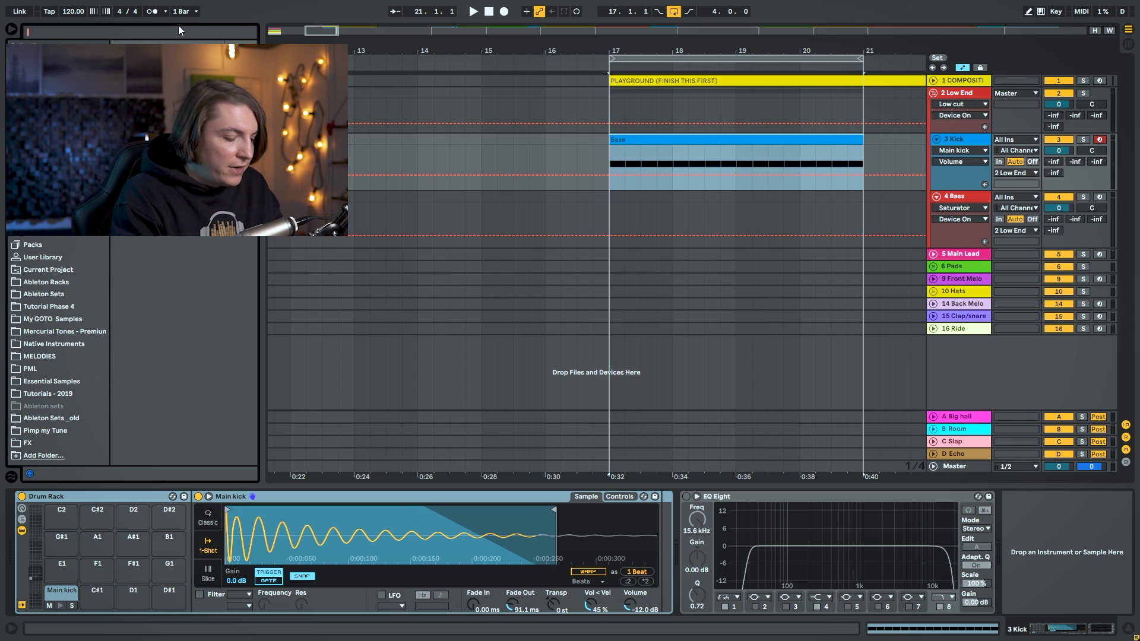
{"action": "type", "text": "anjuna"}
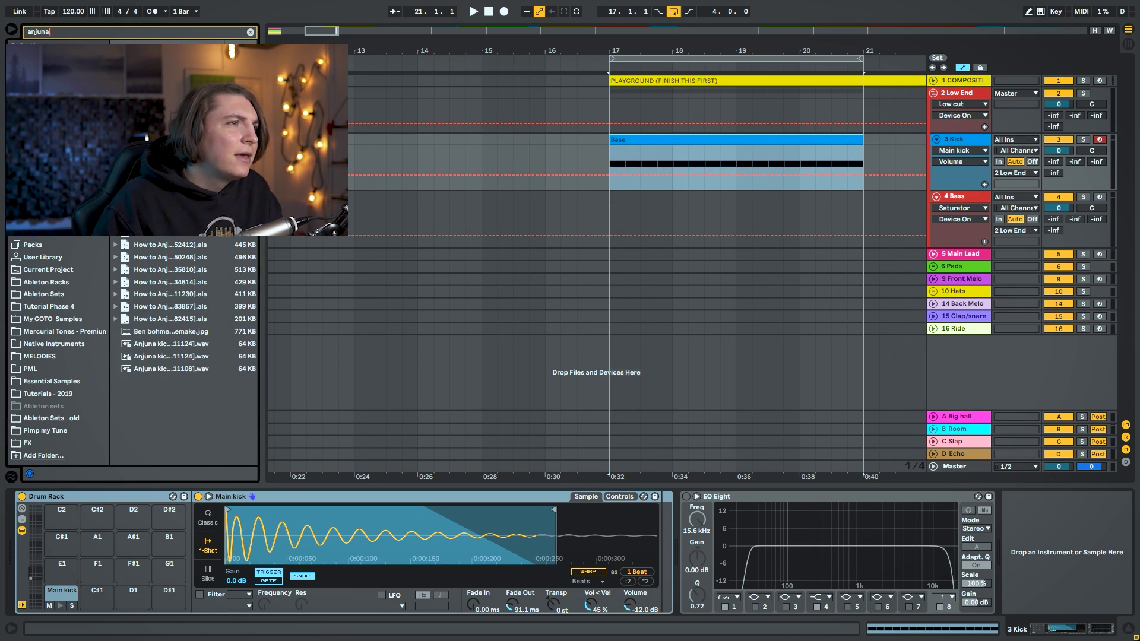
{"action": "key", "text": "Escape"}
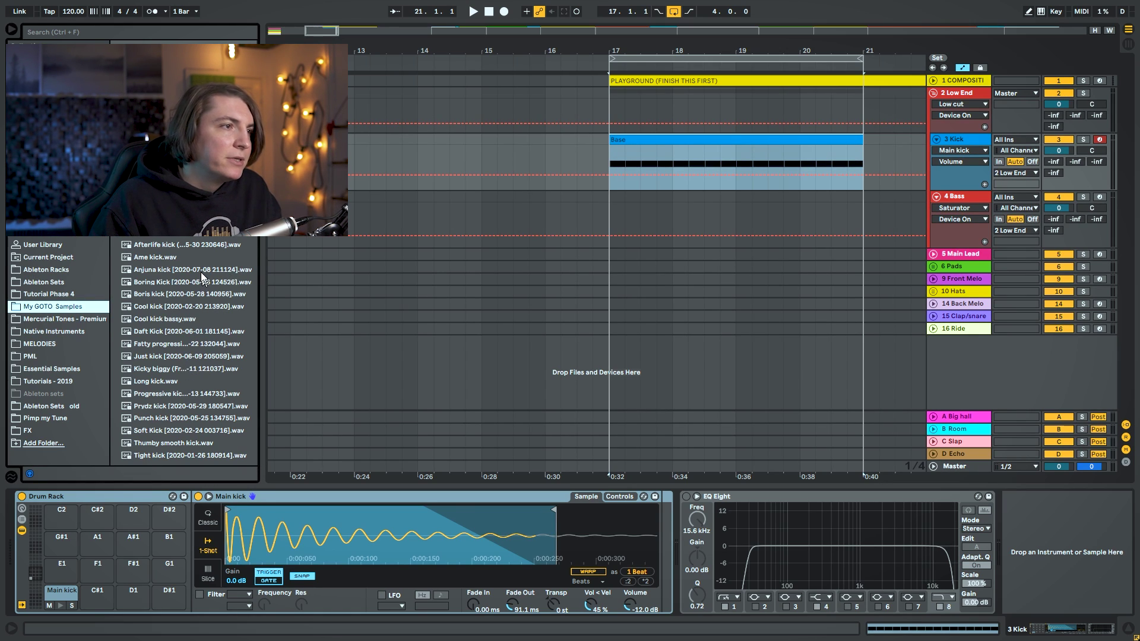
{"action": "left_click_drag", "start_coordinate": [178, 270], "coordinate": [61, 592]}
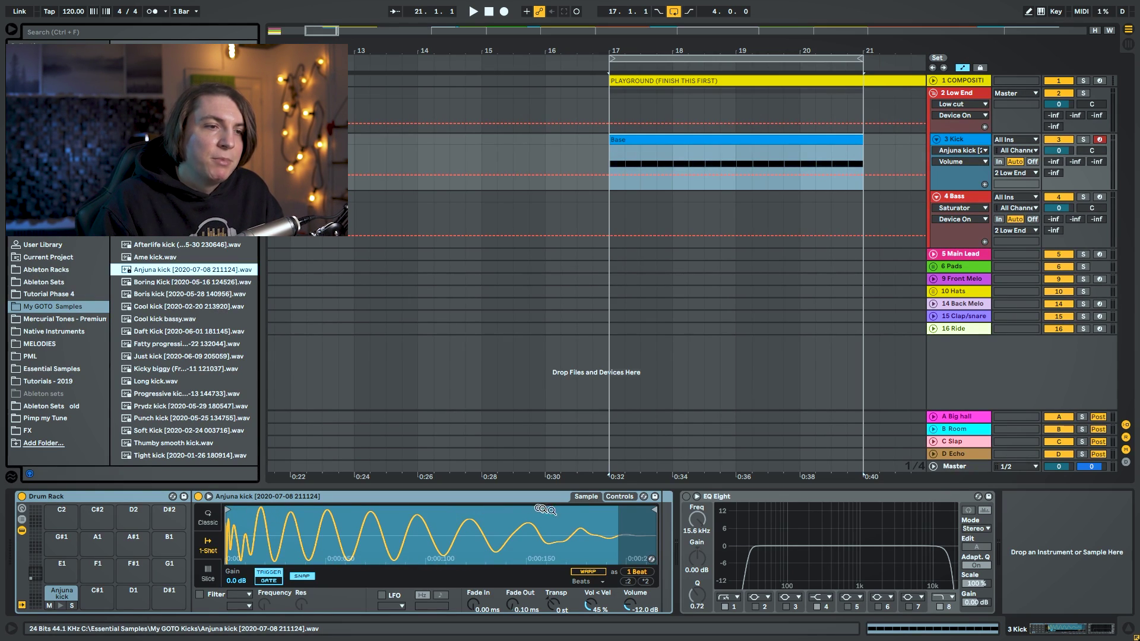
{"action": "mouse_move", "coordinate": [655, 510]}
{"action": "left_mouse_down"}
{"action": "mouse_move", "coordinate": [506, 513]}
{"action": "mouse_move", "coordinate": [713, 518]}
{"action": "left_mouse_up"}
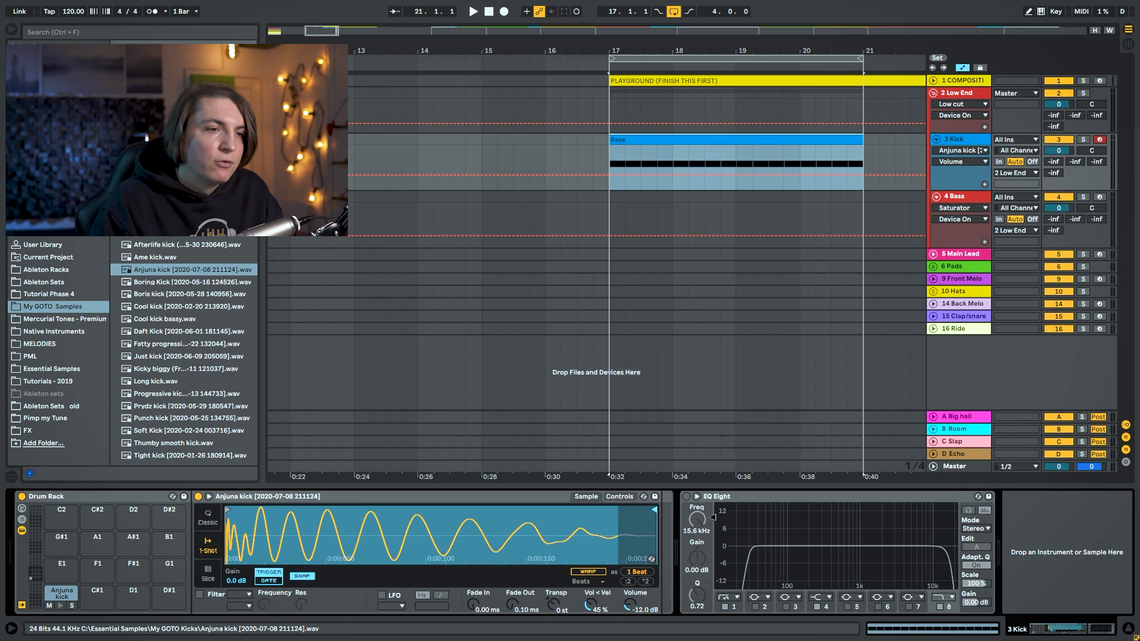
{"action": "left_click_drag", "start_coordinate": [518, 606], "coordinate": [518, 579]}
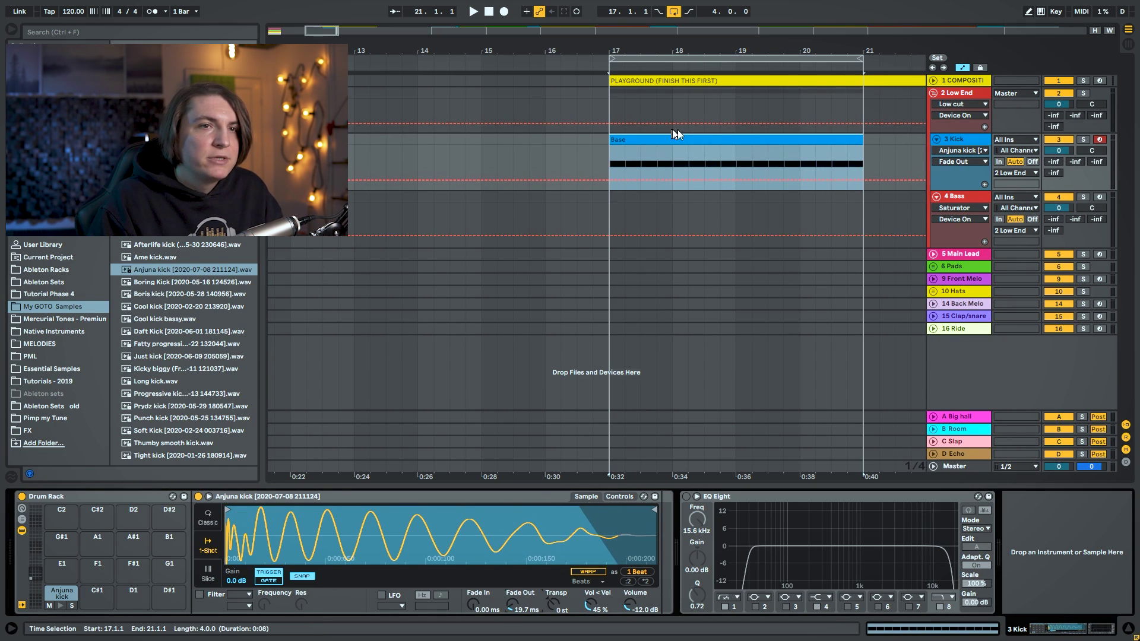
Play the kick loop and lower the Low End group's track volume to -4.7.
{"action": "key", "text": "space"}
{"action": "left_click_drag", "start_coordinate": [1059, 104], "coordinate": [1059, 122]}
{"action": "left_click_drag", "start_coordinate": [776, 53], "coordinate": [672, 42]}
{"action": "left_click_drag", "start_coordinate": [1068, 105], "coordinate": [1067, 110]}
{"action": "key", "text": "space"}
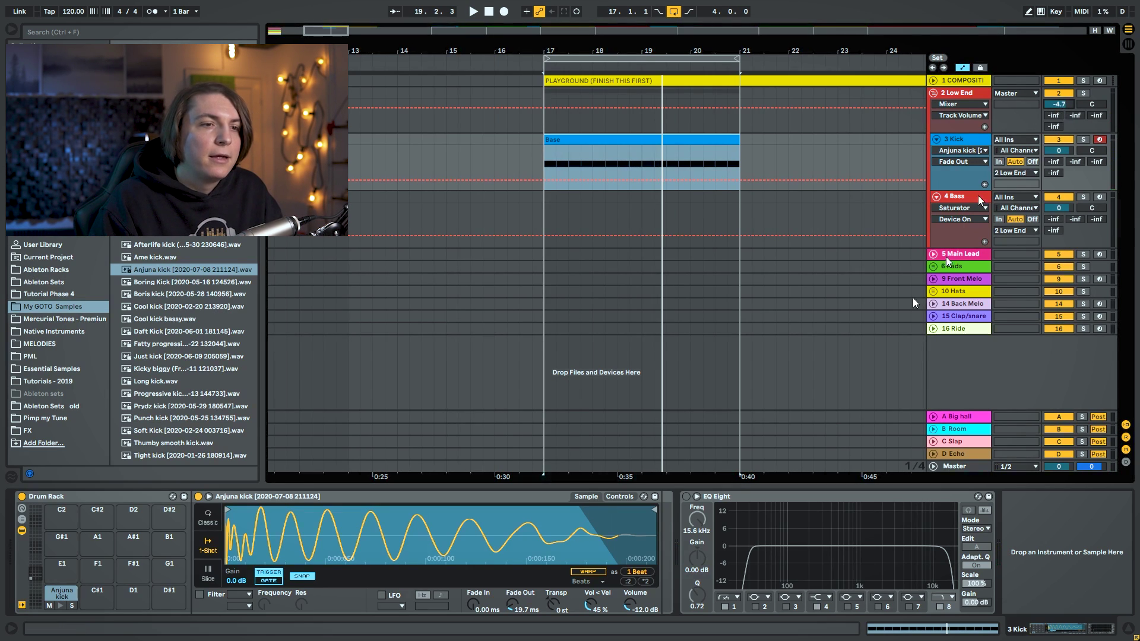
Enable EQ Eight on the Kick track and boost band 4 by 2.60 dB at 3.16 kHz, auditioning the kick.
{"action": "left_click", "coordinate": [686, 496]}
{"action": "key", "text": "space"}
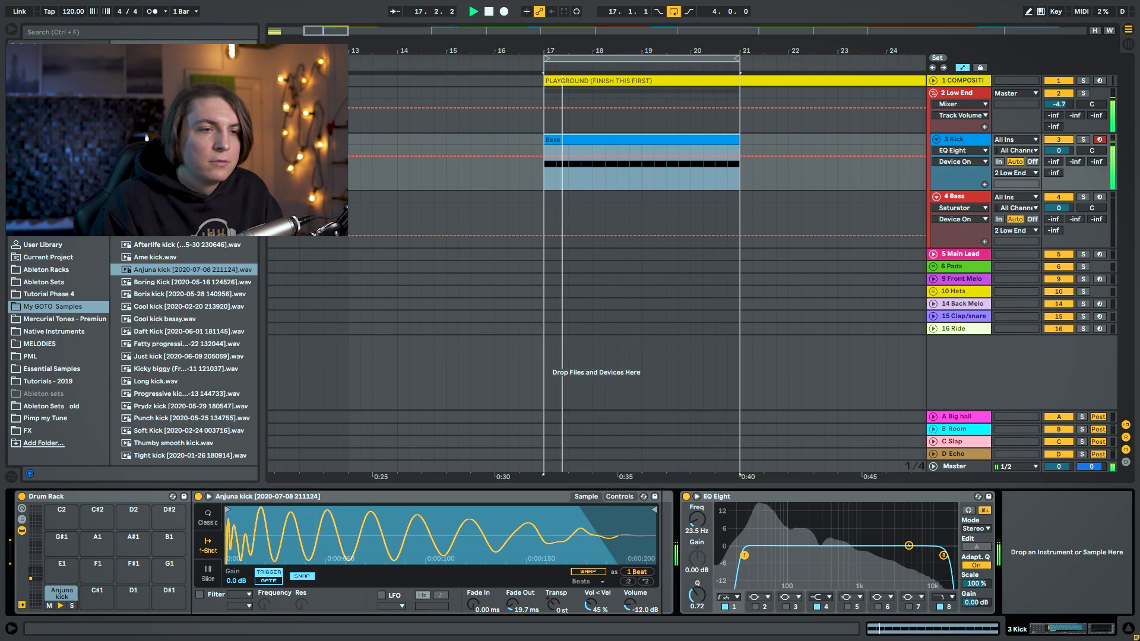
{"action": "key", "text": "space"}
{"action": "left_click_drag", "start_coordinate": [944, 555], "coordinate": [894, 539]}
{"action": "key", "text": "space"}
{"action": "key", "text": "space"}
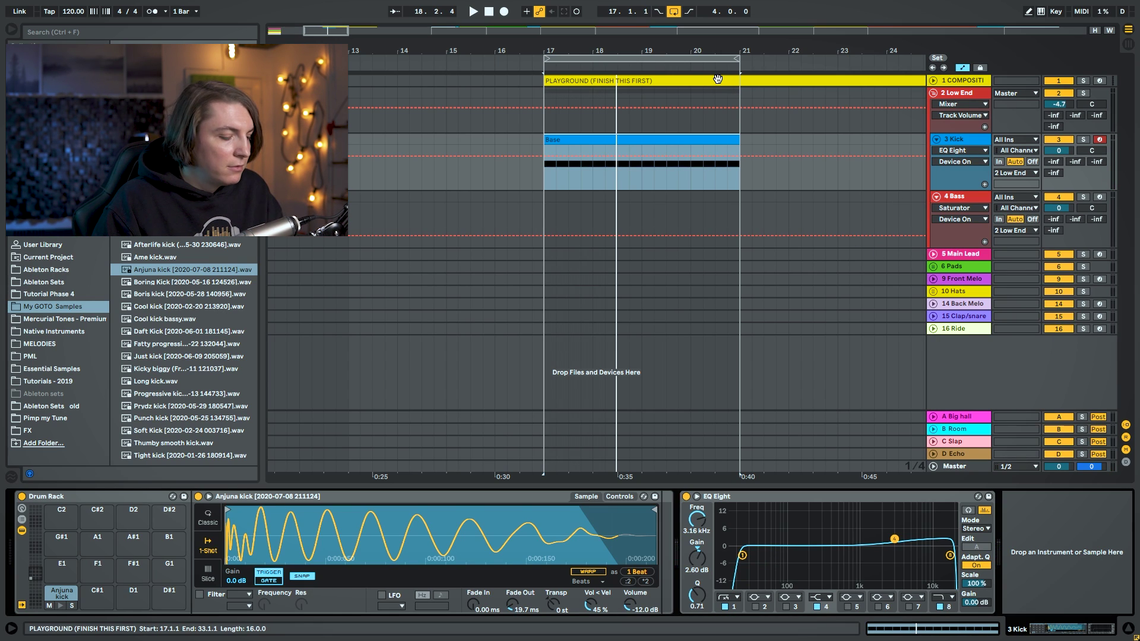
Load Pigments on the Bass track and move Engine 1's Basic Waveforms position to near the sawtooth shape.
{"action": "key", "text": "ctrl+f"}
{"action": "type", "text": "pigment"}
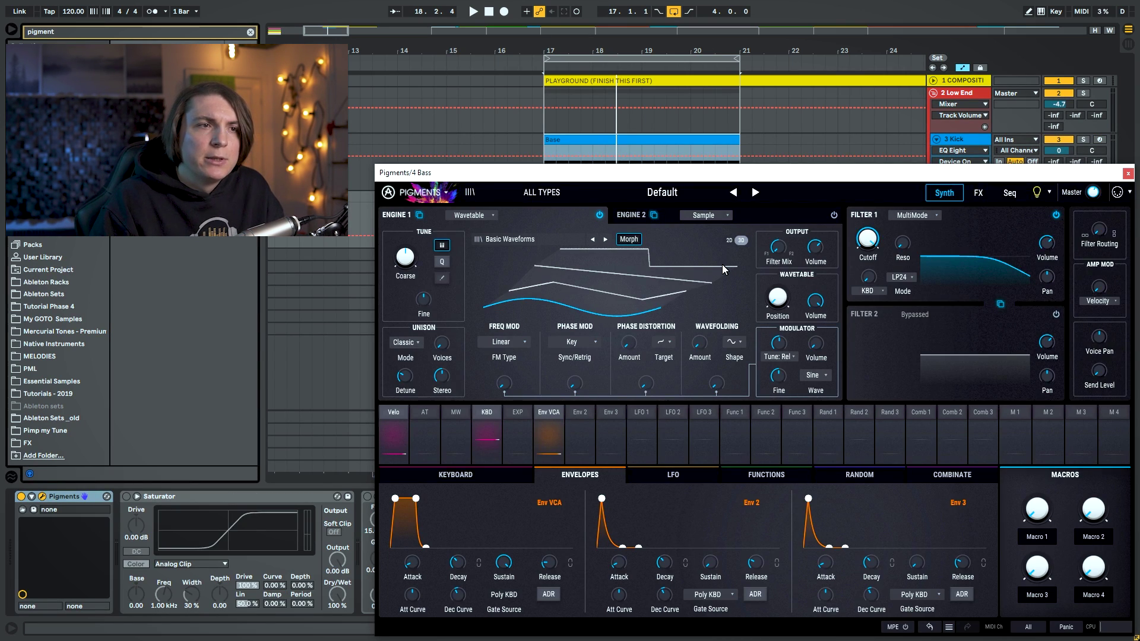
{"action": "left_click_drag", "start_coordinate": [646, 315], "coordinate": [646, 274]}
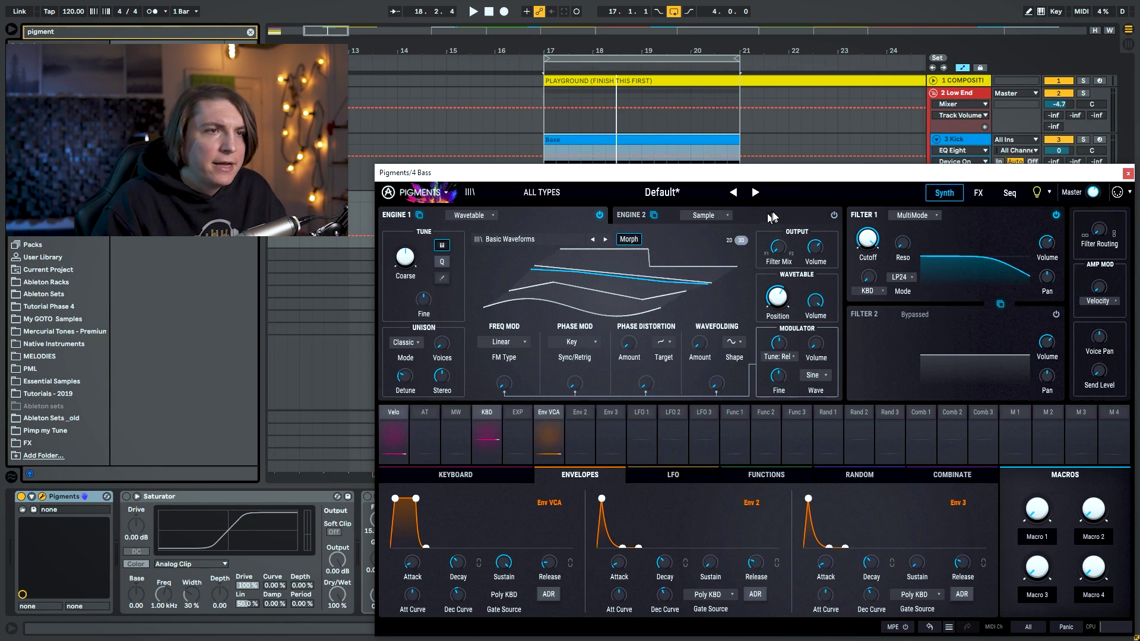
Enable Engine 2 as an Analog engine and set its OSC 1 coarse tuning to -12 semitones.
{"action": "left_click", "coordinate": [808, 214]}
{"action": "left_click", "coordinate": [835, 215]}
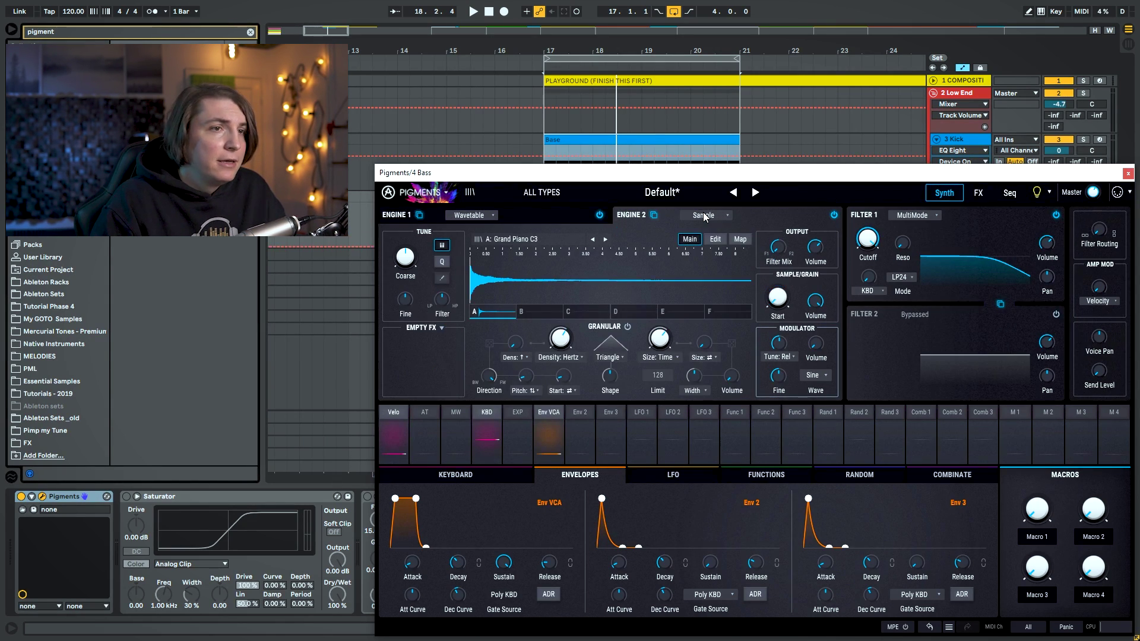
{"action": "left_click", "coordinate": [704, 215]}
{"action": "left_click", "coordinate": [654, 248]}
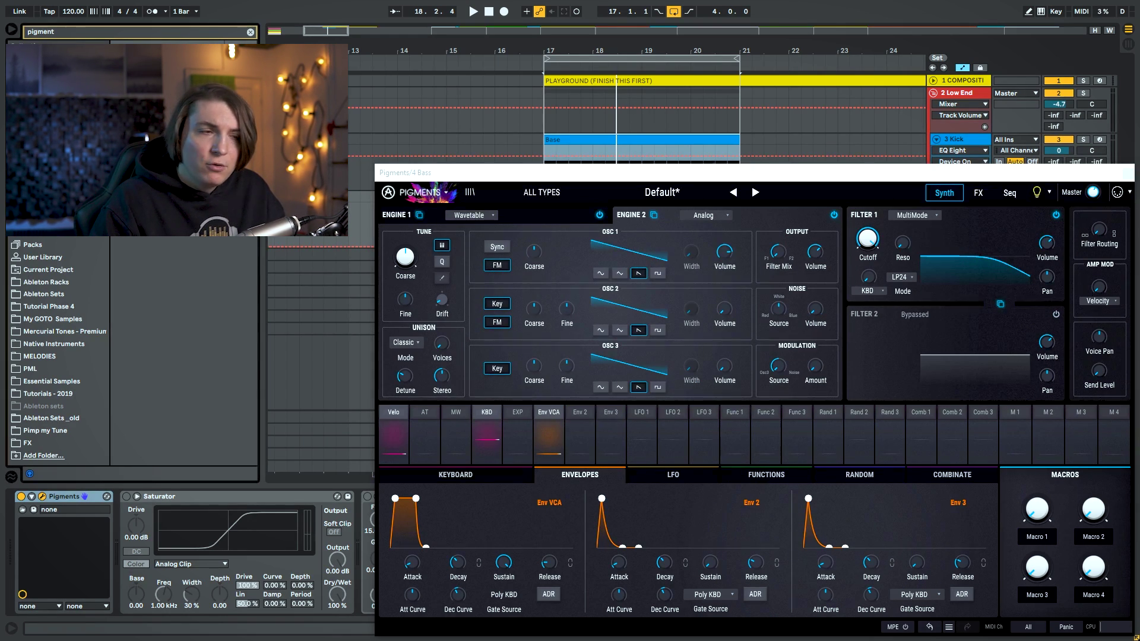
{"action": "left_click", "coordinate": [442, 300]}
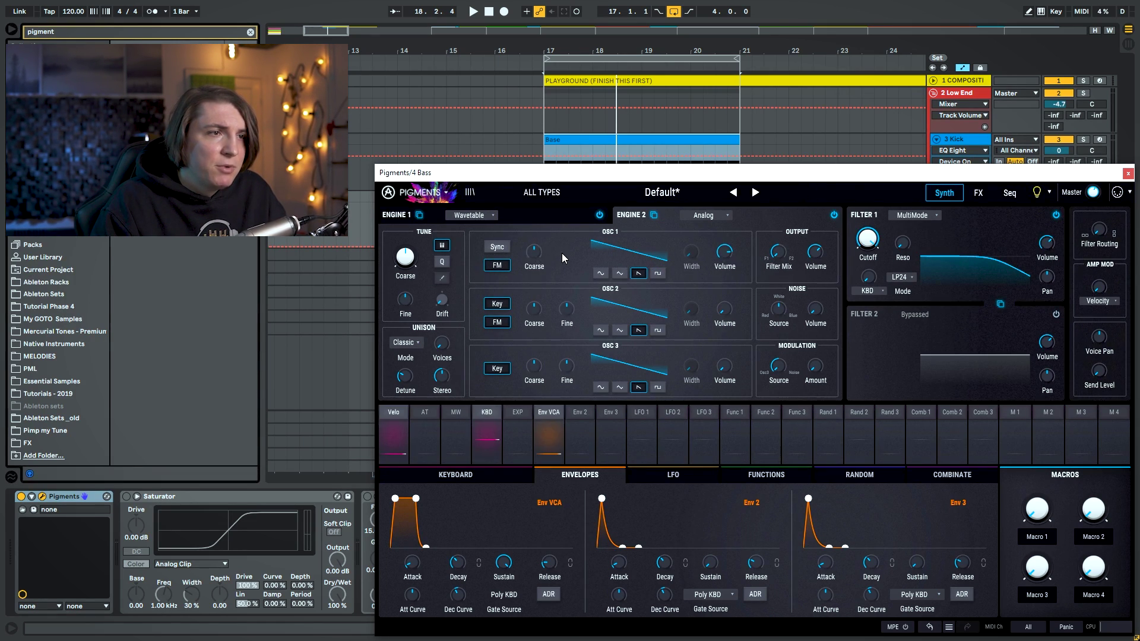
{"action": "left_click_drag", "start_coordinate": [533, 254], "coordinate": [533, 266]}
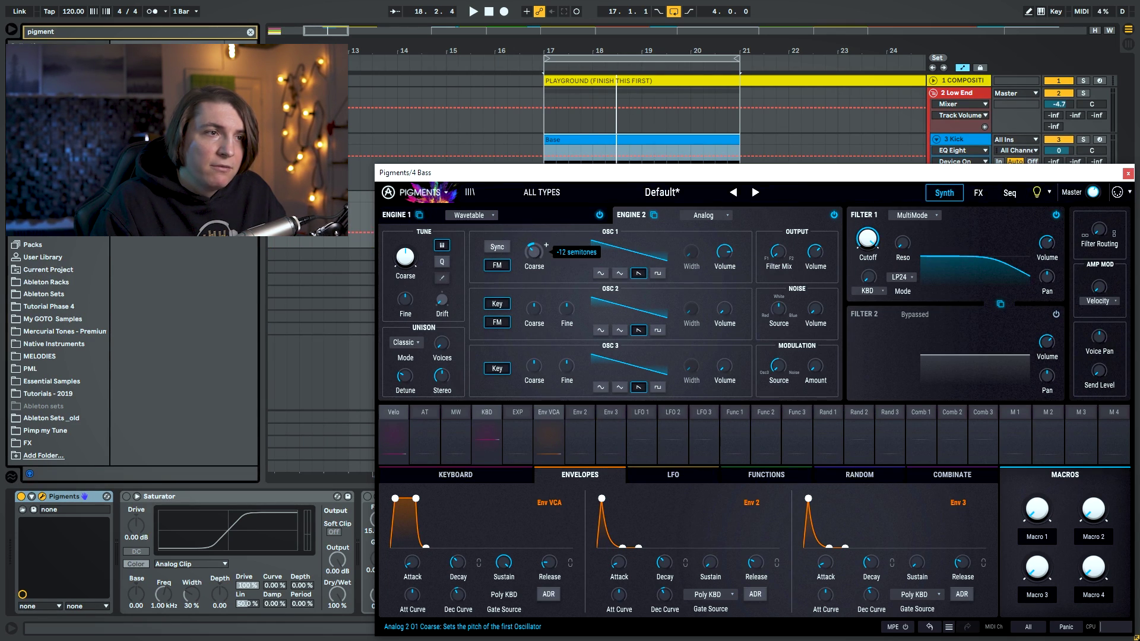
Change Filter 1 to the Matrix 12 type and lower its cutoff.
{"action": "left_click", "coordinate": [912, 216]}
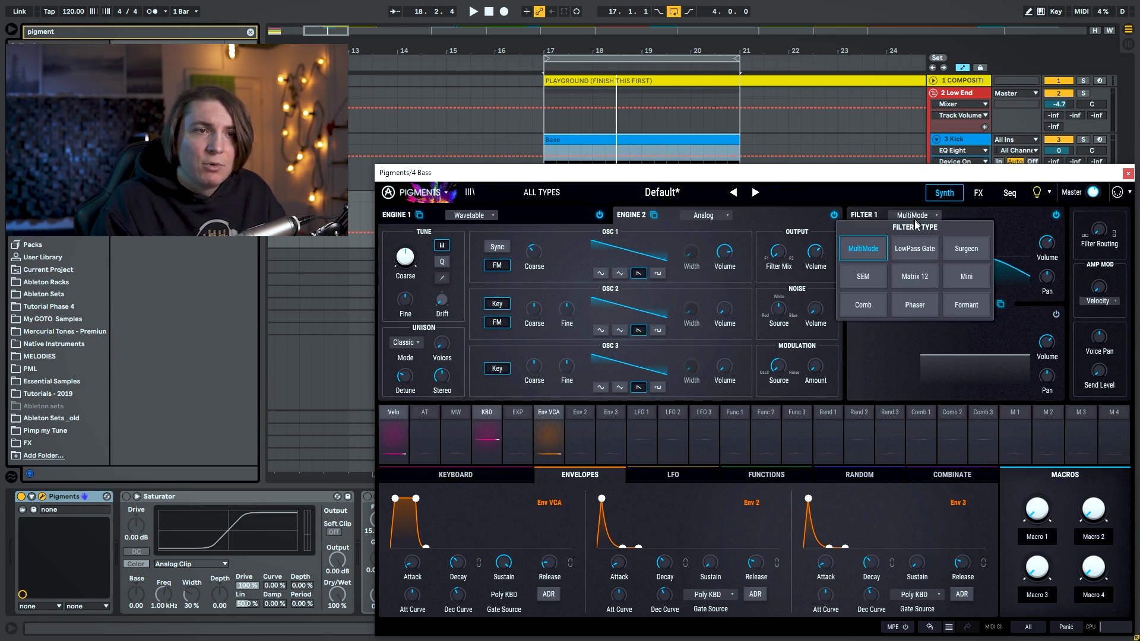
{"action": "left_click", "coordinate": [926, 279]}
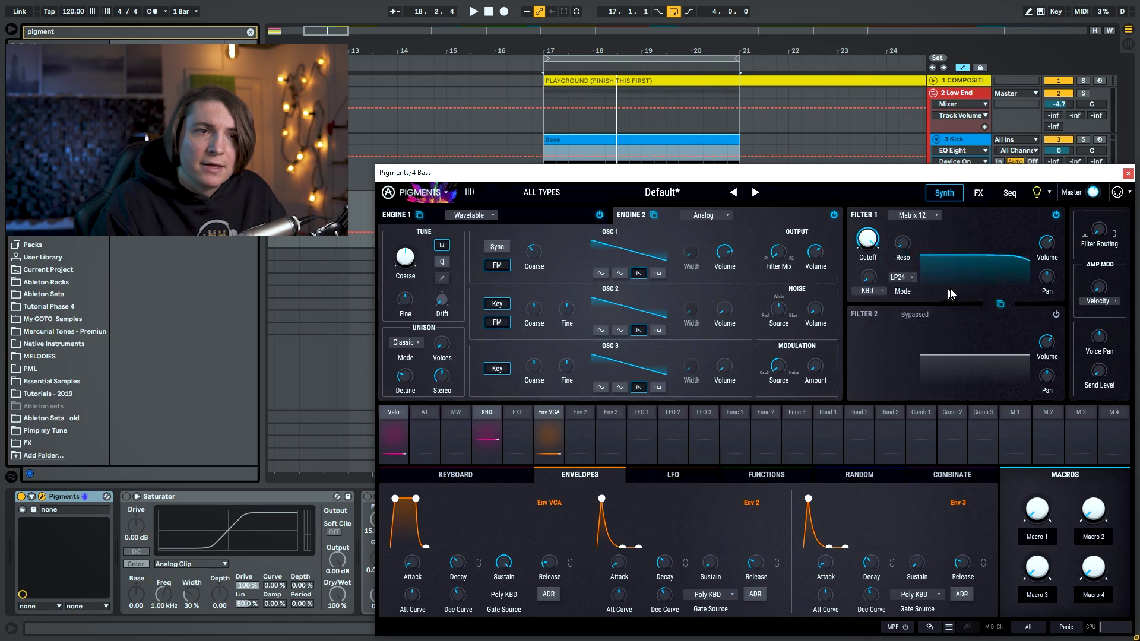
{"action": "left_click", "coordinate": [918, 216]}
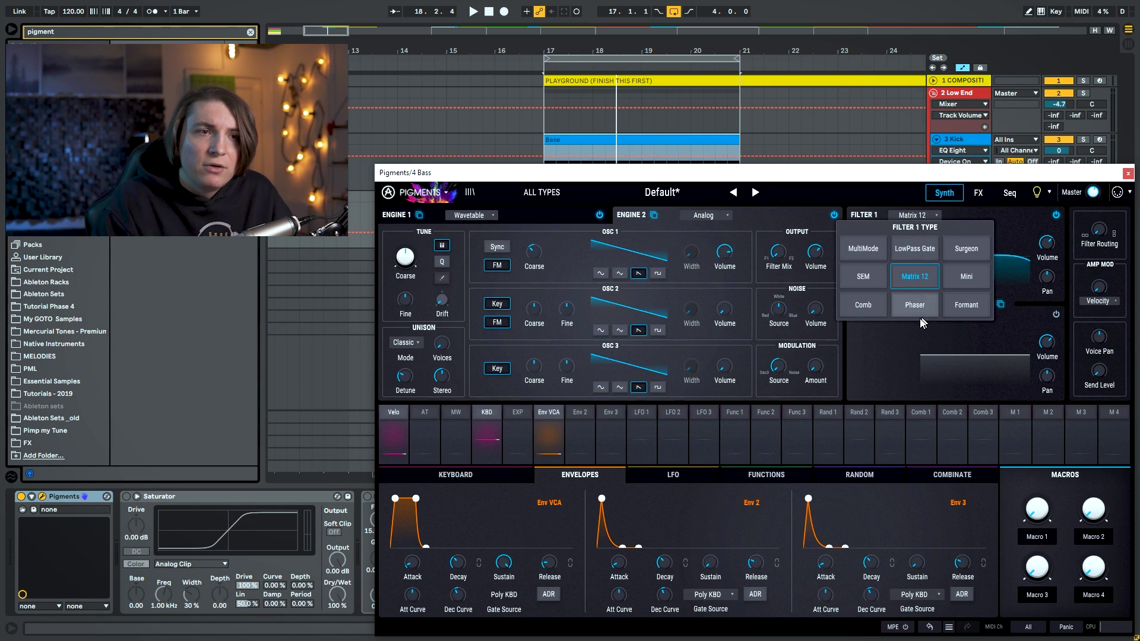
{"action": "left_click", "coordinate": [915, 276]}
{"action": "mouse_move", "coordinate": [905, 252]}
{"action": "left_mouse_down"}
{"action": "mouse_move", "coordinate": [915, 236]}
{"action": "mouse_move", "coordinate": [907, 257]}
{"action": "left_mouse_up"}
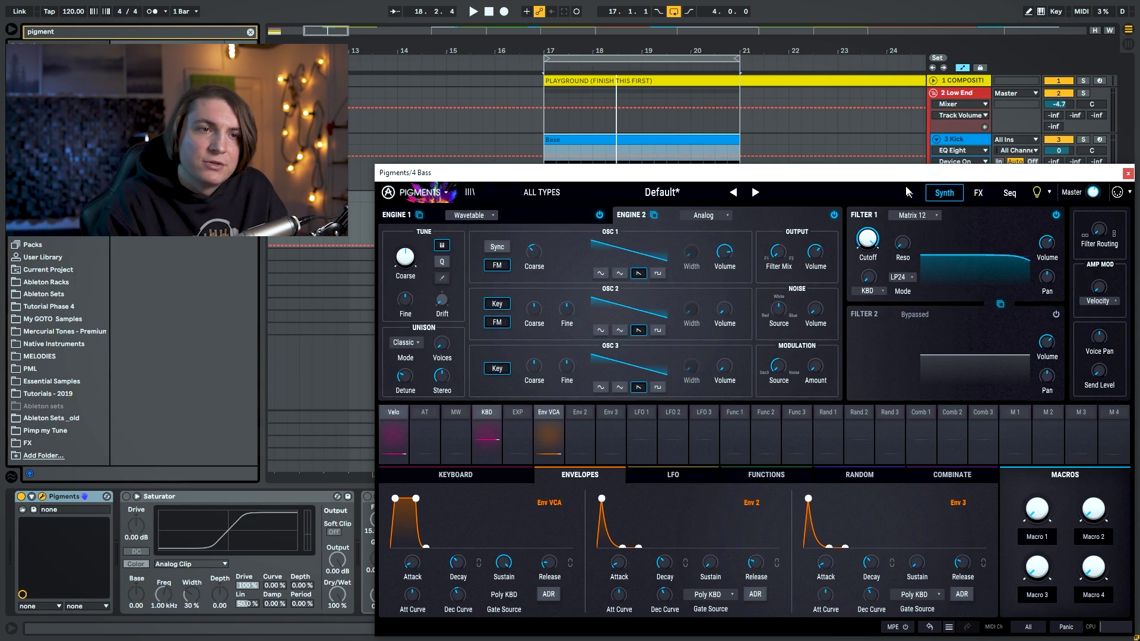
{"action": "left_click_drag", "start_coordinate": [863, 253], "coordinate": [863, 275]}
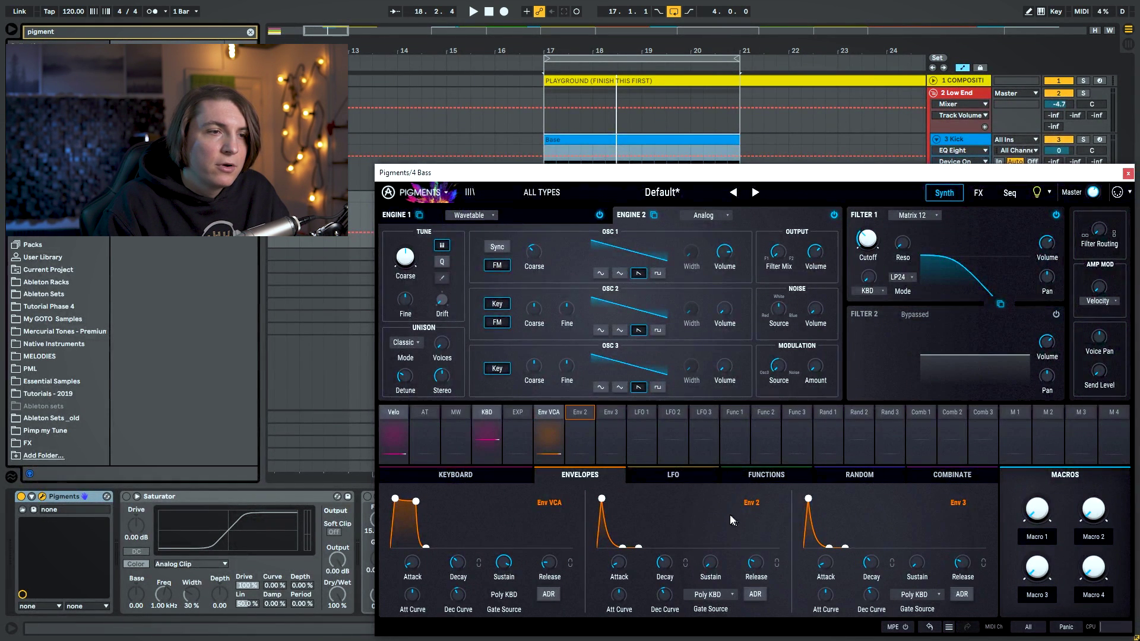
Modulate Filter 1's cutoff with Env 2 by 0.15, raise the synth's master volume and close its window.
{"action": "left_click", "coordinate": [583, 415]}
{"action": "left_click_drag", "start_coordinate": [869, 226], "coordinate": [869, 217]}
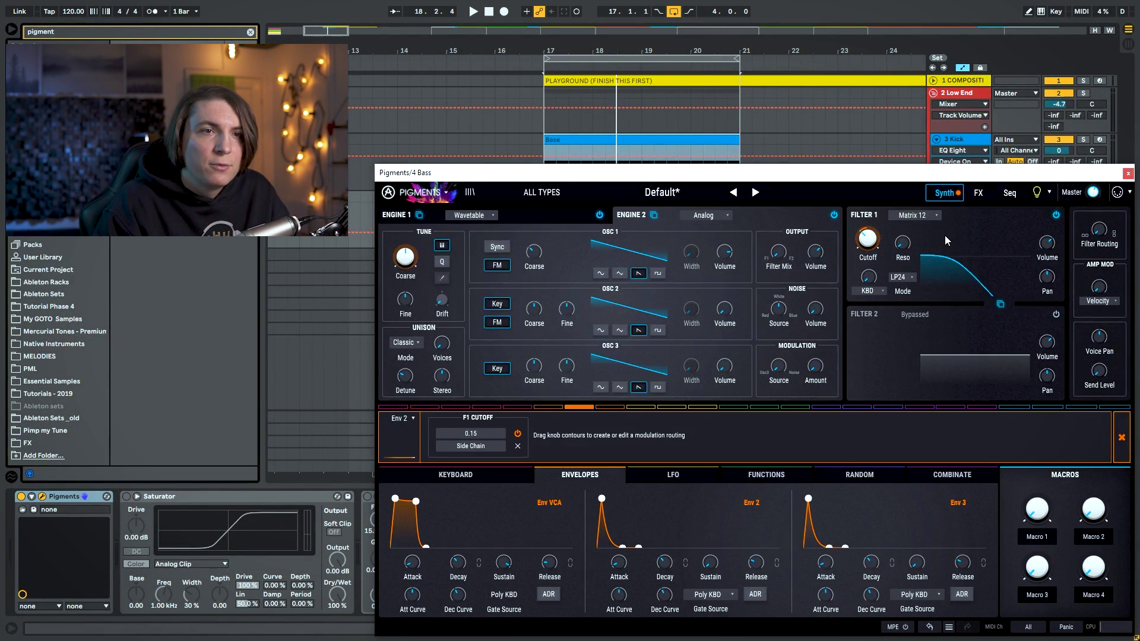
{"action": "left_click", "coordinate": [1128, 173]}
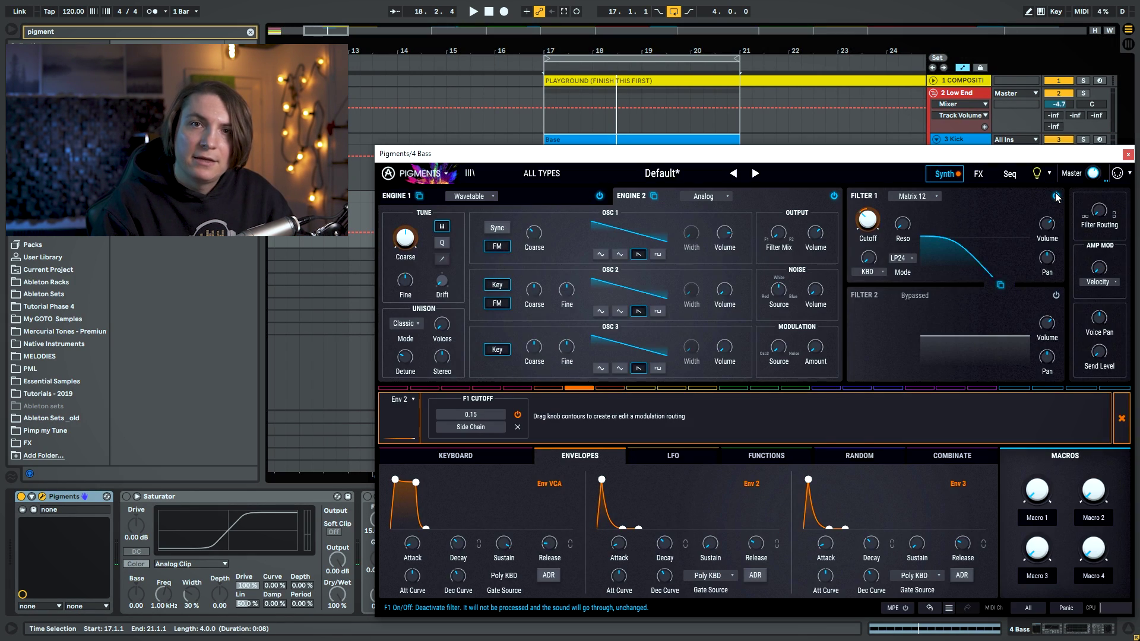
{"action": "left_click_drag", "start_coordinate": [1093, 173], "coordinate": [1093, 162]}
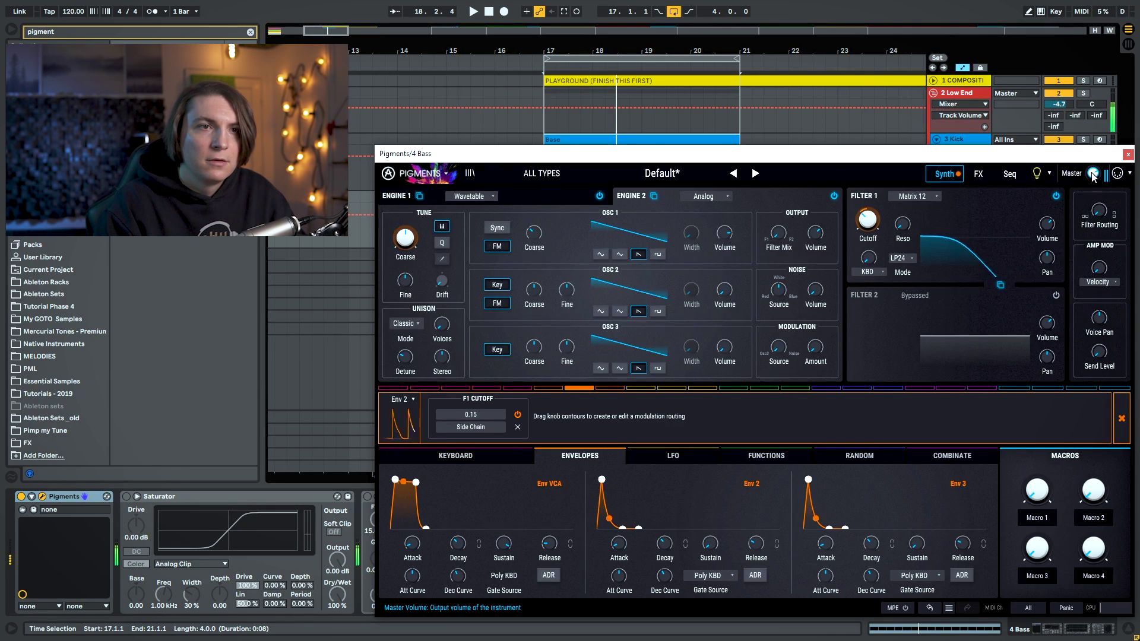
{"action": "left_click", "coordinate": [1128, 154]}
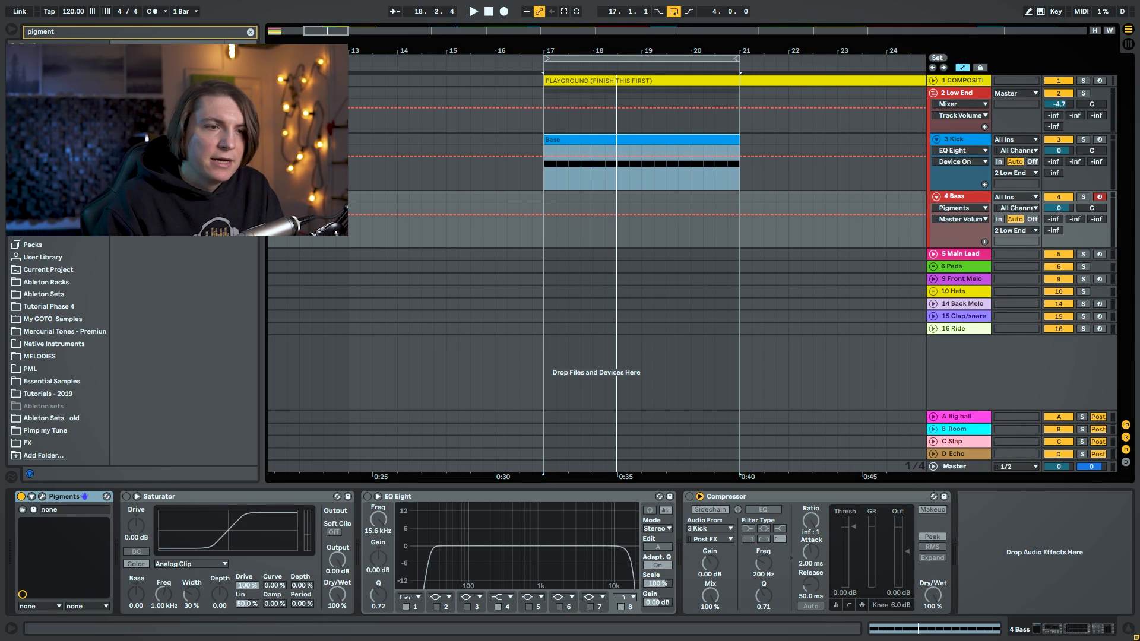
Create an empty four-bar MIDI clip on the Bass track from bar 17 to bar 21.
{"action": "left_click_drag", "start_coordinate": [691, 52], "coordinate": [690, 52]}
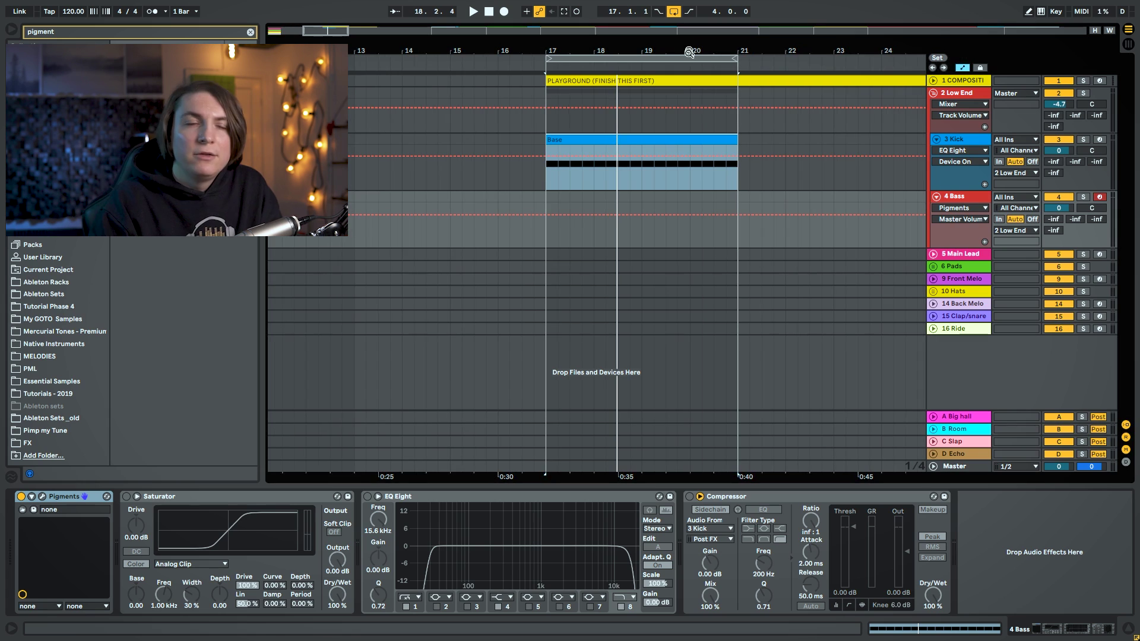
{"action": "double_click", "coordinate": [656, 141]}
{"action": "key", "text": "shift+Tab"}
{"action": "left_click_drag", "start_coordinate": [551, 214], "coordinate": [734, 197]}
{"action": "key", "text": "ctrl+shift+m"}
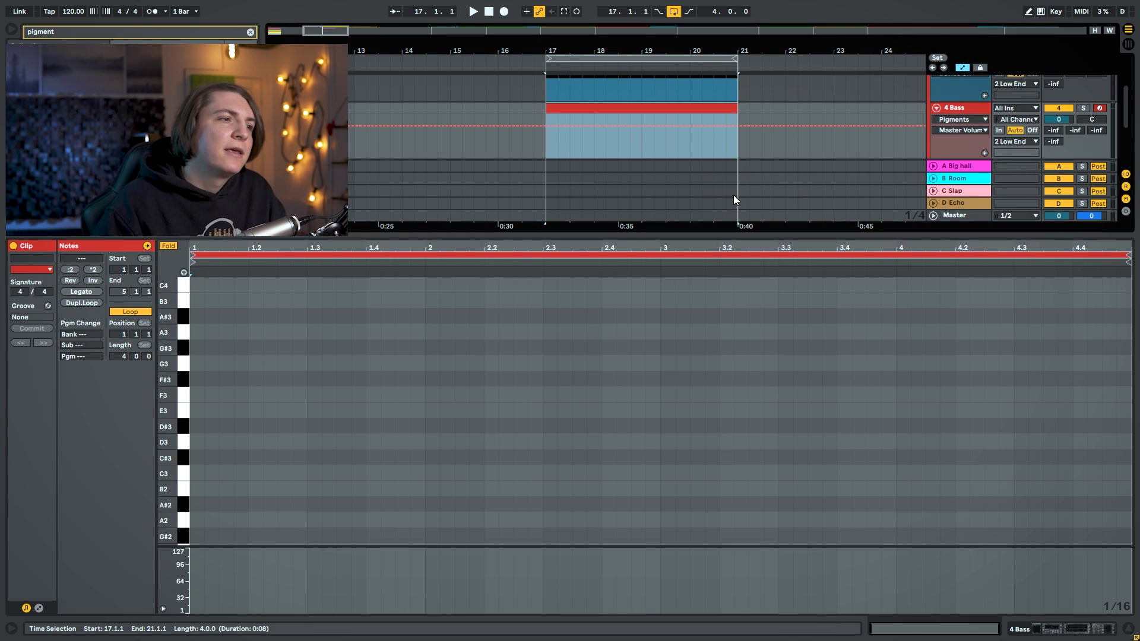
Turn on note preview and add a one-bar E1 note at the start of the bass clip.
{"action": "scroll", "coordinate": [329, 377], "scroll_direction": "down", "scroll_amount": 3}
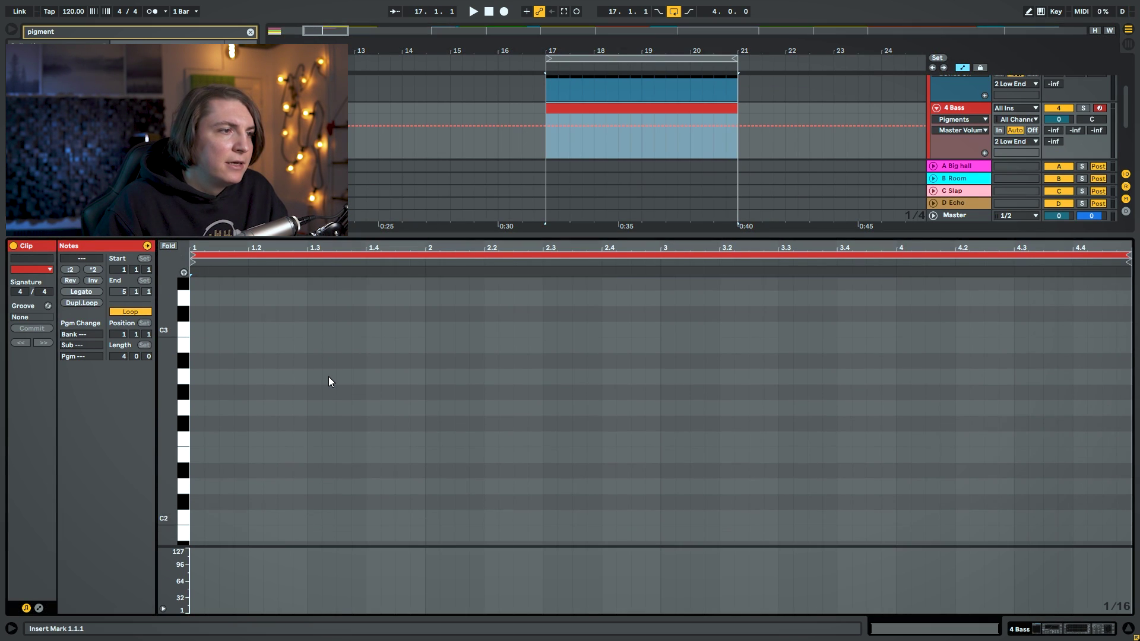
{"action": "scroll", "coordinate": [329, 382], "scroll_direction": "down", "scroll_amount": 1}
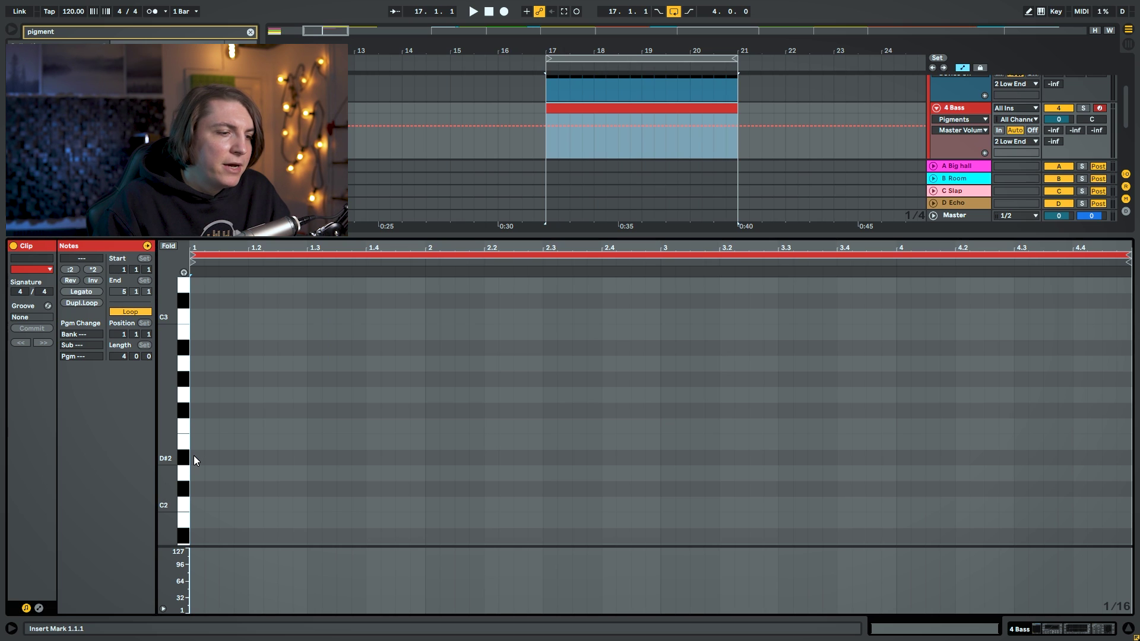
{"action": "scroll", "coordinate": [196, 496], "scroll_direction": "down", "scroll_amount": 3}
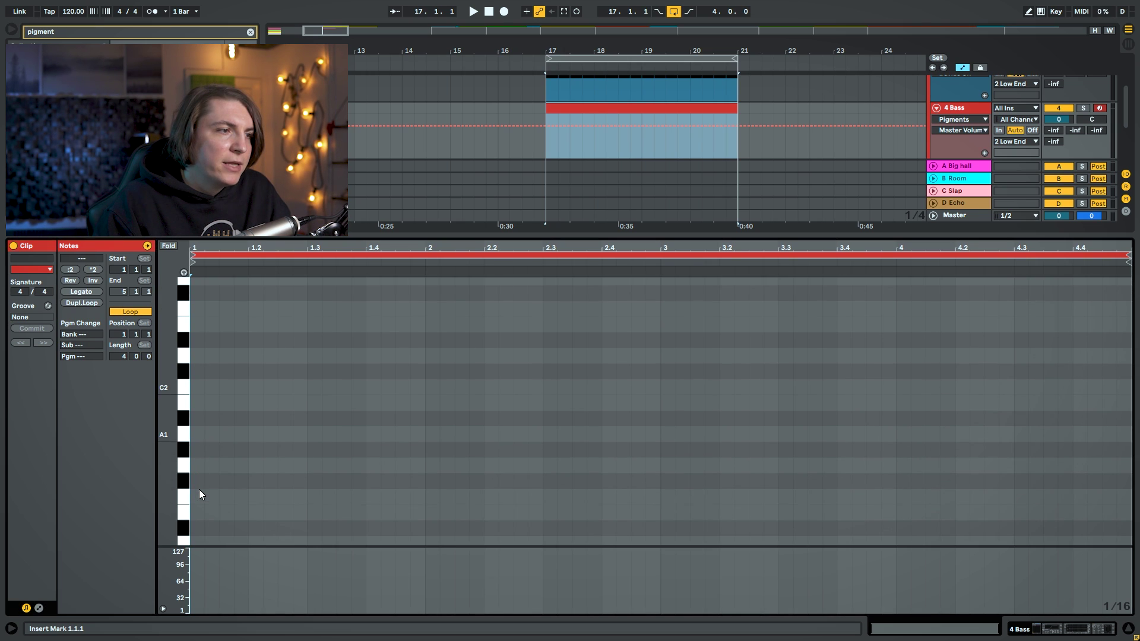
{"action": "left_click", "coordinate": [184, 273]}
{"action": "scroll", "coordinate": [191, 433], "scroll_direction": "down", "scroll_amount": 2}
{"action": "left_click", "coordinate": [187, 435]}
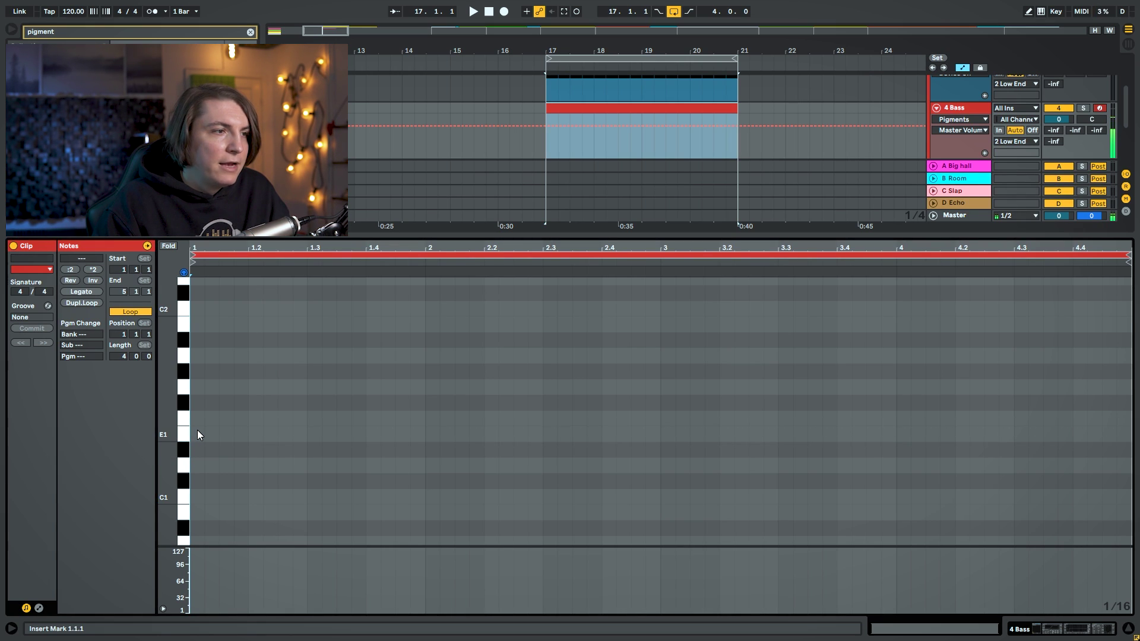
{"action": "double_click", "coordinate": [197, 431]}
{"action": "left_click_drag", "start_coordinate": [205, 434], "coordinate": [428, 435]}
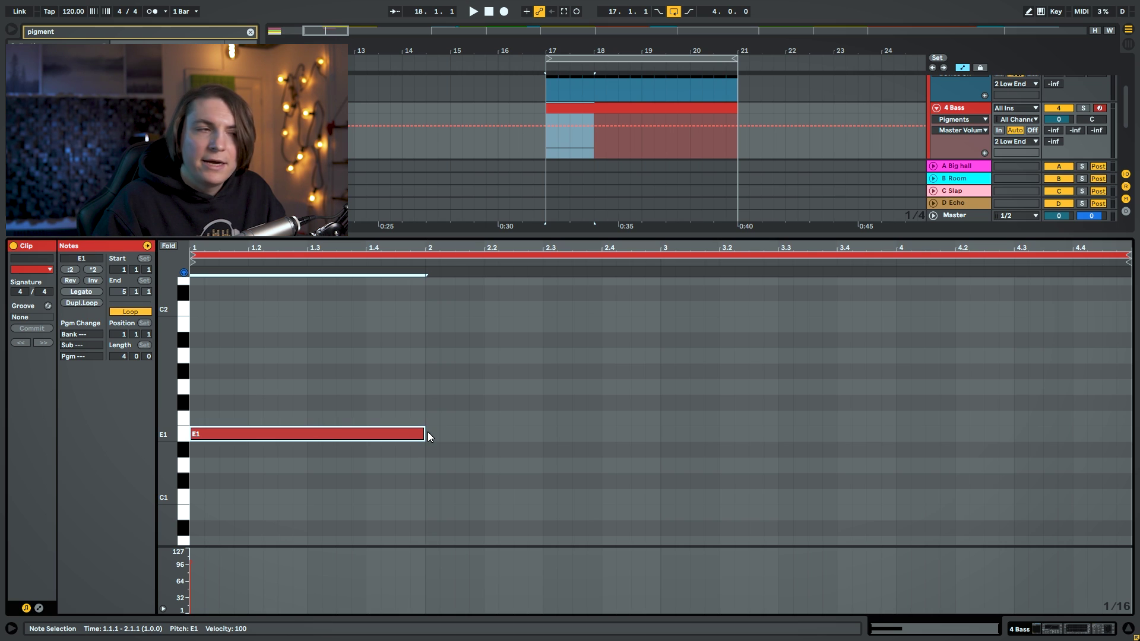
Copy the one-bar note to G1 in bar 2 and to C2 in bar 3, auditioning pitches on the piano roll.
{"action": "left_click_drag", "start_coordinate": [306, 433], "coordinate": [537, 387]}
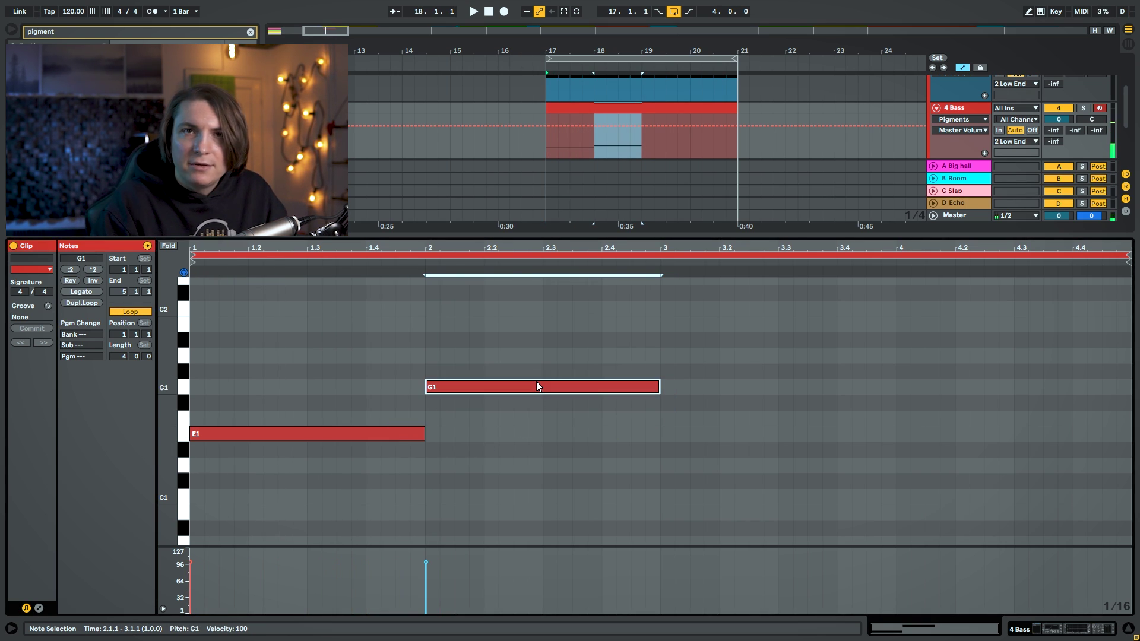
{"action": "left_click", "coordinate": [186, 437]}
{"action": "left_click", "coordinate": [186, 408]}
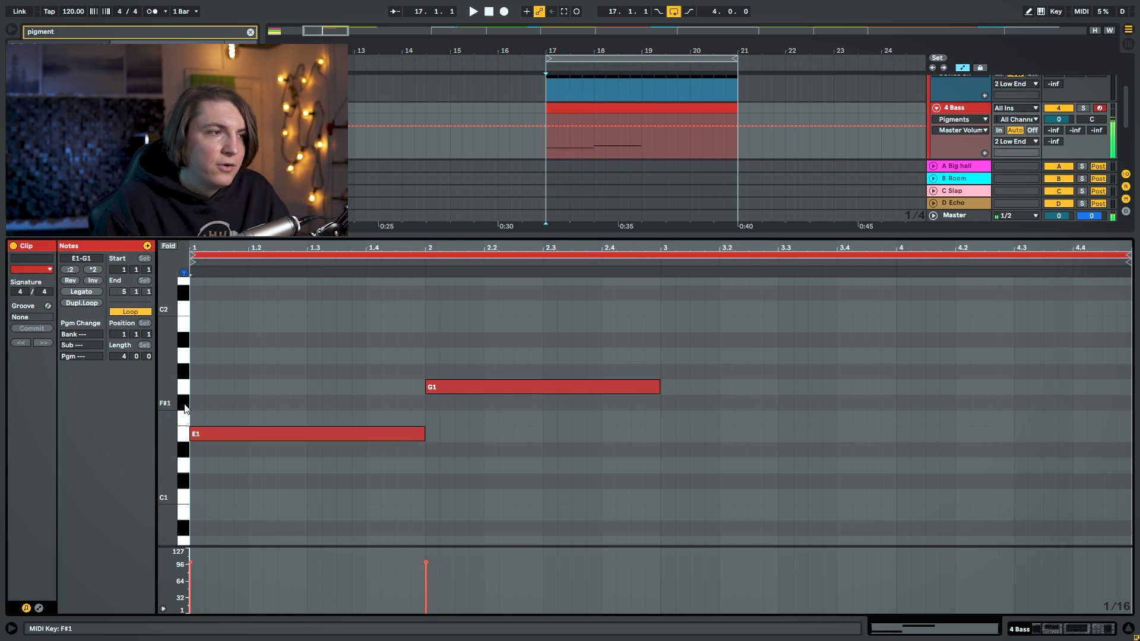
{"action": "left_click", "coordinate": [185, 390]}
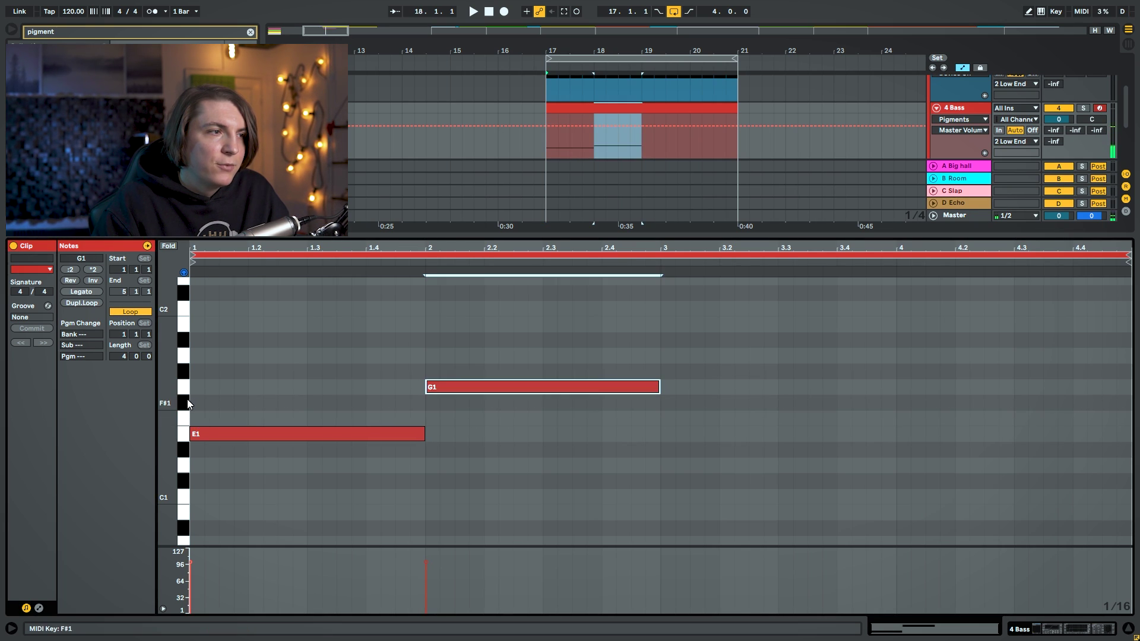
{"action": "left_click", "coordinate": [186, 363]}
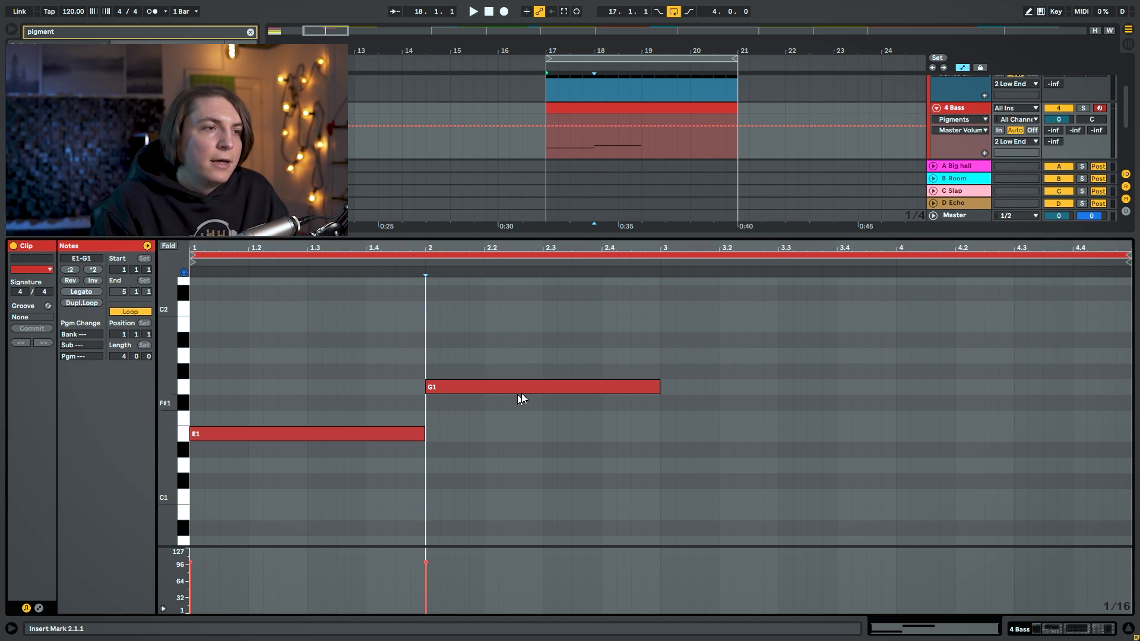
{"action": "left_click_drag", "start_coordinate": [509, 388], "coordinate": [750, 305]}
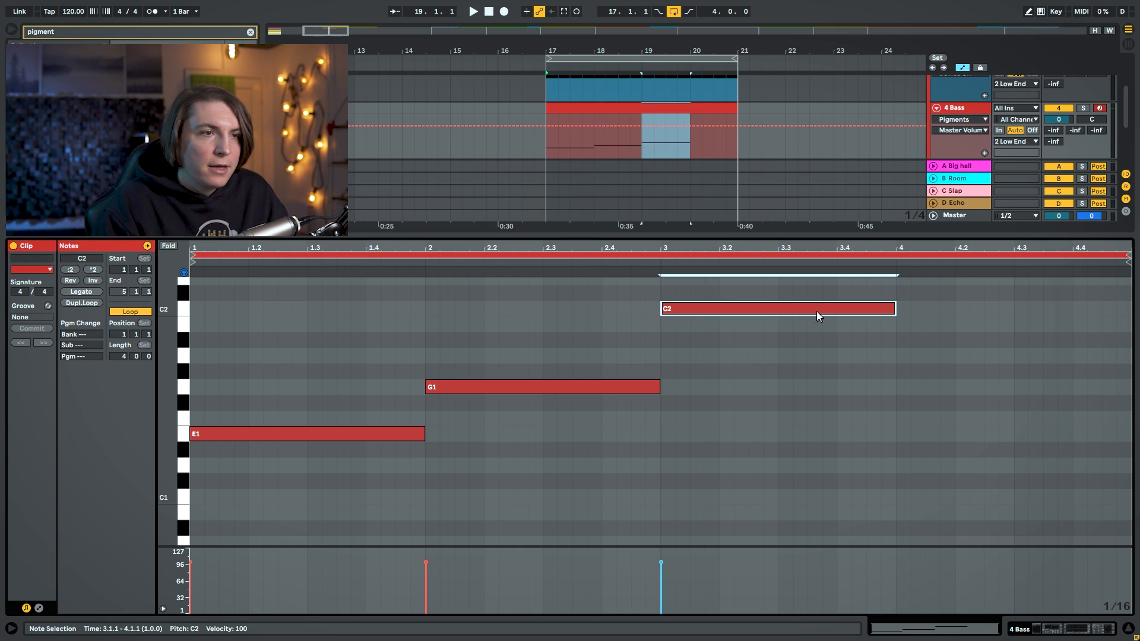
Lower the bar 3 bass note to B1 and audition neighbouring pitches on the piano roll.
{"action": "scroll", "coordinate": [689, 325], "scroll_direction": "up", "scroll_amount": 2}
{"action": "mouse_move", "coordinate": [689, 328]}
{"action": "left_mouse_down"}
{"action": "mouse_move", "coordinate": [687, 297]}
{"action": "mouse_move", "coordinate": [689, 359]}
{"action": "mouse_move", "coordinate": [690, 346]}
{"action": "left_mouse_up"}
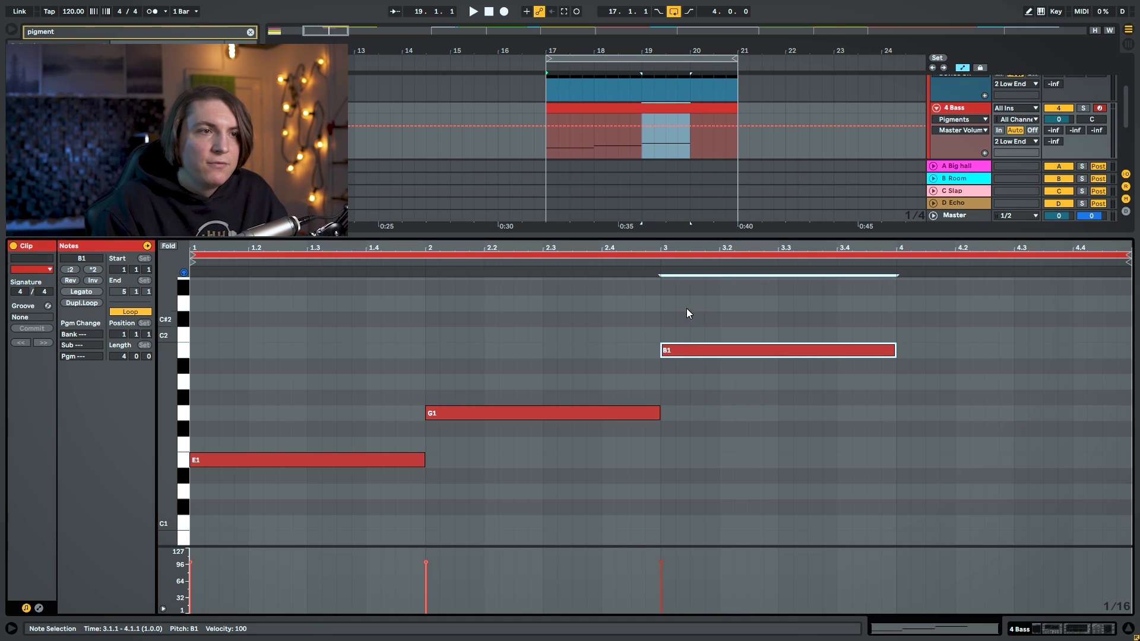
{"action": "left_click", "coordinate": [186, 304]}
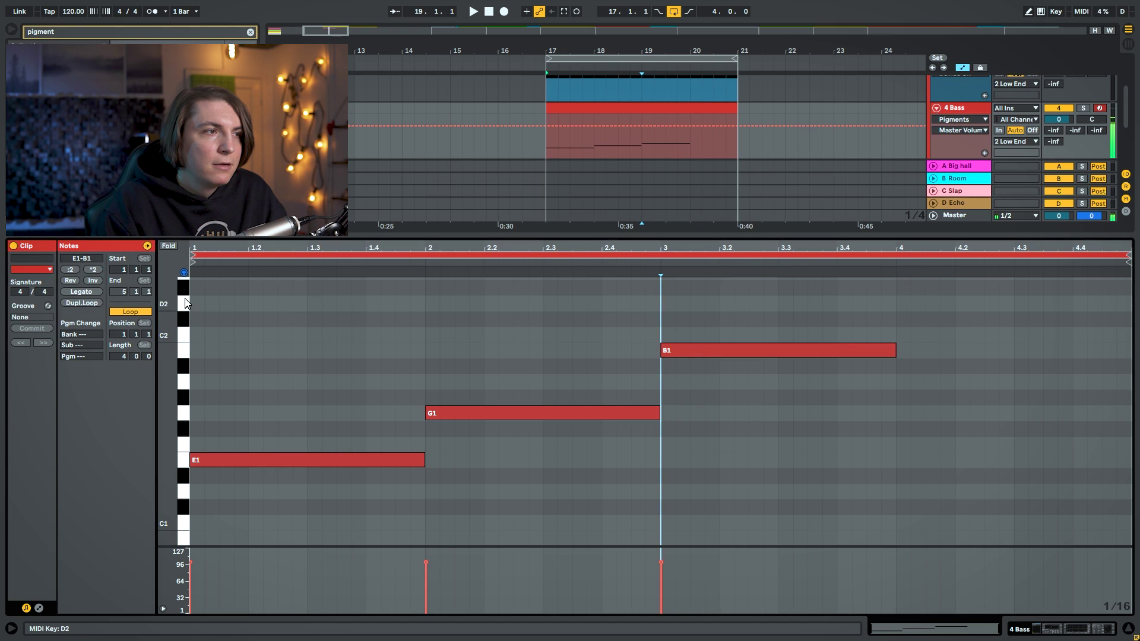
{"action": "scroll", "coordinate": [183, 330], "scroll_direction": "up", "scroll_amount": 5}
{"action": "scroll", "coordinate": [188, 389], "scroll_direction": "down", "scroll_amount": 4}
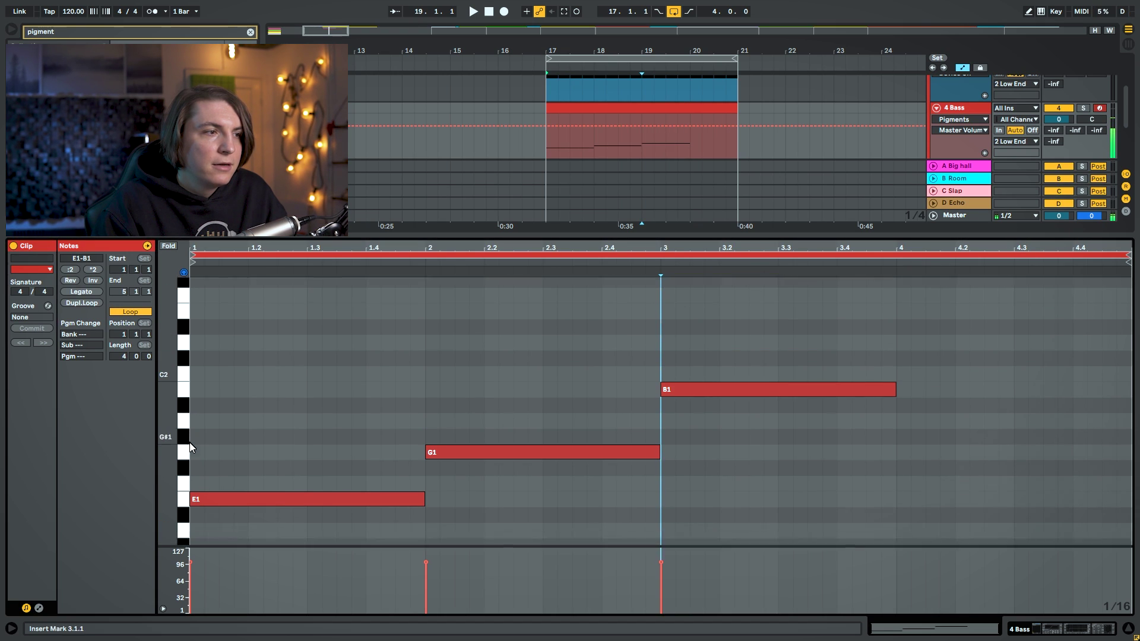
{"action": "left_click", "coordinate": [184, 474]}
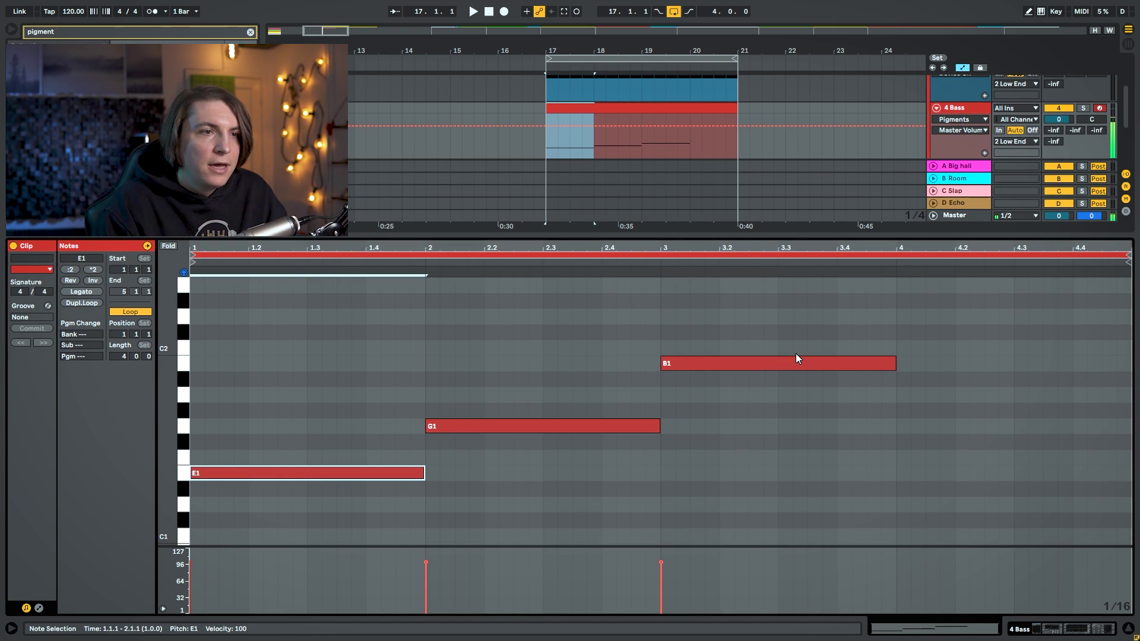
Copy the one-bar B1 note to A1 in bar 4, audition the four notes and play the loop.
{"action": "left_click", "coordinate": [771, 361]}
{"action": "left_click_drag", "start_coordinate": [771, 361], "coordinate": [1007, 400]}
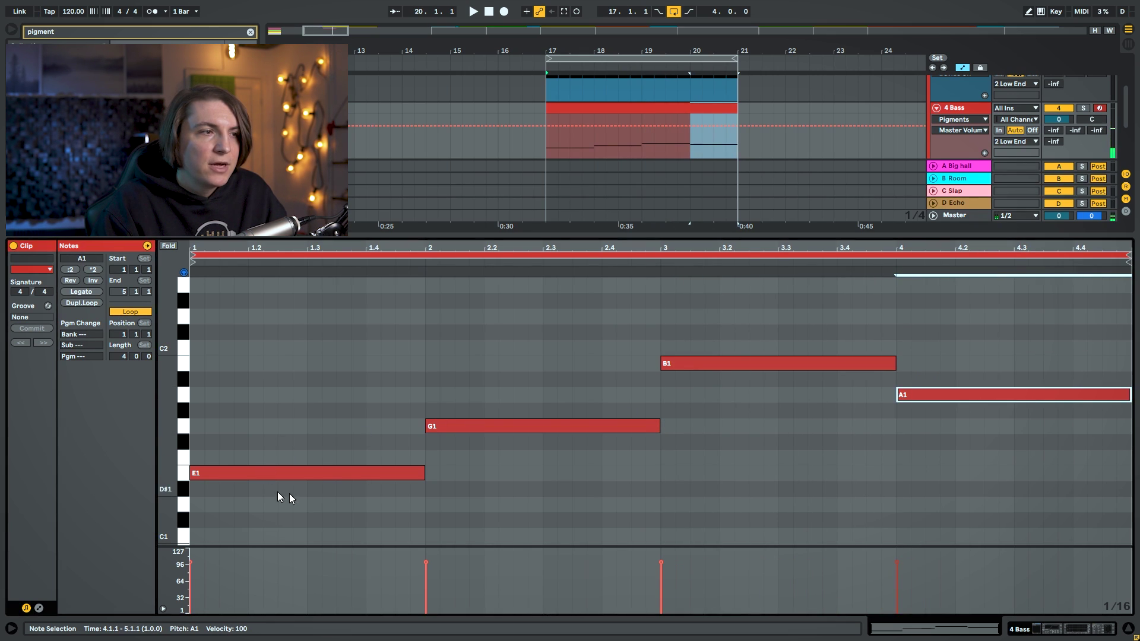
{"action": "left_click", "coordinate": [328, 475]}
{"action": "left_click", "coordinate": [553, 427]}
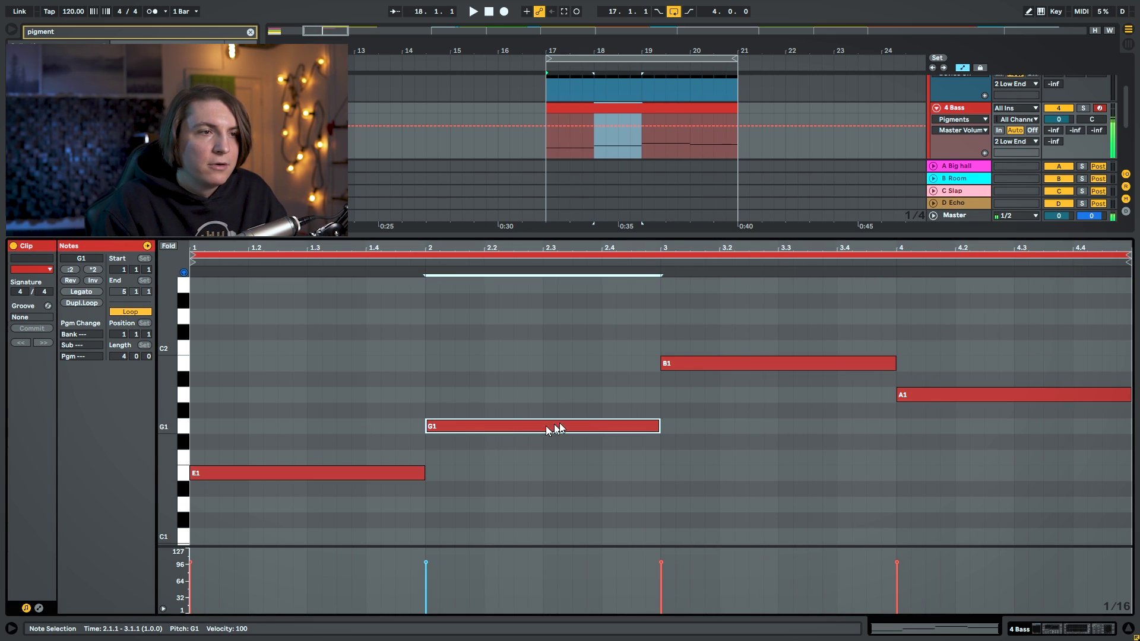
{"action": "left_click", "coordinate": [706, 362]}
{"action": "left_click", "coordinate": [898, 397]}
{"action": "key", "text": "space"}
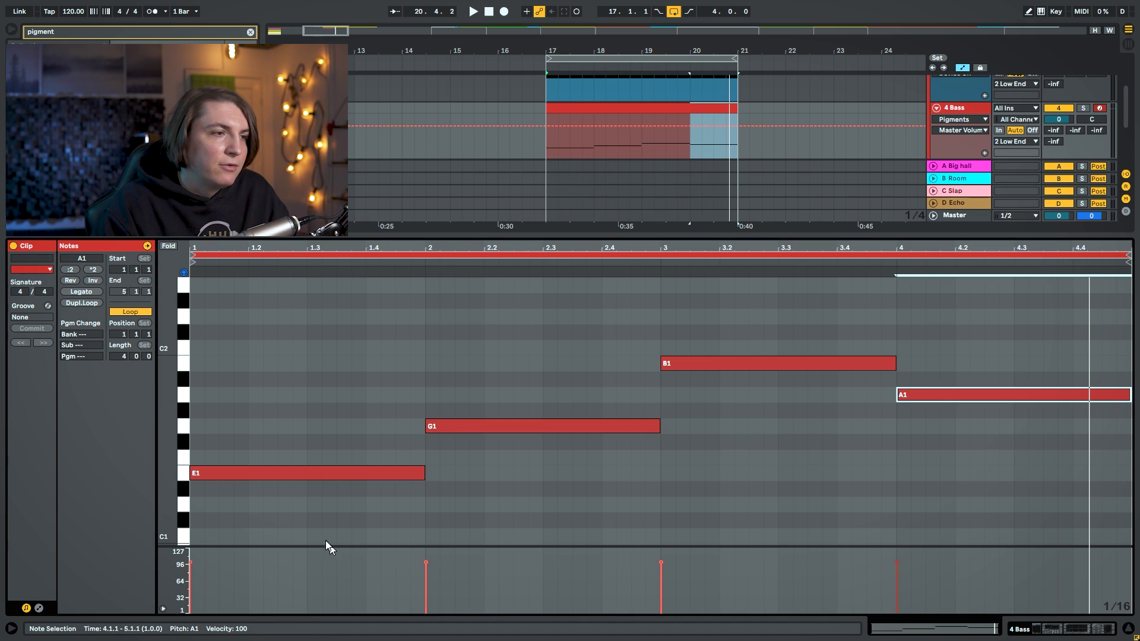
Turn on the triplet grid and split the E1 note in bar 1 and the G1 note in bar 2 into half-bar notes.
{"action": "right_click", "coordinate": [397, 436]}
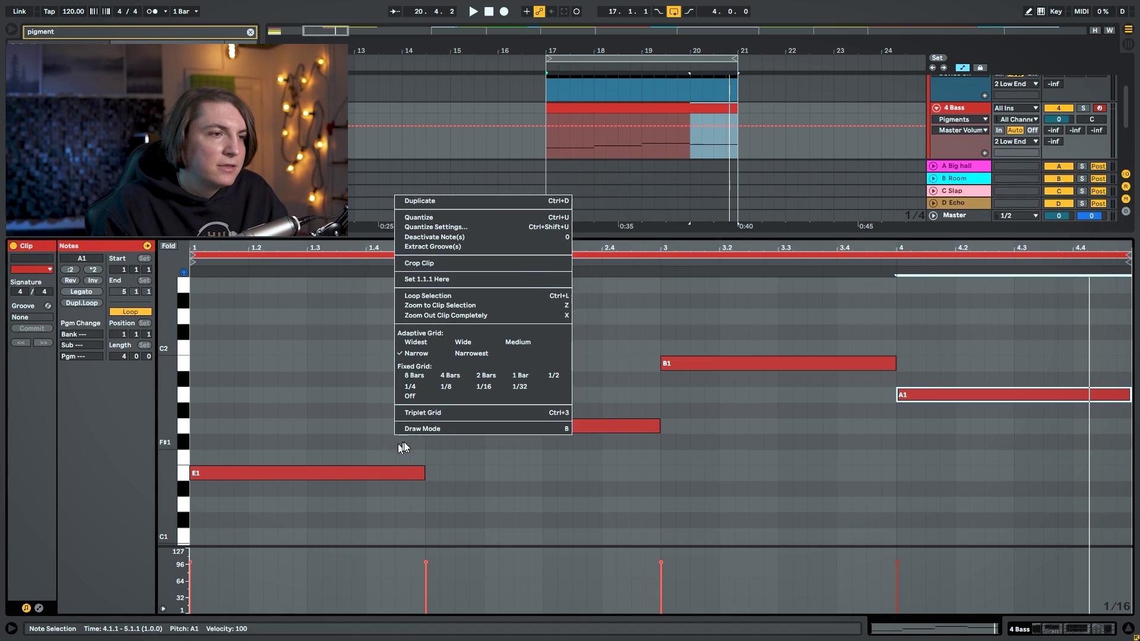
{"action": "left_click", "coordinate": [443, 414]}
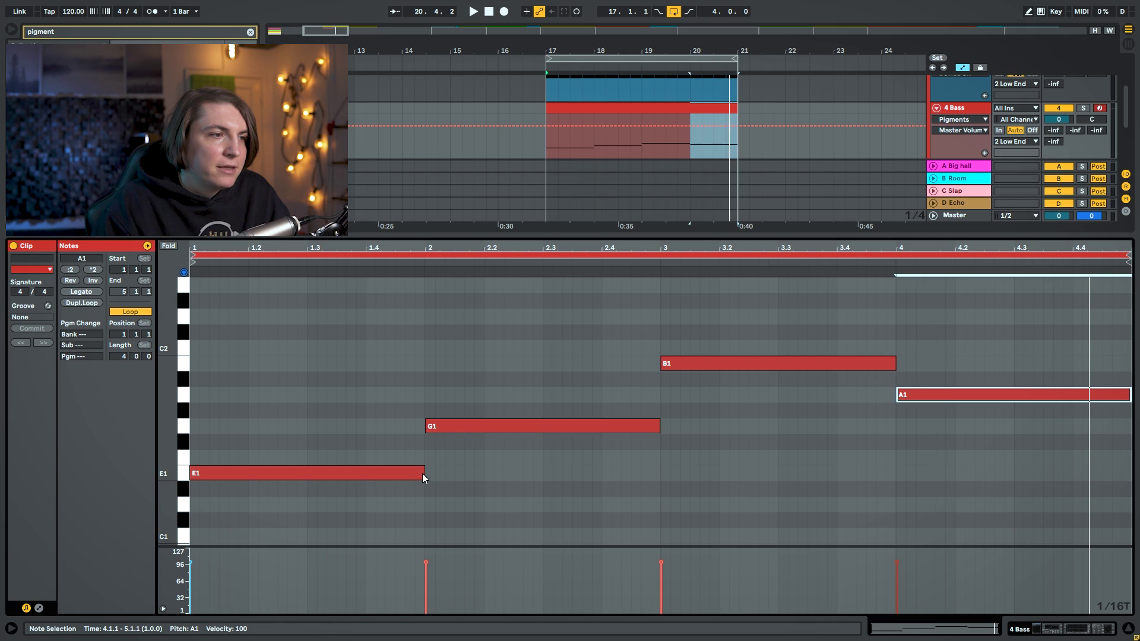
{"action": "left_click_drag", "start_coordinate": [423, 472], "coordinate": [308, 472]}
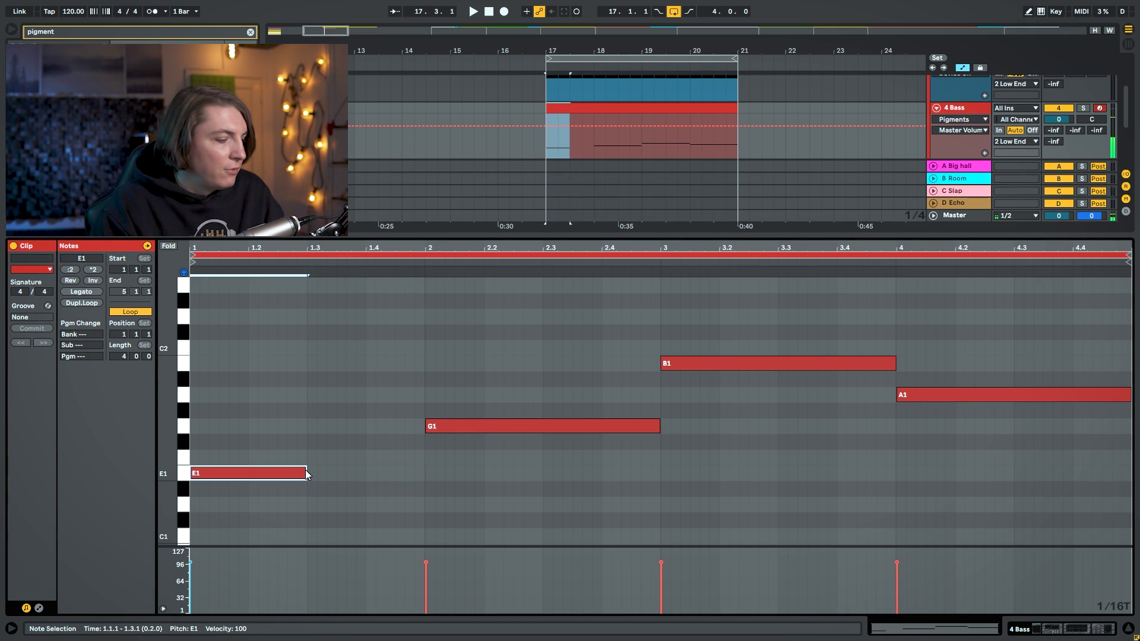
{"action": "key", "text": "ctrl+d"}
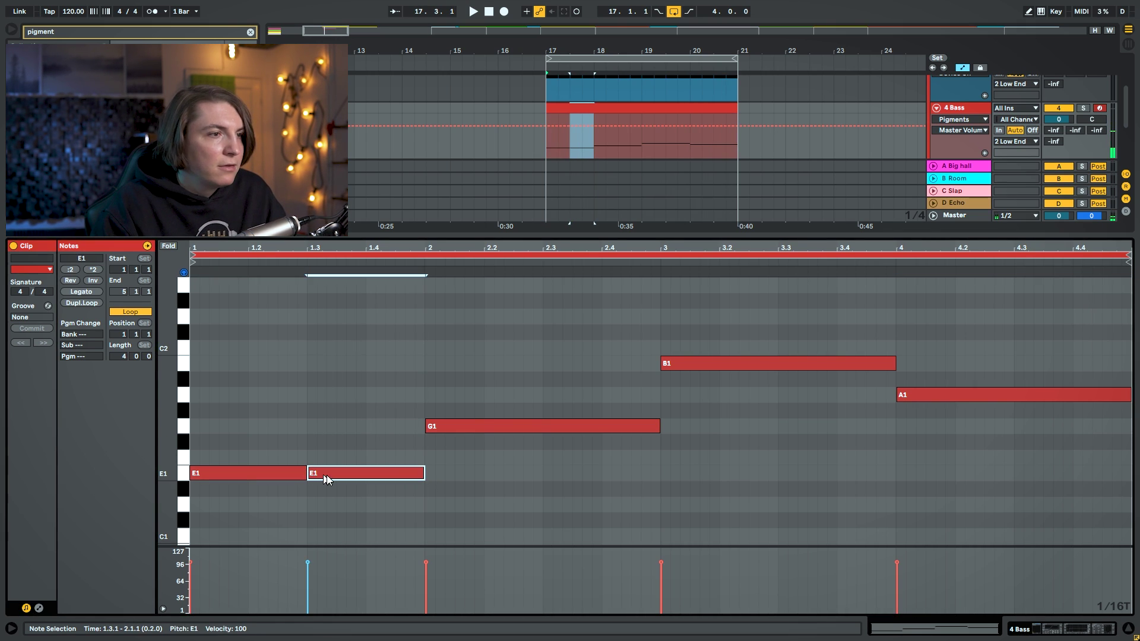
{"action": "left_click", "coordinate": [653, 427]}
{"action": "left_click", "coordinate": [295, 475]}
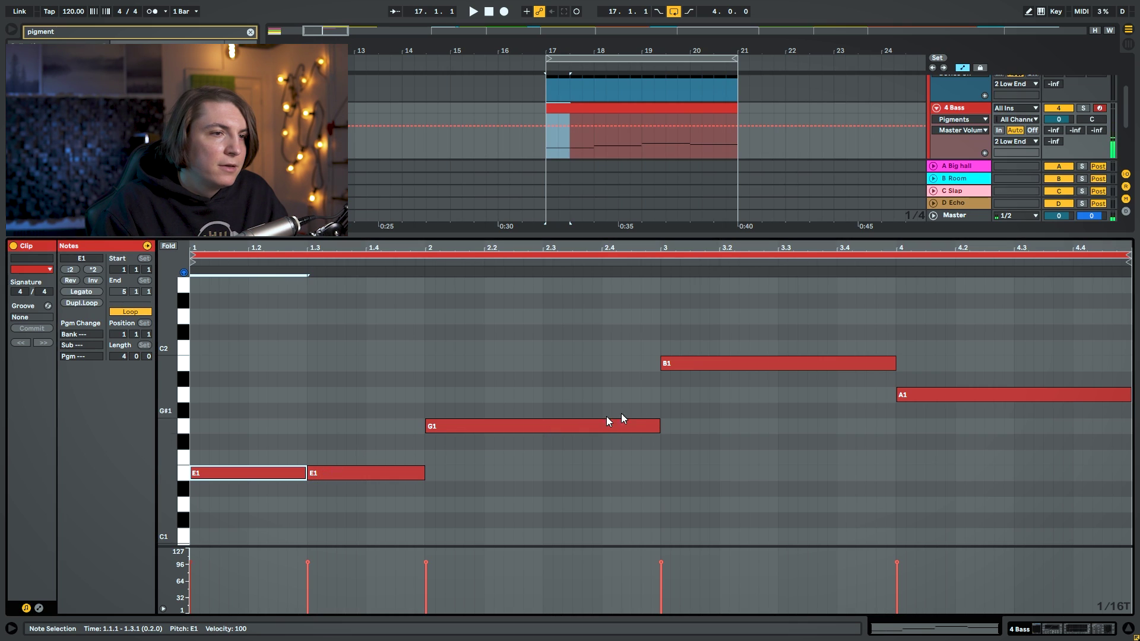
{"action": "left_click_drag", "start_coordinate": [658, 423], "coordinate": [543, 427]}
{"action": "key", "text": "ctrl+d"}
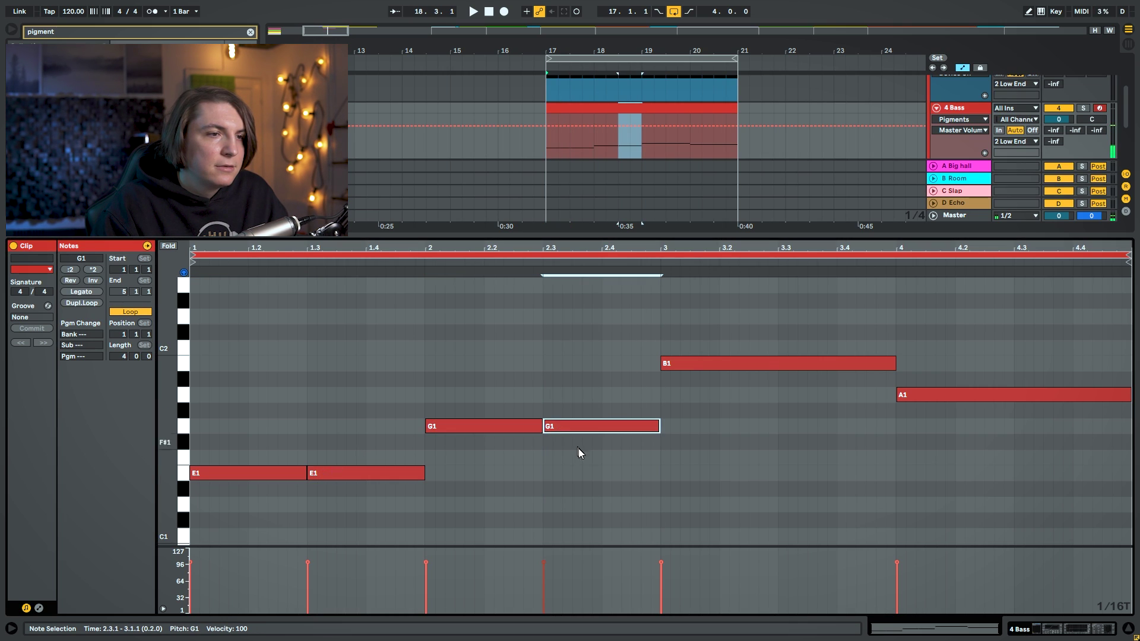
Set the note editor's fixed grid to 1/8 with triplets kept on and play the loop.
{"action": "right_click", "coordinate": [588, 461]}
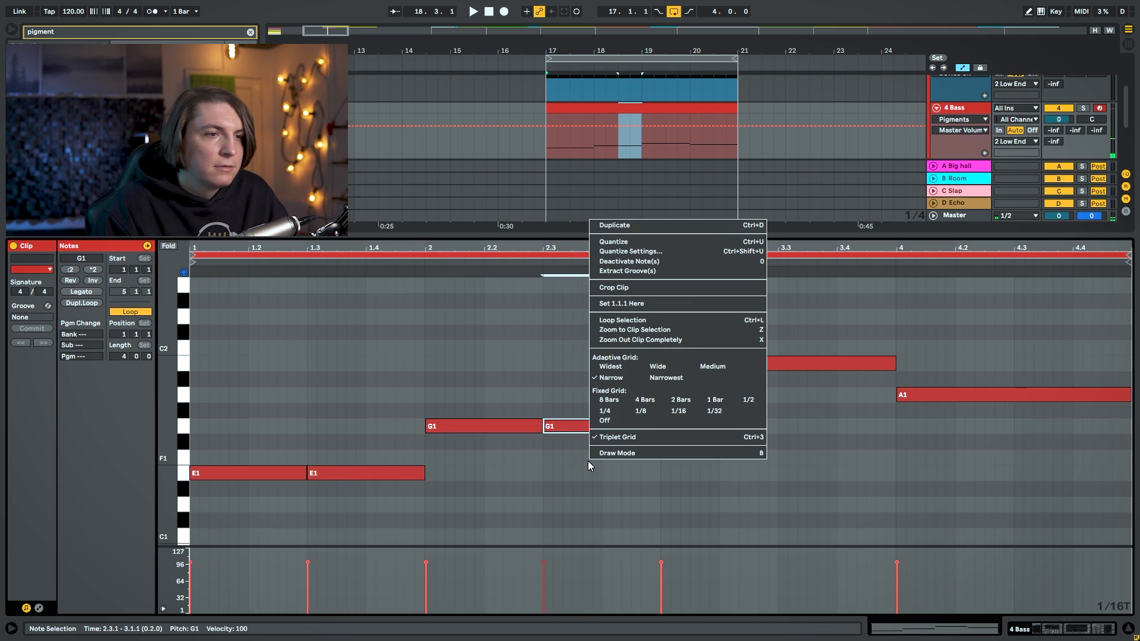
{"action": "left_click", "coordinate": [642, 411]}
{"action": "key", "text": "space"}
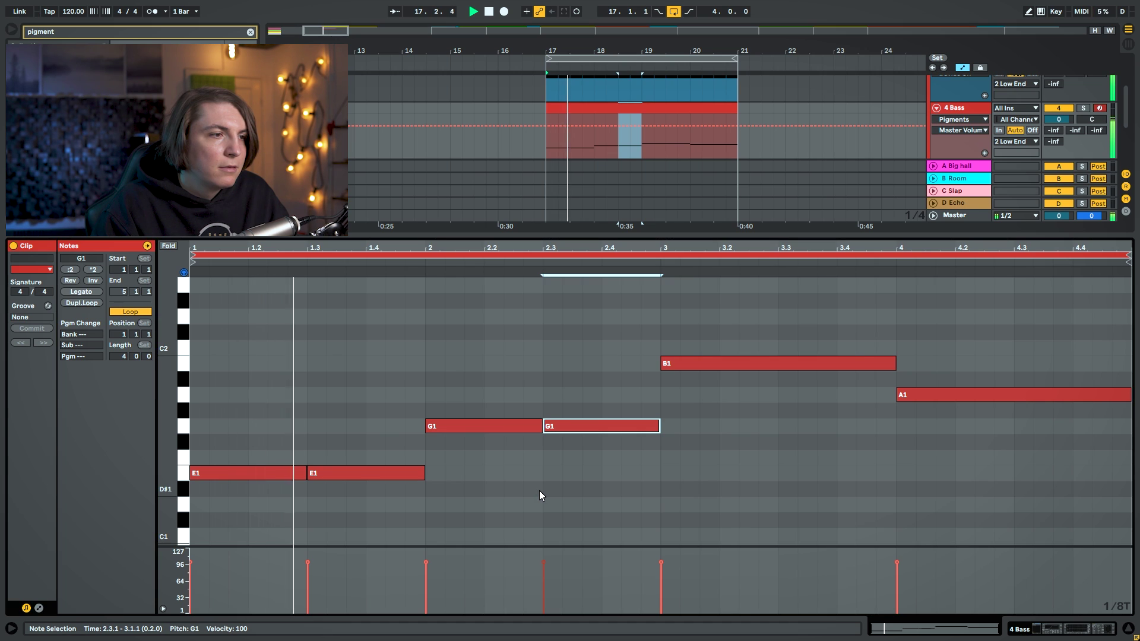
Shorten the first E1 note to one 1/8-triplet step and duplicate it to fill bar 1.
{"action": "left_click_drag", "start_coordinate": [307, 474], "coordinate": [210, 473]}
{"action": "key", "text": "ctrl+d"}
{"action": "key", "text": "ctrl+d"}
{"action": "key", "text": "ctrl+d"}
{"action": "key", "text": "ctrl+d"}
{"action": "key", "text": "ctrl+d"}
{"action": "key", "text": "ctrl+d"}
{"action": "key", "text": "ctrl+d"}
{"action": "key", "text": "ctrl+d"}
{"action": "key", "text": "ctrl+d"}
{"action": "key", "text": "ctrl+d"}
{"action": "key", "text": "ctrl+d"}
{"action": "left_click", "coordinate": [466, 475]}
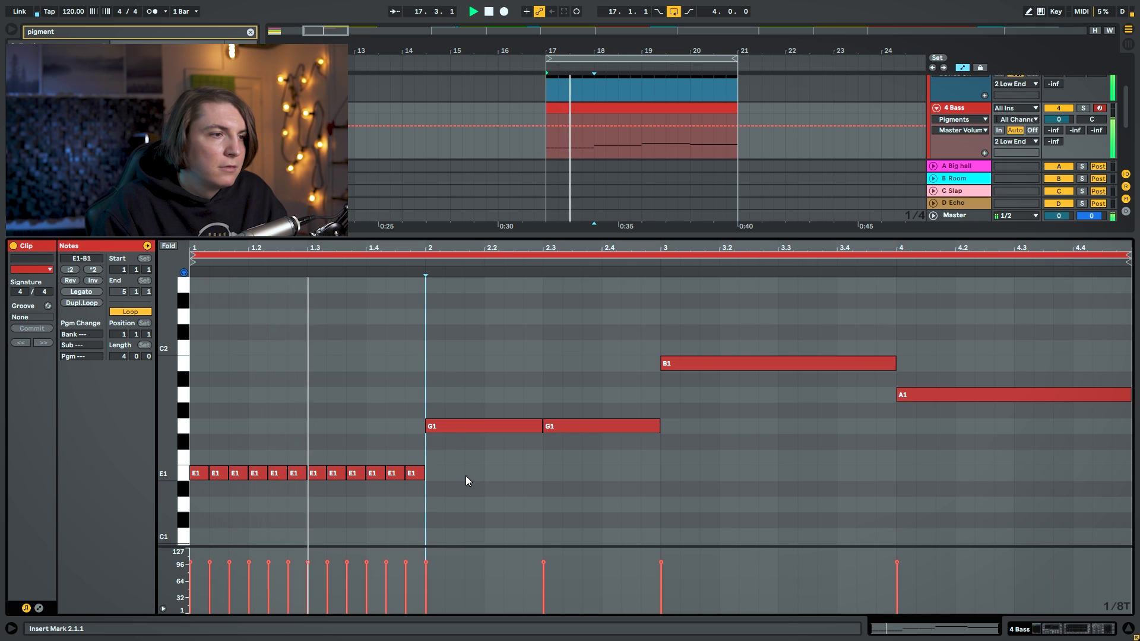
Shorten the first G1 note to two 1/8-triplet steps and duplicate it to fill bar 2 with six notes.
{"action": "left_click", "coordinate": [543, 423]}
{"action": "left_click_drag", "start_coordinate": [540, 426], "coordinate": [465, 427]}
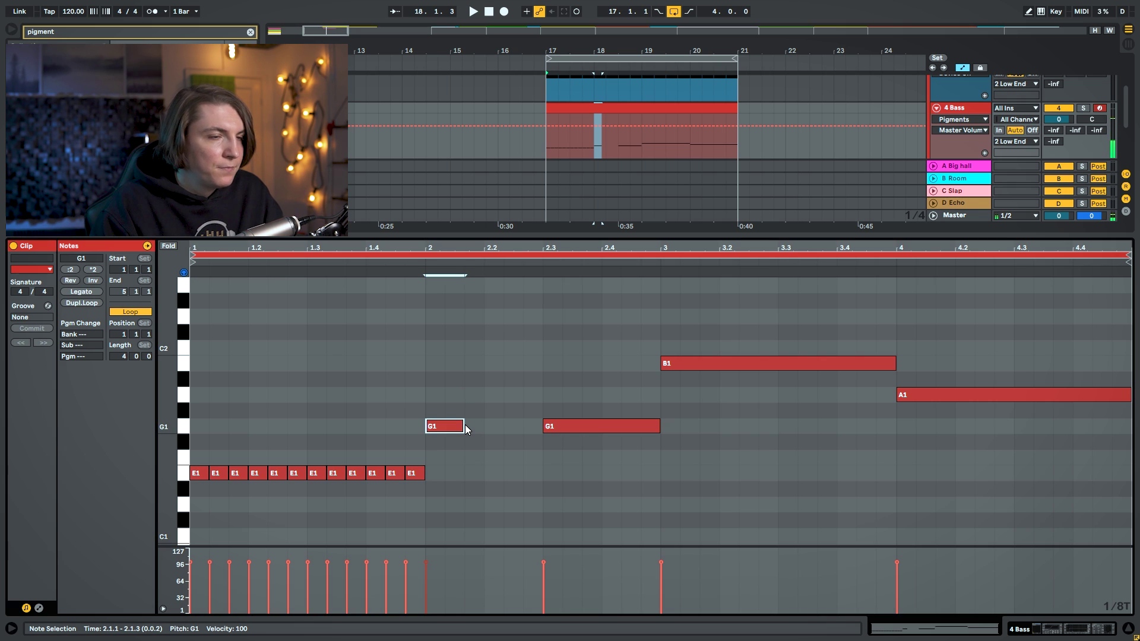
{"action": "key", "text": "ctrl+d"}
{"action": "key", "text": "ctrl+d"}
{"action": "key", "text": "ctrl+d"}
{"action": "key", "text": "ctrl+d"}
{"action": "key", "text": "ctrl+d"}
{"action": "left_click", "coordinate": [431, 394]}
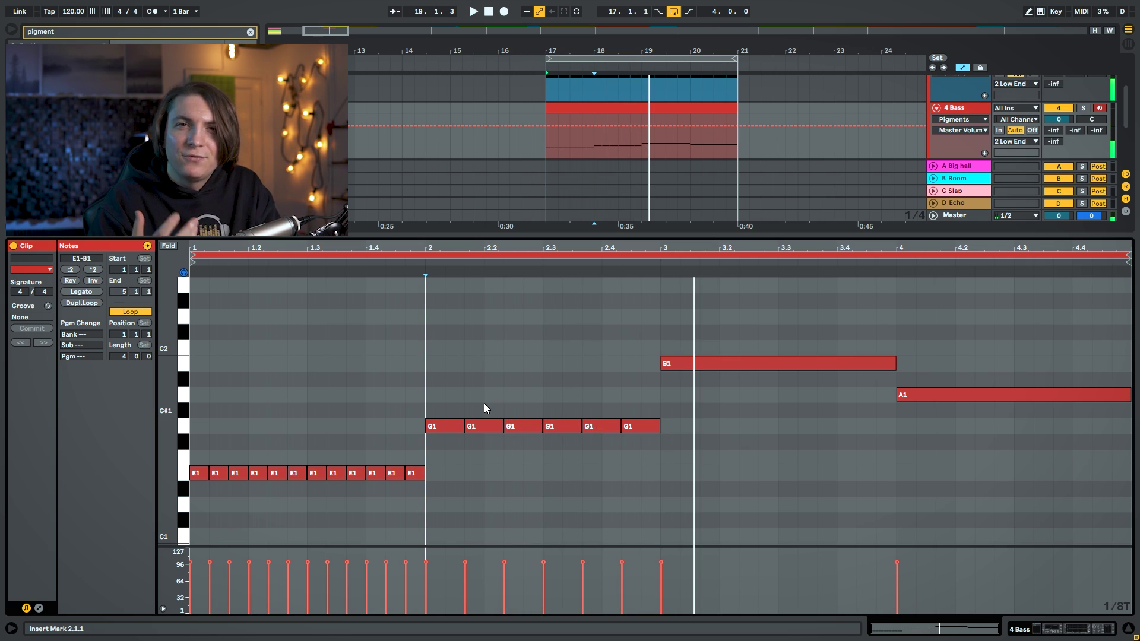
Repeat bar 2's six-note triplet pattern as E1 in bar 1, B1 in bar 3 and A1 in bar 4.
{"action": "left_click_drag", "start_coordinate": [668, 390], "coordinate": [208, 475]}
{"action": "left_click", "coordinate": [450, 429]}
{"action": "left_click_drag", "start_coordinate": [715, 405], "coordinate": [914, 399]}
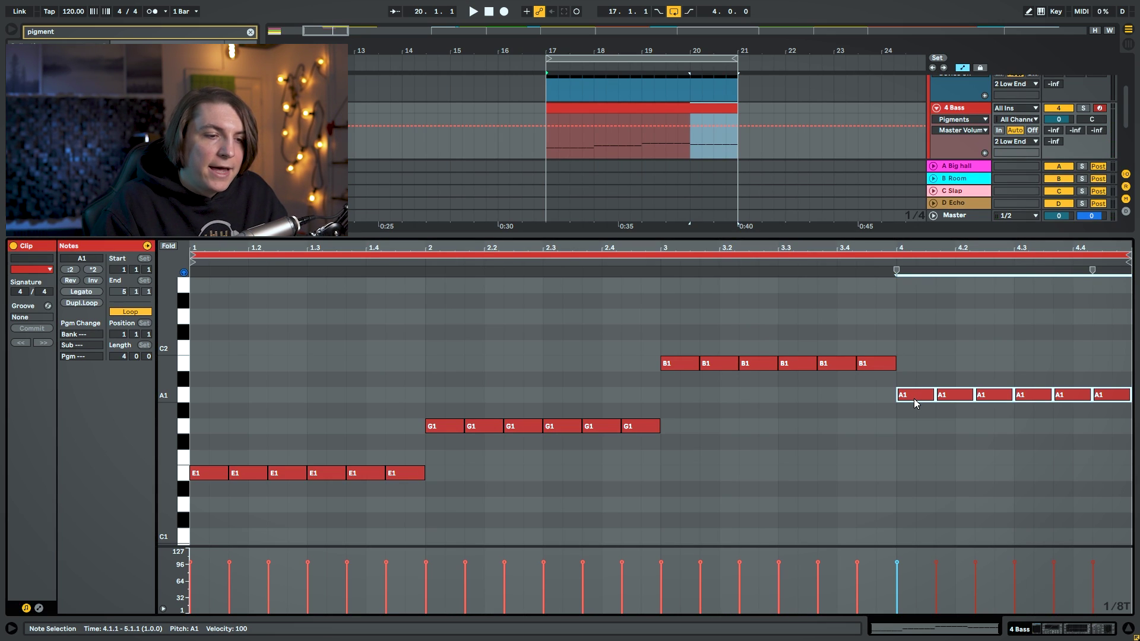
Duplicate the four-bar Bass and Kick clips to bar 21 and extend the arrangement loop to eight bars.
{"action": "key", "text": "shift+Tab"}
{"action": "left_click", "coordinate": [668, 193]}
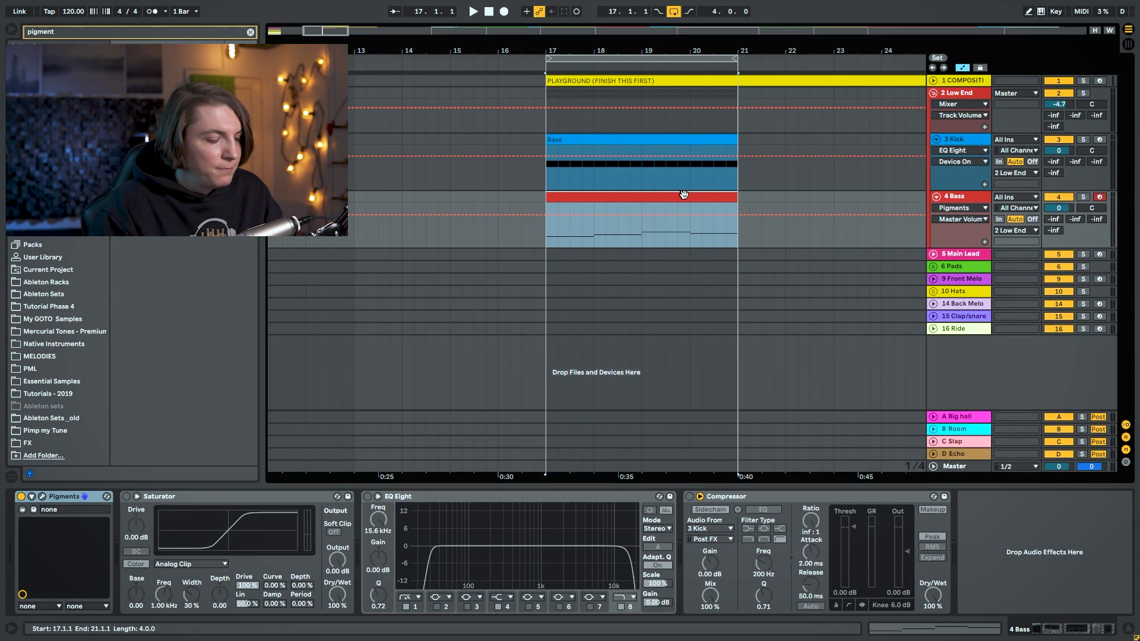
{"action": "key", "text": "ctrl+d"}
{"action": "left_click", "coordinate": [585, 145]}
{"action": "key", "text": "ctrl+d"}
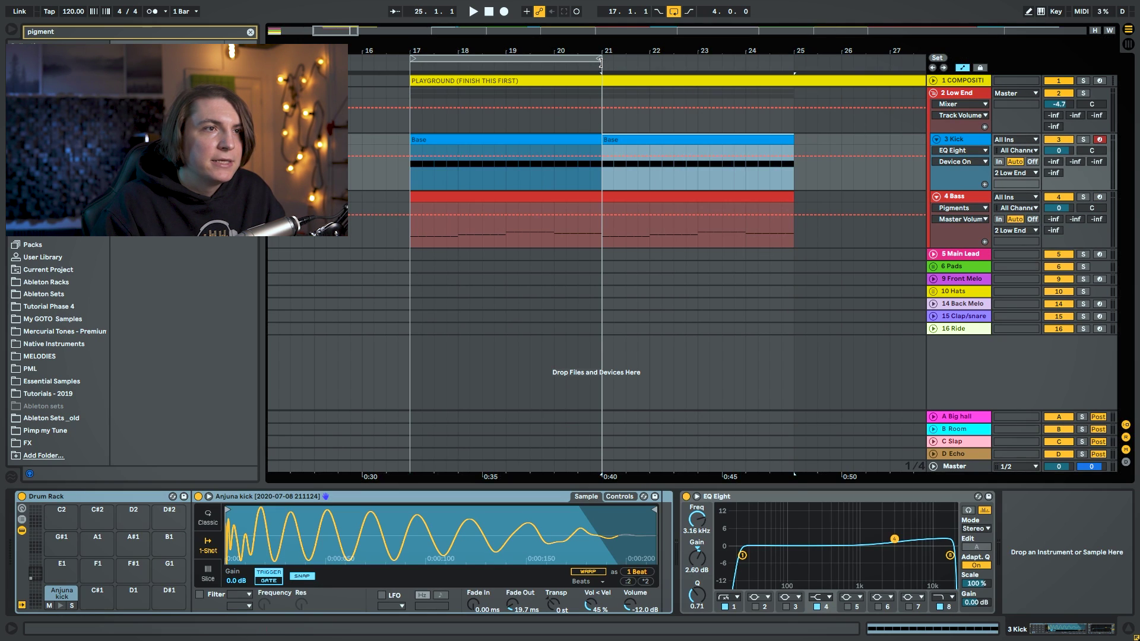
{"action": "left_click", "coordinate": [600, 60]}
{"action": "left_click_drag", "start_coordinate": [604, 58], "coordinate": [795, 58]}
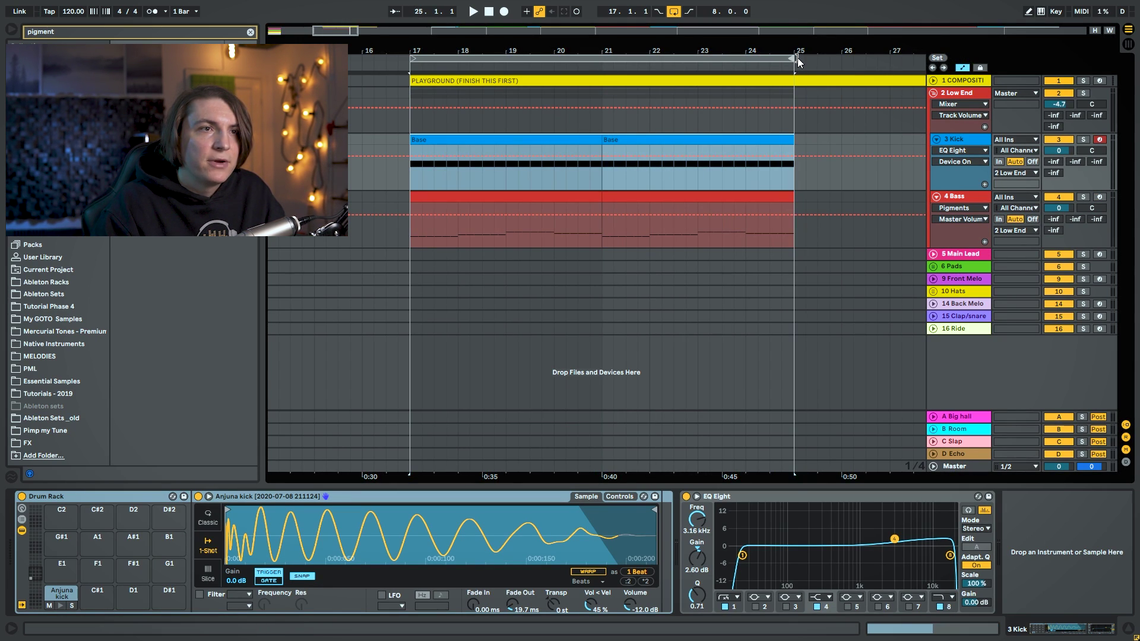
Lower the six G1 notes in bar 2 of the second Bass clip to E1 and play the loop.
{"action": "double_click", "coordinate": [707, 208]}
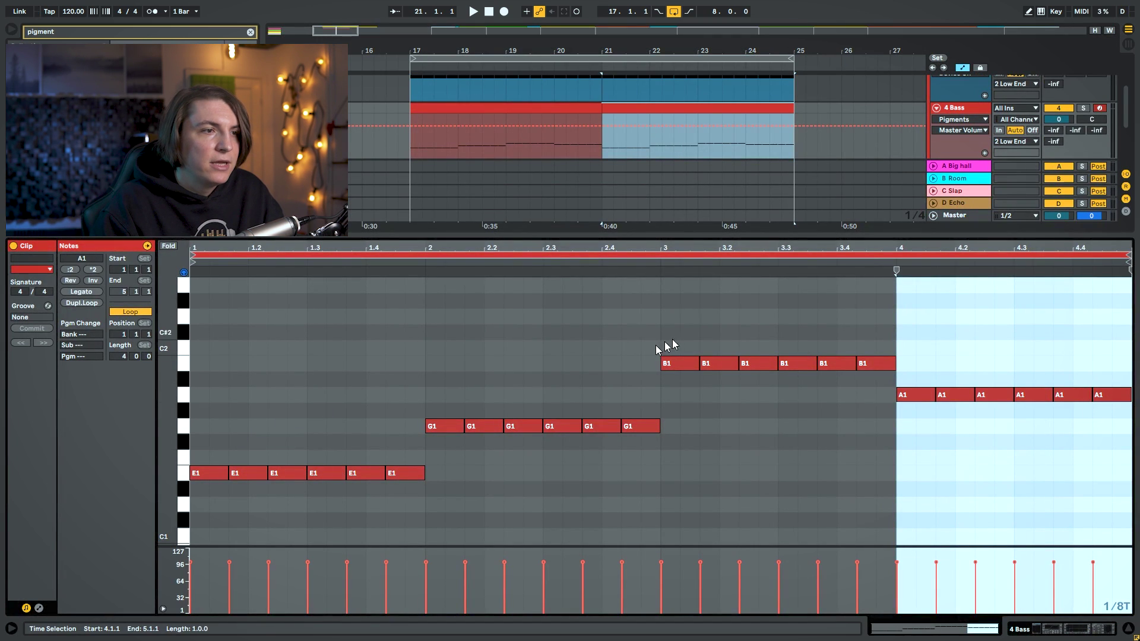
{"action": "left_click_drag", "start_coordinate": [727, 411], "coordinate": [445, 474]}
{"action": "key", "text": "space"}
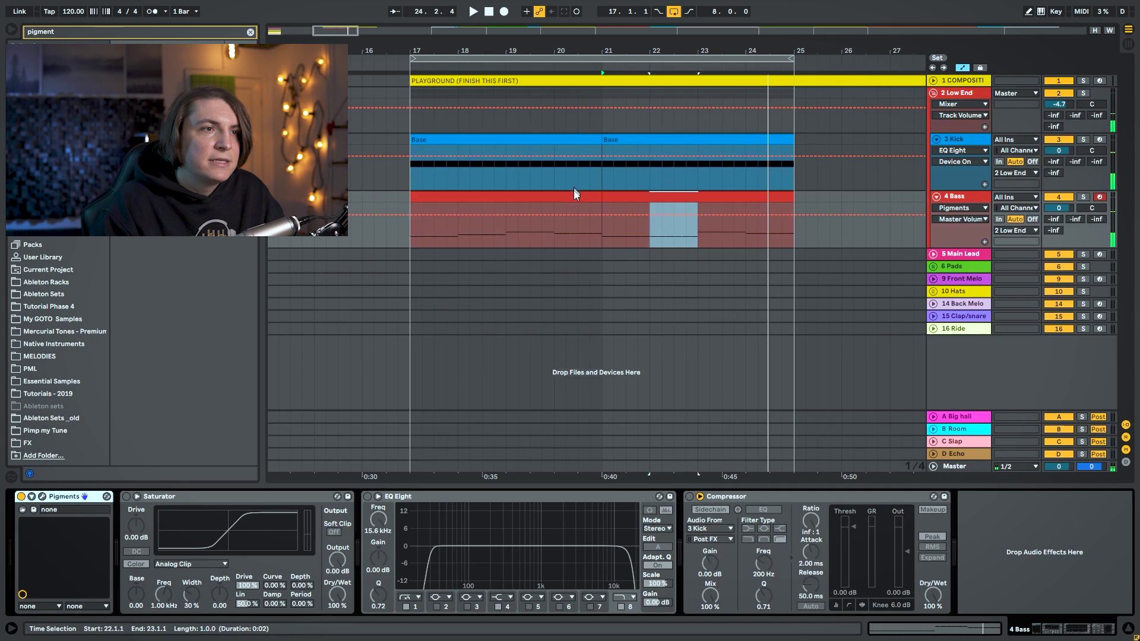
Select both Bass clips spanning bars 17 to 25.
{"action": "left_click", "coordinate": [574, 193]}
{"action": "left_click", "coordinate": [740, 197], "text": "shift"}
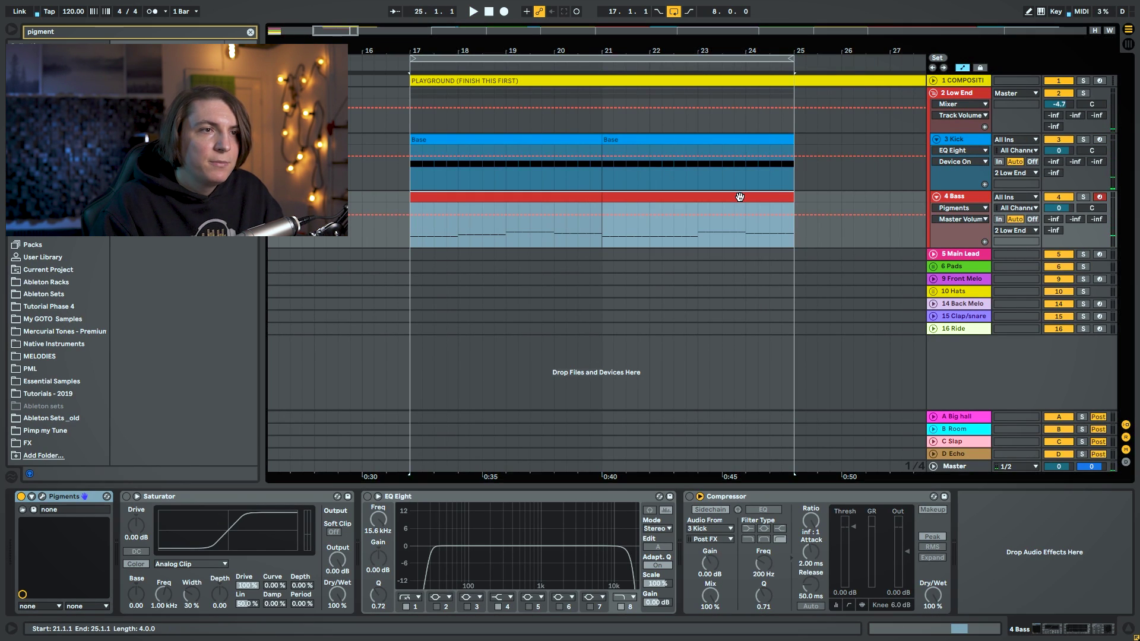
{"action": "double_click", "coordinate": [696, 198]}
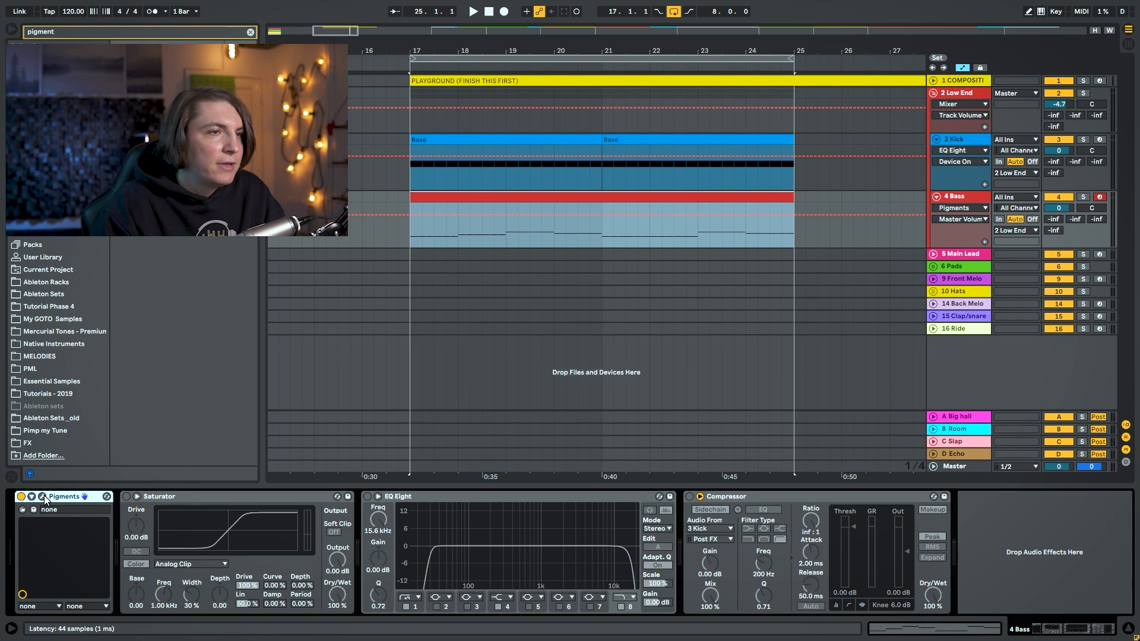
Open the Pigments window, solo the Bass track and play the loop.
{"action": "left_click", "coordinate": [43, 496]}
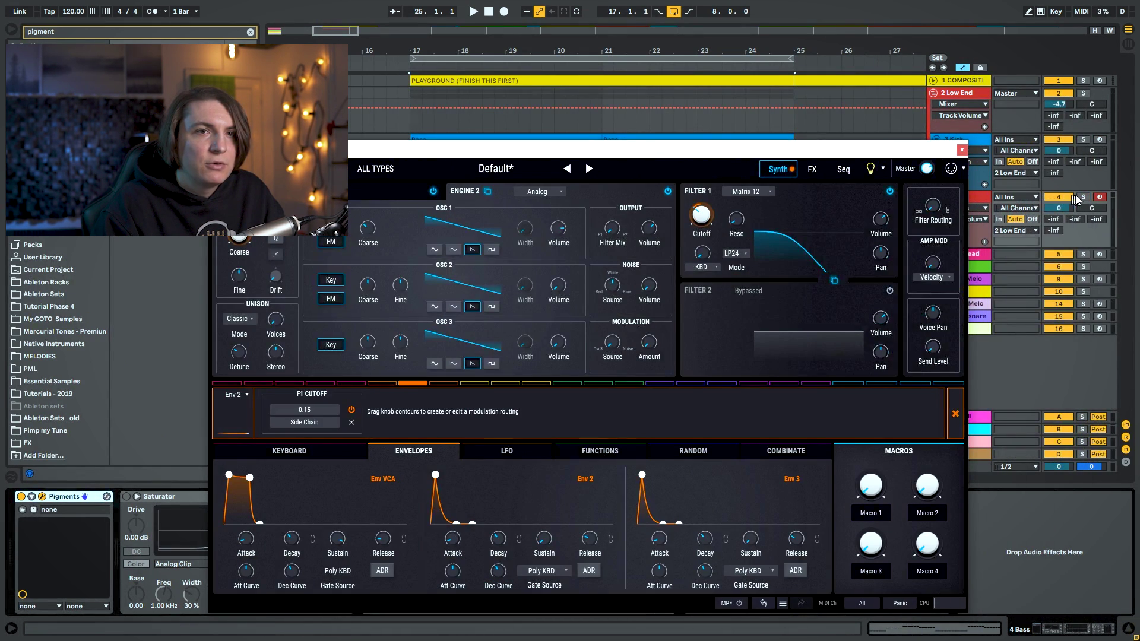
{"action": "left_click", "coordinate": [1084, 197]}
{"action": "key", "text": "space"}
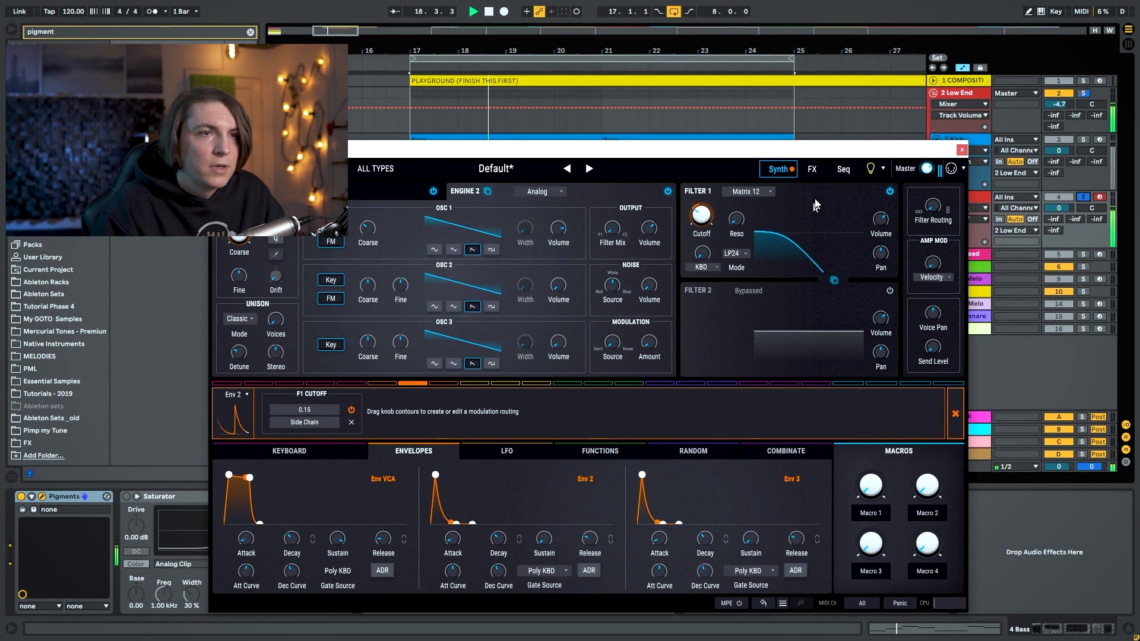
Change the first effect on Pigments' FX Bus A to Distortion and listen to the bass.
{"action": "left_click", "coordinate": [813, 171]}
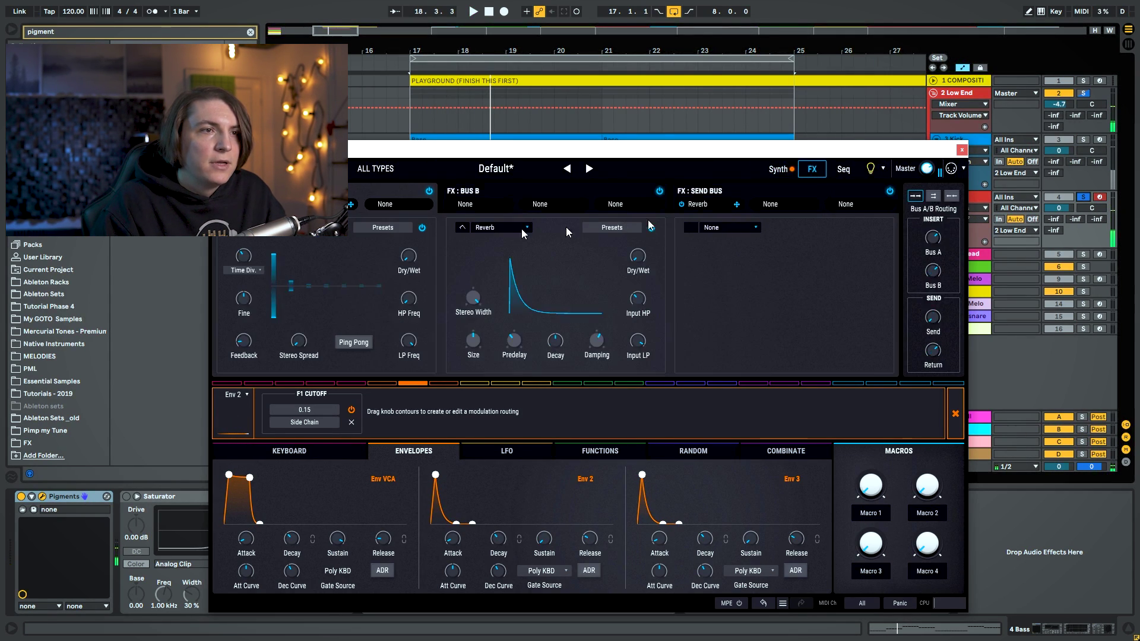
{"action": "left_click", "coordinate": [291, 226]}
{"action": "left_click", "coordinate": [288, 295]}
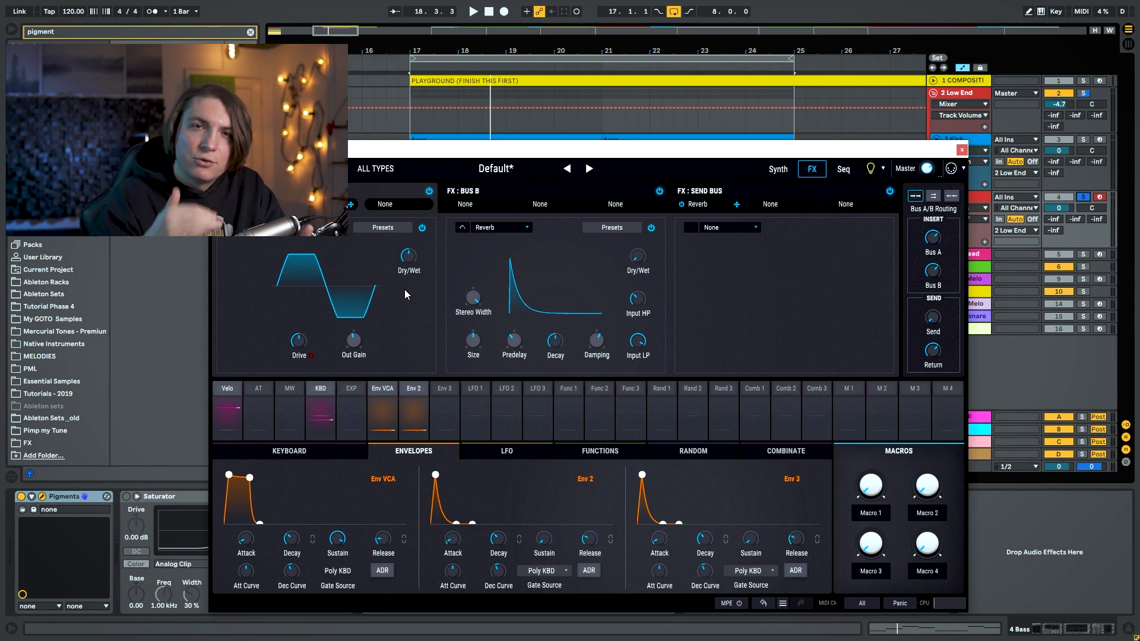
{"action": "key", "text": "space"}
{"action": "mouse_move", "coordinate": [298, 341]}
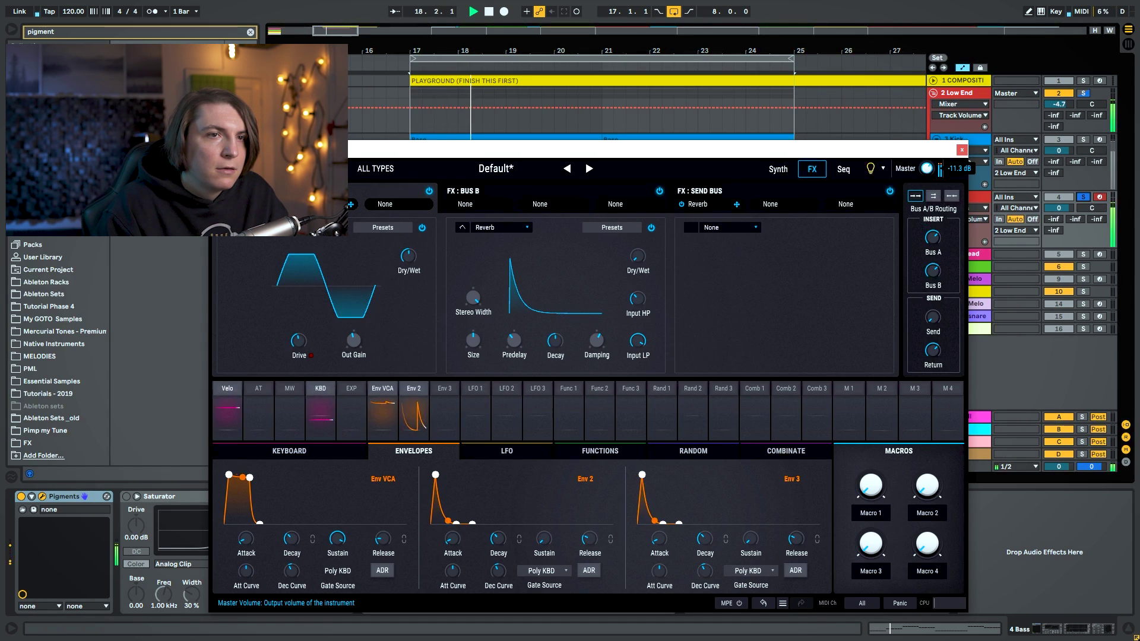
Replace the Bus B Reverb with a Compressor, set its threshold to about -4.82 dB and close the synth window.
{"action": "left_click", "coordinate": [527, 228]}
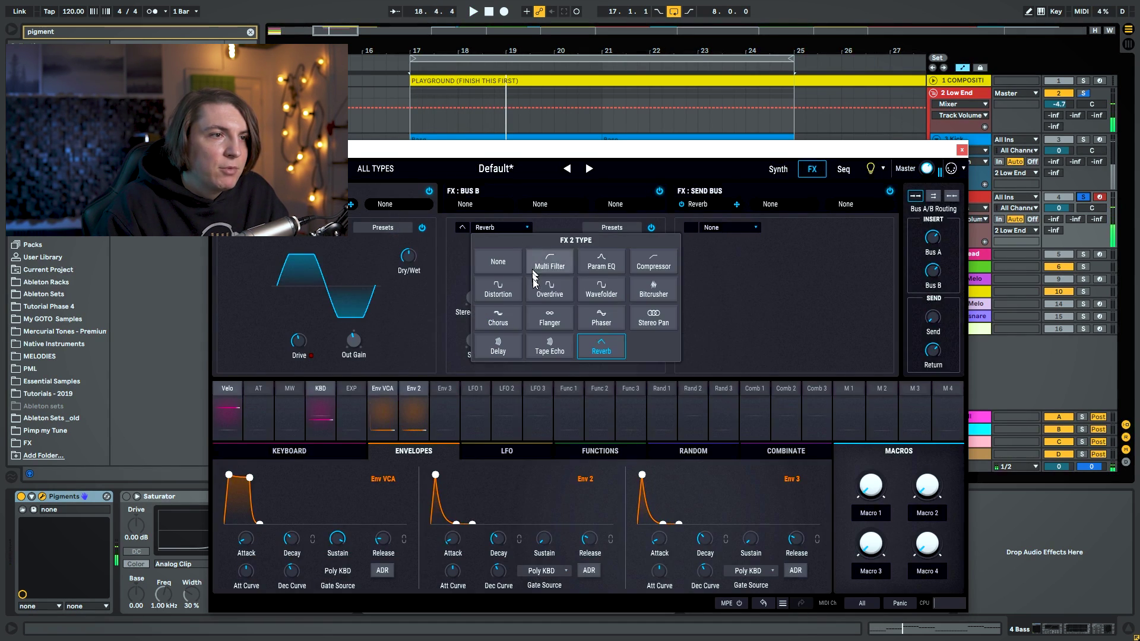
{"action": "left_click", "coordinate": [653, 278]}
{"action": "key", "text": "space"}
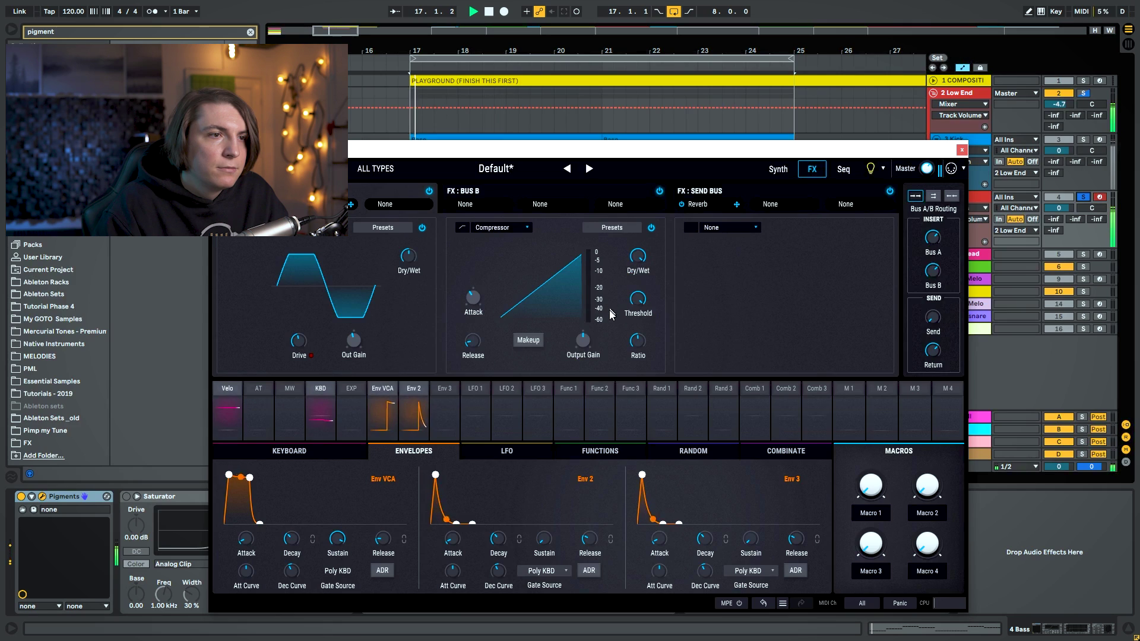
{"action": "left_click_drag", "start_coordinate": [638, 298], "coordinate": [638, 324]}
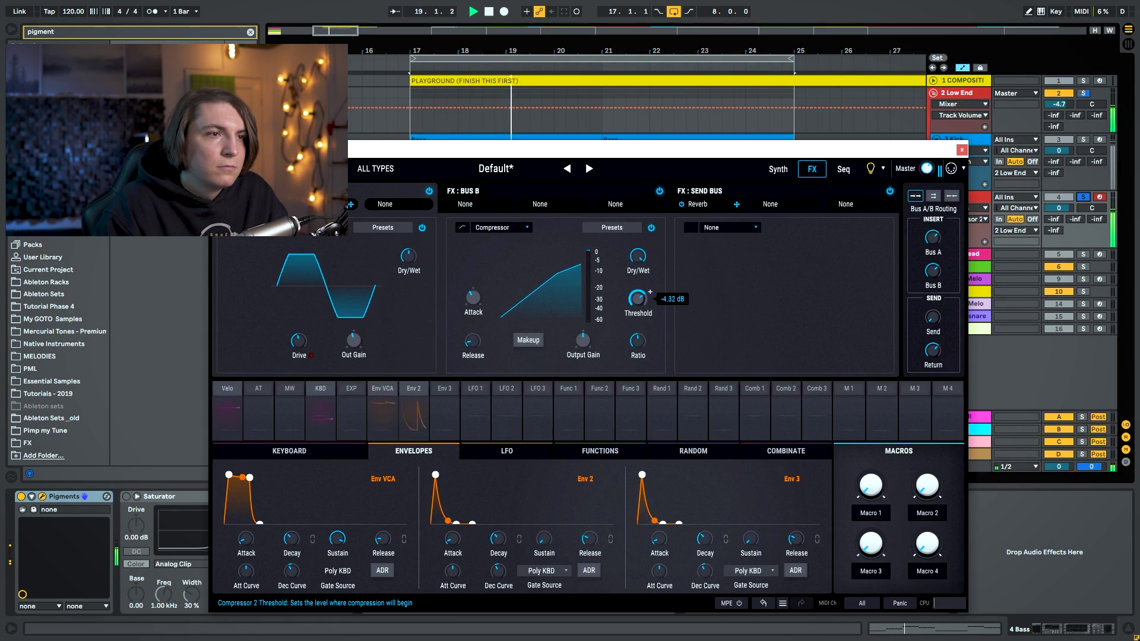
{"action": "left_click", "coordinate": [961, 152]}
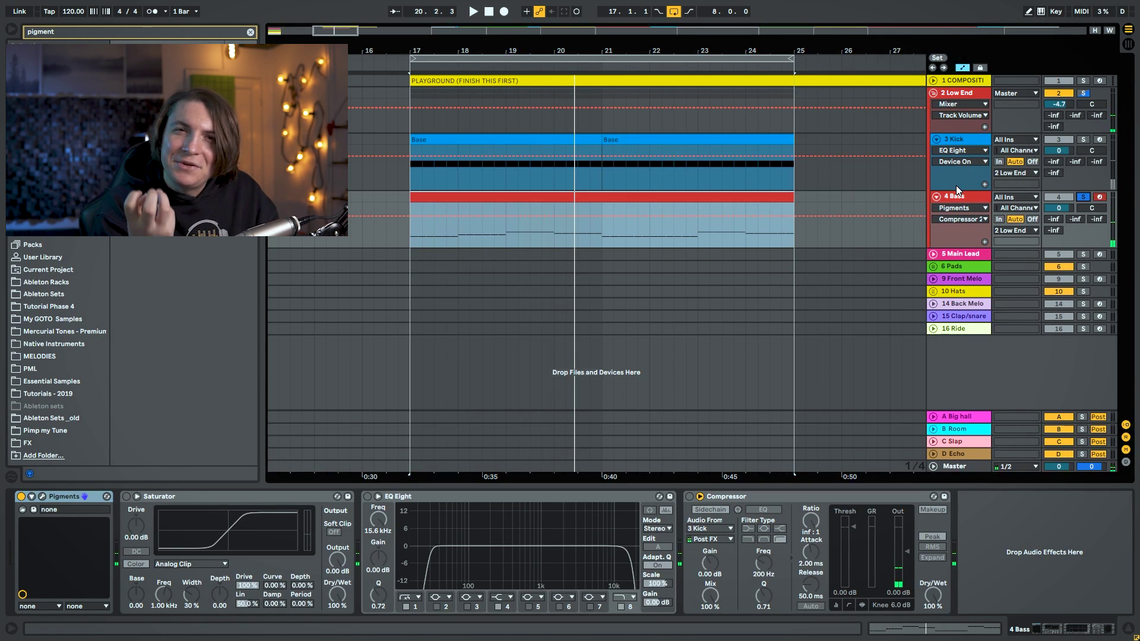
Turn on the Kick-sidechained Compressor on the Bass track, with threshold at about -13.1 dB and lookahead at 10 ms.
{"action": "left_click", "coordinate": [695, 497]}
{"action": "left_click", "coordinate": [691, 496]}
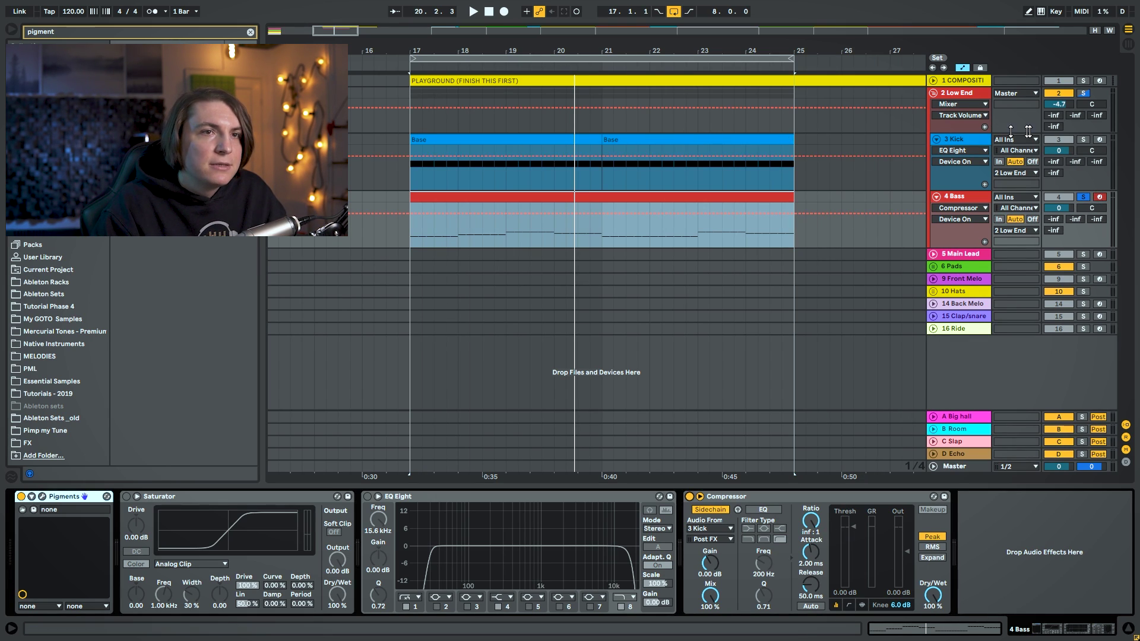
{"action": "left_click", "coordinate": [974, 140]}
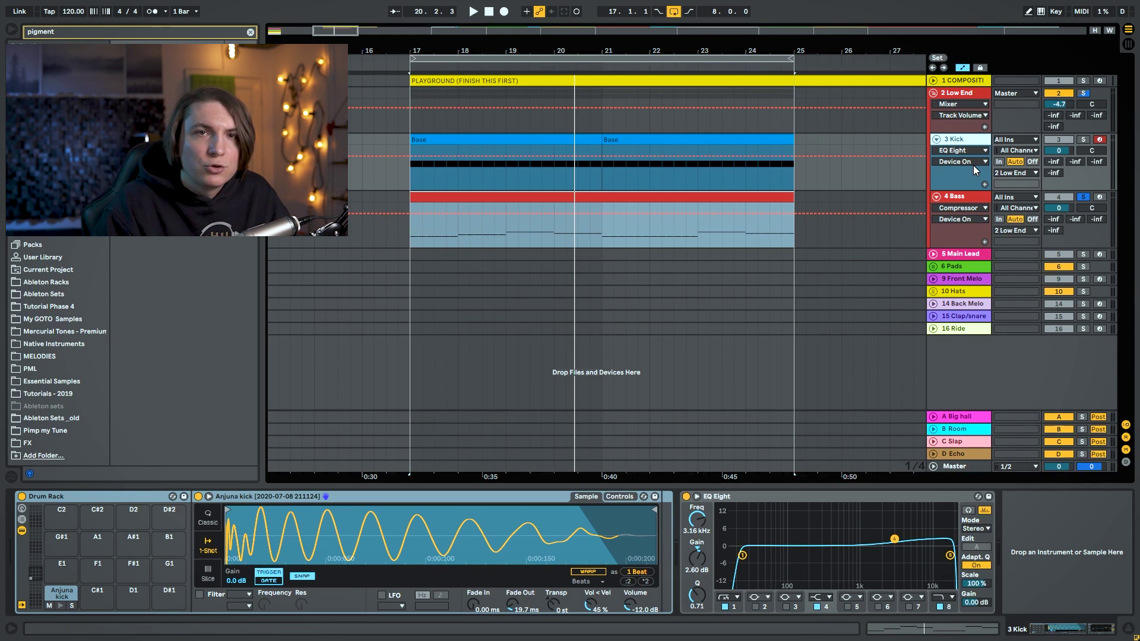
{"action": "left_click", "coordinate": [977, 198]}
{"action": "key", "text": "space"}
{"action": "left_click_drag", "start_coordinate": [858, 524], "coordinate": [859, 589]}
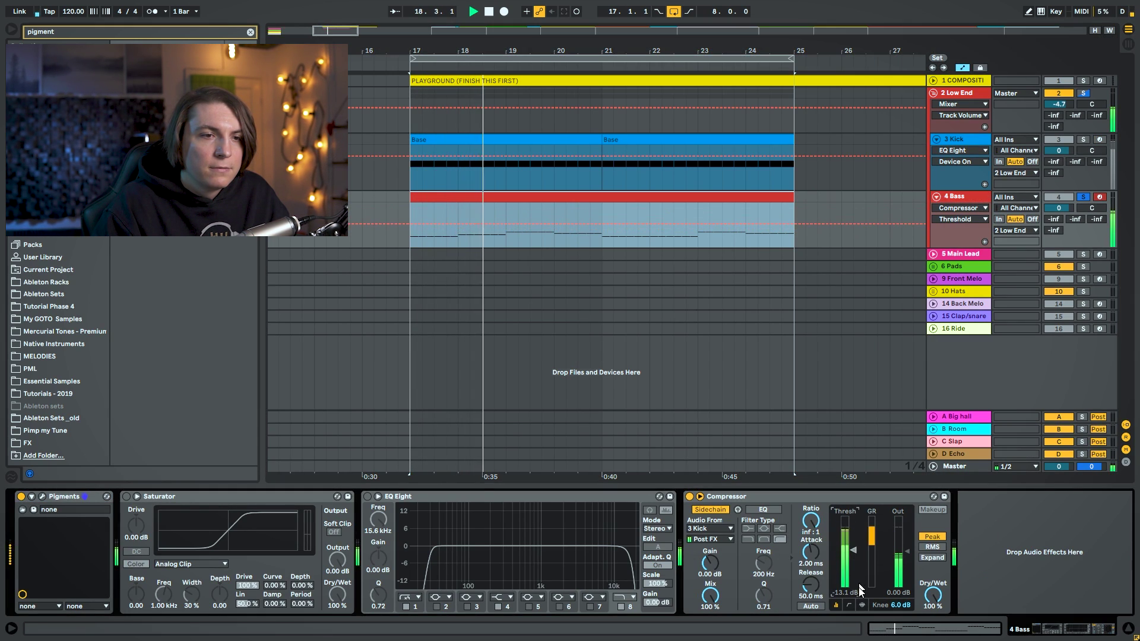
{"action": "left_click", "coordinate": [861, 604]}
{"action": "left_click", "coordinate": [949, 603]}
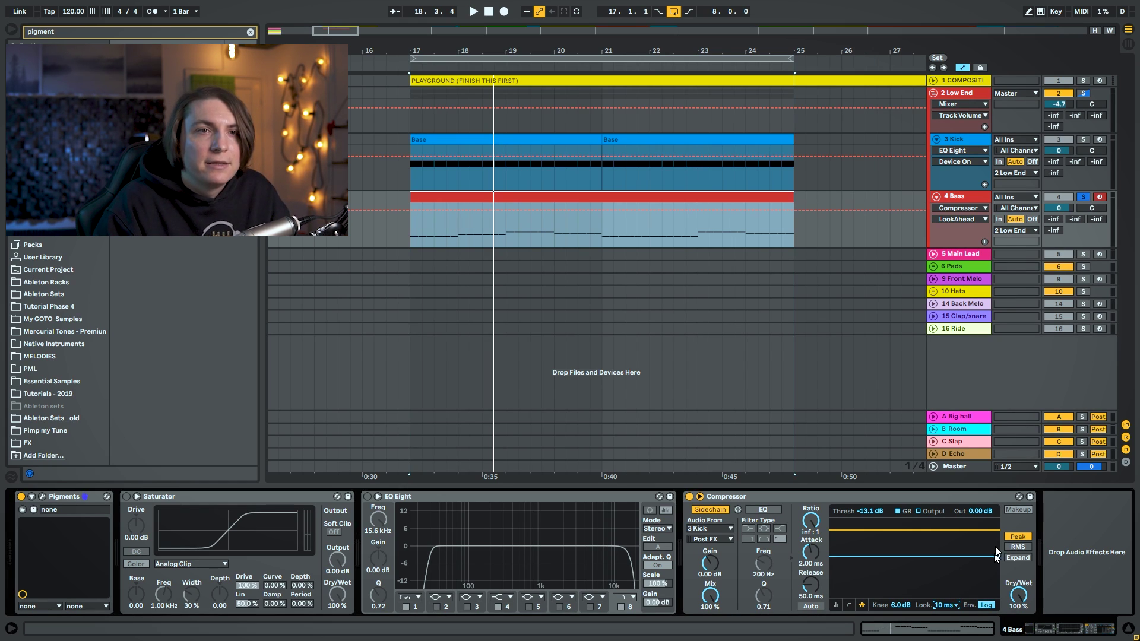
Unsolo the Bass track and lower the Kick track's volume to -1.5 dB while the loop plays.
{"action": "left_click", "coordinate": [1083, 196]}
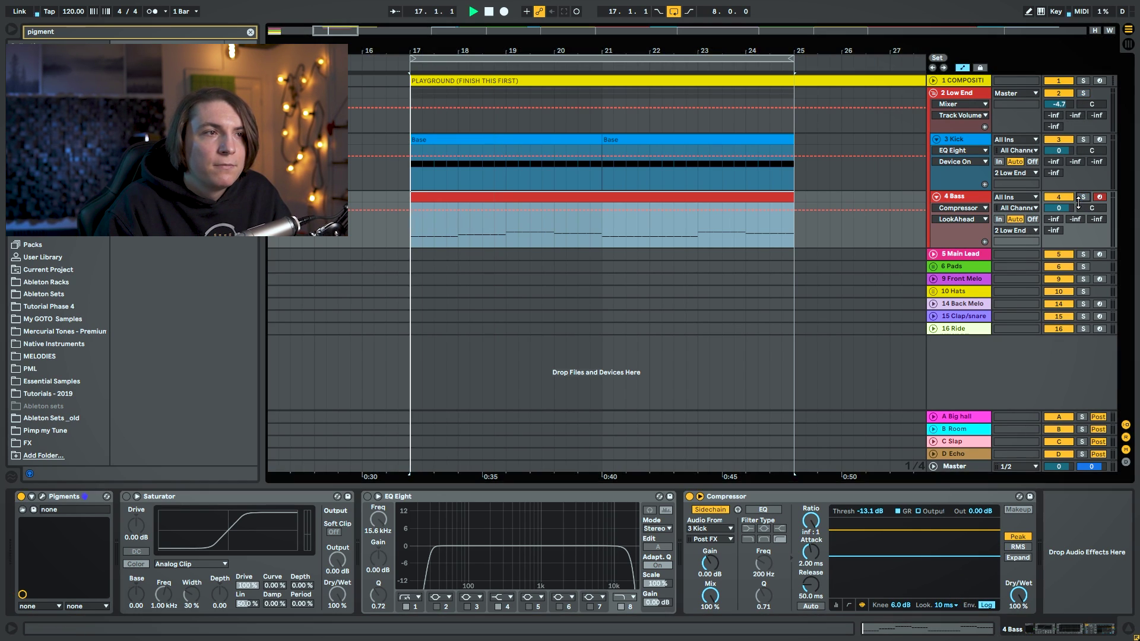
{"action": "key", "text": "space"}
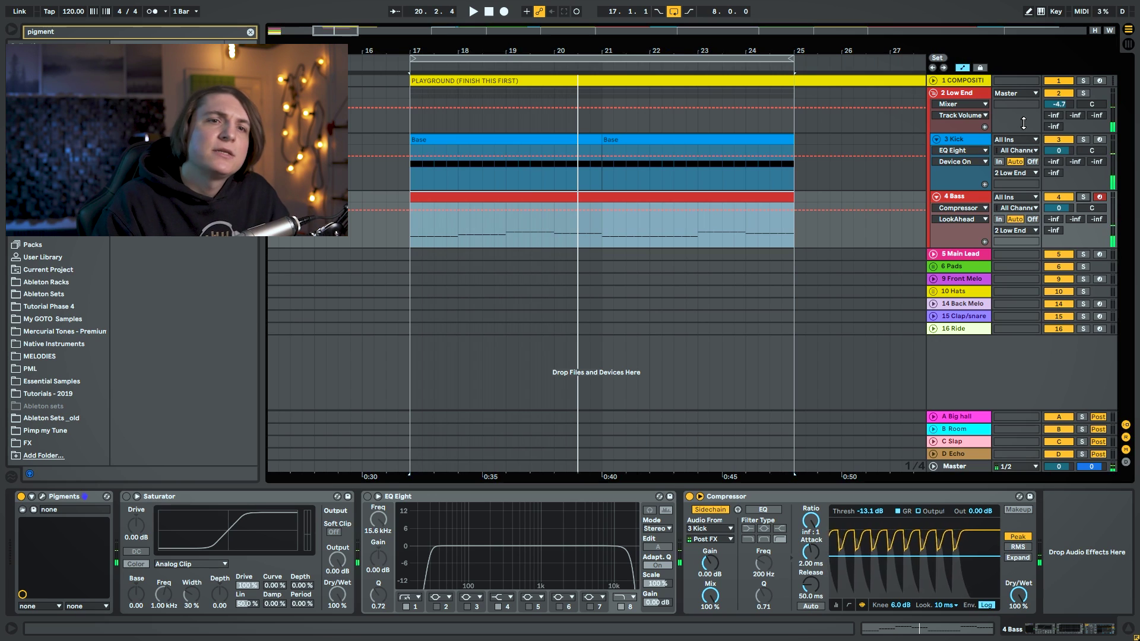
{"action": "key", "text": "space"}
{"action": "left_click_drag", "start_coordinate": [1057, 151], "coordinate": [1057, 159]}
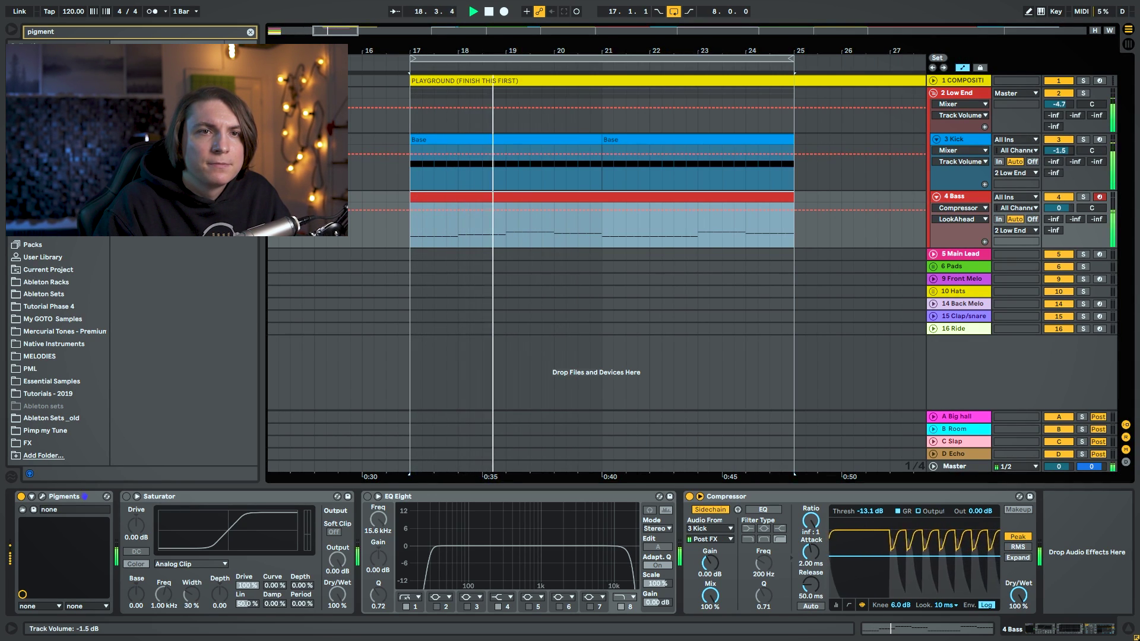
Turn on the Low End group's EQ Eight and set its low-cut band to about 23.5 Hz.
{"action": "left_click", "coordinate": [961, 100]}
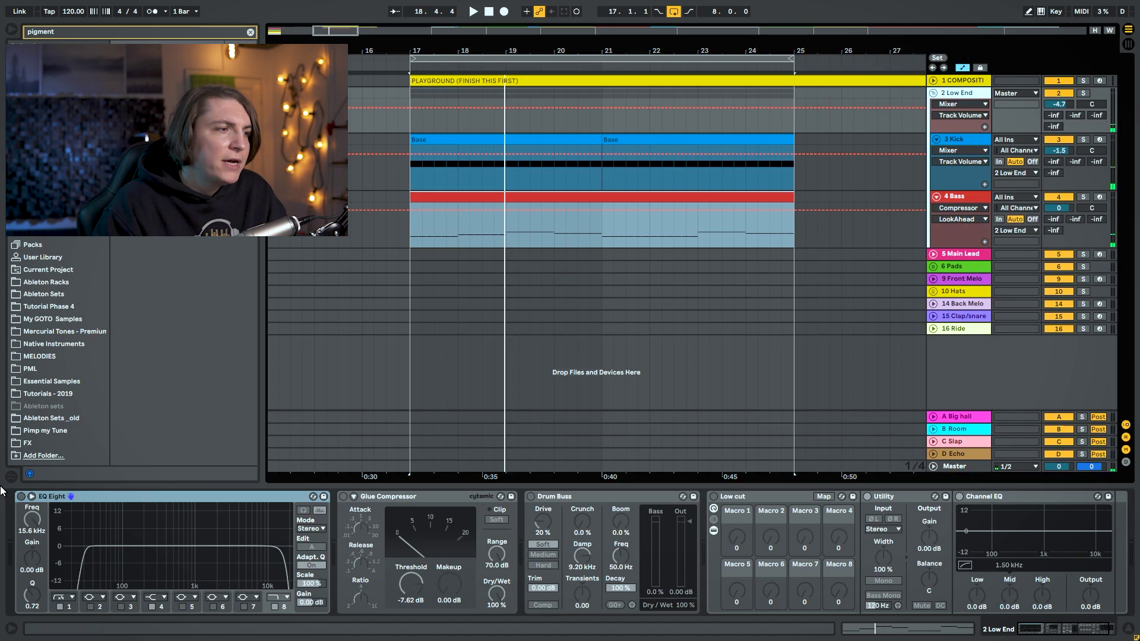
{"action": "left_click", "coordinate": [20, 497]}
{"action": "left_click_drag", "start_coordinate": [90, 559], "coordinate": [82, 559]}
{"action": "key", "text": "space"}
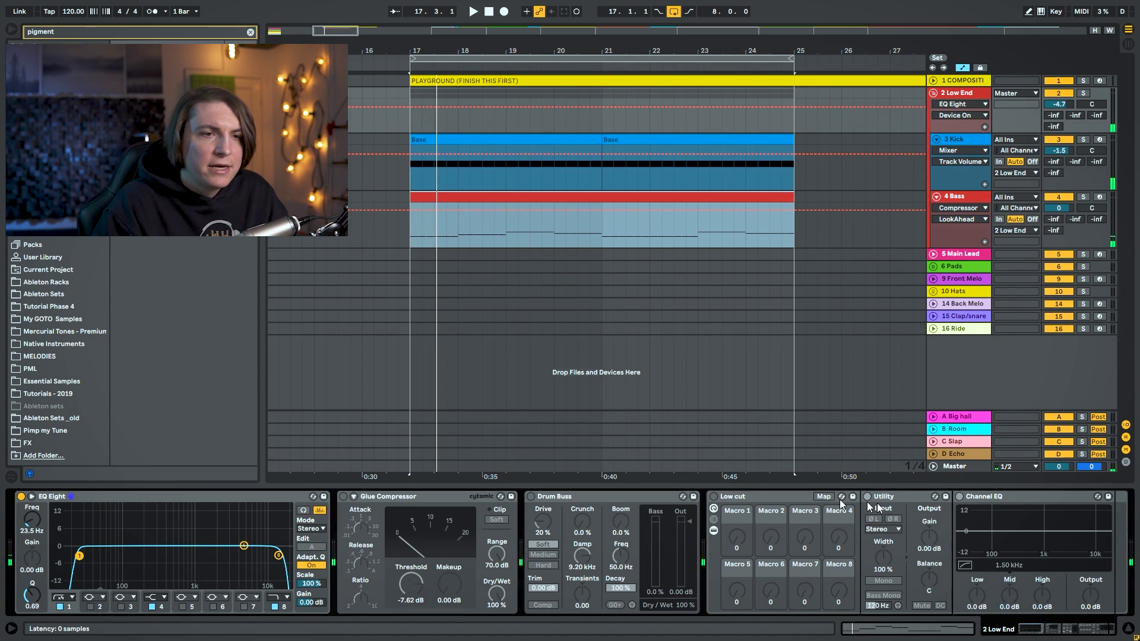
Place the Low End group's Channel EQ after the Glue Compressor and set Low 1.9 dB, Mid -2.9 dB at 177 Hz and High 2.6 dB.
{"action": "left_click_drag", "start_coordinate": [1000, 505], "coordinate": [432, 511]}
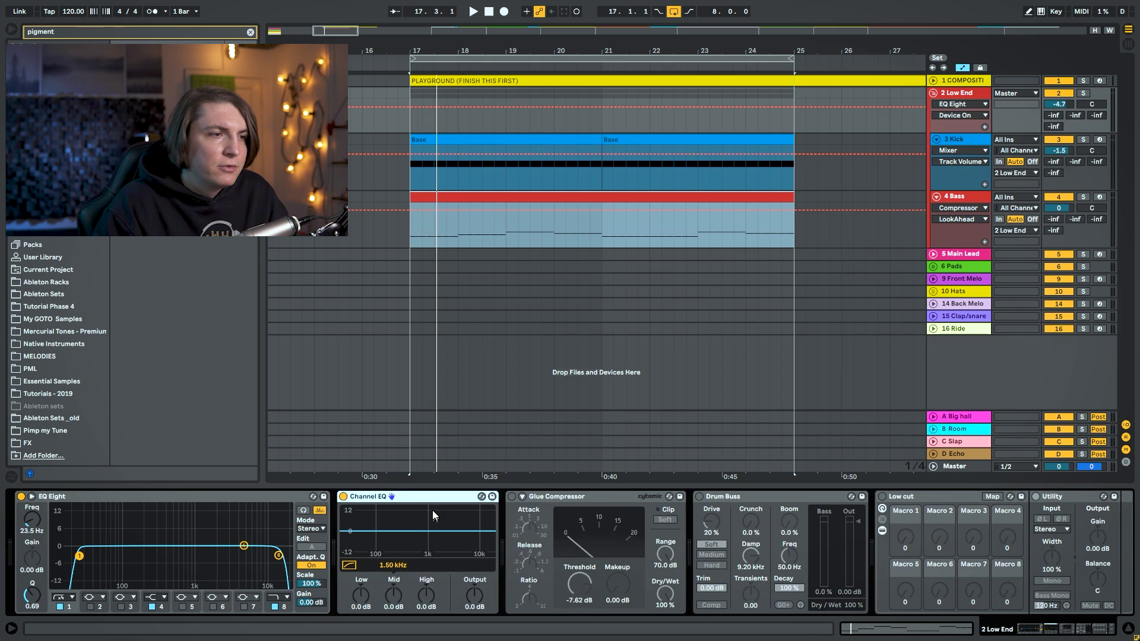
{"action": "left_click_drag", "start_coordinate": [568, 503], "coordinate": [336, 512]}
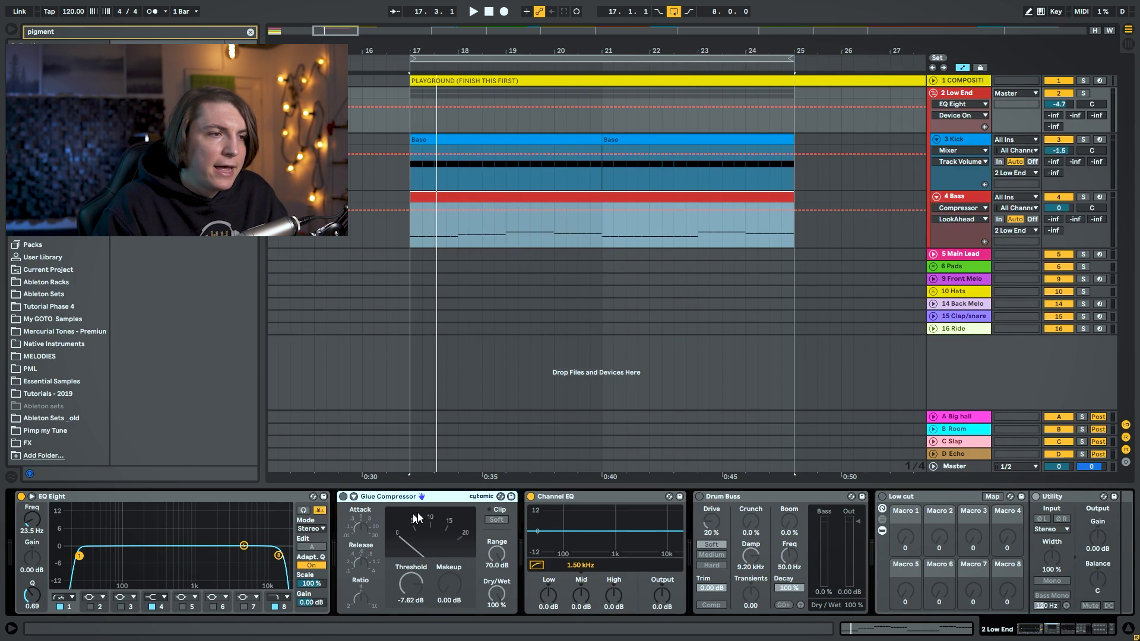
{"action": "left_click_drag", "start_coordinate": [559, 602], "coordinate": [576, 567]}
{"action": "key", "text": "space"}
{"action": "key", "text": "space"}
{"action": "key", "text": "space"}
{"action": "key", "text": "space"}
{"action": "key", "text": "space"}
{"action": "key", "text": "space"}
{"action": "left_click_drag", "start_coordinate": [620, 601], "coordinate": [620, 591]}
{"action": "key", "text": "space"}
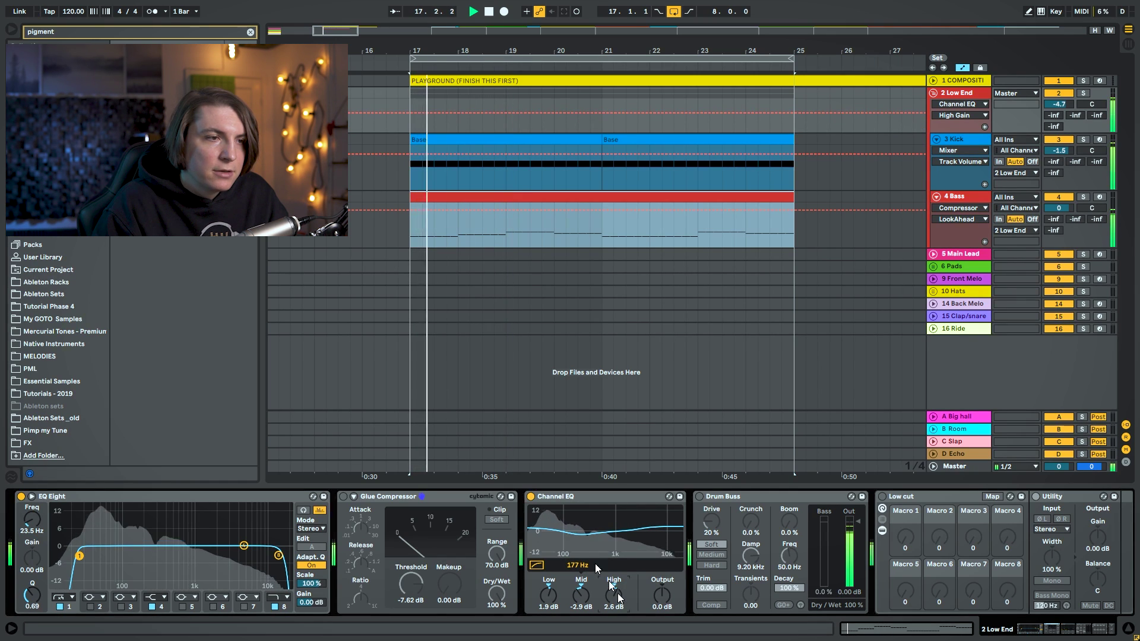
{"action": "left_click_drag", "start_coordinate": [548, 595], "coordinate": [548, 596]}
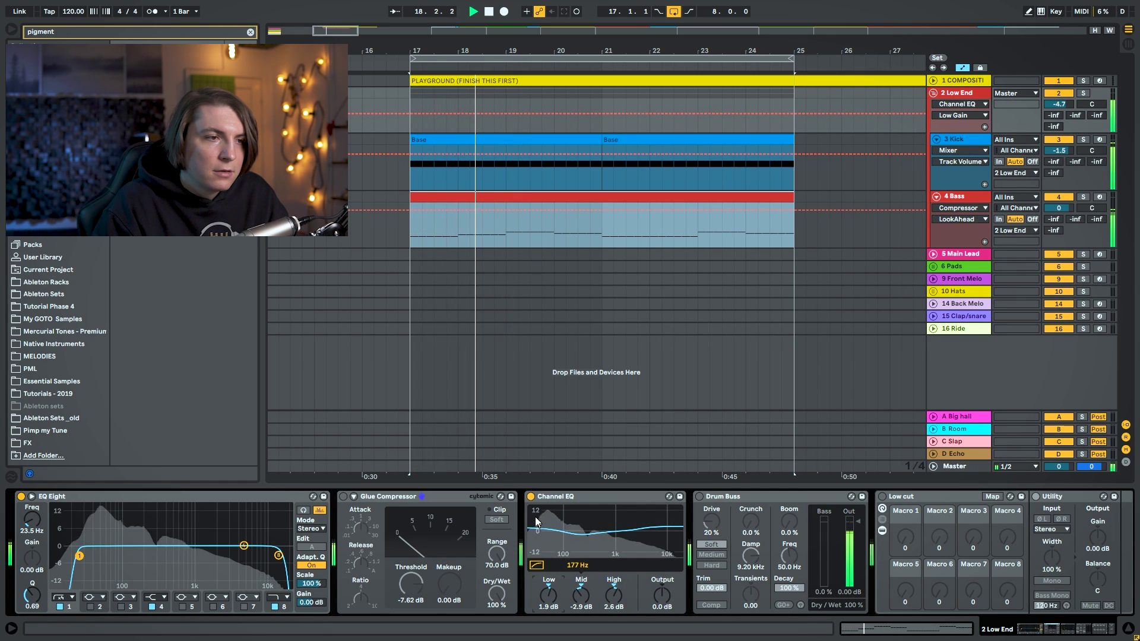
{"action": "left_click", "coordinate": [531, 496]}
{"action": "left_click", "coordinate": [530, 497]}
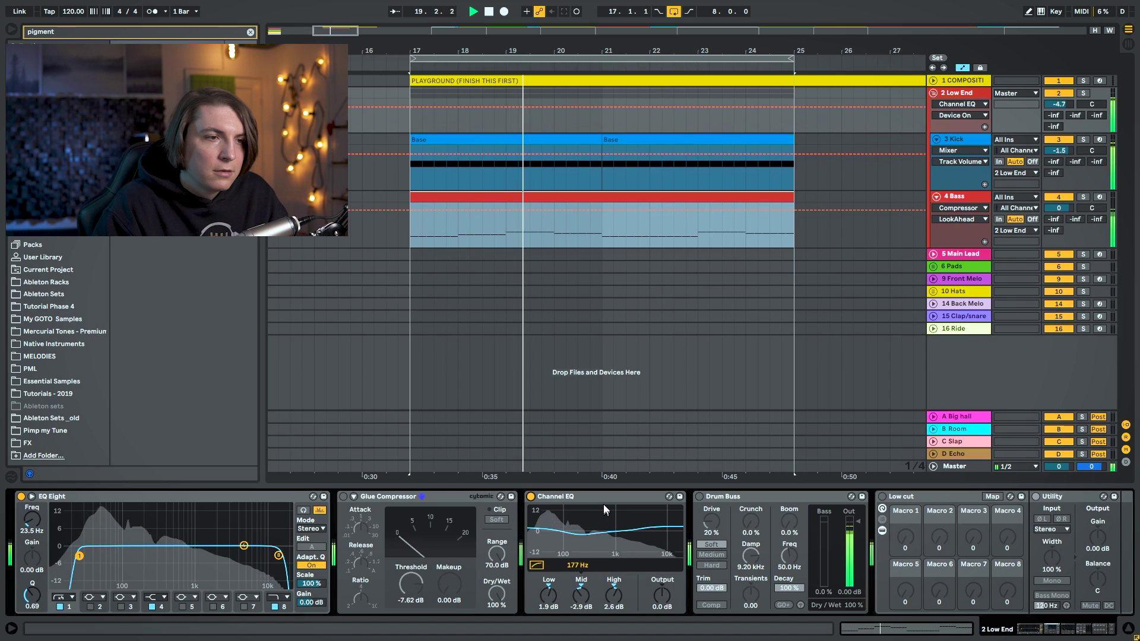
Set the Filter 1 cutoff of the Bass track's Pigments to about 164 Hz and close the synth window.
{"action": "left_click", "coordinate": [965, 202]}
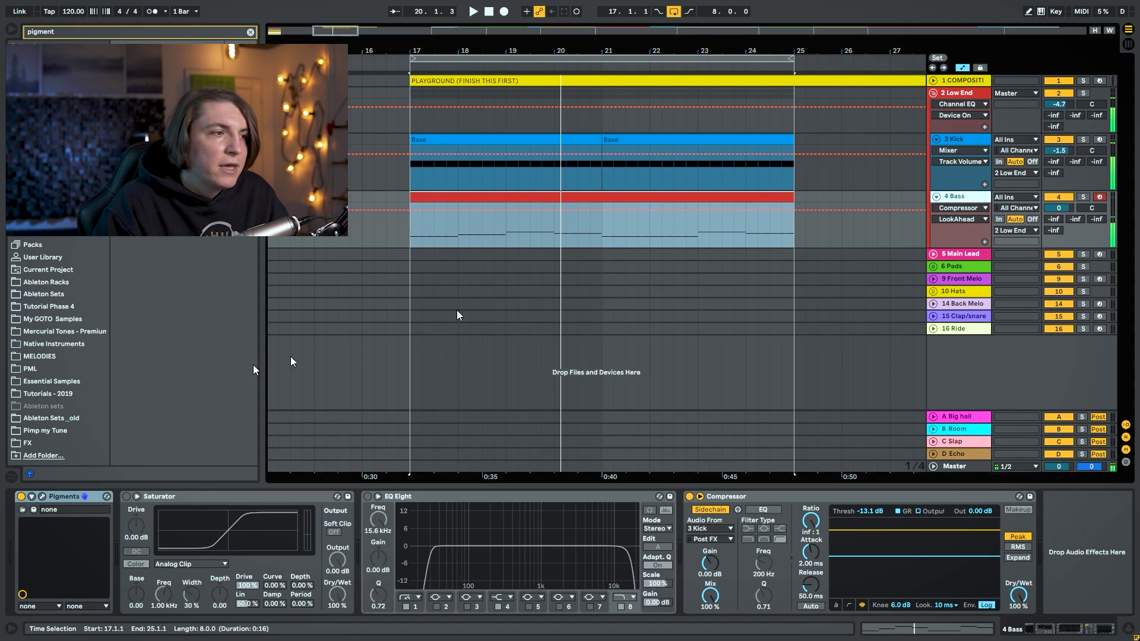
{"action": "left_click", "coordinate": [43, 496]}
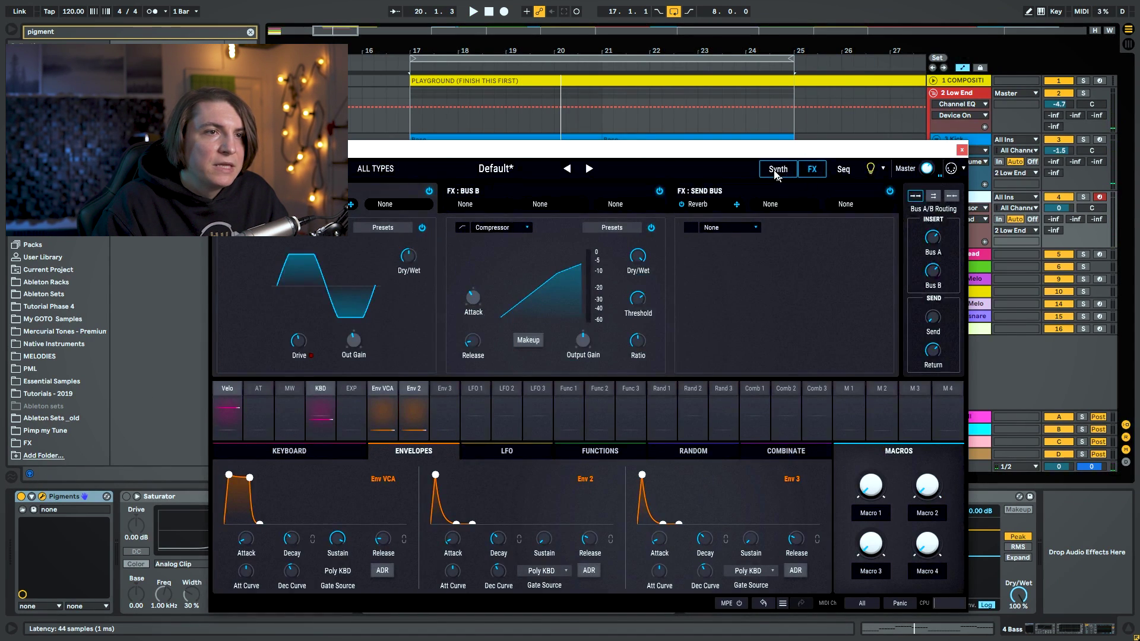
{"action": "left_click", "coordinate": [775, 170]}
{"action": "key", "text": "space"}
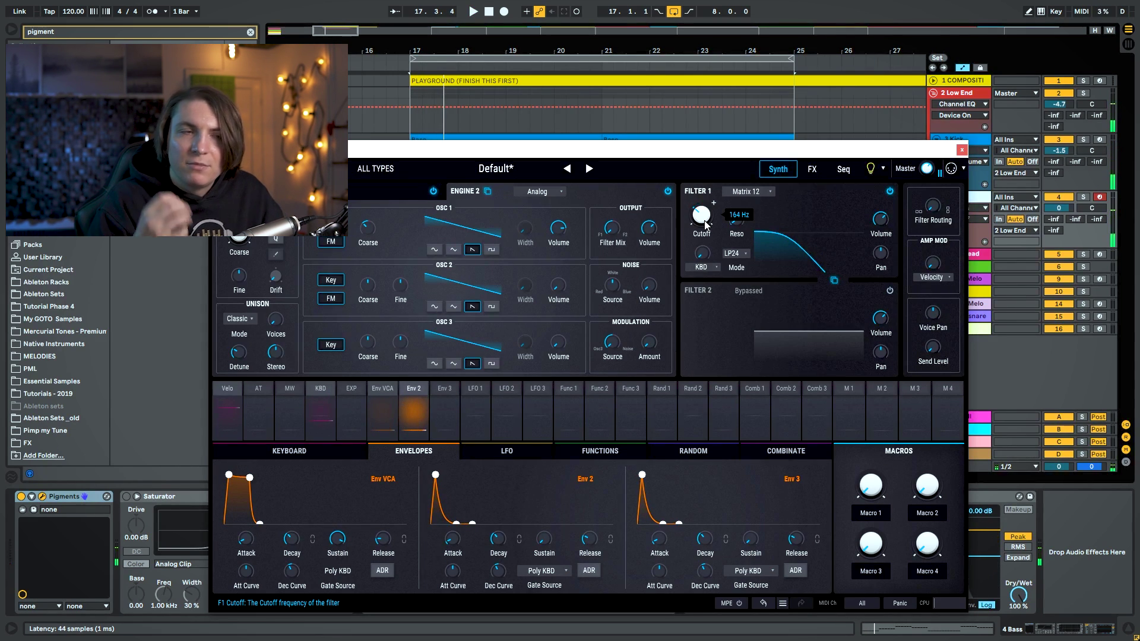
{"action": "left_click", "coordinate": [962, 151]}
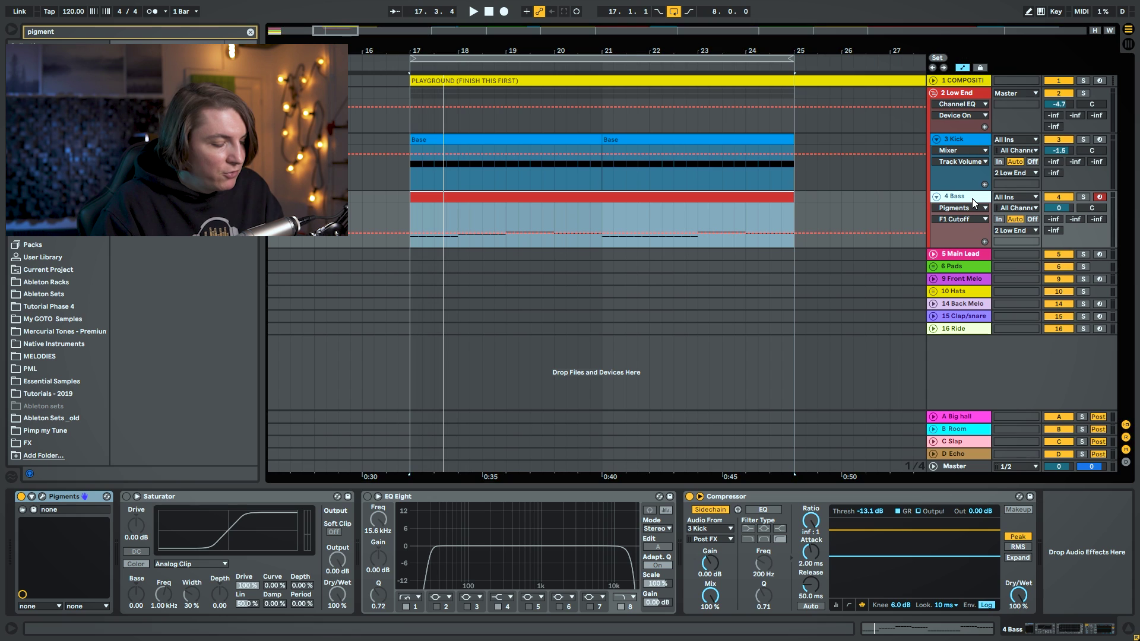
Duplicate the Bass track and turn off Engine 1 in the copy's Pigments, showing the Analog Engine 2.
{"action": "key", "text": "ctrl+d"}
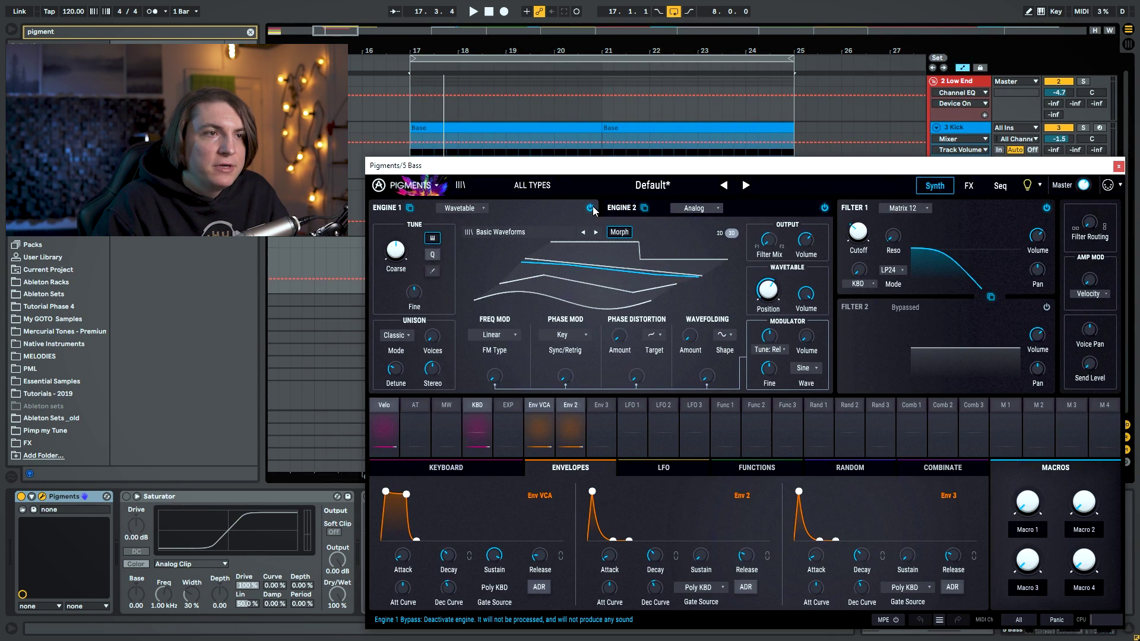
{"action": "left_click", "coordinate": [590, 208]}
{"action": "left_click", "coordinate": [758, 206]}
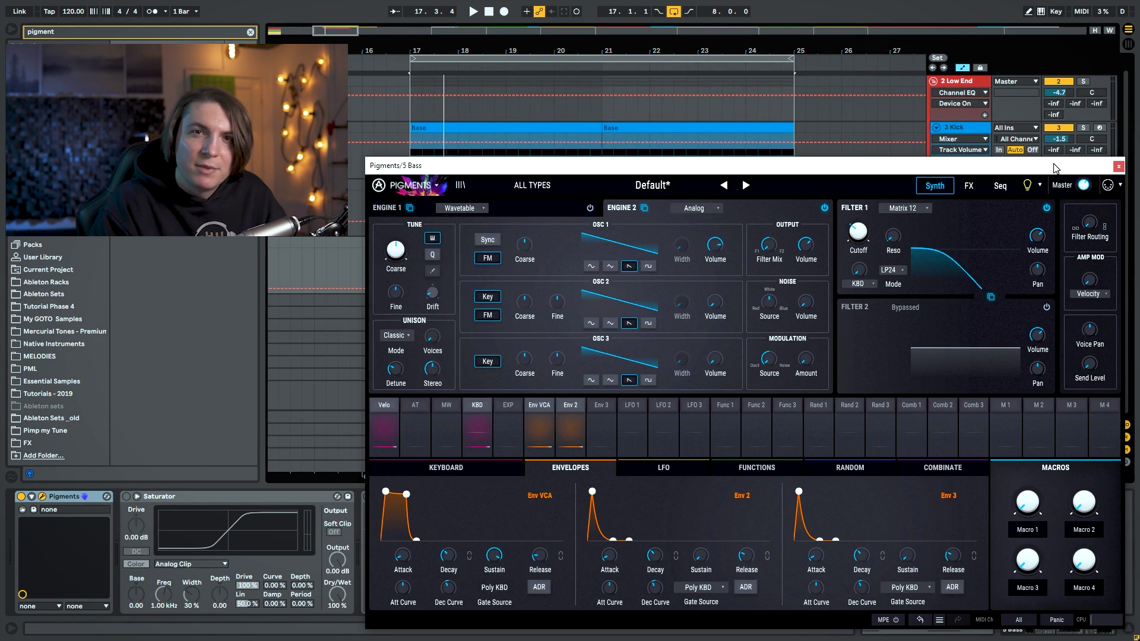
{"action": "mouse_move", "coordinate": [1054, 169]}
{"action": "left_mouse_down"}
{"action": "mouse_move", "coordinate": [962, 230]}
{"action": "mouse_move", "coordinate": [1057, 171]}
{"action": "left_mouse_up"}
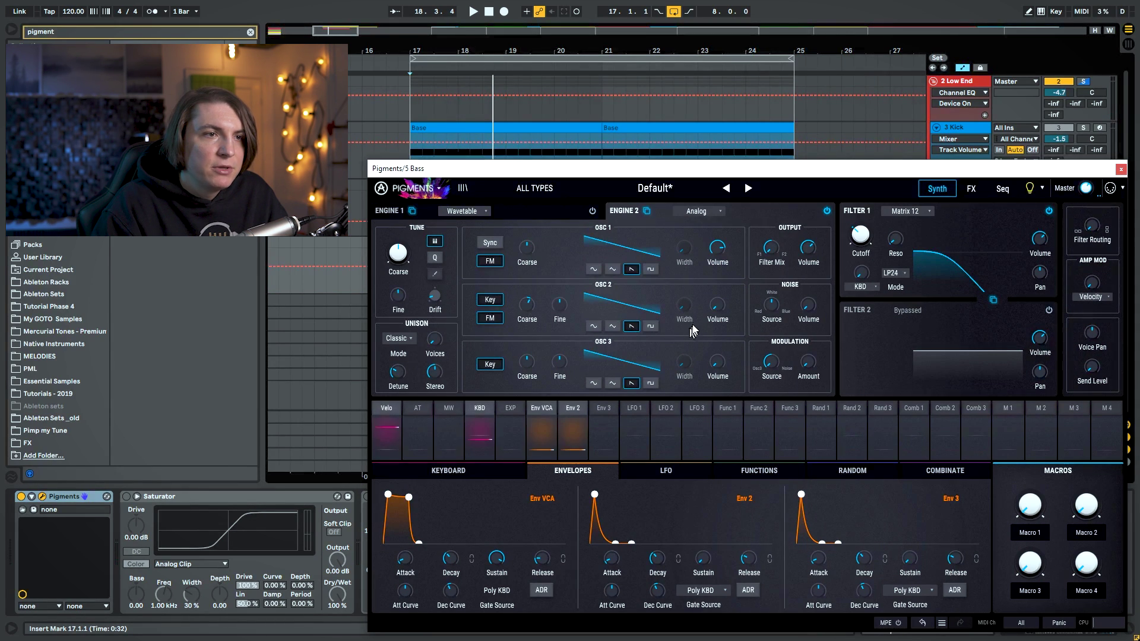
Adjust the Filter 1 cutoff, tune Engine 2's third oscillator up 7 semitones and set its volume, listening to the loop.
{"action": "key", "text": "space"}
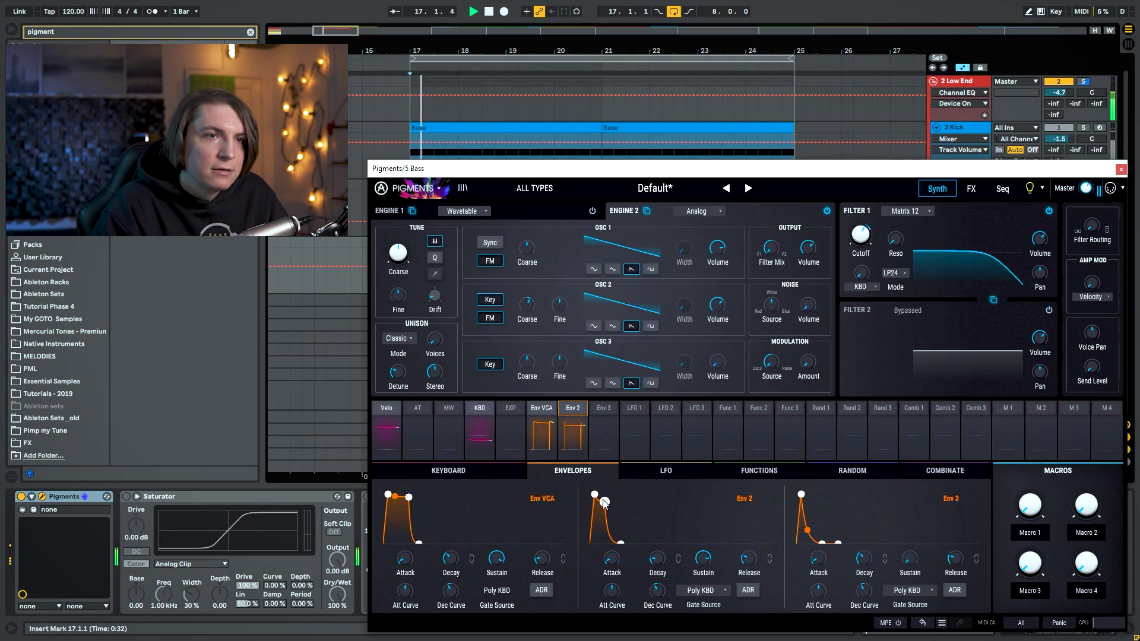
{"action": "left_click_drag", "start_coordinate": [854, 241], "coordinate": [854, 251]}
{"action": "left_click_drag", "start_coordinate": [526, 361], "coordinate": [527, 355]}
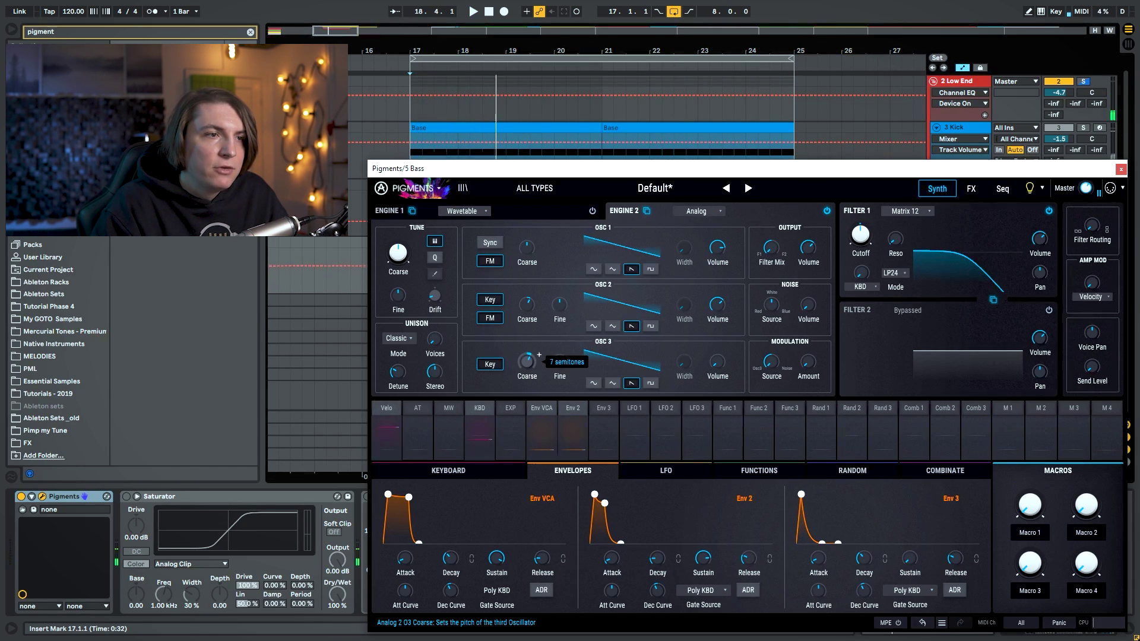
{"action": "mouse_move", "coordinate": [718, 364]}
{"action": "left_mouse_down"}
{"action": "mouse_move", "coordinate": [718, 332]}
{"action": "mouse_move", "coordinate": [718, 367]}
{"action": "left_mouse_up"}
{"action": "key", "text": "space"}
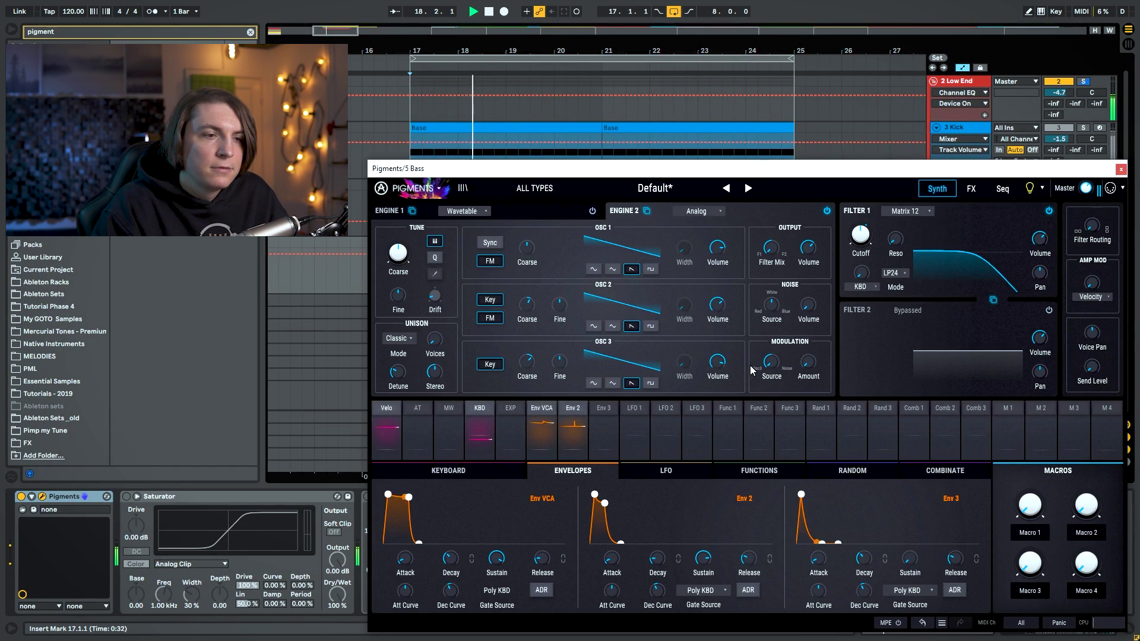
{"action": "key", "text": "space"}
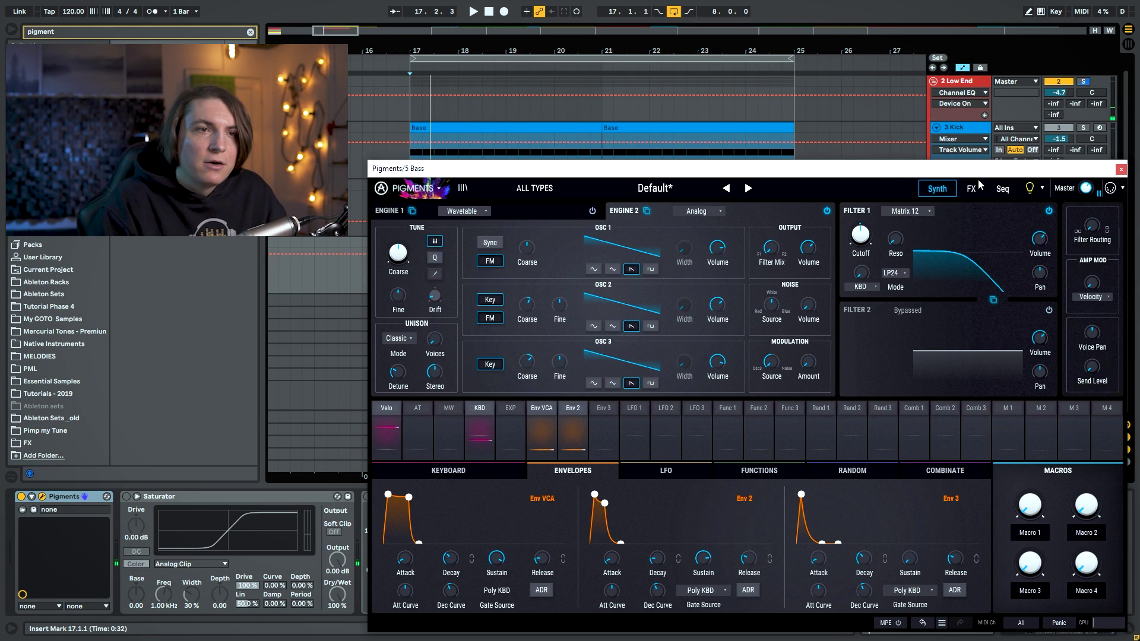
Change the Filter 1 type to Mini and set its resonance to about 0.128.
{"action": "left_click", "coordinate": [925, 212]}
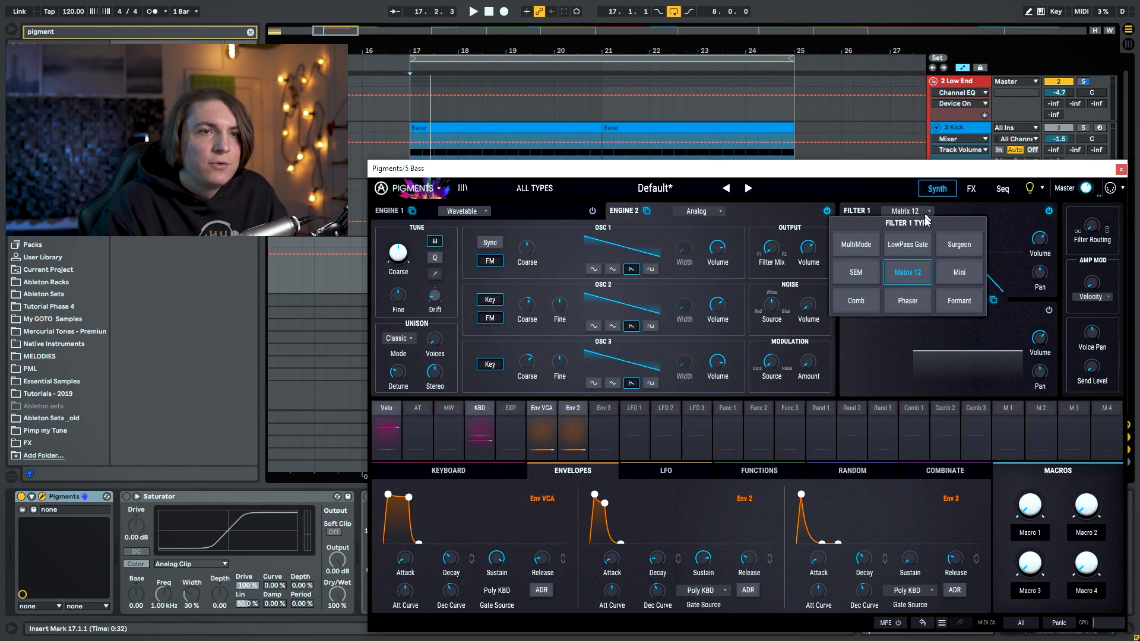
{"action": "left_click", "coordinate": [956, 272]}
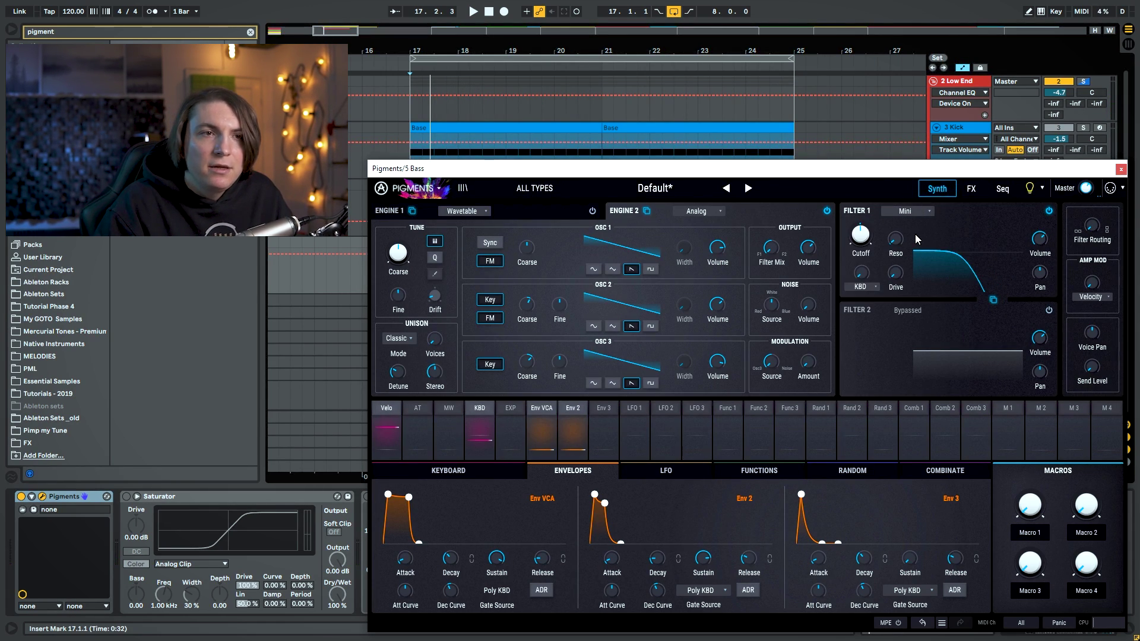
{"action": "left_click_drag", "start_coordinate": [893, 242], "coordinate": [893, 215]}
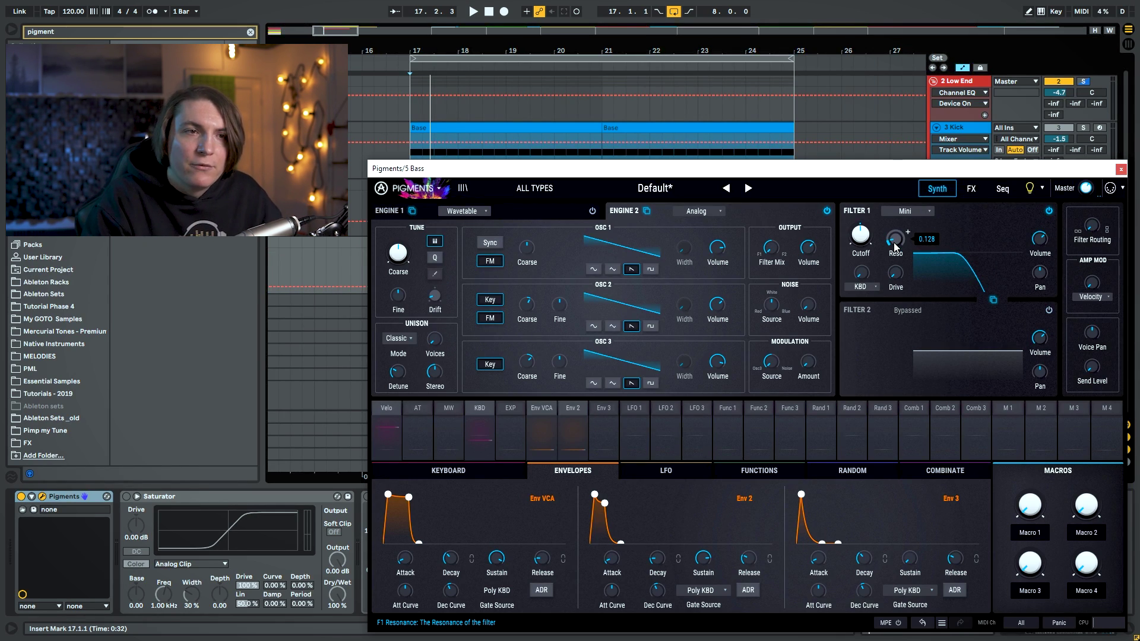
{"action": "mouse_move", "coordinate": [895, 239]}
{"action": "left_mouse_down"}
{"action": "mouse_move", "coordinate": [894, 224]}
{"action": "mouse_move", "coordinate": [893, 245]}
{"action": "left_mouse_up"}
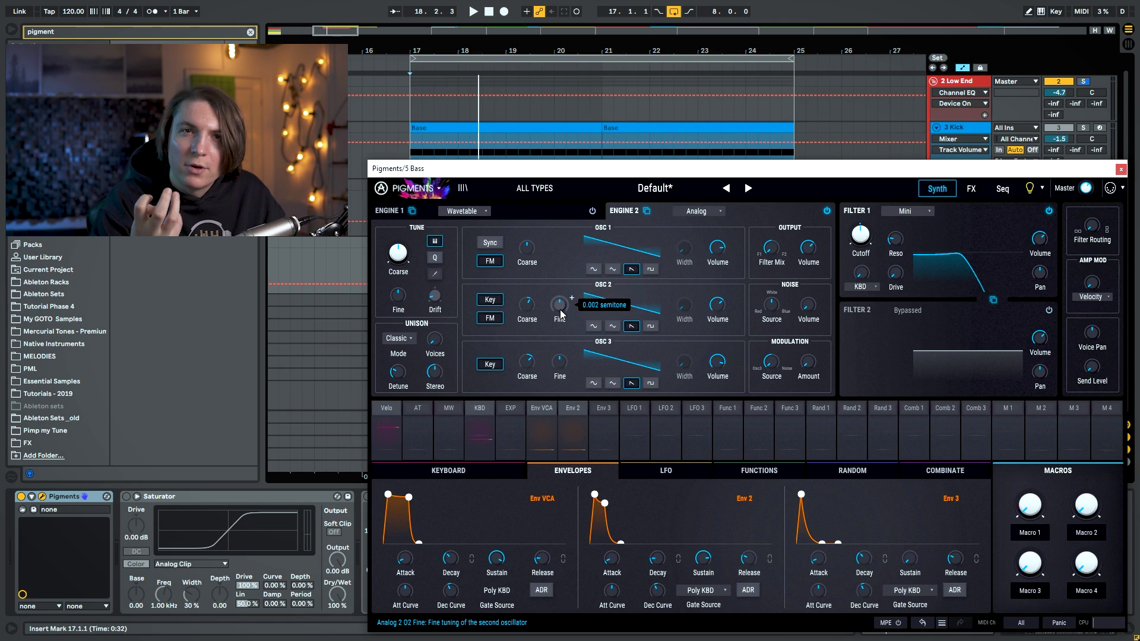
Slightly fine-detune Engine 2's second oscillator upward and third oscillator downward while the loop plays.
{"action": "key", "text": "space"}
{"action": "left_click_drag", "start_coordinate": [559, 305], "coordinate": [559, 298]}
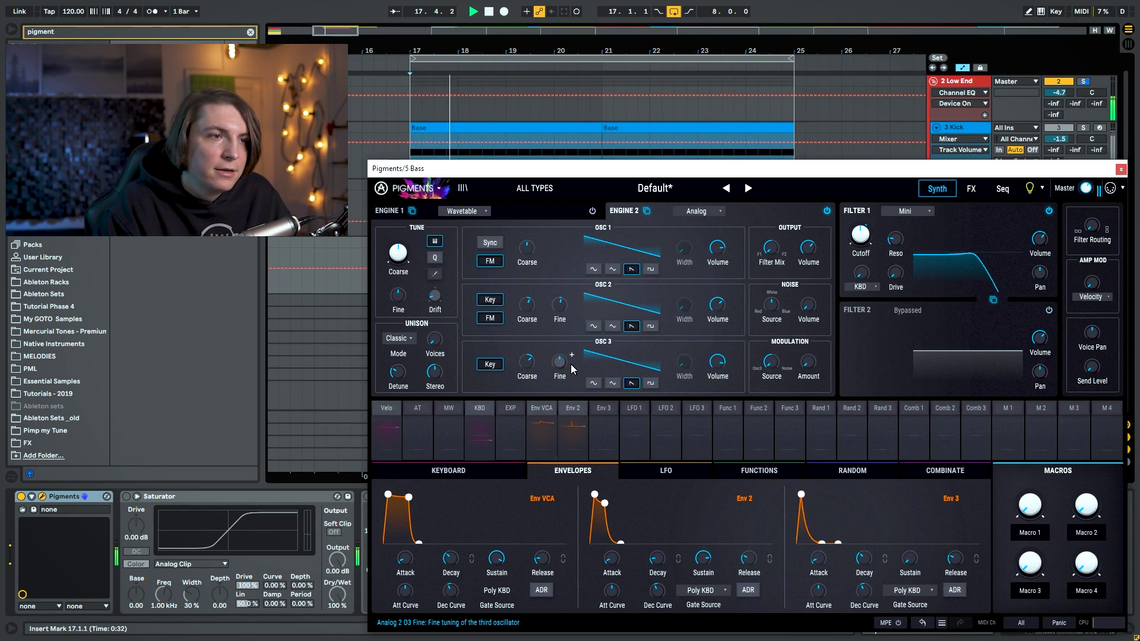
{"action": "left_click_drag", "start_coordinate": [561, 362], "coordinate": [560, 367]}
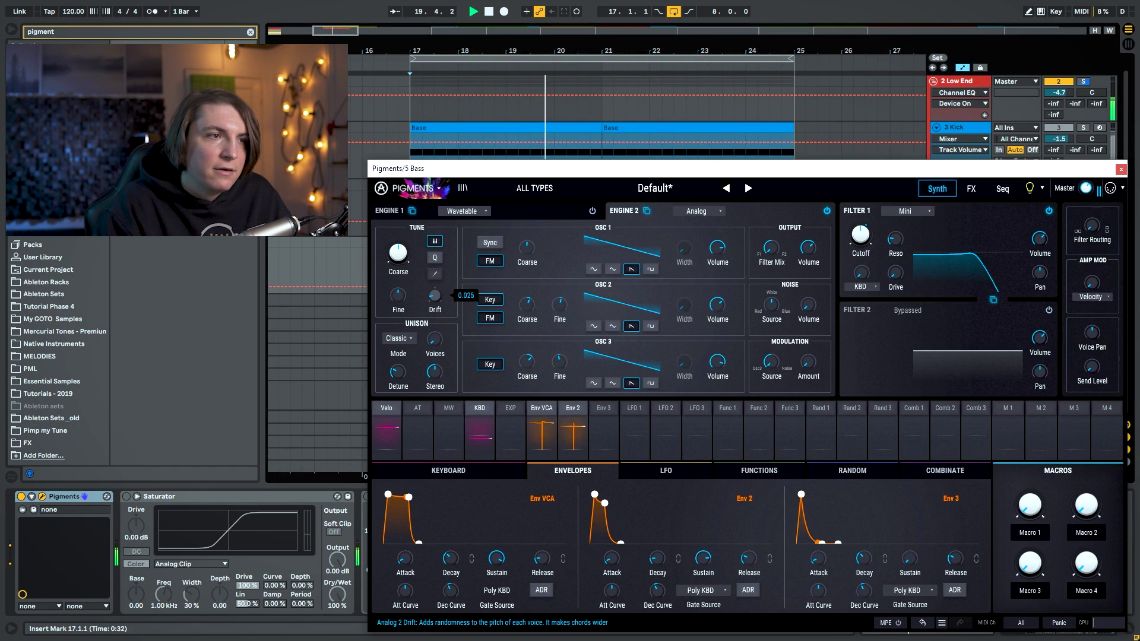
{"action": "key", "text": "space"}
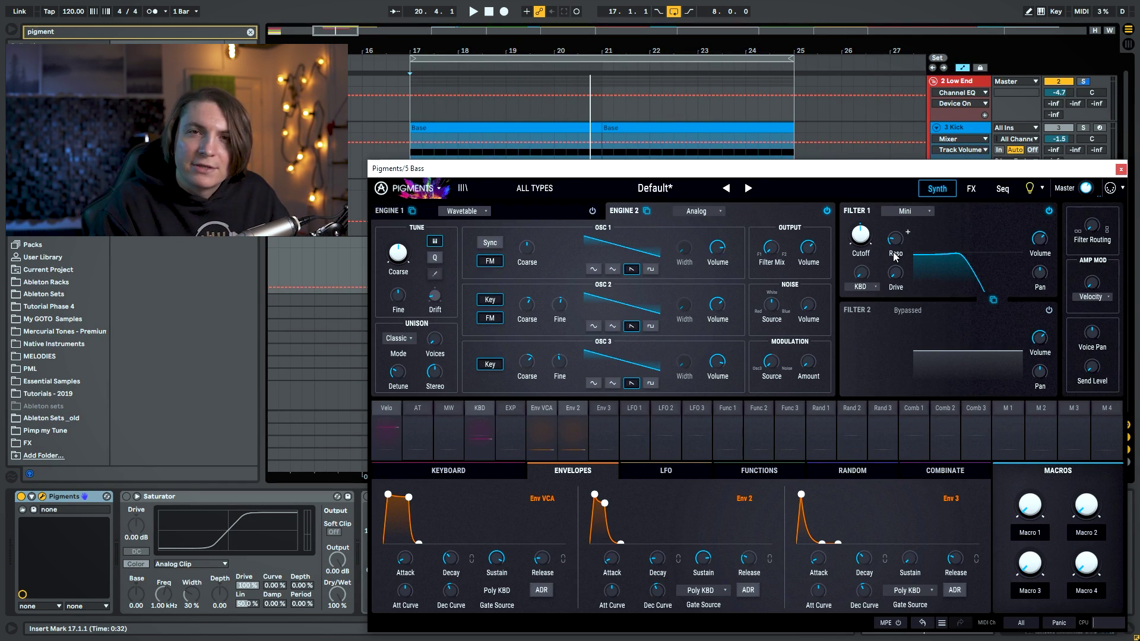
Play the loop and replace the Compressor following the Distortion on FX Bus A with an Overdrive.
{"action": "key", "text": "space"}
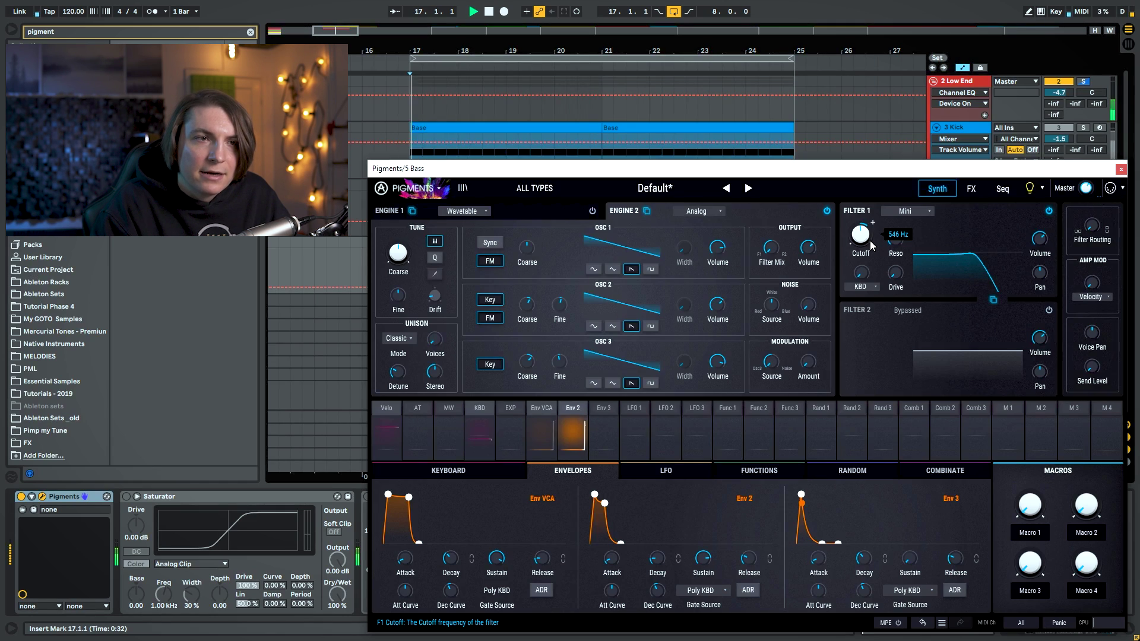
{"action": "left_click", "coordinate": [972, 189]}
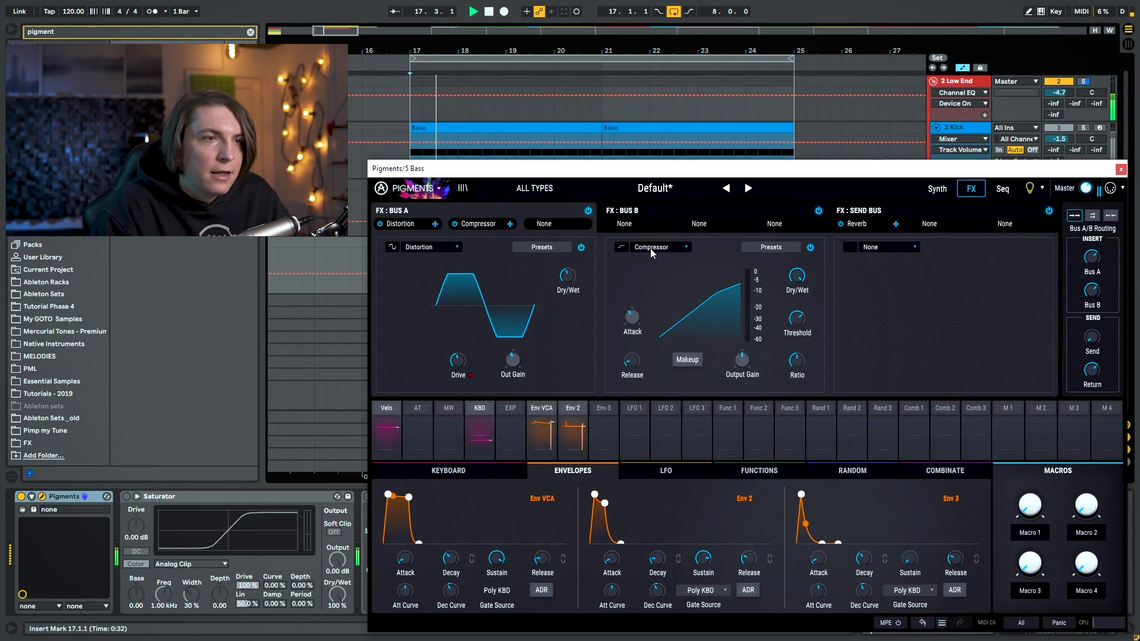
{"action": "left_click", "coordinate": [671, 247]}
{"action": "left_click", "coordinate": [717, 314]}
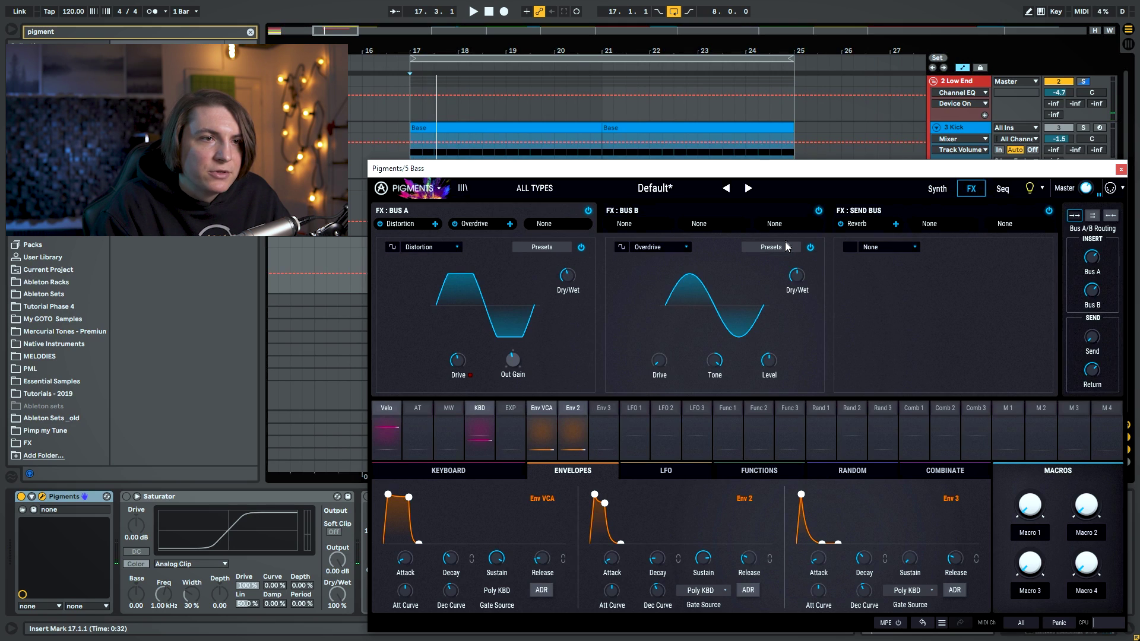
Adjust the Dry/Wet of the Overdrive on FX Bus B in Pigments while the loop plays, and close the plug-in window.
{"action": "mouse_move", "coordinate": [799, 282]}
{"action": "left_click_drag", "start_coordinate": [799, 282], "coordinate": [800, 286]}
{"action": "left_click", "coordinate": [937, 189]}
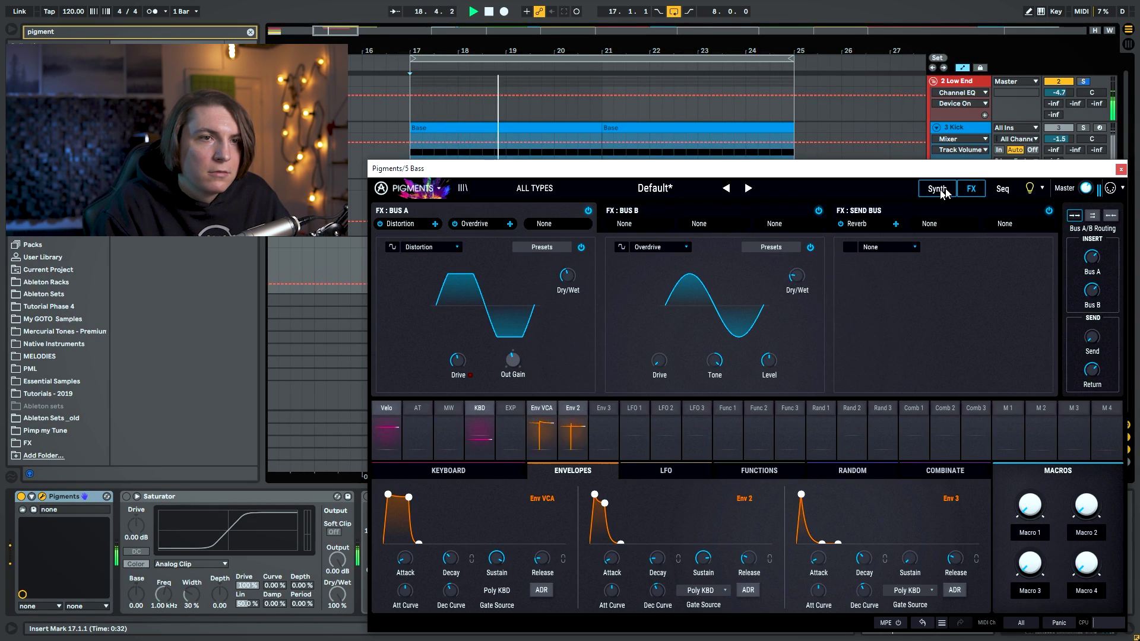
{"action": "left_click_drag", "start_coordinate": [861, 235], "coordinate": [861, 237]}
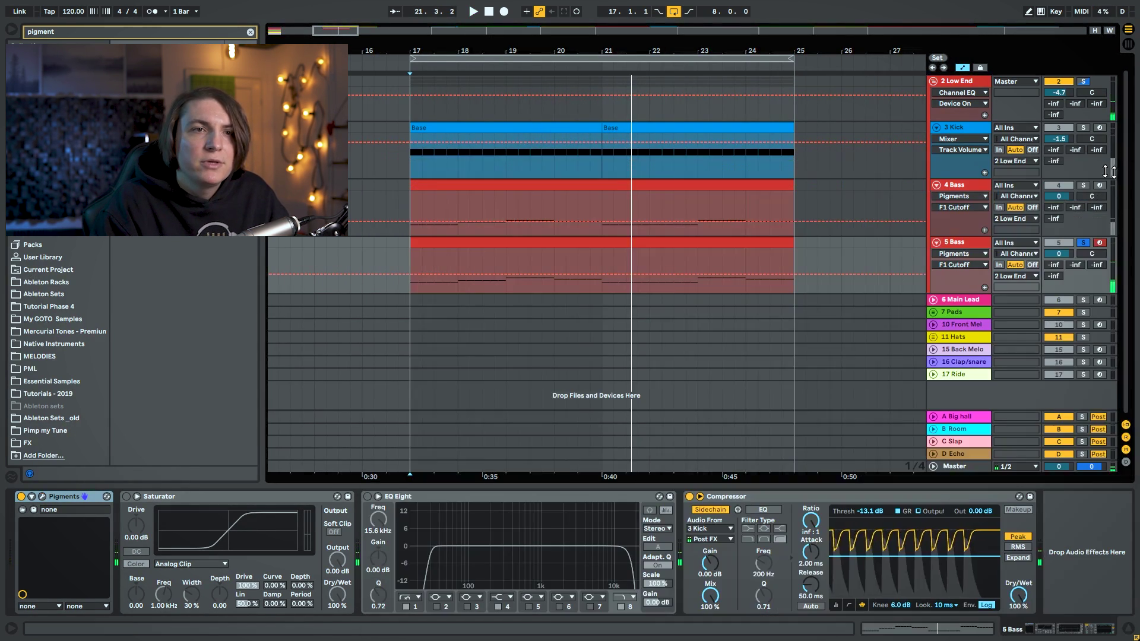
{"action": "left_click", "coordinate": [1121, 169]}
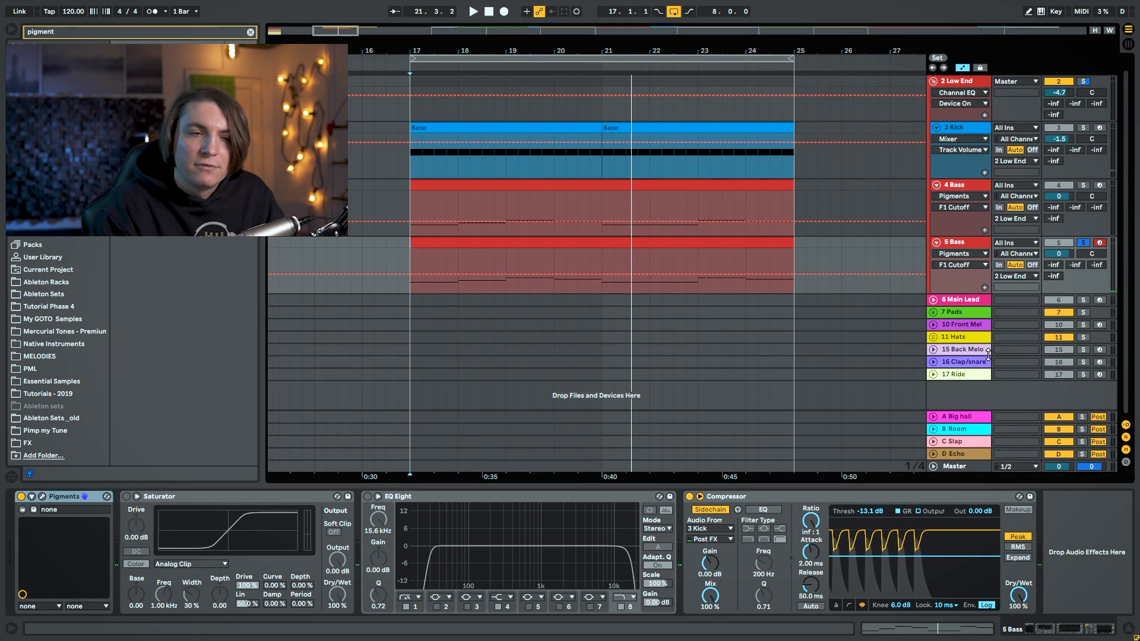
Solo the Low End group and lower the 5 Bass track's volume to -3.7 dB during playback.
{"action": "left_click", "coordinate": [1084, 81]}
{"action": "key", "text": "space"}
{"action": "left_click_drag", "start_coordinate": [1059, 254], "coordinate": [1059, 261]}
Enable EQ Eight on the 5 Bass track, raise its low cut to about 91.8 Hz and replay the loop.
{"action": "left_click", "coordinate": [368, 497]}
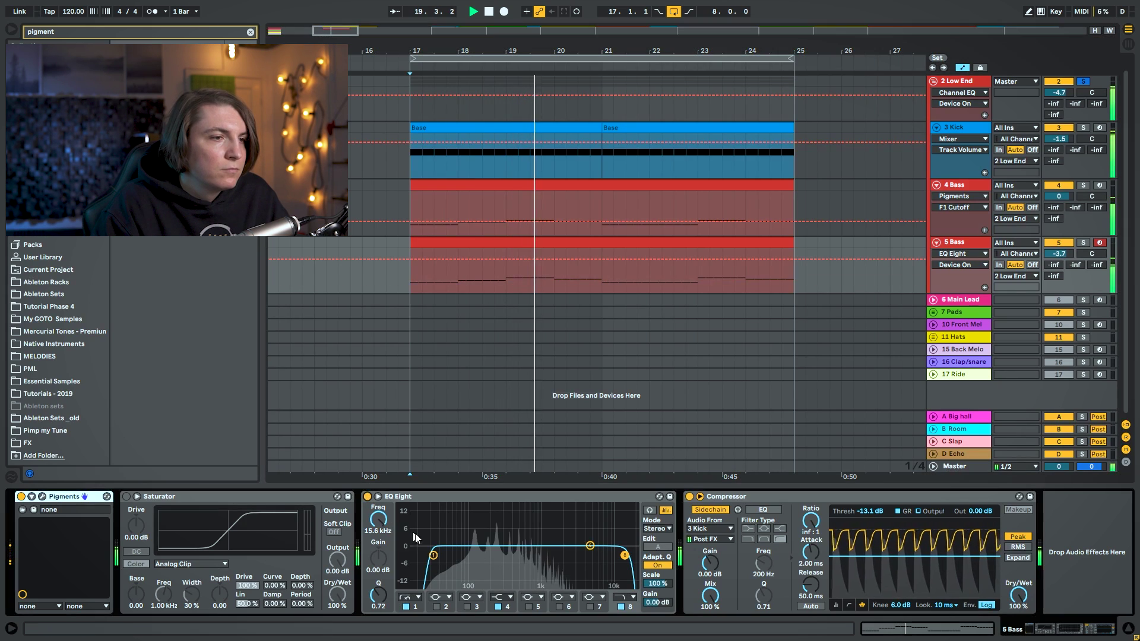
{"action": "left_click_drag", "start_coordinate": [469, 556], "coordinate": [467, 556]}
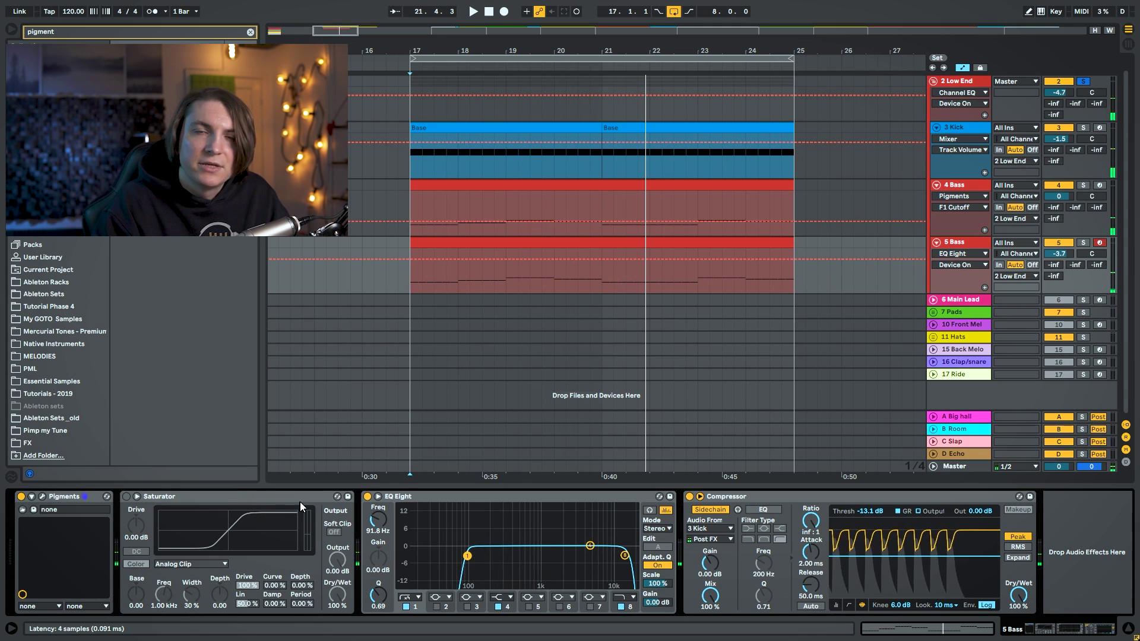
{"action": "key", "text": "space"}
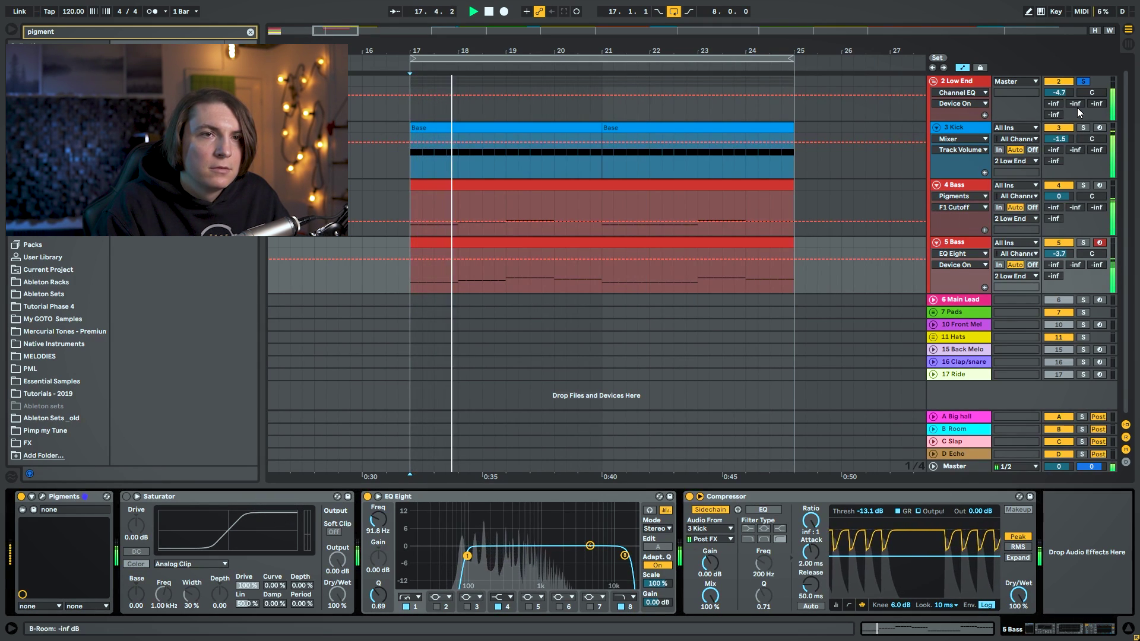
Raise the sidechain Compressor's threshold to about -10.1 dB and lower the 5 Bass track's volume to -5.5 dB while listening.
{"action": "left_click", "coordinate": [837, 604]}
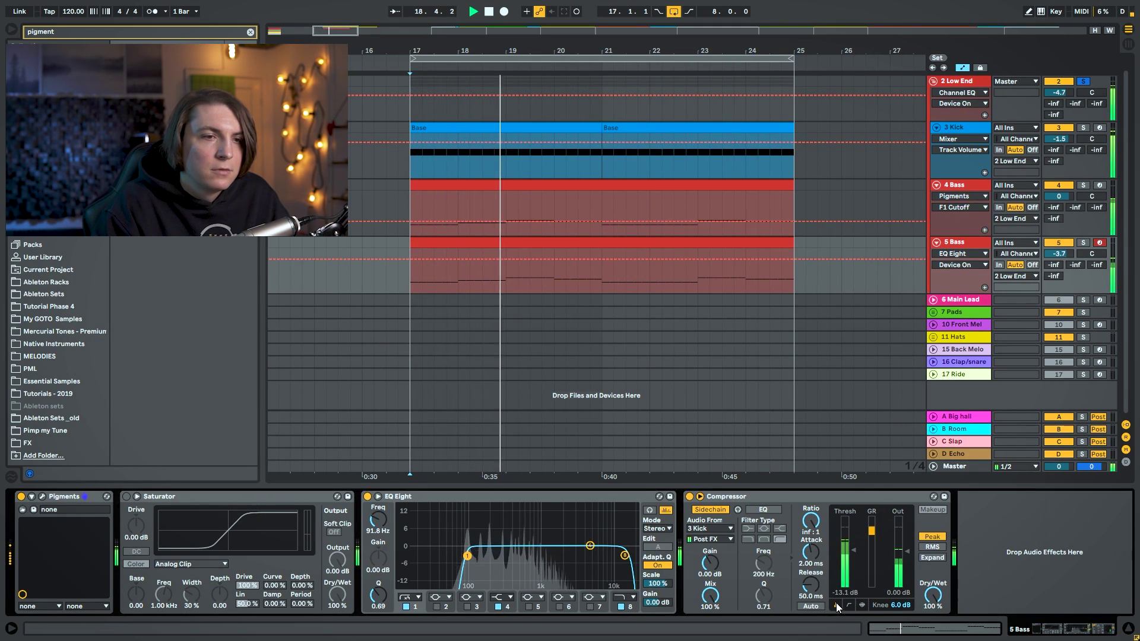
{"action": "left_click_drag", "start_coordinate": [857, 547], "coordinate": [853, 546]}
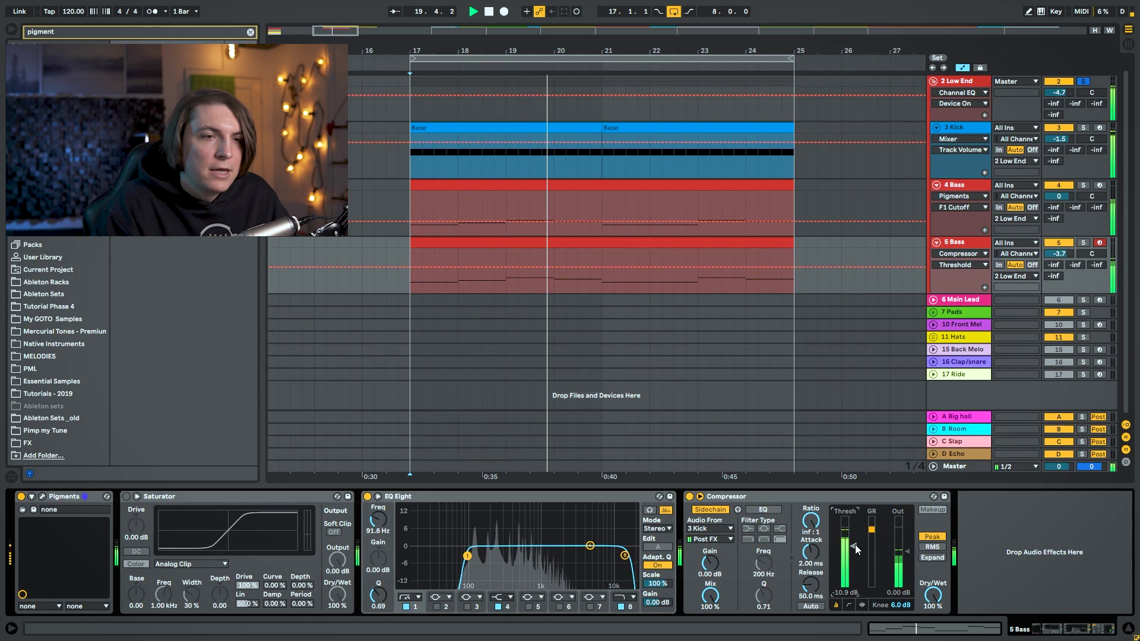
{"action": "key", "text": "space"}
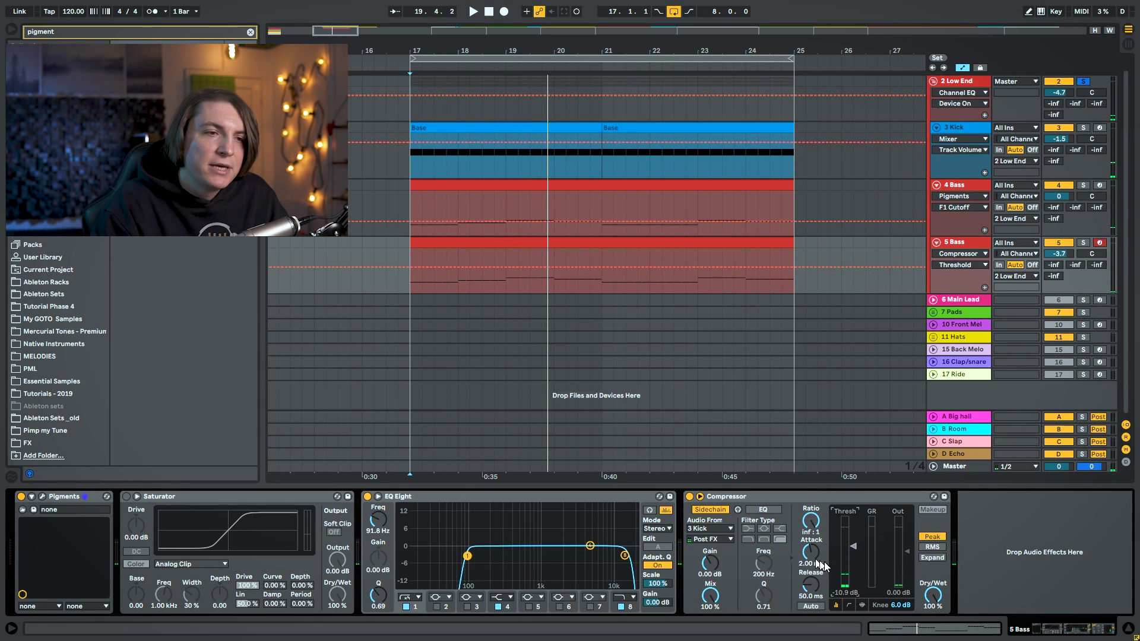
{"action": "key", "text": "space"}
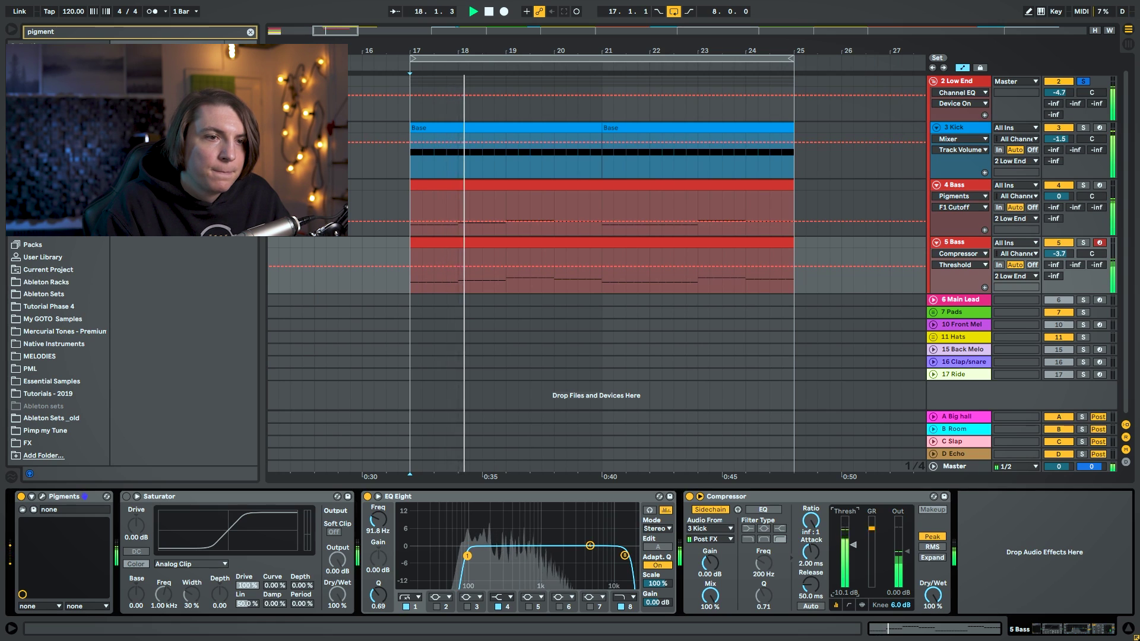
{"action": "left_click_drag", "start_coordinate": [1058, 254], "coordinate": [1058, 263]}
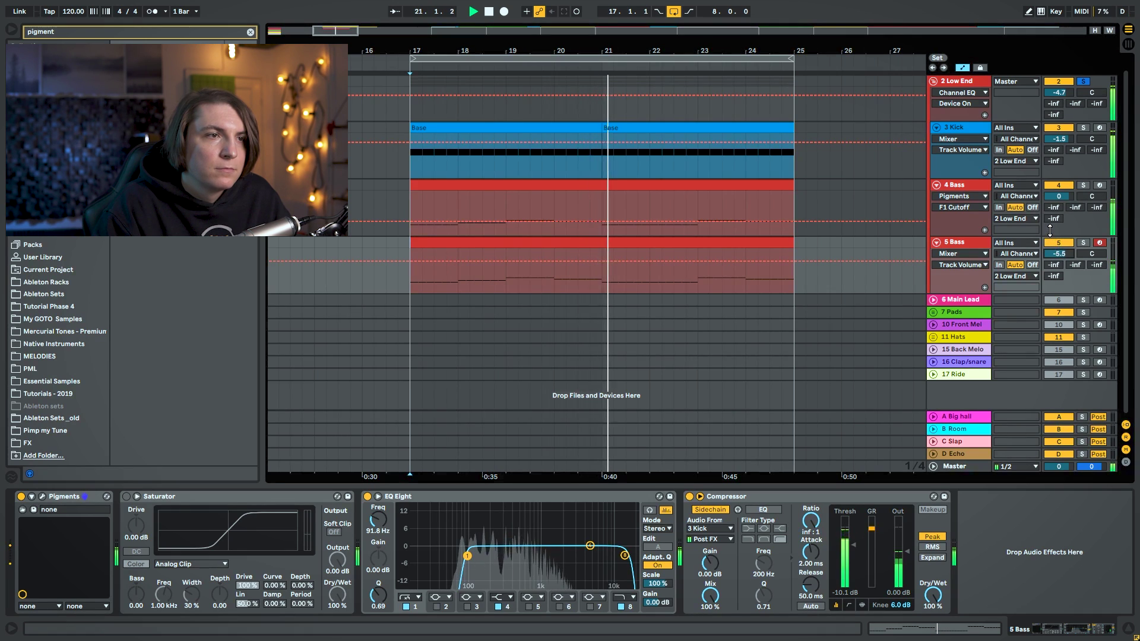
{"action": "key", "text": "space"}
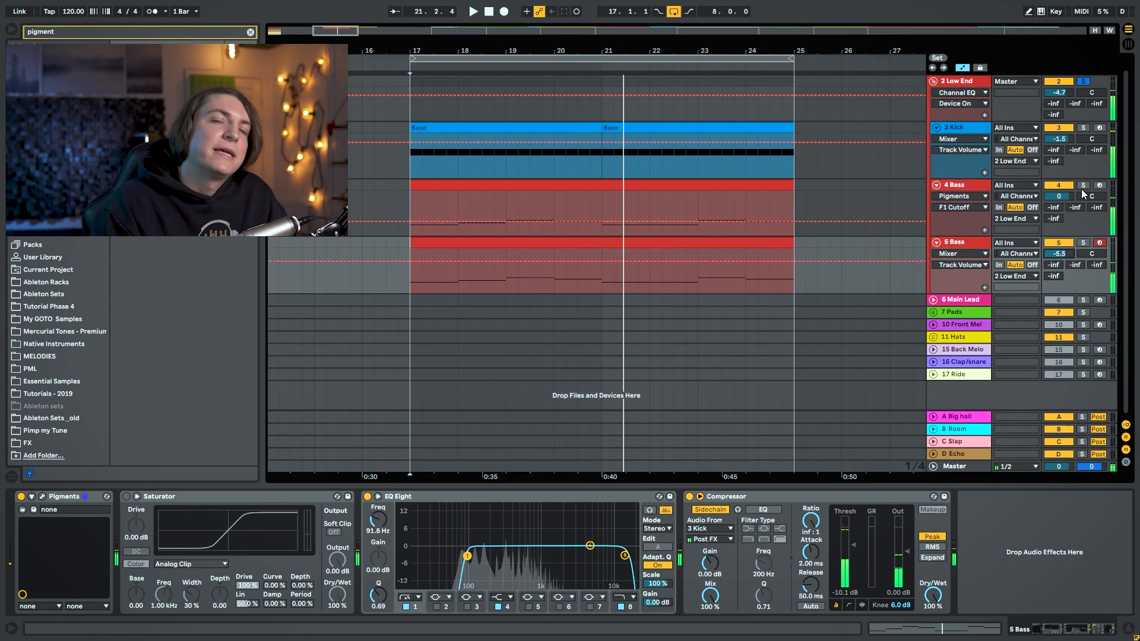
Fold the Low End group and unfold the Hats group to show its tracks.
{"action": "left_click", "coordinate": [959, 81]}
{"action": "left_click", "coordinate": [935, 82]}
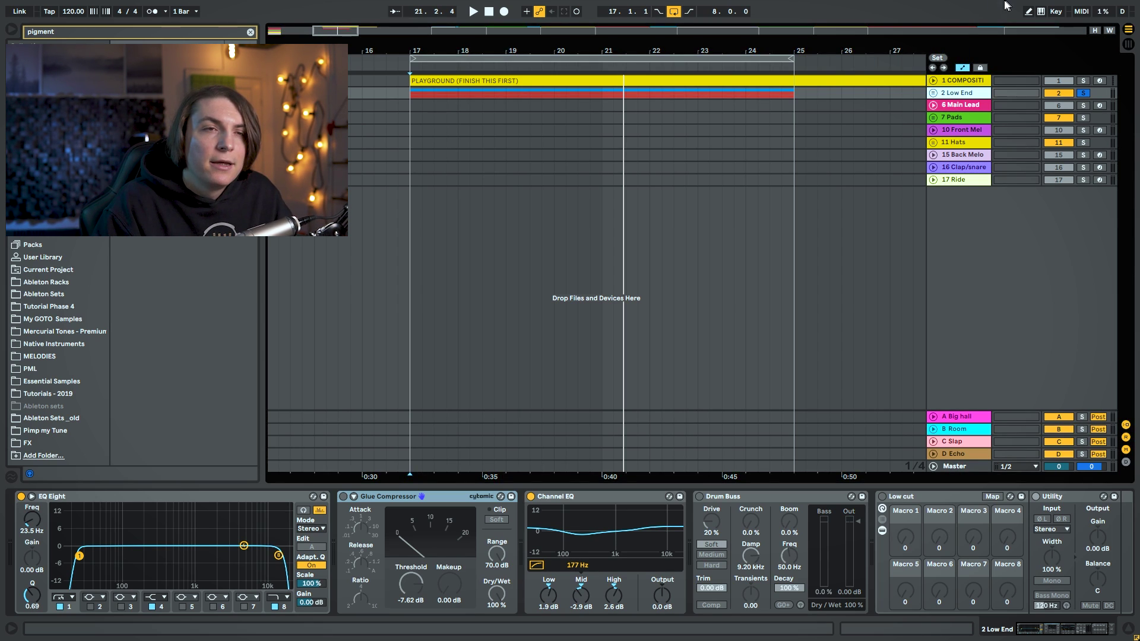
{"action": "left_click_drag", "start_coordinate": [694, 45], "coordinate": [694, 42]}
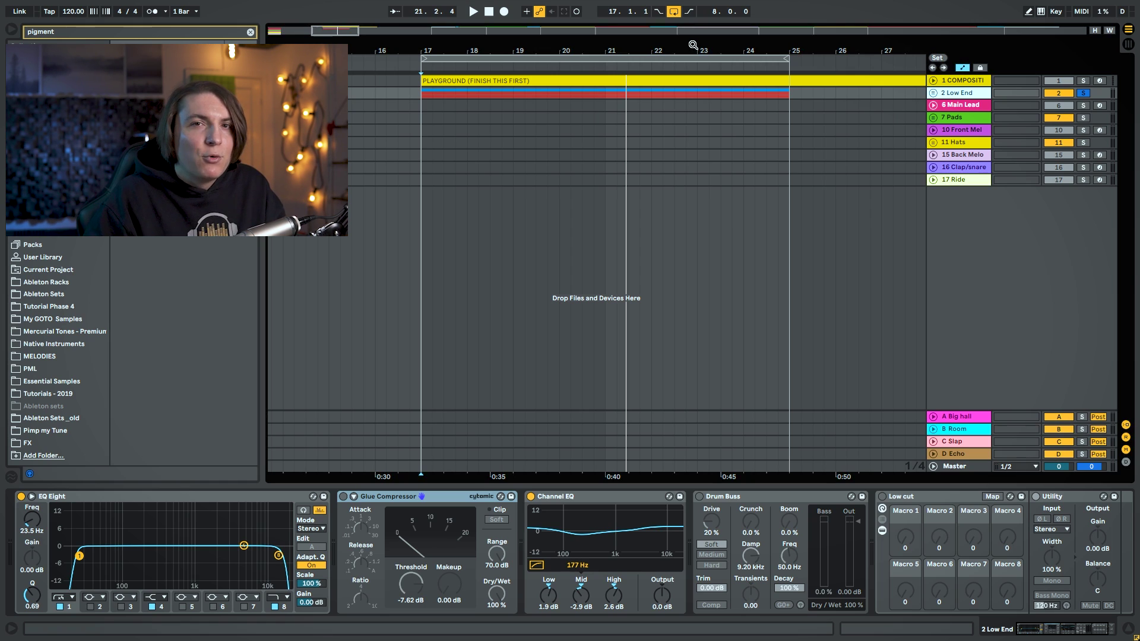
{"action": "left_click", "coordinate": [954, 144]}
{"action": "left_click", "coordinate": [934, 143]}
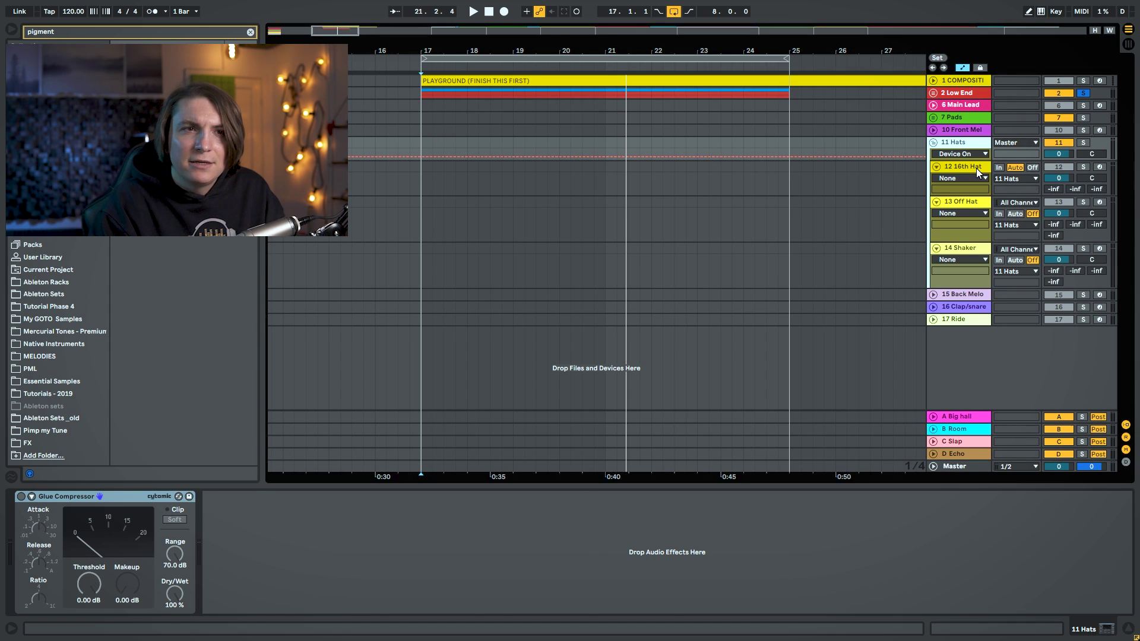
Delete the 16th Hat track from the Hats group.
{"action": "left_click", "coordinate": [976, 169]}
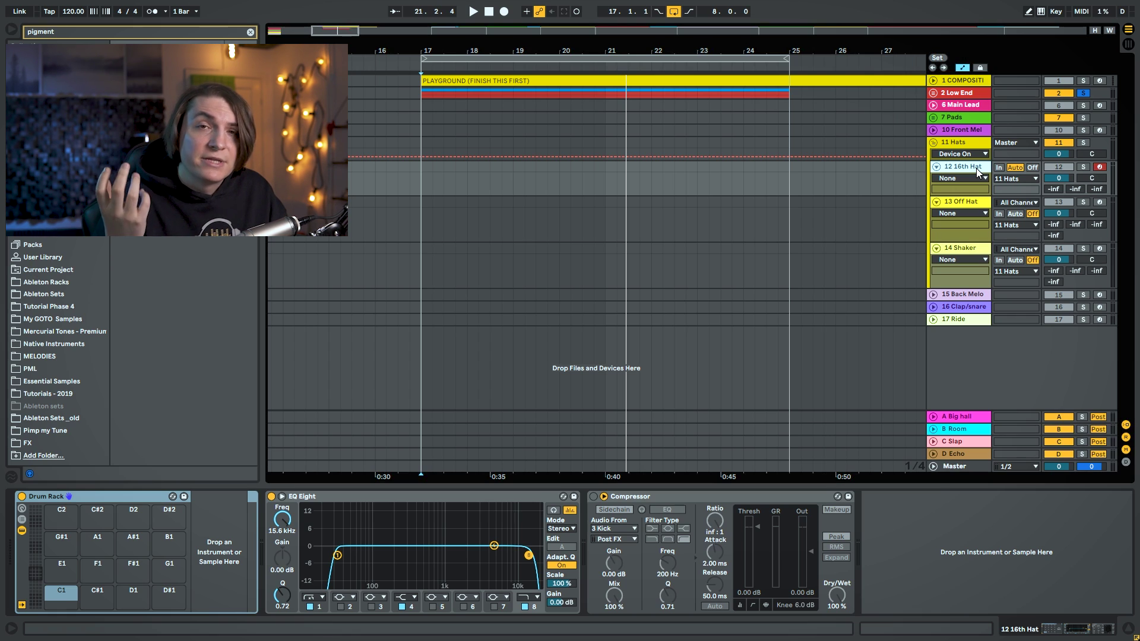
{"action": "right_click", "coordinate": [976, 169]}
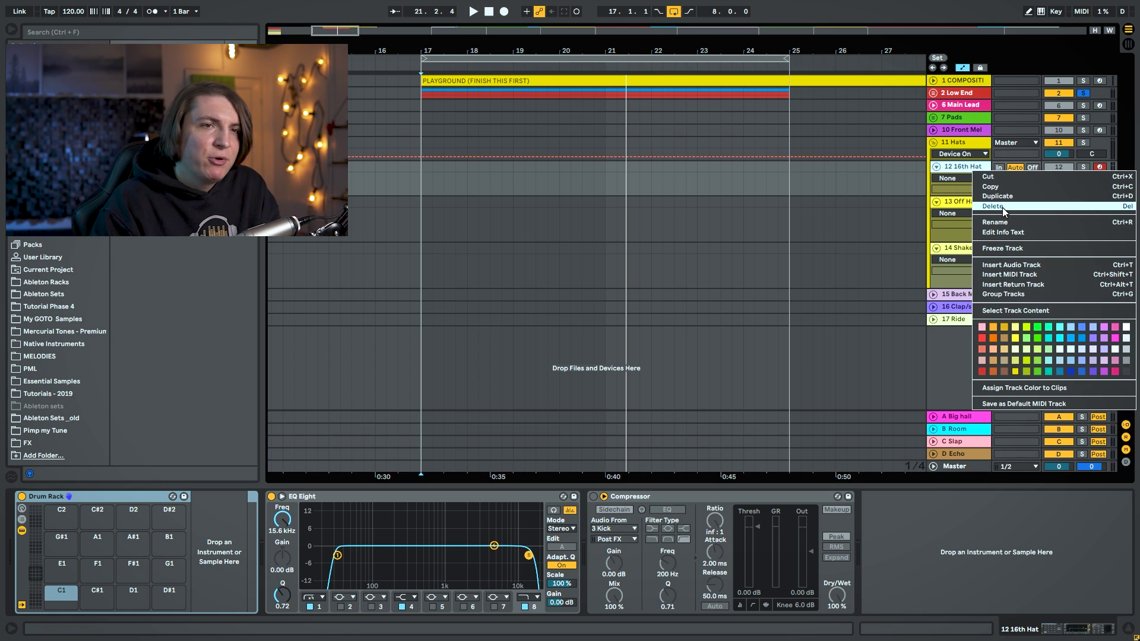
{"action": "left_click", "coordinate": [1003, 208]}
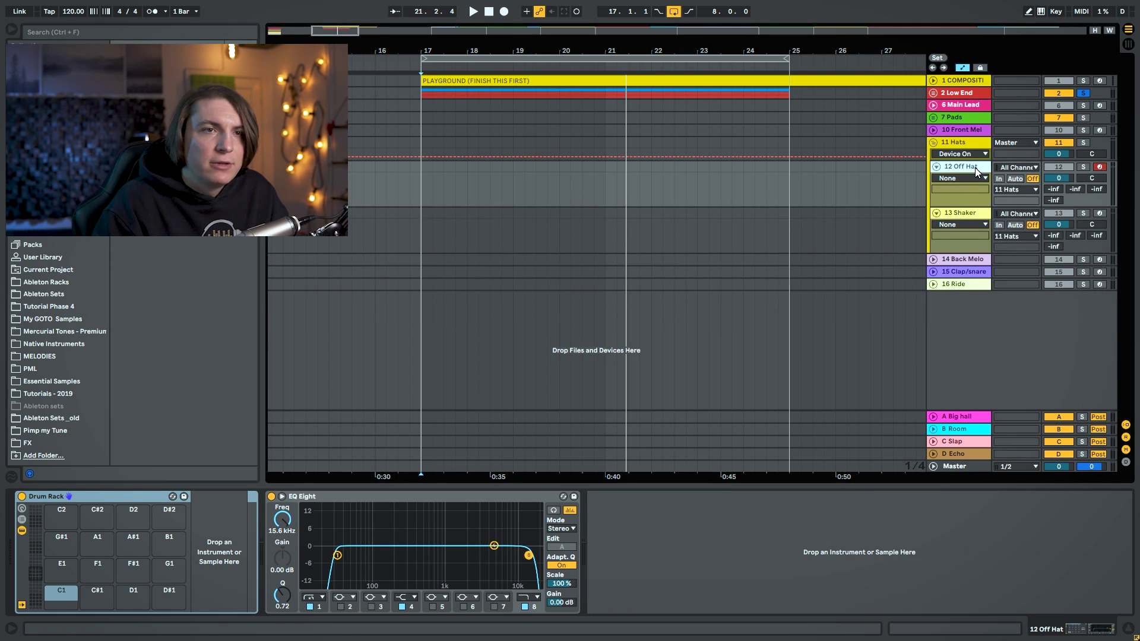
Search the browser for "ben hat" and load the Ben Closed Hats sample onto the C1 pad of the Off Hat Drum Rack.
{"action": "key", "text": "ctrl+f"}
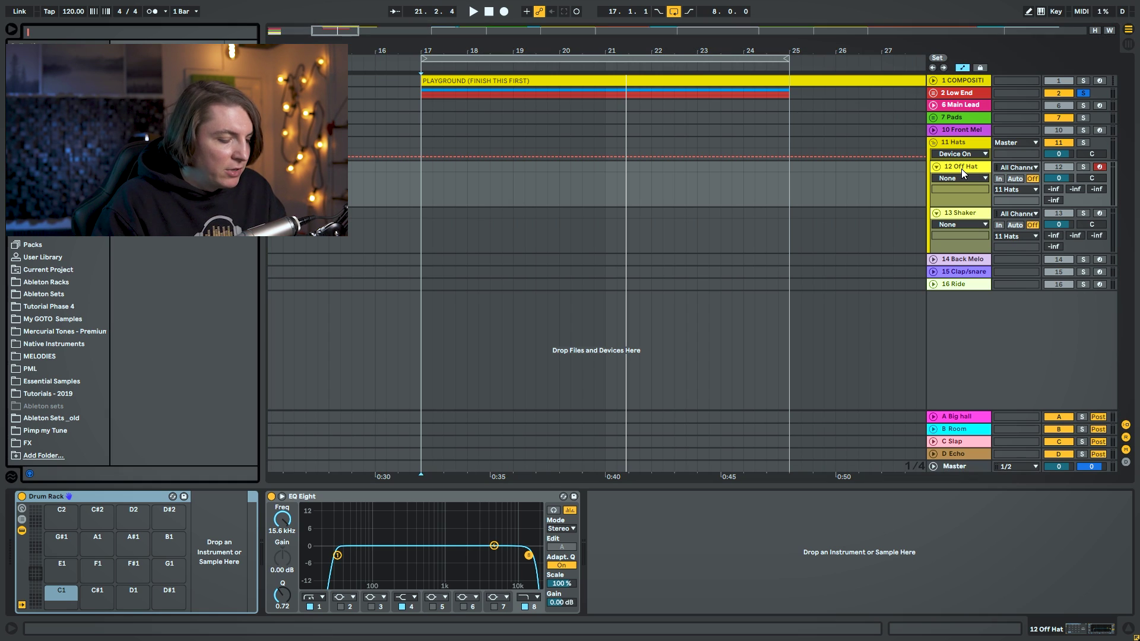
{"action": "type", "text": "ben hat"}
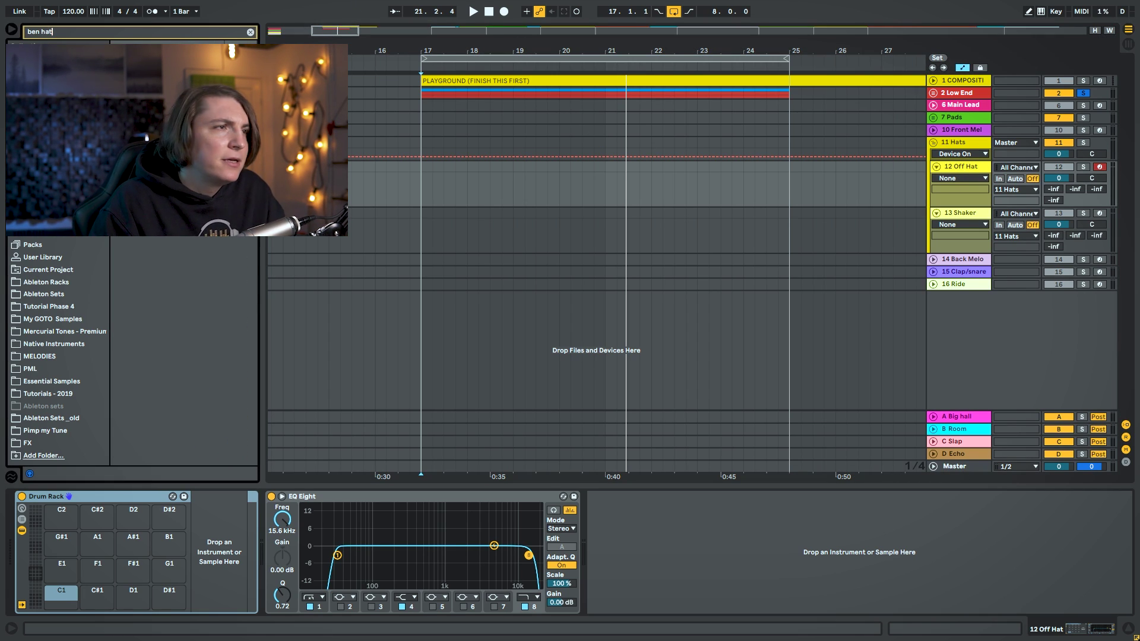
{"action": "left_click_drag", "start_coordinate": [117, 428], "coordinate": [61, 597]}
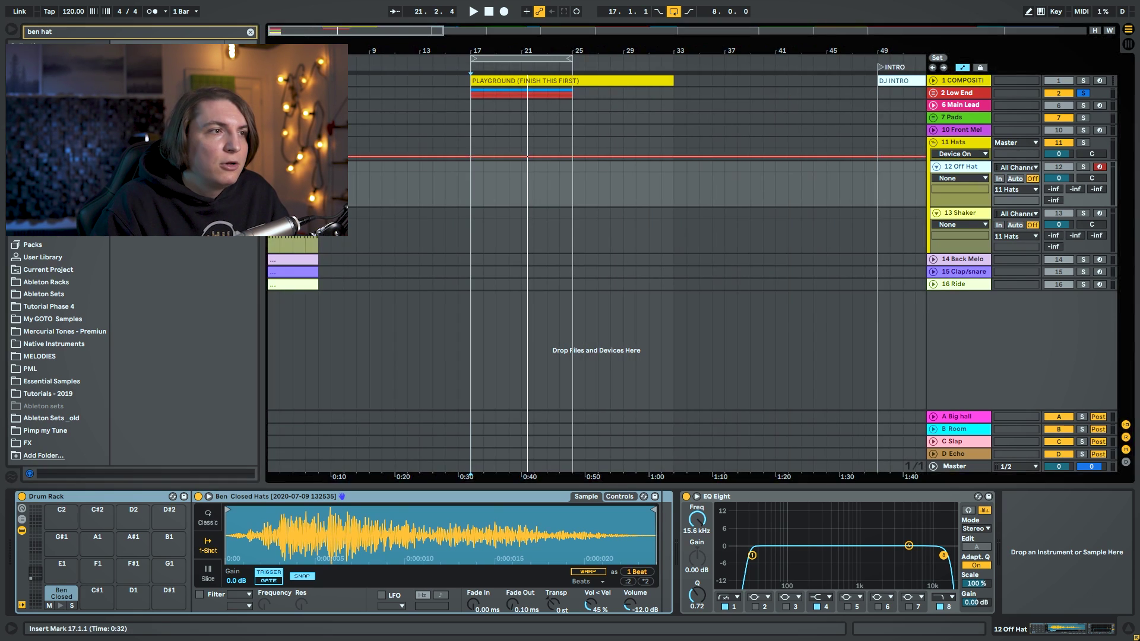
Place the Off Hat track's Base clip at bar 17, loop that single bar and open the clip's notes for editing.
{"action": "left_click_drag", "start_coordinate": [293, 168], "coordinate": [497, 180]}
{"action": "left_click_drag", "start_coordinate": [570, 58], "coordinate": [482, 68]}
{"action": "left_click_drag", "start_coordinate": [670, 58], "coordinate": [488, 68]}
{"action": "double_click", "coordinate": [487, 168]}
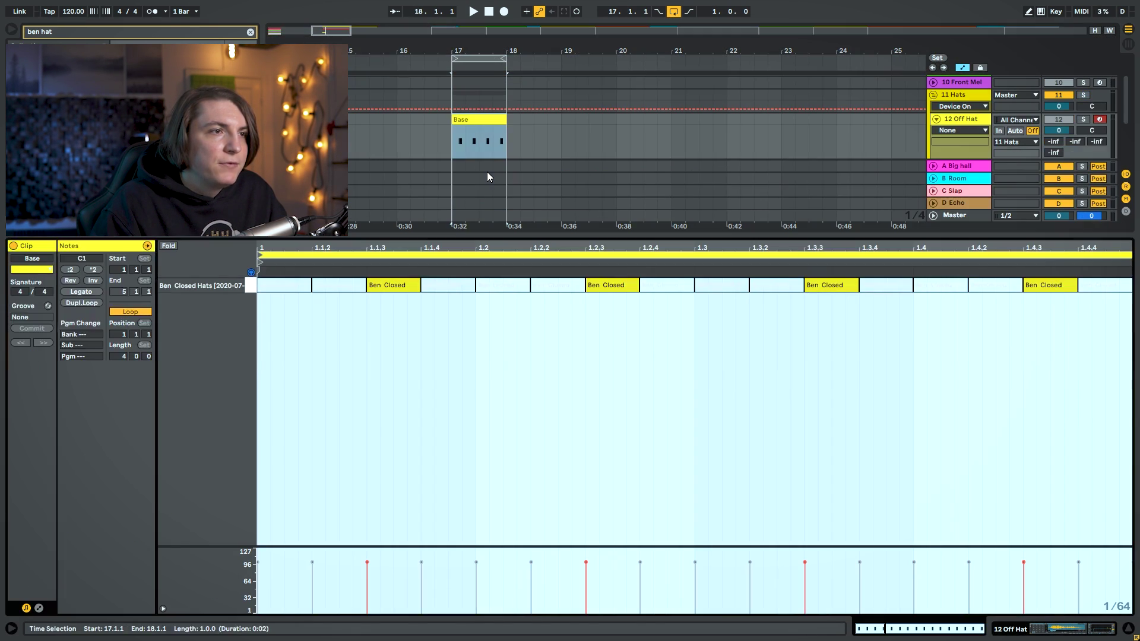
Clear the track solo so the Off Hat track is audible, and play the one-bar hat loop.
{"action": "left_click", "coordinate": [402, 346]}
{"action": "left_click", "coordinate": [383, 287]}
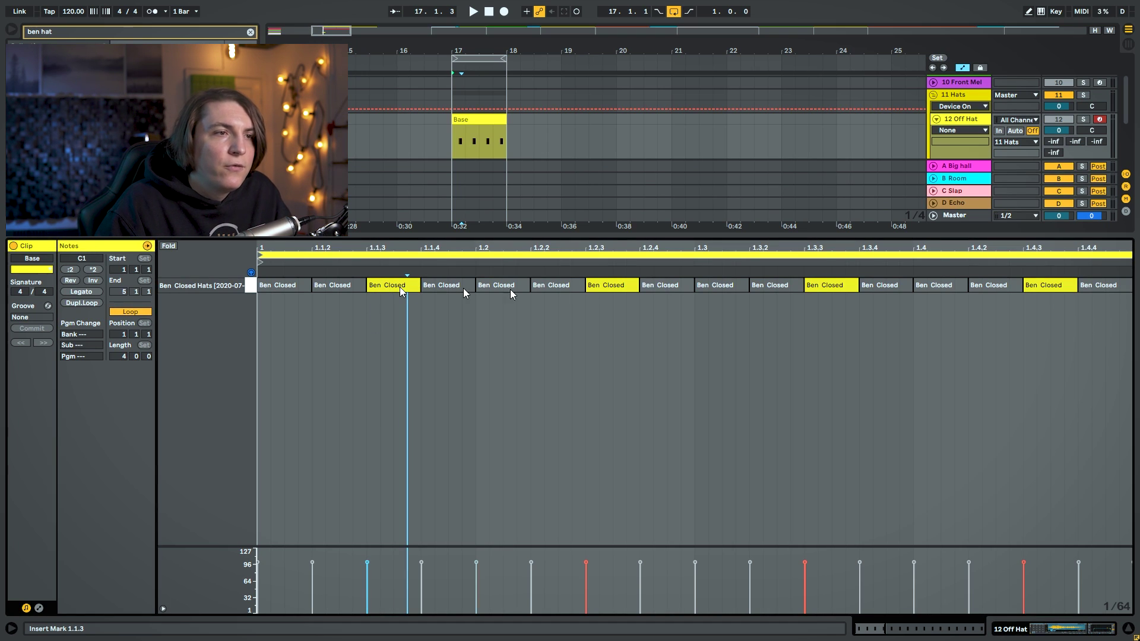
{"action": "left_click", "coordinate": [622, 288]}
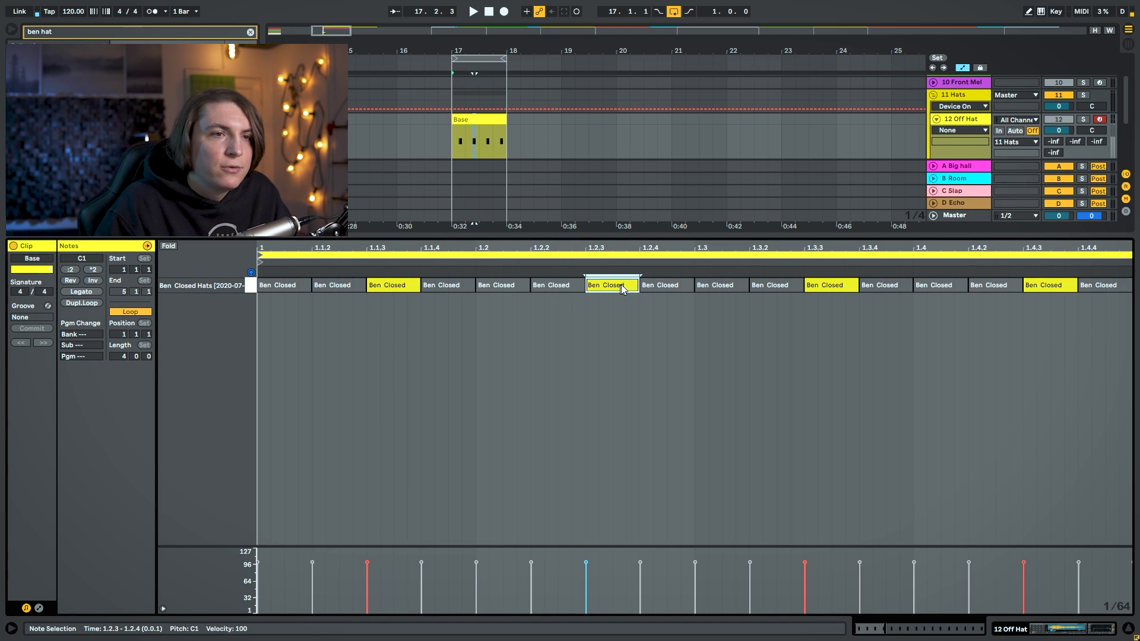
{"action": "left_click", "coordinate": [1083, 119]}
{"action": "key", "text": "space"}
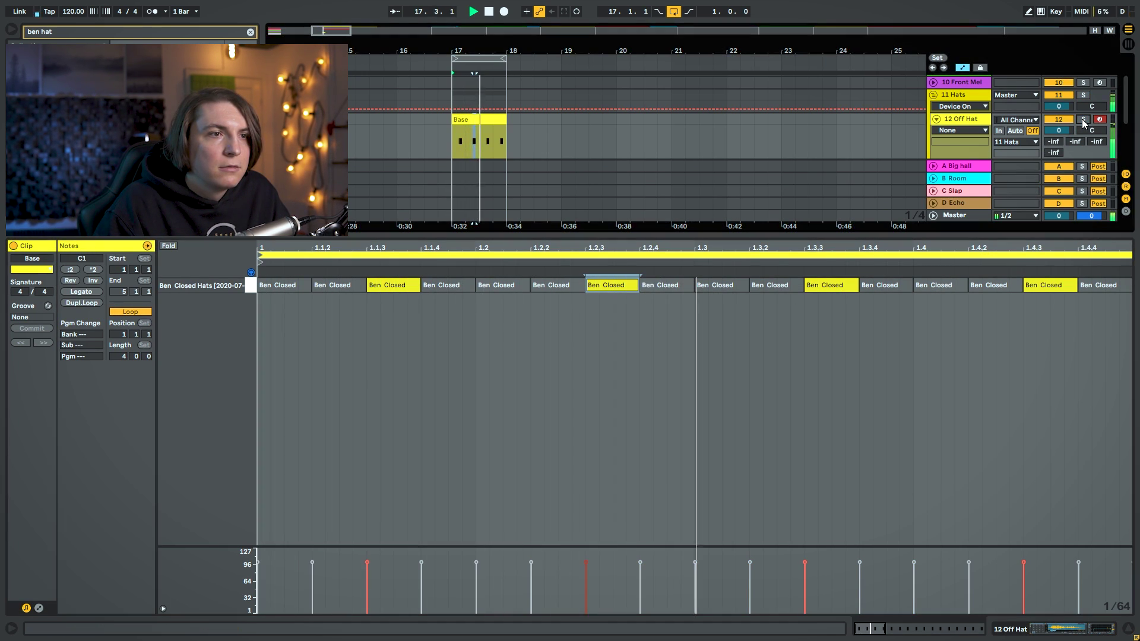
{"action": "key", "text": "space"}
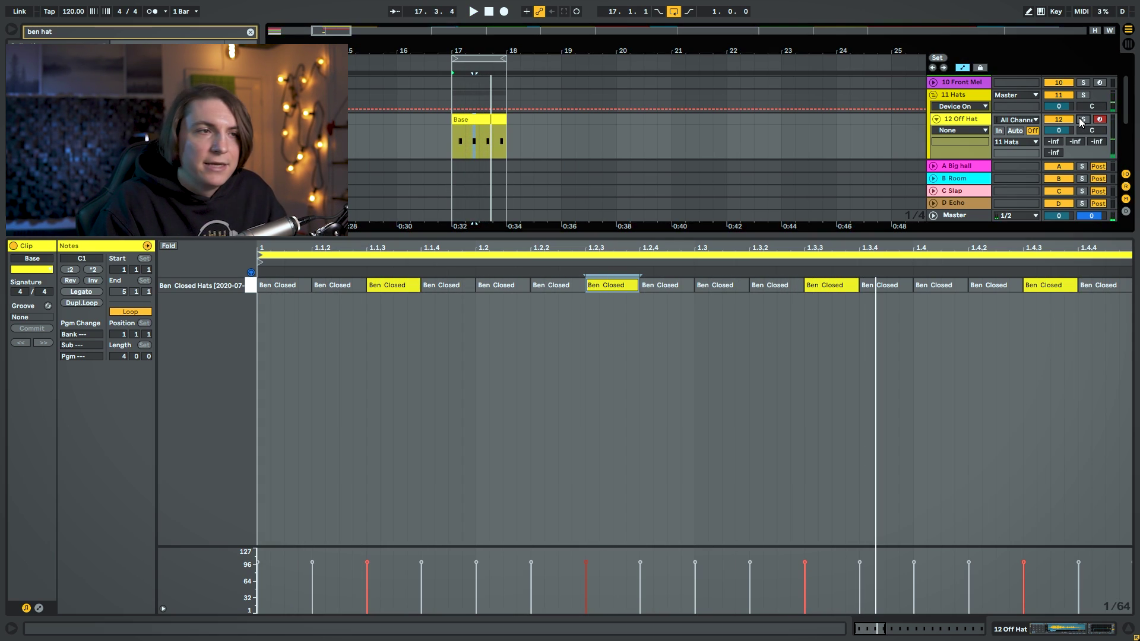
Set the note editor's grid to 1/8 triplets.
{"action": "left_click", "coordinate": [762, 334]}
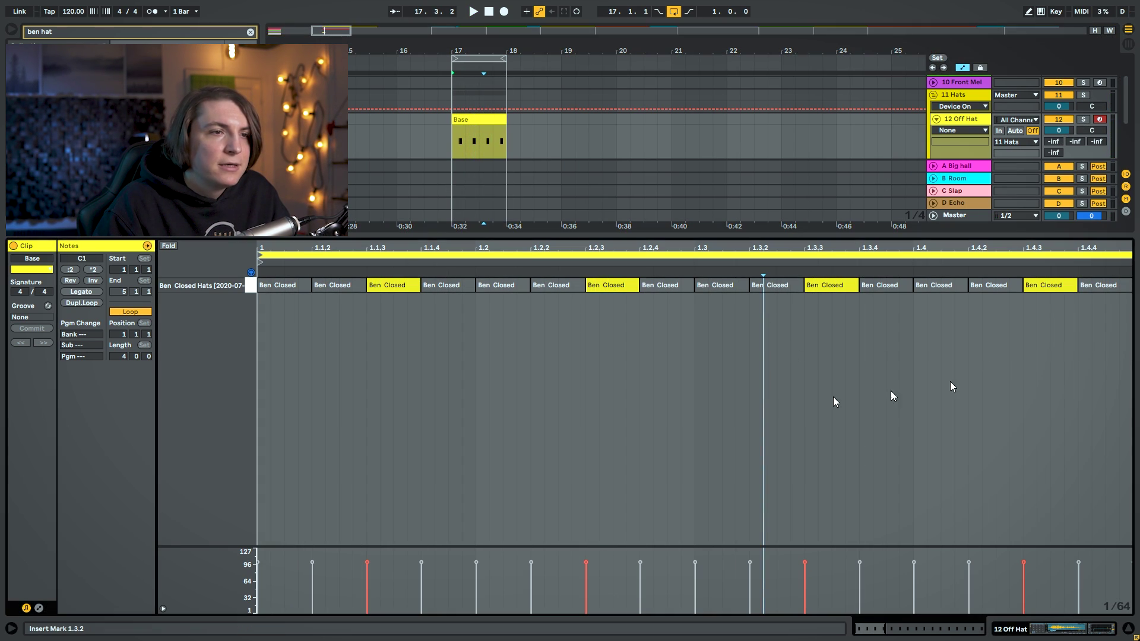
{"action": "right_click", "coordinate": [691, 402]}
{"action": "left_click", "coordinate": [701, 378]}
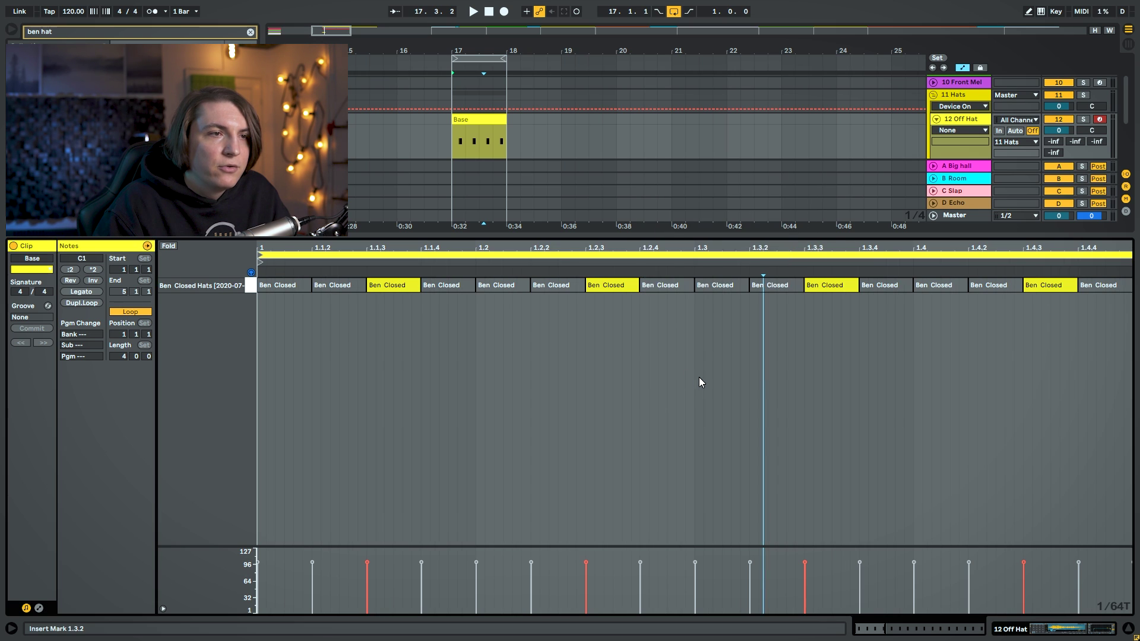
{"action": "right_click", "coordinate": [562, 363]}
{"action": "left_click", "coordinate": [613, 538]}
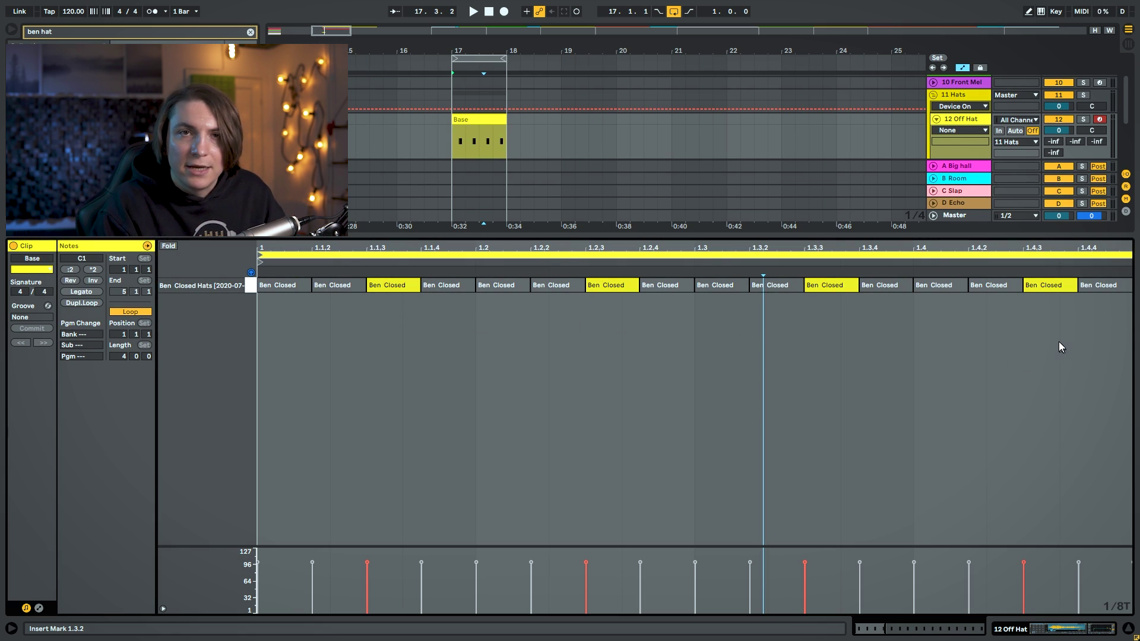
Shift the four active closed-hat notes slightly later in the bar, toward triplet timing, and play the loop.
{"action": "left_click", "coordinate": [512, 294]}
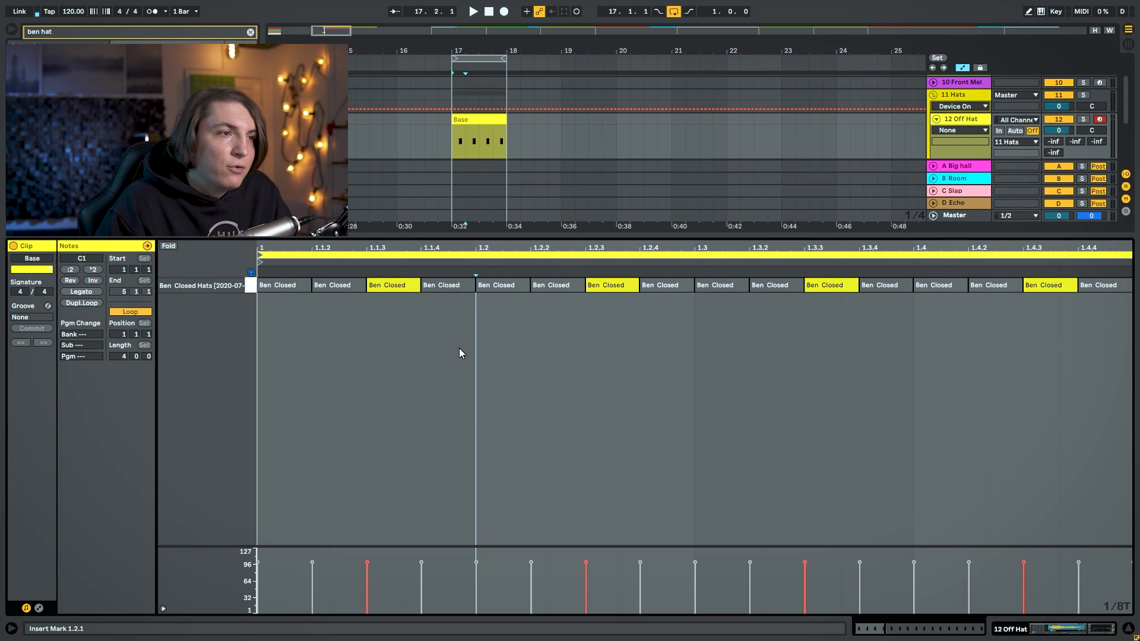
{"action": "left_click_drag", "start_coordinate": [387, 288], "coordinate": [425, 284]}
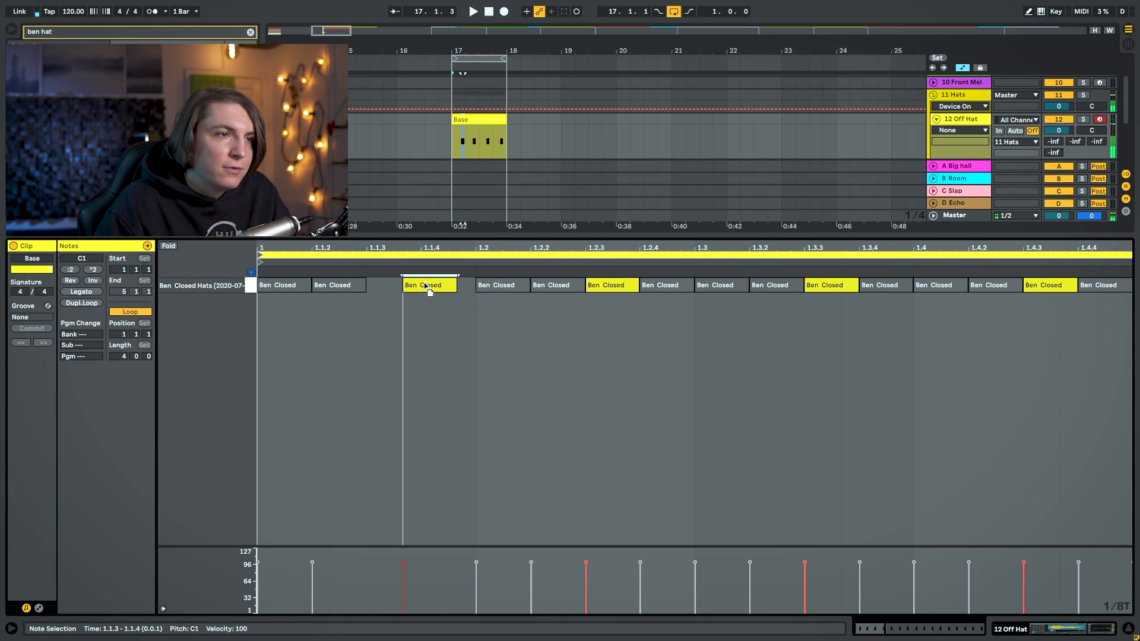
{"action": "left_click_drag", "start_coordinate": [618, 285], "coordinate": [641, 285]}
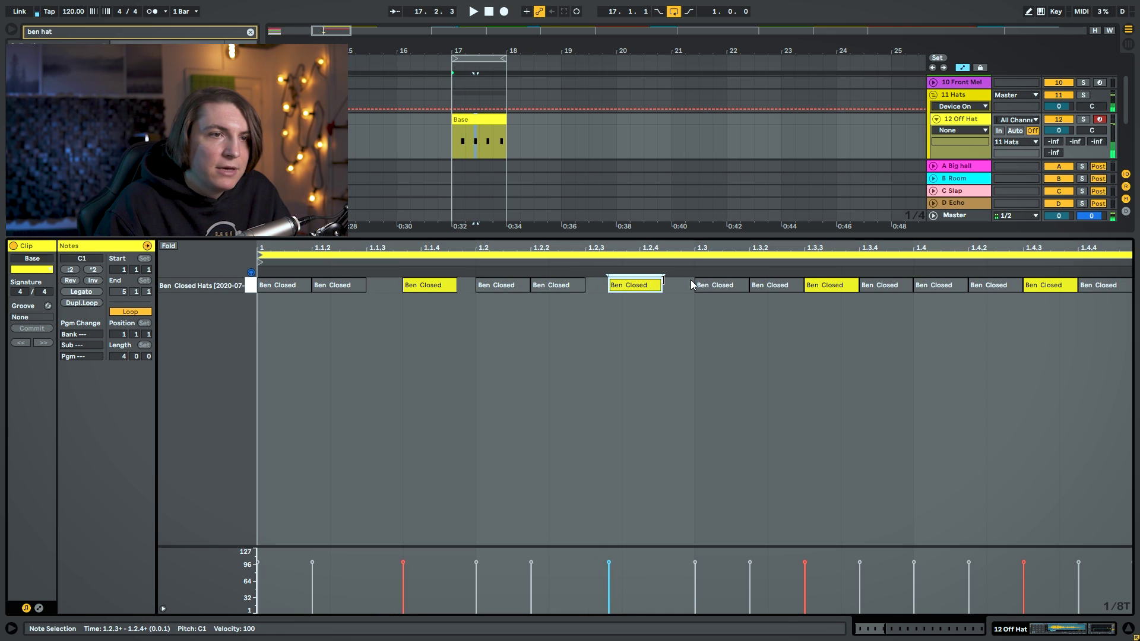
{"action": "left_click_drag", "start_coordinate": [817, 285], "coordinate": [855, 286]}
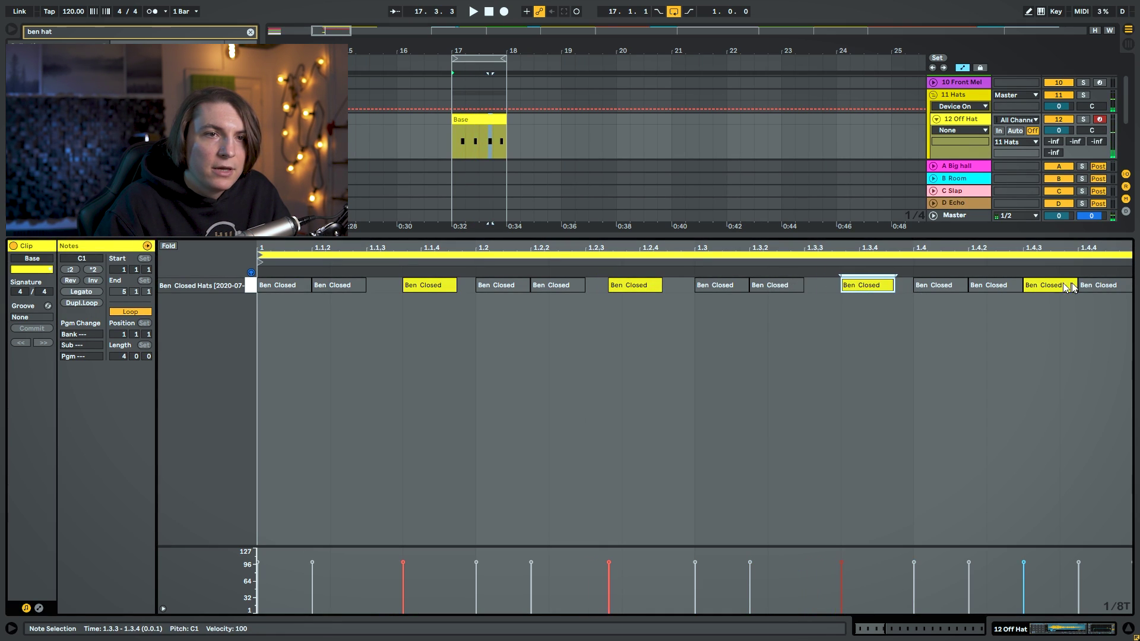
{"action": "left_click_drag", "start_coordinate": [1064, 290], "coordinate": [1102, 290]}
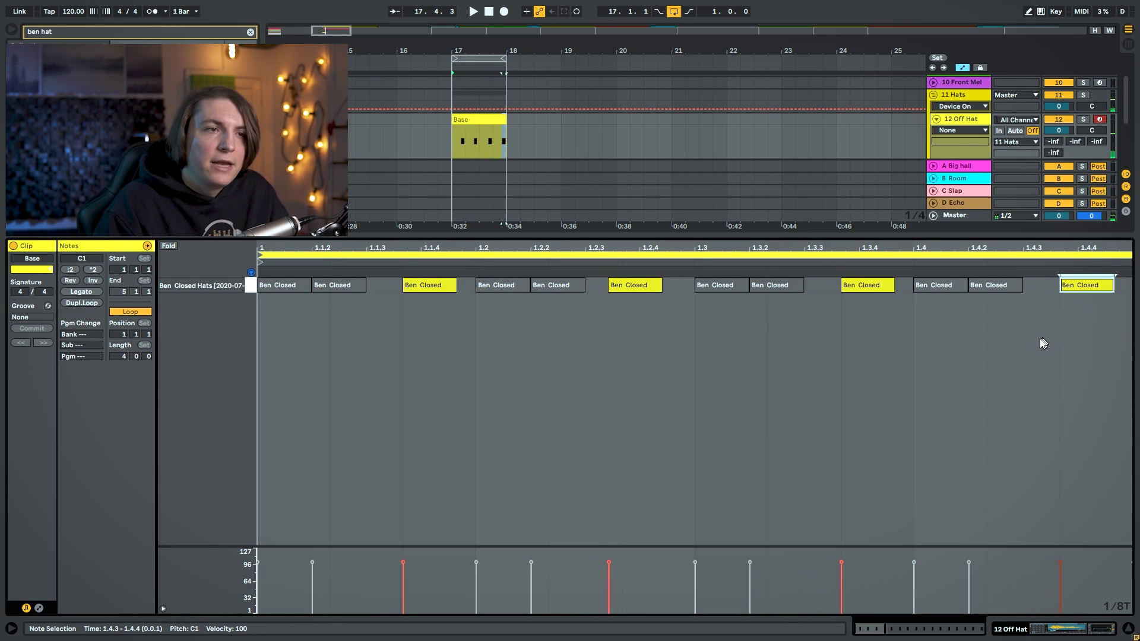
{"action": "key", "text": "space"}
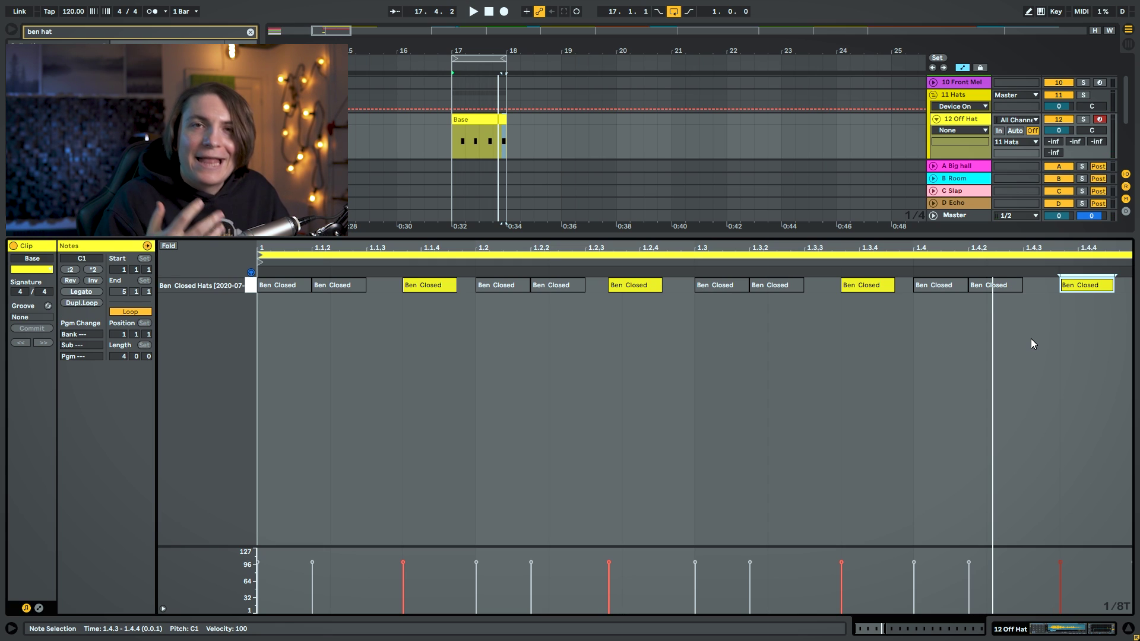
Play the hat loop, show the Off Hat track's devices and trim the start of the closed-hat sample to the beginning of its sound.
{"action": "key", "text": "space"}
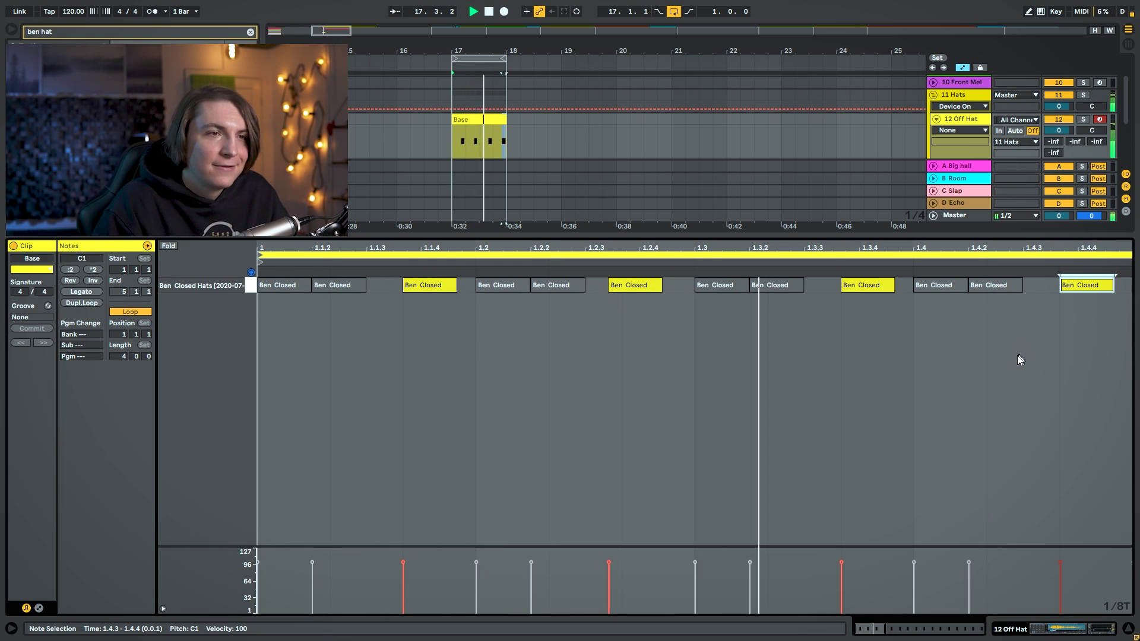
{"action": "key", "text": "shift+Tab"}
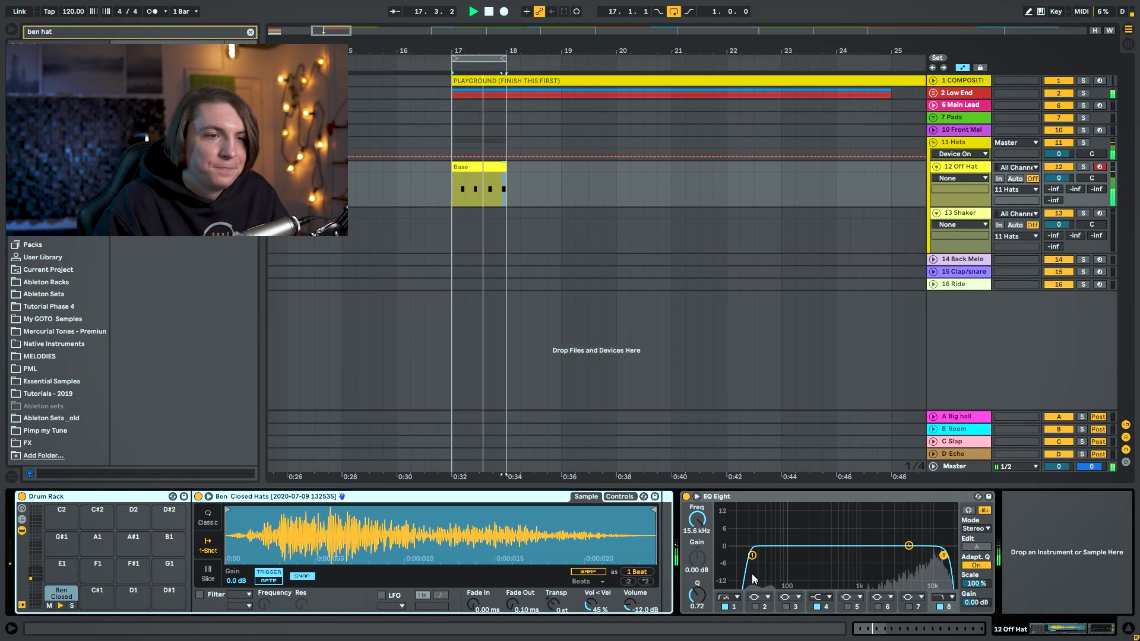
{"action": "key", "text": "space"}
{"action": "mouse_move", "coordinate": [232, 513]}
{"action": "left_mouse_down"}
{"action": "mouse_move", "coordinate": [254, 512]}
{"action": "mouse_move", "coordinate": [245, 512]}
{"action": "left_mouse_up"}
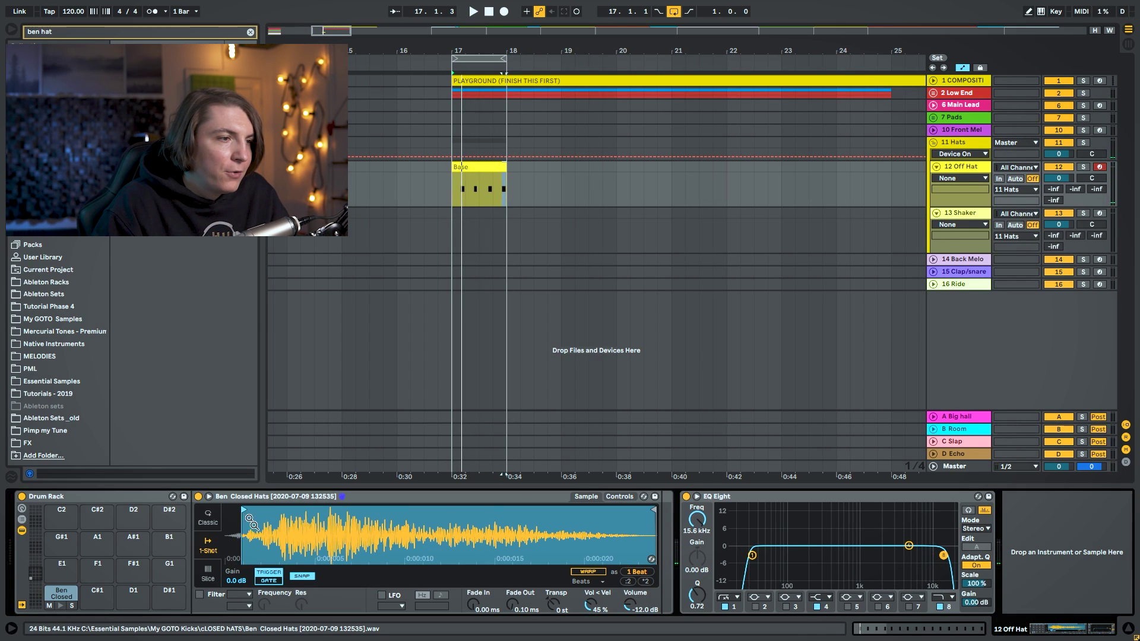
Trim the end of the closed-hat sample slightly and set its fade in to 0.51 ms and fade out to 2.20 ms.
{"action": "left_click_drag", "start_coordinate": [482, 608], "coordinate": [482, 594]}
{"action": "left_click_drag", "start_coordinate": [654, 510], "coordinate": [643, 511]}
{"action": "key", "text": "space"}
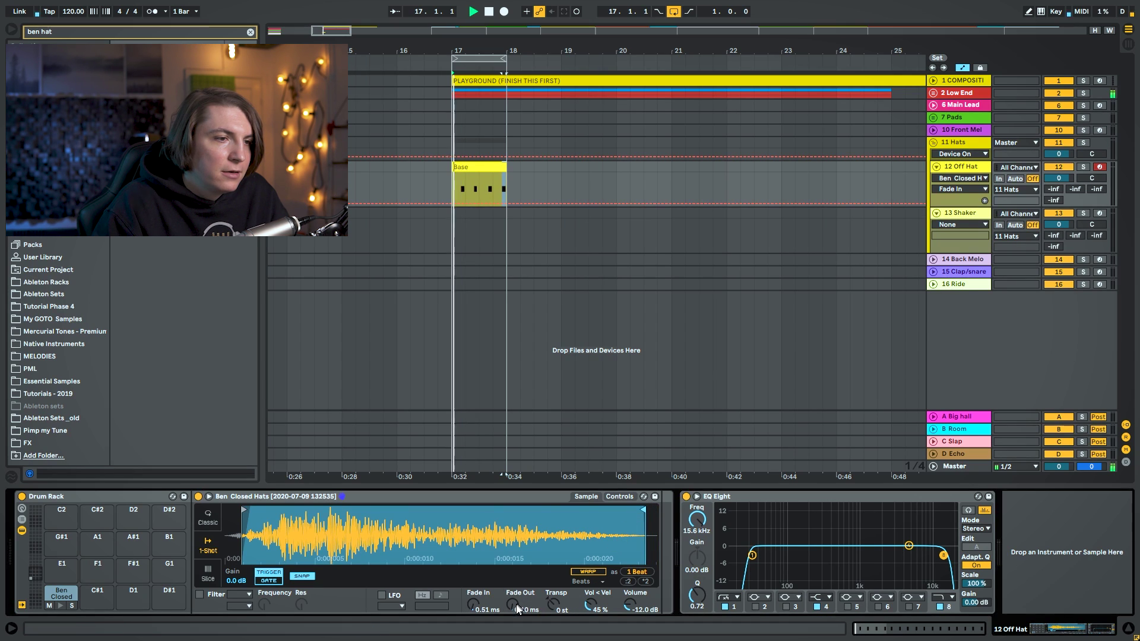
{"action": "left_click_drag", "start_coordinate": [517, 608], "coordinate": [518, 596]}
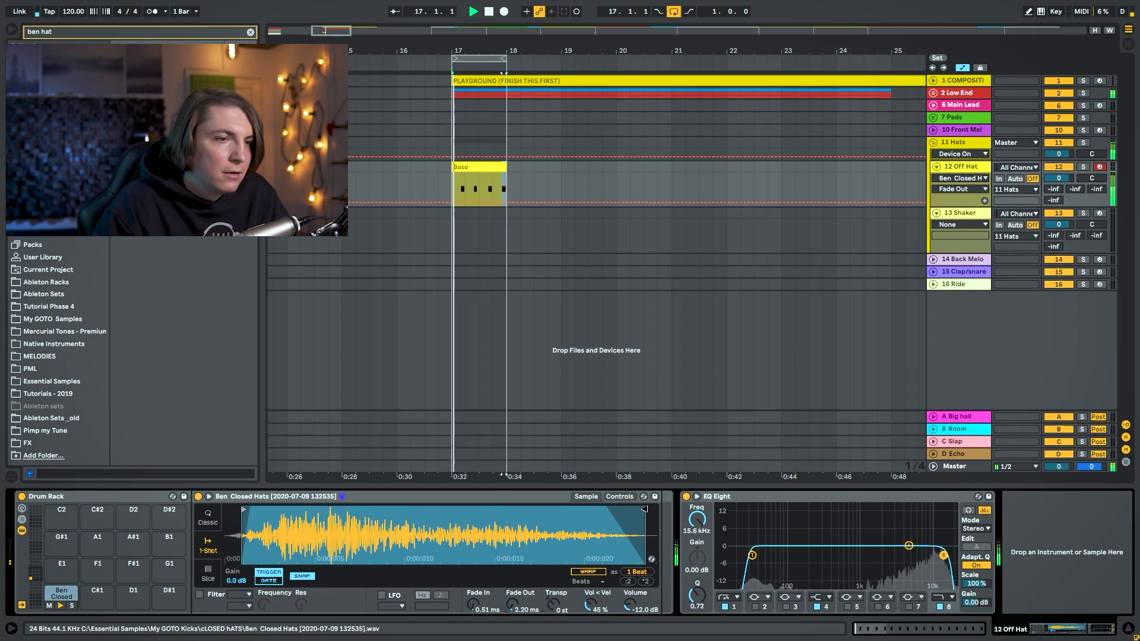
{"action": "key", "text": "space"}
Switch off band 8 of the Off Hat EQ Eight and play the loop with the EQ's enlarged display open.
{"action": "left_click", "coordinate": [940, 607]}
{"action": "left_click", "coordinate": [940, 607]}
{"action": "left_click", "coordinate": [696, 497]}
{"action": "key", "text": "space"}
{"action": "key", "text": "space"}
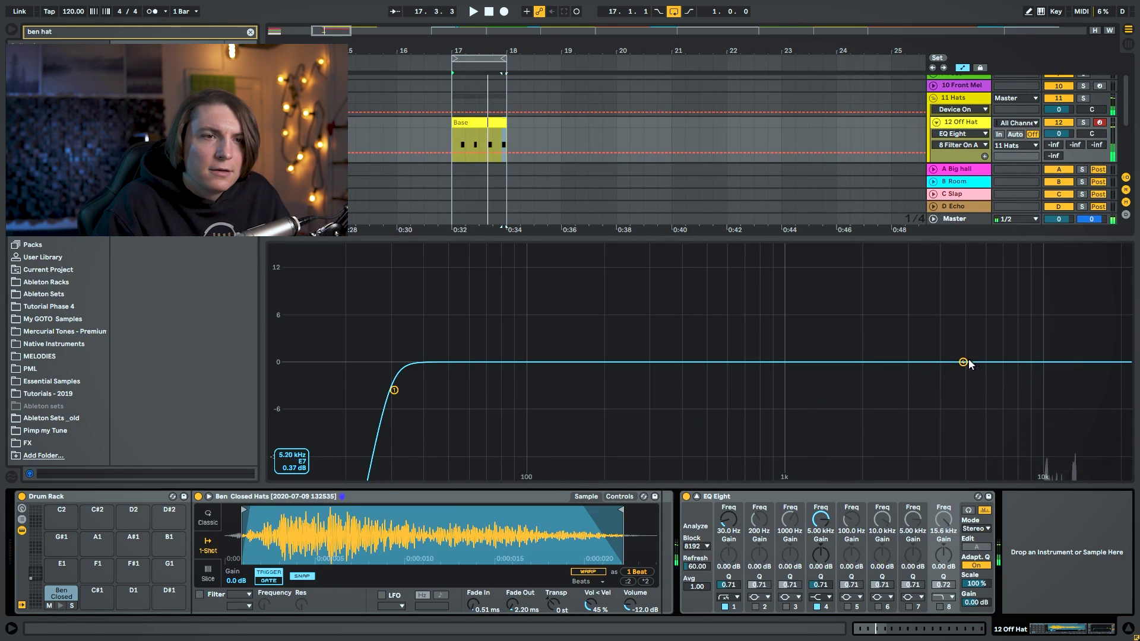
Enable EQ band 3 as a narrow cut at about 10.3 kHz, -1.80 dB, with a Q of 18.
{"action": "left_click", "coordinate": [787, 606]}
{"action": "left_click_drag", "start_coordinate": [784, 362], "coordinate": [1046, 390]}
{"action": "key", "text": "space"}
{"action": "key", "text": "space"}
{"action": "key", "text": "space"}
{"action": "left_click_drag", "start_coordinate": [791, 585], "coordinate": [791, 511]}
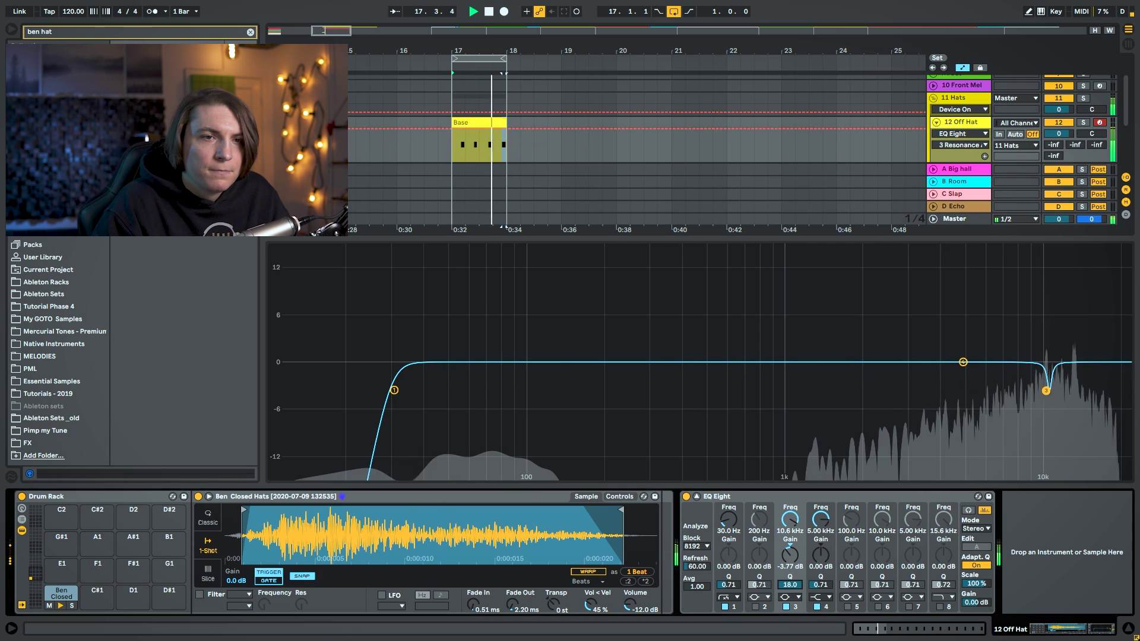
{"action": "left_click_drag", "start_coordinate": [1047, 391], "coordinate": [1044, 376]}
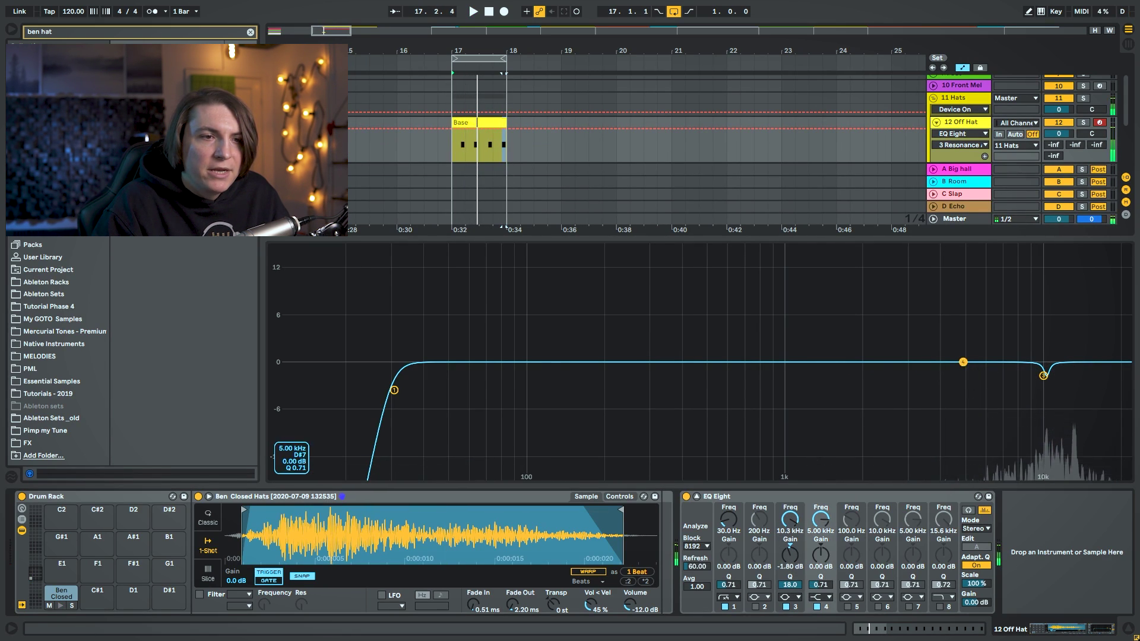
Raise EQ band 4 into a broad high boost at about 7.33 kHz, 4.03 dB, with a Q of 0.28.
{"action": "key", "text": "space"}
{"action": "mouse_move", "coordinate": [820, 585]}
{"action": "left_mouse_down"}
{"action": "mouse_move", "coordinate": [821, 614]}
{"action": "mouse_move", "coordinate": [823, 575]}
{"action": "left_mouse_up"}
{"action": "left_click_drag", "start_coordinate": [971, 360], "coordinate": [1005, 332]}
Deepen the band 3 cut to about -9.17 dB at 10.4 kHz and compare the loop with that band off and on.
{"action": "left_click_drag", "start_coordinate": [1044, 380], "coordinate": [1044, 432]}
{"action": "key", "text": "space"}
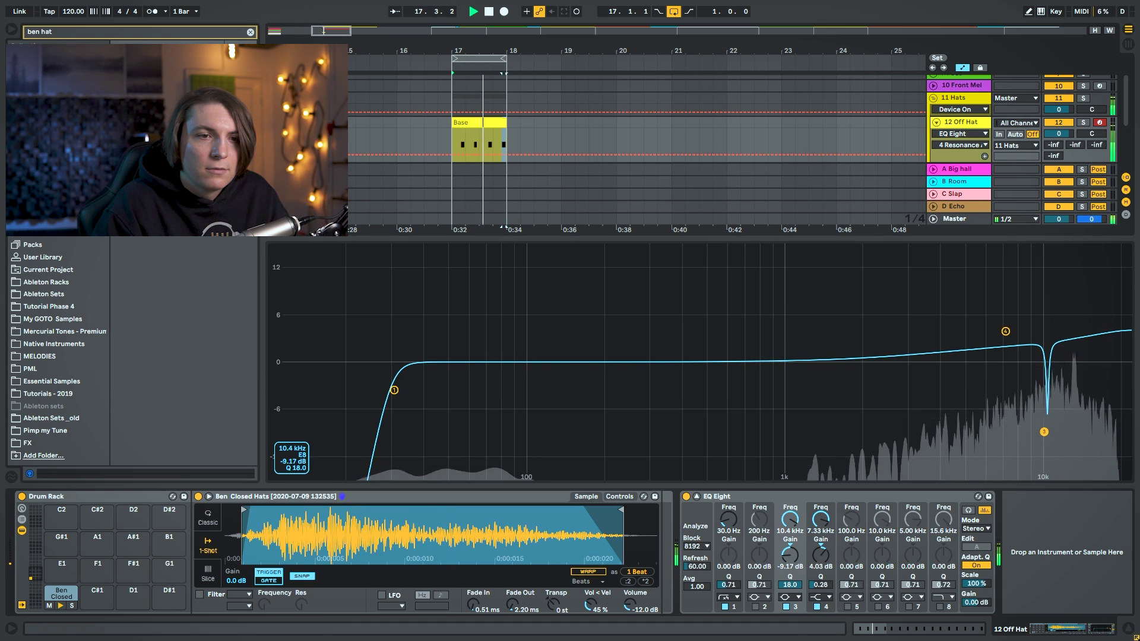
{"action": "left_click", "coordinate": [784, 608]}
{"action": "left_click", "coordinate": [785, 607]}
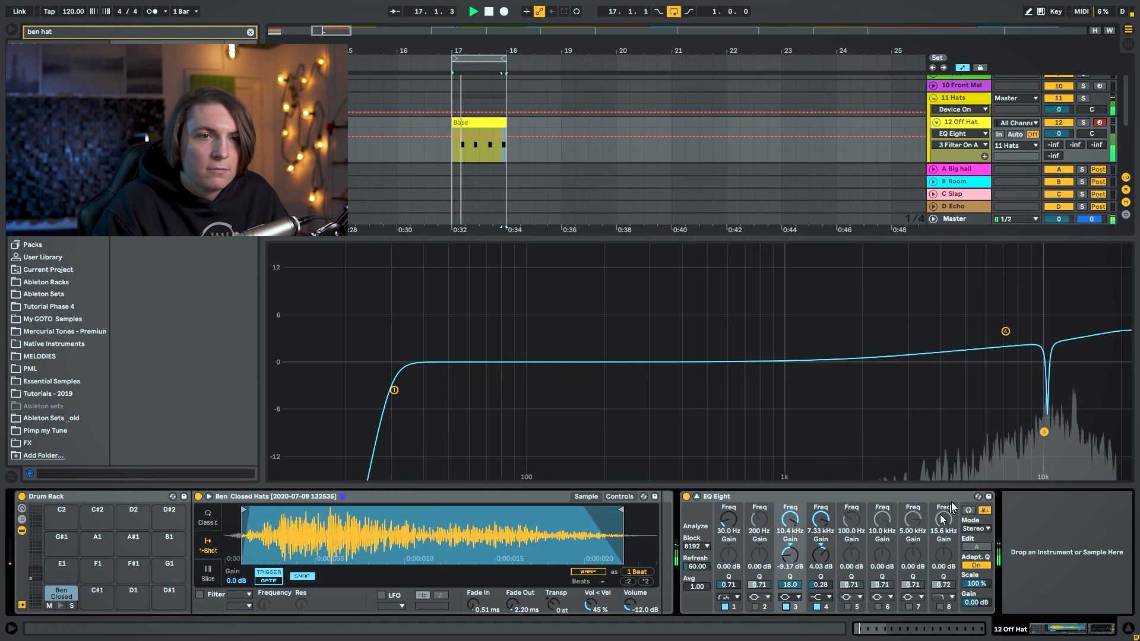
{"action": "key", "text": "space"}
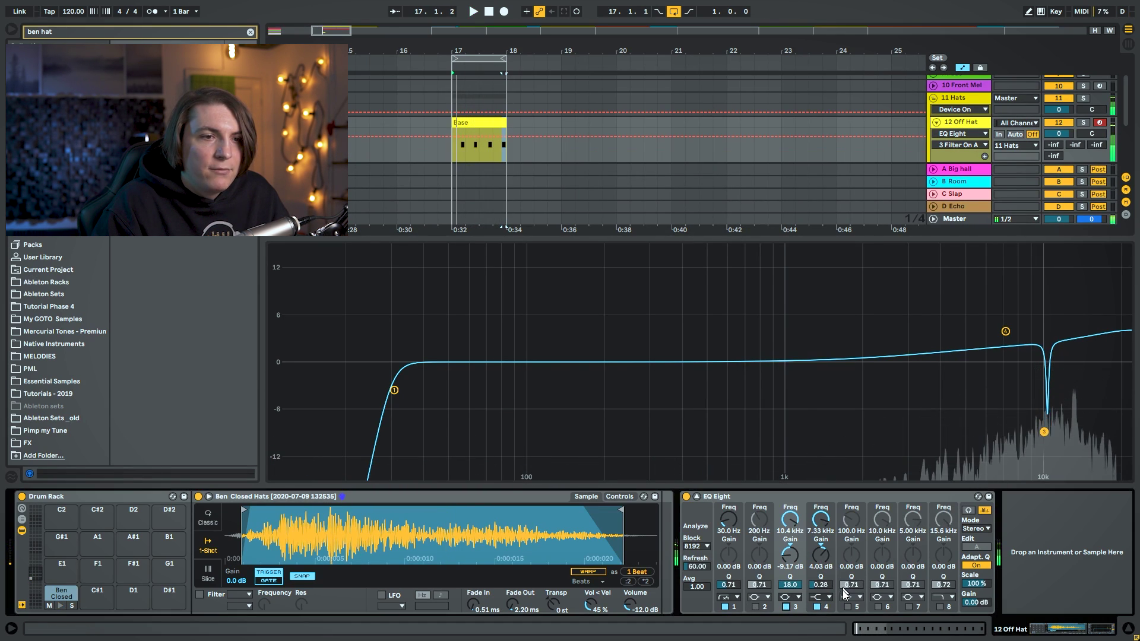
Enable EQ band 5 as a second narrow cut at about 13.2 kHz, -2.74 dB, with a Q of 18.
{"action": "left_click", "coordinate": [848, 607]}
{"action": "left_click_drag", "start_coordinate": [528, 362], "coordinate": [1071, 388]}
{"action": "left_click", "coordinate": [852, 585]}
{"action": "type", "text": "18"}
{"action": "key", "text": "Return"}
{"action": "key", "text": "space"}
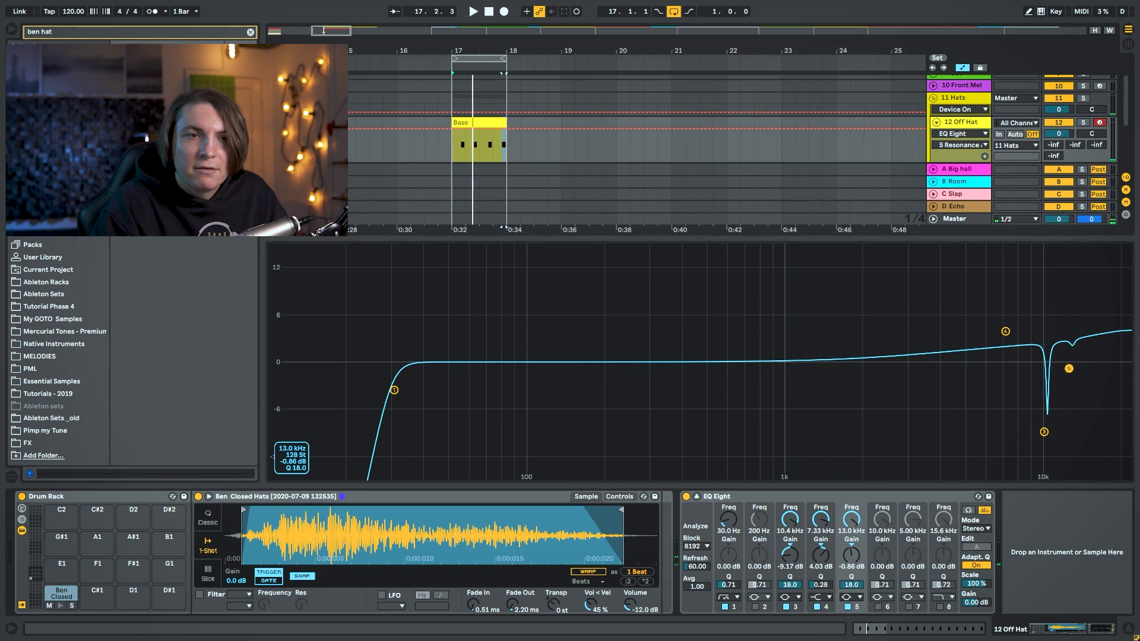
{"action": "left_click_drag", "start_coordinate": [1069, 373], "coordinate": [1071, 383]}
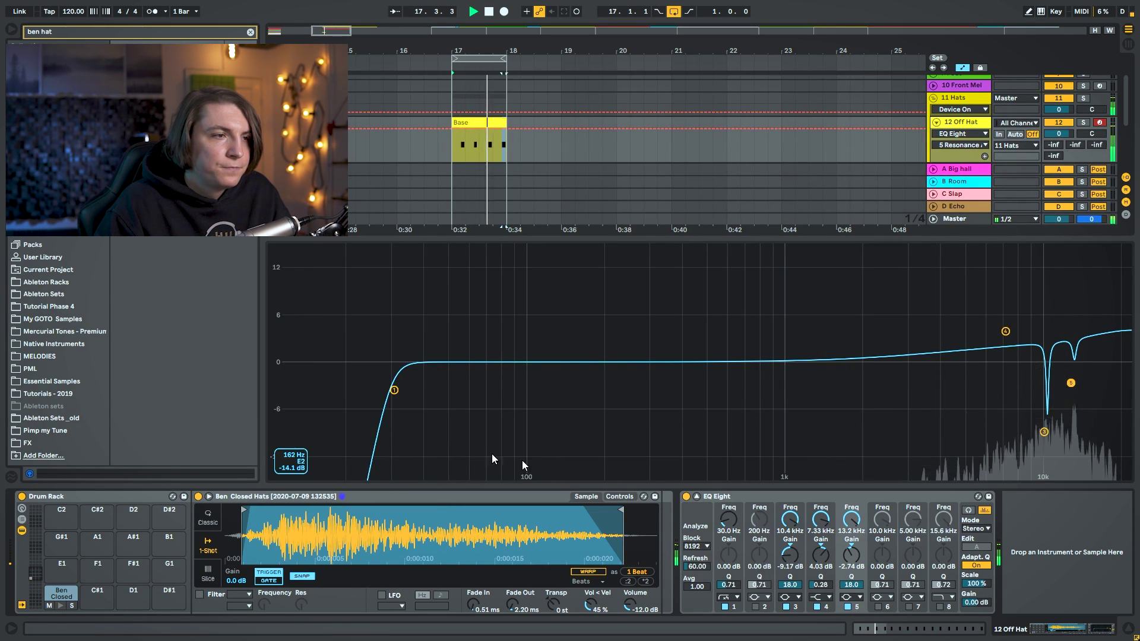
Move the EQ's low cut up to about 432 Hz and close the enlarged EQ display.
{"action": "left_click_drag", "start_coordinate": [394, 390], "coordinate": [690, 393]}
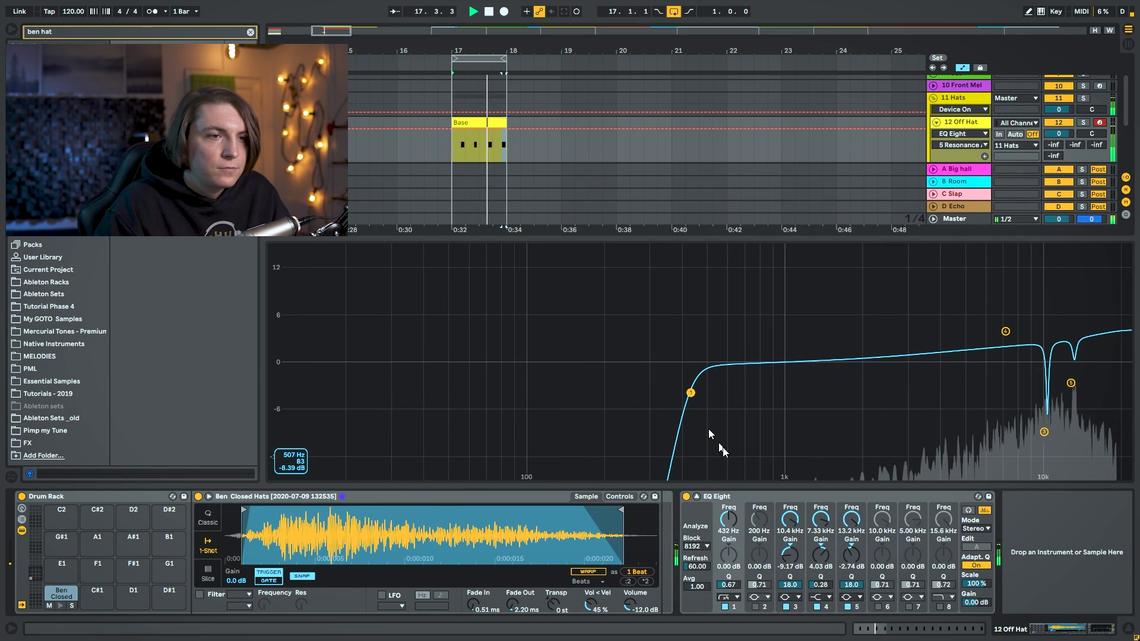
{"action": "left_click", "coordinate": [696, 497]}
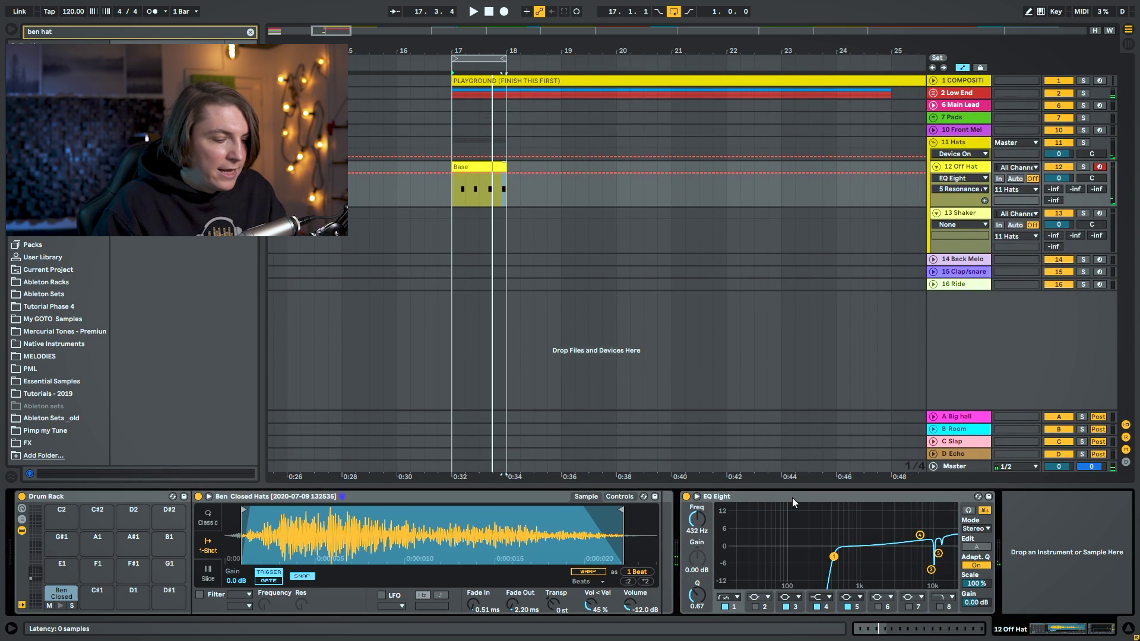
Search the browser for "voc" and add a Vocoder after the EQ Eight on the Off Hat track.
{"action": "key", "text": "ctrl+f"}
{"action": "type", "text": "vo"}
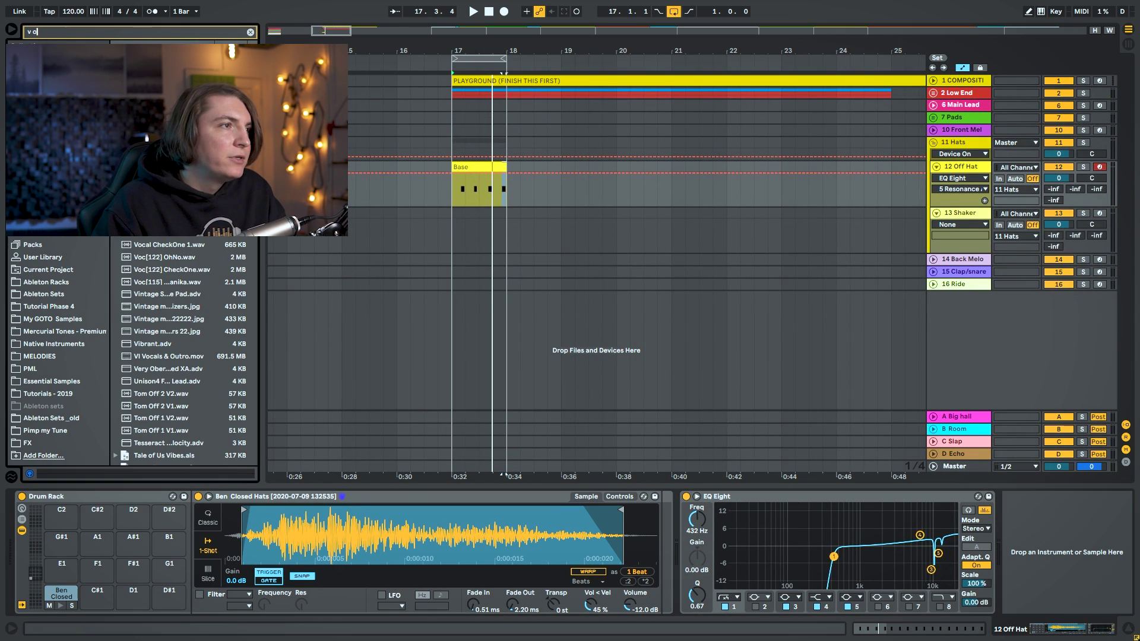
{"action": "key", "text": "BackSpace"}
{"action": "type", "text": "pc"}
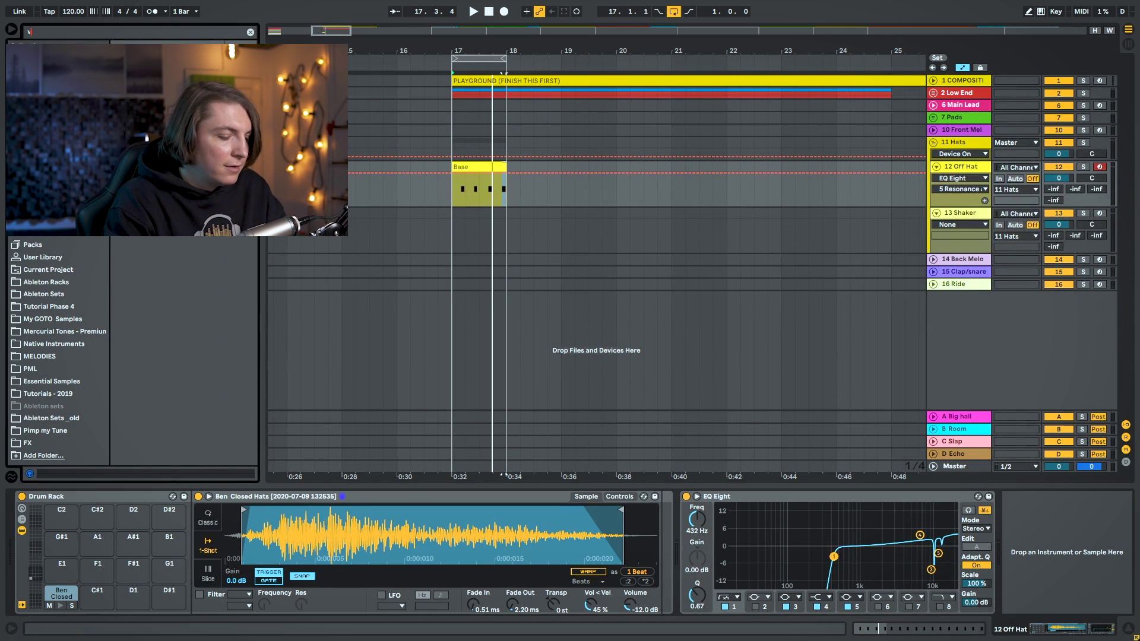
{"action": "key", "text": "BackSpace"}
{"action": "key", "text": "BackSpace"}
{"action": "key", "text": "BackSpace"}
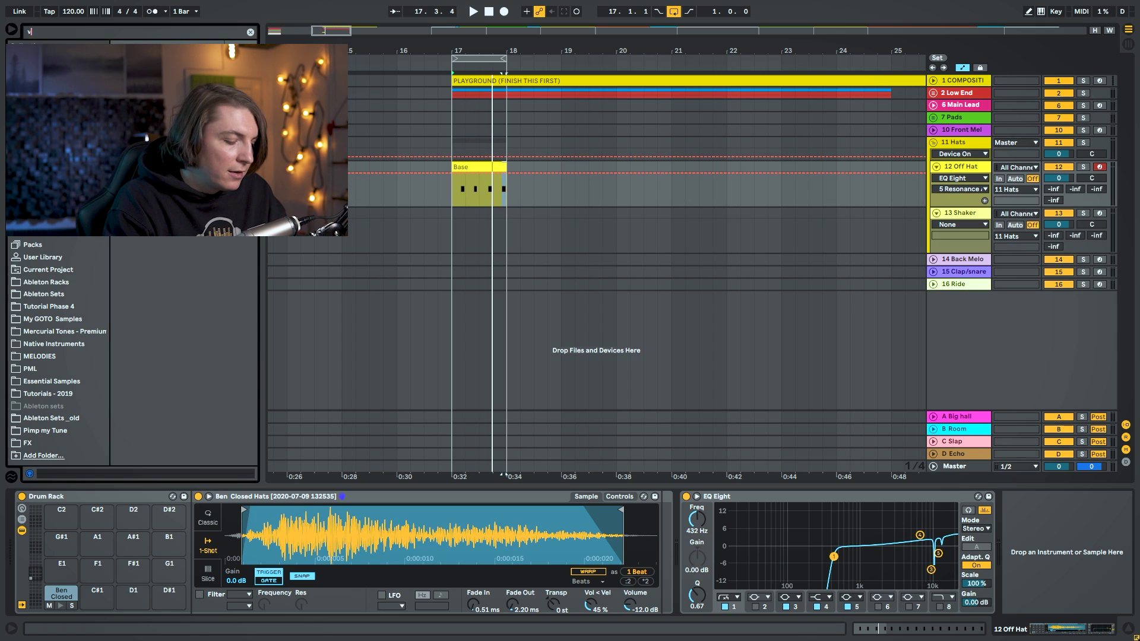
{"action": "type", "text": "voc"}
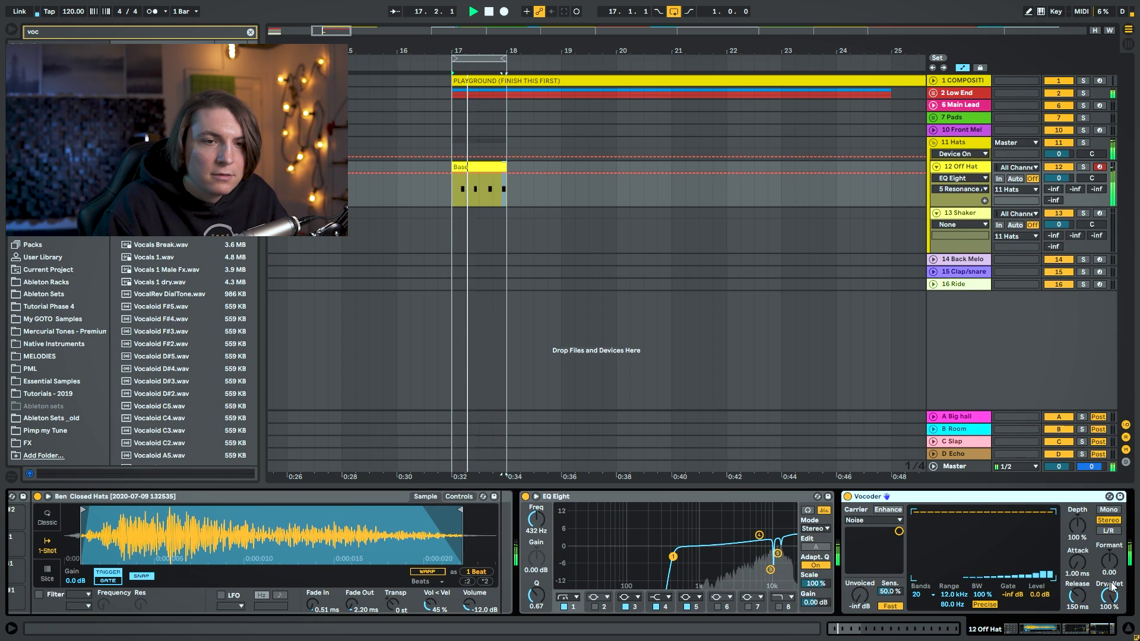
Set the Vocoder's Dry/Wet to 16.5 % and its release to 49.0 ms, and clear the browser search.
{"action": "left_click_drag", "start_coordinate": [1110, 596], "coordinate": [1082, 627]}
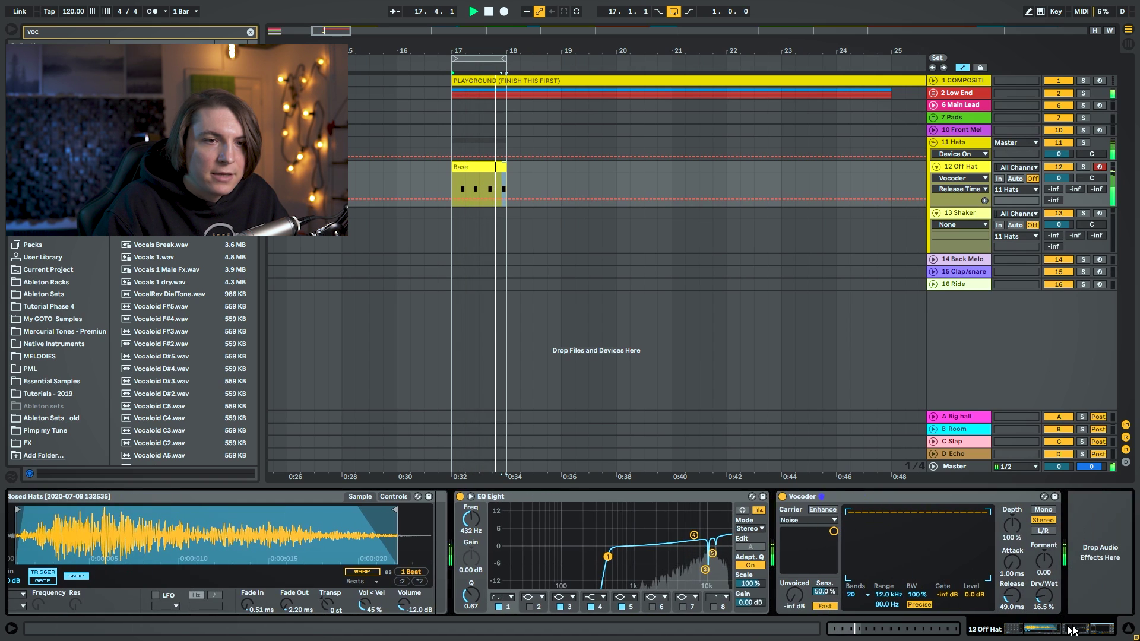
{"action": "key", "text": "space"}
{"action": "key", "text": "ctrl+f"}
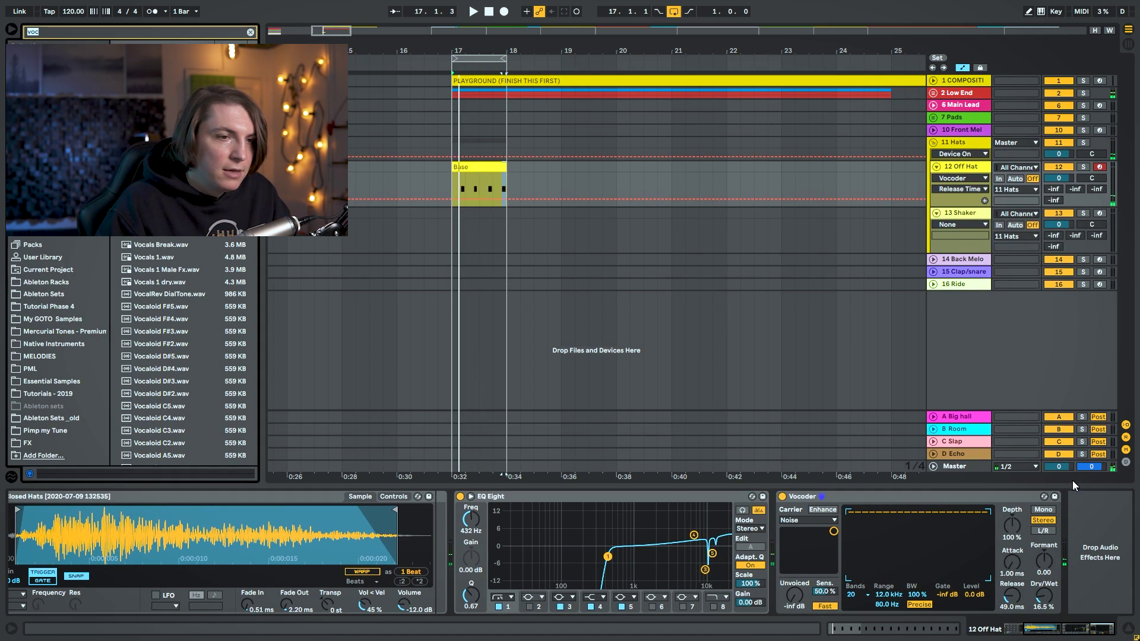
{"action": "key", "text": "Escape"}
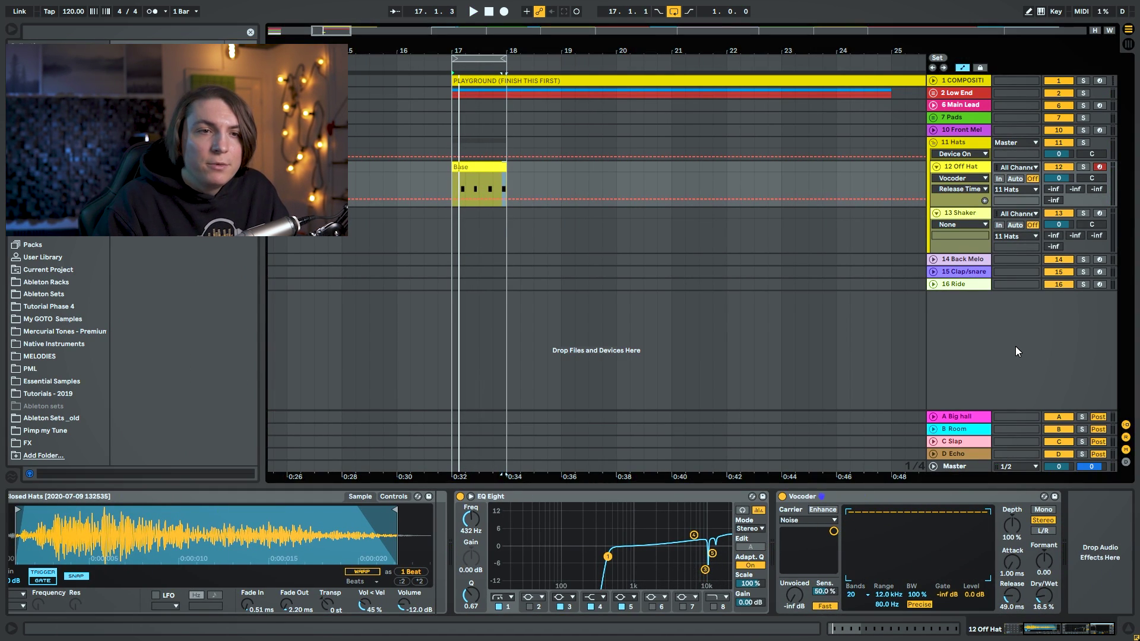
Rename return track B as Drum room.
{"action": "left_click", "coordinate": [963, 428]}
{"action": "key", "text": "ctrl+r"}
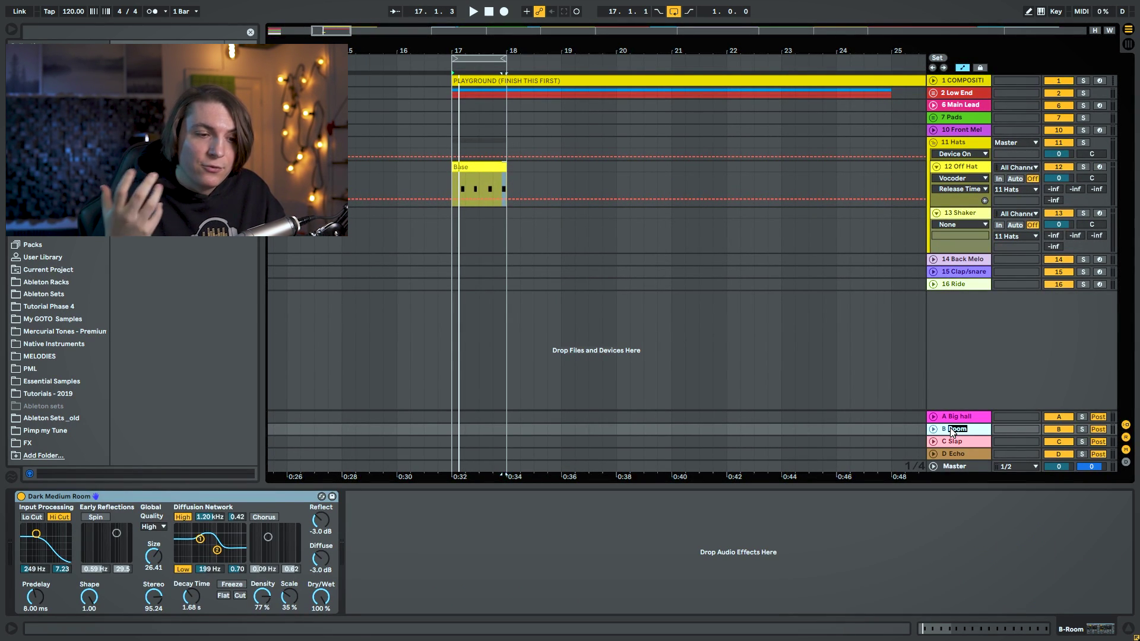
{"action": "key", "text": "BackSpace"}
{"action": "type", "text": "Drum romo"}
{"action": "key", "text": "Return"}
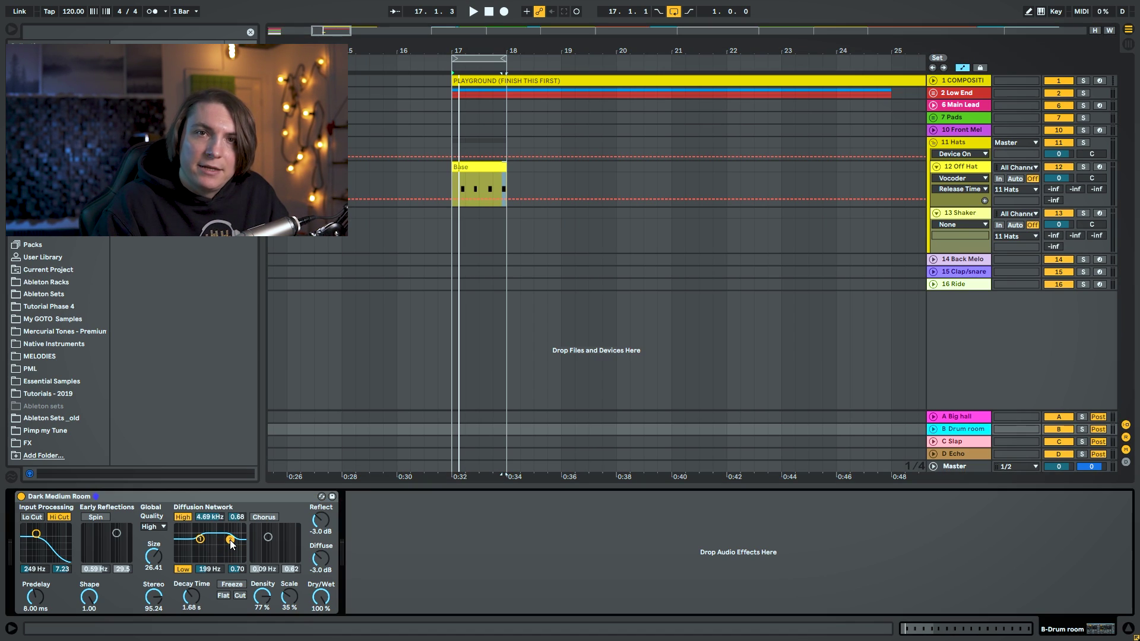
Replace the Drum room reverb's input Hi Cut with a Lo Cut at 726 Hz, and set its diffusion filters to 6.16 kHz high and 244 Hz low.
{"action": "left_click", "coordinate": [61, 517]}
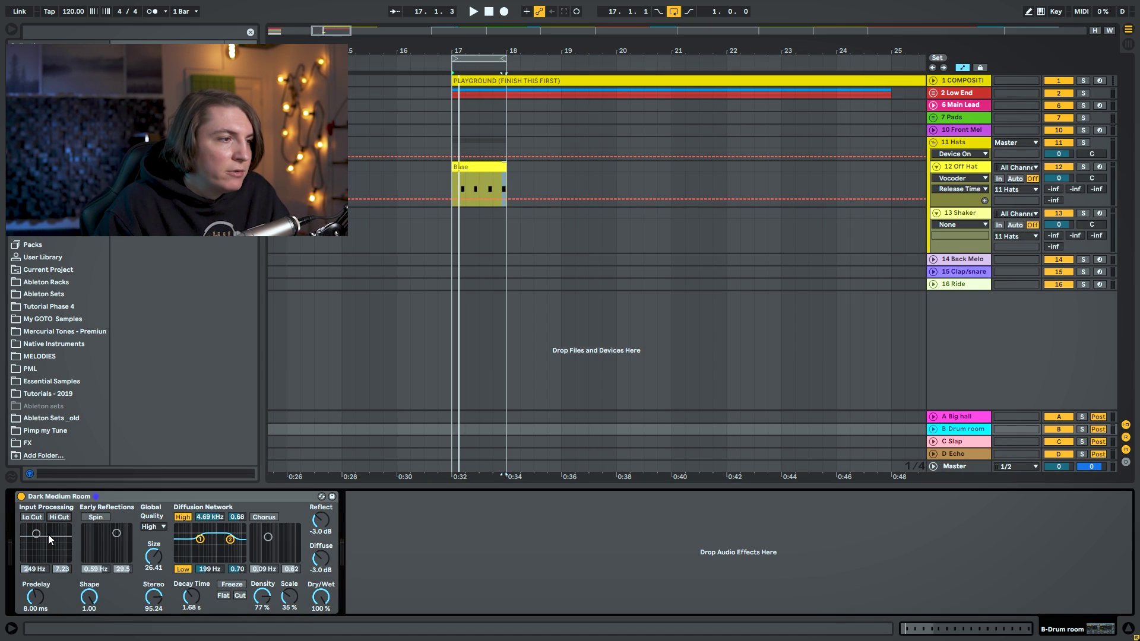
{"action": "left_click", "coordinate": [32, 518]}
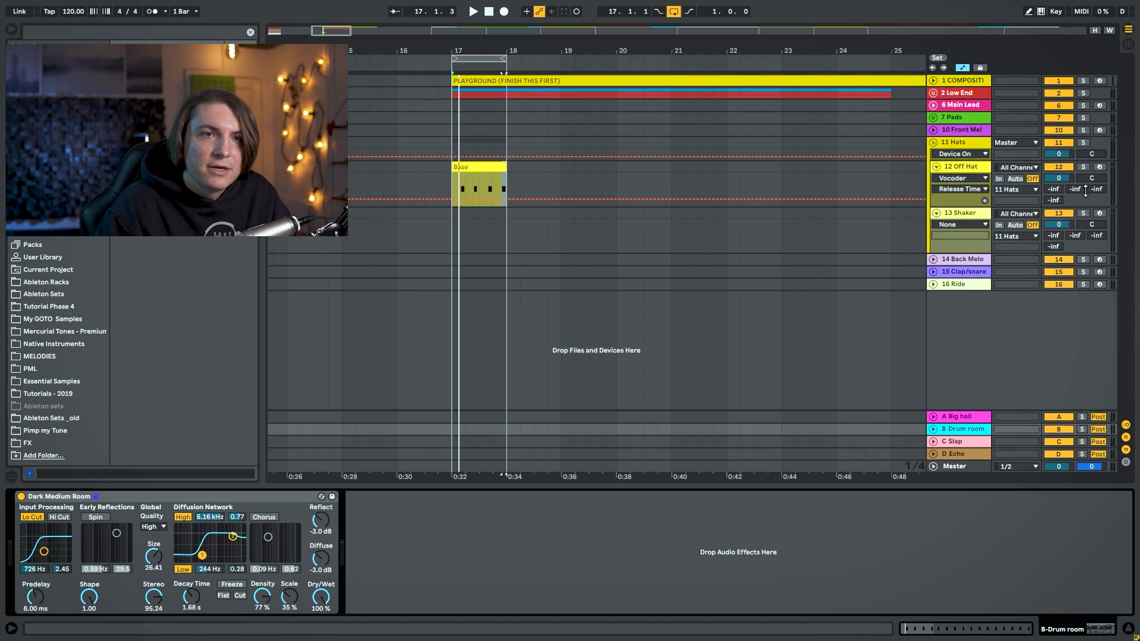
Set the Off Hat track's send to the Drum room return to -12.5 dB while the loop plays.
{"action": "key", "text": "space"}
{"action": "left_click_drag", "start_coordinate": [1077, 191], "coordinate": [1077, 125]}
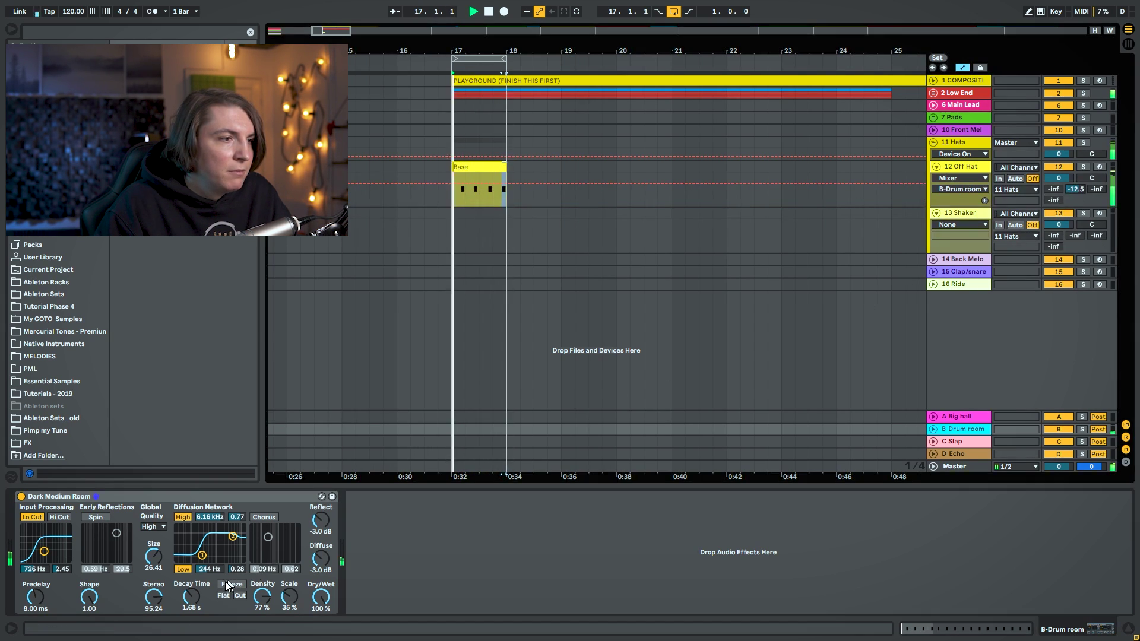
{"action": "key", "text": "space"}
Set the Drum room reverb to 649 ms decay, 13.0 ms predelay, size 43.12, reflect -0.7 dB, diffuse 0.2 dB and high diffusion filter 3.33 kHz.
{"action": "left_click_drag", "start_coordinate": [194, 595], "coordinate": [194, 600]}
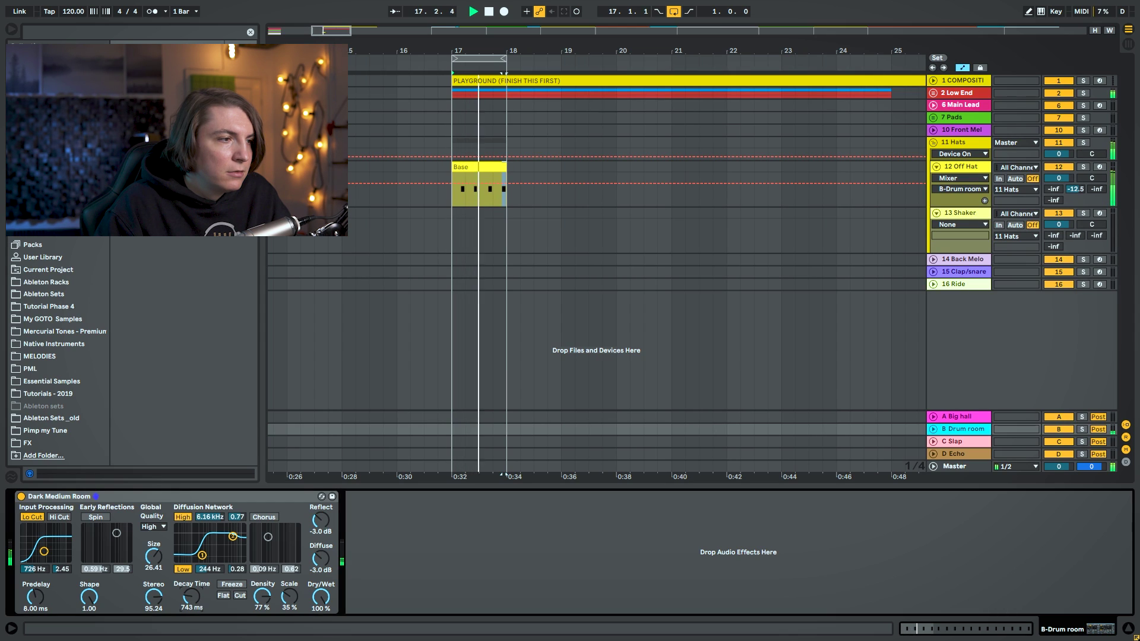
{"action": "left_click_drag", "start_coordinate": [34, 597], "coordinate": [33, 602]}
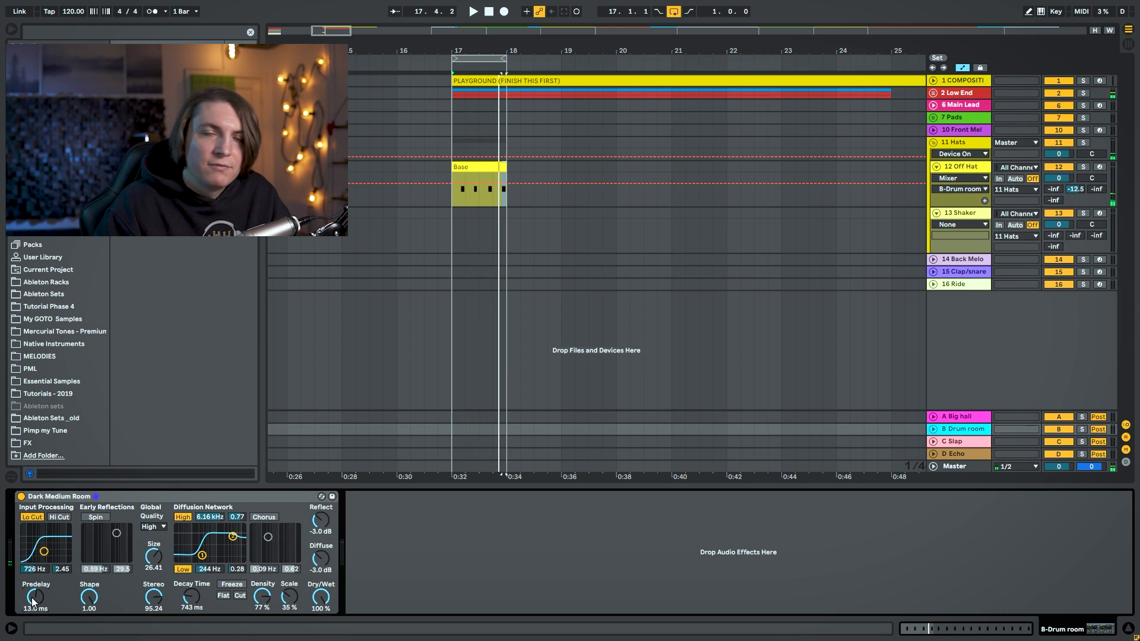
{"action": "key", "text": "space"}
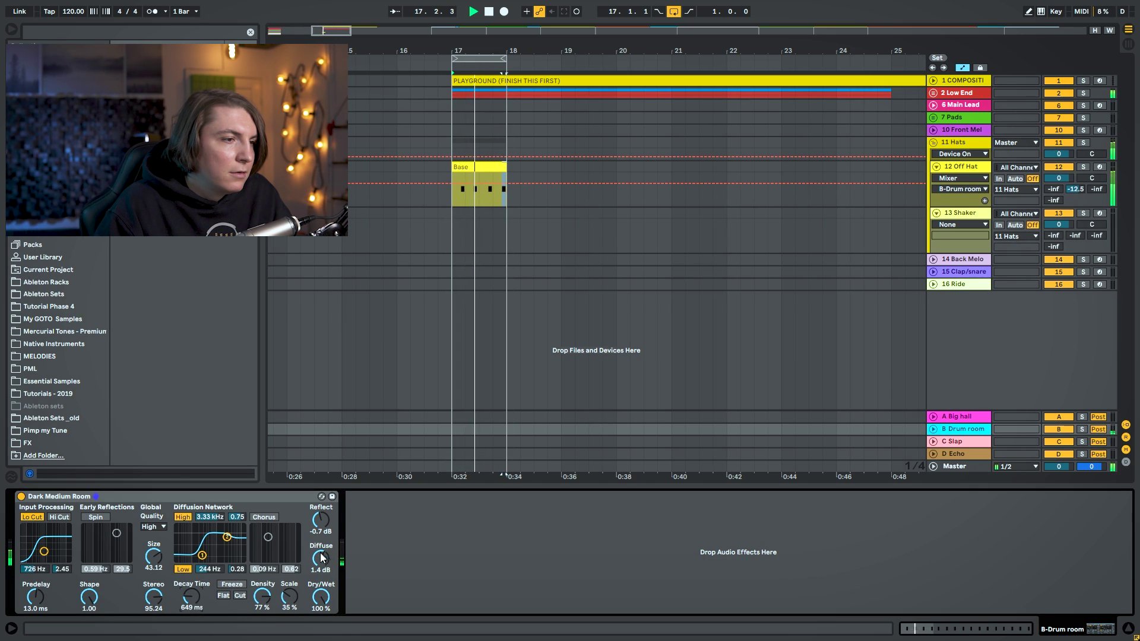
{"action": "key", "text": "space"}
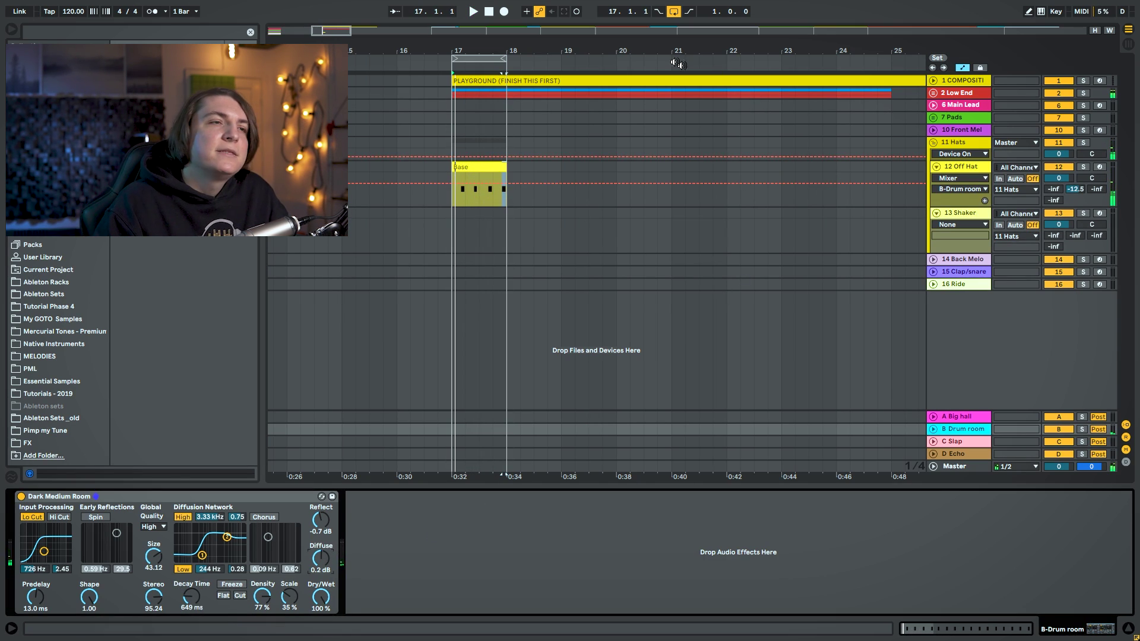
Lower the Off Hat track's volume to -3.3 dB and play the loop.
{"action": "left_click_drag", "start_coordinate": [485, 48], "coordinate": [496, 70]}
{"action": "left_click_drag", "start_coordinate": [1060, 178], "coordinate": [1060, 188]}
{"action": "key", "text": "space"}
Search the browser for "com" and add a Compressor after the Vocoder on the Off Hat track.
{"action": "left_click", "coordinate": [974, 168]}
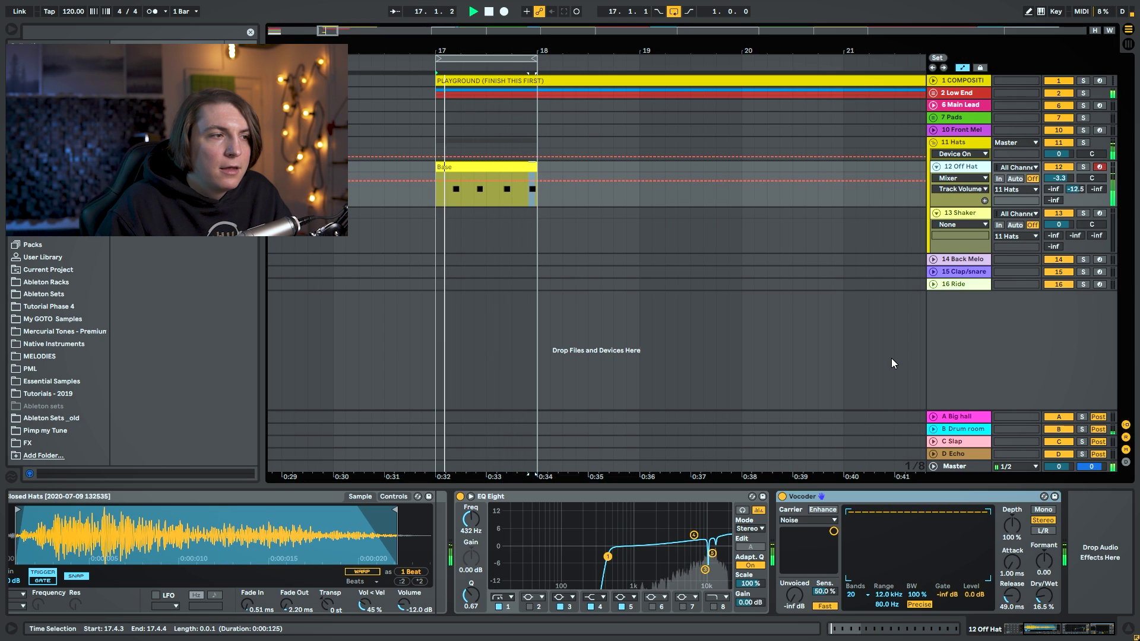
{"action": "key", "text": "space"}
{"action": "key", "text": "ctrl+f"}
{"action": "type", "text": "com"}
{"action": "left_click_drag", "start_coordinate": [156, 58], "coordinate": [1073, 547]}
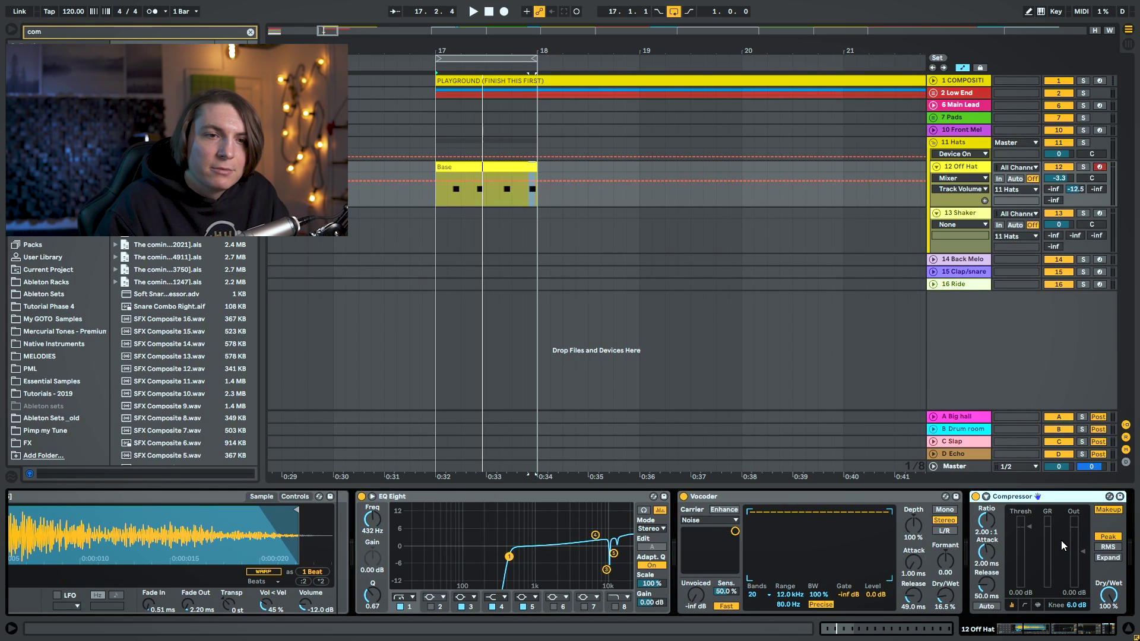
Set the Compressor to ratio 2.25:1, attack 1.06 ms, release 27.7 ms and threshold -13.4 dB with Makeup off, and compare it bypassed.
{"action": "left_click_drag", "start_coordinate": [986, 520], "coordinate": [987, 593]}
{"action": "left_click", "coordinate": [1101, 512]}
{"action": "key", "text": "space"}
{"action": "left_click", "coordinate": [975, 497]}
{"action": "left_click", "coordinate": [976, 497]}
{"action": "key", "text": "space"}
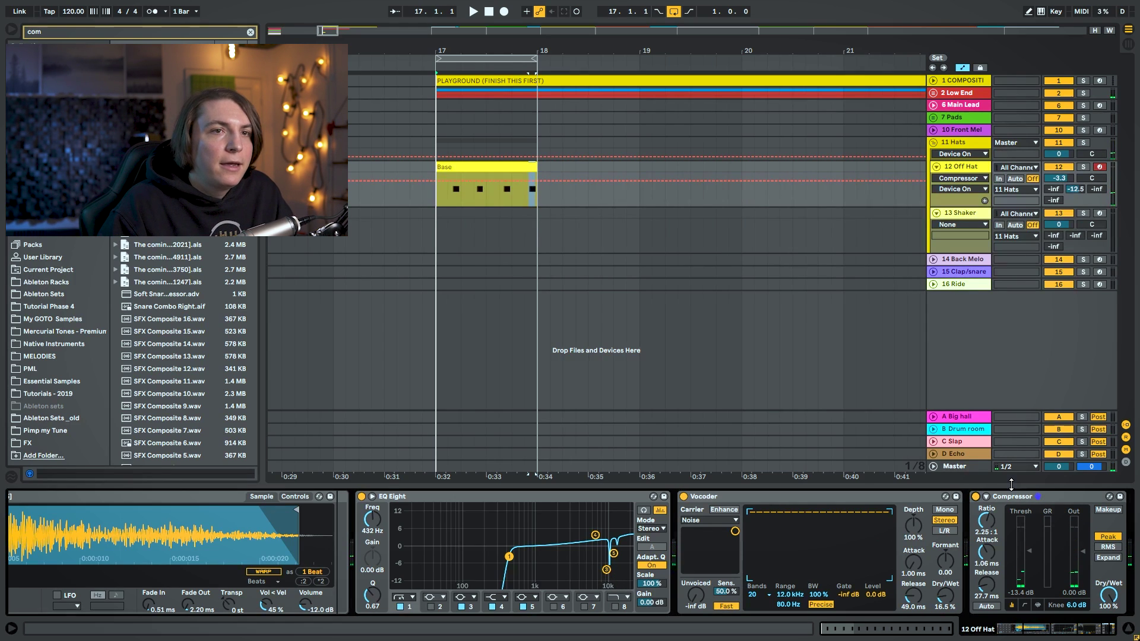
Copy the one-bar Base clip at bar 17 from the Off Hat track to the Shaker track.
{"action": "left_click", "coordinate": [975, 213]}
{"action": "left_click_drag", "start_coordinate": [509, 49], "coordinate": [474, 50]}
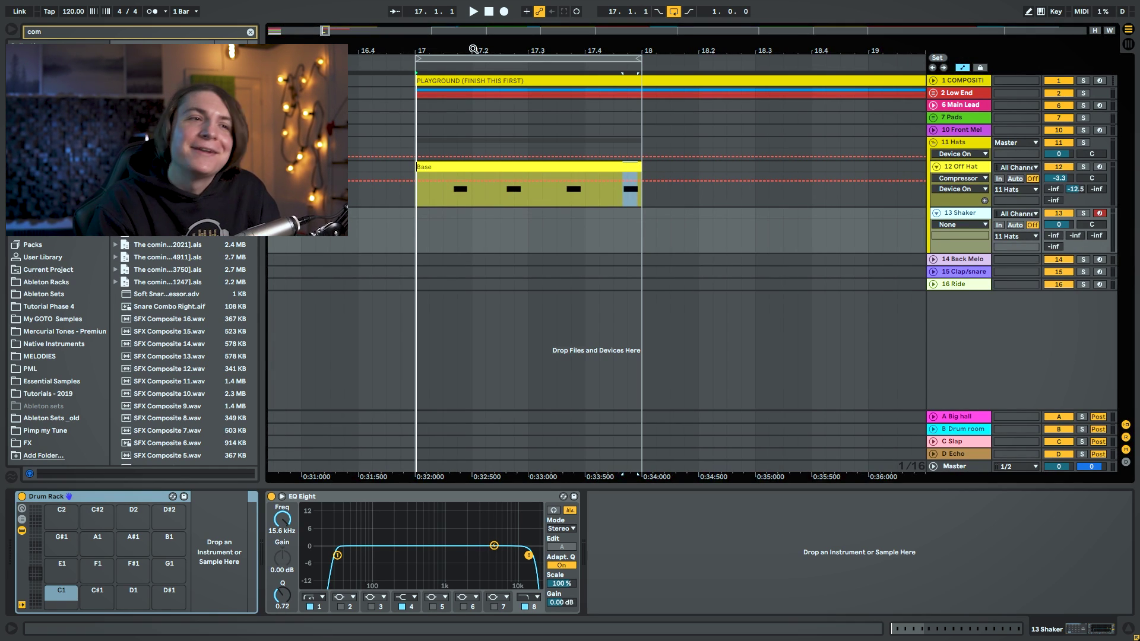
{"action": "left_click_drag", "start_coordinate": [485, 39], "coordinate": [669, 38]}
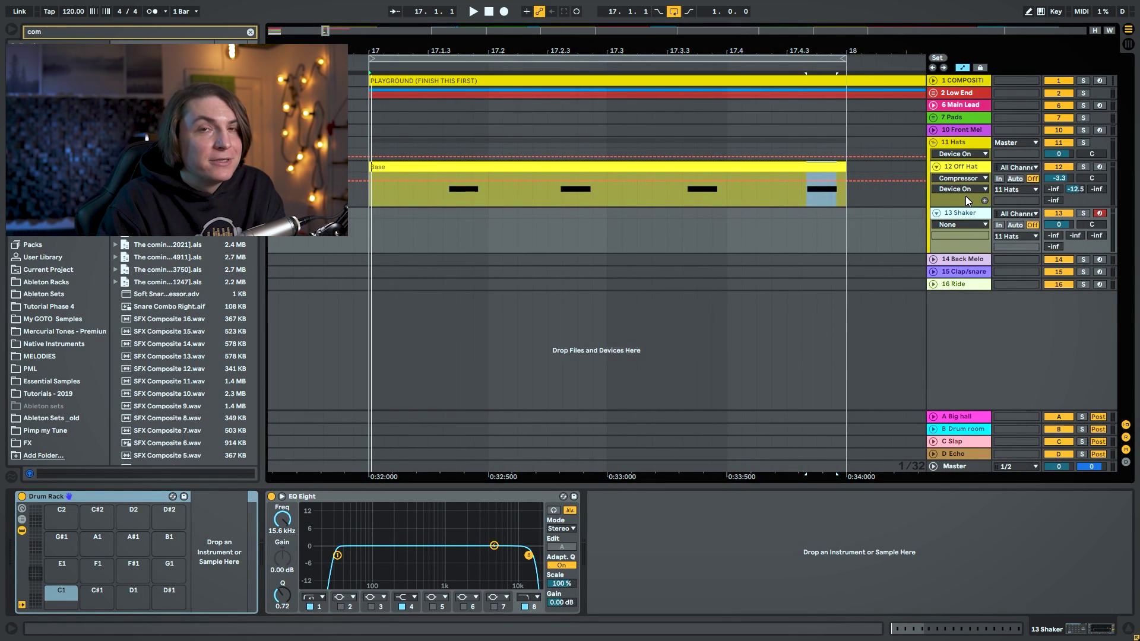
{"action": "left_click_drag", "start_coordinate": [520, 55], "coordinate": [510, 50]}
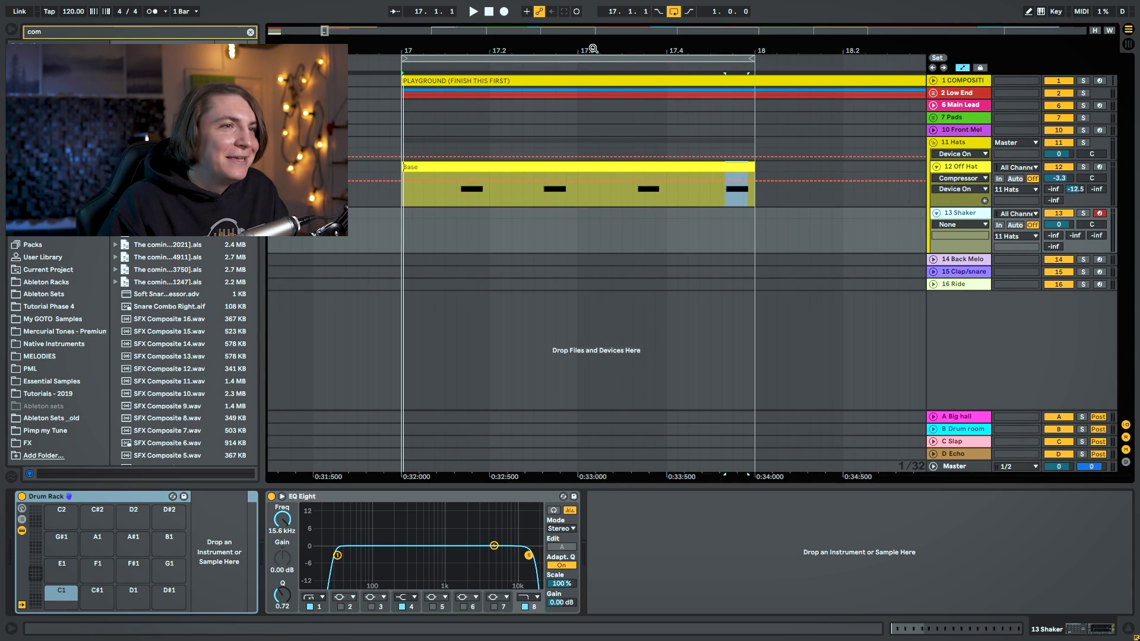
{"action": "left_click_drag", "start_coordinate": [603, 168], "coordinate": [624, 224]}
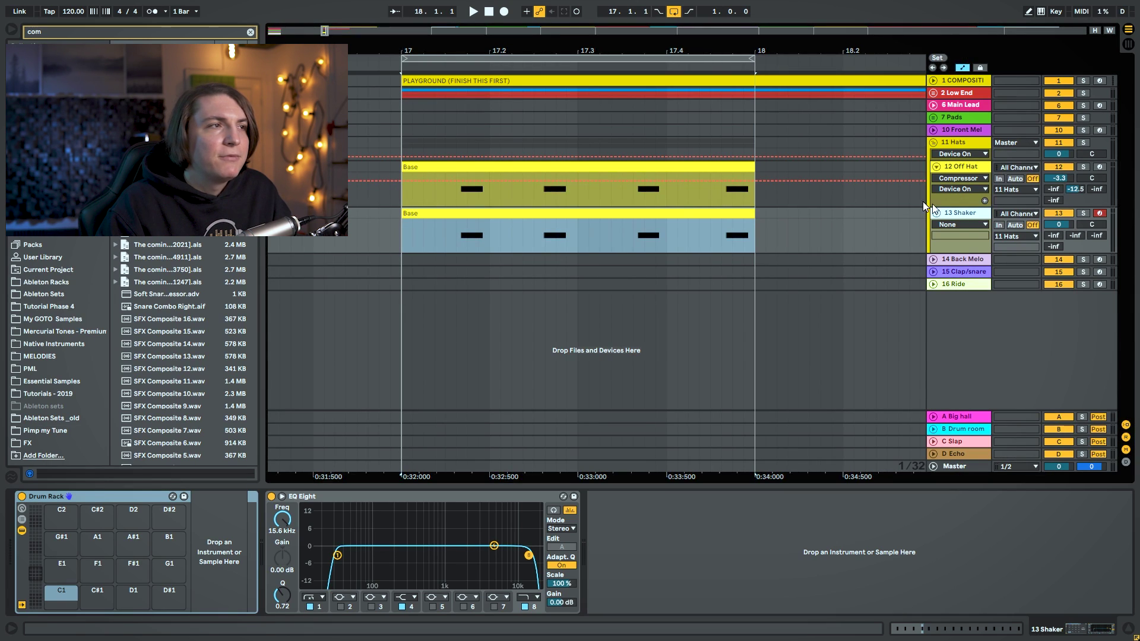
Search the browser for "dark shake" and load the Dark shakers sample onto the C1 pad of the Shaker's Drum Rack.
{"action": "key", "text": "ctrl+f"}
{"action": "type", "text": "dark shake"}
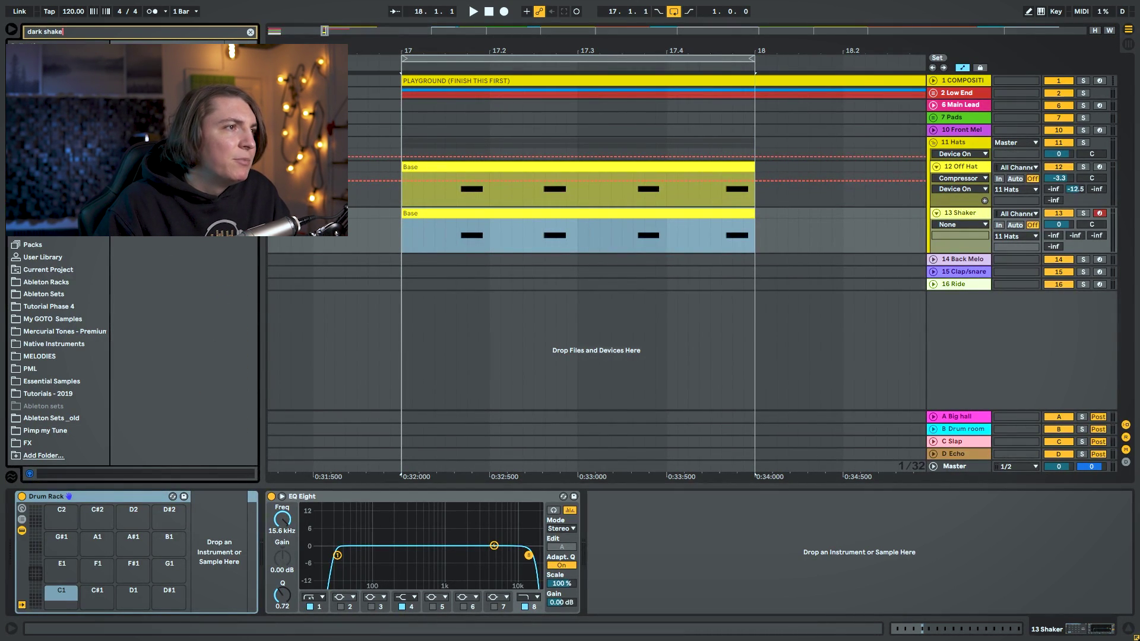
{"action": "key", "text": "Down"}
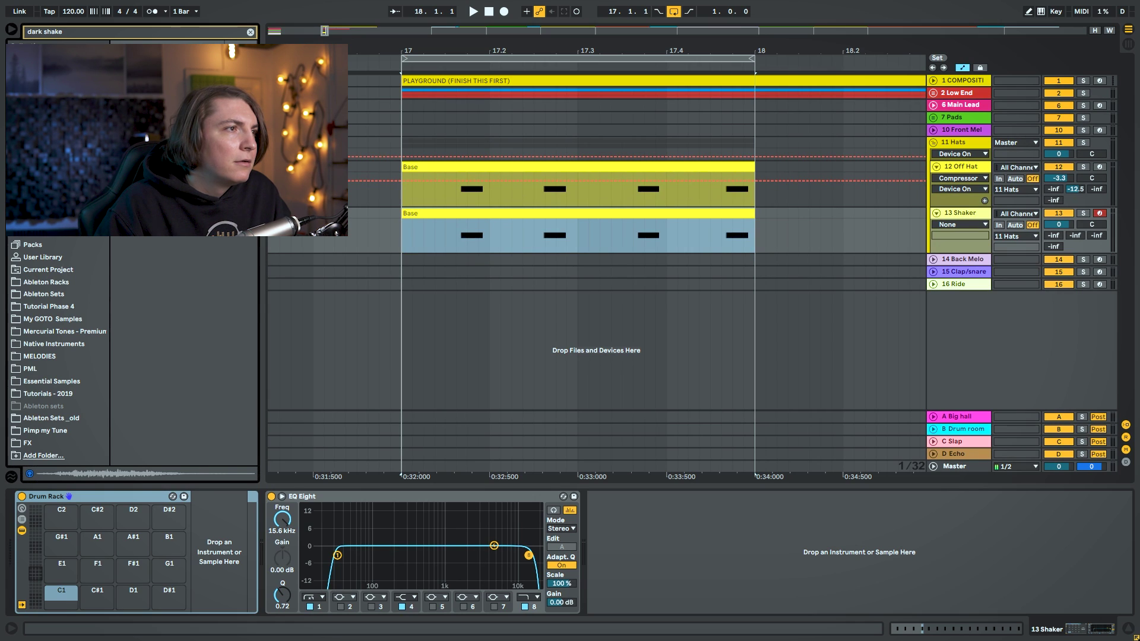
{"action": "left_click_drag", "start_coordinate": [205, 344], "coordinate": [60, 599]}
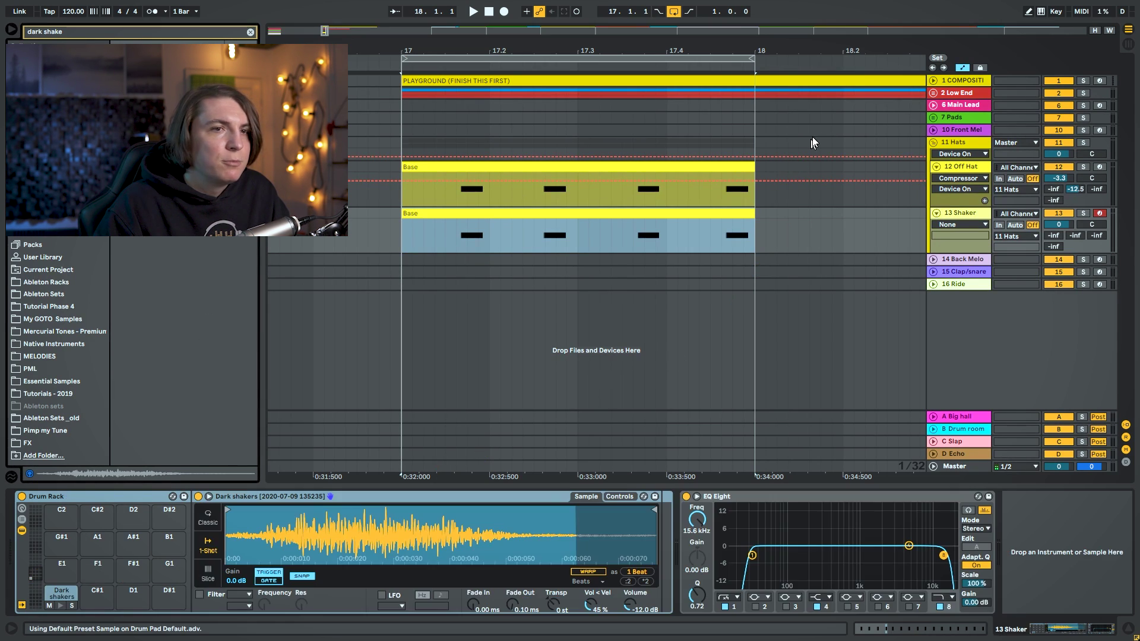
Solo the Shaker track, transpose the Dark shakers sample by +5 st and audition the loop.
{"action": "left_click", "coordinate": [1084, 214]}
{"action": "key", "text": "space"}
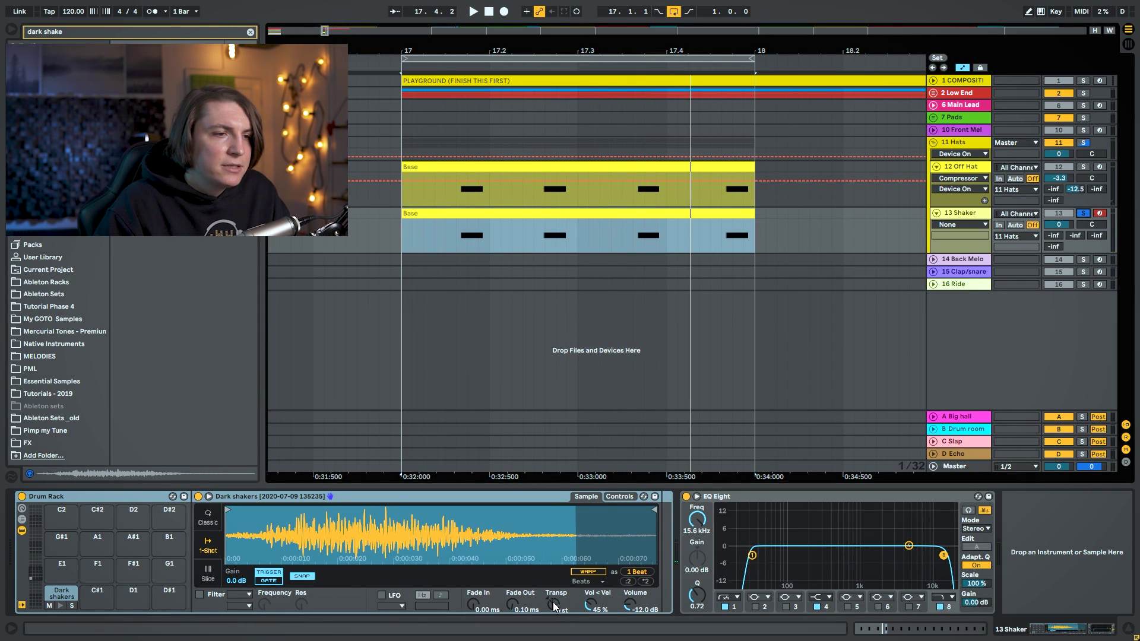
{"action": "left_click_drag", "start_coordinate": [556, 604], "coordinate": [557, 602]}
{"action": "key", "text": "space"}
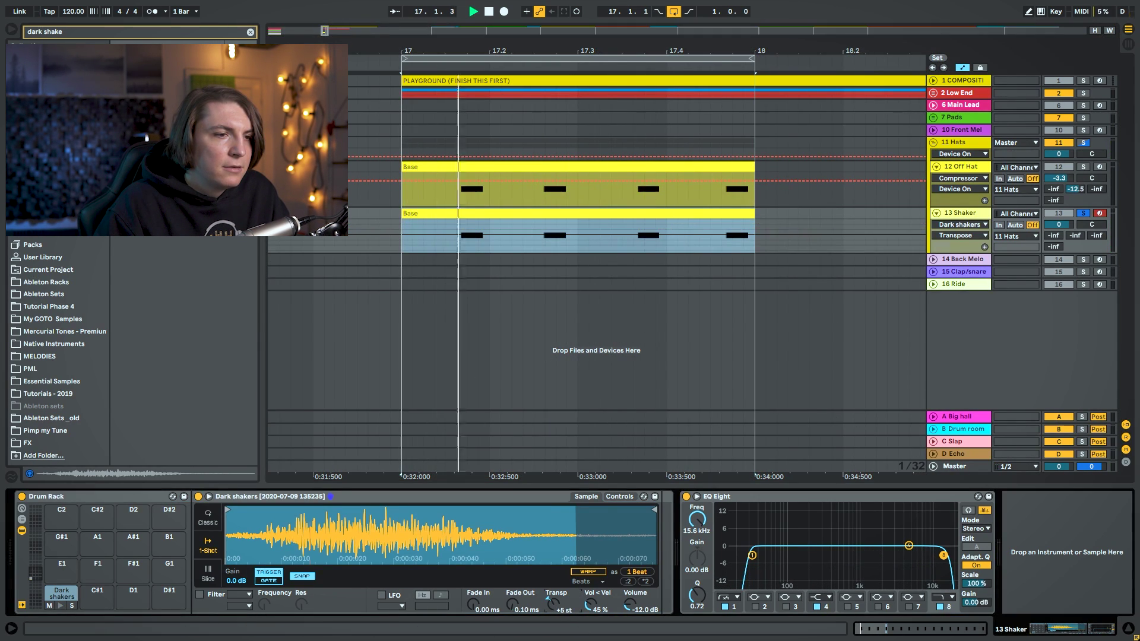
{"action": "key", "text": "space"}
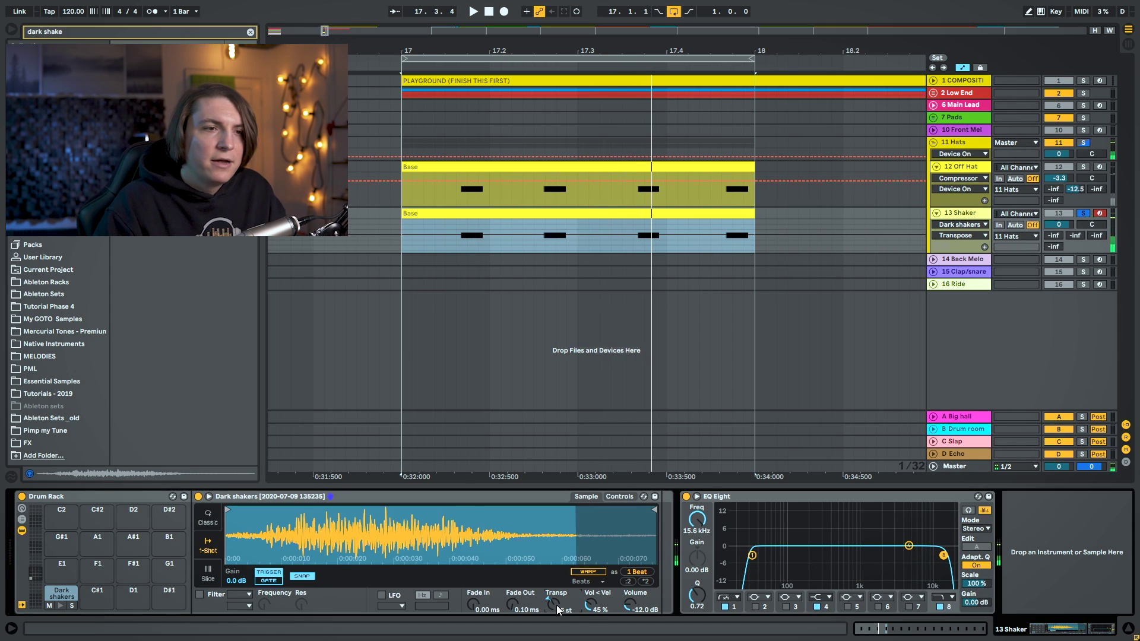
Set the Shaker EQ Eight's low cut to 375 Hz, disable band 8, and lower the track volume to -1.1 dB.
{"action": "left_click_drag", "start_coordinate": [752, 557], "coordinate": [829, 557]}
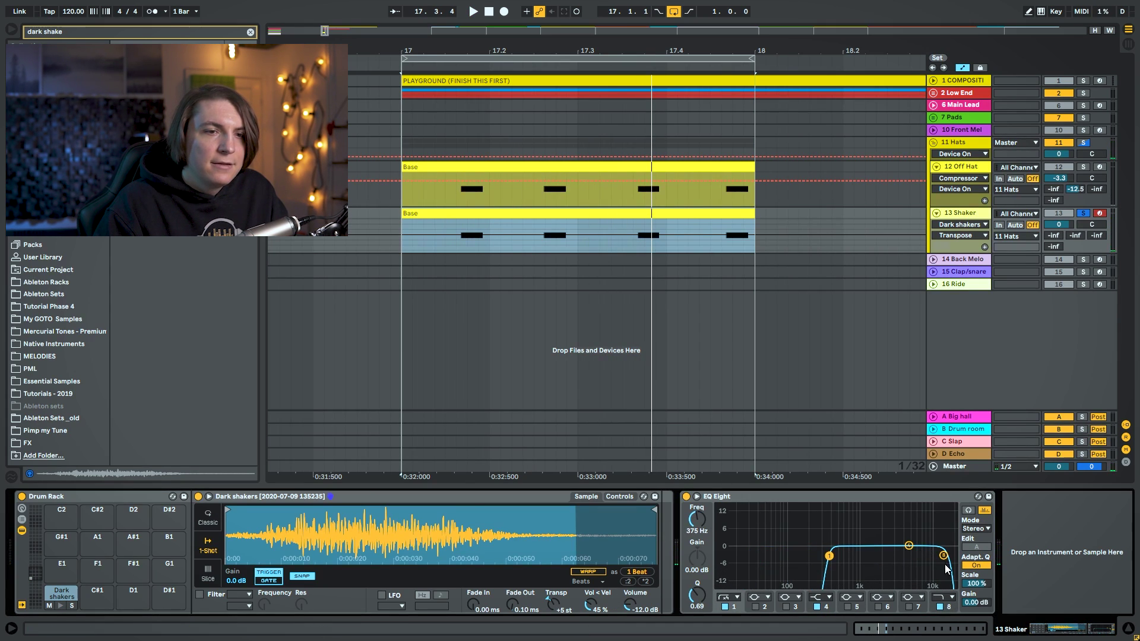
{"action": "left_click", "coordinate": [939, 607]}
{"action": "key", "text": "space"}
{"action": "key", "text": "space"}
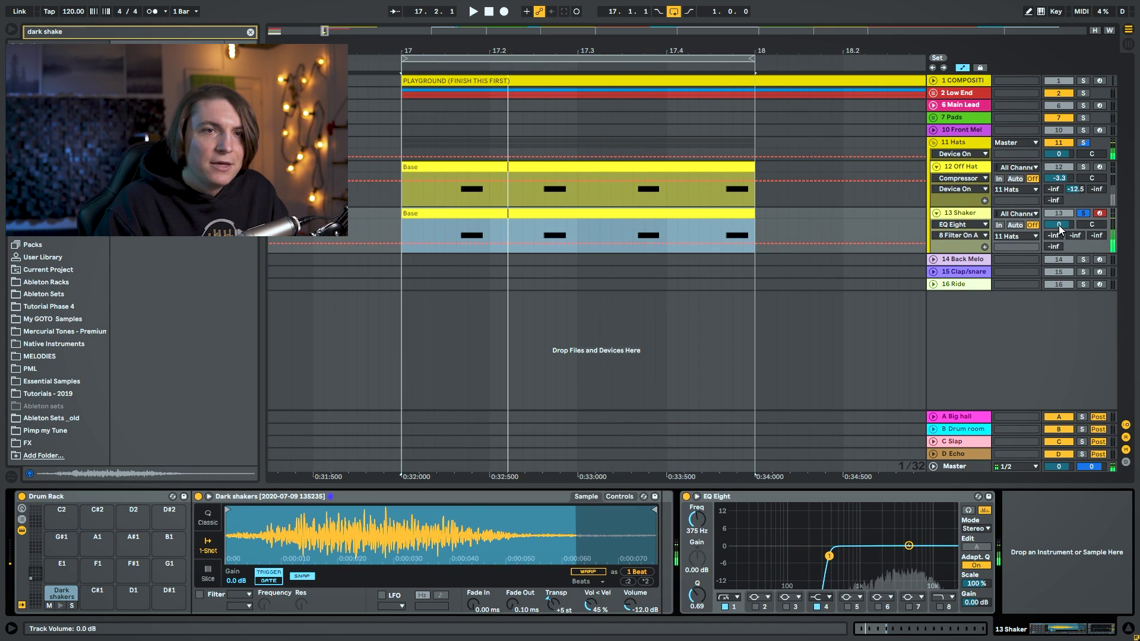
{"action": "left_click_drag", "start_coordinate": [1059, 225], "coordinate": [1059, 226]}
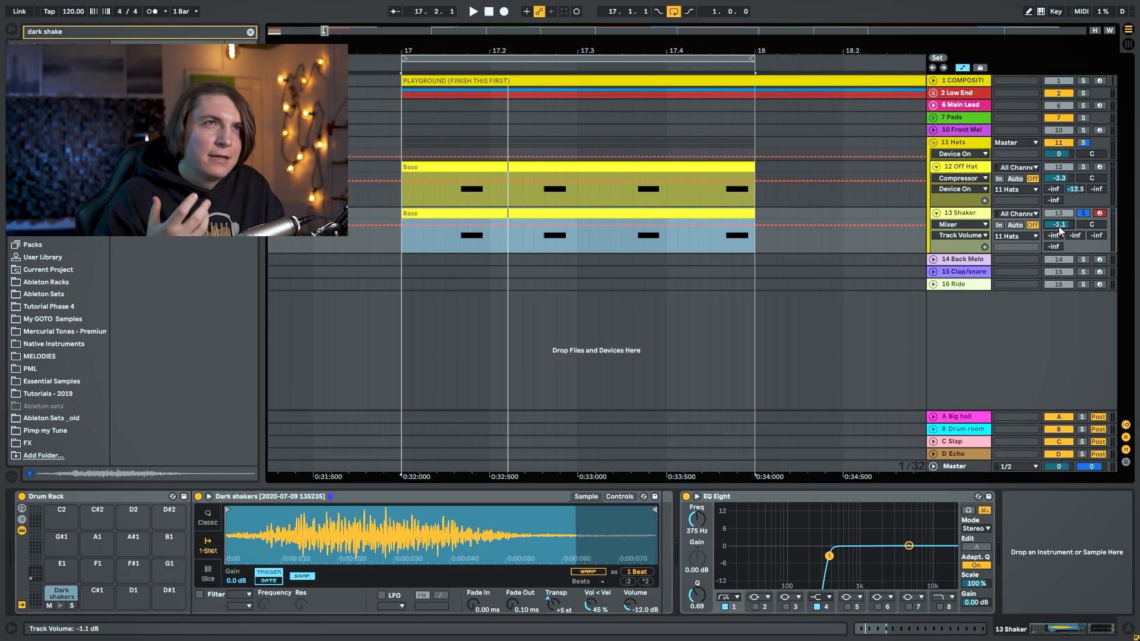
Search the browser for "chorus" and add a Chorus after the EQ Eight on the Shaker track.
{"action": "key", "text": "ctrl+f"}
{"action": "type", "text": "chorus"}
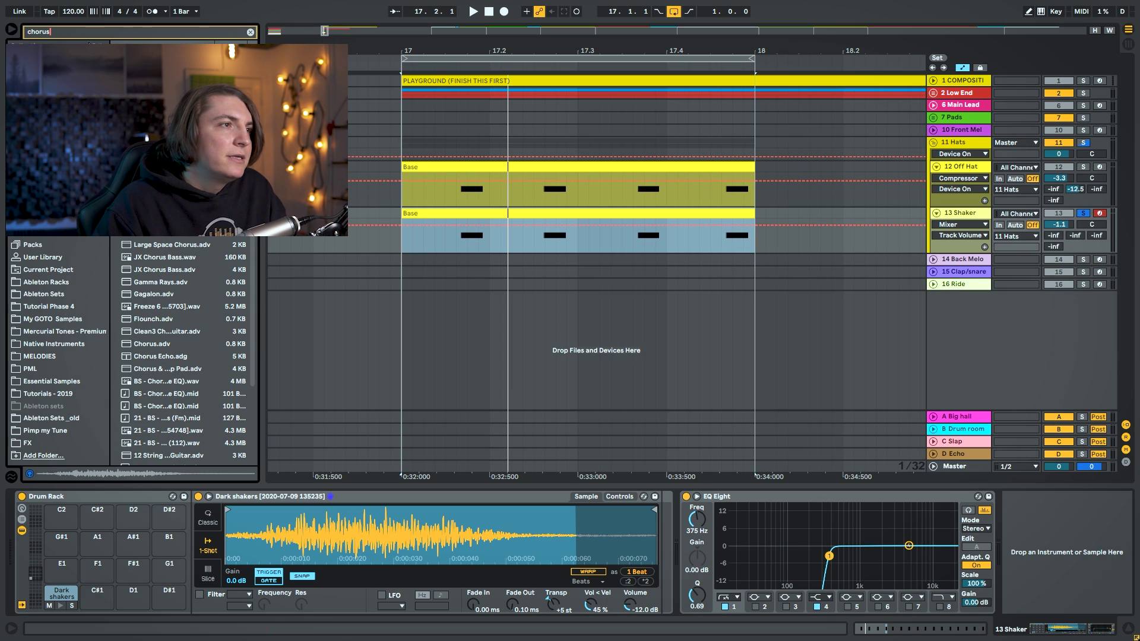
{"action": "left_click_drag", "start_coordinate": [155, 72], "coordinate": [987, 552]}
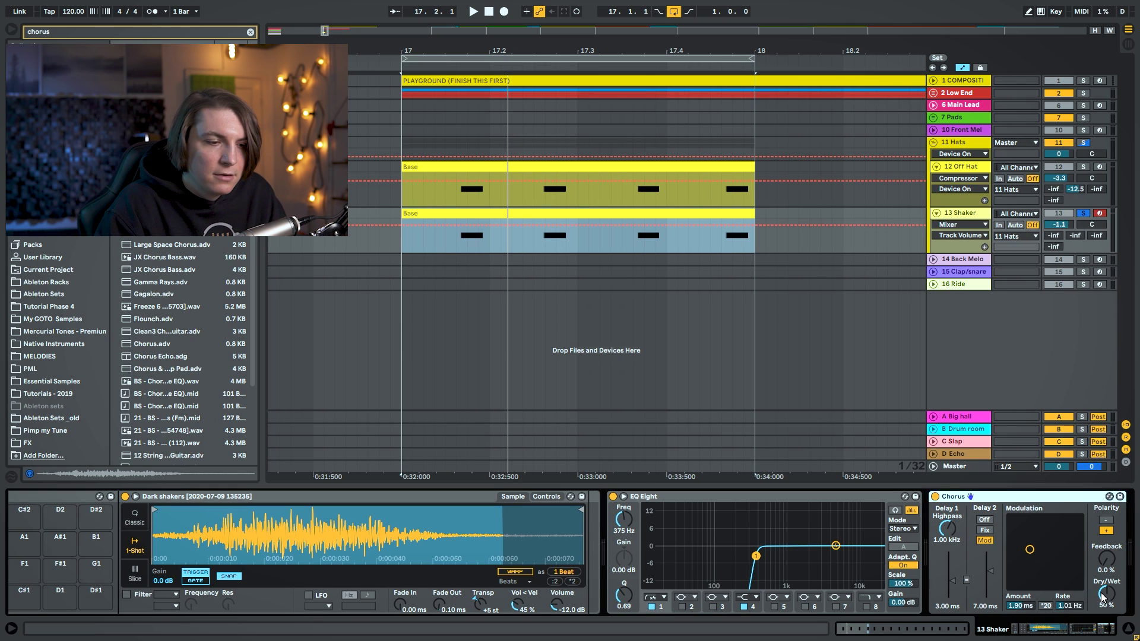
Set the Chorus to highpass 834 Hz, amount 4.08 ms, rate 4.65 Hz and dry/wet 82%, and lower the Shaker volume to -4.3 dB.
{"action": "key", "text": "space"}
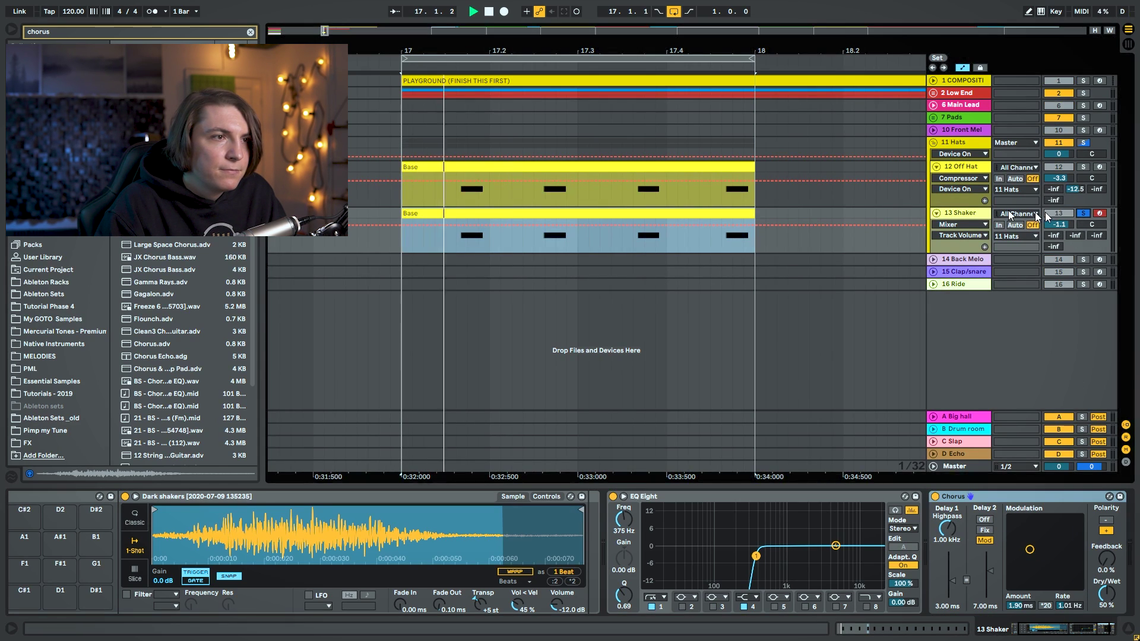
{"action": "left_click_drag", "start_coordinate": [950, 526], "coordinate": [950, 522]}
{"action": "left_click_drag", "start_coordinate": [1029, 550], "coordinate": [1064, 524]}
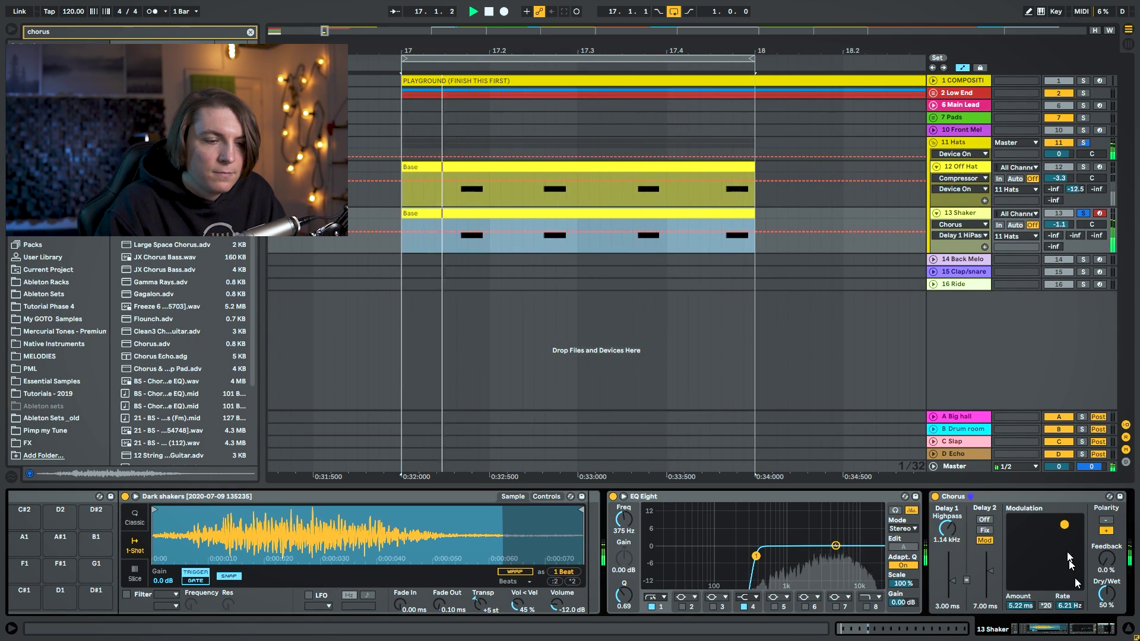
{"action": "left_click_drag", "start_coordinate": [1107, 594], "coordinate": [1106, 574]}
{"action": "left_click_drag", "start_coordinate": [1065, 524], "coordinate": [1056, 531]}
{"action": "left_click_drag", "start_coordinate": [947, 530], "coordinate": [947, 535]}
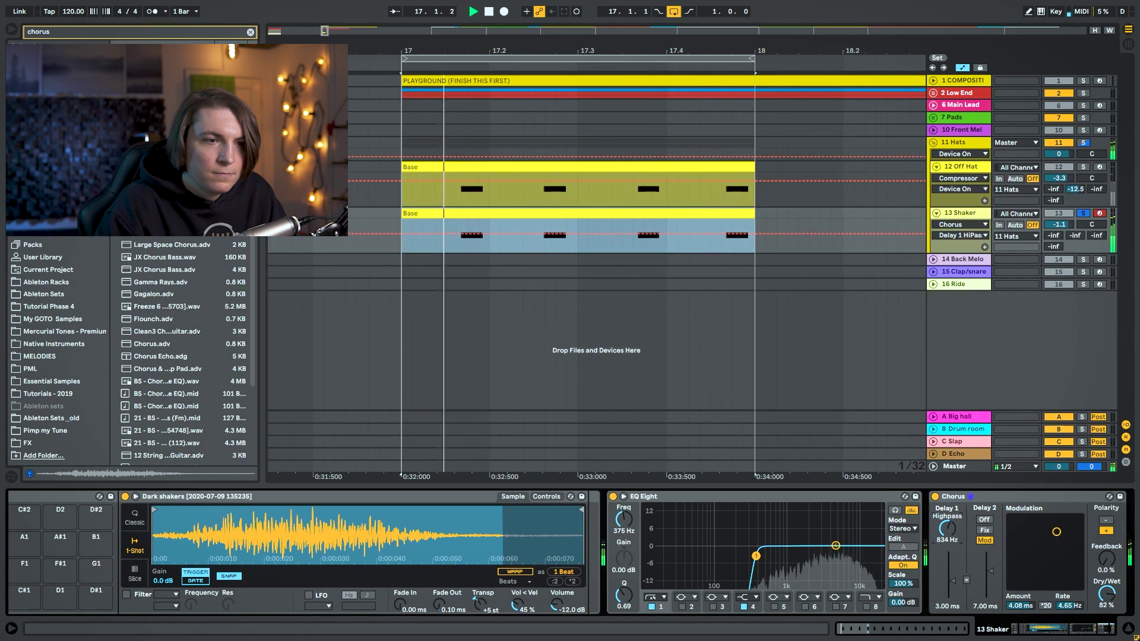
{"action": "key", "text": "space"}
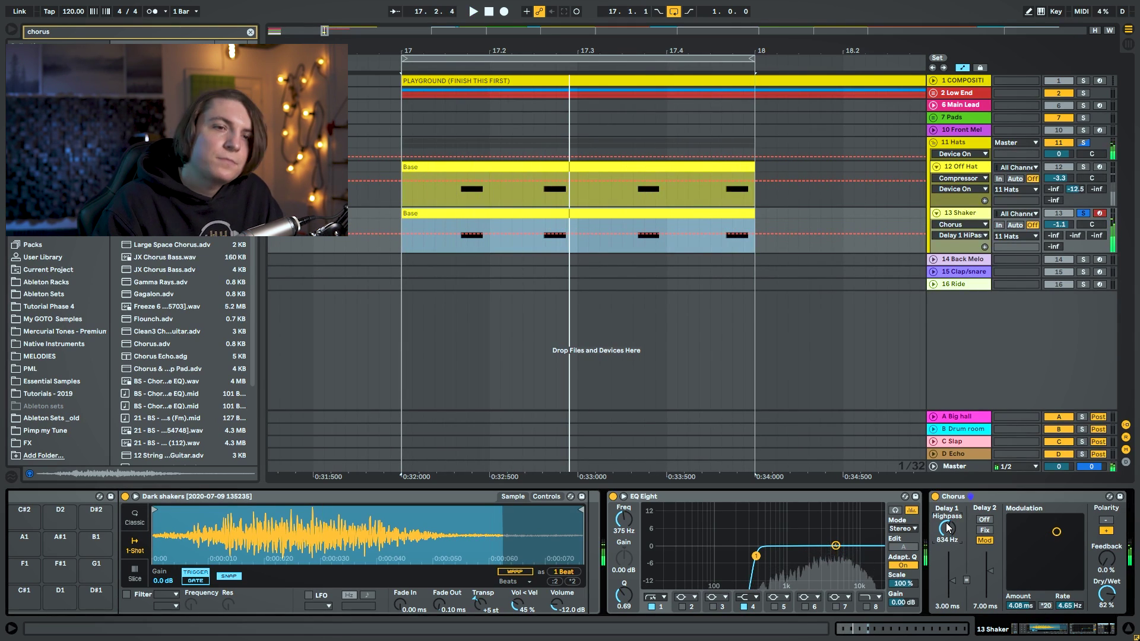
{"action": "left_click", "coordinate": [1060, 224]}
{"action": "left_click_drag", "start_coordinate": [1057, 225], "coordinate": [1057, 230]}
Search the browser for "vocode" and place a Vocoder between the EQ Eight and the Chorus on the Shaker track.
{"action": "key", "text": "ctrl+f"}
{"action": "type", "text": "vocoer"}
{"action": "left_click_drag", "start_coordinate": [1063, 633], "coordinate": [1072, 635]}
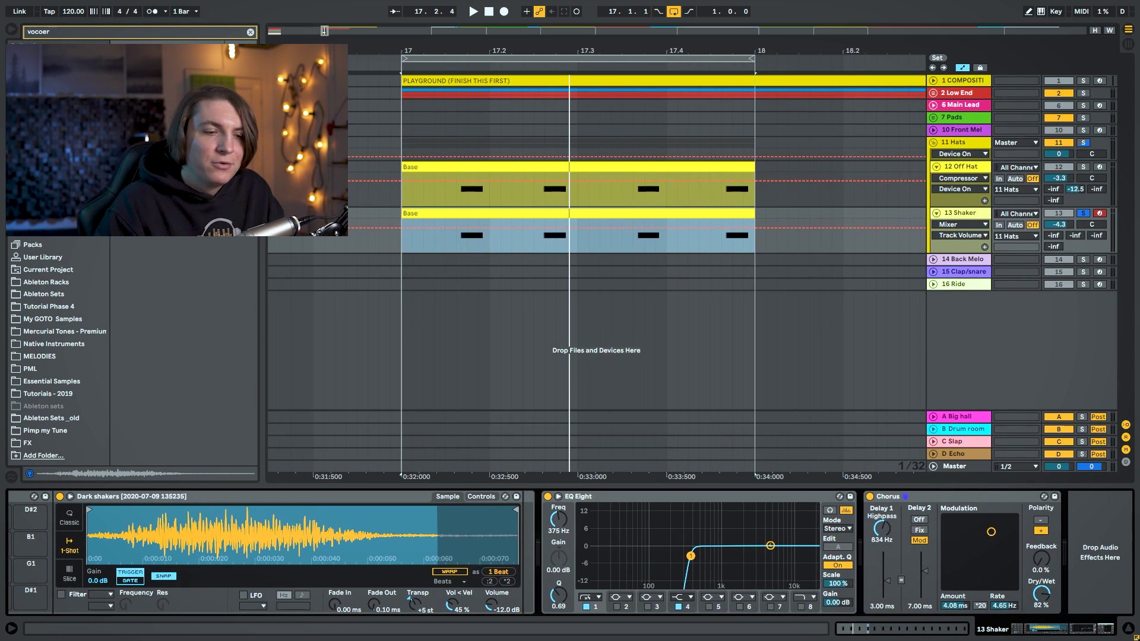
{"action": "left_click", "coordinate": [73, 30]}
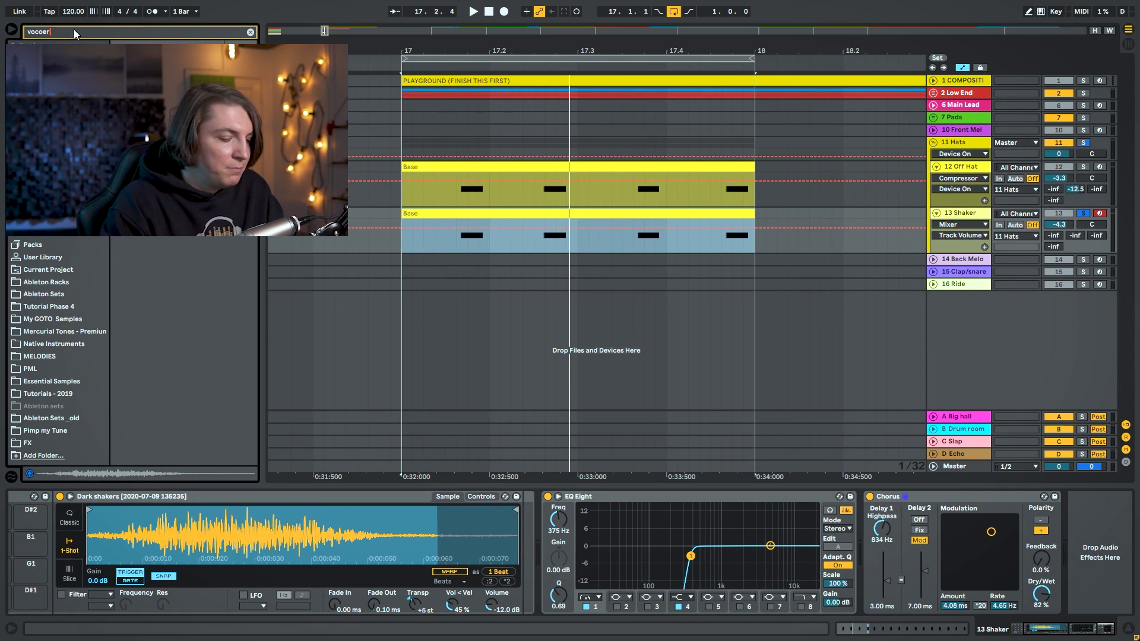
{"action": "double_click", "coordinate": [148, 58]}
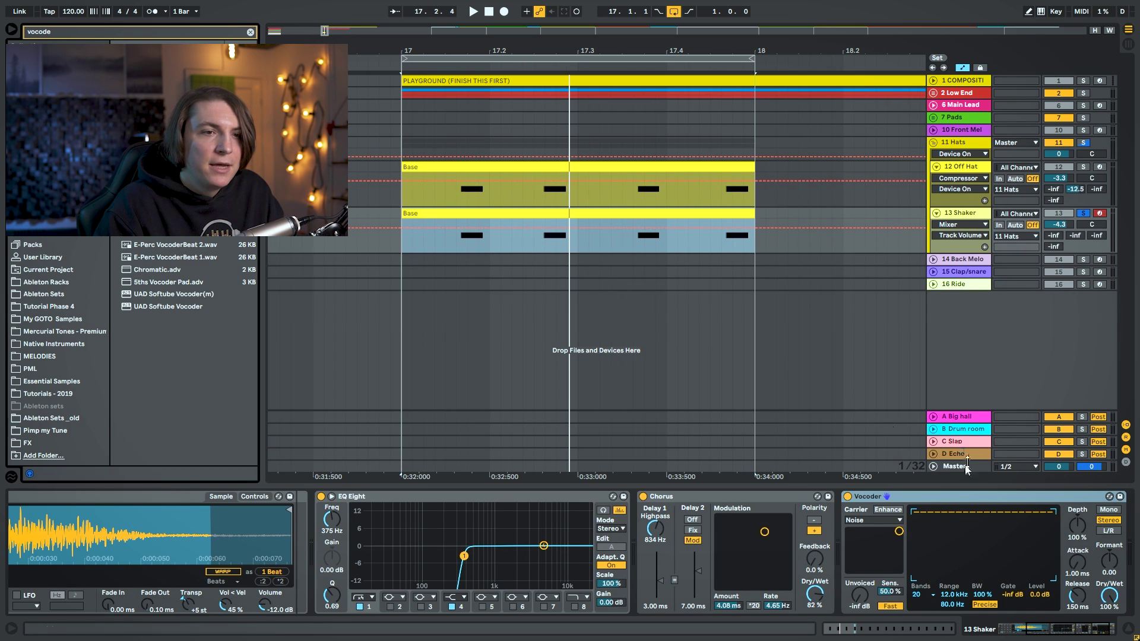
{"action": "left_click_drag", "start_coordinate": [936, 497], "coordinate": [664, 512]}
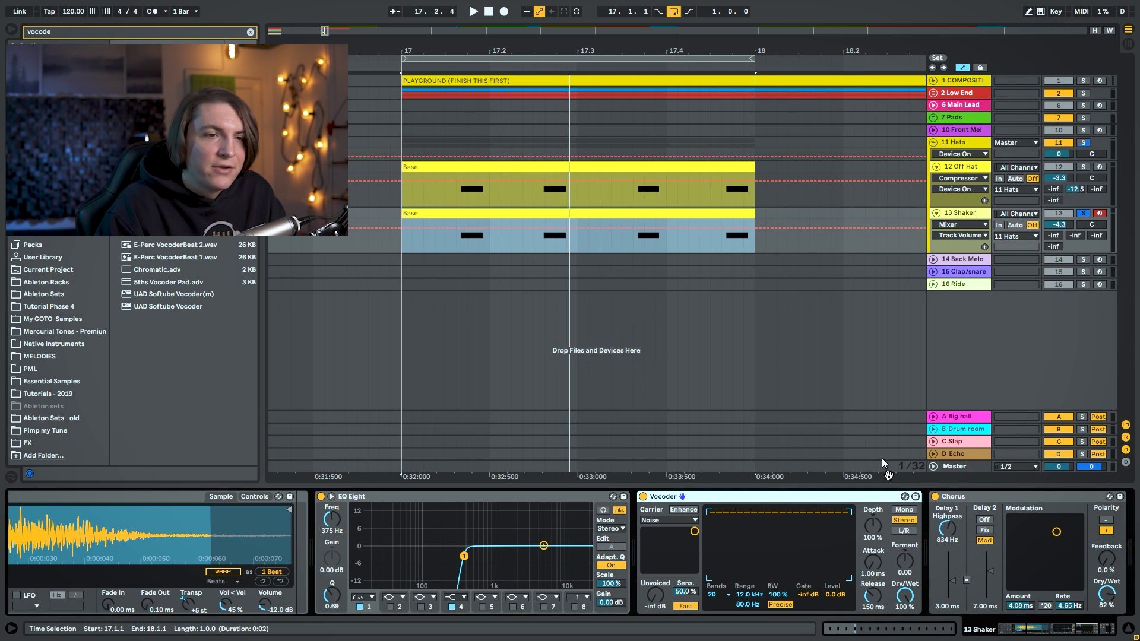
While the loop plays, set the Vocoder to dry/wet 76%, depth 125%, formant 1.69 and release 127 ms.
{"action": "key", "text": "space"}
{"action": "left_click_drag", "start_coordinate": [905, 595], "coordinate": [905, 617]}
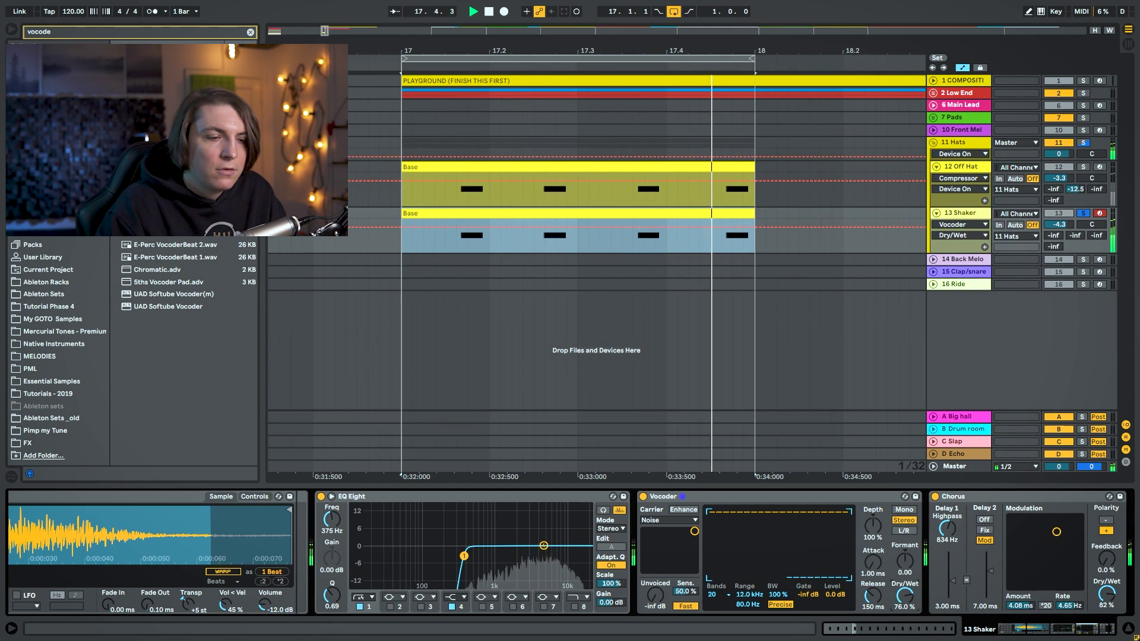
{"action": "left_click_drag", "start_coordinate": [872, 525], "coordinate": [873, 510]}
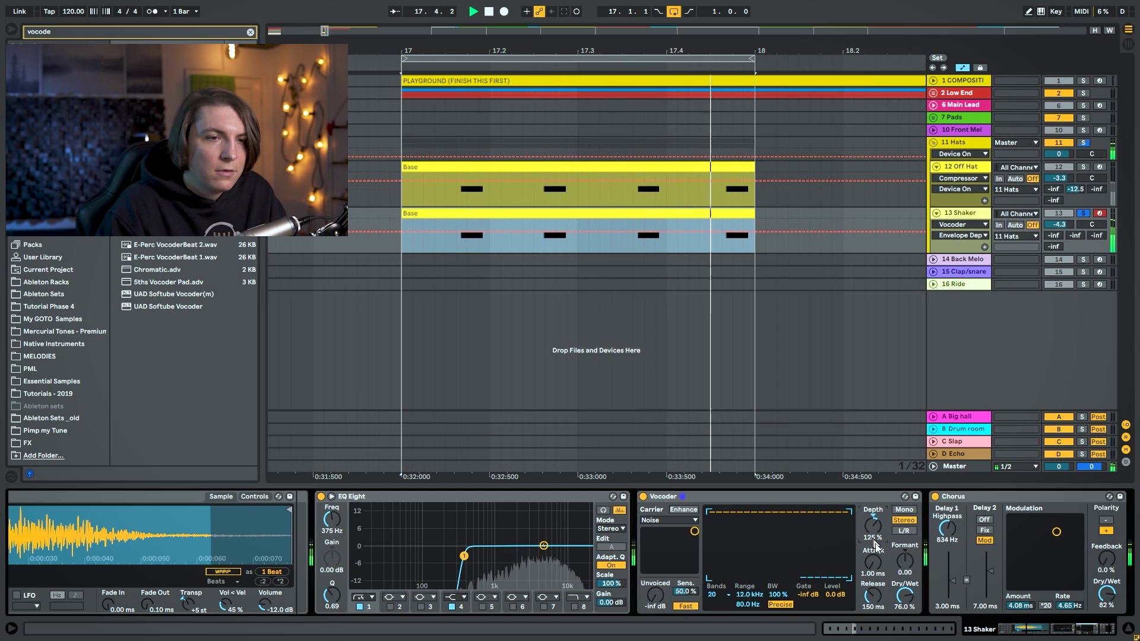
{"action": "left_click_drag", "start_coordinate": [905, 561], "coordinate": [873, 600]}
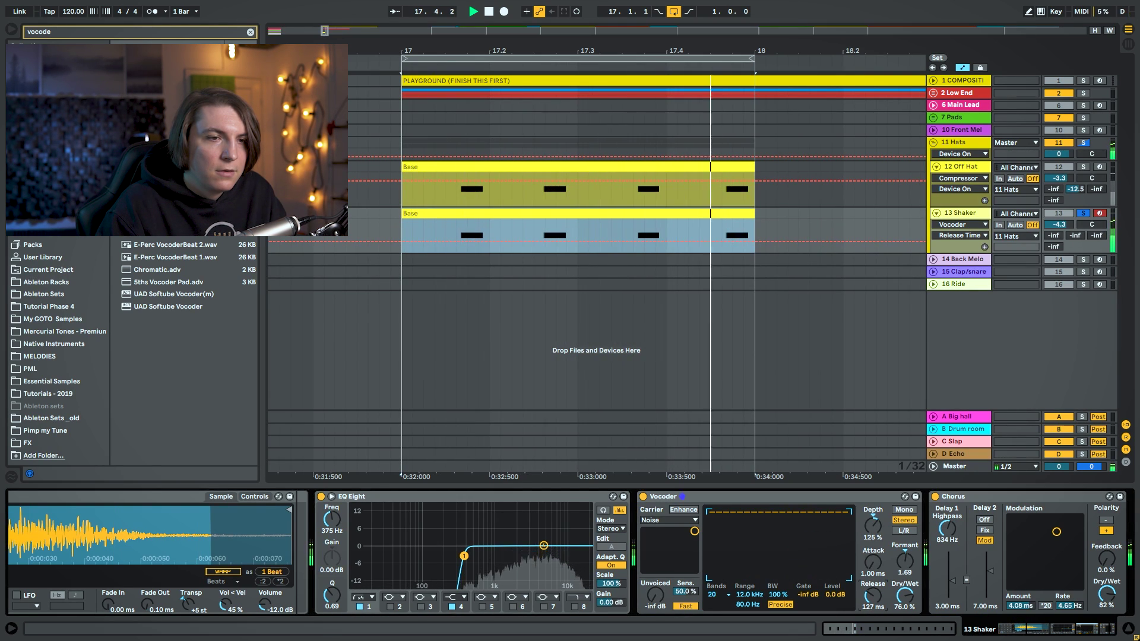
{"action": "key", "text": "space"}
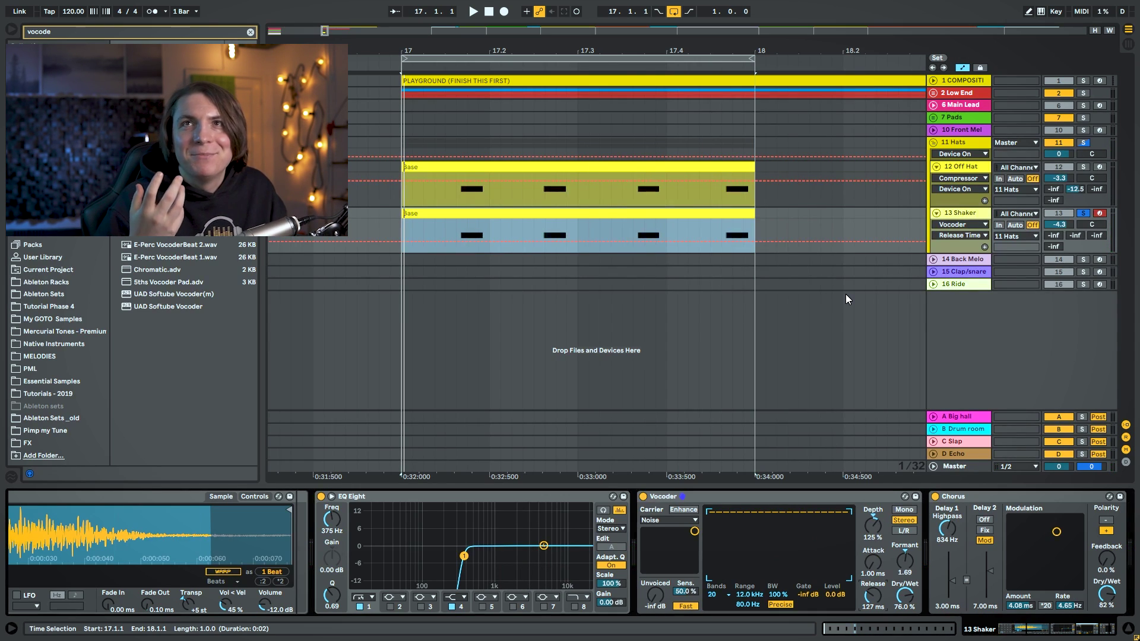
Search the browser for "delay" and add a Delay after the Chorus on the Shaker track.
{"action": "left_click_drag", "start_coordinate": [673, 44], "coordinate": [673, 25]}
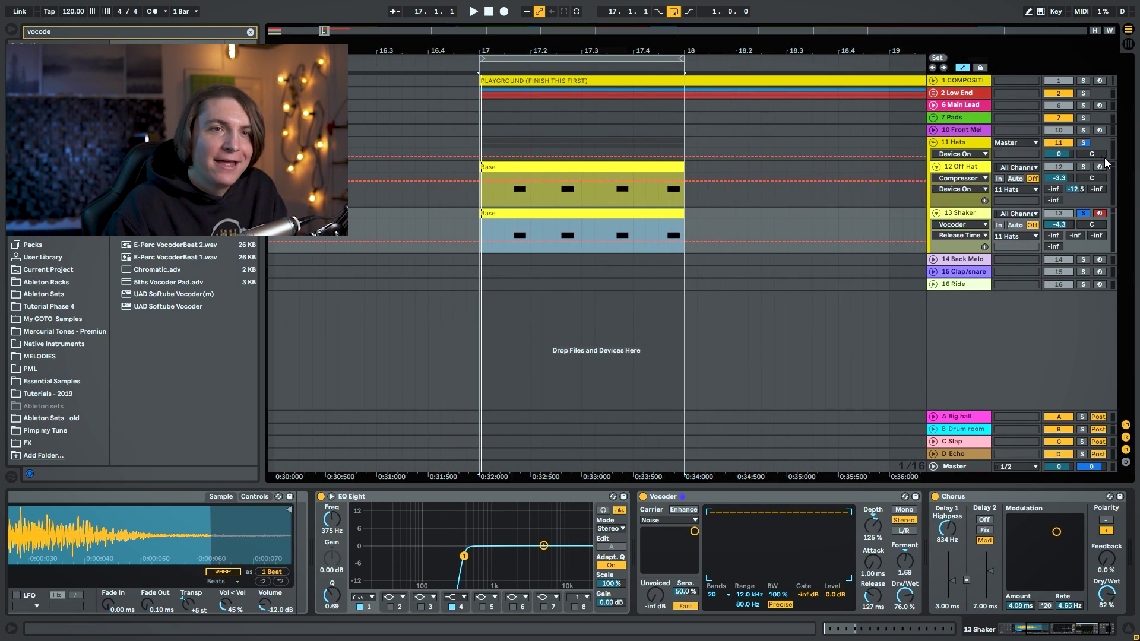
{"action": "left_click", "coordinate": [1081, 634]}
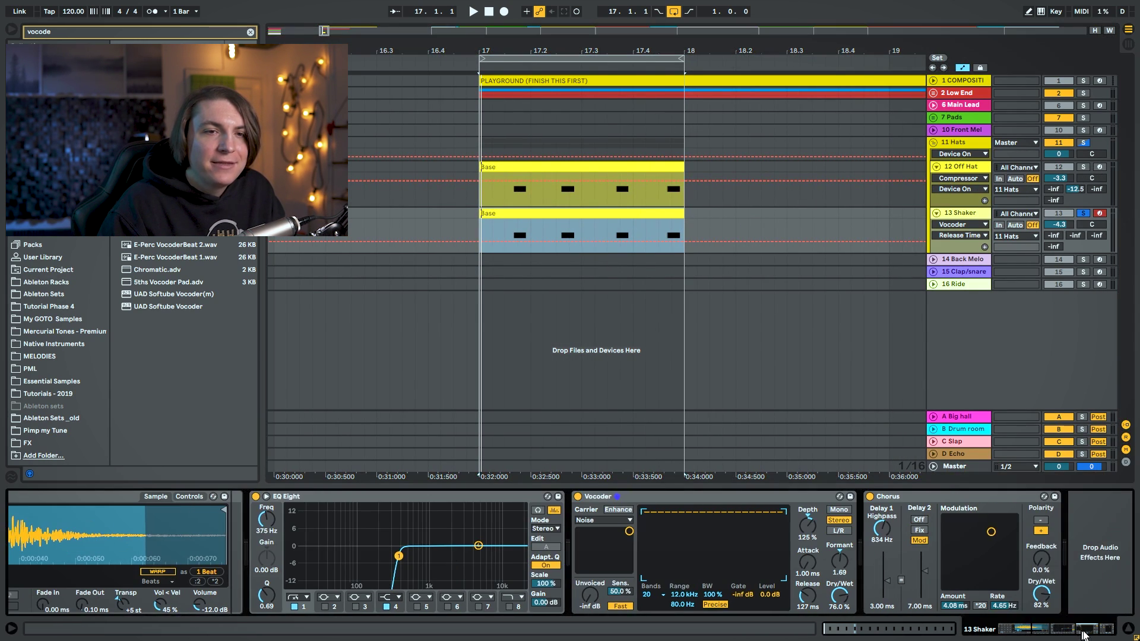
{"action": "key", "text": "ctrl+f"}
{"action": "type", "text": "delay"}
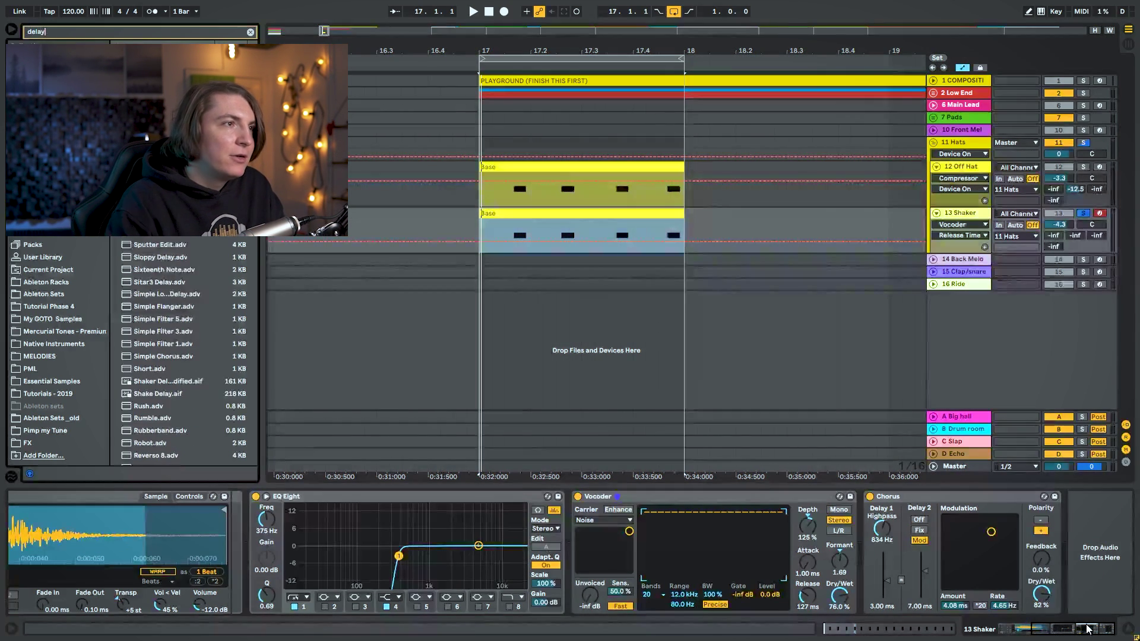
{"action": "left_click_drag", "start_coordinate": [145, 107], "coordinate": [1040, 555]}
Switch both Delay channels from Sync to Time, unlink them and set the left time to 1.00 ms.
{"action": "left_click", "coordinate": [911, 518]}
{"action": "left_click", "coordinate": [950, 519]}
{"action": "left_click", "coordinate": [950, 519]}
{"action": "left_click", "coordinate": [927, 544]}
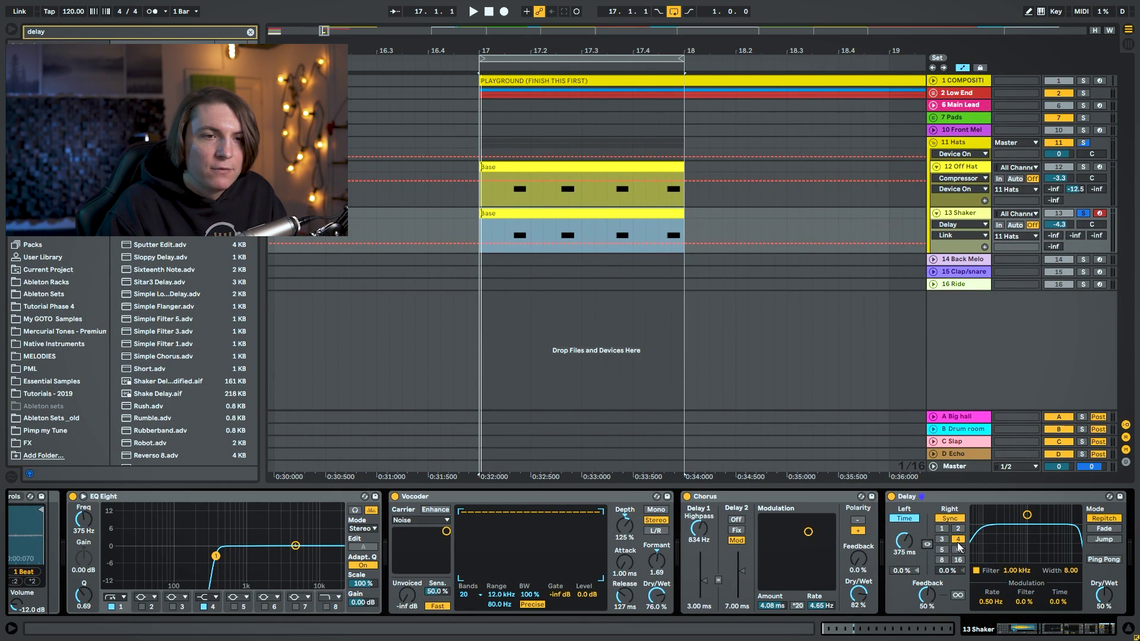
{"action": "left_click", "coordinate": [926, 544]}
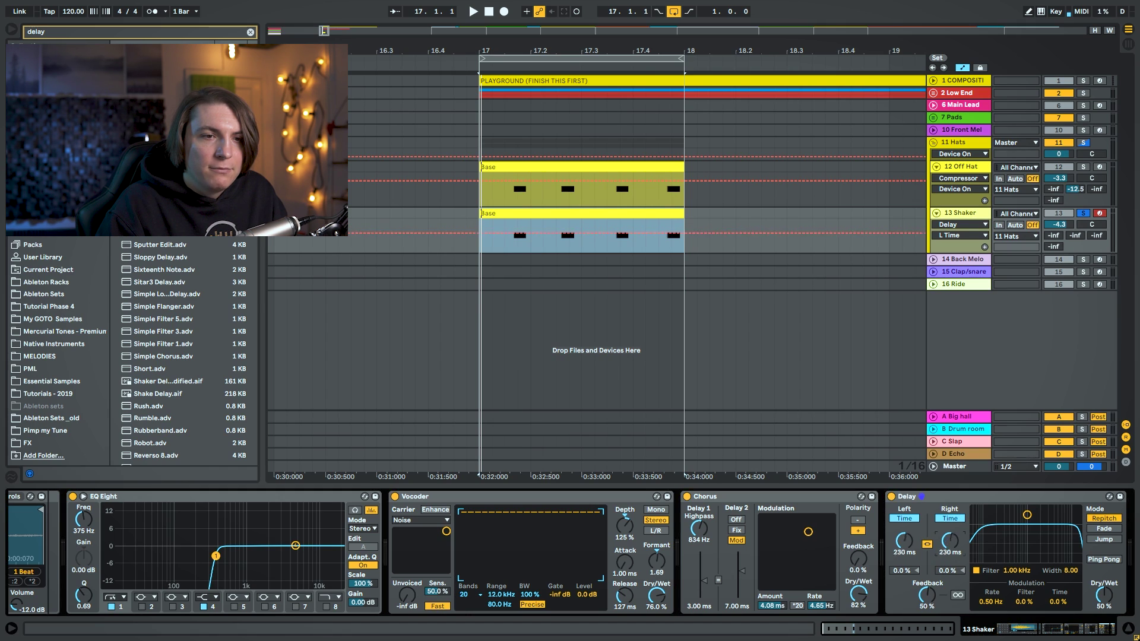
{"action": "left_click", "coordinate": [927, 544]}
{"action": "left_click", "coordinate": [950, 518]}
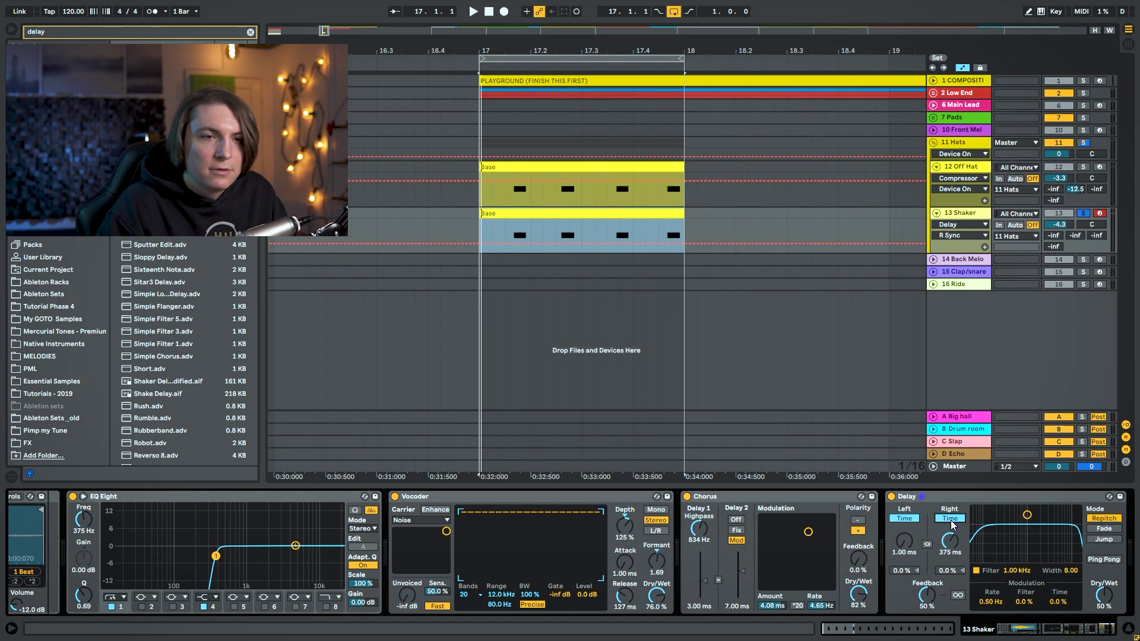
Enable Ping Pong on the Delay, set right time 11.9 ms, filter width 7.88 and dry/wet 15%, and audition the loop.
{"action": "left_click_drag", "start_coordinate": [1105, 596], "coordinate": [1105, 564]}
{"action": "left_click", "coordinate": [1104, 561]}
{"action": "left_click_drag", "start_coordinate": [950, 540], "coordinate": [950, 543]}
{"action": "key", "text": "space"}
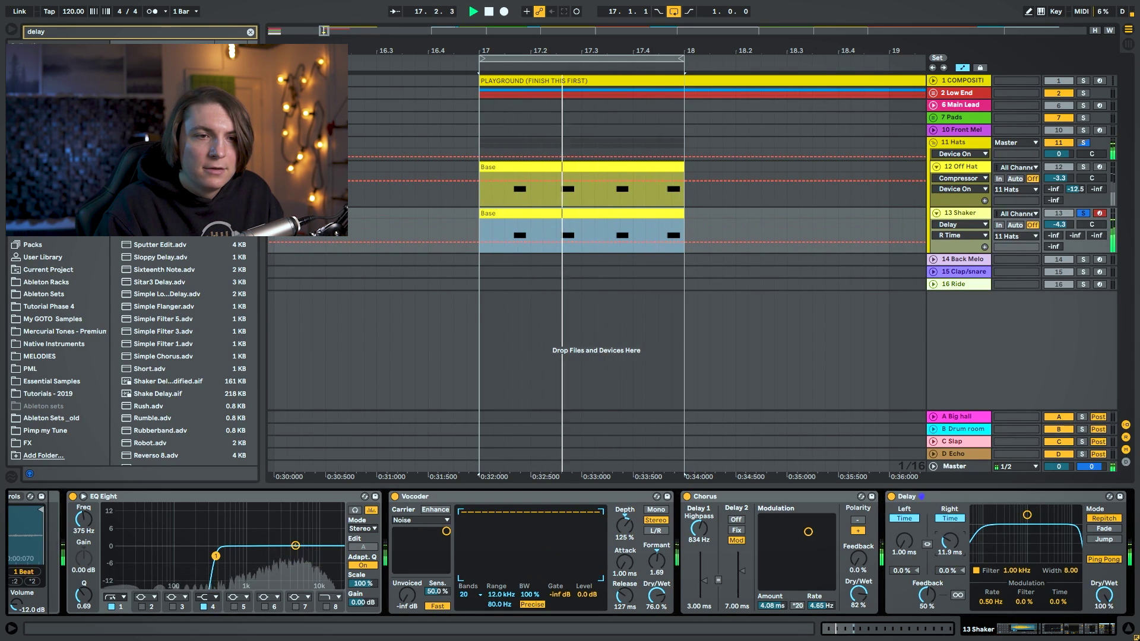
{"action": "key", "text": "space"}
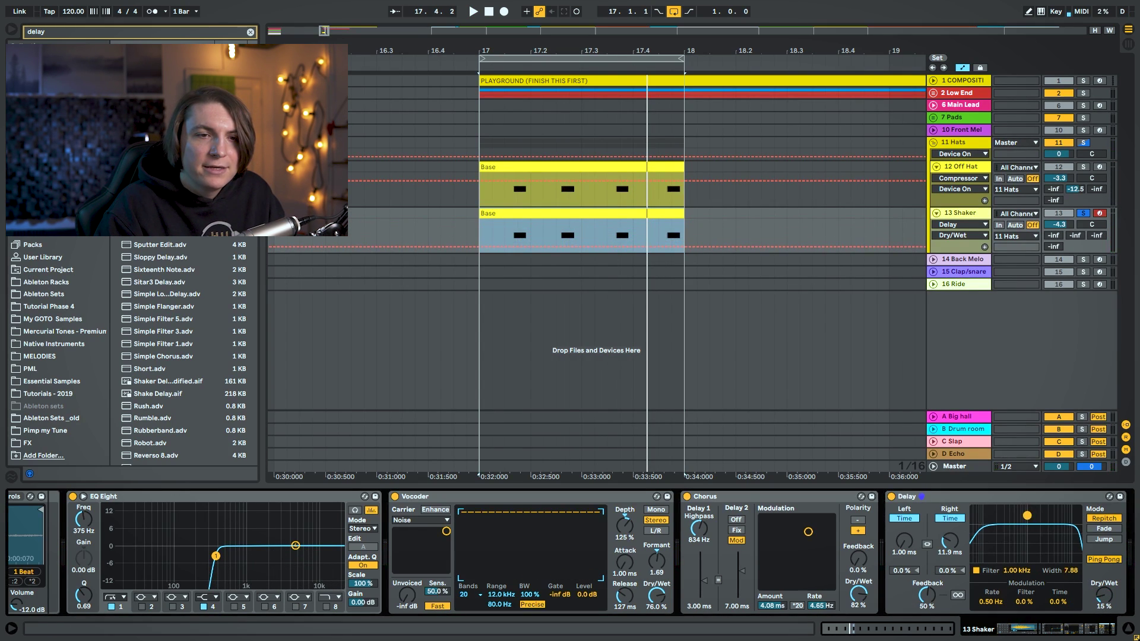
Set the Shaker's Delay to feedback 0%, filter 9.32 kHz with width 3.74, right time 13.5 ms and dry/wet 21%, comparing with the device bypassed.
{"action": "left_click_drag", "start_coordinate": [919, 602], "coordinate": [930, 608]}
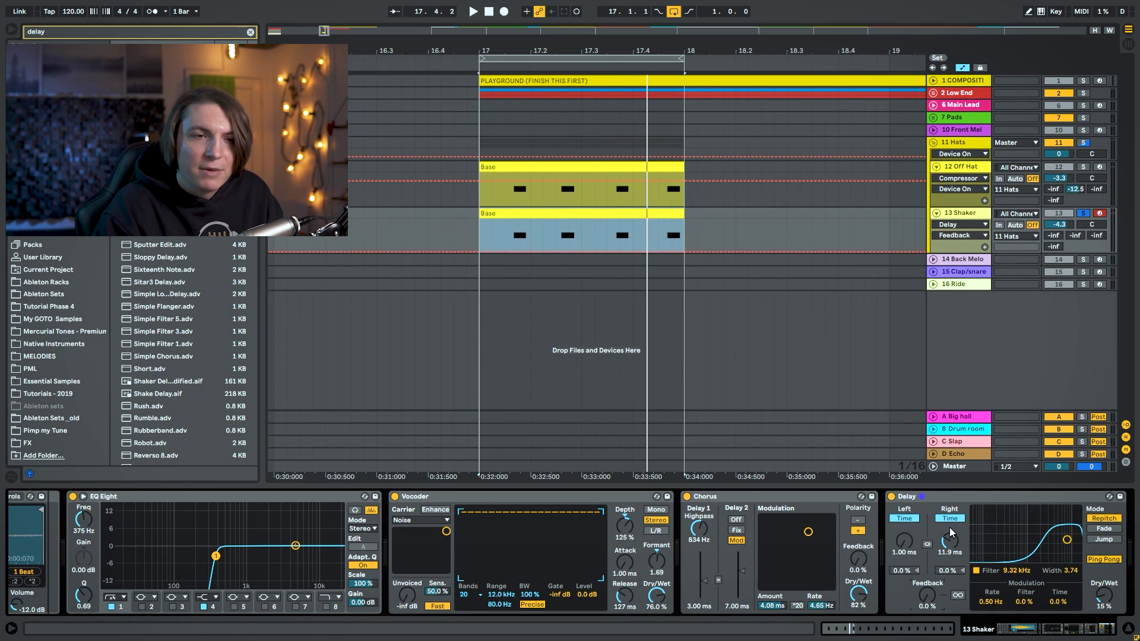
{"action": "key", "text": "space"}
{"action": "left_click_drag", "start_coordinate": [950, 542], "coordinate": [949, 531]}
{"action": "left_click", "coordinate": [892, 498]}
{"action": "left_click", "coordinate": [892, 498]}
{"action": "left_click_drag", "start_coordinate": [1104, 596], "coordinate": [1104, 591]}
{"action": "key", "text": "space"}
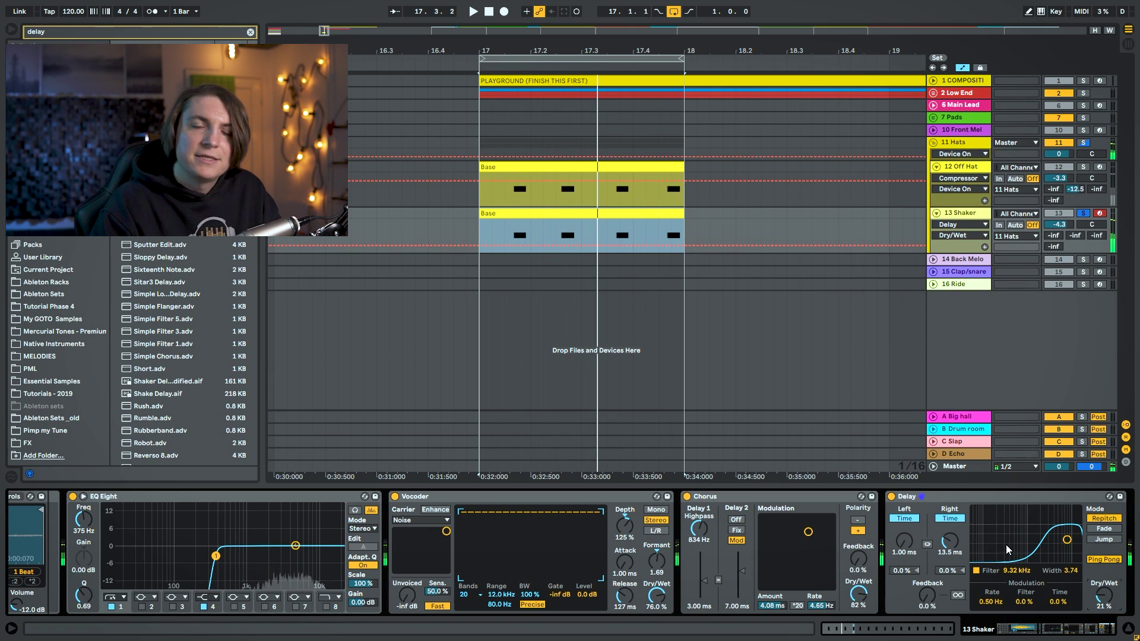
Unsolo the Shaker and, with the full loop playing, set its volume to -7.9 dB and the Off Hat volume to -2.8 dB.
{"action": "left_click", "coordinate": [1089, 211]}
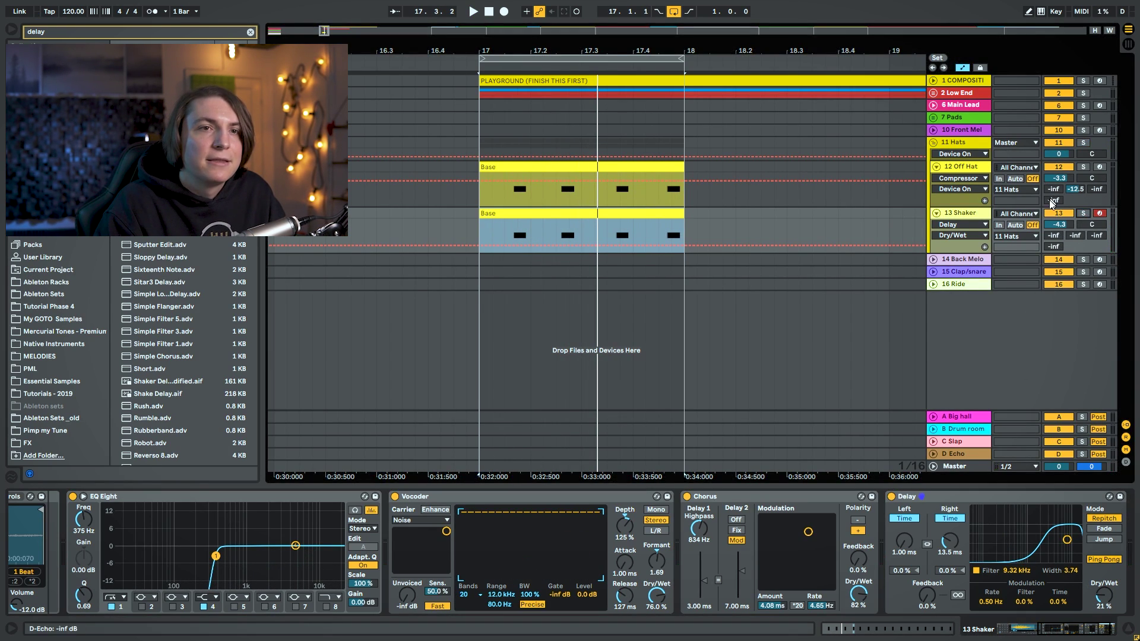
{"action": "key", "text": "space"}
{"action": "left_click_drag", "start_coordinate": [1058, 225], "coordinate": [1058, 232]}
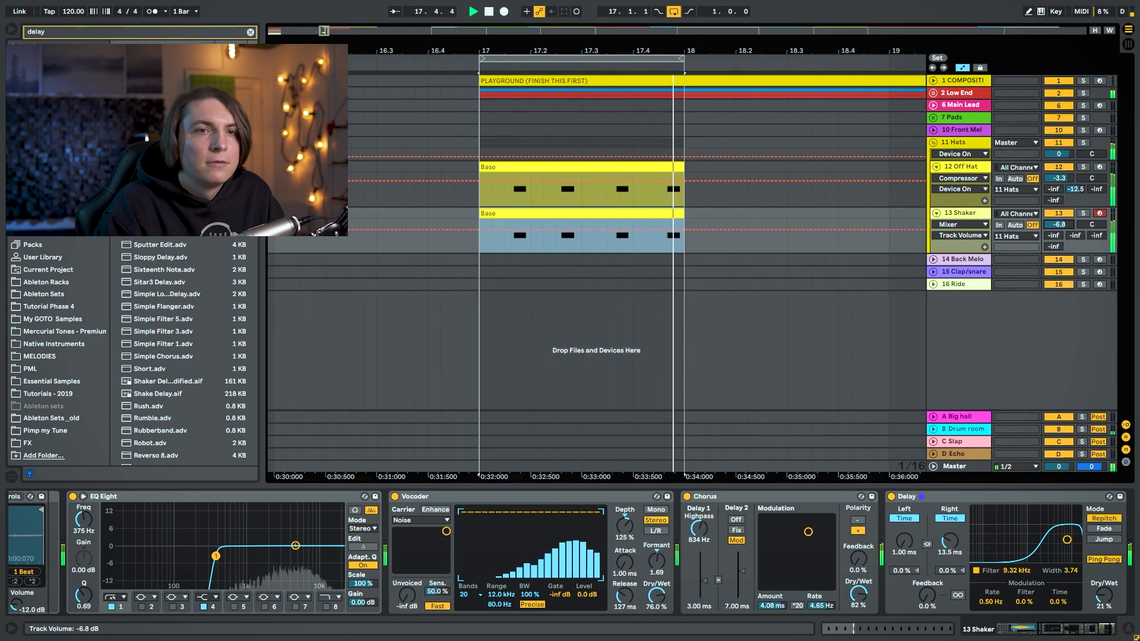
{"action": "left_click_drag", "start_coordinate": [1059, 178], "coordinate": [1059, 176]}
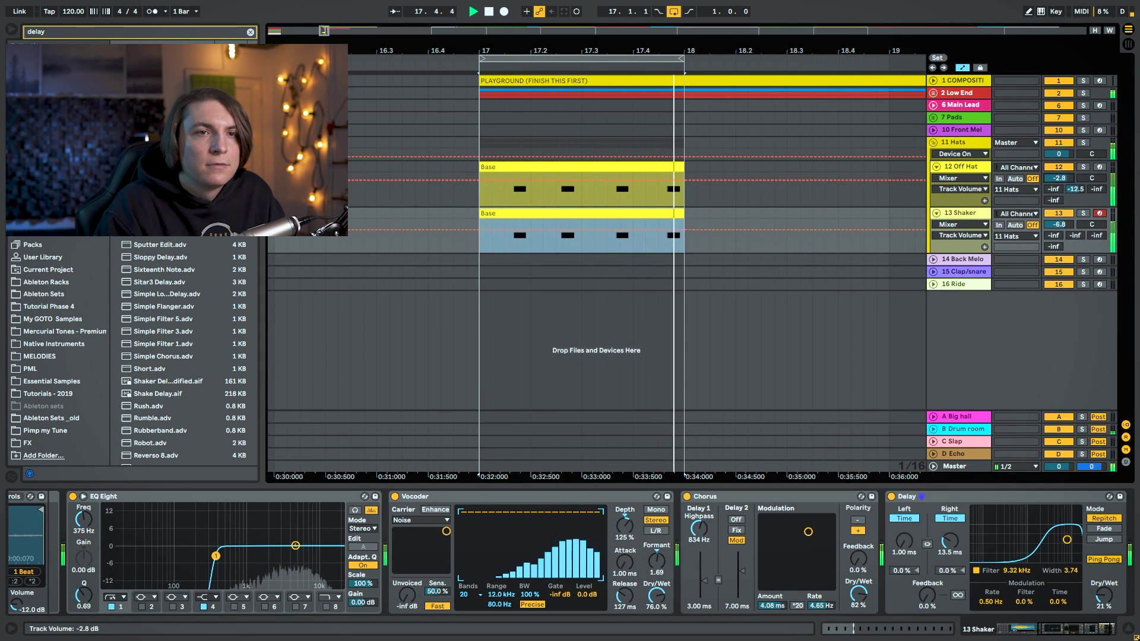
{"action": "left_click_drag", "start_coordinate": [1059, 225], "coordinate": [1059, 229]}
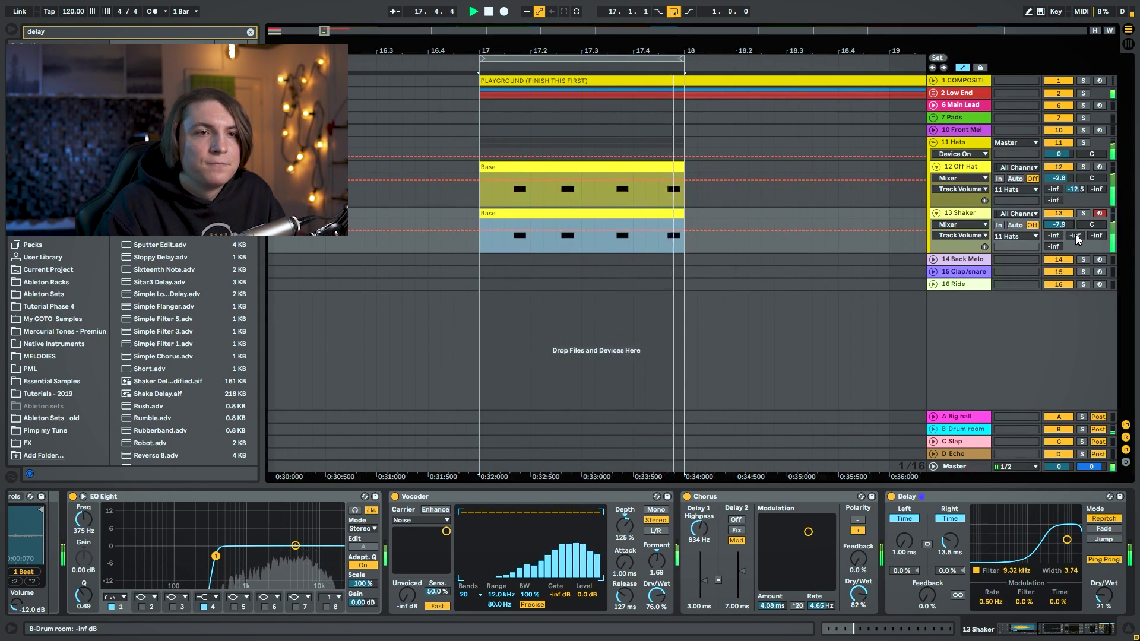
{"action": "key", "text": "space"}
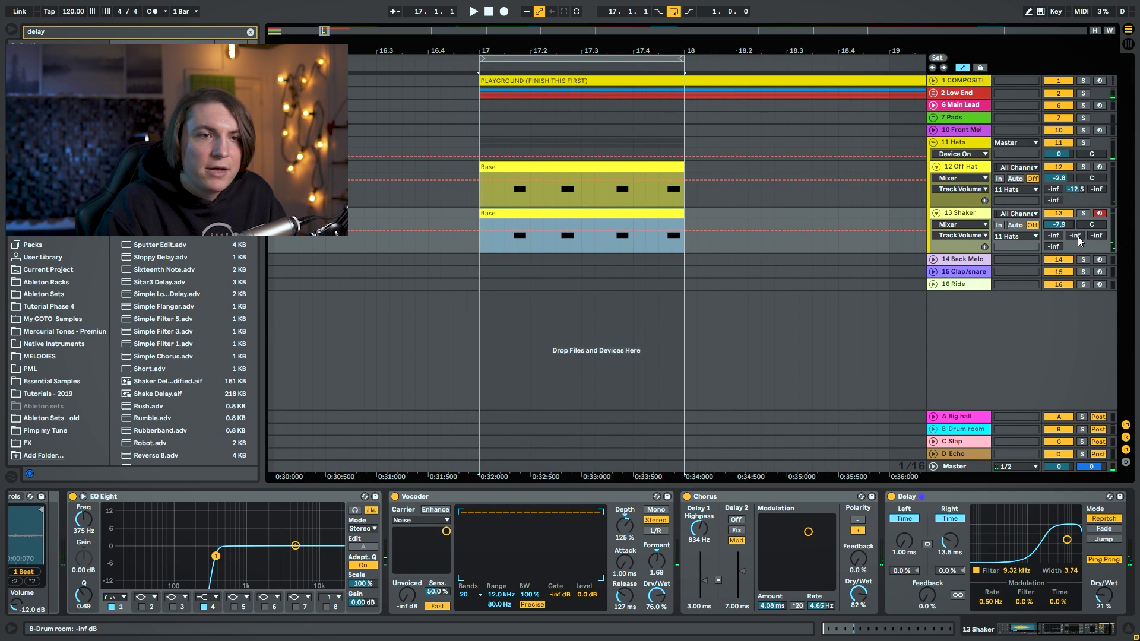
Set the Shaker's send to the Drum room return to -9.0 dB while the loop plays.
{"action": "key", "text": "space"}
{"action": "left_click_drag", "start_coordinate": [1077, 237], "coordinate": [1077, 226]}
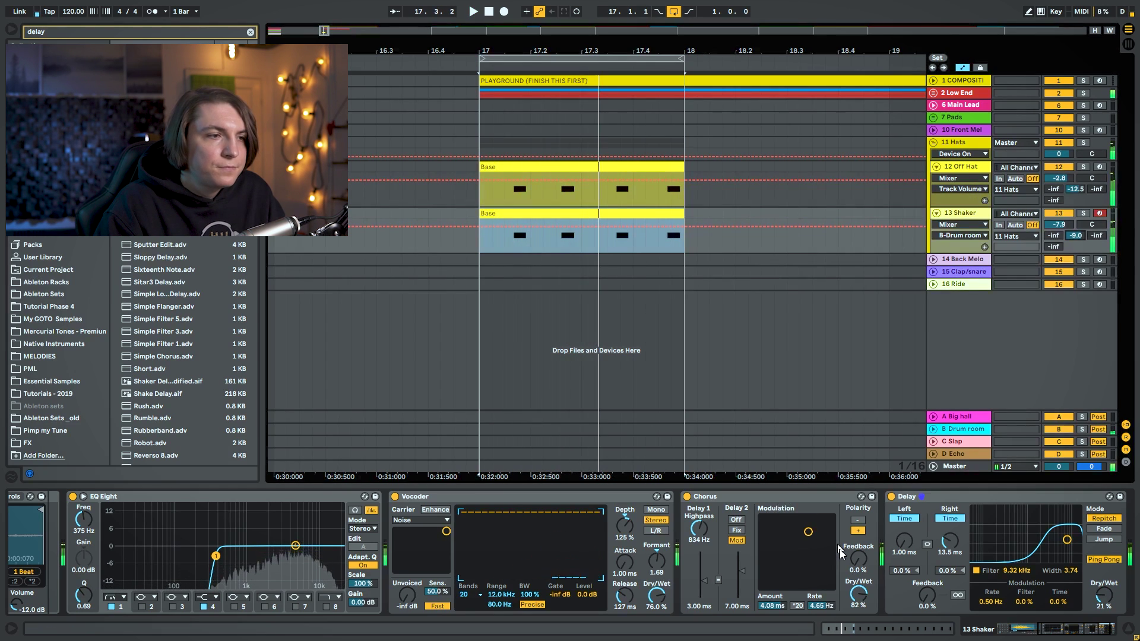
{"action": "key", "text": "space"}
In the Shaker's EQ Eight, boost 7.42 kHz by 0.62 dB, cut 11.1 kHz by about 5 dB and soften the low cut at 464 Hz.
{"action": "left_click_drag", "start_coordinate": [290, 550], "coordinate": [298, 549]}
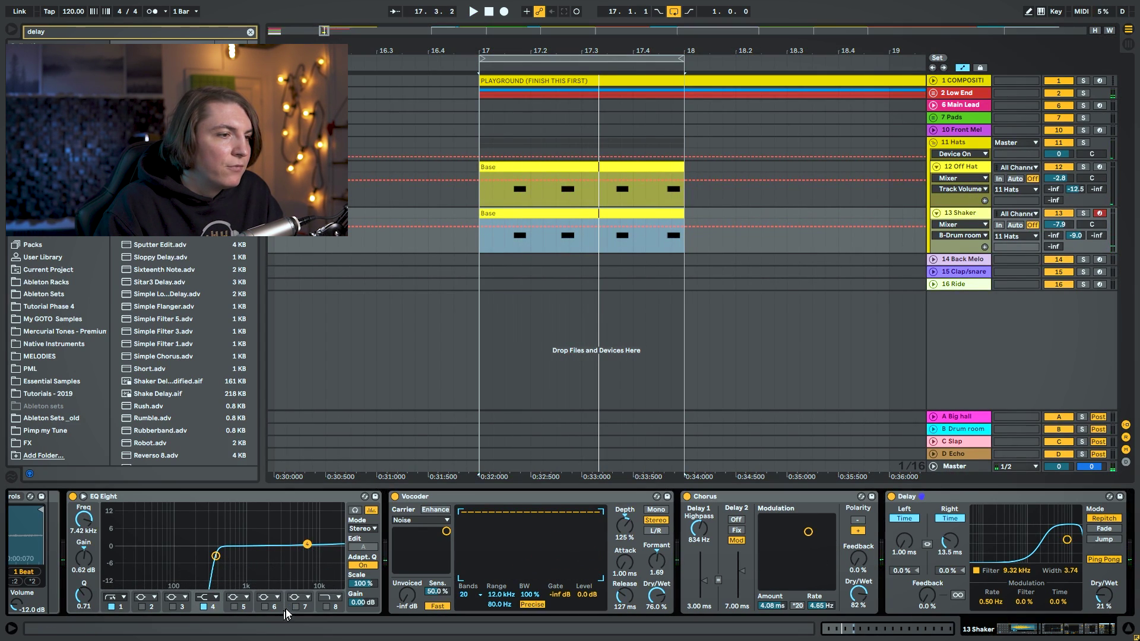
{"action": "key", "text": "space"}
{"action": "left_click_drag", "start_coordinate": [320, 553], "coordinate": [319, 558]}
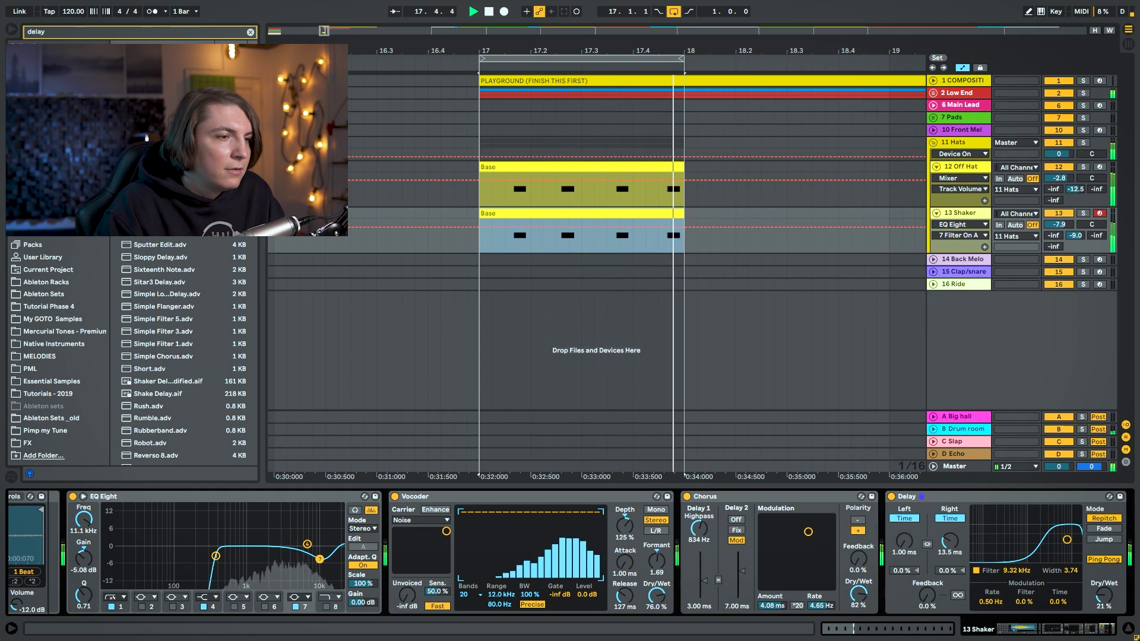
{"action": "left_click_drag", "start_coordinate": [216, 556], "coordinate": [222, 573]}
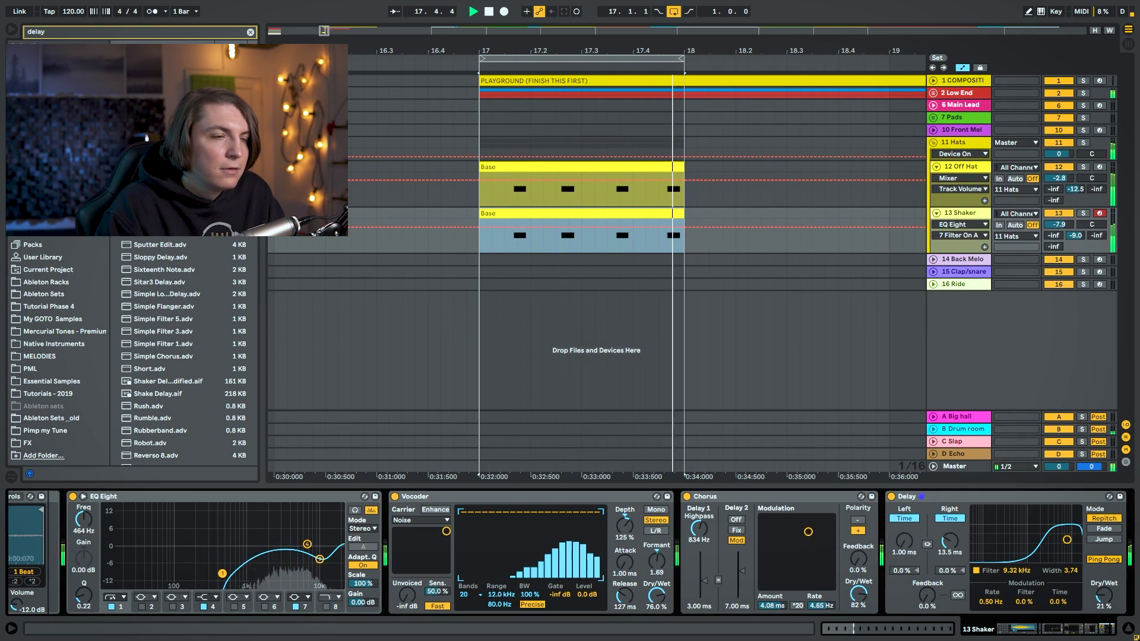
{"action": "key", "text": "space"}
Set the Shaker Delay's filter to 12.5 kHz with width 3.07 and audition the loop.
{"action": "mouse_move", "coordinate": [1067, 540]}
{"action": "left_mouse_down"}
{"action": "mouse_move", "coordinate": [1092, 542]}
{"action": "mouse_move", "coordinate": [1074, 543]}
{"action": "left_mouse_up"}
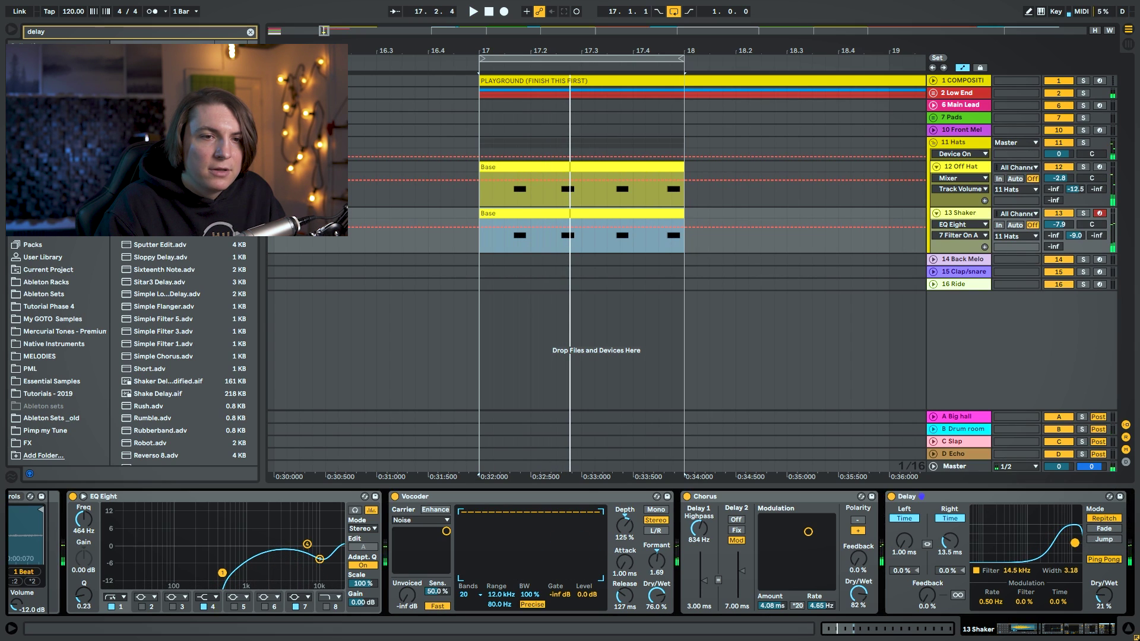
{"action": "key", "text": "space"}
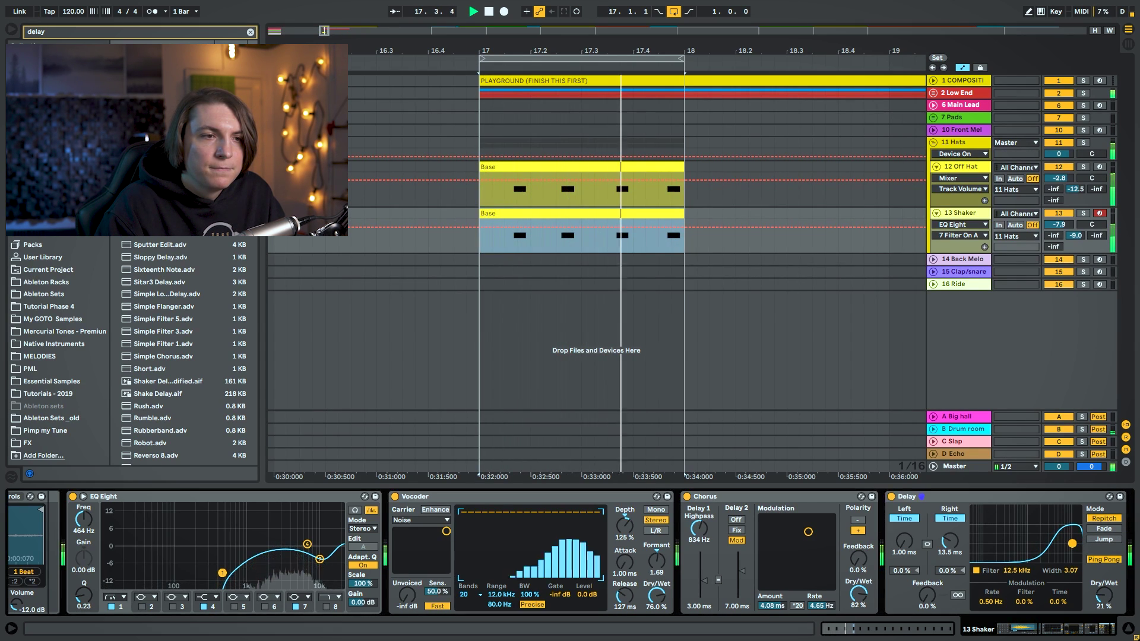
{"action": "key", "text": "space"}
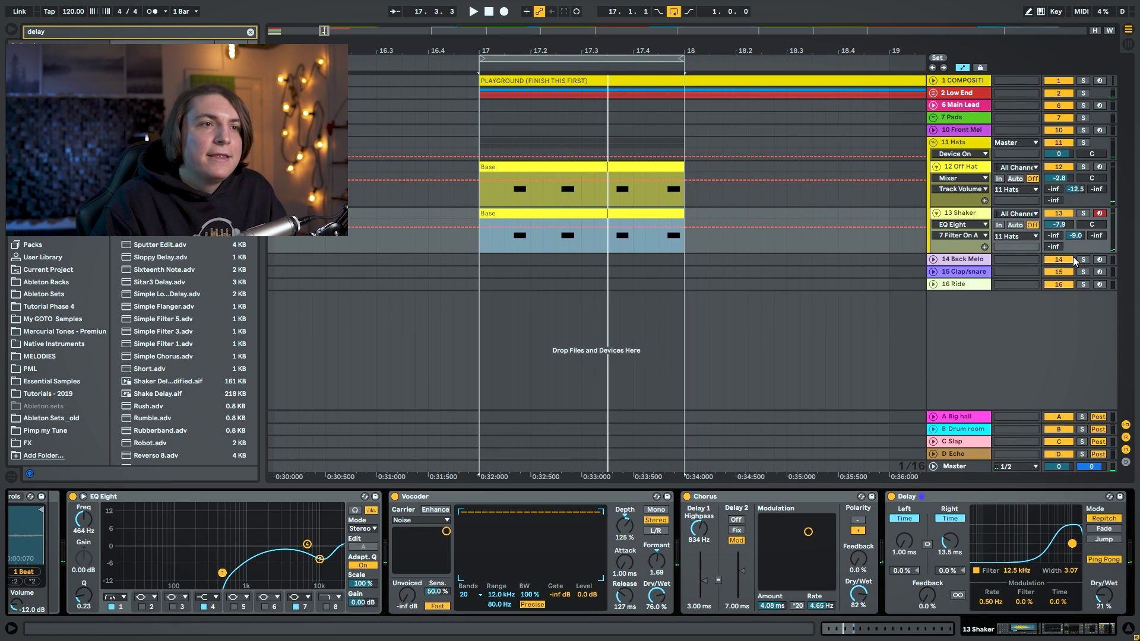
Extend the loop to eight bars from bar 17 and enable the Hats group's Glue Compressor with threshold -18.4 dB and makeup 2.06 dB.
{"action": "left_click_drag", "start_coordinate": [620, 46], "coordinate": [724, 57]}
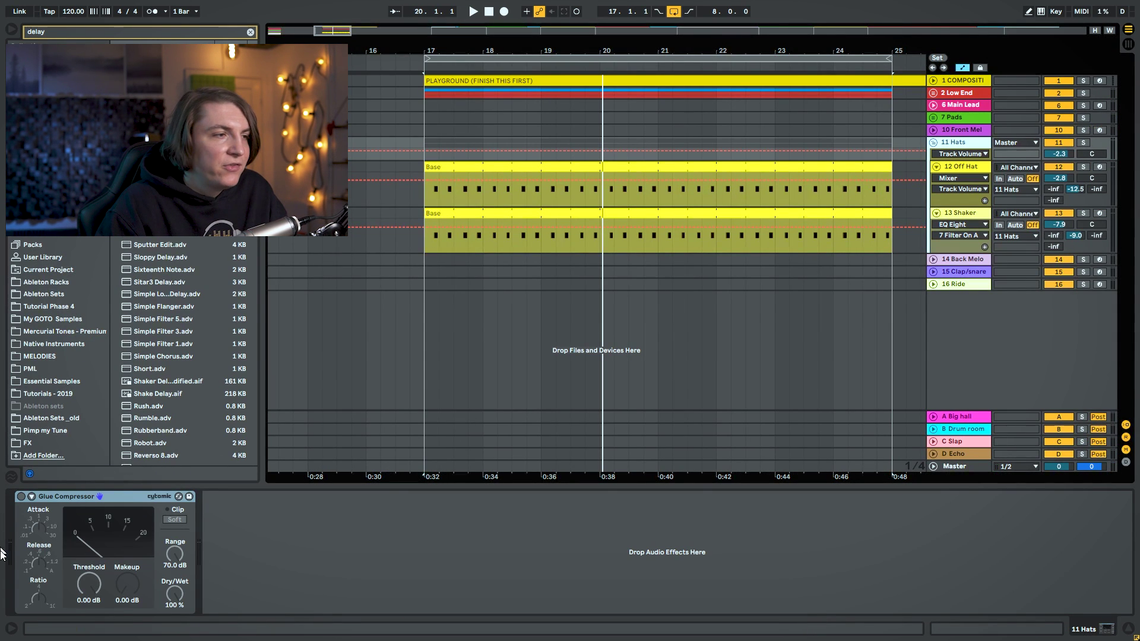
{"action": "left_click", "coordinate": [22, 496]}
{"action": "left_click_drag", "start_coordinate": [89, 584], "coordinate": [90, 616]}
{"action": "key", "text": "space"}
{"action": "mouse_move", "coordinate": [127, 584]}
{"action": "left_mouse_down"}
{"action": "mouse_move", "coordinate": [90, 587]}
{"action": "mouse_move", "coordinate": [123, 583]}
{"action": "left_mouse_up"}
{"action": "left_click_drag", "start_coordinate": [40, 529], "coordinate": [40, 555]}
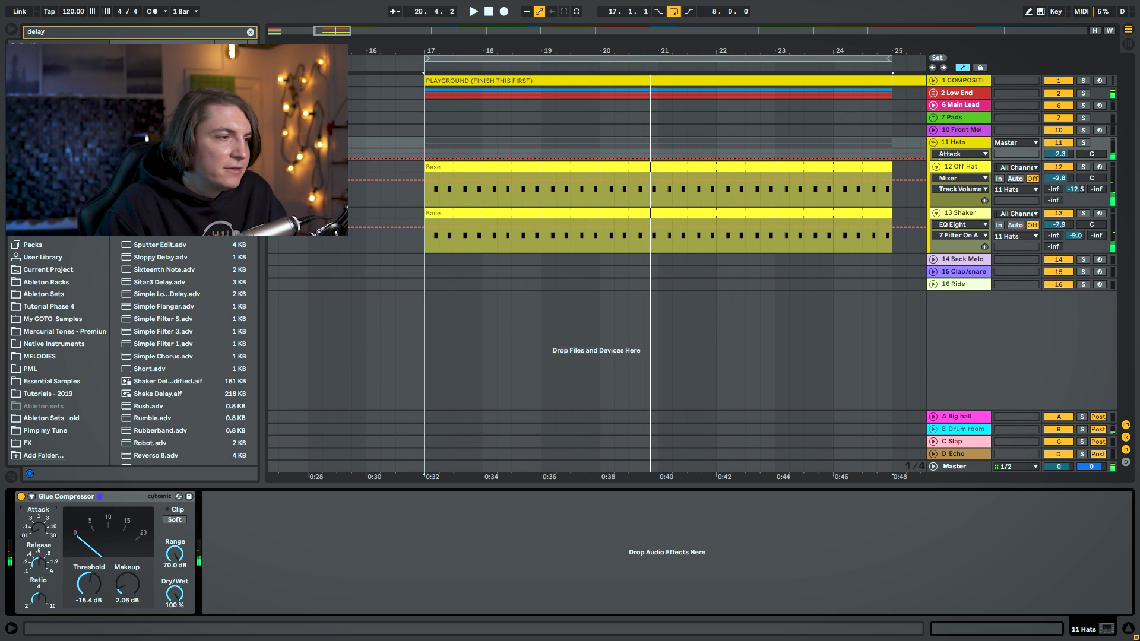
While the loop plays, fine-tune the Hats Glue Compressor to threshold -19.4 dB and makeup 2.38 dB.
{"action": "key", "text": "space"}
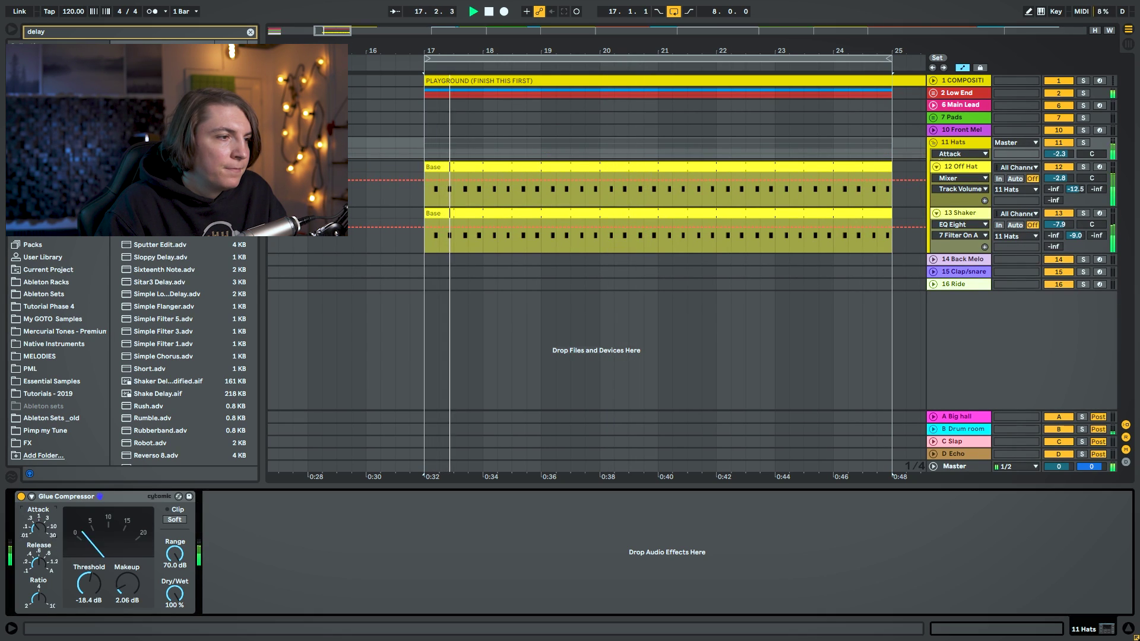
{"action": "left_click_drag", "start_coordinate": [89, 584], "coordinate": [89, 588]}
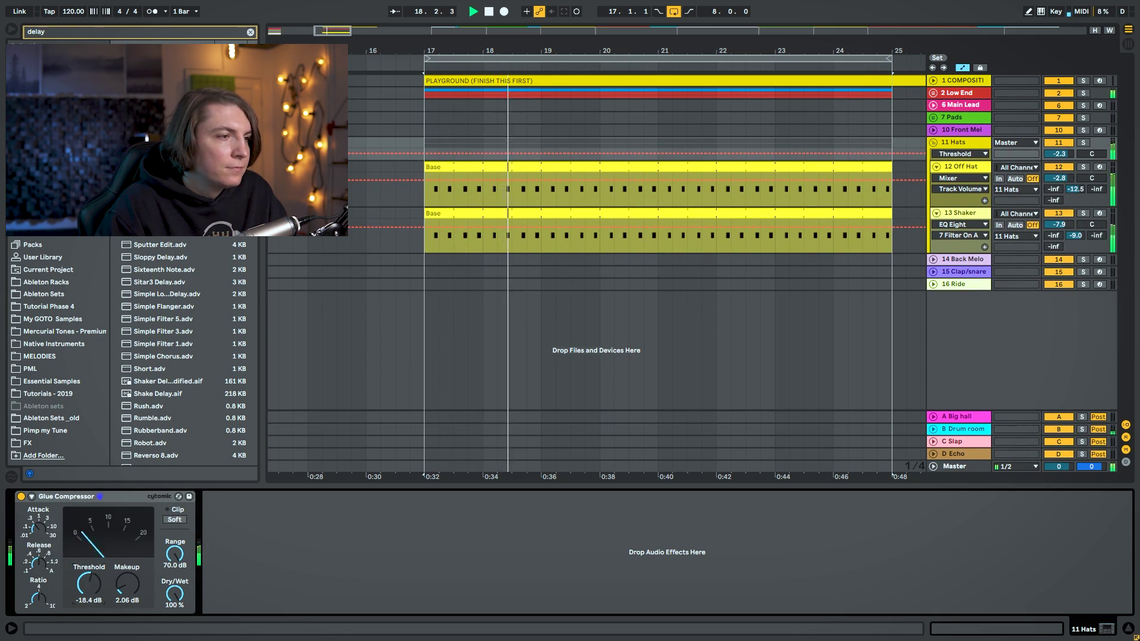
{"action": "left_click", "coordinate": [39, 563]}
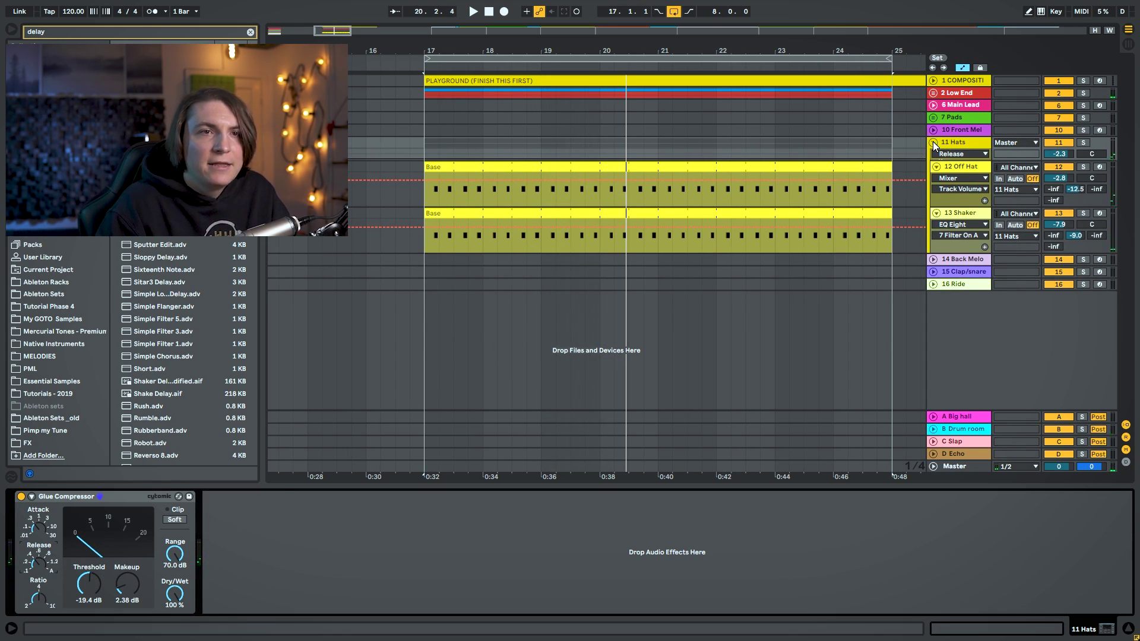
Collapse the Hats group and rename the Main Lead track as Pluck Hits.
{"action": "left_click", "coordinate": [948, 445]}
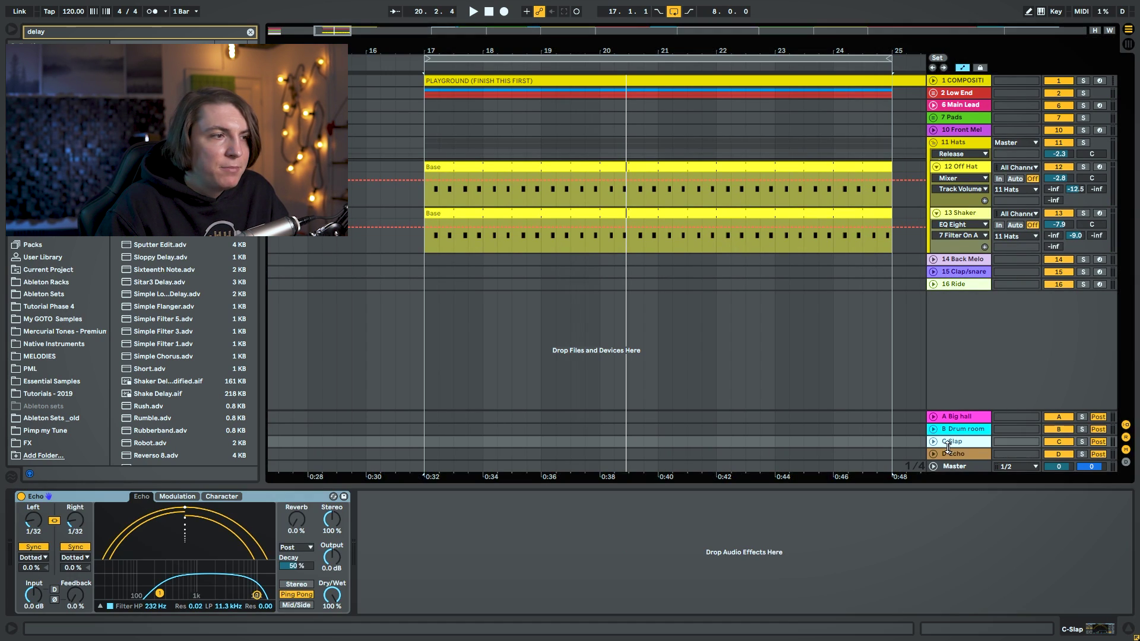
{"action": "left_click", "coordinate": [933, 144]}
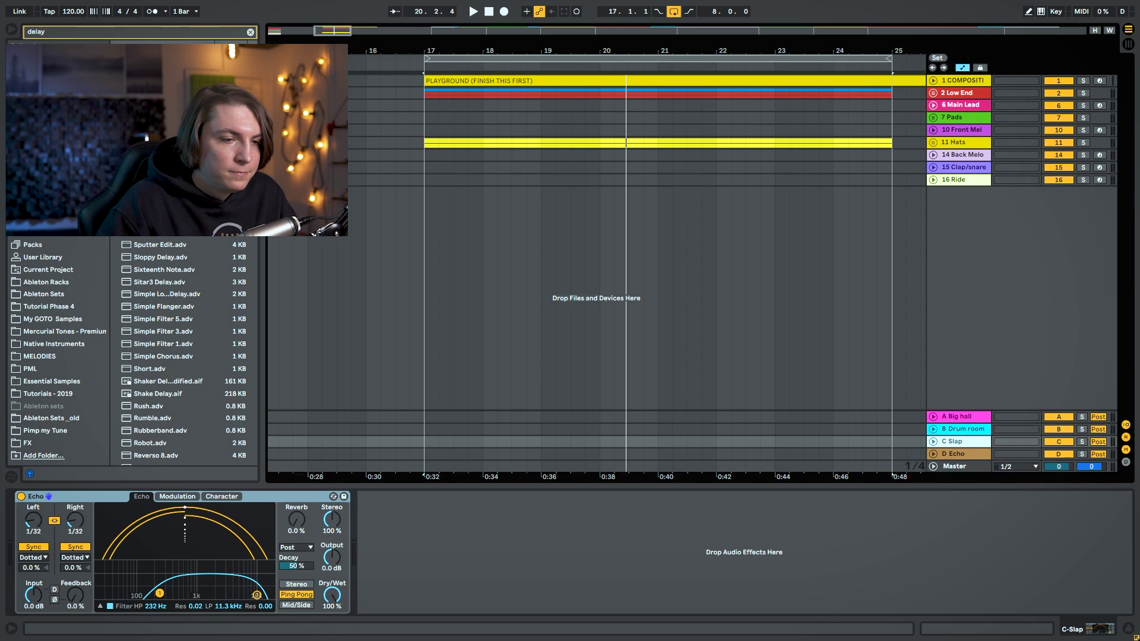
{"action": "left_click", "coordinate": [1020, 104]}
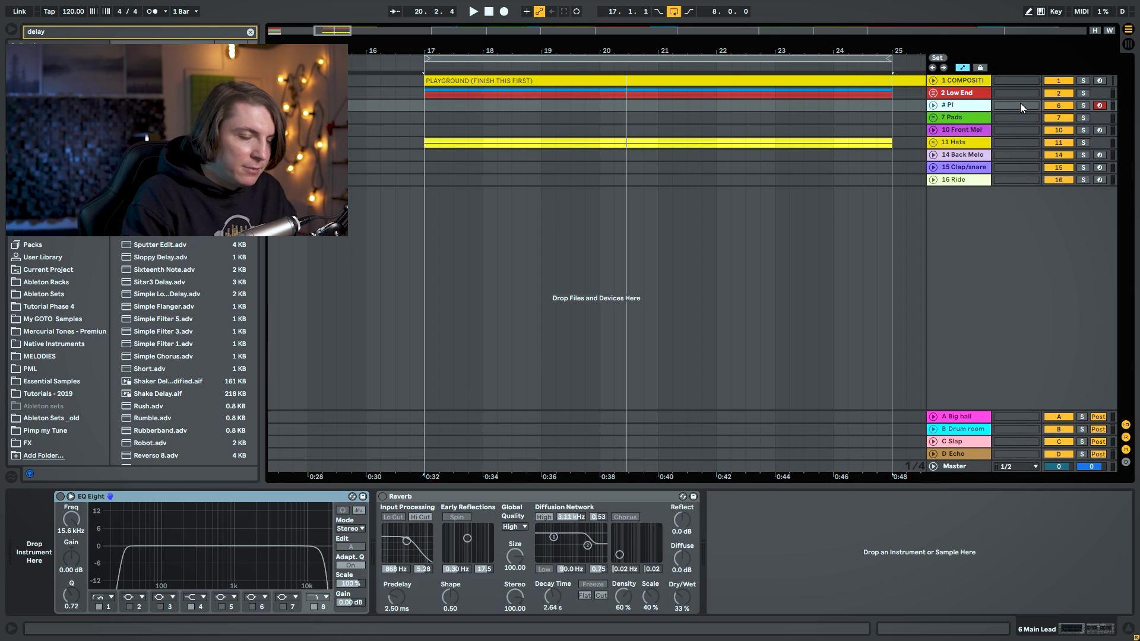
{"action": "type", "text": "Hits"}
{"action": "key", "text": "Return"}
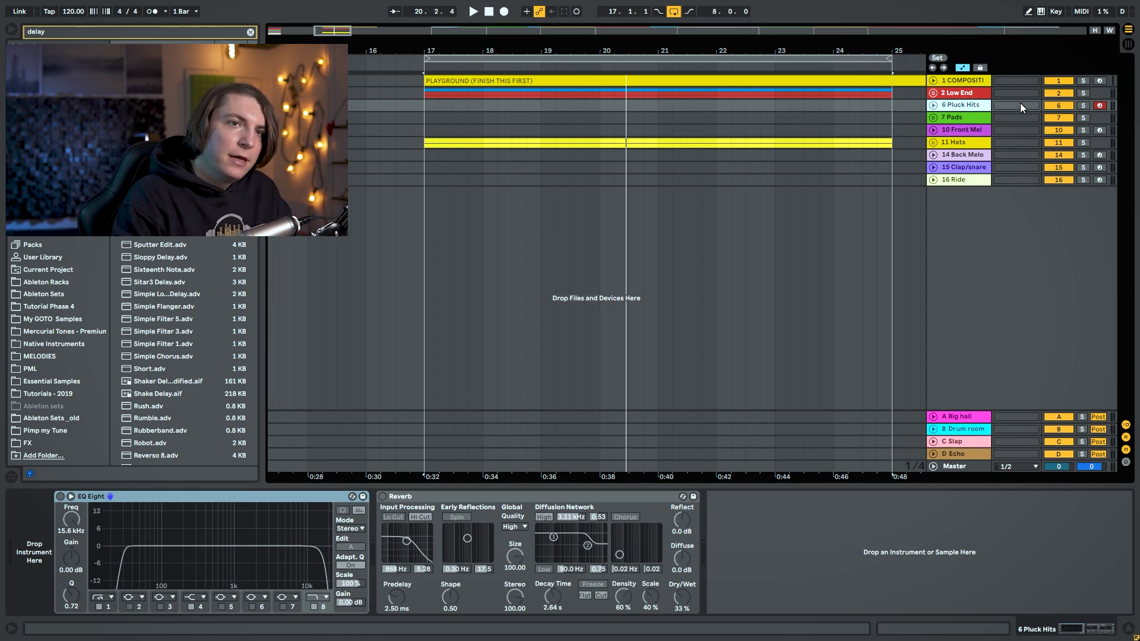
Search the browser for "pigment" and load the Pigments synth onto the Pluck Hits track.
{"action": "key", "text": "ctrl+f"}
{"action": "type", "text": "pigmenty"}
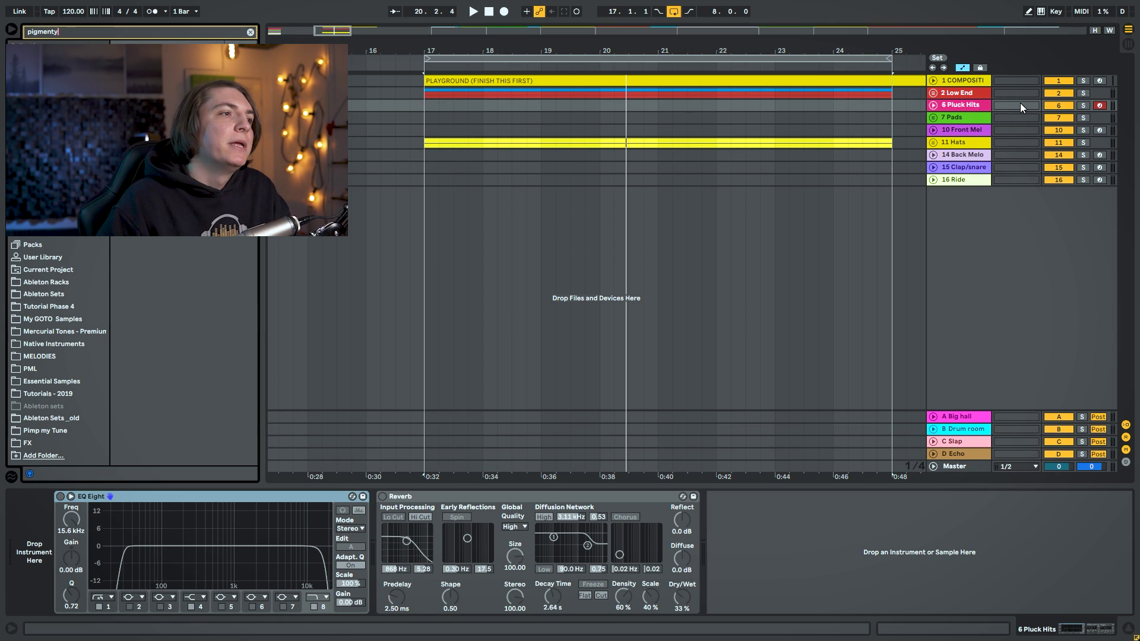
{"action": "key", "text": "Down"}
{"action": "key", "text": "Return"}
In Pigments, use Engine 2 instead of Engine 1, set its type to Analog and close the plugin window.
{"action": "left_click", "coordinate": [830, 197]}
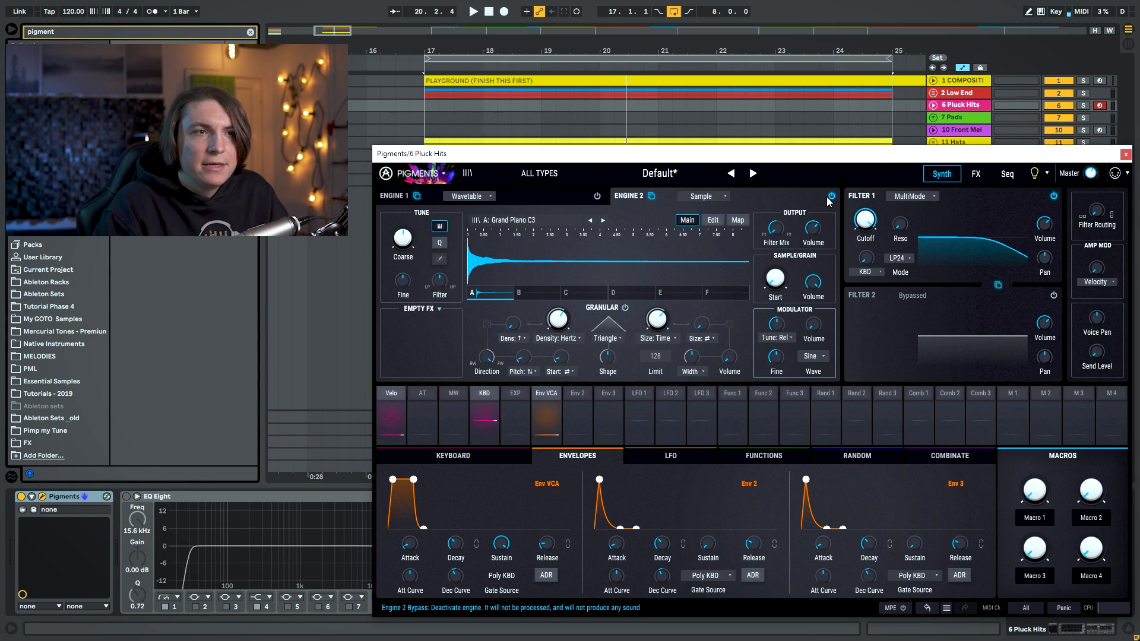
{"action": "left_click", "coordinate": [721, 198]}
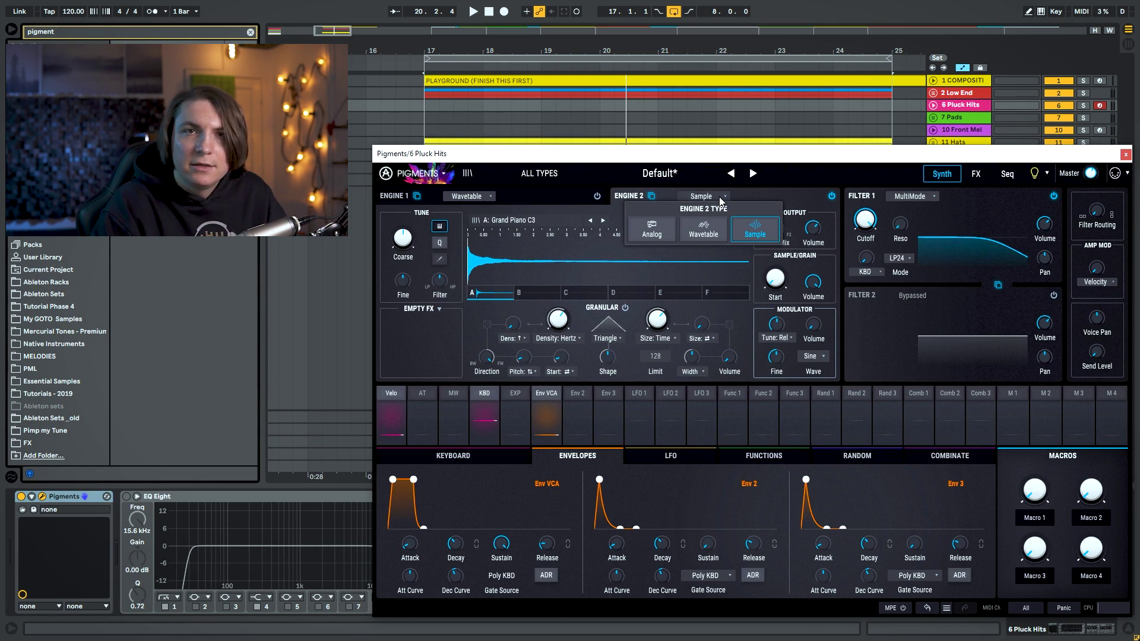
{"action": "left_click", "coordinate": [652, 229]}
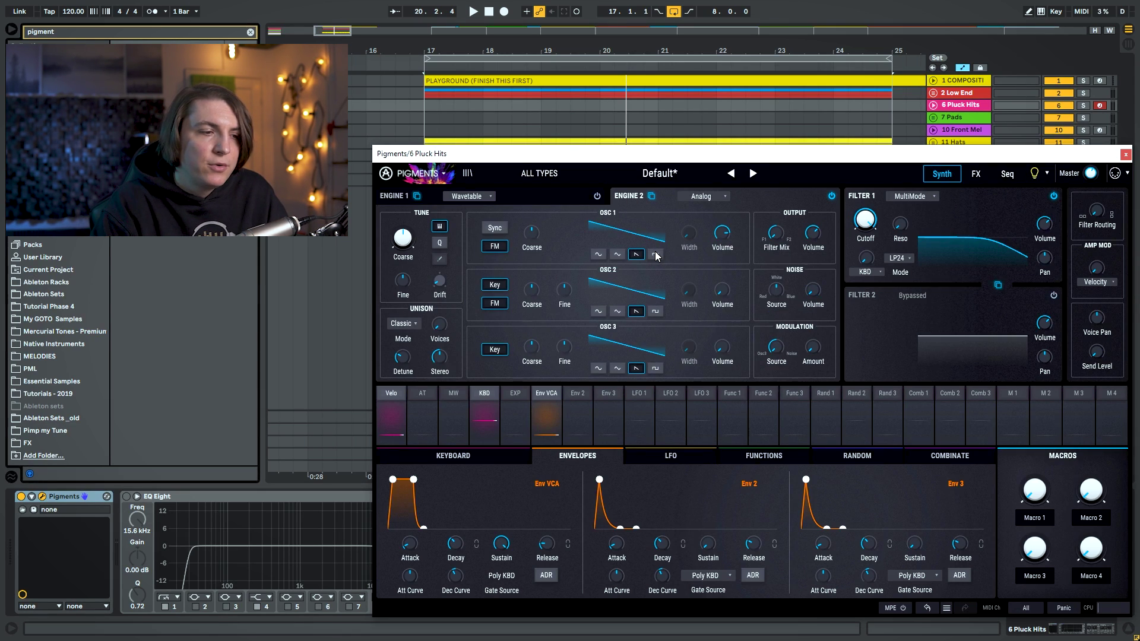
{"action": "left_click", "coordinate": [1125, 154]}
Expand the Hats group, copy the Off Hat's Base clip to bar 17 of the Pluck Hits track and unfold that track.
{"action": "left_click", "coordinate": [934, 142]}
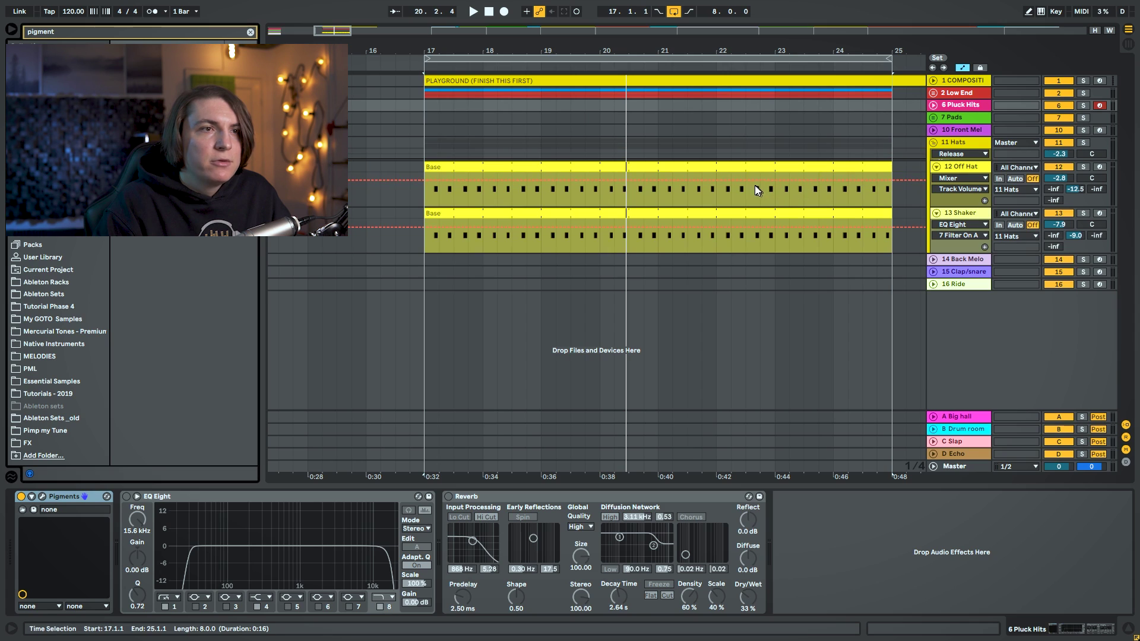
{"action": "left_click_drag", "start_coordinate": [737, 168], "coordinate": [737, 106]}
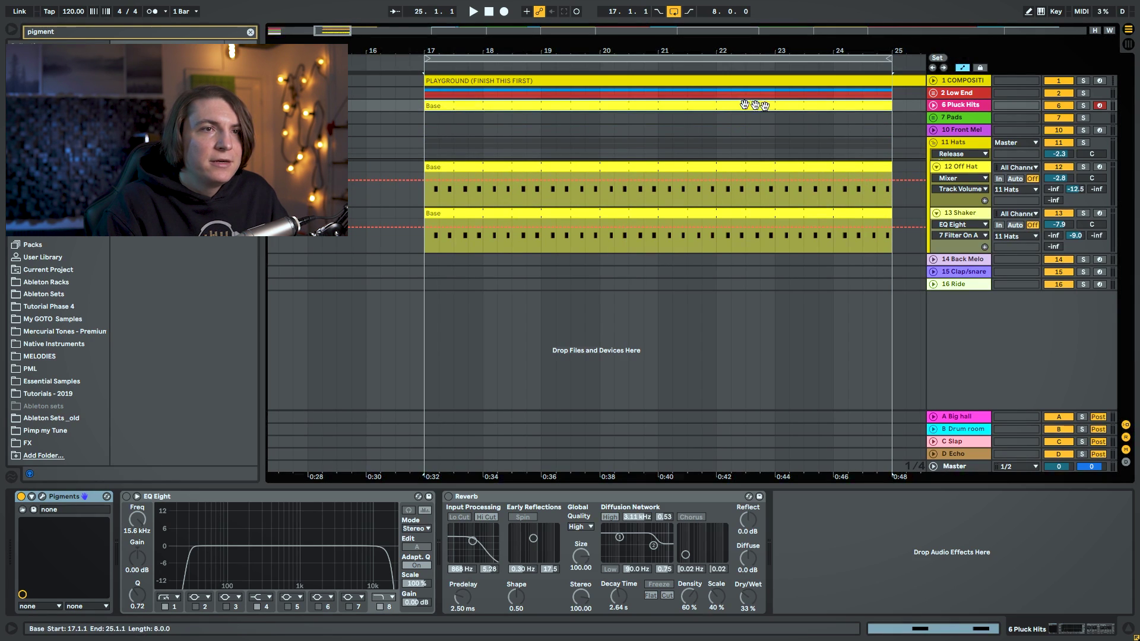
{"action": "left_click", "coordinate": [934, 105]}
Transpose all notes in the Pluck Hits clip from C1 to B1 and audition the loop.
{"action": "double_click", "coordinate": [759, 112]}
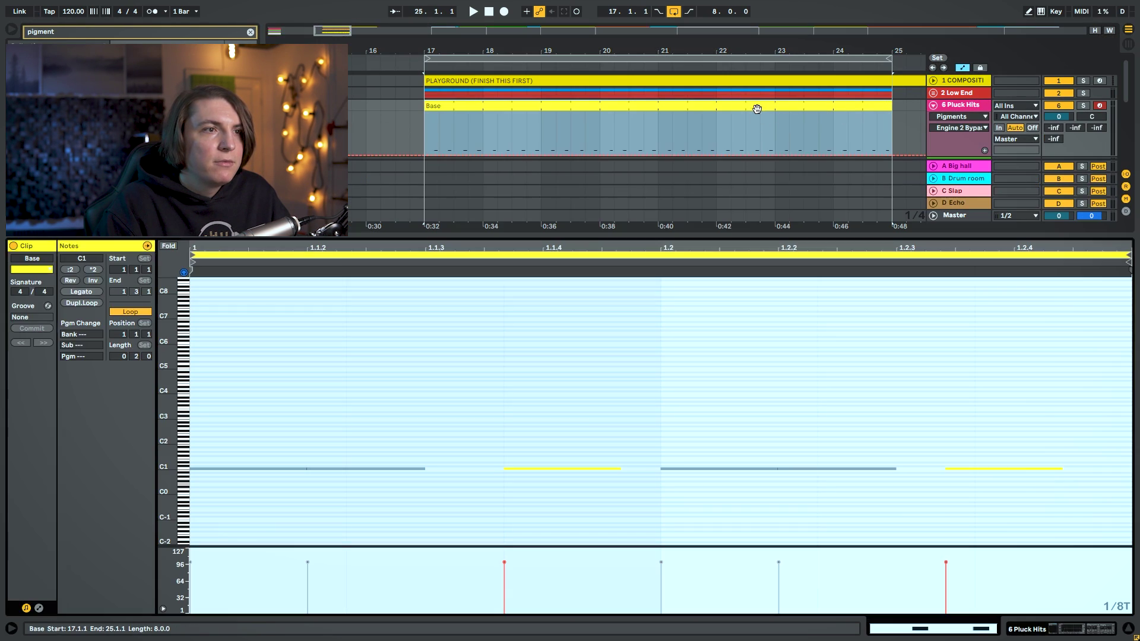
{"action": "left_click_drag", "start_coordinate": [168, 447], "coordinate": [226, 285]}
{"action": "key", "text": "ctrl+a"}
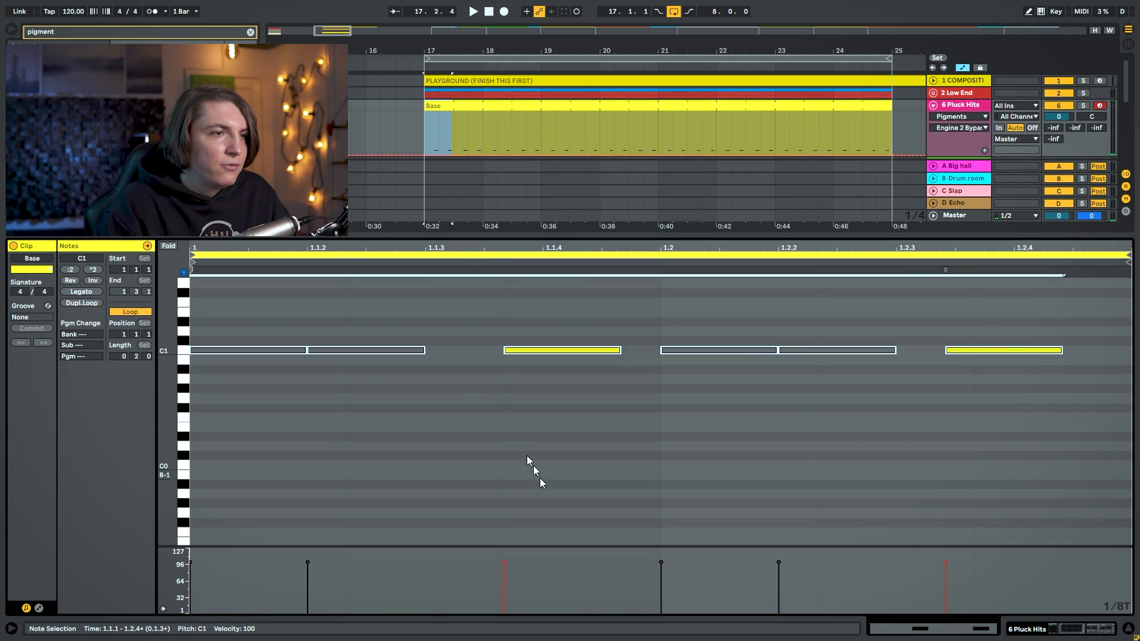
{"action": "key", "text": "Down"}
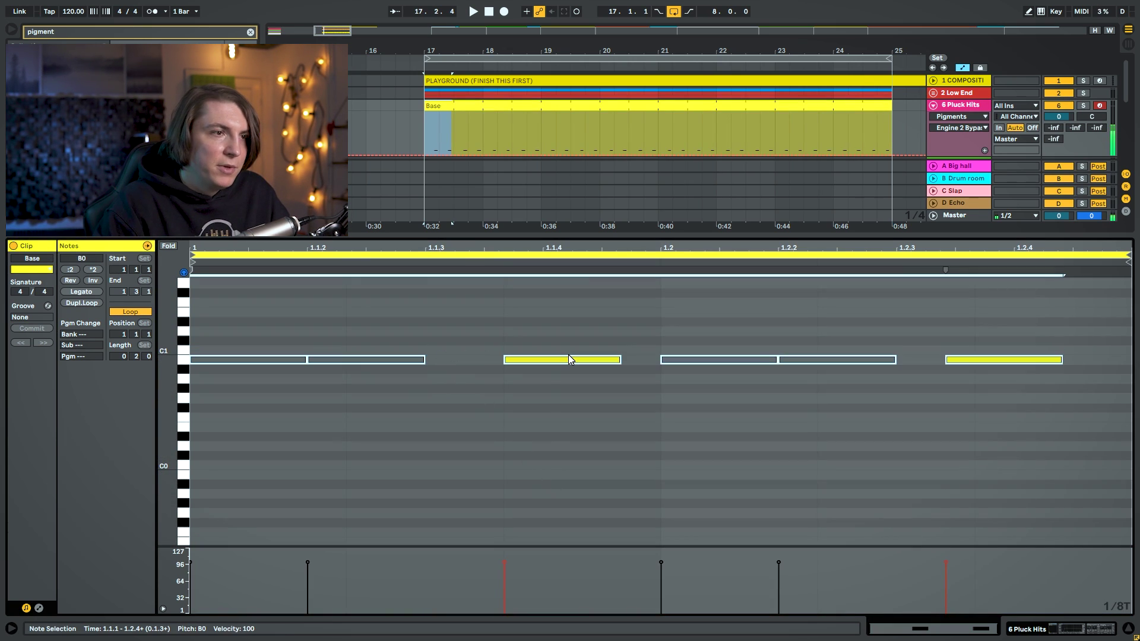
{"action": "key", "text": "shift+Up"}
{"action": "key", "text": "shift+Tab"}
{"action": "key", "text": "space"}
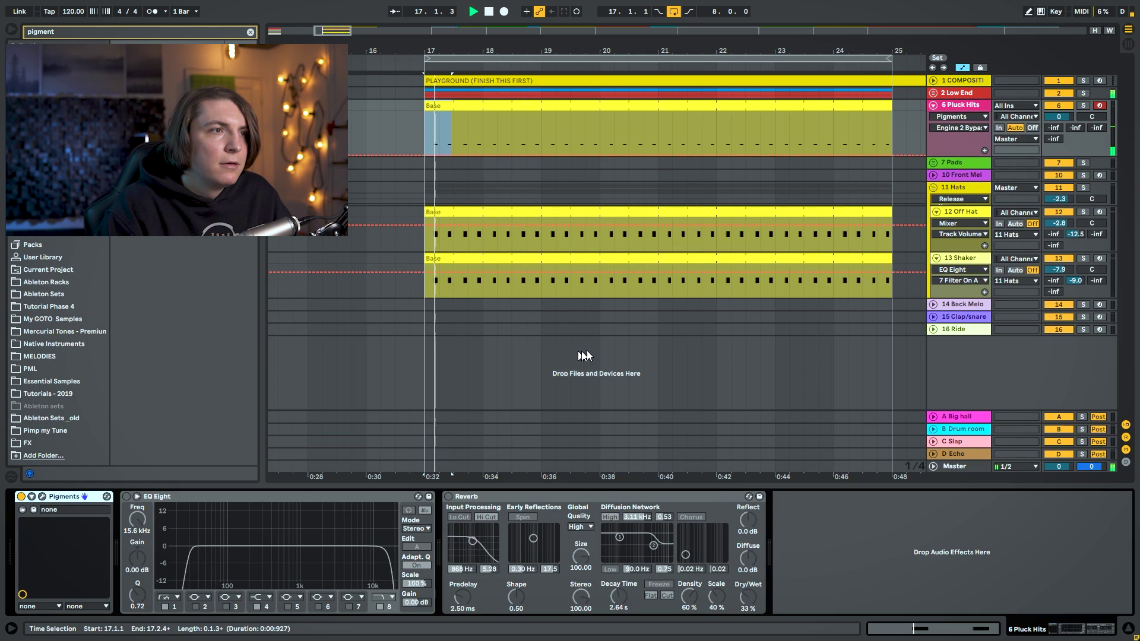
{"action": "key", "text": "space"}
Deactivate the first of the two active B1 notes in the Pluck Hits clip and play the loop.
{"action": "double_click", "coordinate": [542, 105]}
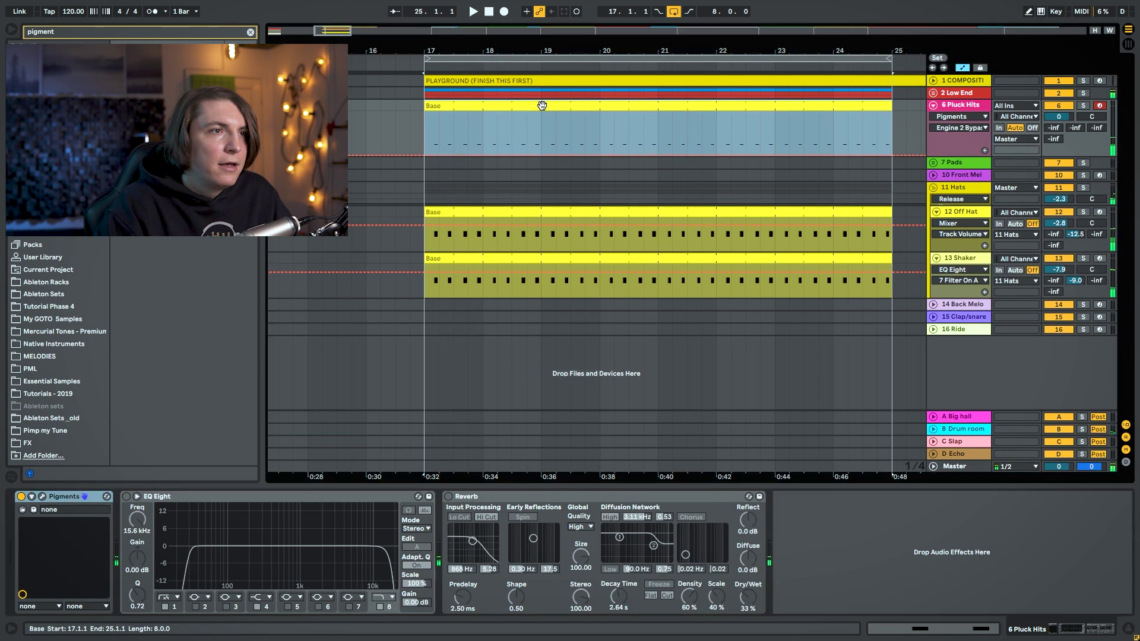
{"action": "left_click", "coordinate": [577, 314]}
{"action": "left_click", "coordinate": [522, 282]}
{"action": "key", "text": "0"}
{"action": "key", "text": "space"}
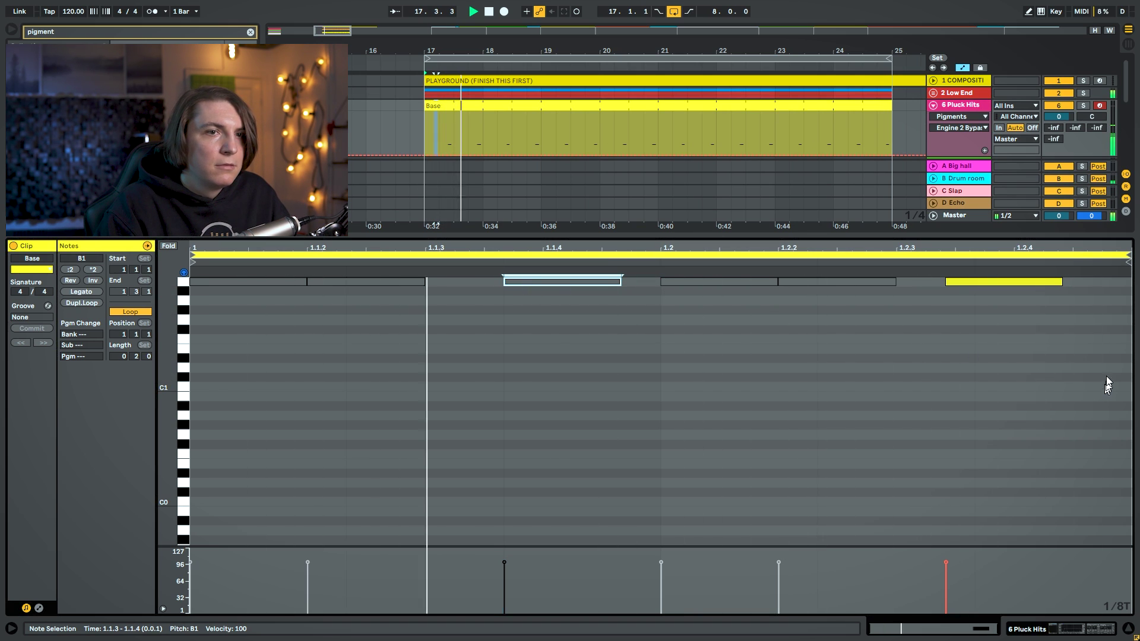
Move the active B1 note in the Pluck Hits clip to 1.2.1 and transpose all notes upward by octaves.
{"action": "left_click_drag", "start_coordinate": [993, 283], "coordinate": [708, 283]}
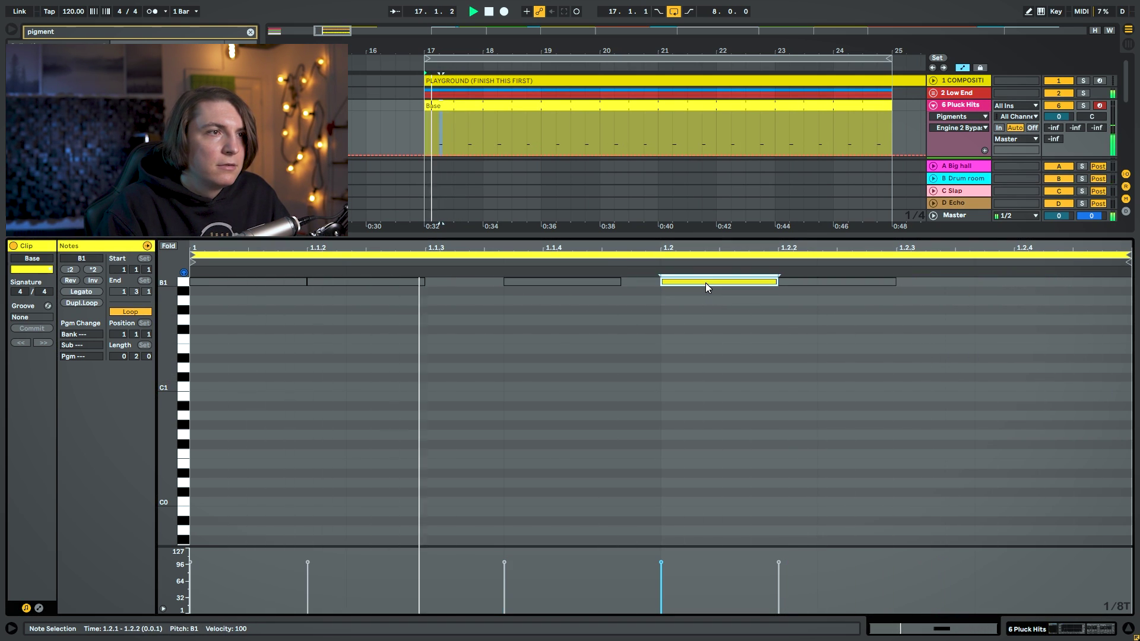
{"action": "key", "text": "shift+Tab"}
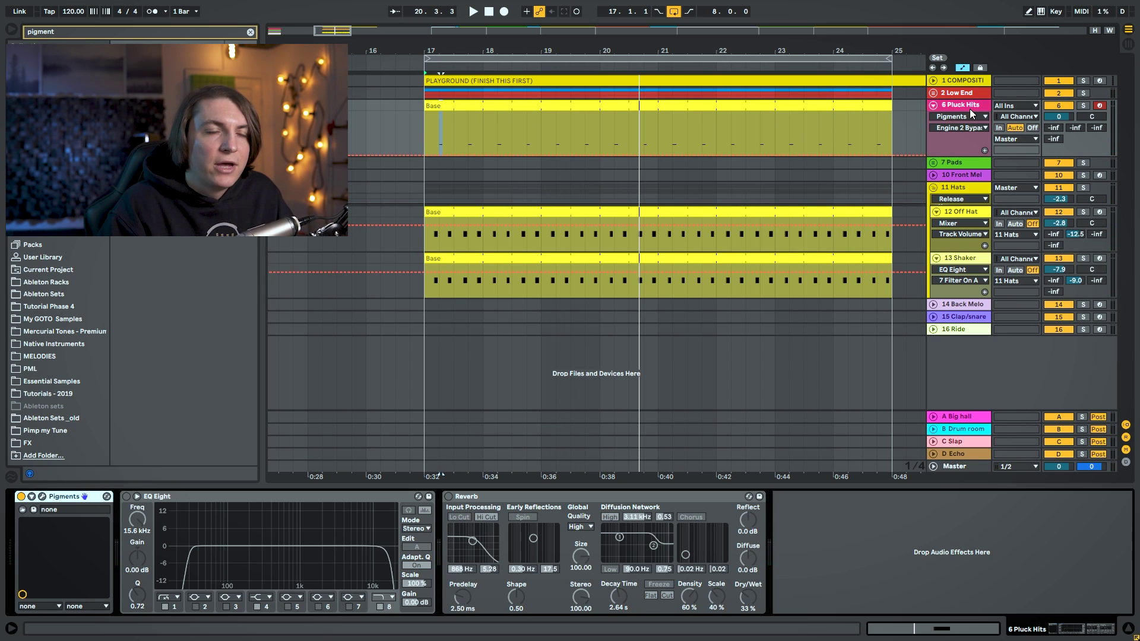
{"action": "double_click", "coordinate": [716, 110]}
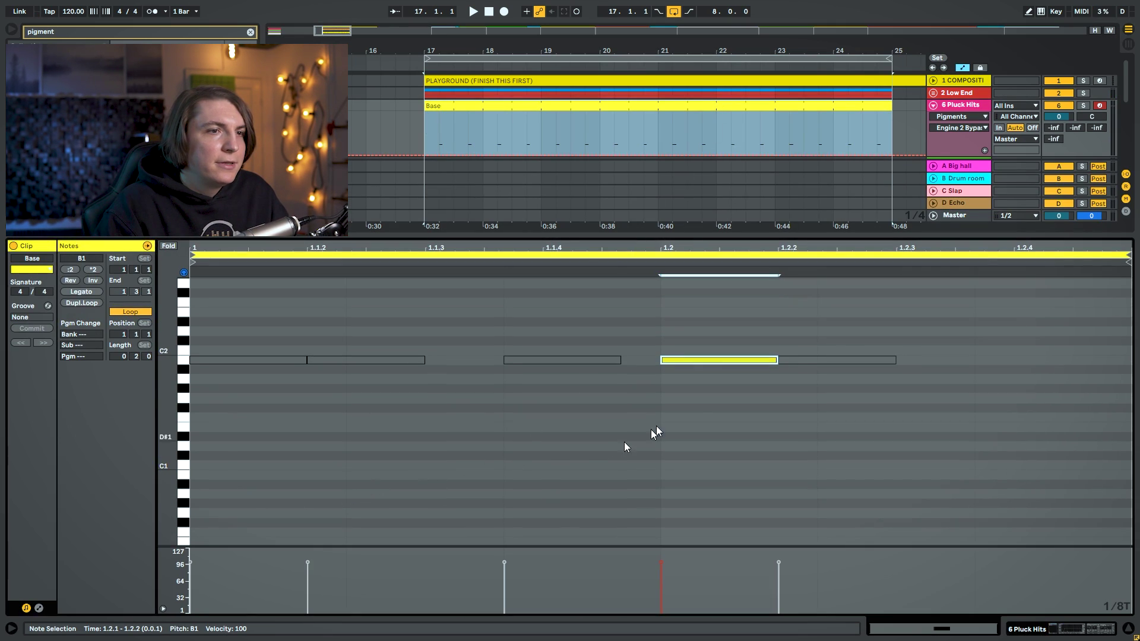
{"action": "key", "text": "ctrl+a"}
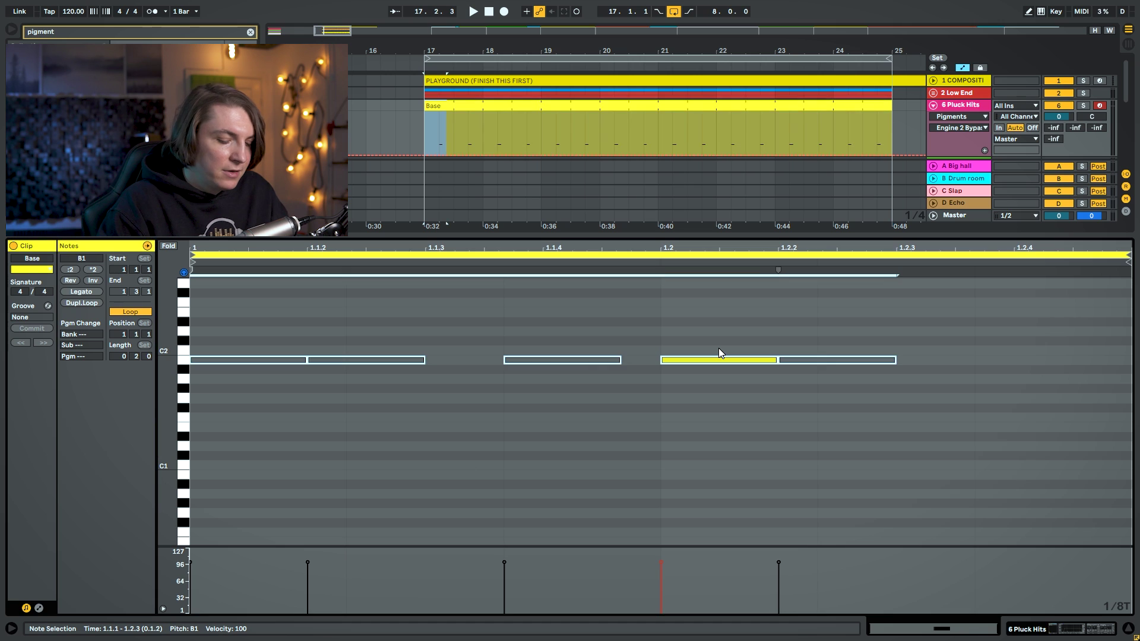
{"action": "key", "text": "shift+Up"}
{"action": "key", "text": "shift+Tab"}
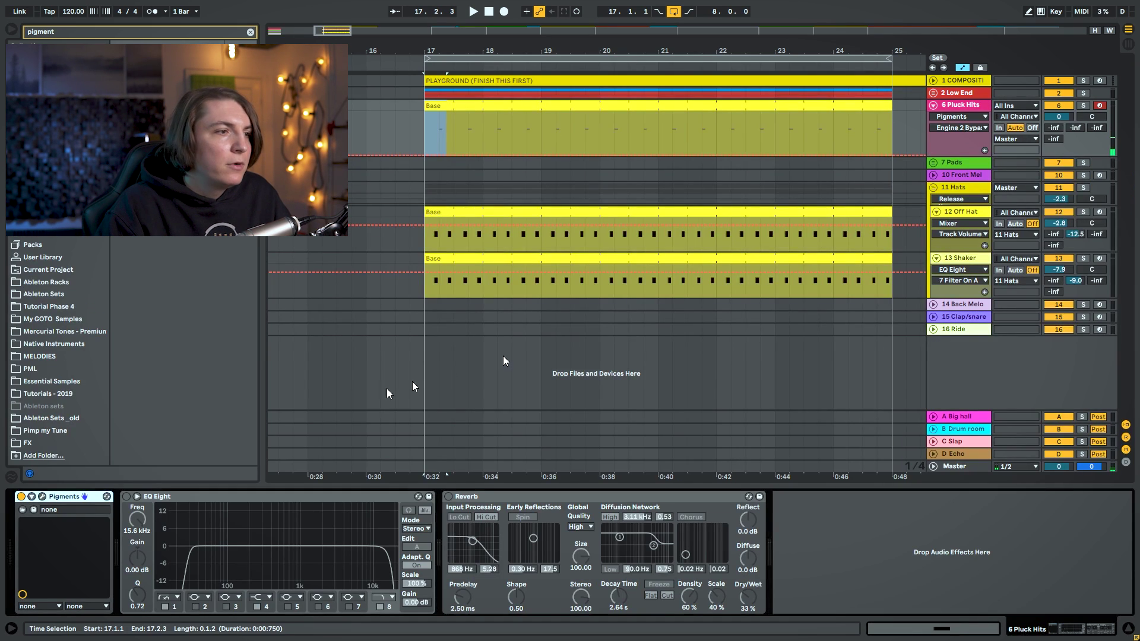
Open Pigments on the Pluck Hits track, play the loop and reduce Env VCA's sustain to zero.
{"action": "left_click", "coordinate": [973, 104]}
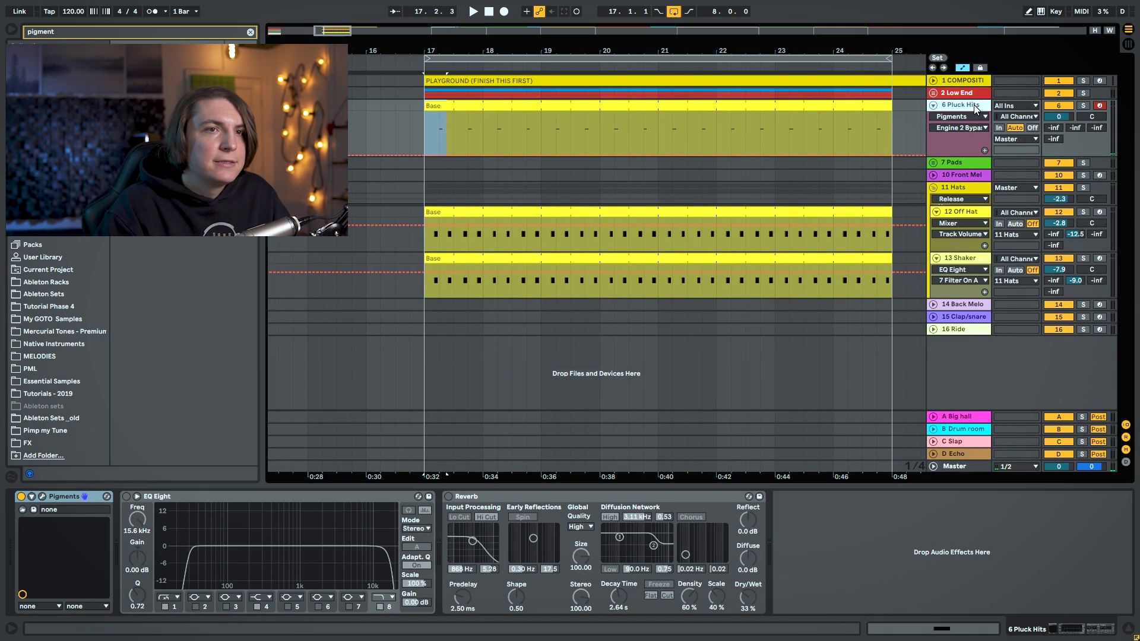
{"action": "left_click", "coordinate": [42, 496]}
{"action": "key", "text": "space"}
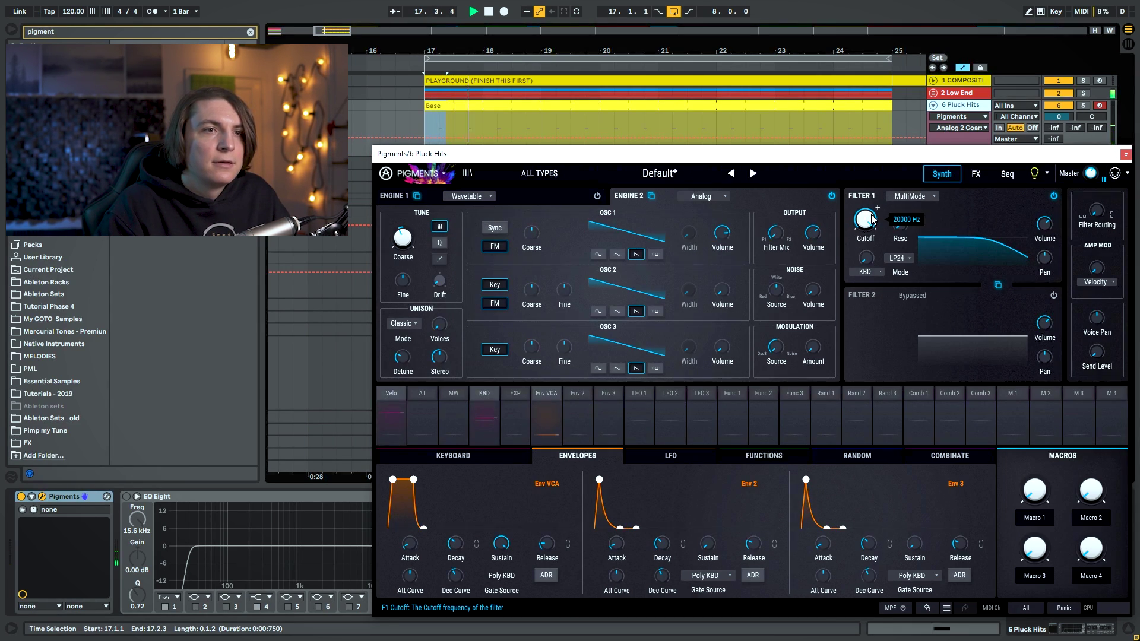
{"action": "left_click_drag", "start_coordinate": [414, 486], "coordinate": [393, 486]}
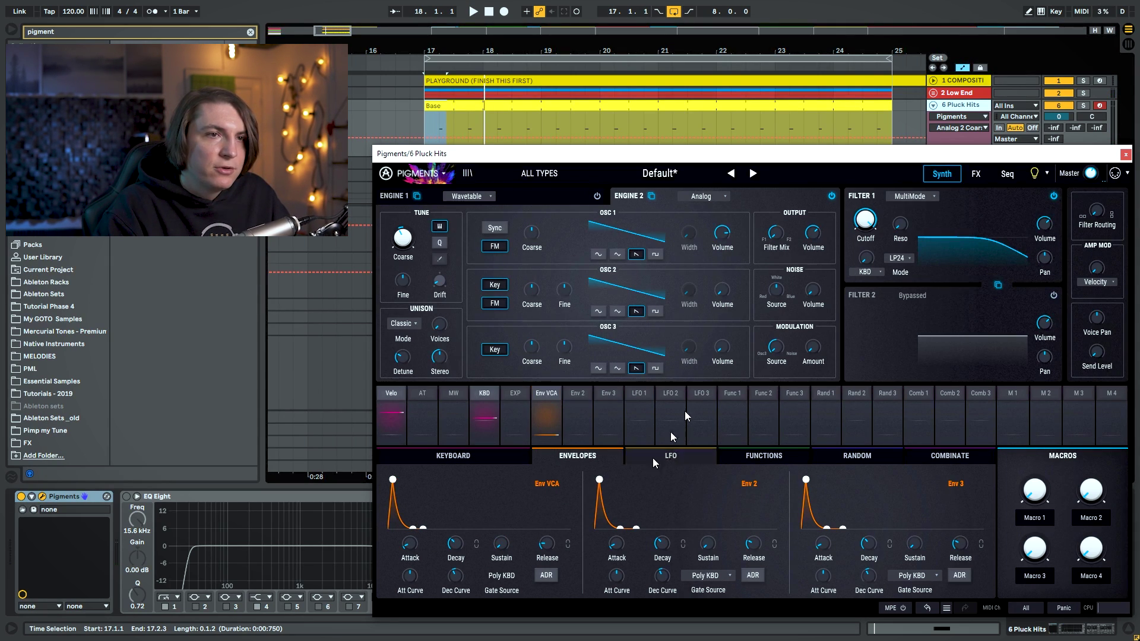
While the loop plays, lower Filter 1's cutoff to 249 Hz and lengthen Env VCA's decay slightly.
{"action": "key", "text": "space"}
{"action": "mouse_move", "coordinate": [867, 229]}
{"action": "left_click_drag", "start_coordinate": [867, 229], "coordinate": [867, 297]}
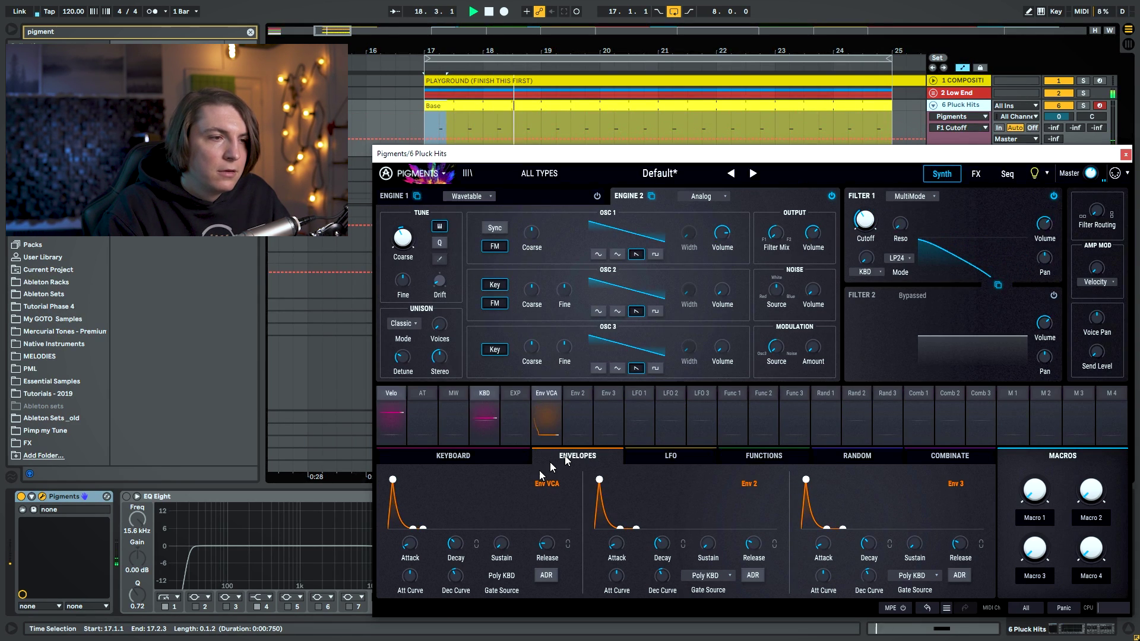
{"action": "left_click_drag", "start_coordinate": [455, 543], "coordinate": [455, 537]}
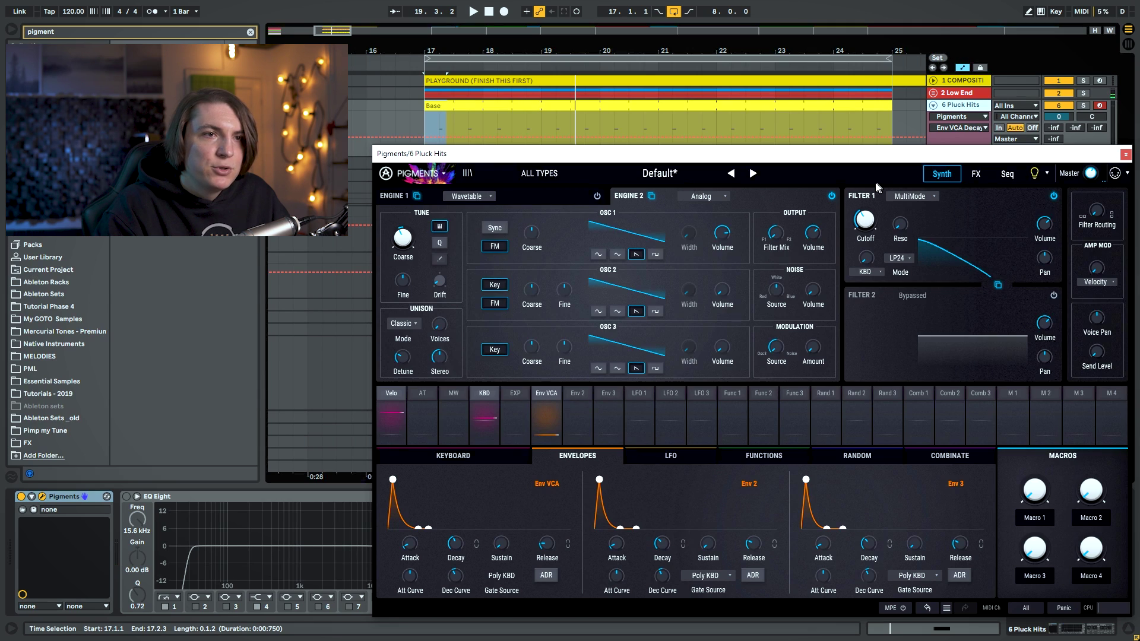
Modulate Filter 1's cutoff with Env 2 at 0.56 and lengthen the releases of Env VCA and Env 2, with Env 2 at 844 ms.
{"action": "left_click", "coordinate": [869, 231]}
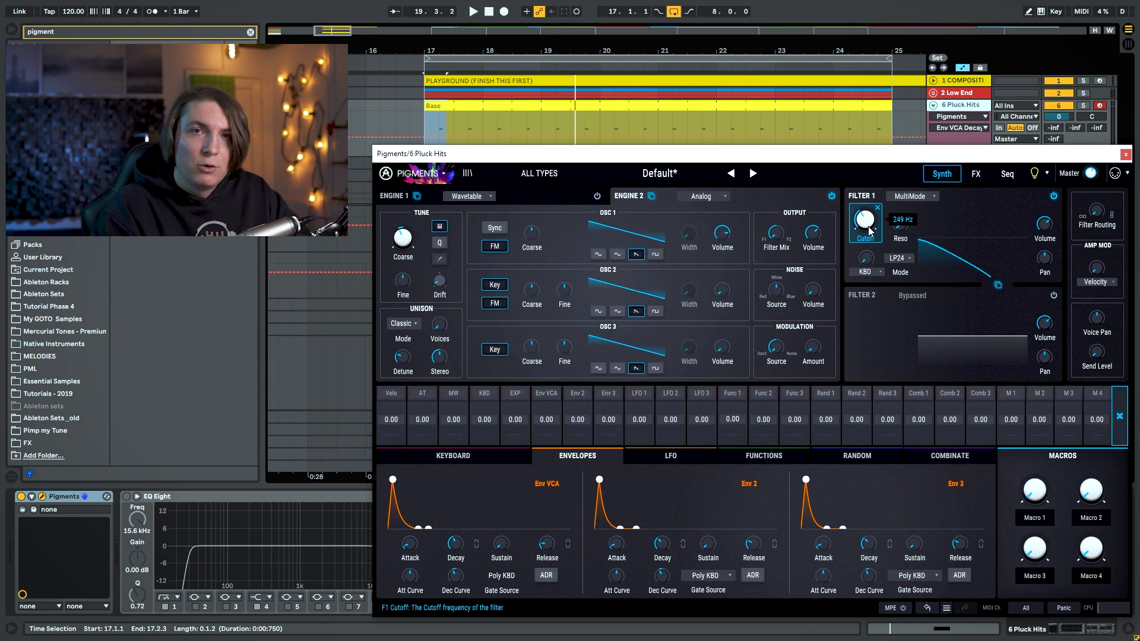
{"action": "left_click_drag", "start_coordinate": [573, 419], "coordinate": [573, 416]}
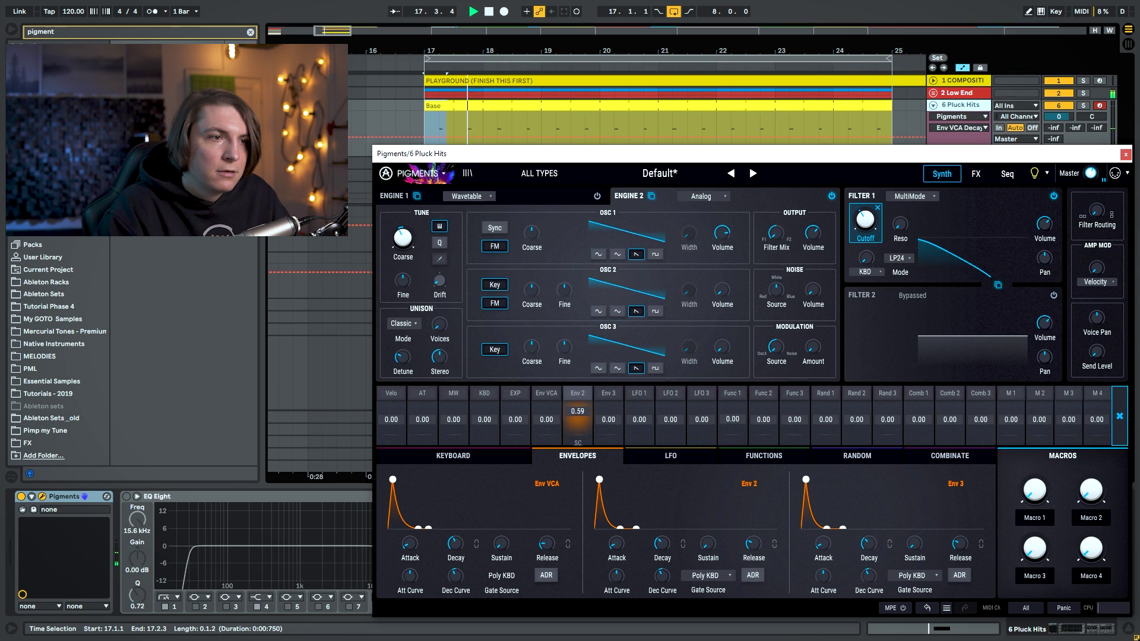
{"action": "left_click_drag", "start_coordinate": [547, 543], "coordinate": [546, 528]}
{"action": "key", "text": "space"}
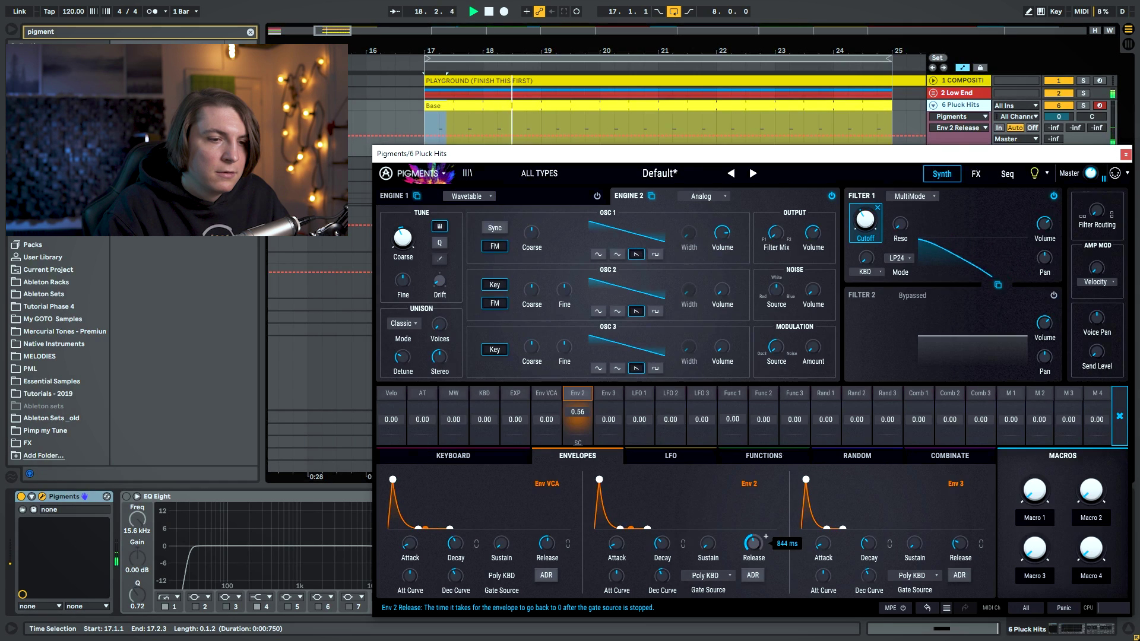
{"action": "key", "text": "space"}
Try the SEM type for Filter 1 with its cutoff at 320 Hz.
{"action": "left_click", "coordinate": [910, 196]}
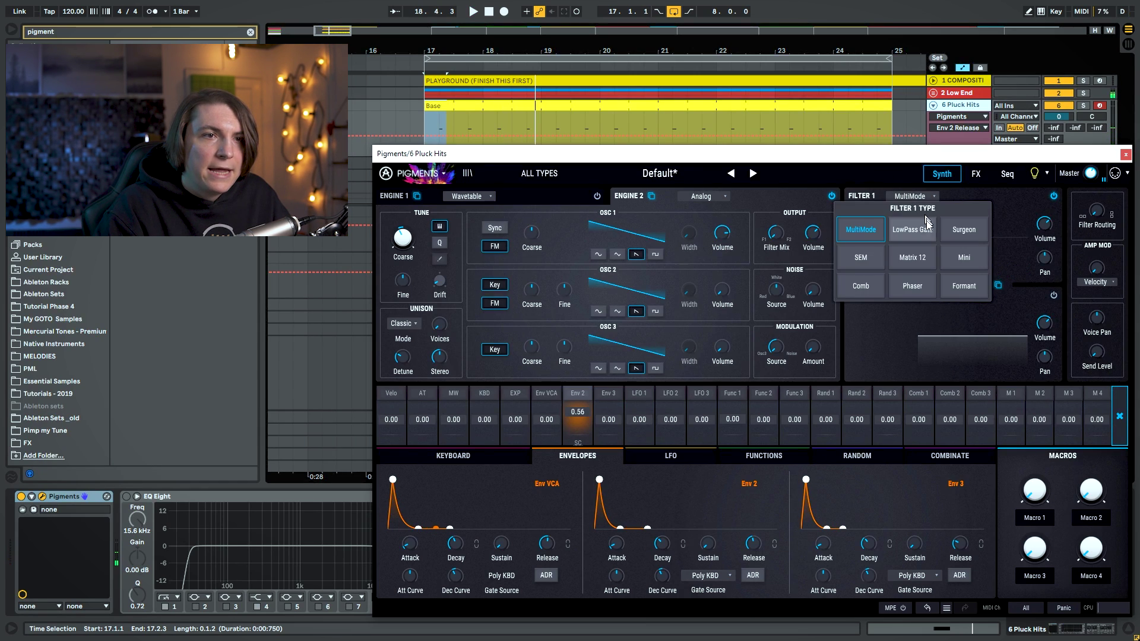
{"action": "left_click", "coordinate": [860, 256]}
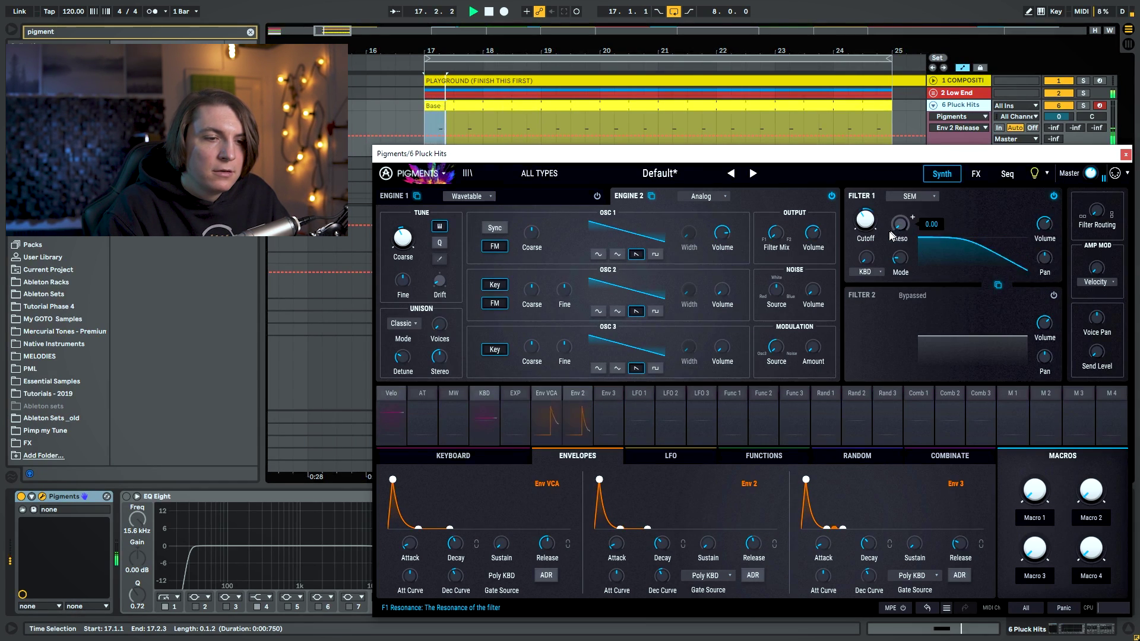
{"action": "left_click", "coordinate": [866, 220]}
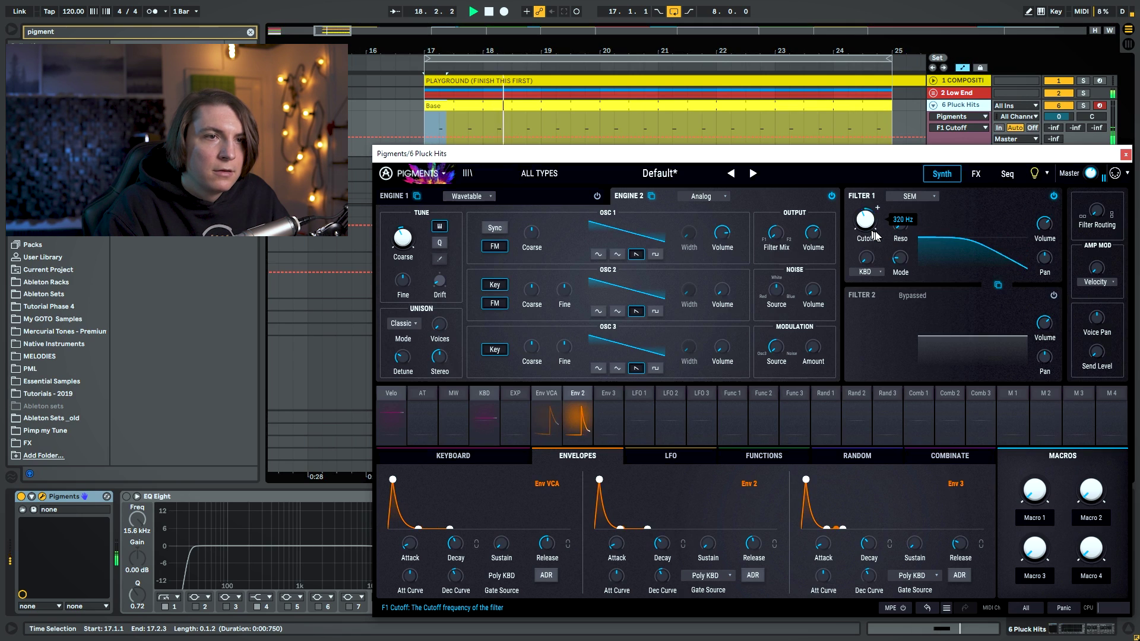
Set Filter 1's type to Matrix 12 and its mode to LP12.
{"action": "left_click", "coordinate": [911, 196]}
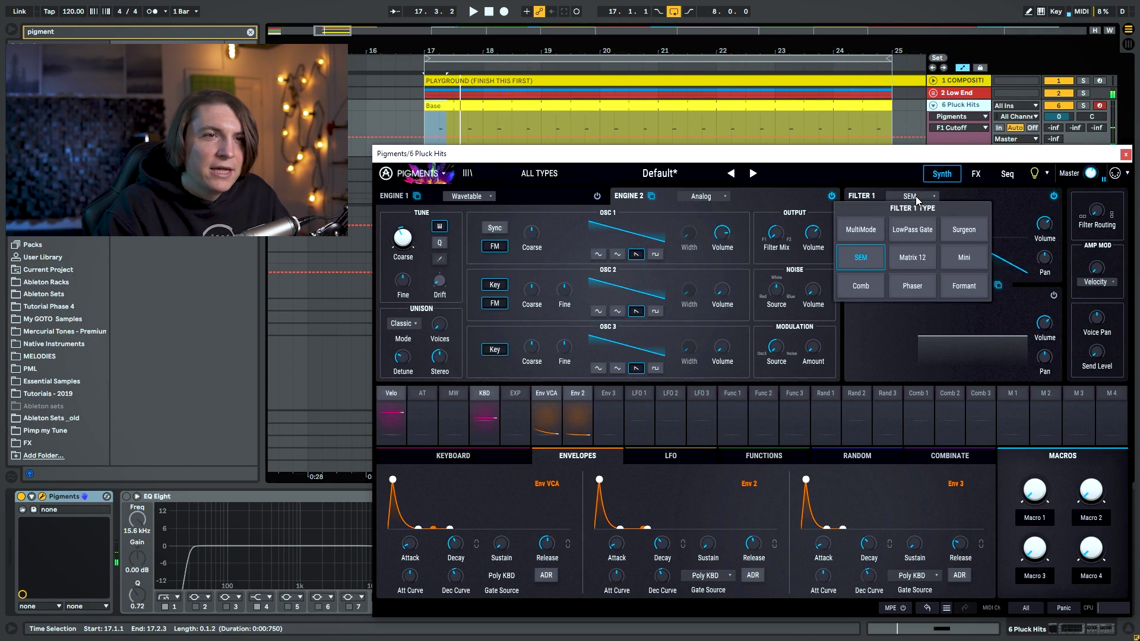
{"action": "left_click", "coordinate": [915, 263]}
{"action": "left_click", "coordinate": [905, 260]}
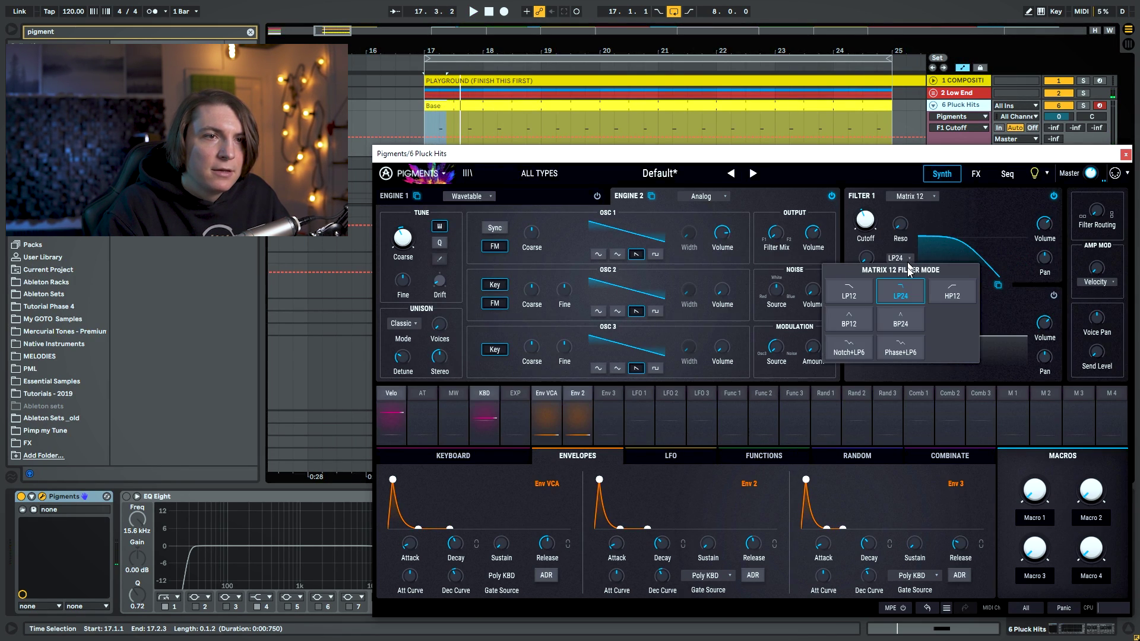
{"action": "left_click", "coordinate": [856, 294]}
Play the loop and shorten the decay of Env VCA and Env 2.
{"action": "key", "text": "space"}
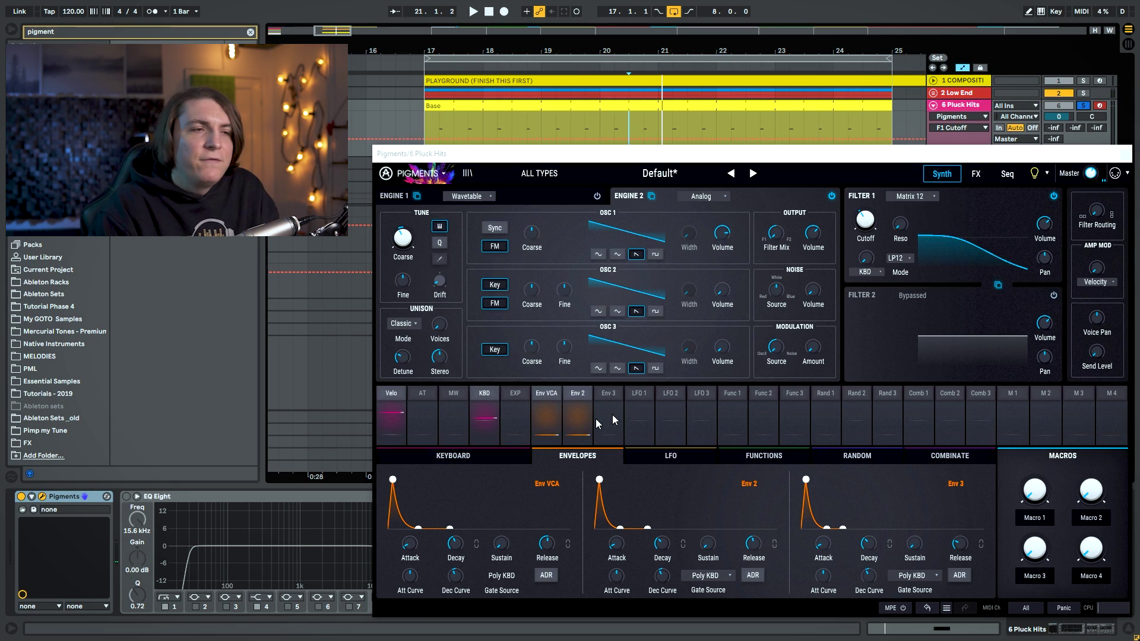
{"action": "left_click", "coordinate": [455, 544]}
{"action": "left_click_drag", "start_coordinate": [464, 562], "coordinate": [463, 577]}
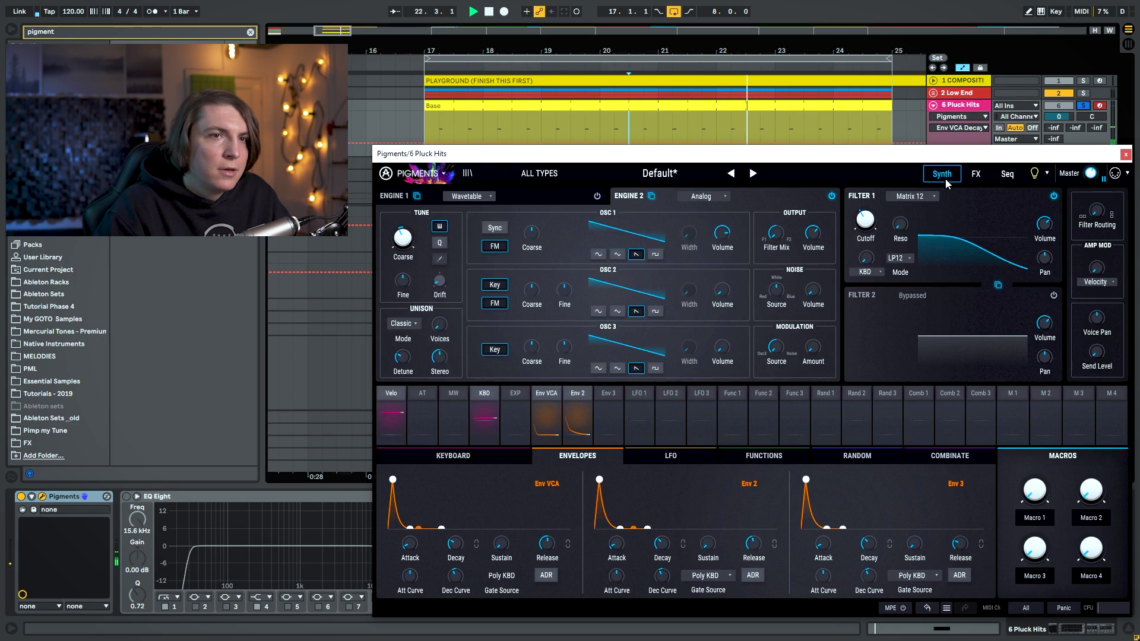
Replace the Delay in Pigments' FX Bus A with a Reverb and set its Dry/Wet to 38 %.
{"action": "left_click", "coordinate": [964, 179]}
{"action": "left_click", "coordinate": [461, 233]}
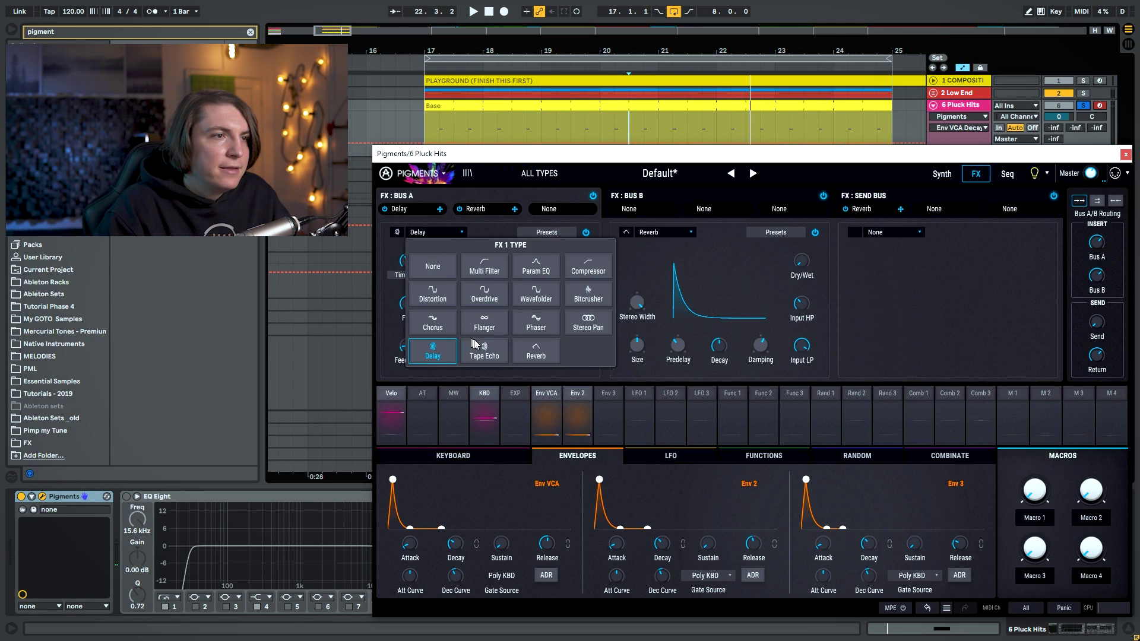
{"action": "left_click", "coordinate": [534, 351]}
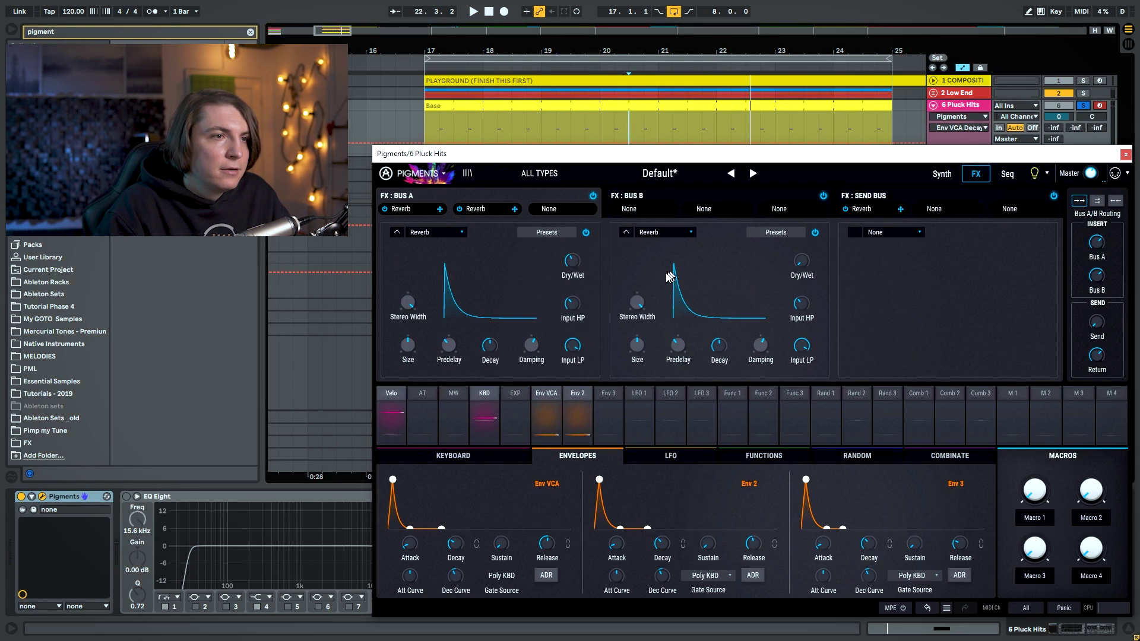
{"action": "key", "text": "space"}
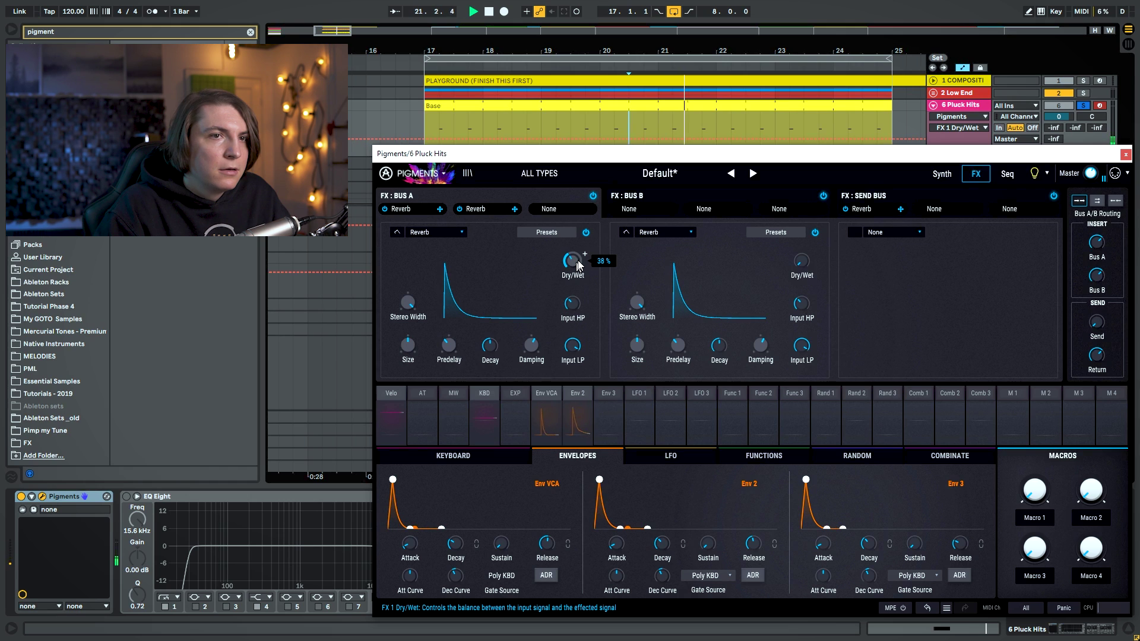
Shorten the attacks of Env 2 and Env VCA and set Env 2's modulation of Filter 1's cutoff to 0.68.
{"action": "left_click", "coordinate": [942, 174]}
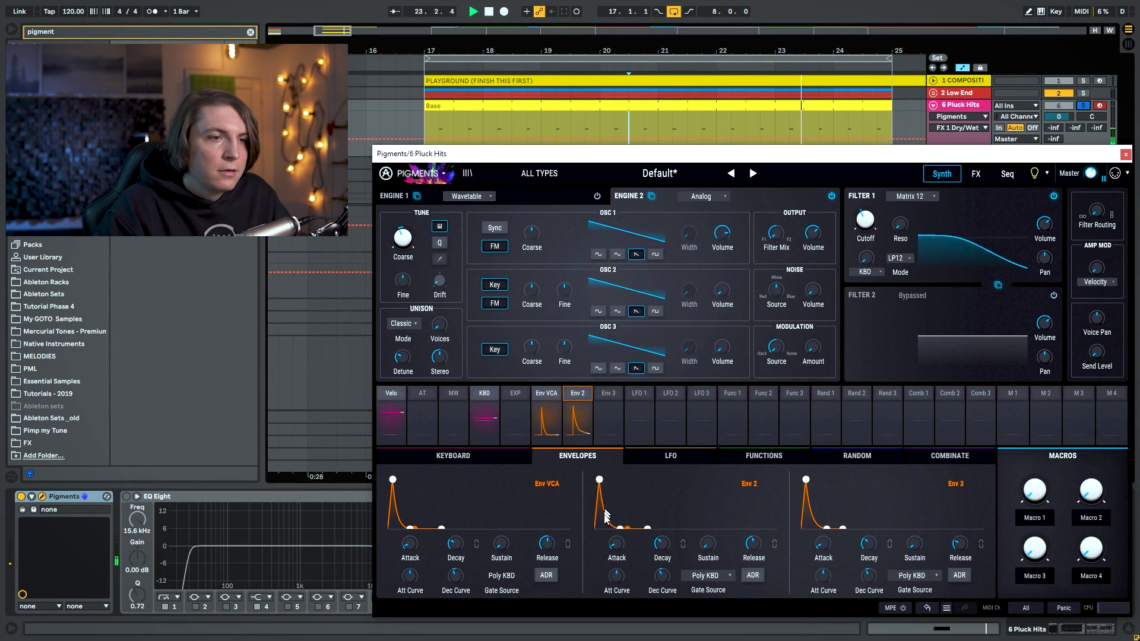
{"action": "left_click_drag", "start_coordinate": [616, 544], "coordinate": [615, 549]}
{"action": "left_click", "coordinate": [410, 543]}
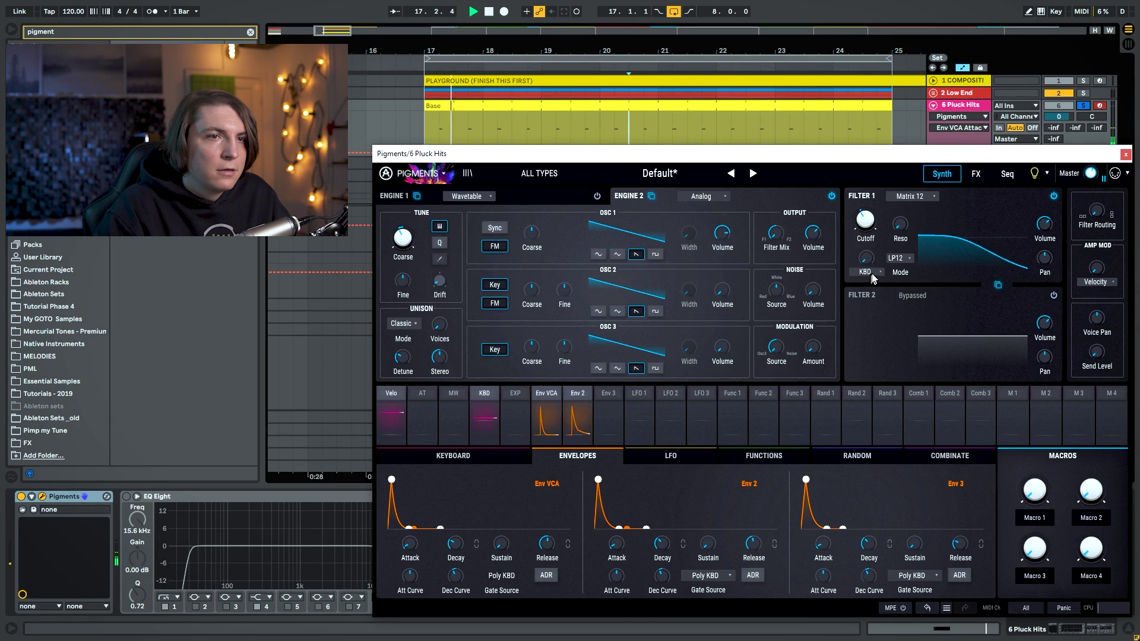
{"action": "left_click", "coordinate": [584, 393]}
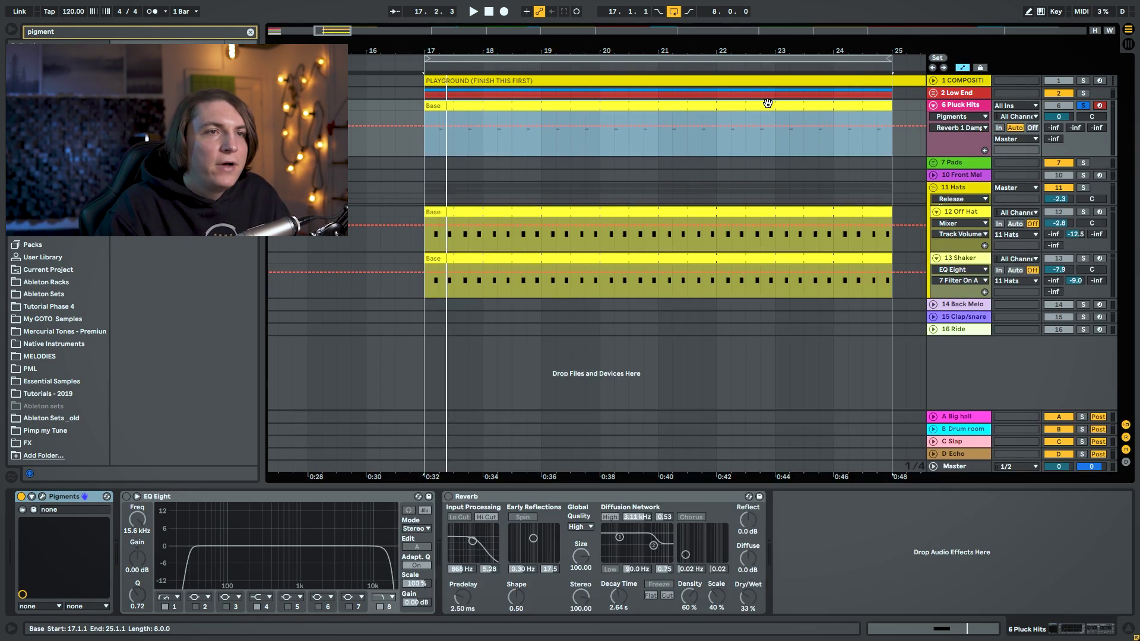
Transpose all notes in the Pluck Hits clip up to B4 and audition them.
{"action": "double_click", "coordinate": [769, 105]}
{"action": "left_click", "coordinate": [616, 357]}
{"action": "key", "text": "ctrl+a"}
{"action": "key", "text": "space"}
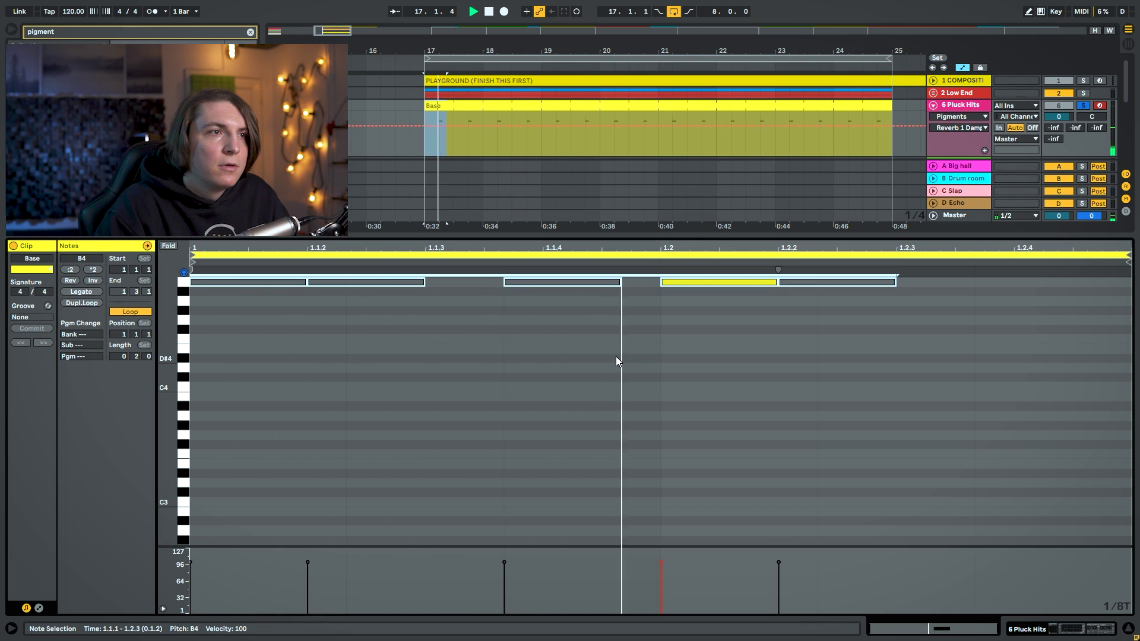
Return to the Pluck Hits device chain, unsolo the track and play the loop with the full mix.
{"action": "key", "text": "shift+Tab"}
{"action": "key", "text": "space"}
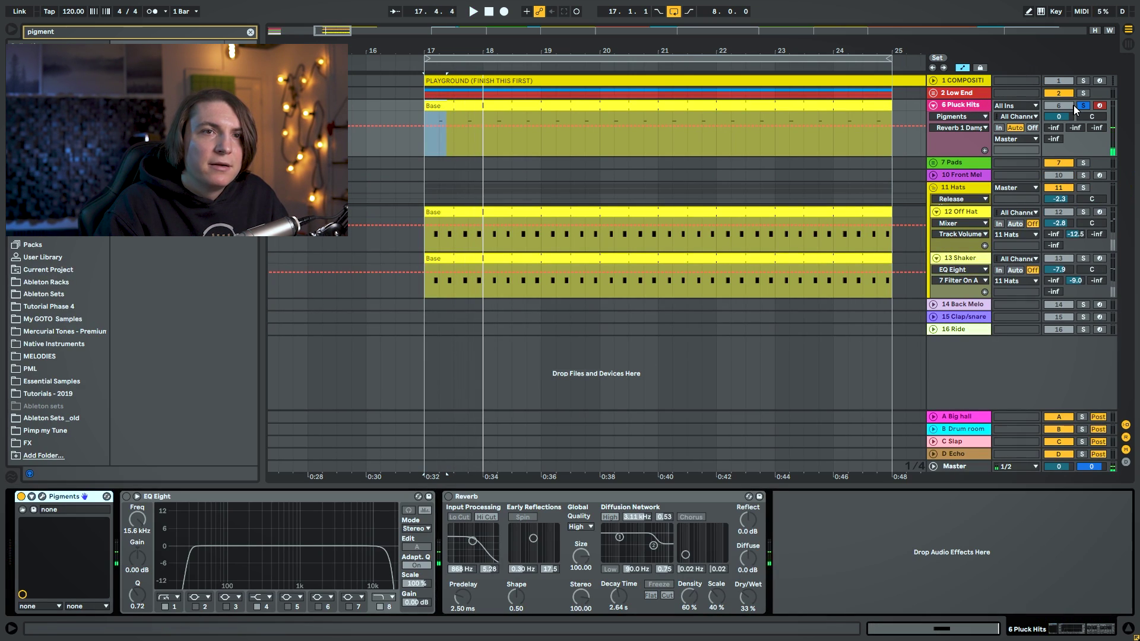
{"action": "left_click", "coordinate": [1083, 106]}
{"action": "key", "text": "space"}
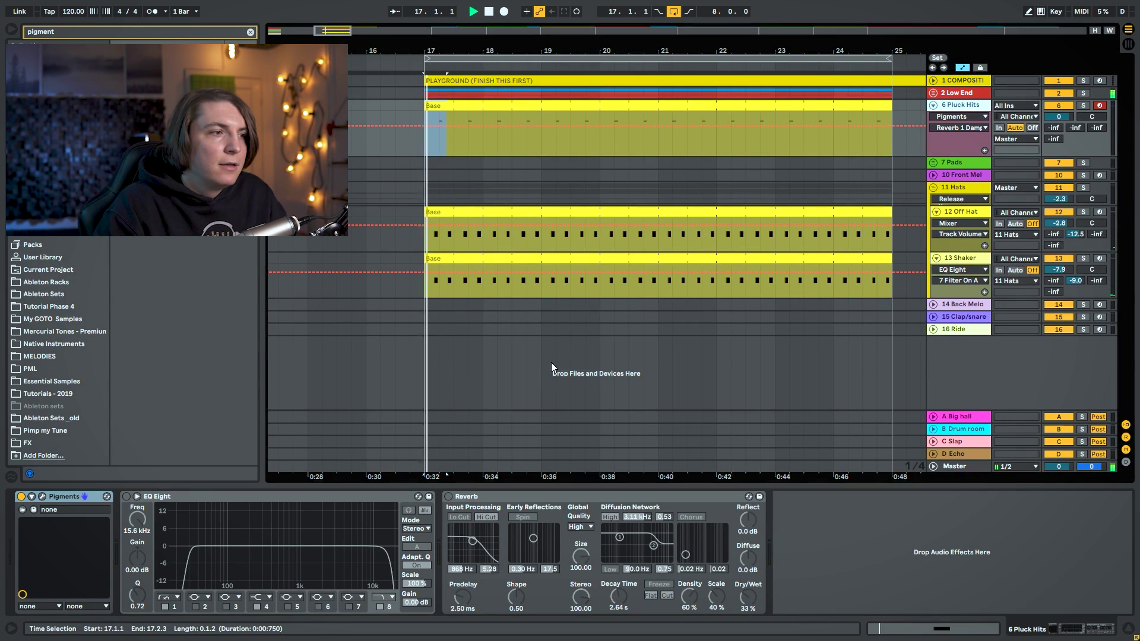
In Pigments, set Filter 1's cutoff to 142 Hz and its Env 2 modulation amount to 0.62, and close the plugin window.
{"action": "left_click", "coordinate": [44, 497]}
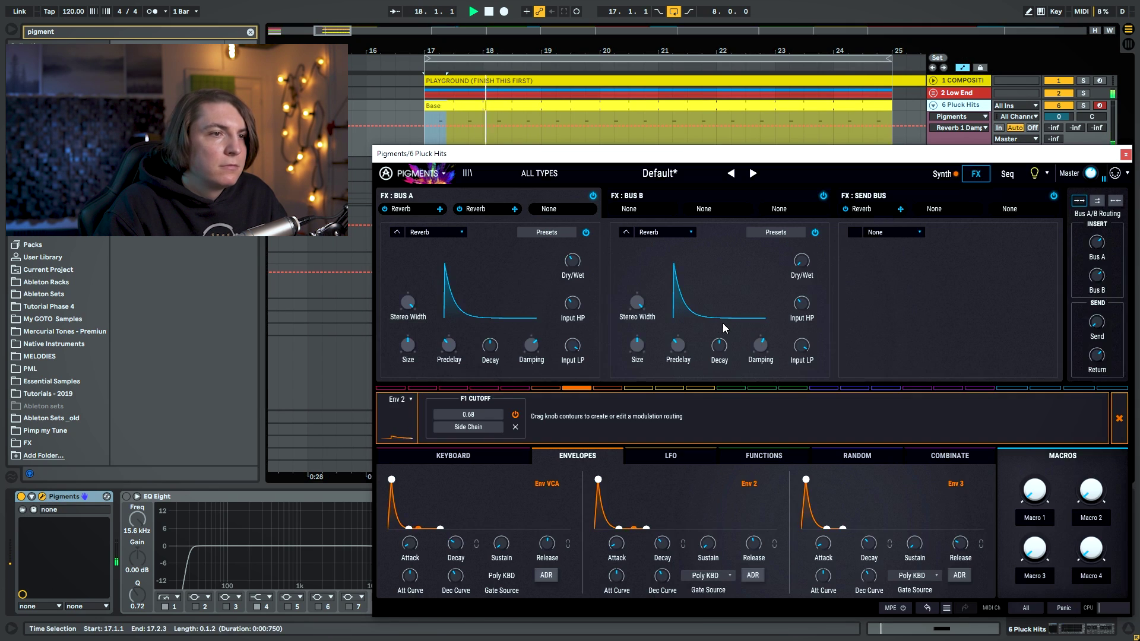
{"action": "left_click", "coordinate": [943, 174]}
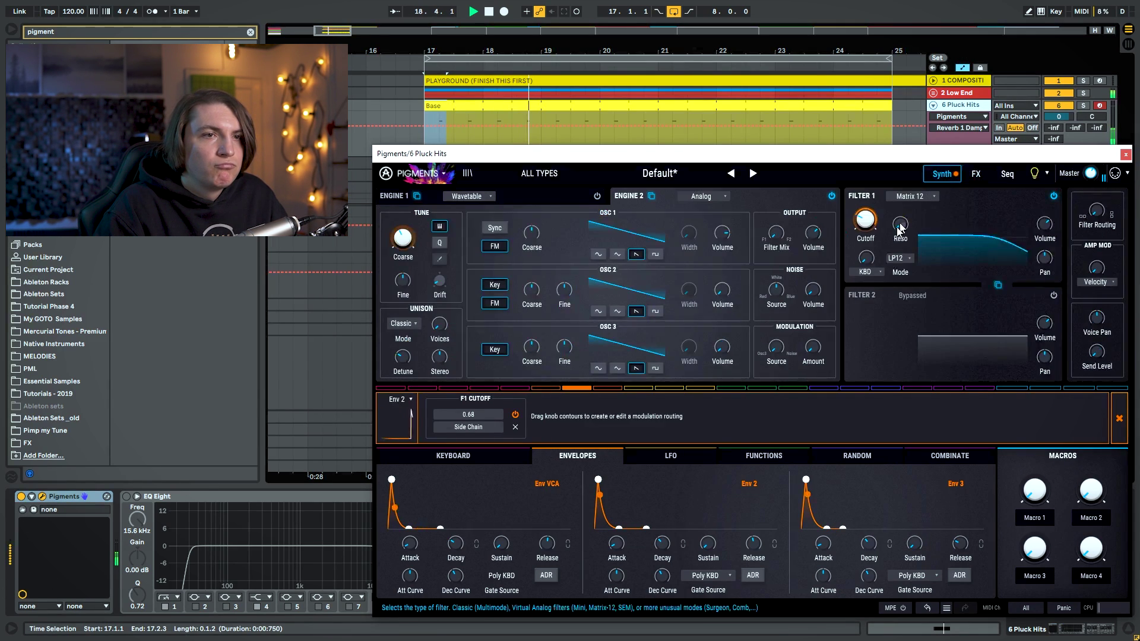
{"action": "left_click", "coordinate": [872, 221]}
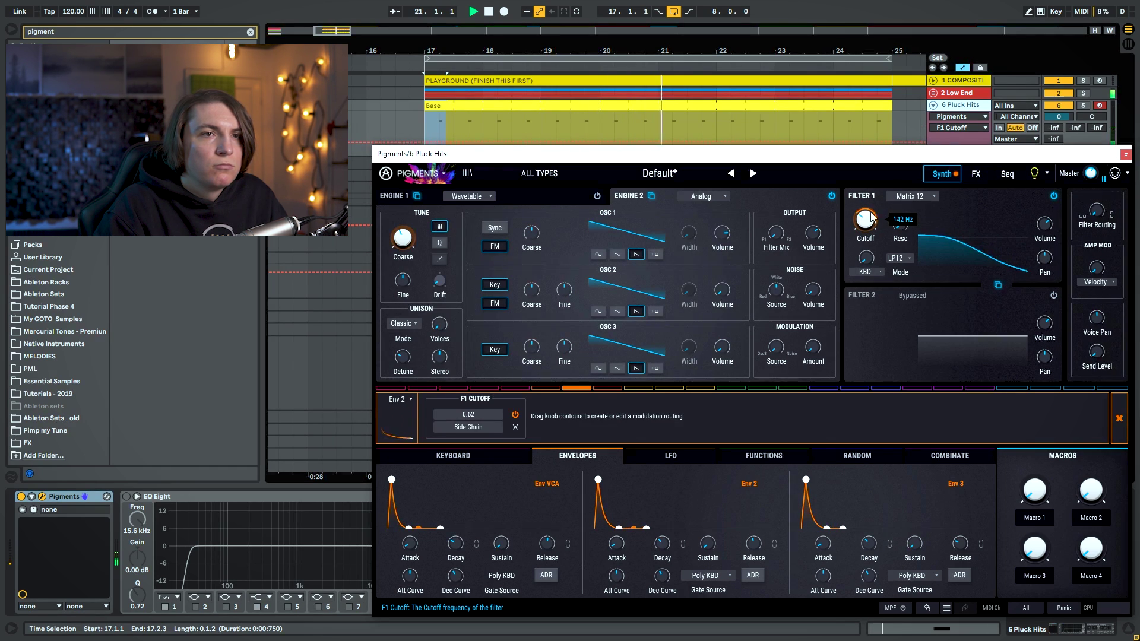
{"action": "left_click", "coordinate": [1126, 154]}
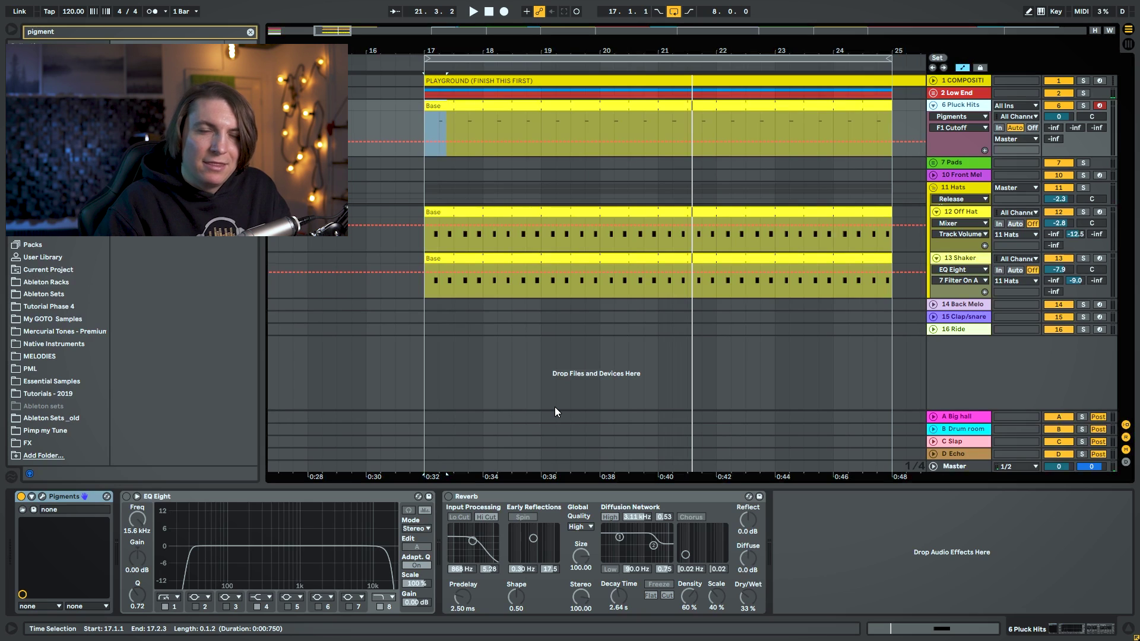
Add a Saturator between EQ Eight and Reverb on Pluck Hits, raise its Drive to 0.57 dB and play the loop.
{"action": "key", "text": "ctrl+f"}
{"action": "type", "text": "satur"}
{"action": "left_click_drag", "start_coordinate": [152, 58], "coordinate": [484, 570]}
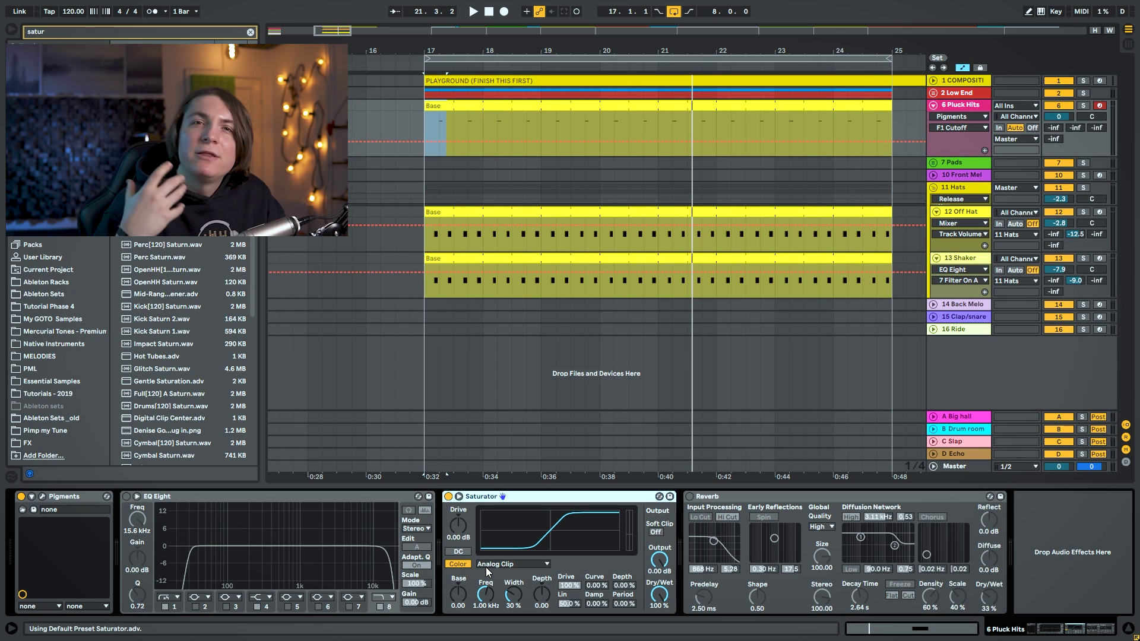
{"action": "left_click_drag", "start_coordinate": [457, 525], "coordinate": [458, 504]}
{"action": "key", "text": "space"}
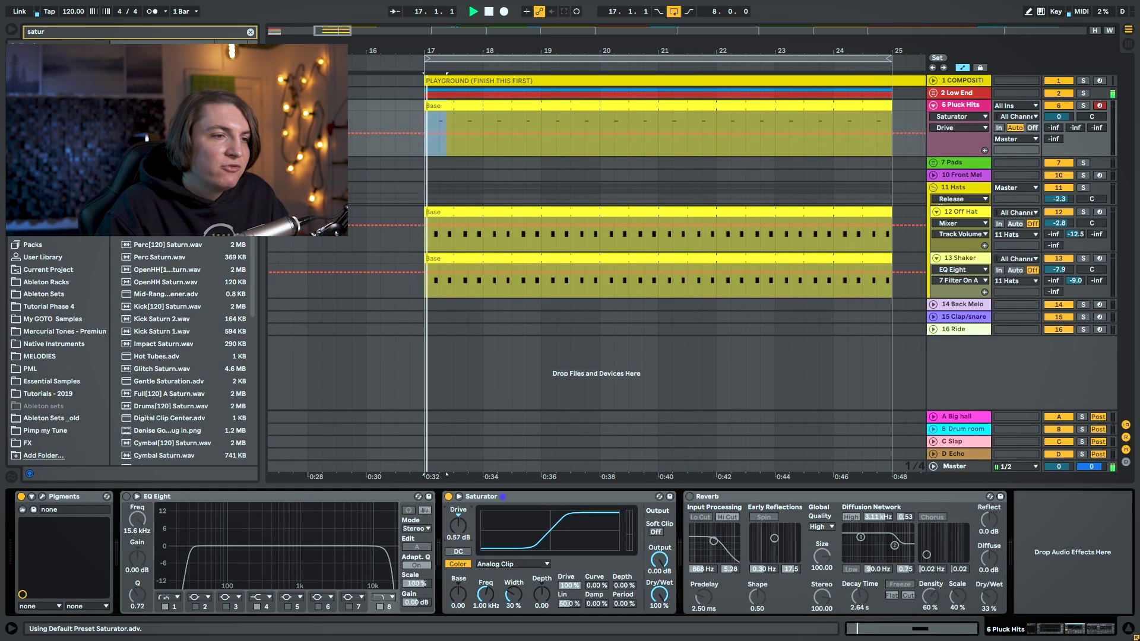
Set the Saturator to 9.71 dB Drive, the Soft Sine curve, Soft Clip on and -8.72 dB Output.
{"action": "left_click_drag", "start_coordinate": [666, 563], "coordinate": [666, 579]}
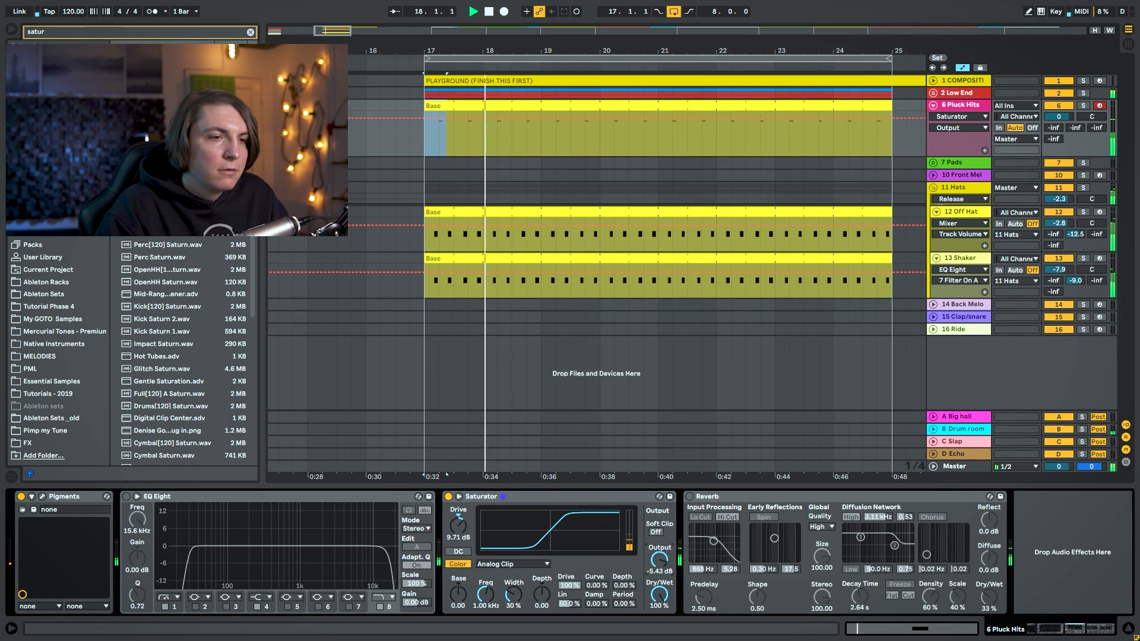
{"action": "left_click", "coordinate": [512, 564]}
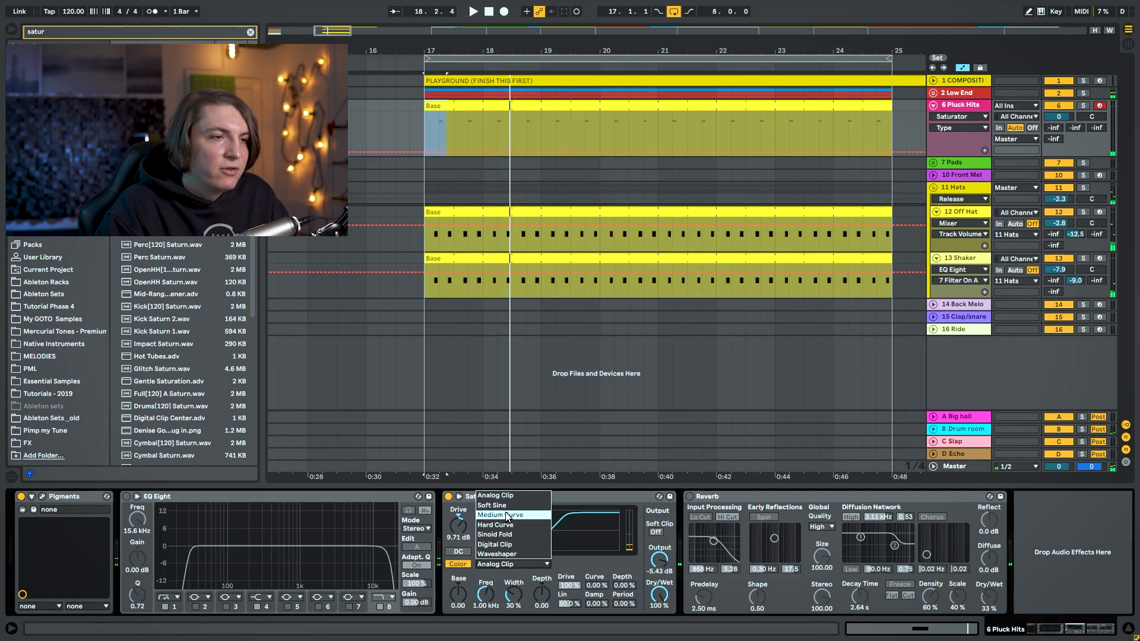
{"action": "left_click", "coordinate": [493, 506]}
{"action": "left_click_drag", "start_coordinate": [661, 568], "coordinate": [660, 576]}
{"action": "left_click", "coordinate": [655, 533]}
{"action": "left_click_drag", "start_coordinate": [659, 560], "coordinate": [659, 563]}
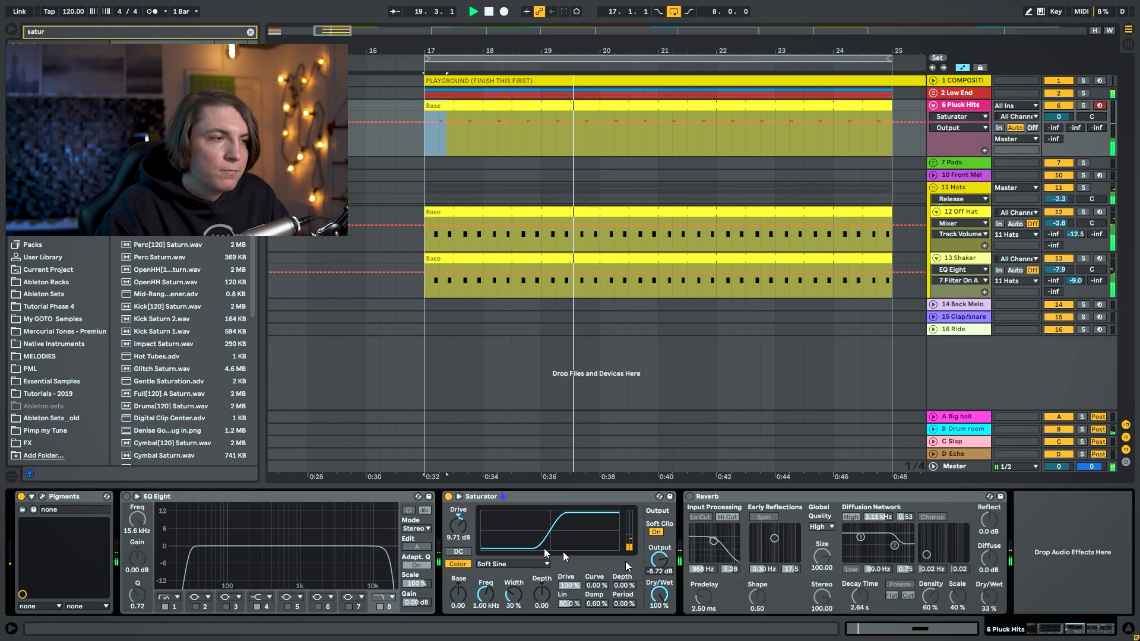
Enable EQ Eight on Pluck Hits, place the band 1 low cut at 505 Hz and lower the band 8 high cut.
{"action": "left_click", "coordinate": [190, 560]}
{"action": "left_click_drag", "start_coordinate": [192, 561], "coordinate": [269, 558]}
{"action": "left_click_drag", "start_coordinate": [384, 556], "coordinate": [278, 542]}
{"action": "key", "text": "space"}
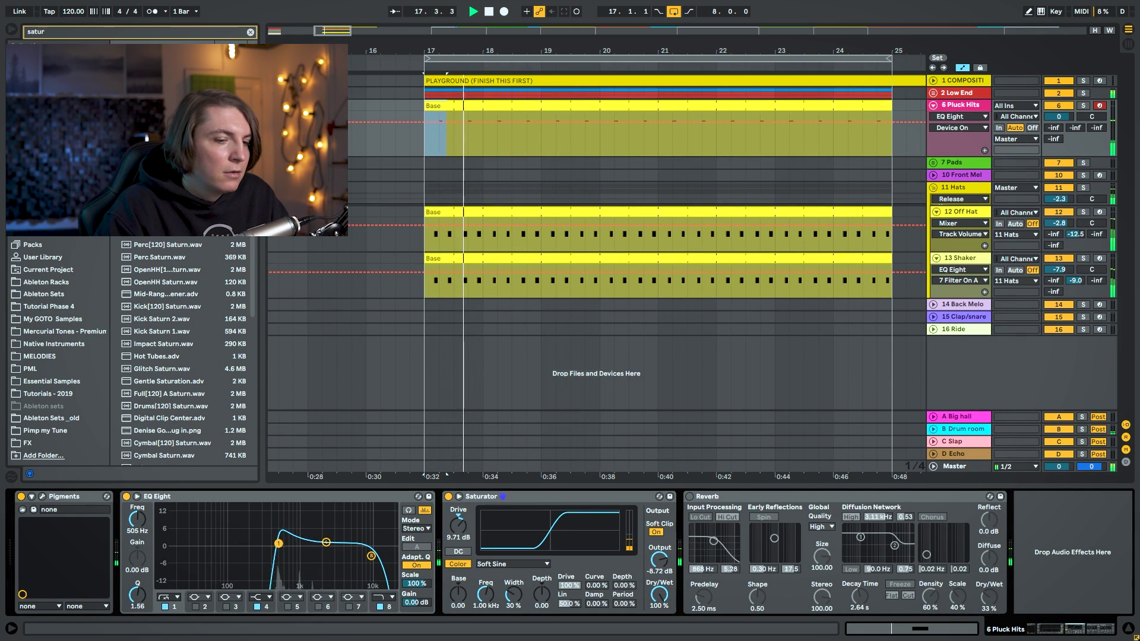
Enable EQ Eight band 5 with a boost of about 3.8 dB near 1.94 kHz, and shift the low cut to 484 Hz.
{"action": "left_click", "coordinate": [291, 606]}
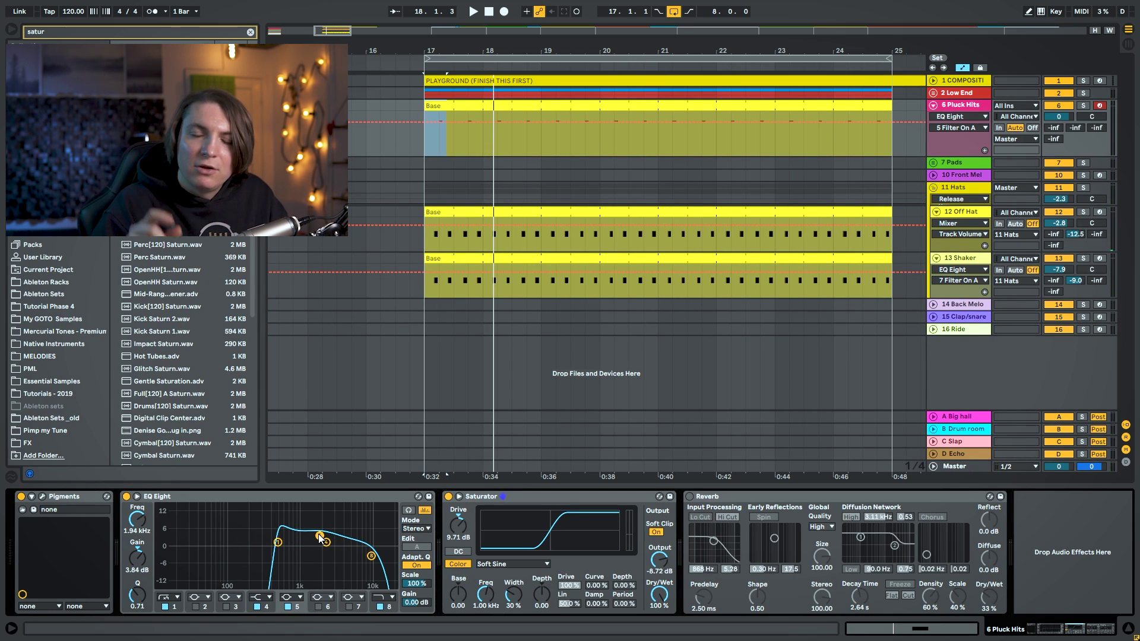
{"action": "key", "text": "space"}
{"action": "left_click_drag", "start_coordinate": [319, 538], "coordinate": [277, 544]}
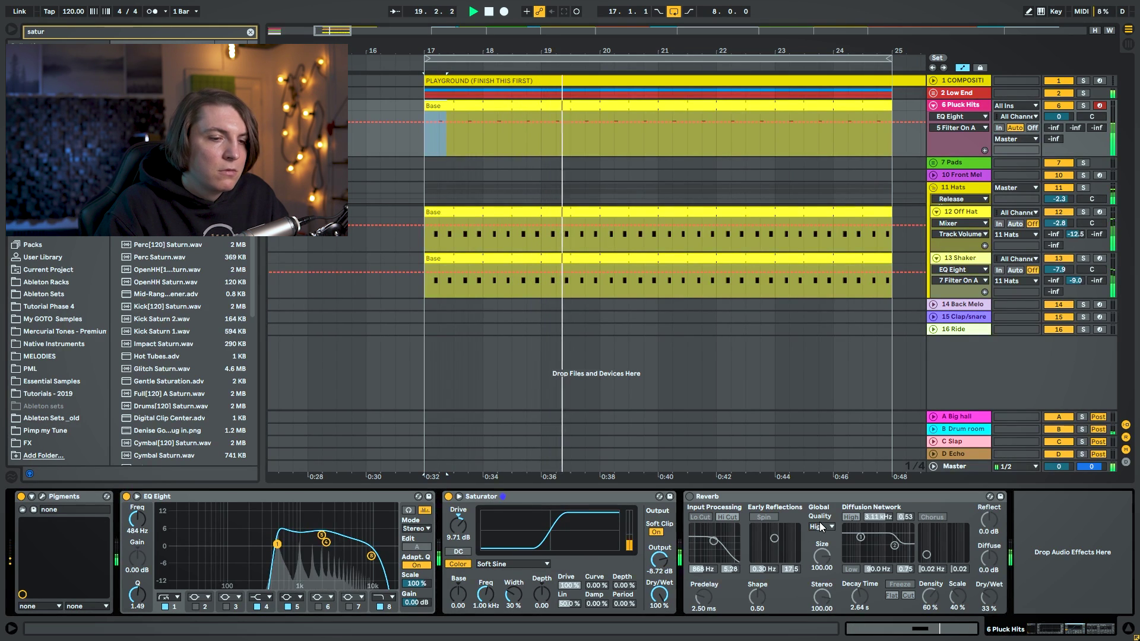
{"action": "key", "text": "space"}
Solo Pluck Hits during playback, raise the EQ Eight high cut to 14.1 kHz and unsolo the track.
{"action": "left_click", "coordinate": [967, 105]}
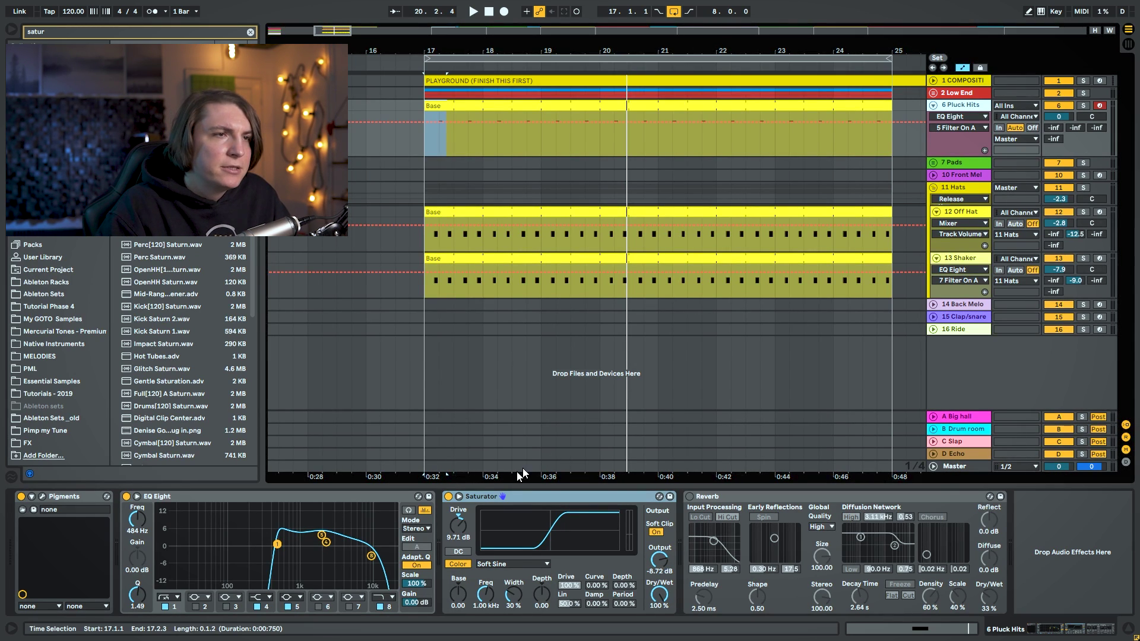
{"action": "left_click", "coordinate": [1084, 105]}
{"action": "key", "text": "space"}
{"action": "mouse_move", "coordinate": [371, 556]}
{"action": "left_mouse_down"}
{"action": "mouse_move", "coordinate": [354, 558]}
{"action": "mouse_move", "coordinate": [381, 555]}
{"action": "left_mouse_up"}
{"action": "left_click", "coordinate": [1083, 106]}
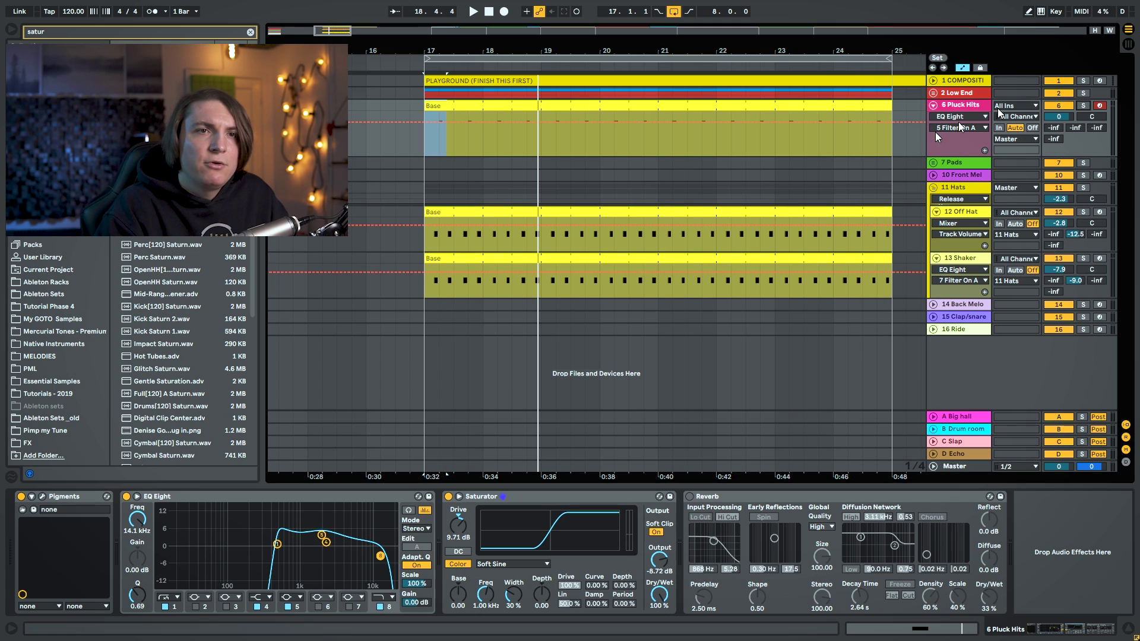
Lower the Pluck Hits track volume to -6.4 dB while playing the full mix, and fold the track.
{"action": "key", "text": "space"}
{"action": "left_click_drag", "start_coordinate": [1060, 117], "coordinate": [1059, 133]}
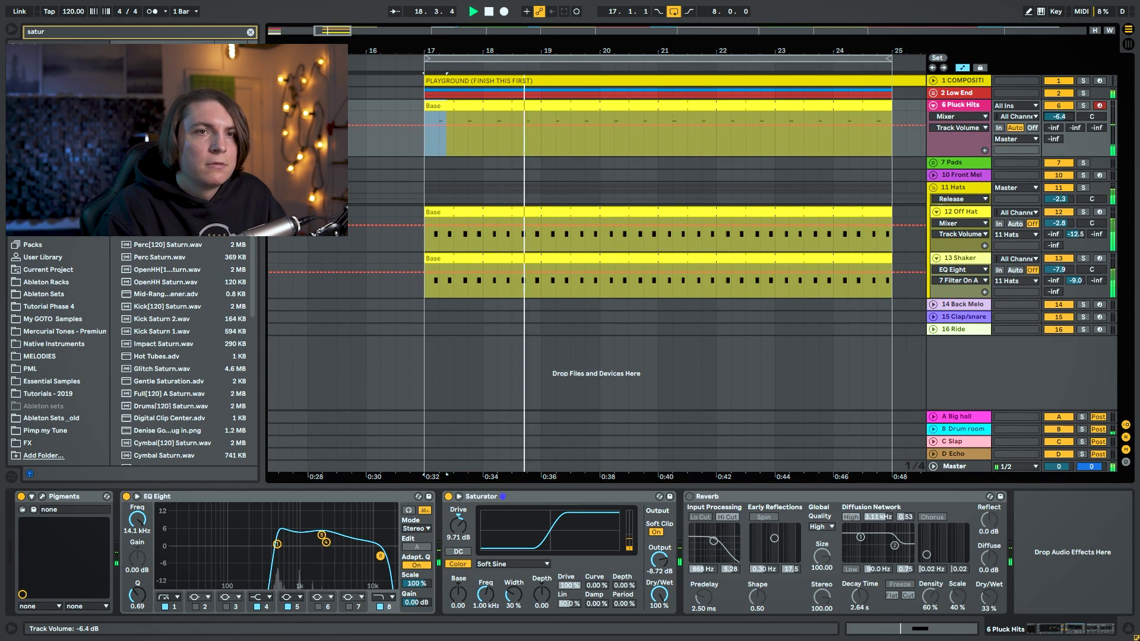
{"action": "left_click", "coordinate": [933, 105]}
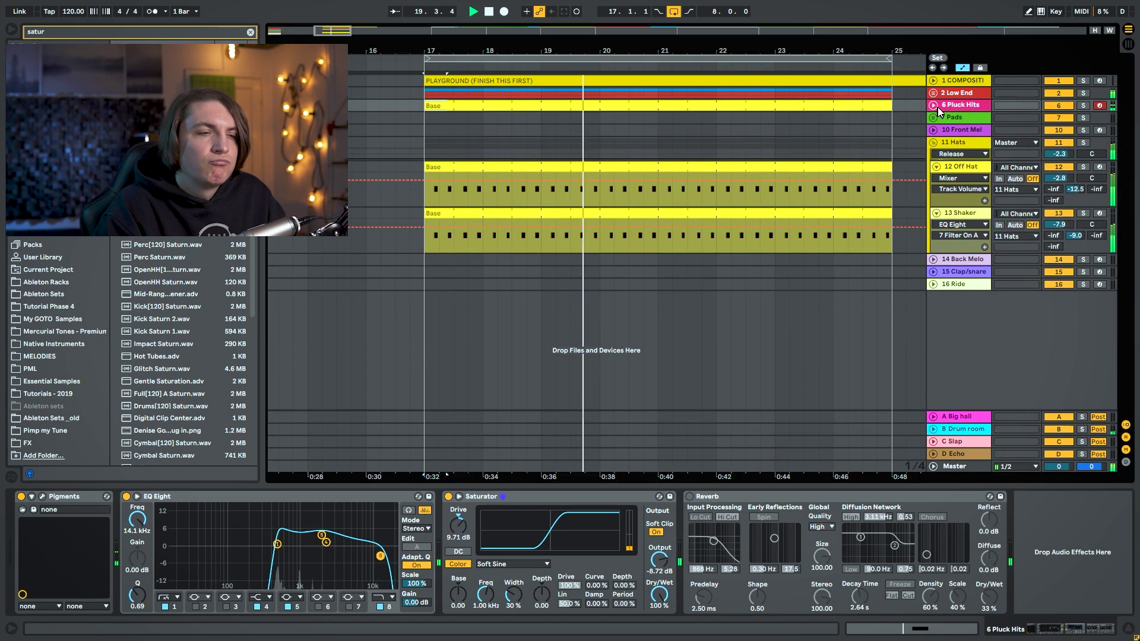
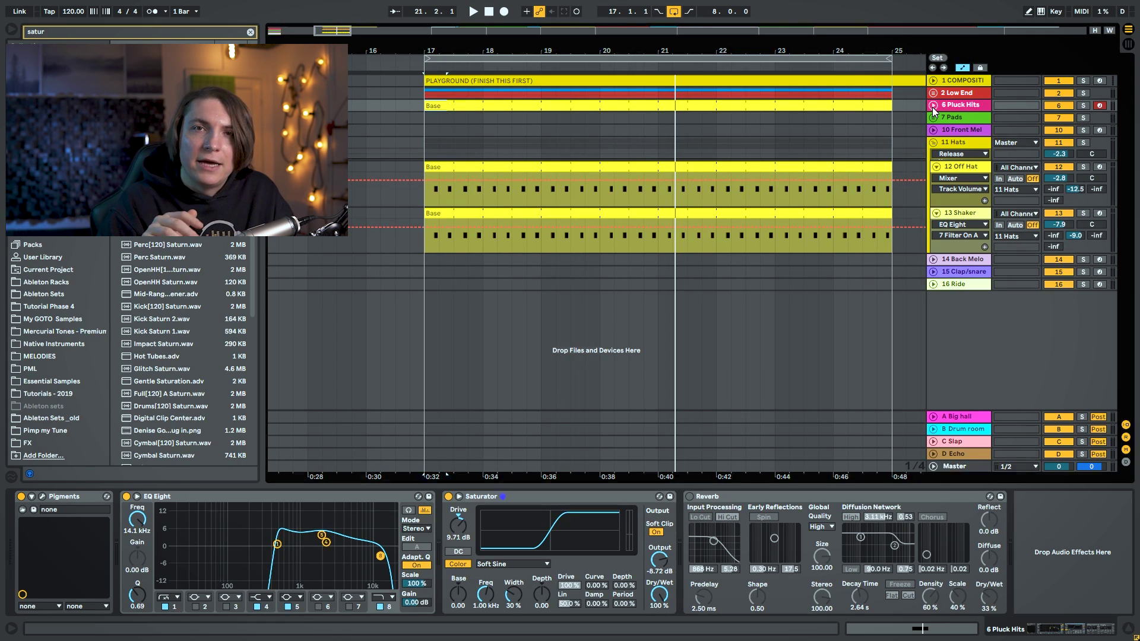
Expand the Pads group to reach the Low Pad and High Pad tracks.
{"action": "left_click", "coordinate": [946, 117]}
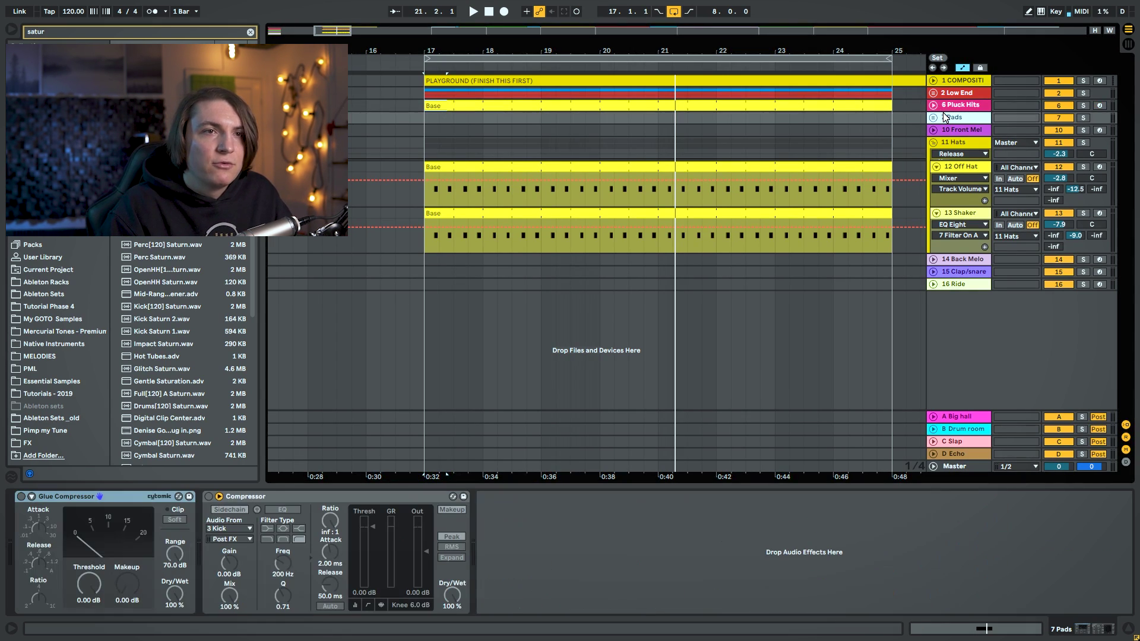
{"action": "left_click", "coordinate": [933, 117]}
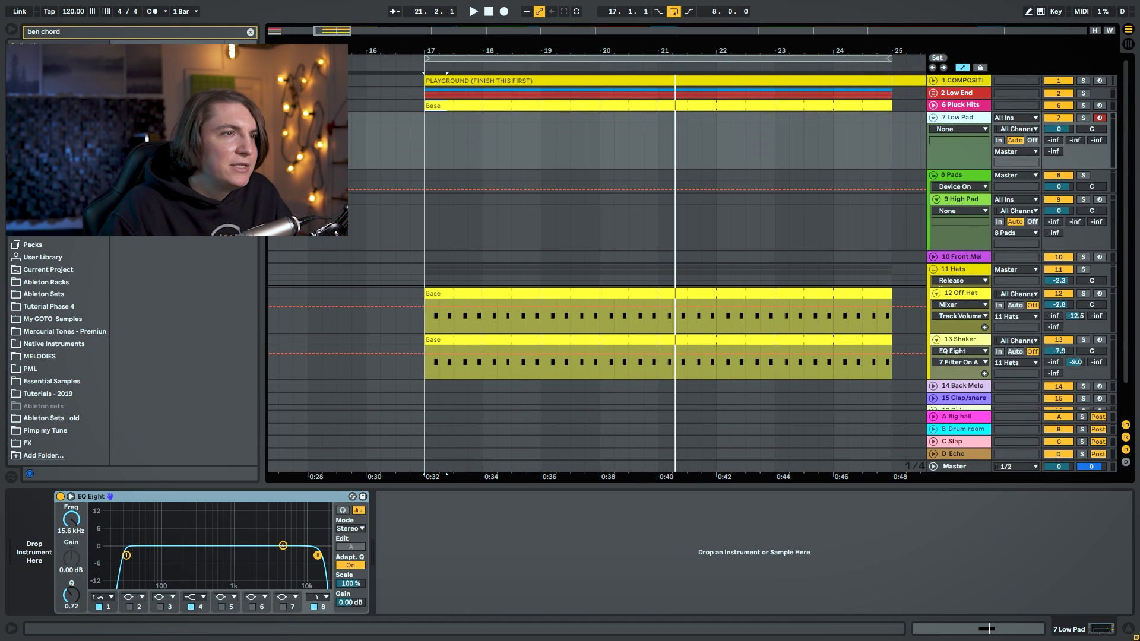
Place the Ben chords clip on the 7 Low Pad track at bar 17 without its tempo data, and set the tempo to 122.
{"action": "left_click_drag", "start_coordinate": [149, 57], "coordinate": [434, 146]}
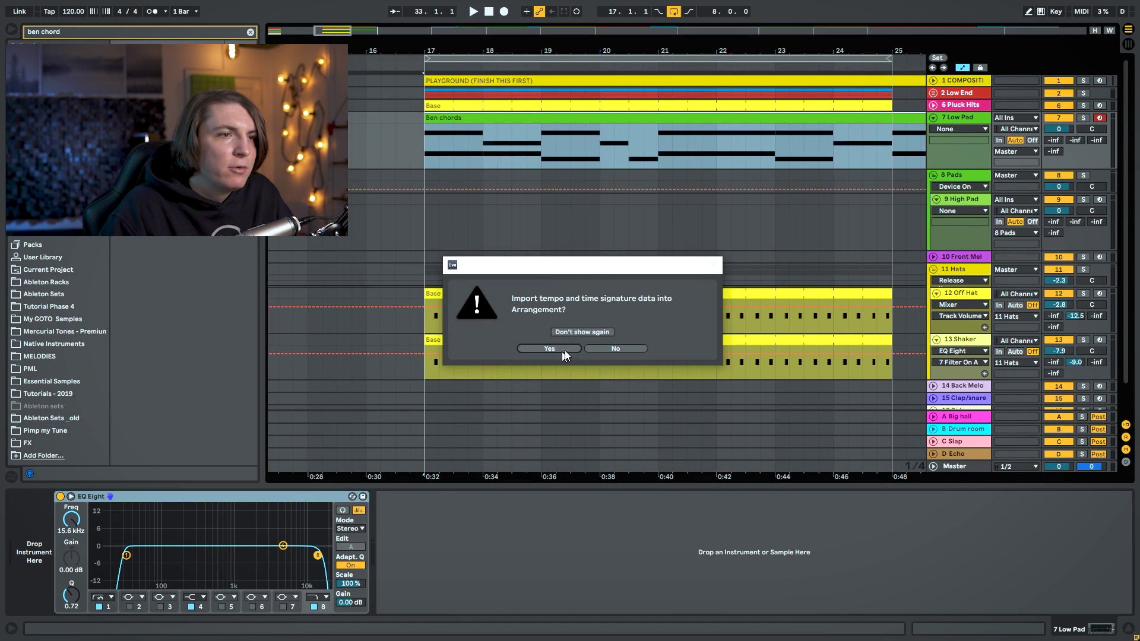
{"action": "left_click", "coordinate": [601, 348]}
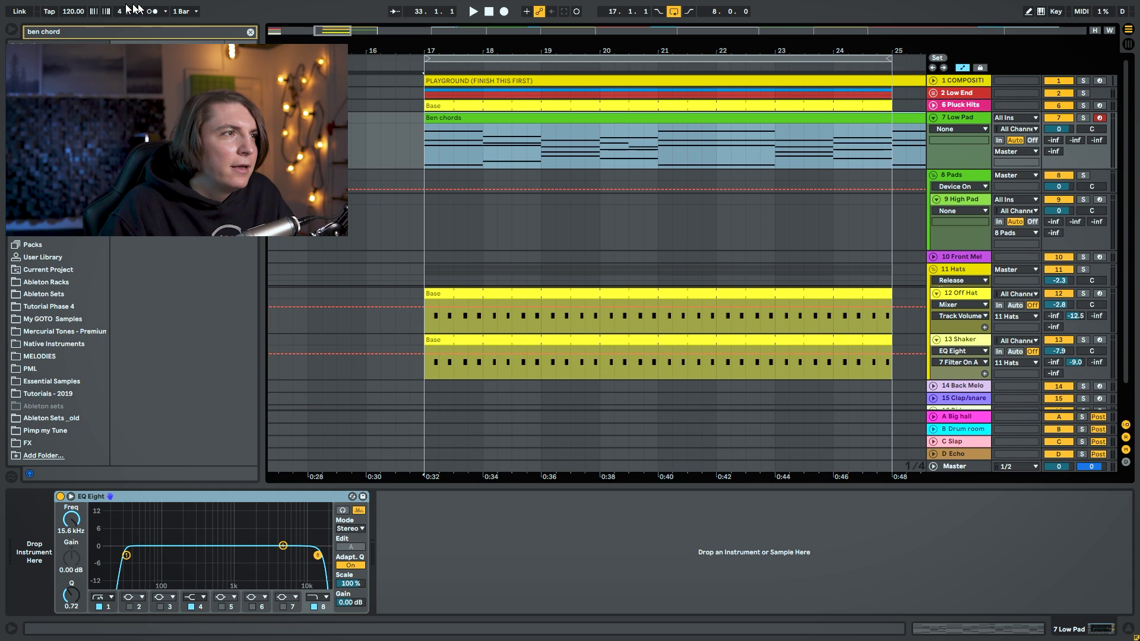
{"action": "left_click_drag", "start_coordinate": [79, 16], "coordinate": [79, 11]}
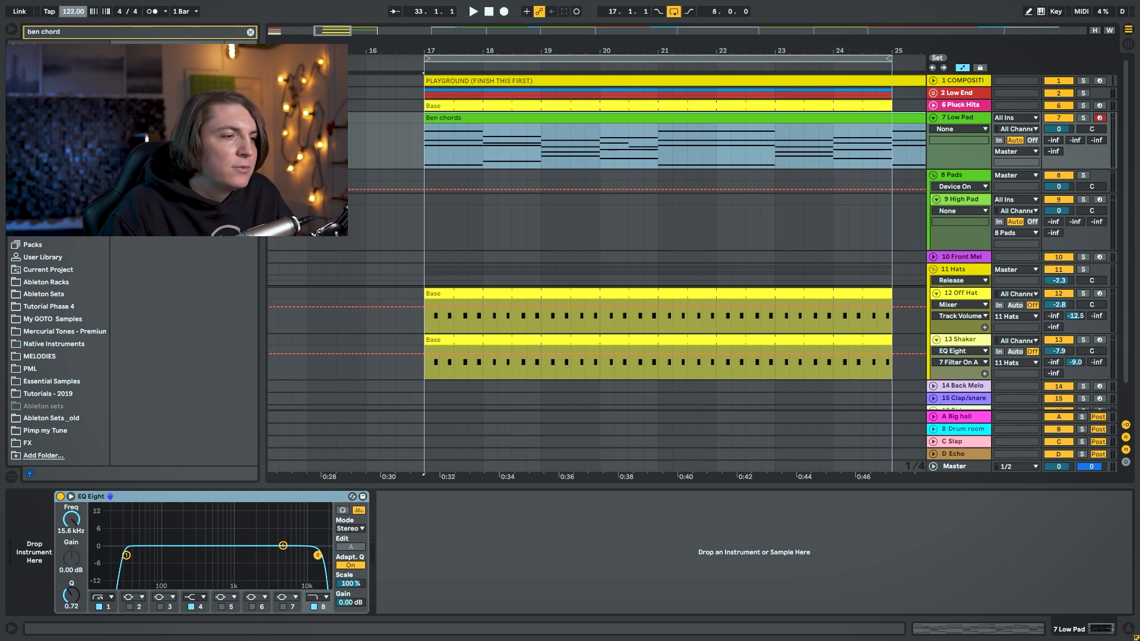
Examine the full length and the notes of the Ben chords clip on the 7 Low Pad track.
{"action": "left_click_drag", "start_coordinate": [630, 48], "coordinate": [535, 13]}
{"action": "mouse_move", "coordinate": [604, 56]}
{"action": "left_mouse_down"}
{"action": "mouse_move", "coordinate": [708, 59]}
{"action": "mouse_move", "coordinate": [606, 59]}
{"action": "left_mouse_up"}
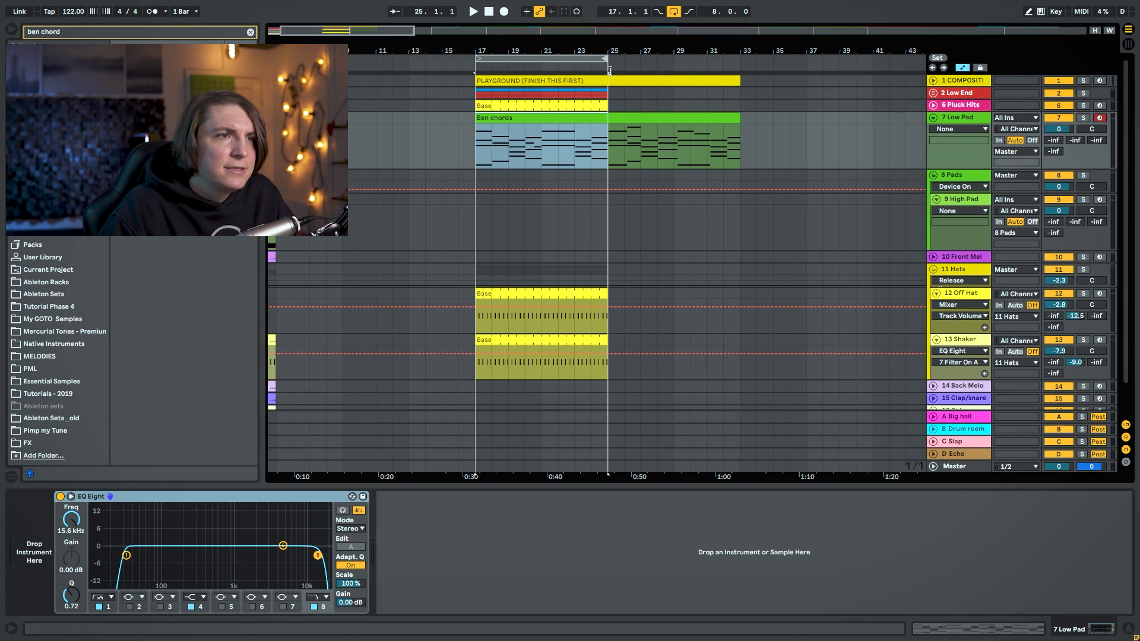
{"action": "double_click", "coordinate": [549, 120]}
{"action": "left_click_drag", "start_coordinate": [167, 429], "coordinate": [139, 428]}
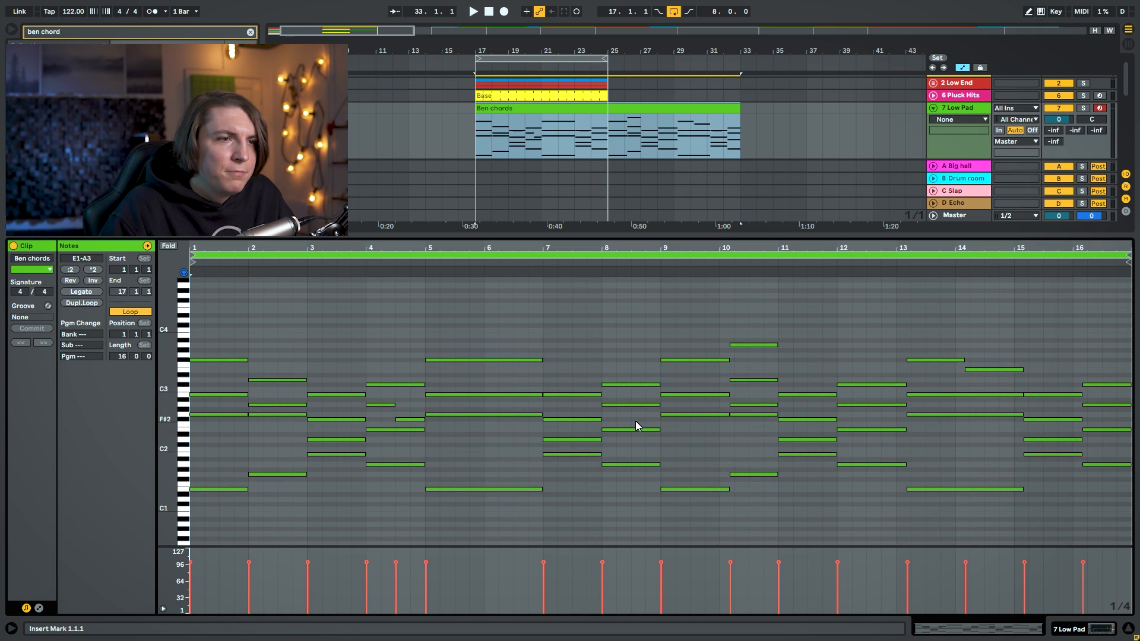
{"action": "left_click_drag", "start_coordinate": [168, 392], "coordinate": [170, 367]}
{"action": "key", "text": "shift+Tab"}
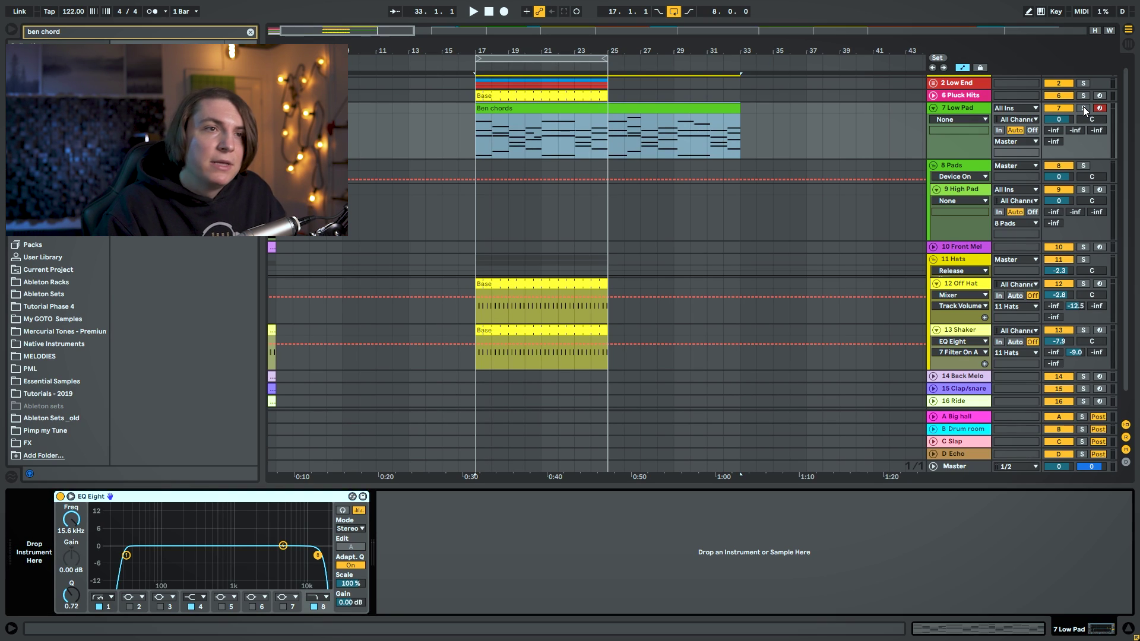
Load Pigments on the 7 Low Pad track, using only Engine 2 as an Analog engine.
{"action": "key", "text": "space"}
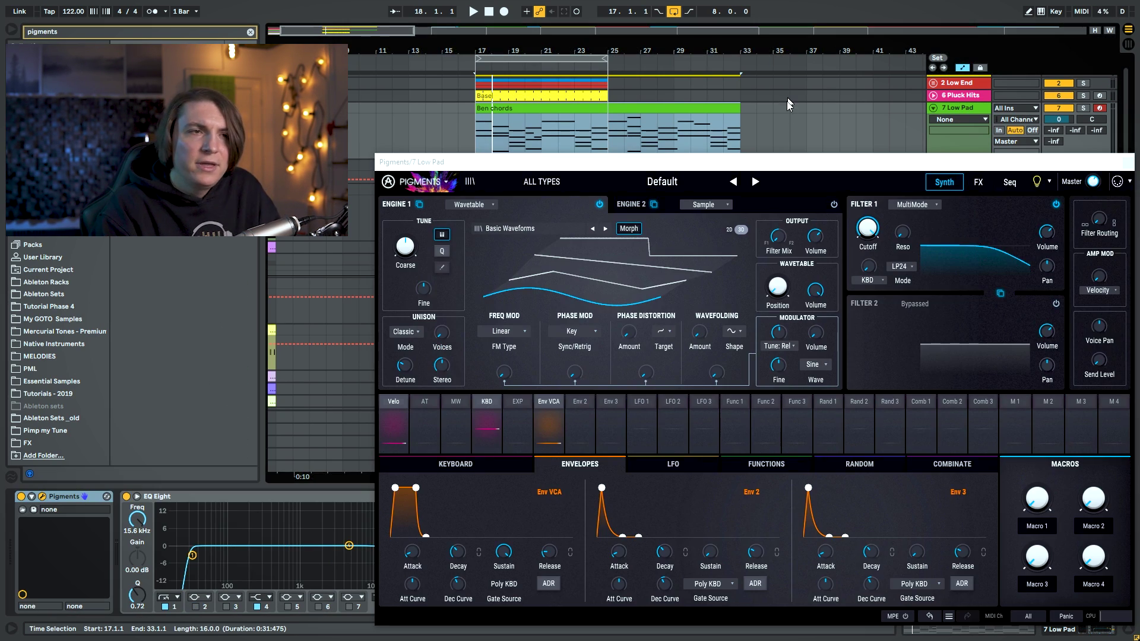
{"action": "left_click", "coordinate": [834, 205]}
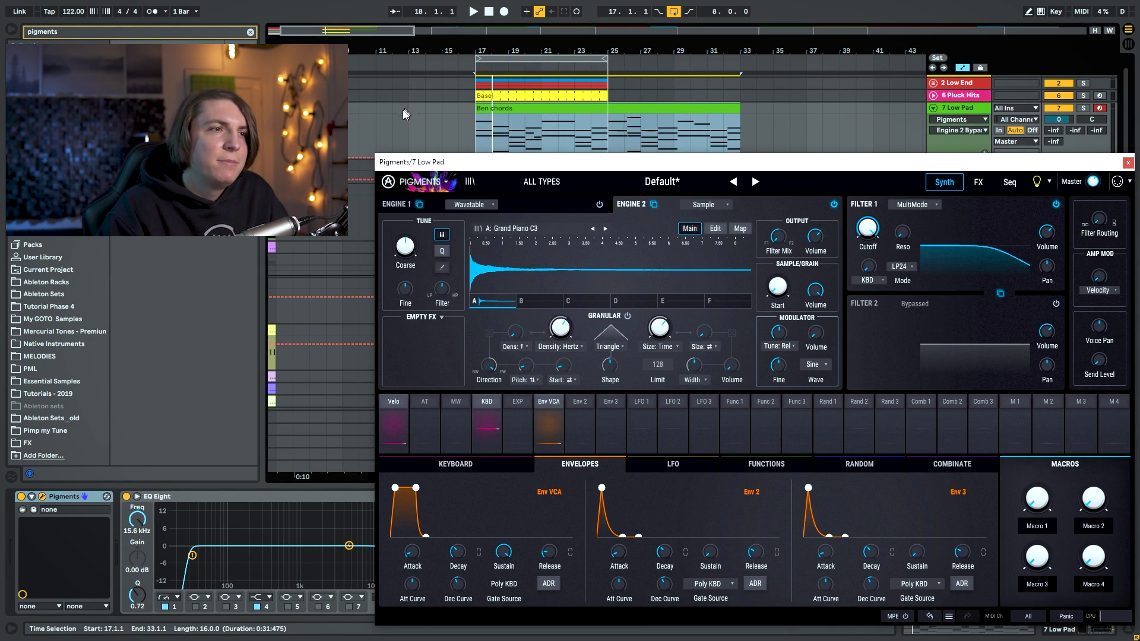
{"action": "left_click", "coordinate": [452, 184]}
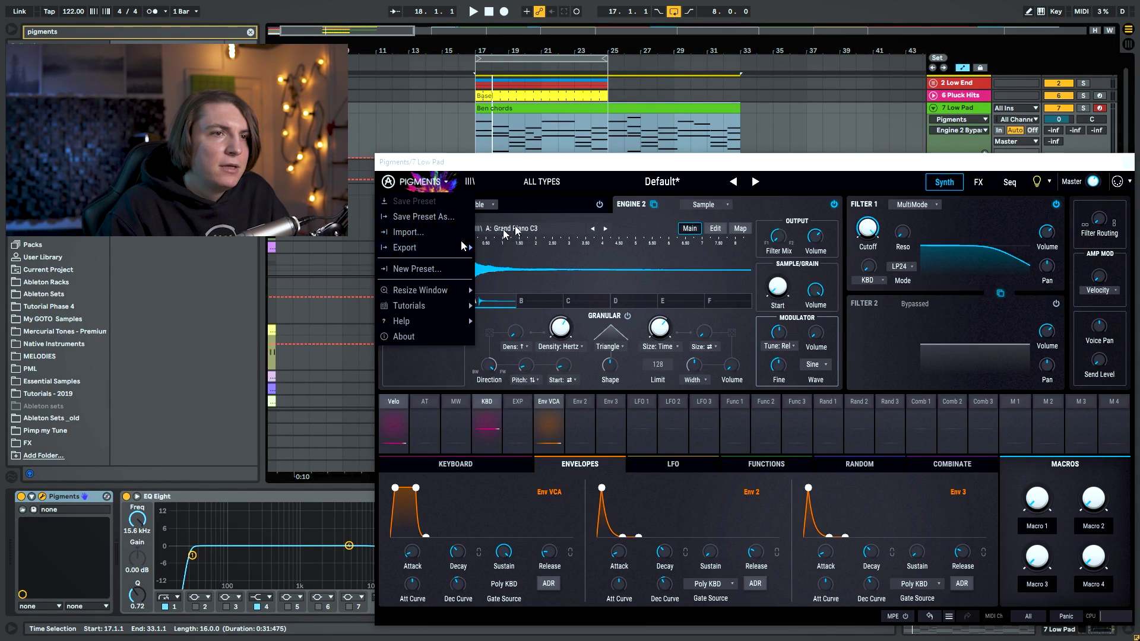
{"action": "left_click", "coordinate": [724, 204]}
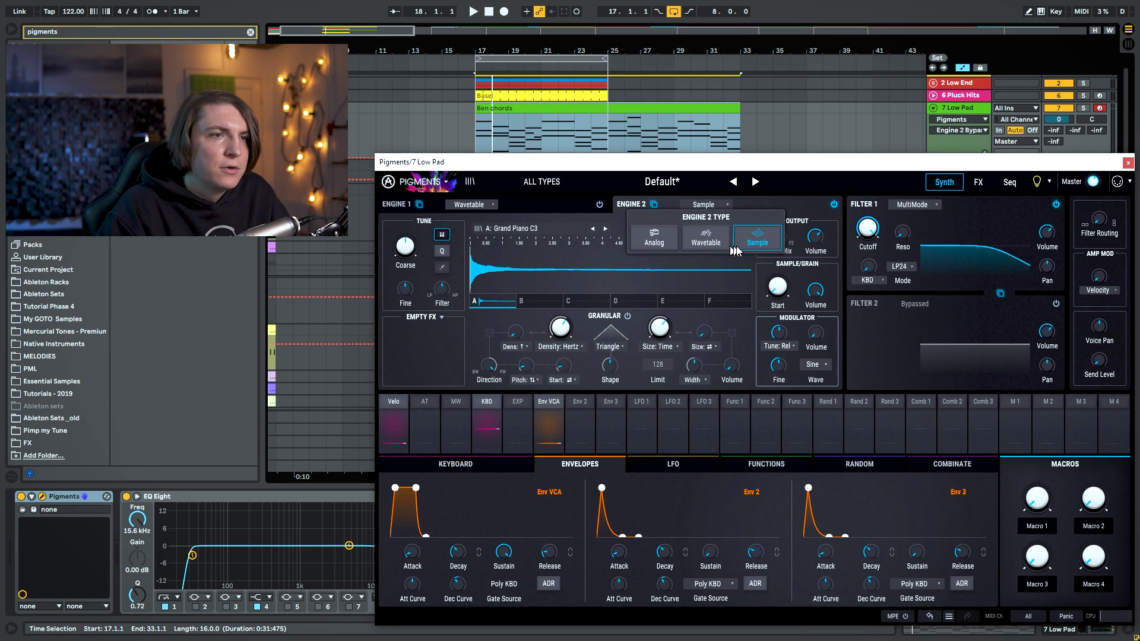
{"action": "left_click", "coordinate": [654, 239]}
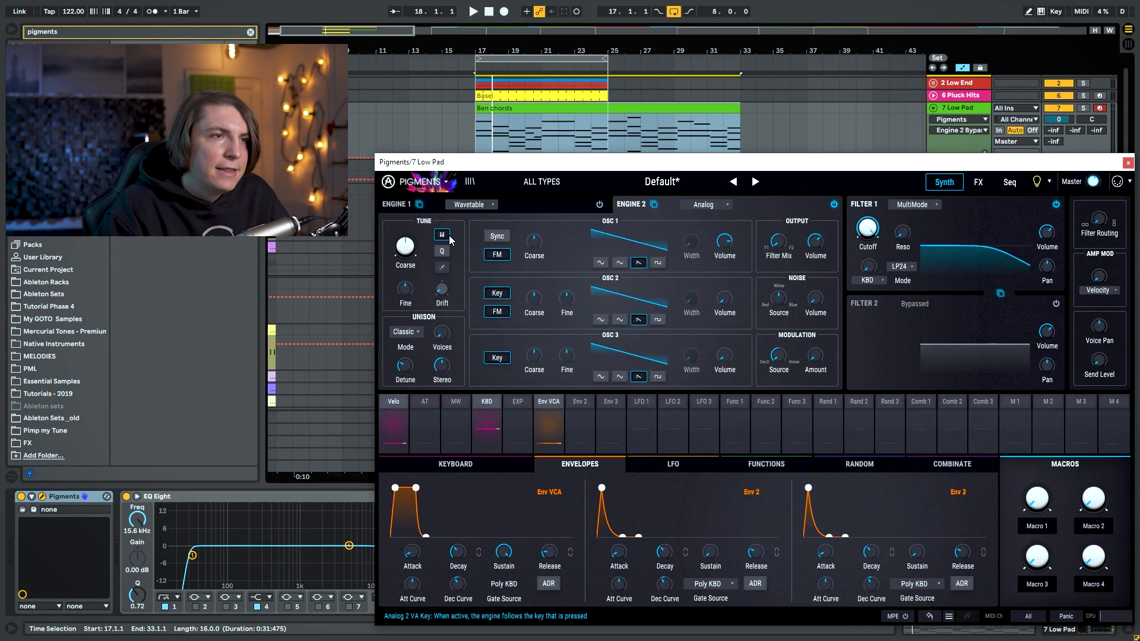
Solo the 7 Low Pad track and audition the basic analog patch with the chords.
{"action": "left_click", "coordinate": [1083, 108]}
{"action": "key", "text": "space"}
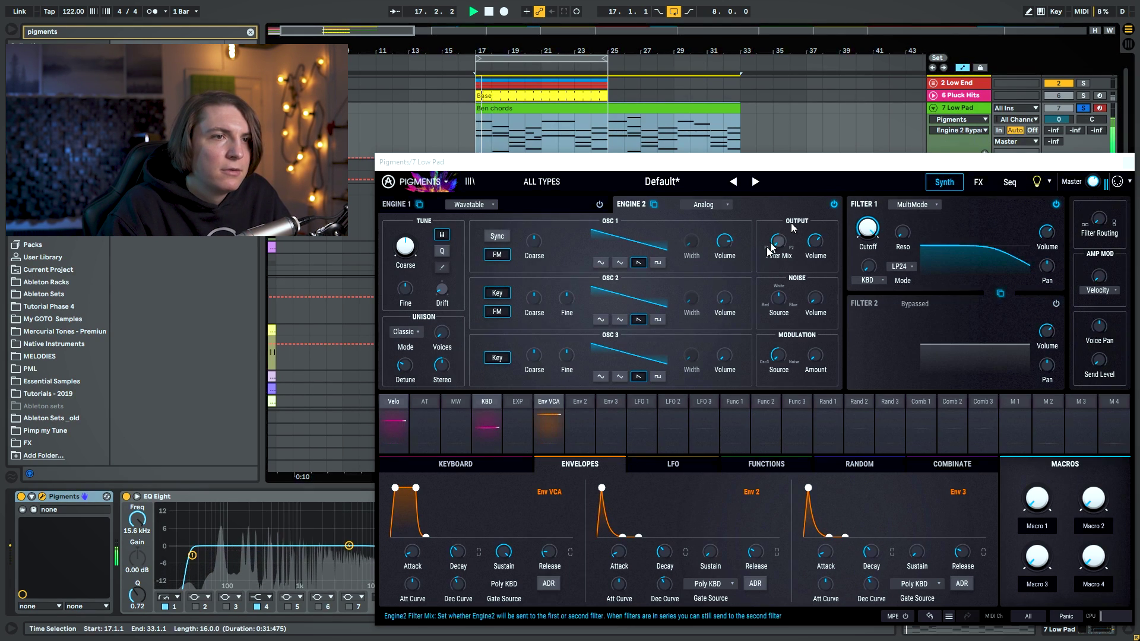
{"action": "key", "text": "space"}
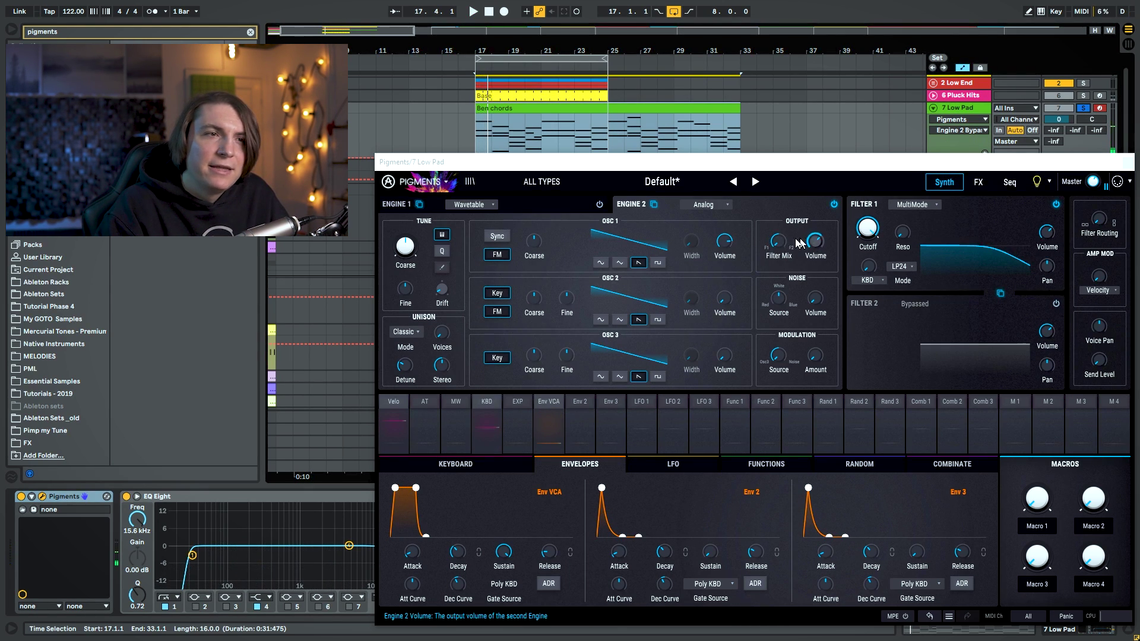
Fine-detune OSC 2 and OSC 3 of Engine 2, with OSC 3 at -0.064 semitone, and audition the patch.
{"action": "left_click_drag", "start_coordinate": [567, 299], "coordinate": [579, 293]}
{"action": "left_click_drag", "start_coordinate": [579, 346], "coordinate": [579, 348]}
{"action": "key", "text": "space"}
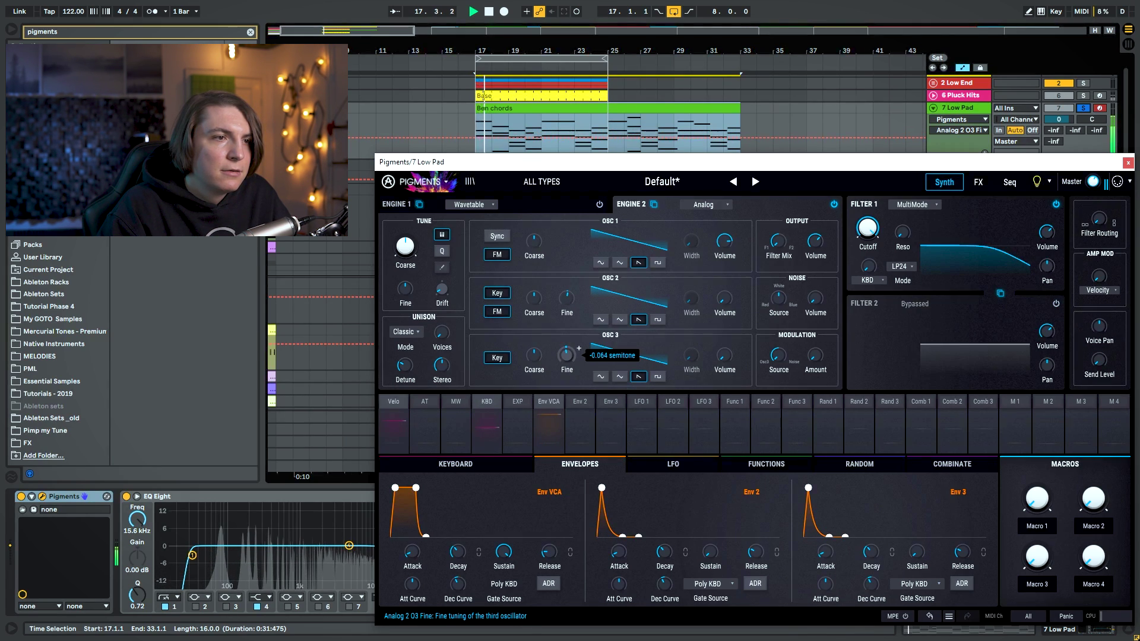
{"action": "key", "text": "space"}
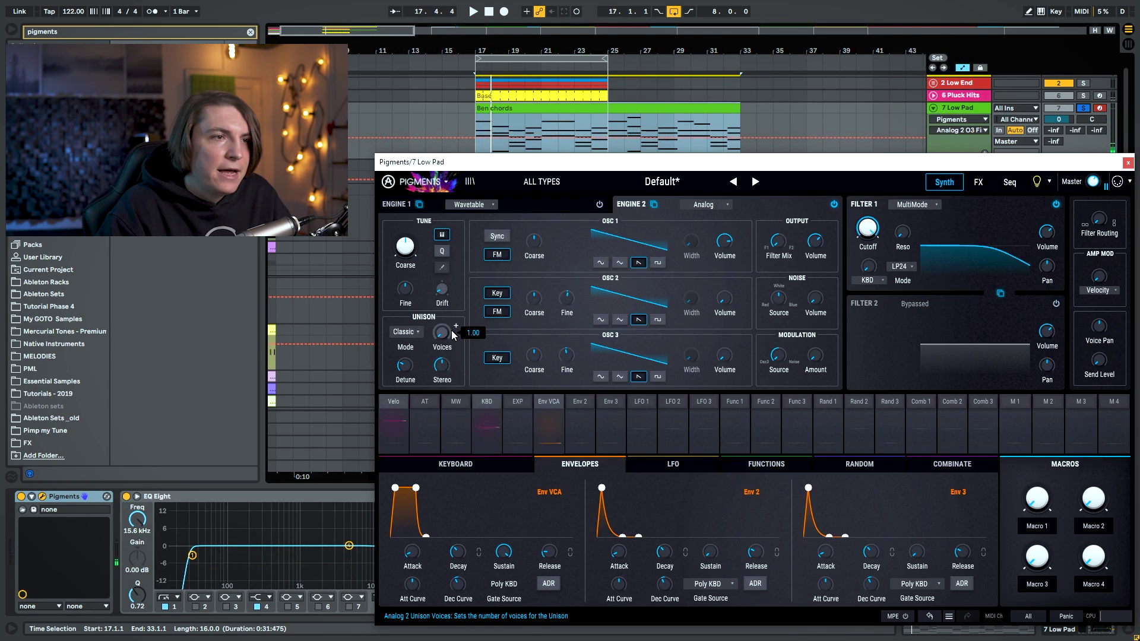
Set OSC 2's coarse tuning to 12 semitones and its volume to about -2.70 dB, and start playback.
{"action": "left_click_drag", "start_coordinate": [534, 299], "coordinate": [545, 292]}
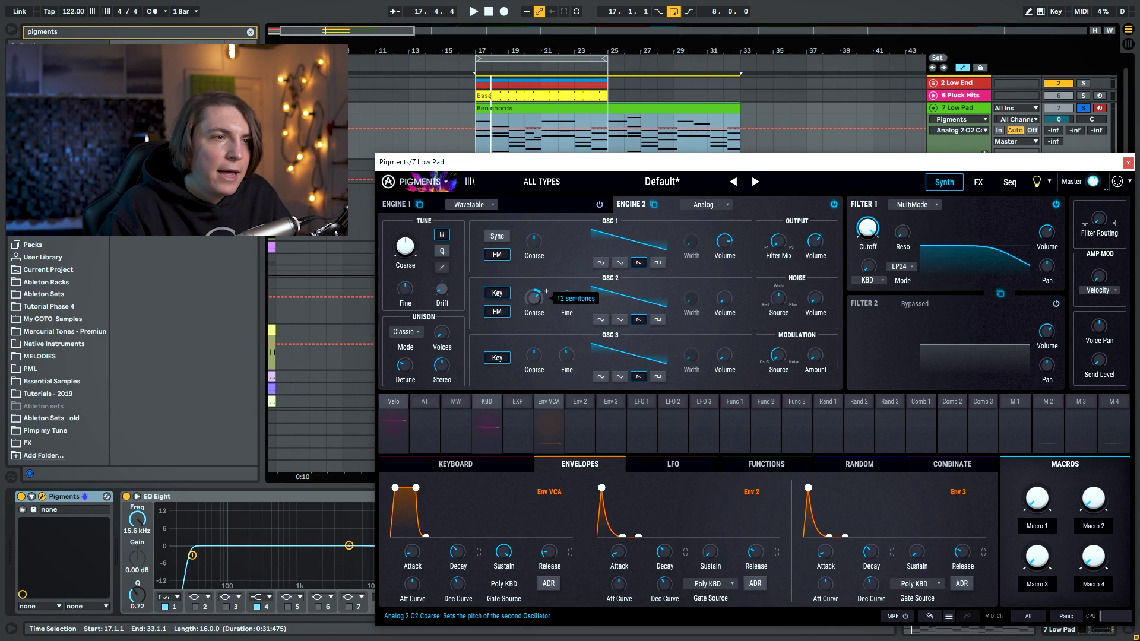
{"action": "left_click", "coordinate": [735, 293]}
{"action": "key", "text": "space"}
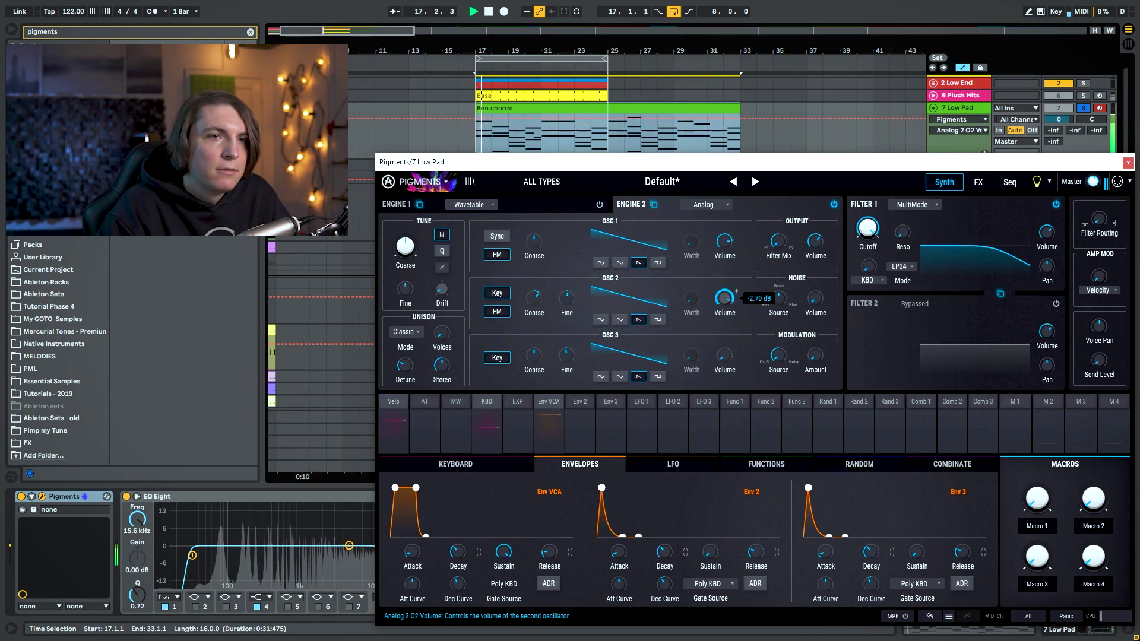
Lower the Filter 1 cutoff and balance the levels with OSC 3 at about -4.40 dB and the 7 Low Pad track at -4.7.
{"action": "left_click_drag", "start_coordinate": [871, 225], "coordinate": [880, 216]}
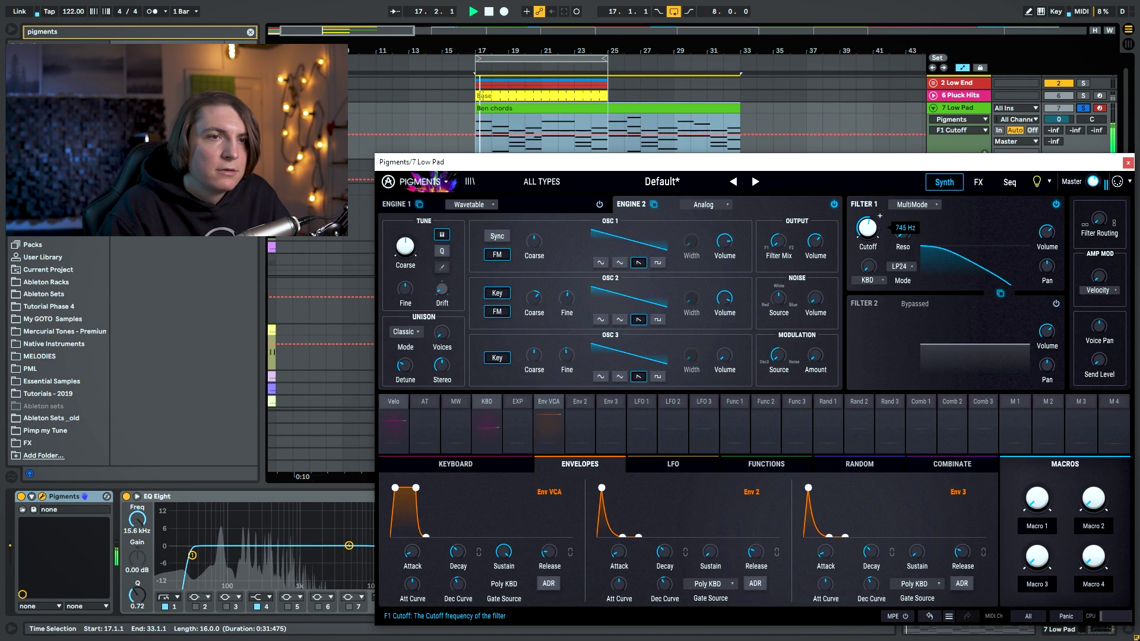
{"action": "left_click", "coordinate": [723, 355]}
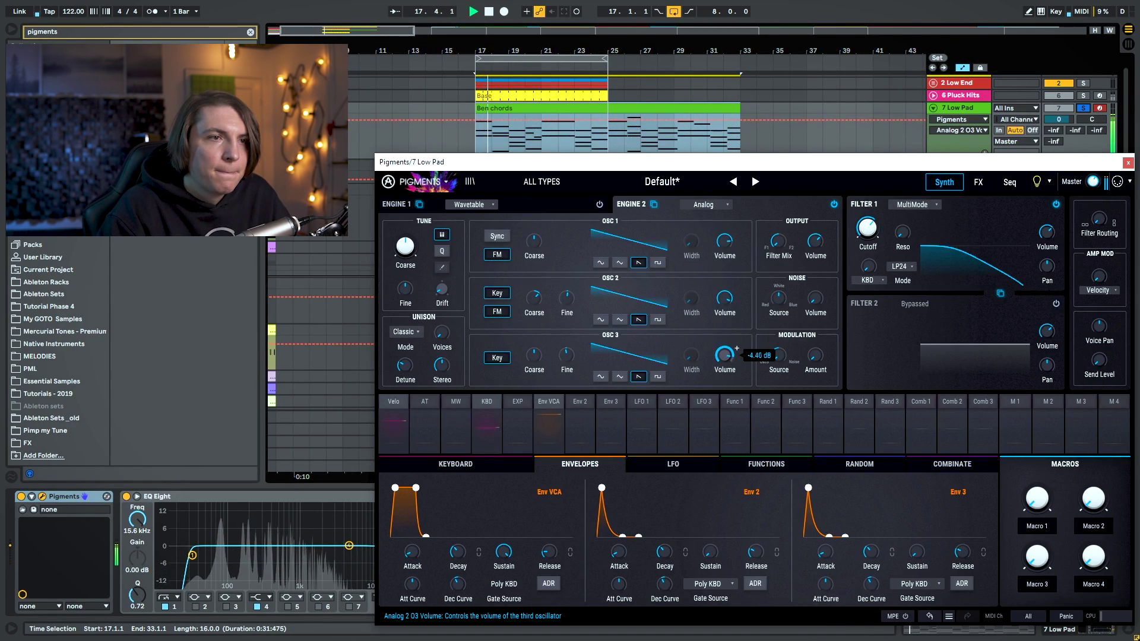
{"action": "left_click_drag", "start_coordinate": [1059, 119], "coordinate": [1058, 132]}
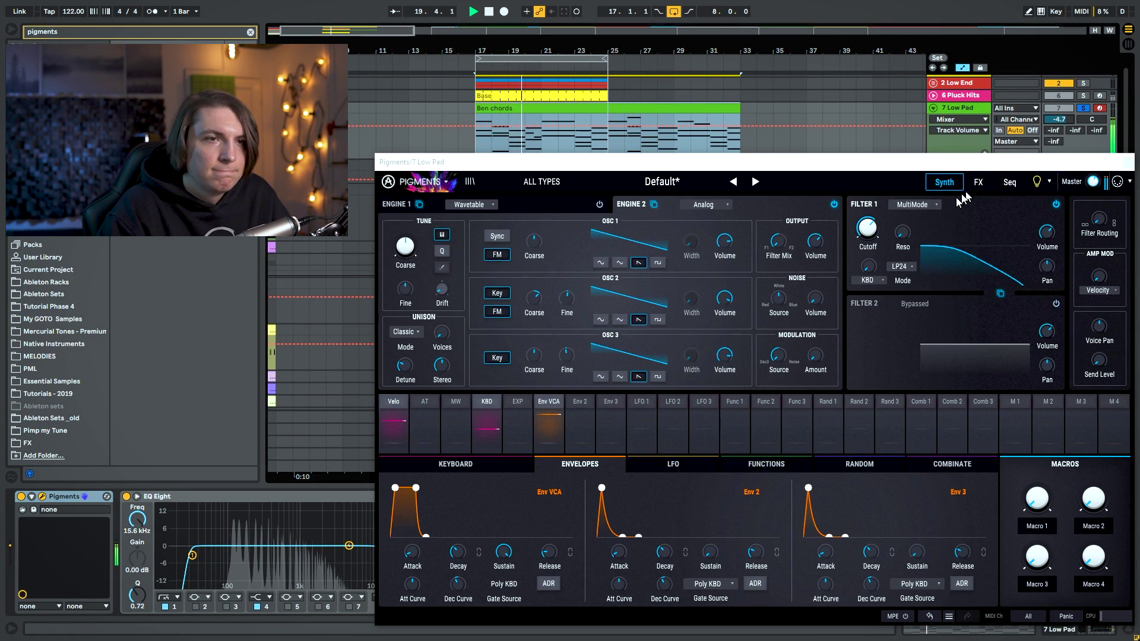
Change Filter 1 to the Matrix 12 type and set its cutoff to about 1172 Hz while auditioning the chords.
{"action": "left_click", "coordinate": [917, 205]}
{"action": "left_click", "coordinate": [936, 265]}
{"action": "key", "text": "space"}
{"action": "mouse_move", "coordinate": [867, 228]}
{"action": "left_mouse_down"}
{"action": "mouse_move", "coordinate": [867, 244]}
{"action": "mouse_move", "coordinate": [867, 232]}
{"action": "mouse_move", "coordinate": [903, 216]}
{"action": "mouse_move", "coordinate": [868, 226]}
{"action": "left_mouse_up"}
{"action": "key", "text": "space"}
{"action": "key", "text": "space"}
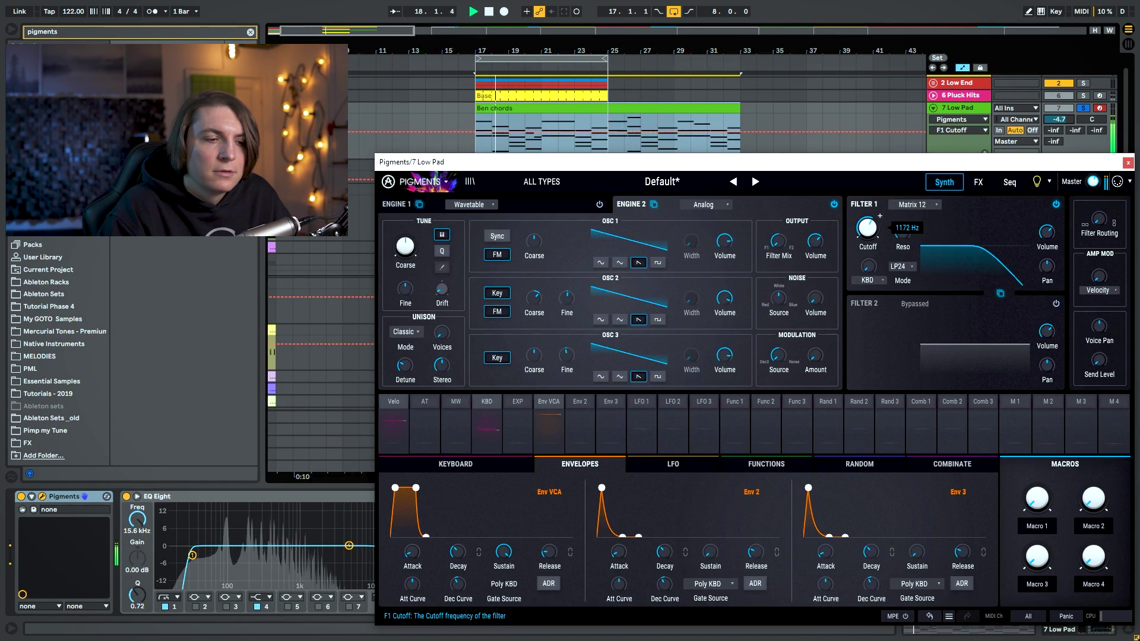
{"action": "key", "text": "space"}
Soften Env VCA with a longer attack, a slightly lower sustain and a longer release while auditioning the pad.
{"action": "left_click_drag", "start_coordinate": [398, 491], "coordinate": [403, 489]}
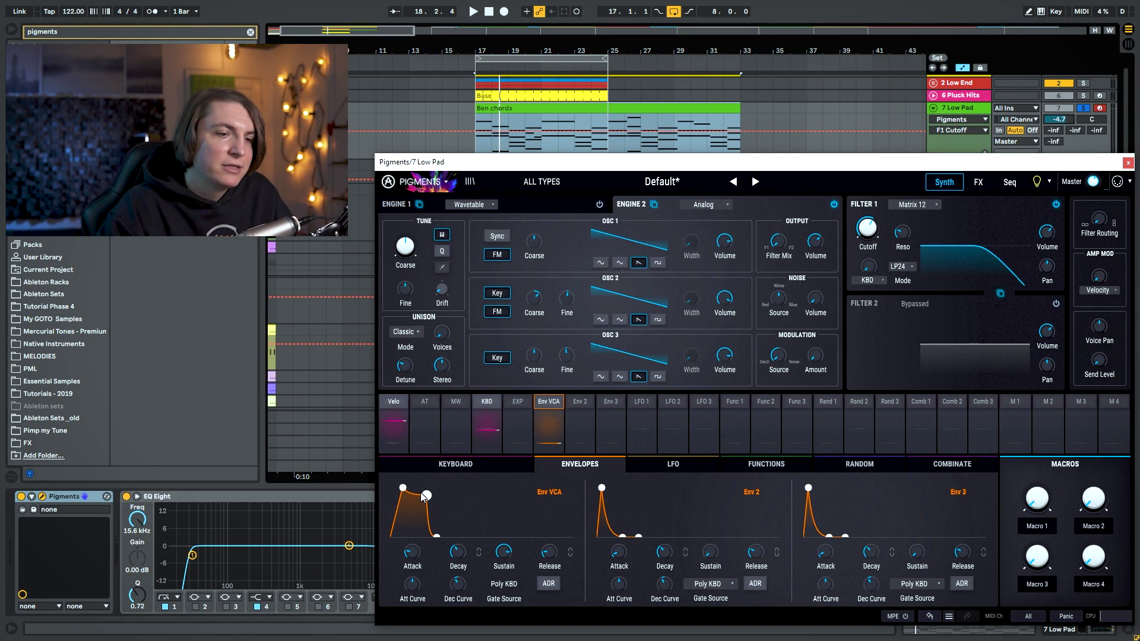
{"action": "key", "text": "space"}
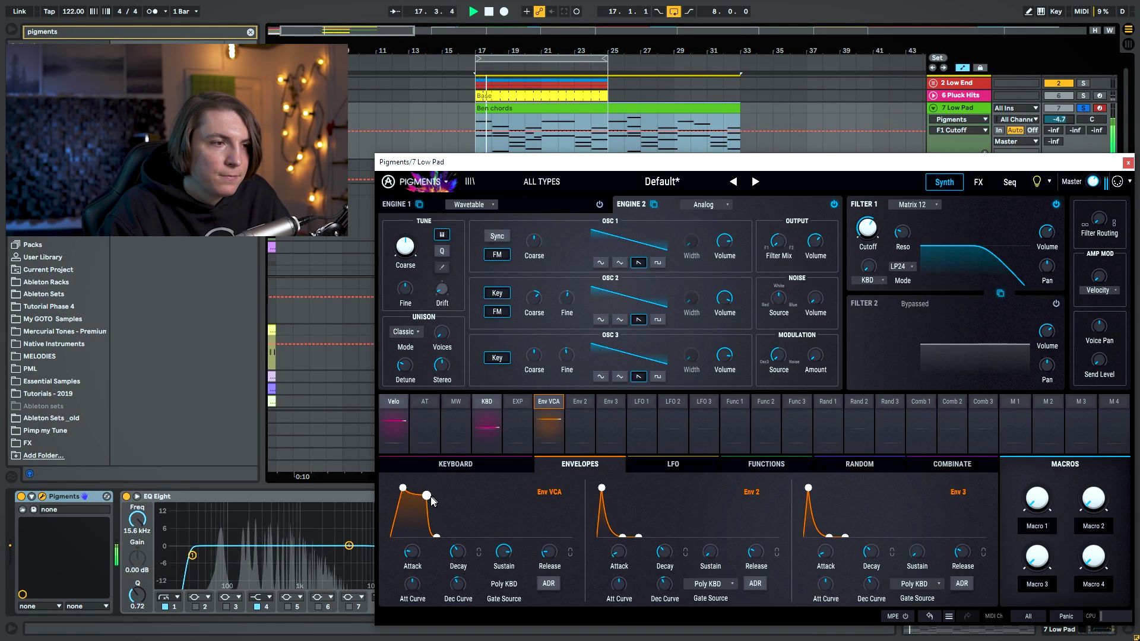
{"action": "left_click_drag", "start_coordinate": [549, 552], "coordinate": [549, 534]}
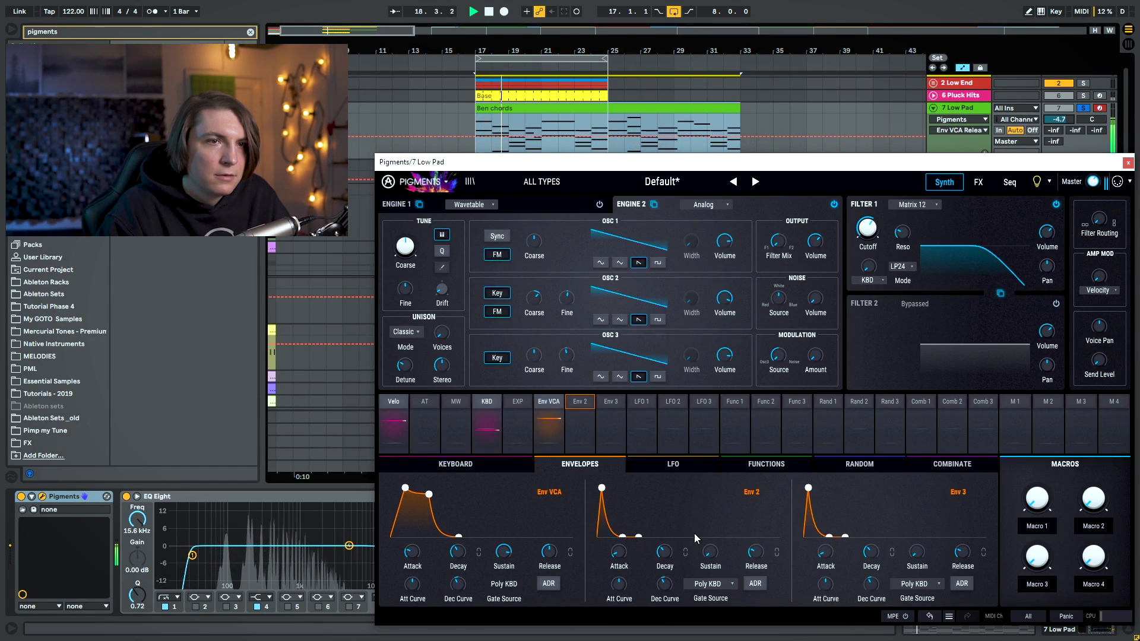
{"action": "key", "text": "space"}
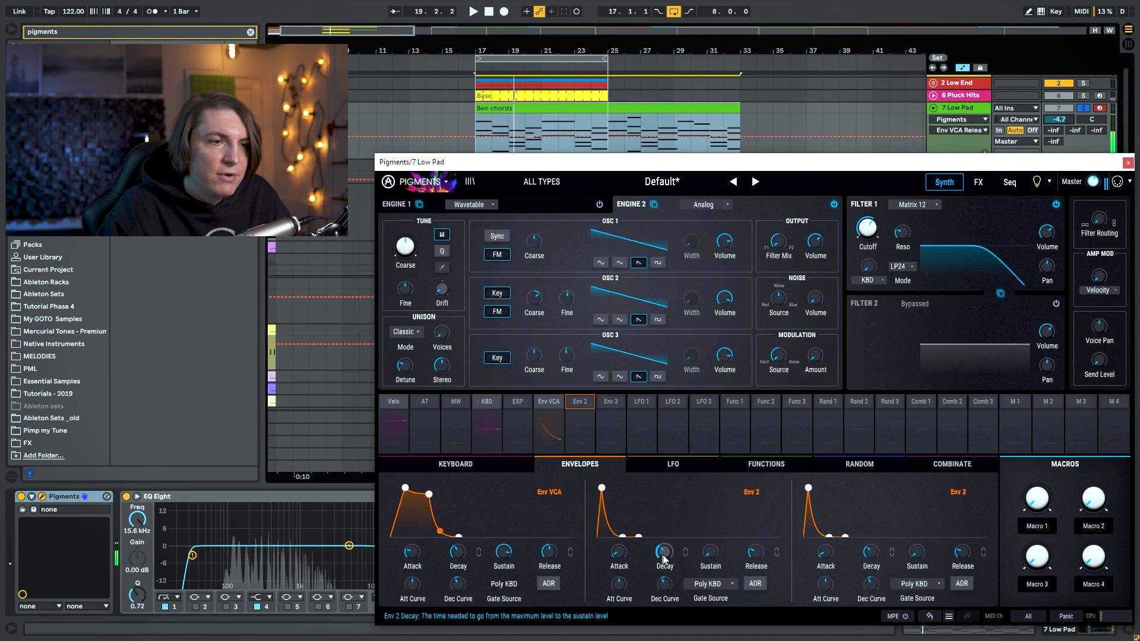
Shape Env 2 with a high sustain and slightly longer attack, and use it to modulate the Filter 1 cutoff by 0.09.
{"action": "left_click_drag", "start_coordinate": [622, 537], "coordinate": [610, 487]}
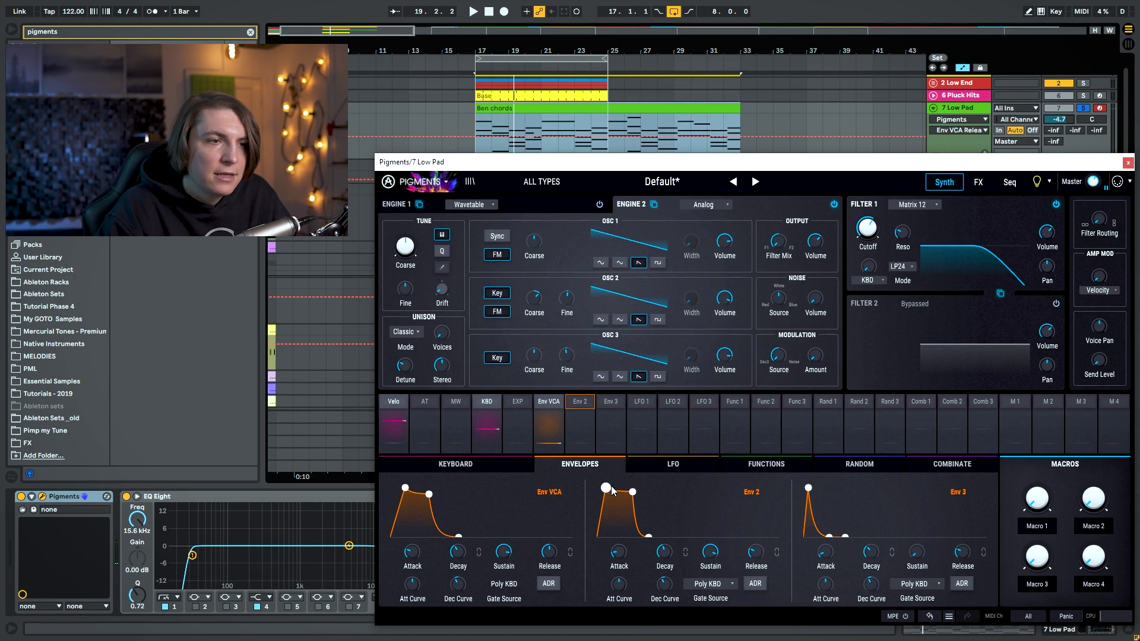
{"action": "left_click", "coordinate": [879, 217]}
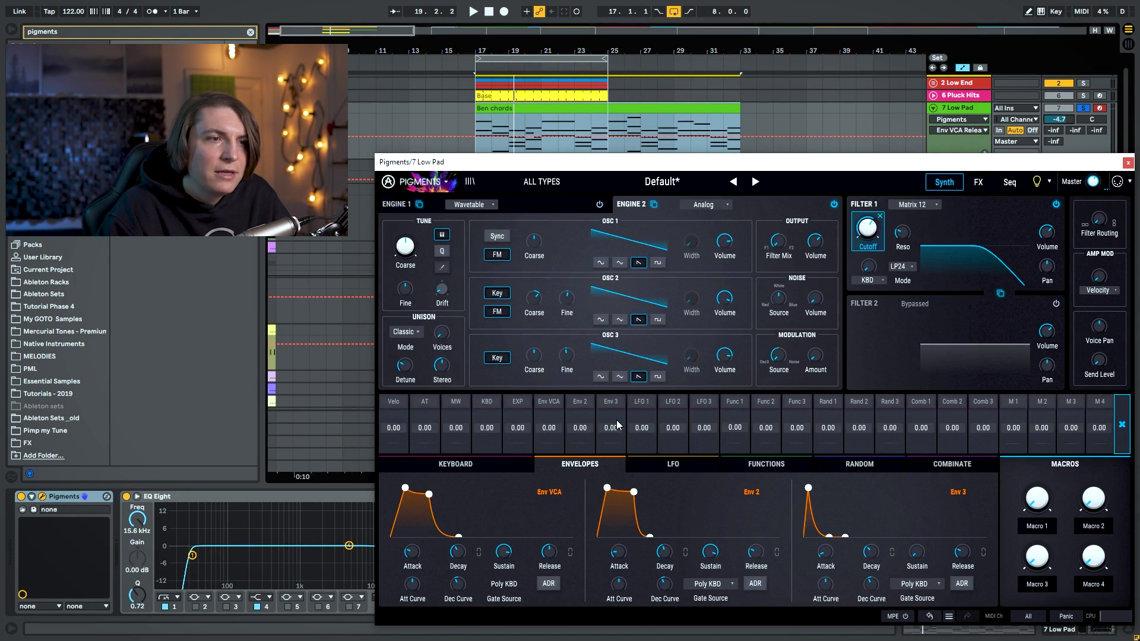
{"action": "left_click_drag", "start_coordinate": [579, 428], "coordinate": [579, 426]}
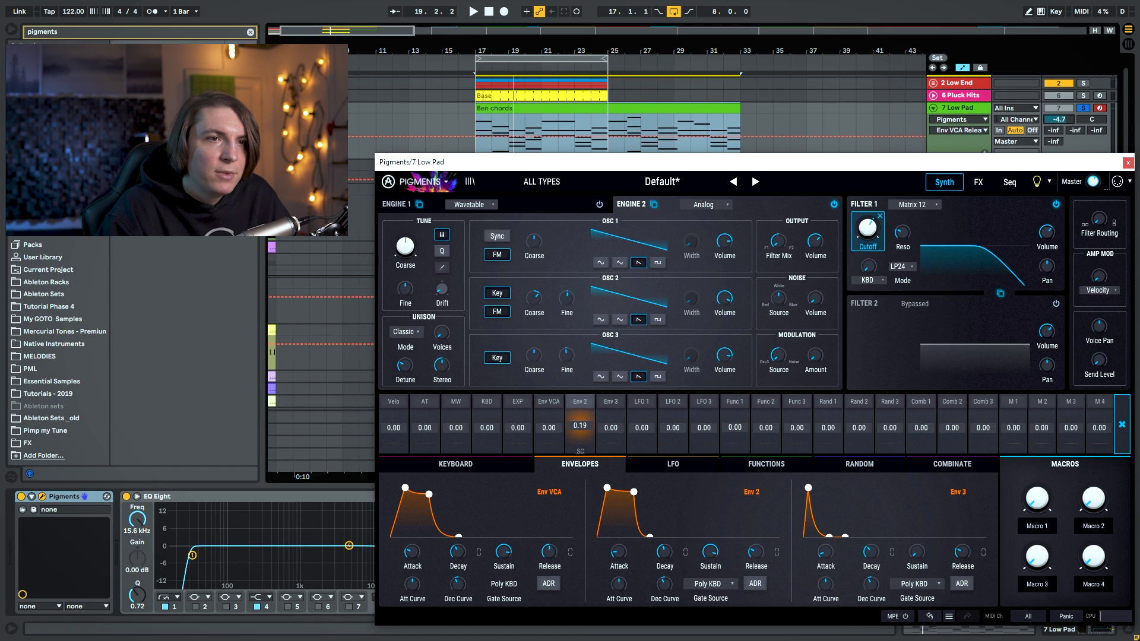
{"action": "key", "text": "space"}
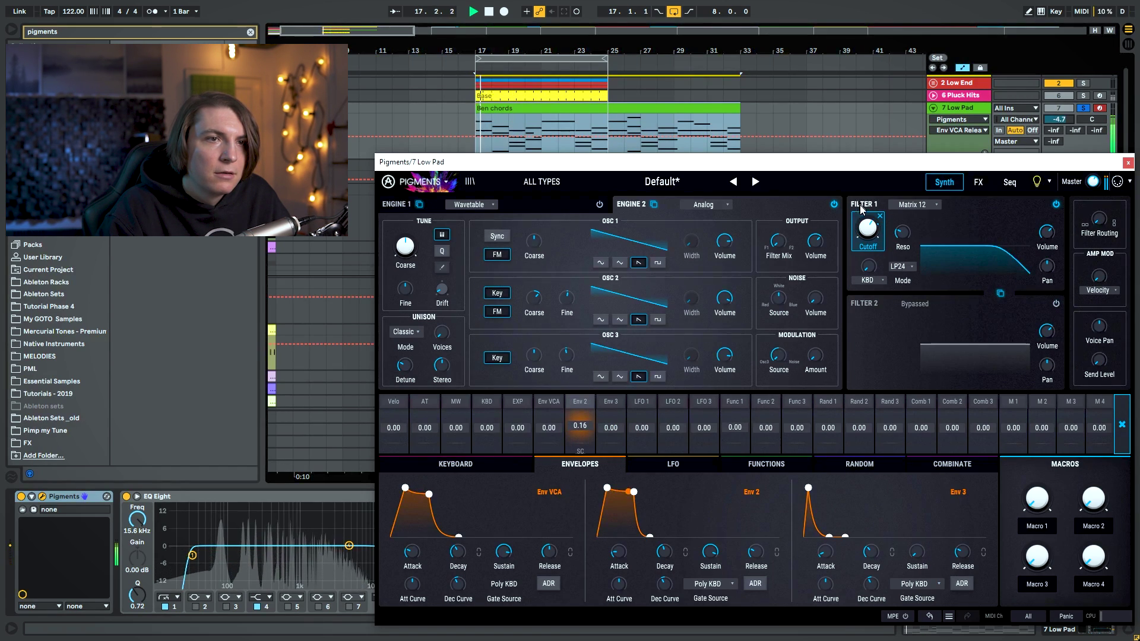
{"action": "left_click_drag", "start_coordinate": [579, 426], "coordinate": [580, 423]}
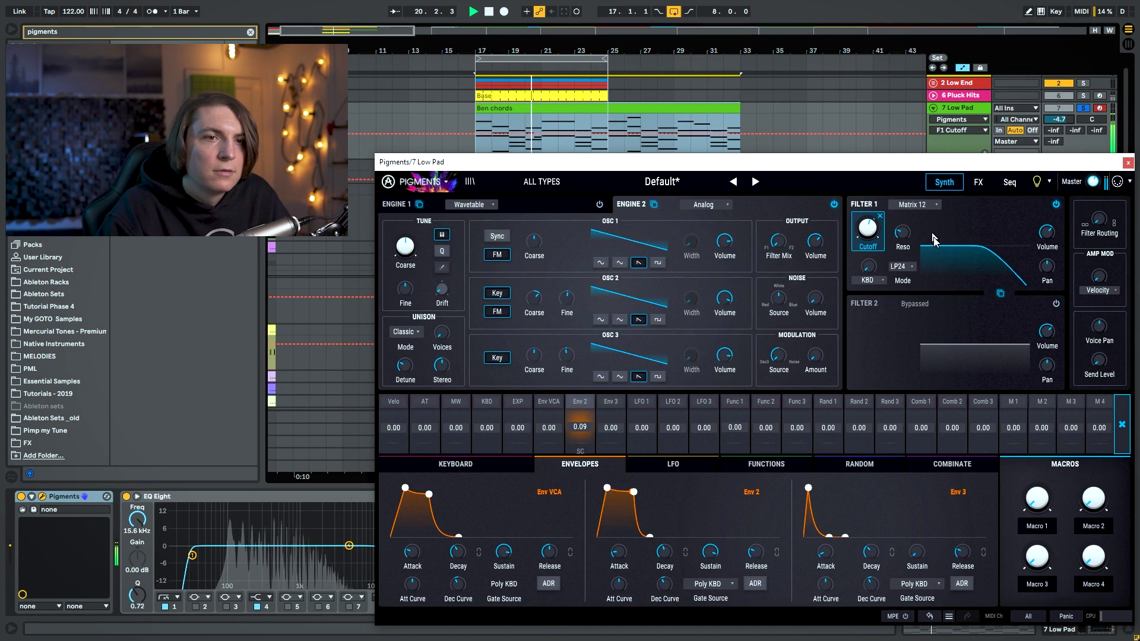
{"action": "key", "text": "space"}
Adjust Engine 2's unison voices and detune while auditioning the pad.
{"action": "left_click_drag", "start_coordinate": [447, 336], "coordinate": [447, 313]}
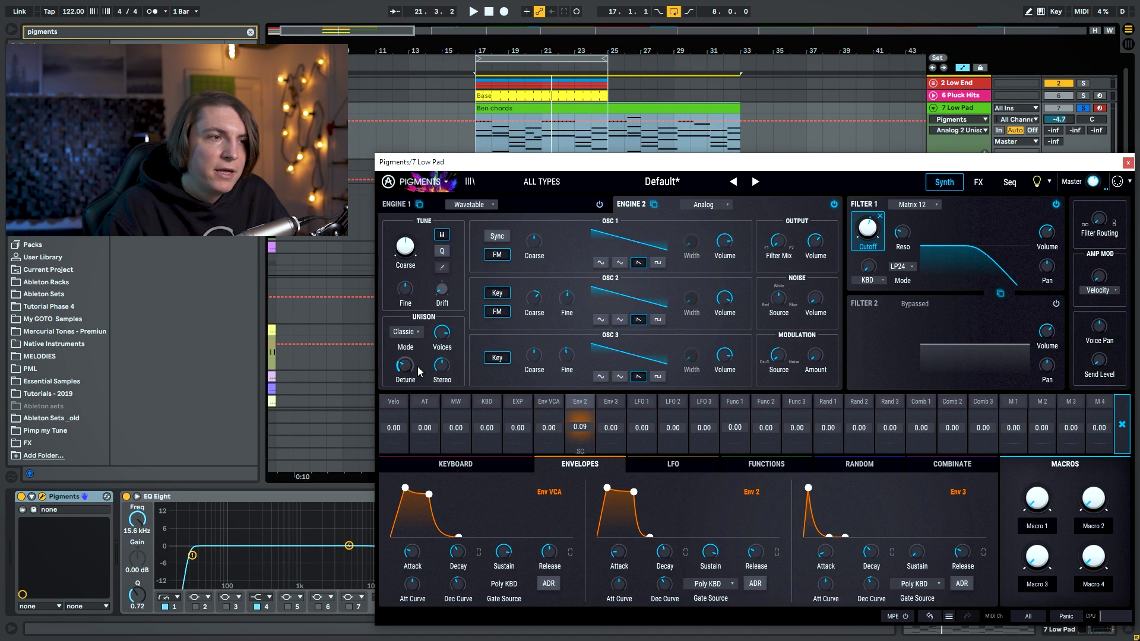
{"action": "key", "text": "space"}
{"action": "left_click_drag", "start_coordinate": [450, 349], "coordinate": [405, 370]}
{"action": "key", "text": "space"}
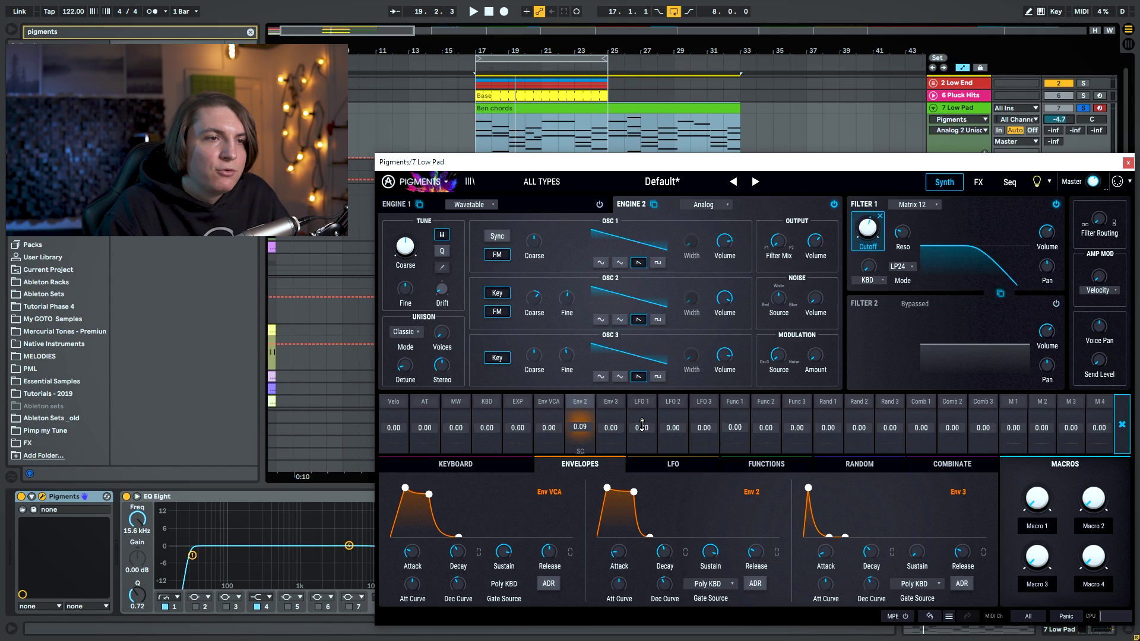
Modulate the Filter 1 cutoff with LFO 1 by 0.01 and audition the result.
{"action": "left_click_drag", "start_coordinate": [642, 406], "coordinate": [642, 398]}
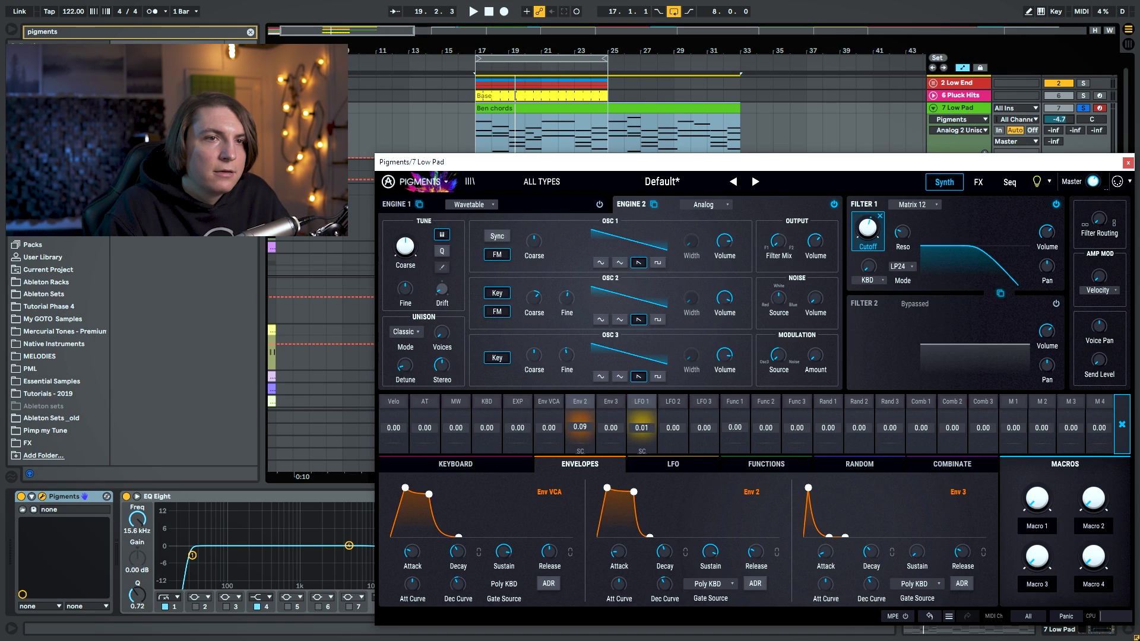
{"action": "key", "text": "space"}
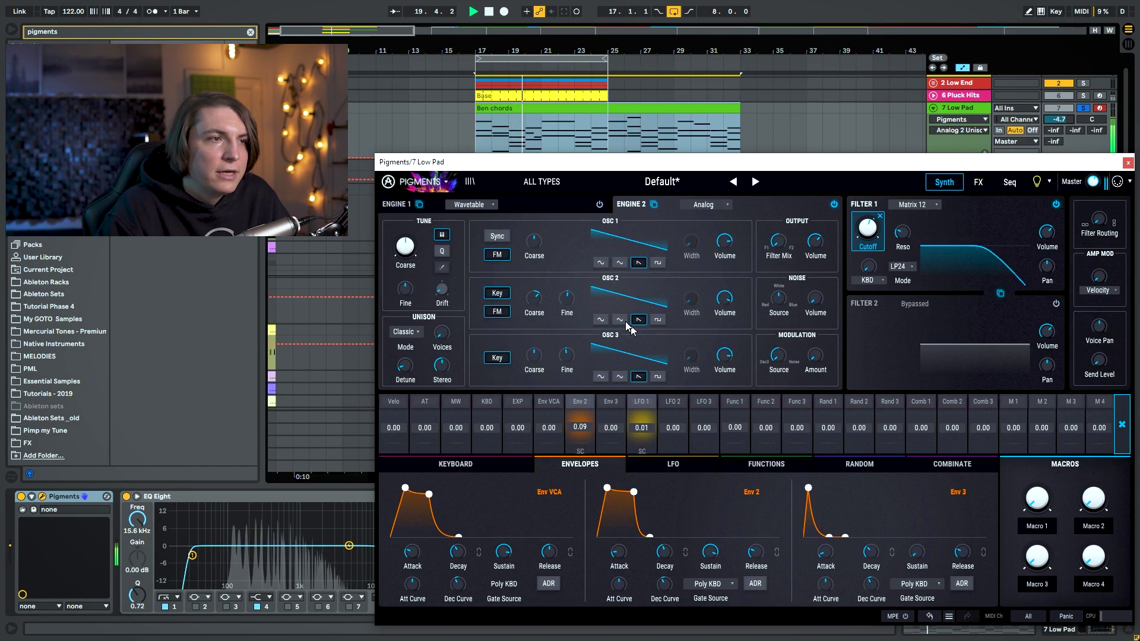
{"action": "key", "text": "space"}
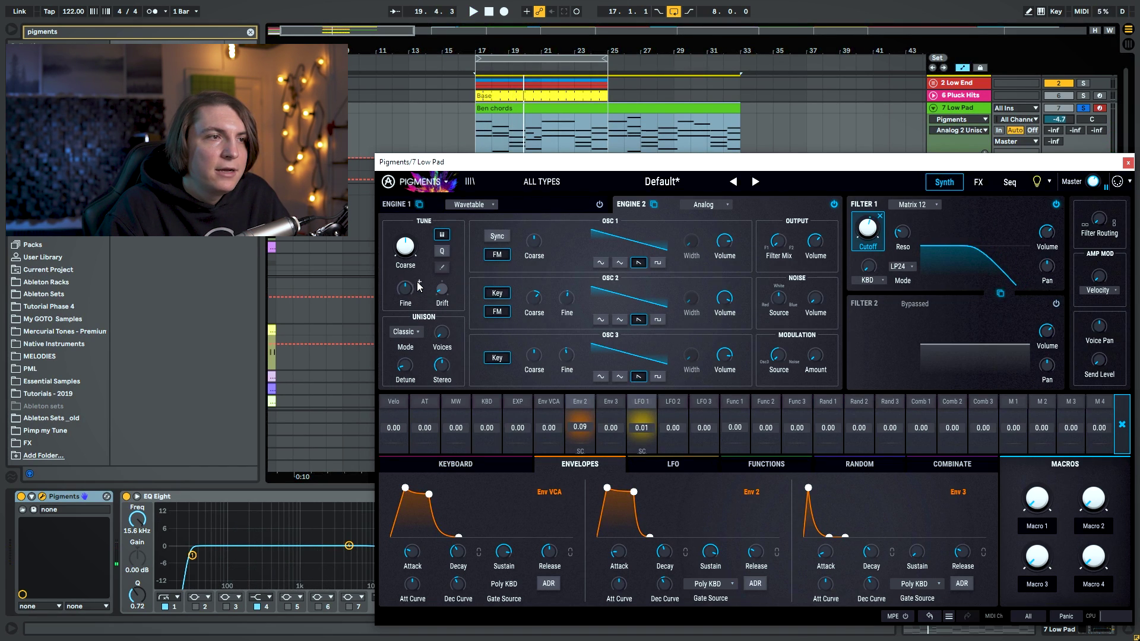
Modulate Engine 2's fine tuning with LFO 1 by 0.07 and set LFO 1's reset source to Free Running.
{"action": "left_click", "coordinate": [418, 283]}
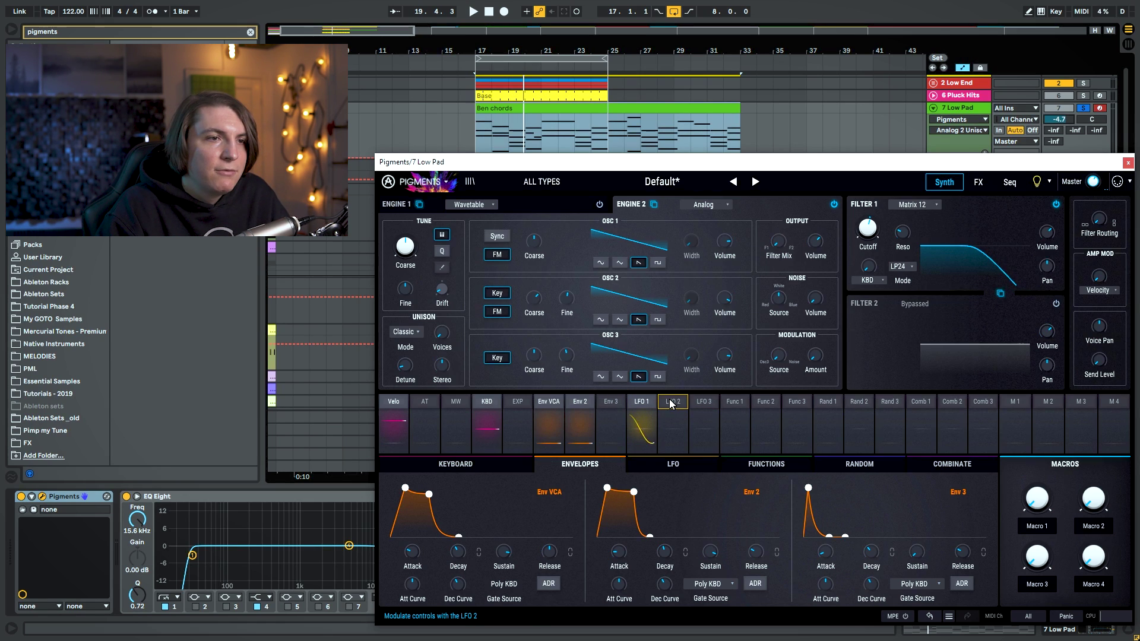
{"action": "left_click", "coordinate": [643, 404]}
{"action": "left_click_drag", "start_coordinate": [397, 284], "coordinate": [397, 279]}
{"action": "left_click", "coordinate": [669, 468]}
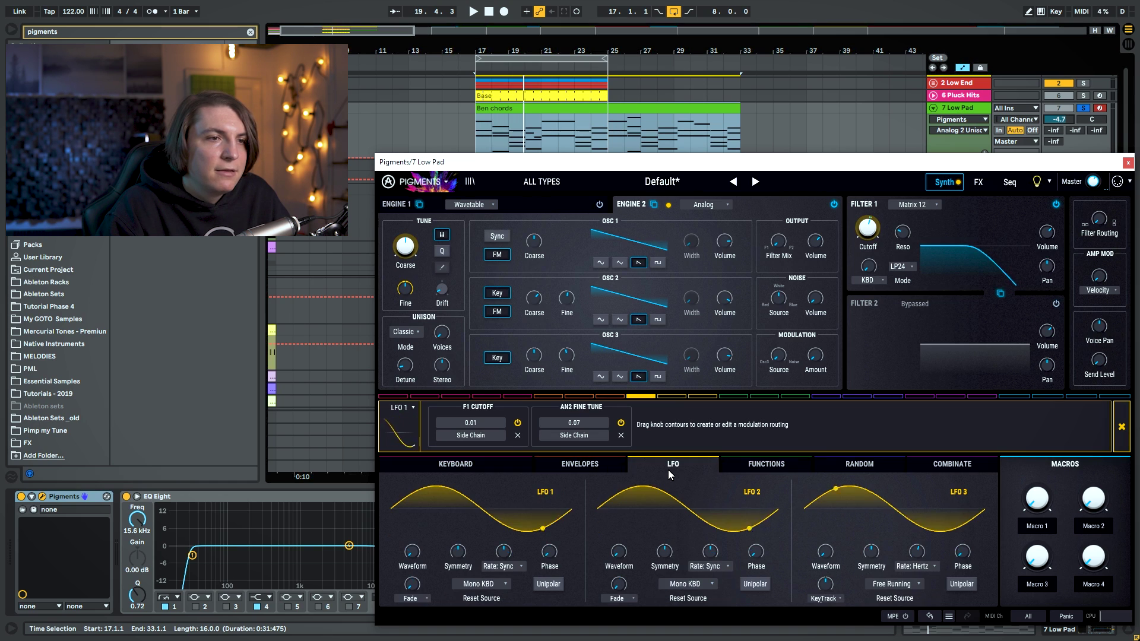
{"action": "left_click", "coordinate": [498, 584]}
{"action": "left_click", "coordinate": [657, 508]}
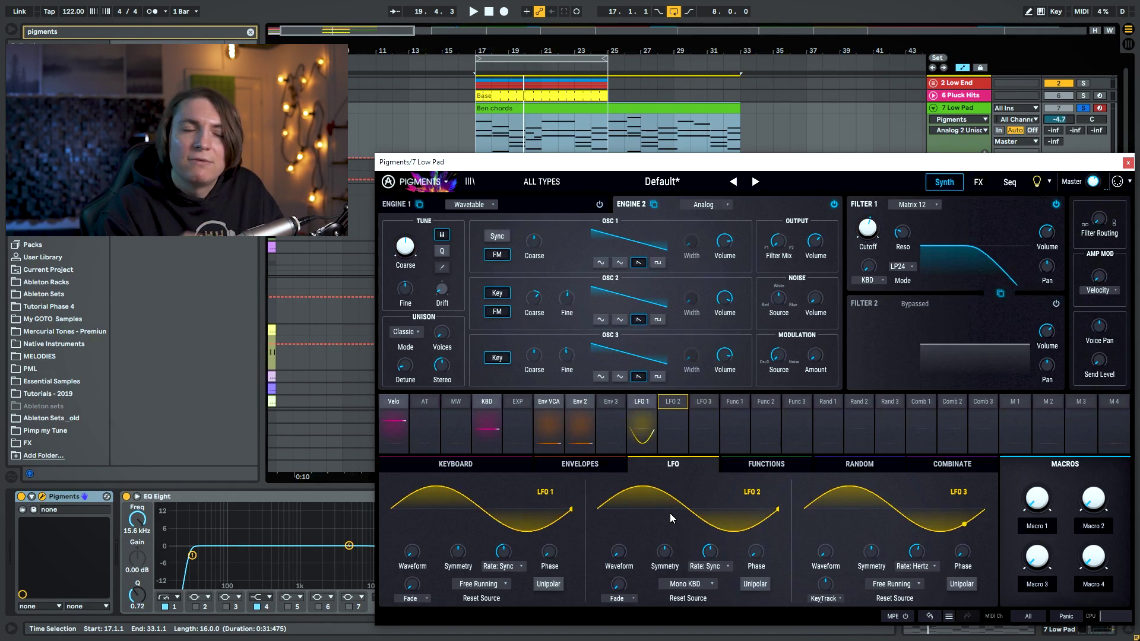
Audition the pad and set LFO 1's modulation of Engine 2's fine tuning to 0.02.
{"action": "key", "text": "space"}
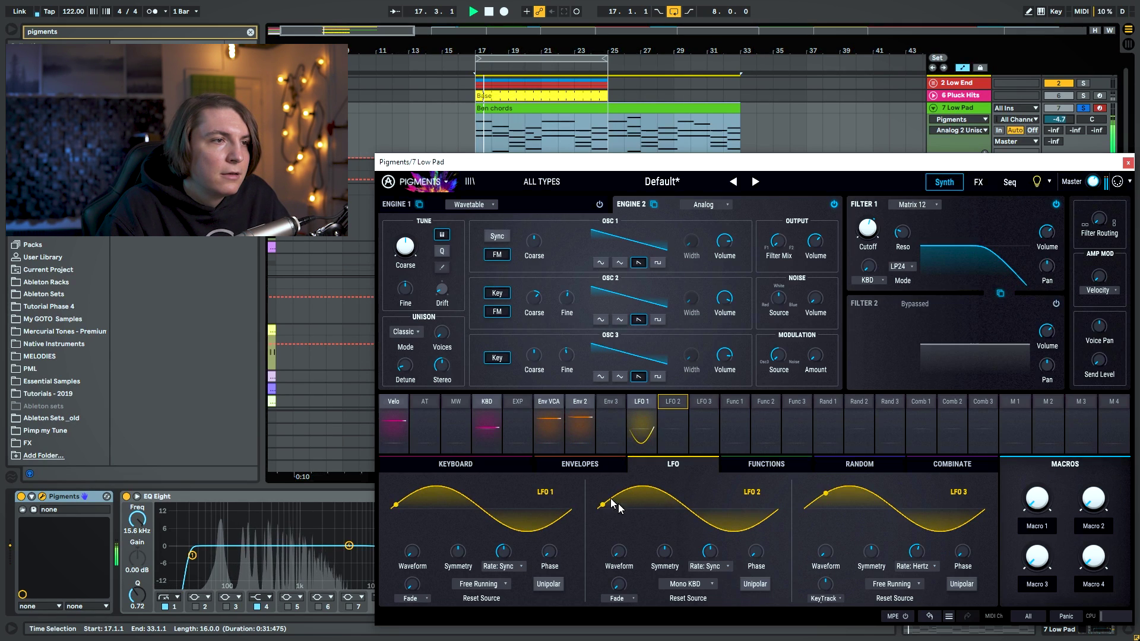
{"action": "left_click", "coordinate": [419, 282]}
{"action": "left_click_drag", "start_coordinate": [657, 434], "coordinate": [657, 446]}
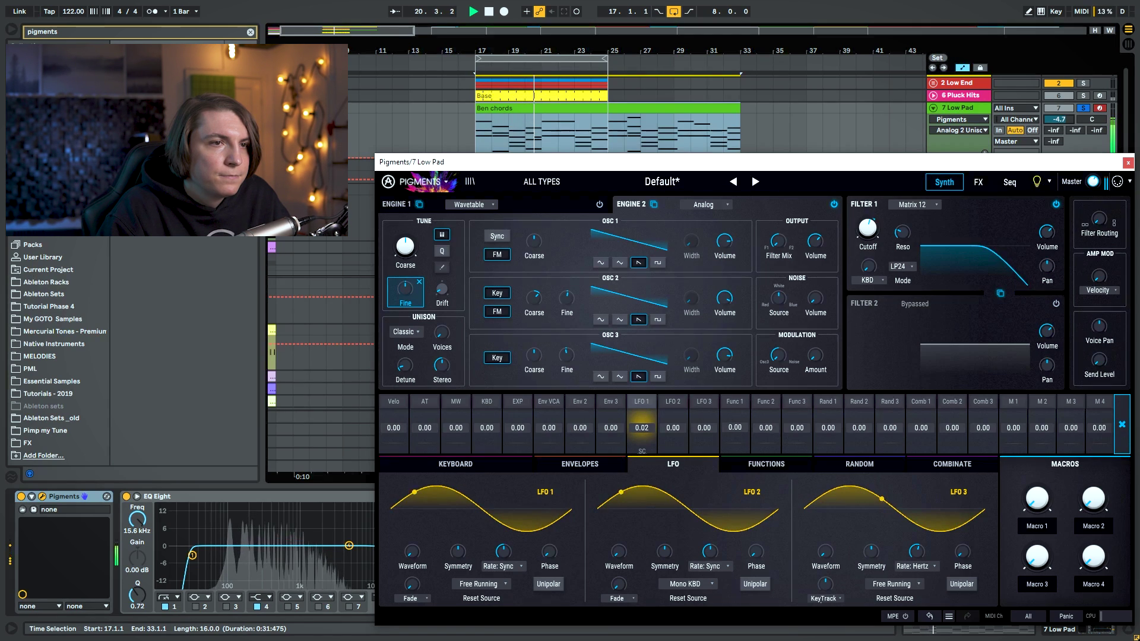
Replace the delay on FX bus A with a Chorus, lower its dry/wet mix and audition the pad.
{"action": "left_click", "coordinate": [978, 183]}
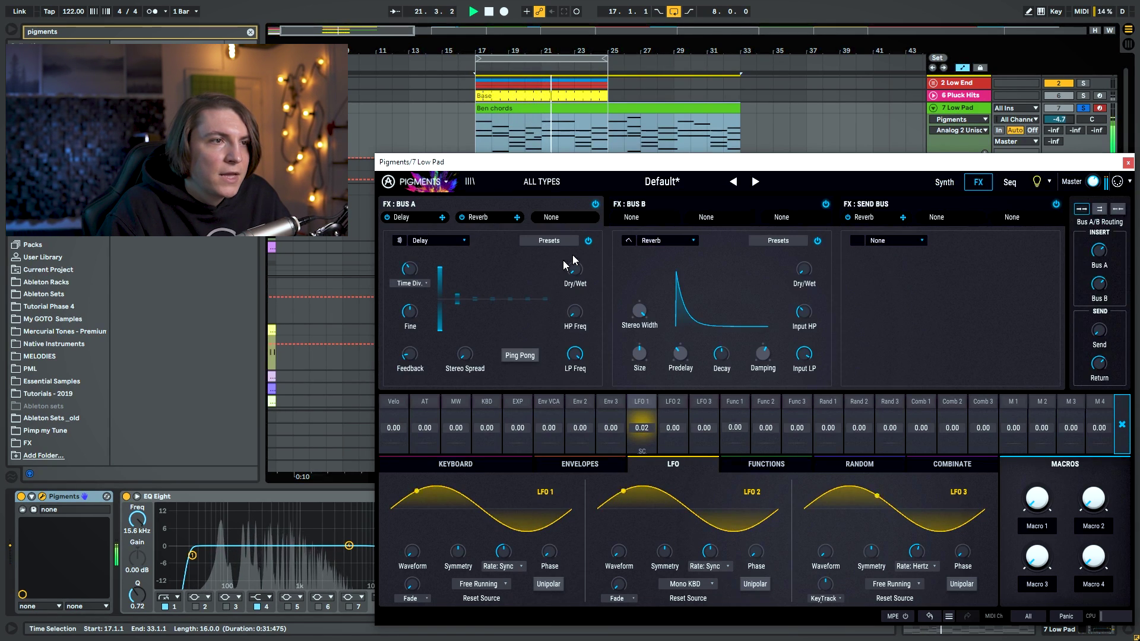
{"action": "left_click", "coordinate": [464, 241]}
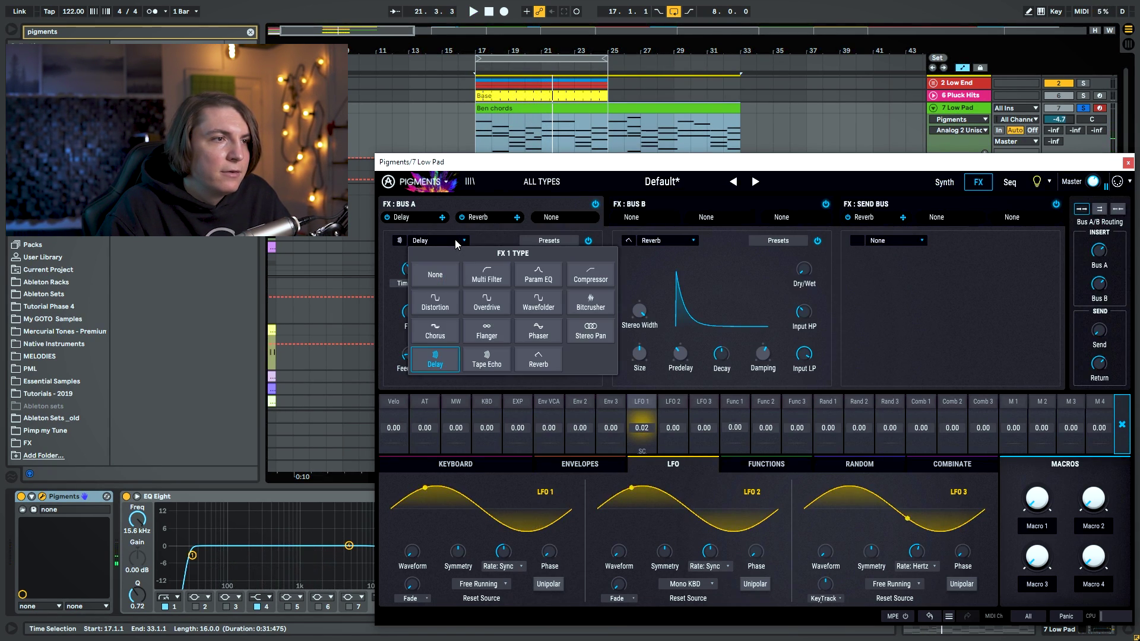
{"action": "left_click", "coordinate": [445, 327]}
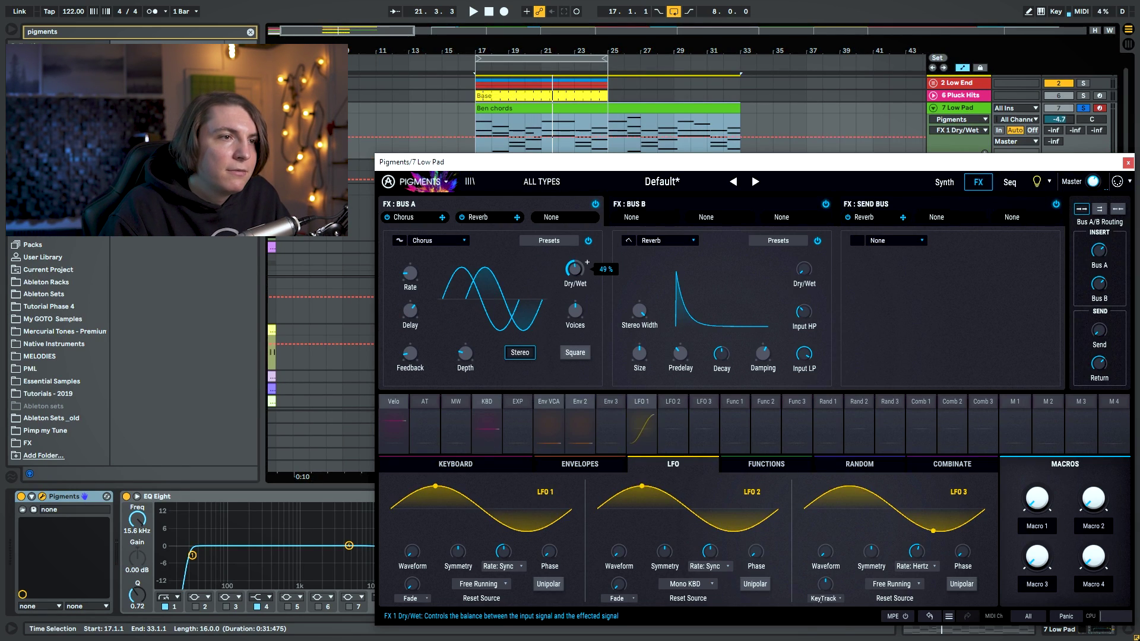
{"action": "key", "text": "space"}
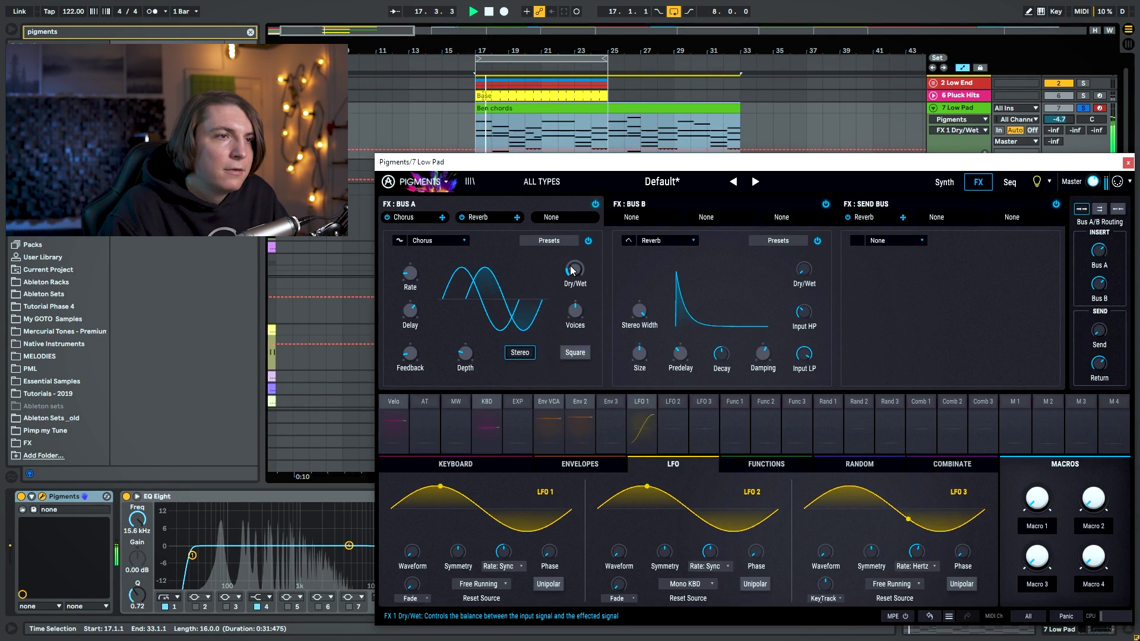
Set Engine 2's unison detune to 0.012 % and fine-tune the chorus dry/wet mix during playback.
{"action": "left_click", "coordinate": [944, 182]}
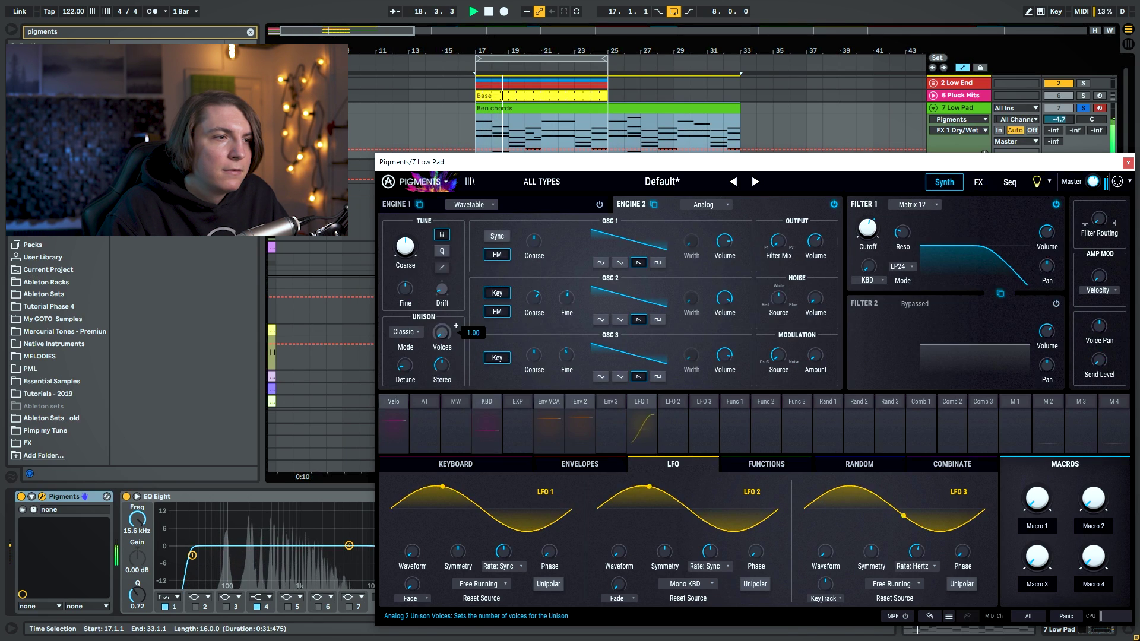
{"action": "left_click_drag", "start_coordinate": [406, 366], "coordinate": [406, 386]}
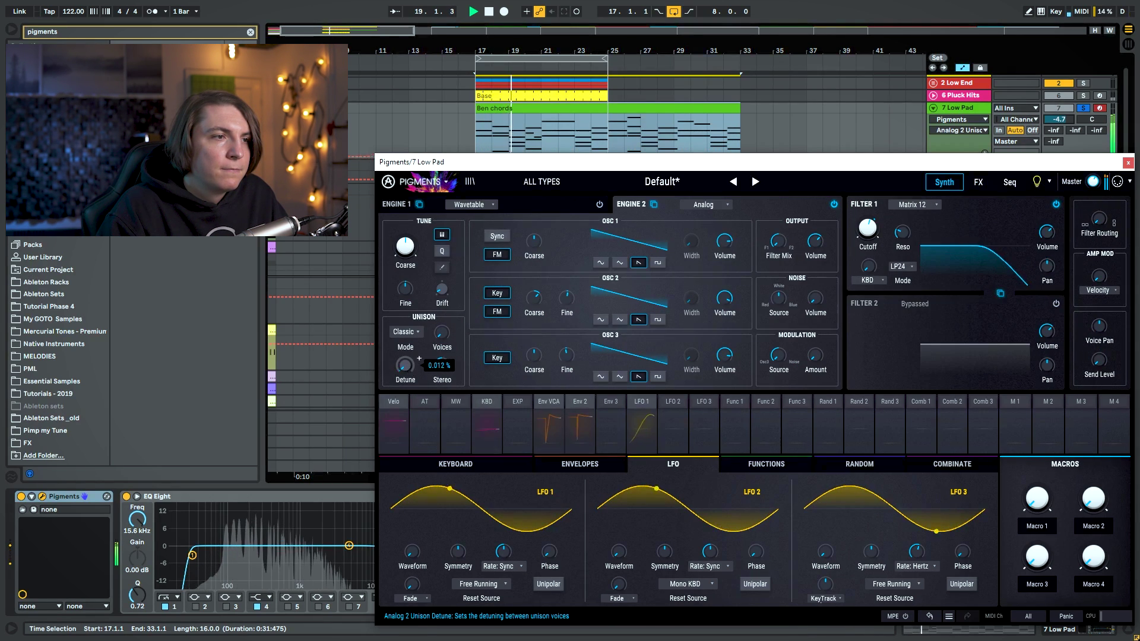
{"action": "left_click", "coordinate": [978, 182]}
{"action": "left_click_drag", "start_coordinate": [574, 271], "coordinate": [575, 272]}
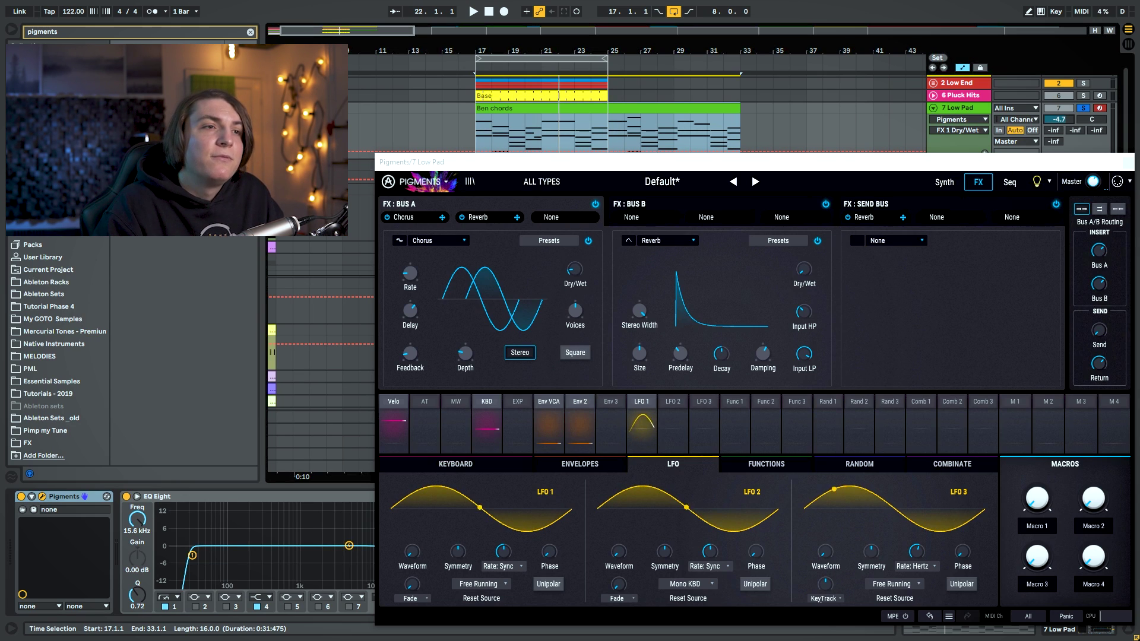
Replace the reverb on FX bus A with Distortion and lower its dry/wet mix and drive while auditioning.
{"action": "left_click", "coordinate": [664, 241]}
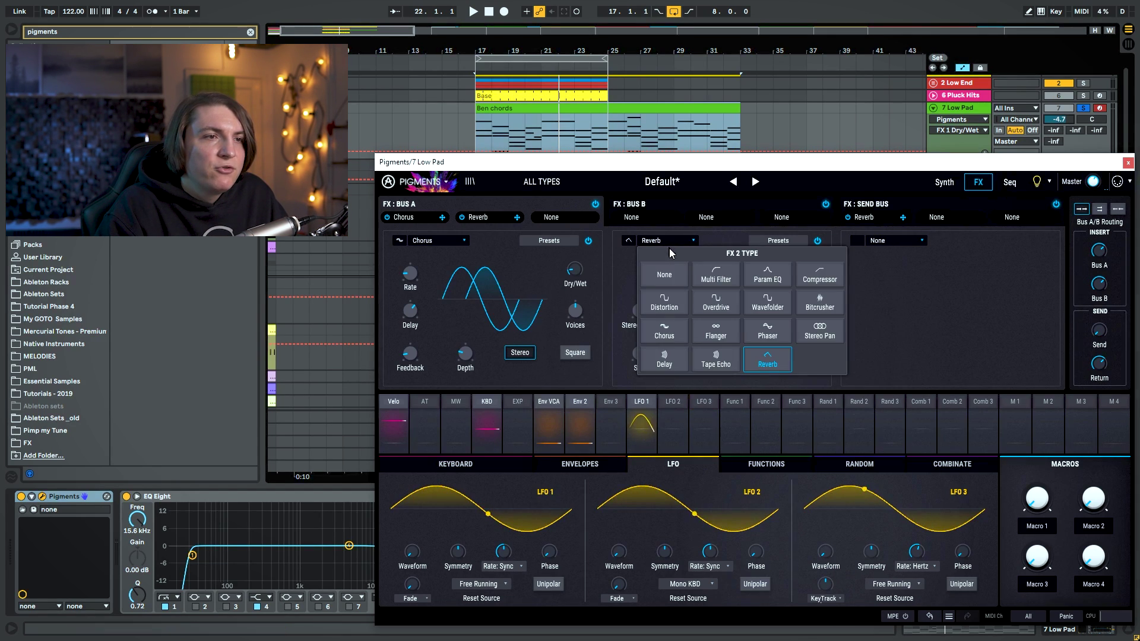
{"action": "left_click", "coordinate": [662, 303]}
{"action": "key", "text": "space"}
{"action": "left_click_drag", "start_coordinate": [802, 268], "coordinate": [803, 285]}
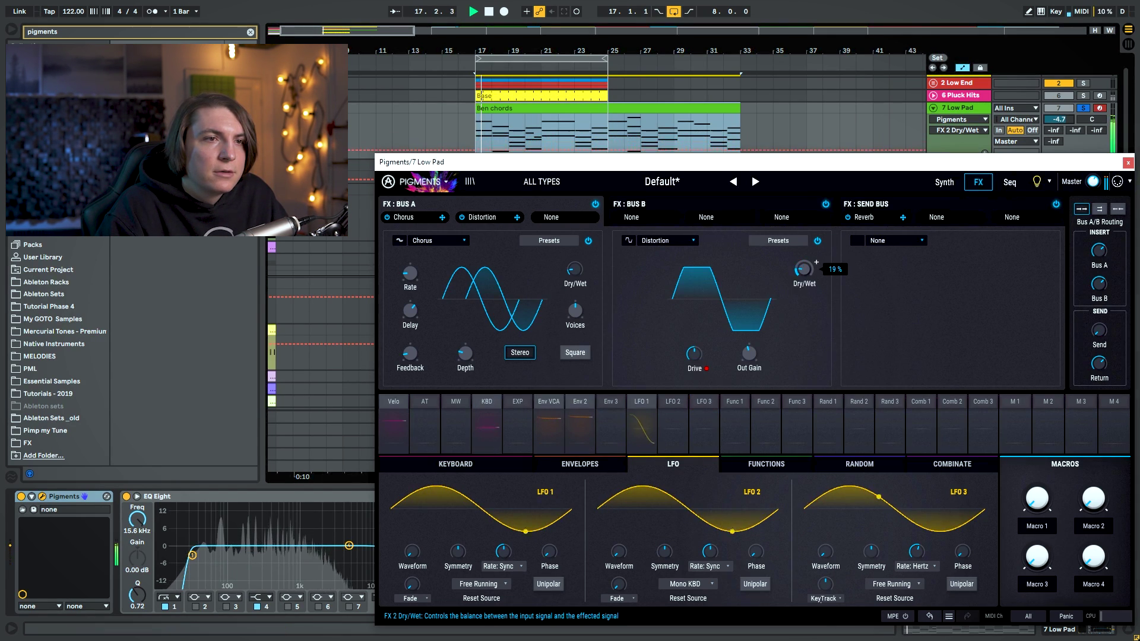
{"action": "left_click_drag", "start_coordinate": [694, 354], "coordinate": [695, 376]}
{"action": "left_click_drag", "start_coordinate": [803, 270], "coordinate": [803, 269]}
Set the synth's master volume to -16.6 dB and close the plugin window.
{"action": "key", "text": "space"}
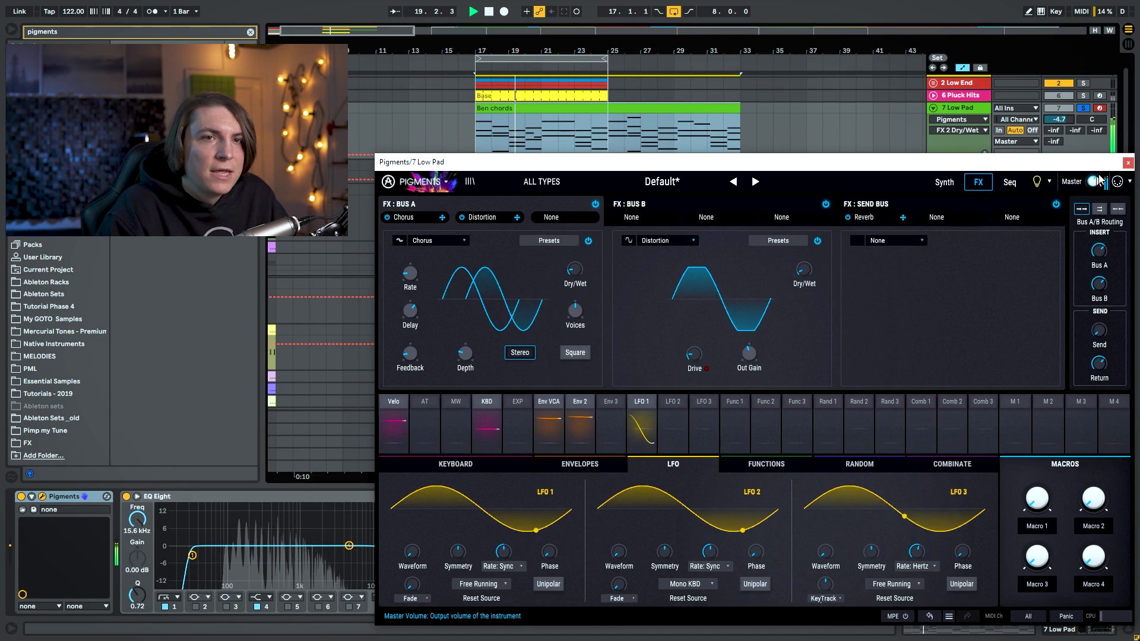
{"action": "key", "text": "space"}
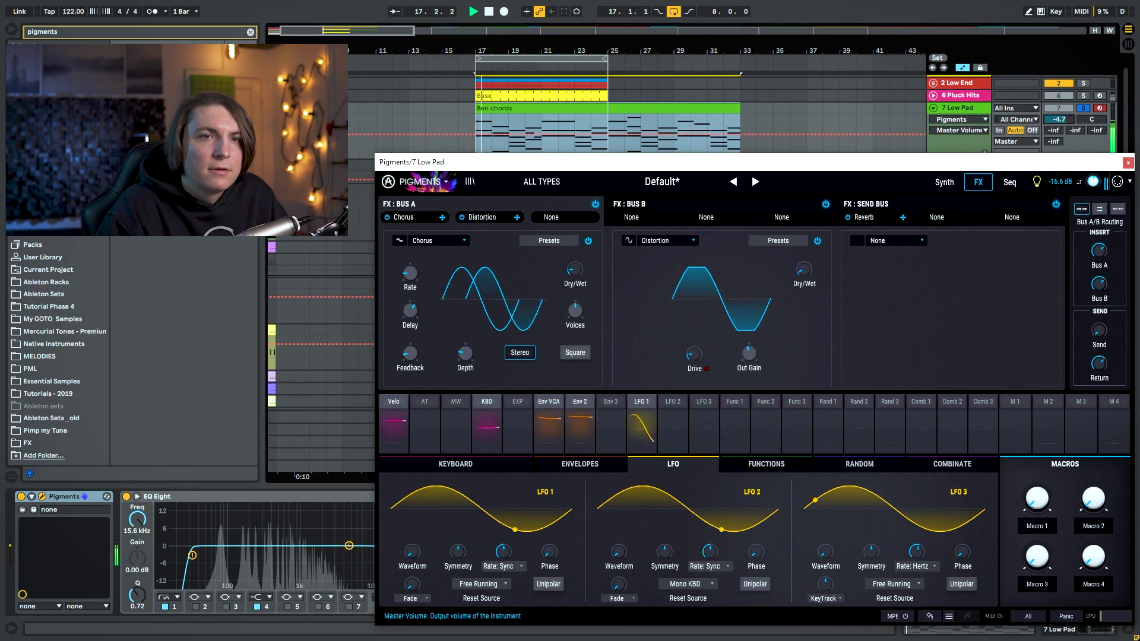
{"action": "left_click", "coordinate": [1128, 162]}
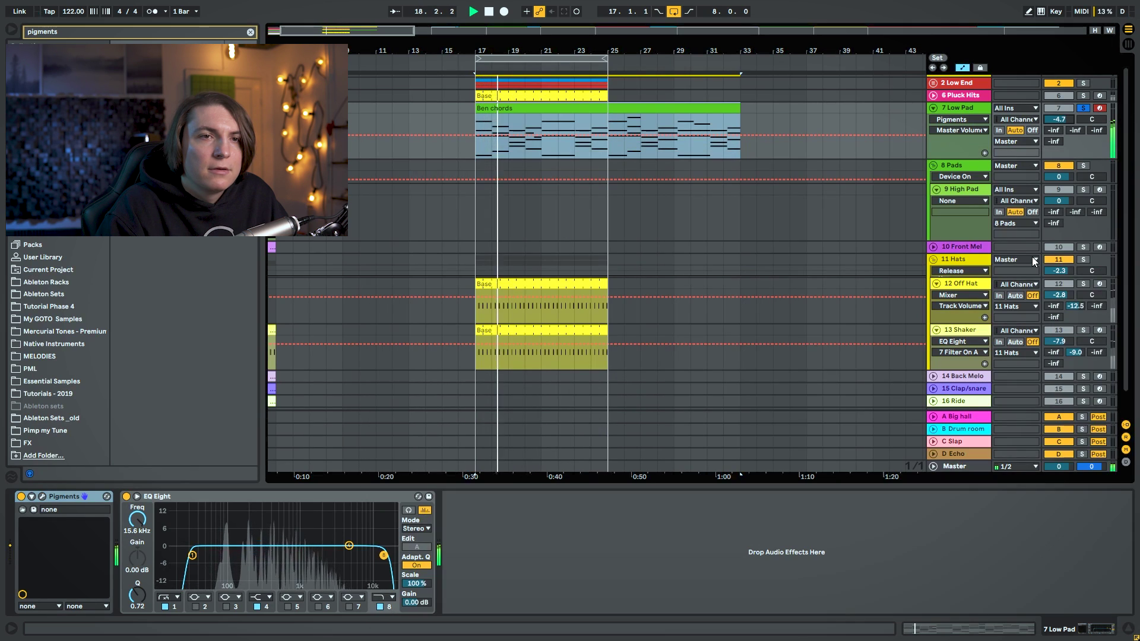
Rename return track A as "Pad reverb".
{"action": "left_click", "coordinate": [971, 418]}
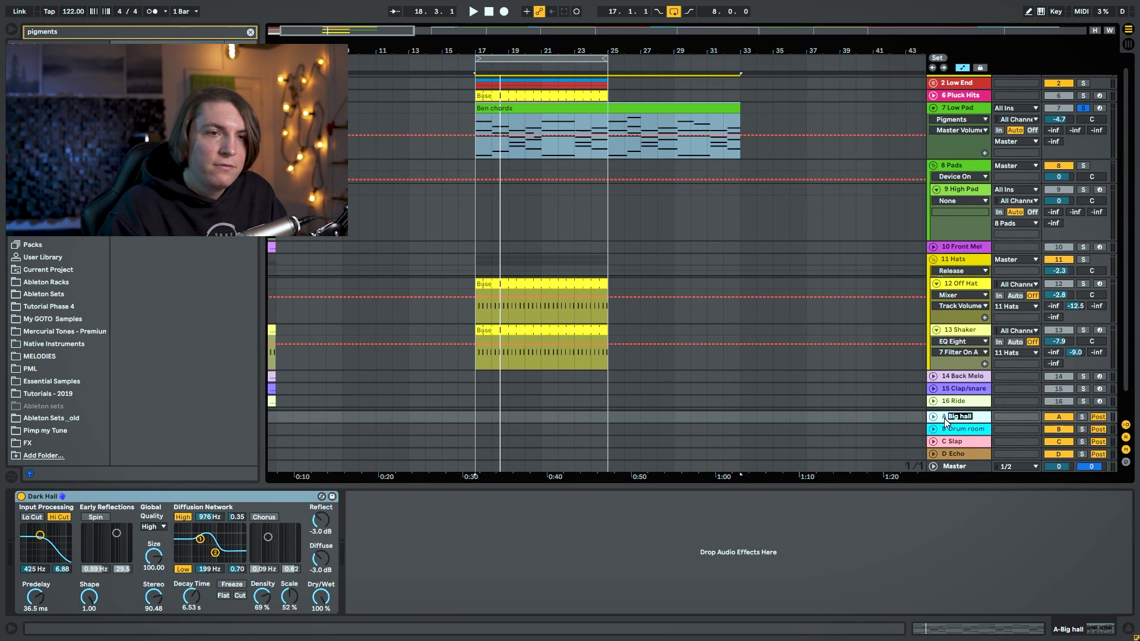
{"action": "type", "text": "Pad reverb"}
{"action": "key", "text": "Return"}
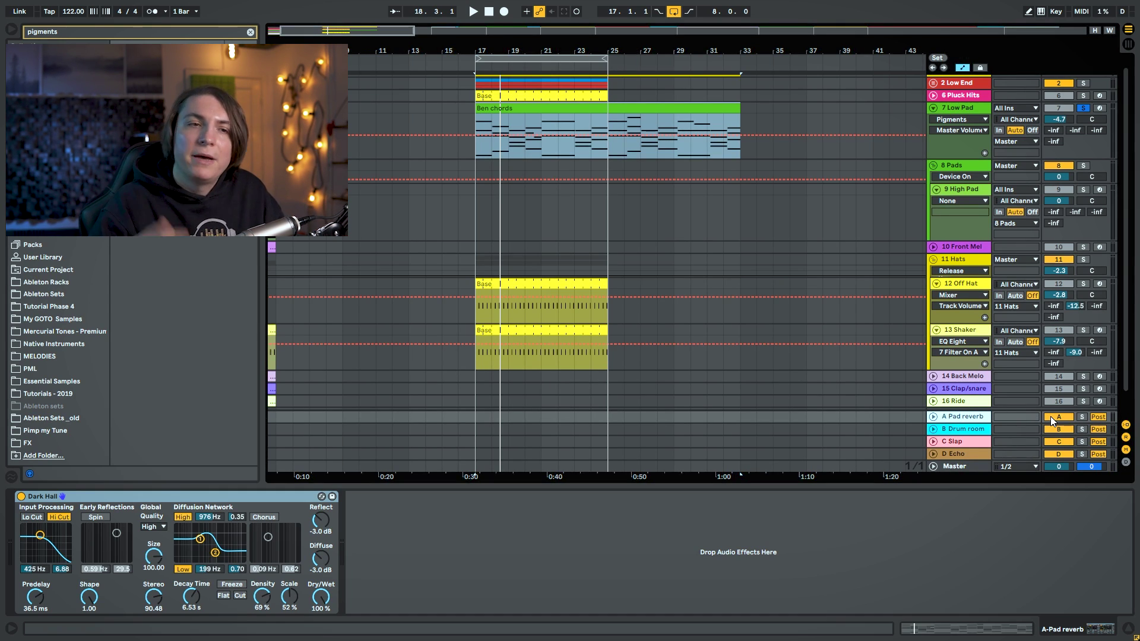
Brighten Dark Hall with a 1.94 kHz hi cut and 2.72 kHz high shelf, setting decay to 2.89 s, size to 79.57 and predelay to 7.17 ms.
{"action": "left_click_drag", "start_coordinate": [215, 553], "coordinate": [225, 542]}
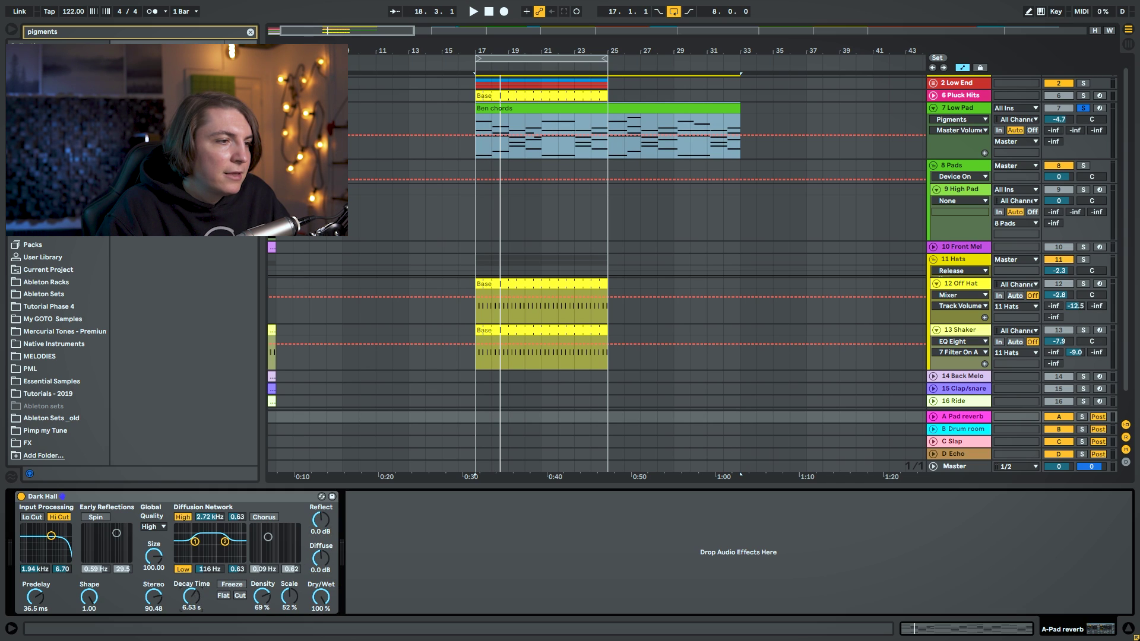
{"action": "left_click_drag", "start_coordinate": [191, 597], "coordinate": [194, 598]}
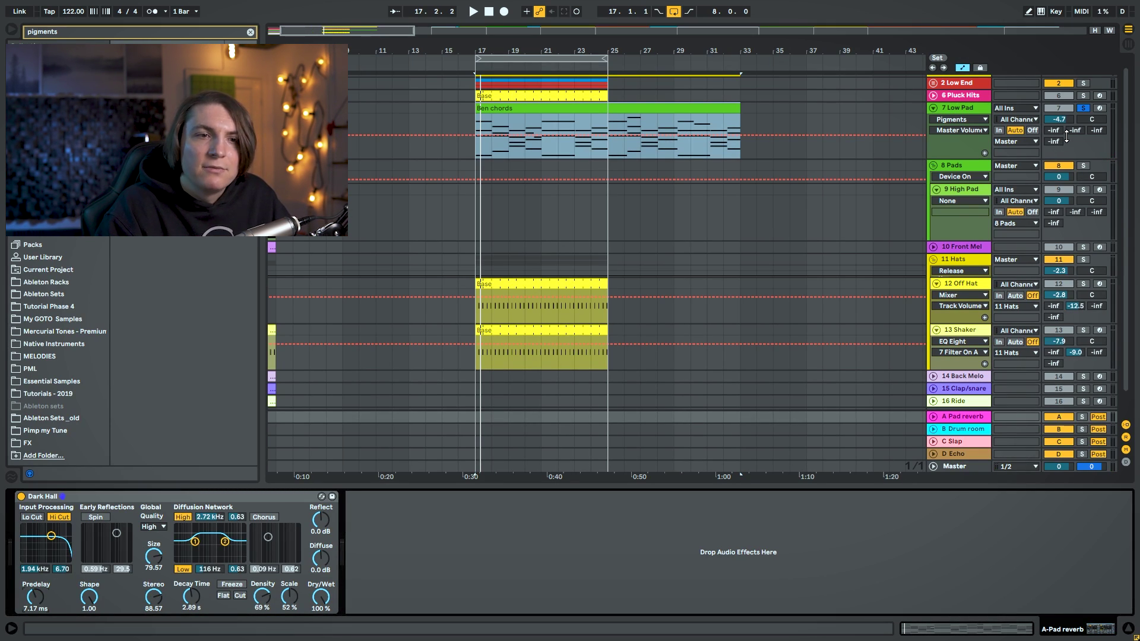
Send the Low Pad track to the Pad reverb return at -6.0 dB and solo that return during playback.
{"action": "key", "text": "space"}
{"action": "left_click_drag", "start_coordinate": [1060, 130], "coordinate": [1060, 76]}
{"action": "left_click", "coordinate": [1082, 417]}
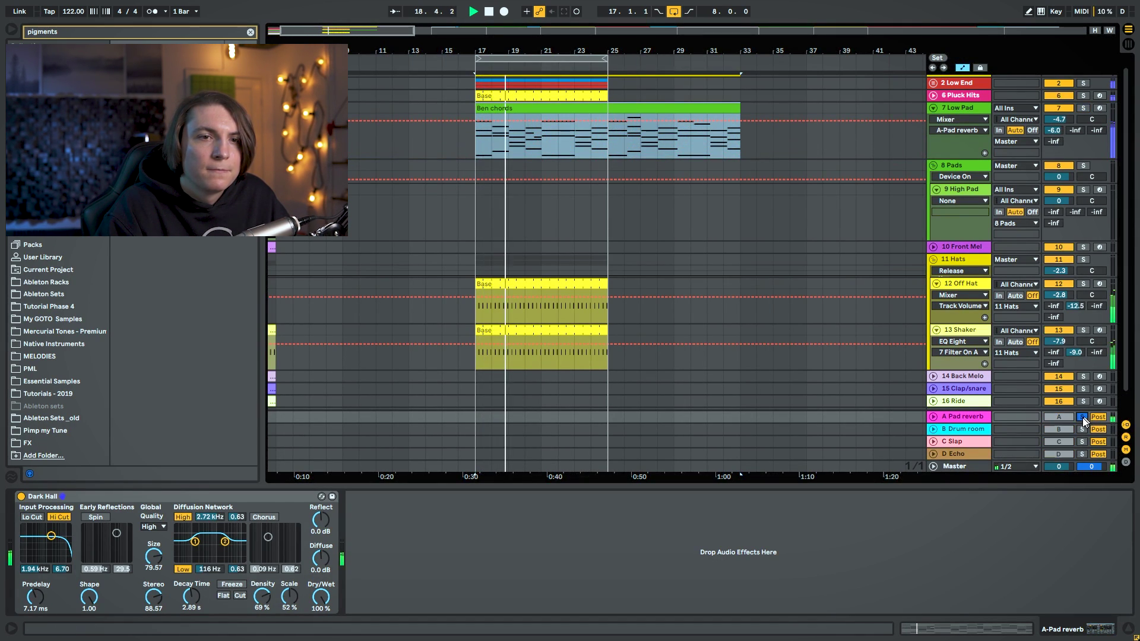
Refine Dark Hall with a 4.55 s decay, size 95.62, 1.8 dB diffuse level, 3.11 kHz high shelf and 133 Hz low shelf at 0.20.
{"action": "left_click_drag", "start_coordinate": [227, 538], "coordinate": [215, 544]}
{"action": "left_click_drag", "start_coordinate": [188, 598], "coordinate": [150, 555]}
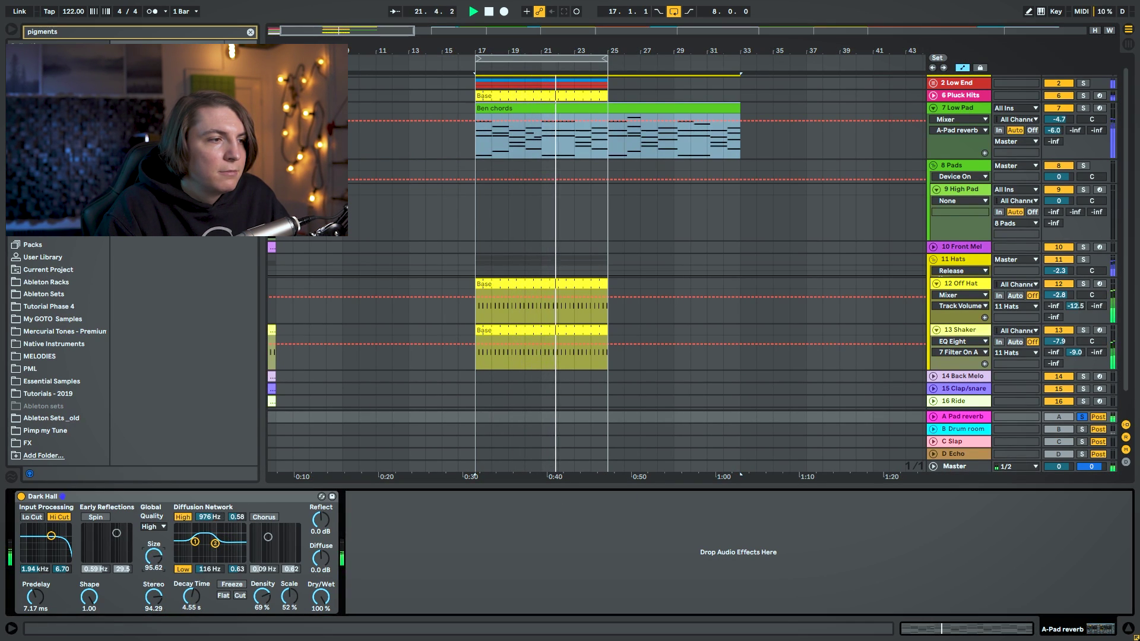
{"action": "left_click_drag", "start_coordinate": [321, 558], "coordinate": [321, 525]}
{"action": "left_click_drag", "start_coordinate": [215, 543], "coordinate": [196, 558]}
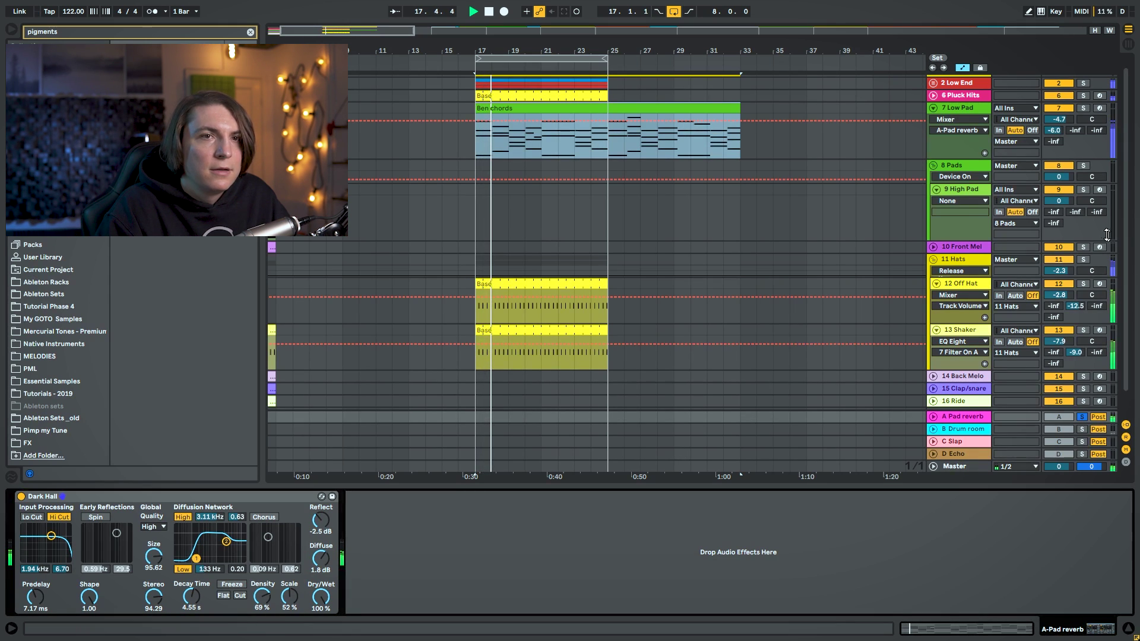
Unsolo the Pad reverb return and set the Low Pad track volume to -10.6 dB while playing the full mix.
{"action": "left_click", "coordinate": [1082, 417]}
{"action": "key", "text": "space"}
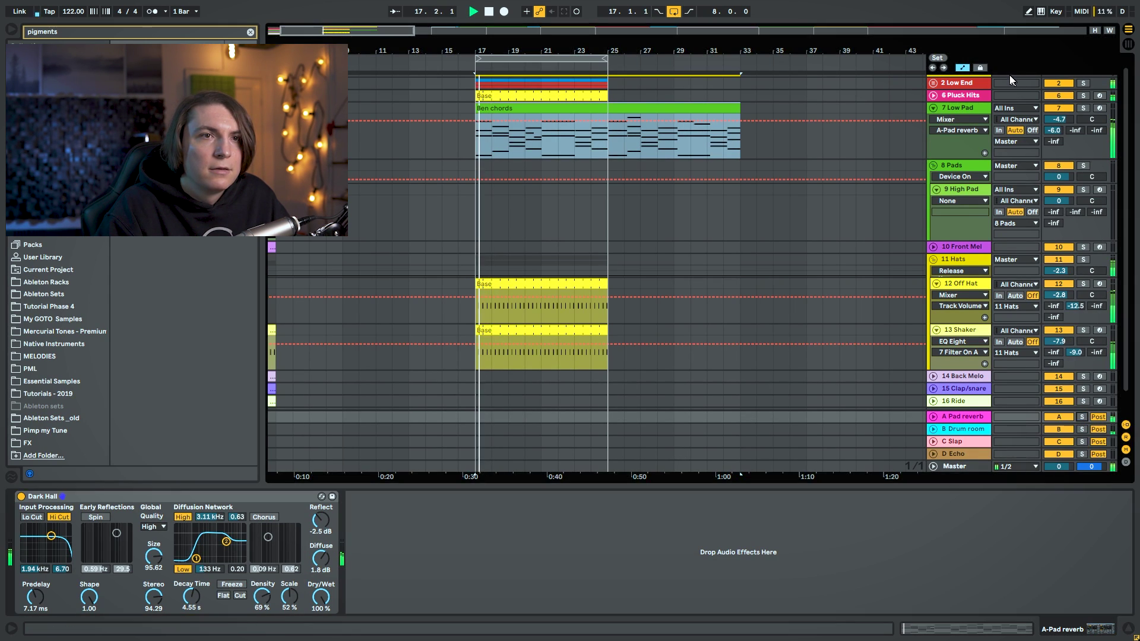
{"action": "left_click_drag", "start_coordinate": [1058, 119], "coordinate": [1058, 140]}
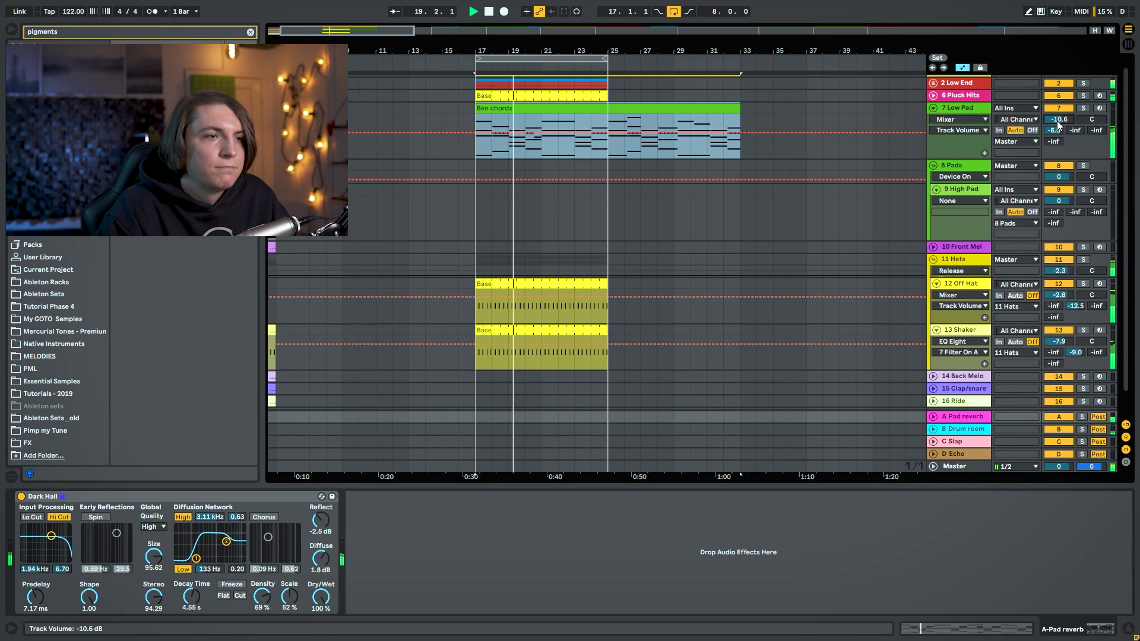
Add a Compressor after Dark Hall on the Pad reverb return and choose 3 Kick as its sidechain source.
{"action": "key", "text": "ctrl+f"}
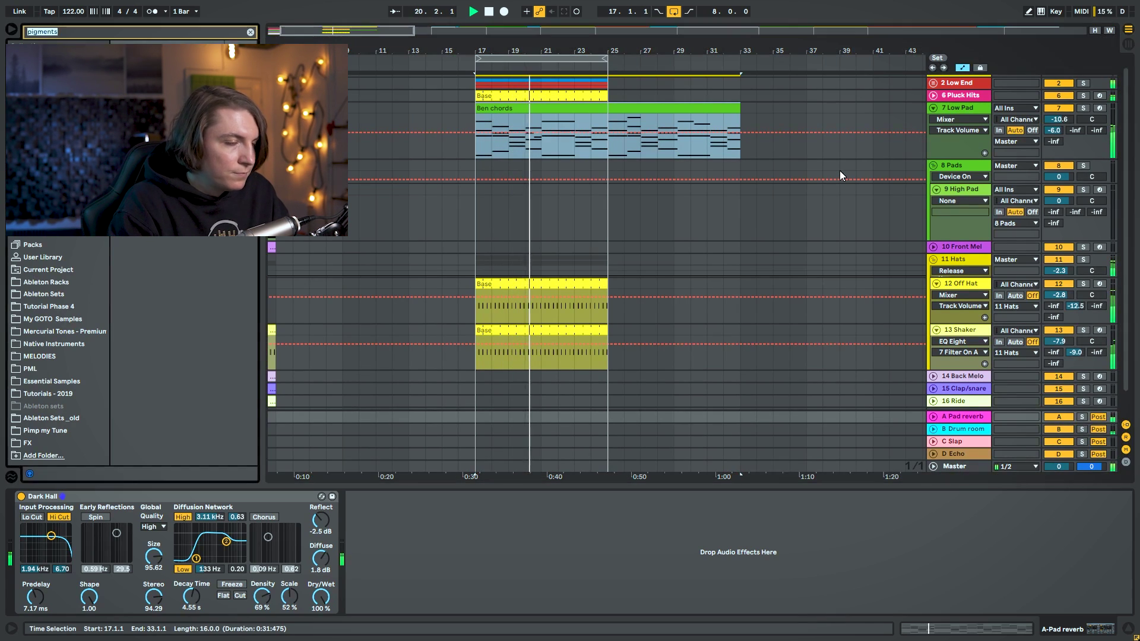
{"action": "type", "text": "compre"}
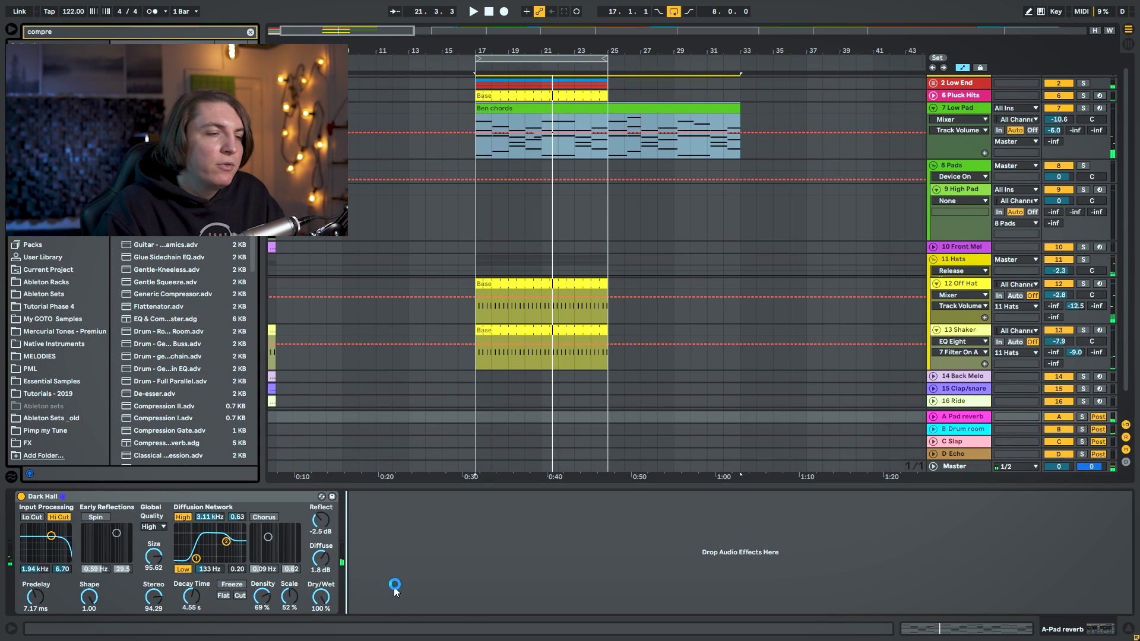
{"action": "left_click_drag", "start_coordinate": [396, 591], "coordinate": [396, 590]}
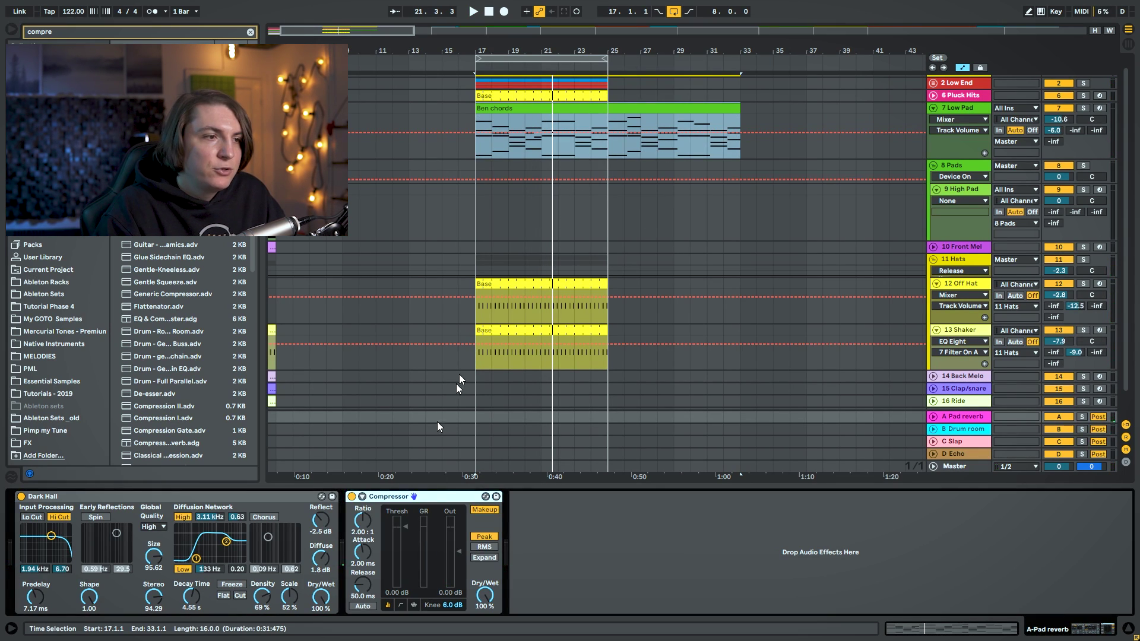
{"action": "left_click", "coordinate": [363, 496]}
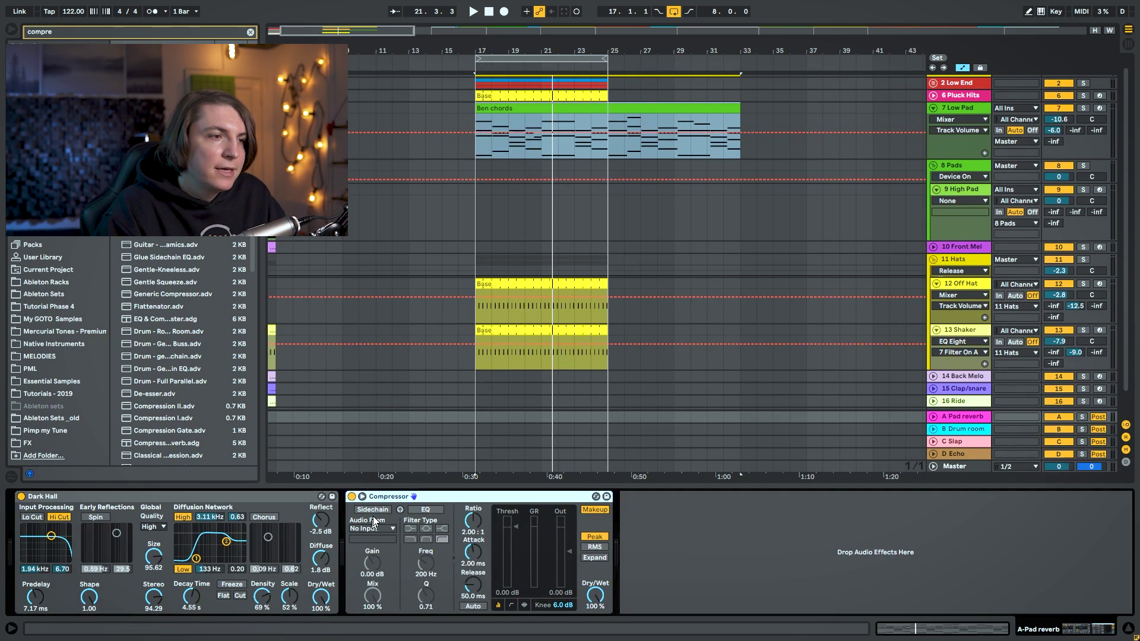
{"action": "left_click", "coordinate": [374, 528]}
{"action": "left_click", "coordinate": [384, 333]}
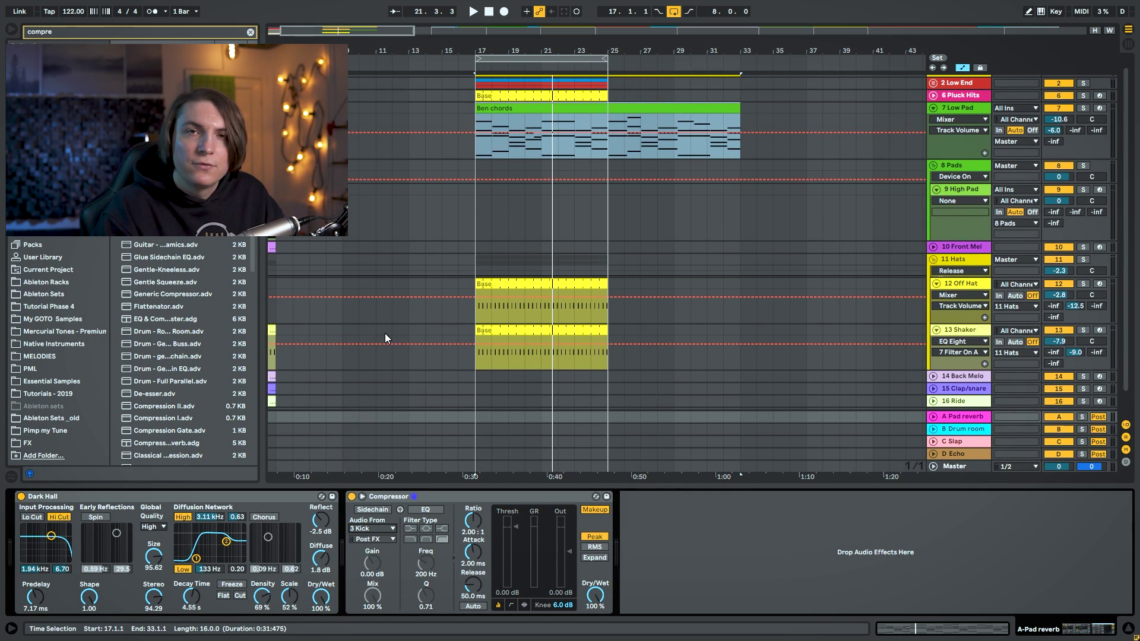
Enable the compressor's sidechain and set its ratio to inf:1 and threshold to -6.11 dB while auditioning.
{"action": "left_click_drag", "start_coordinate": [473, 521], "coordinate": [516, 537]}
{"action": "key", "text": "space"}
{"action": "left_click", "coordinate": [373, 509]}
{"action": "key", "text": "space"}
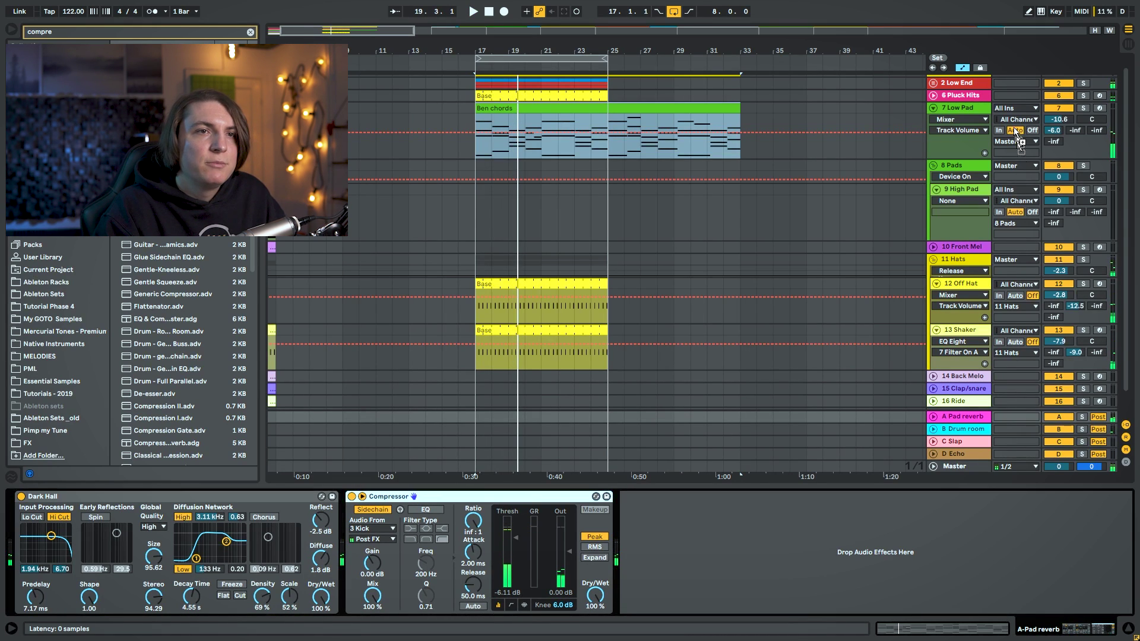
Copy the sidechain compressor to the Low Pad track and set its threshold to -2.81 dB during playback.
{"action": "left_click", "coordinate": [965, 108]}
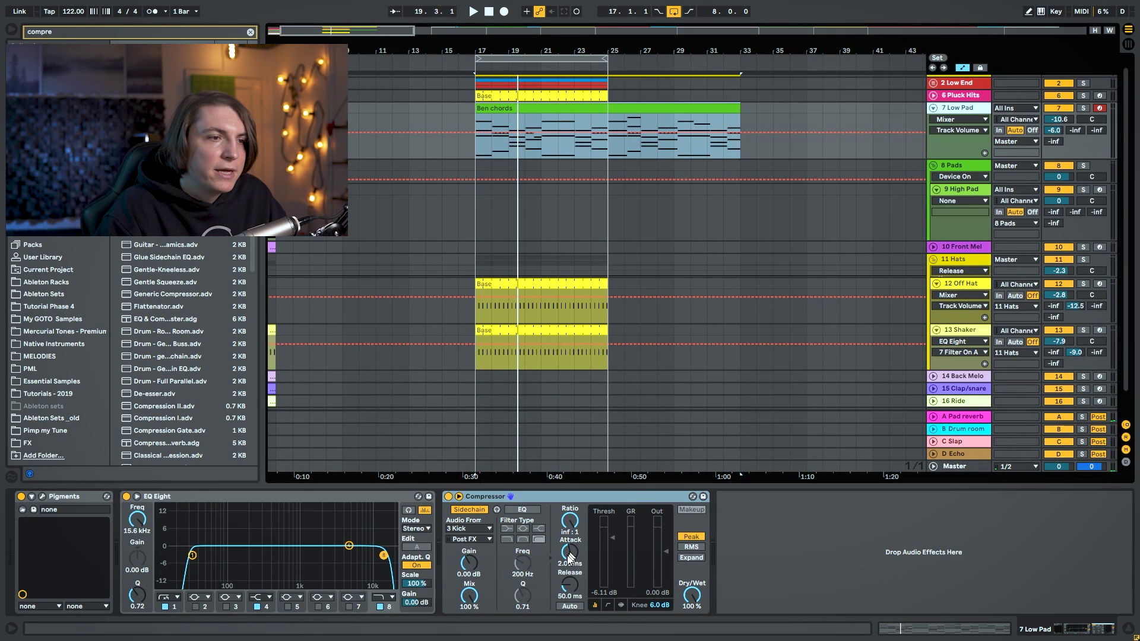
{"action": "key", "text": "space"}
{"action": "left_click", "coordinate": [614, 533]}
Raise the Low Pad EQ Eight's low cut to 250 Hz and reopen the Pigments window.
{"action": "left_click_drag", "start_coordinate": [192, 556], "coordinate": [256, 562]}
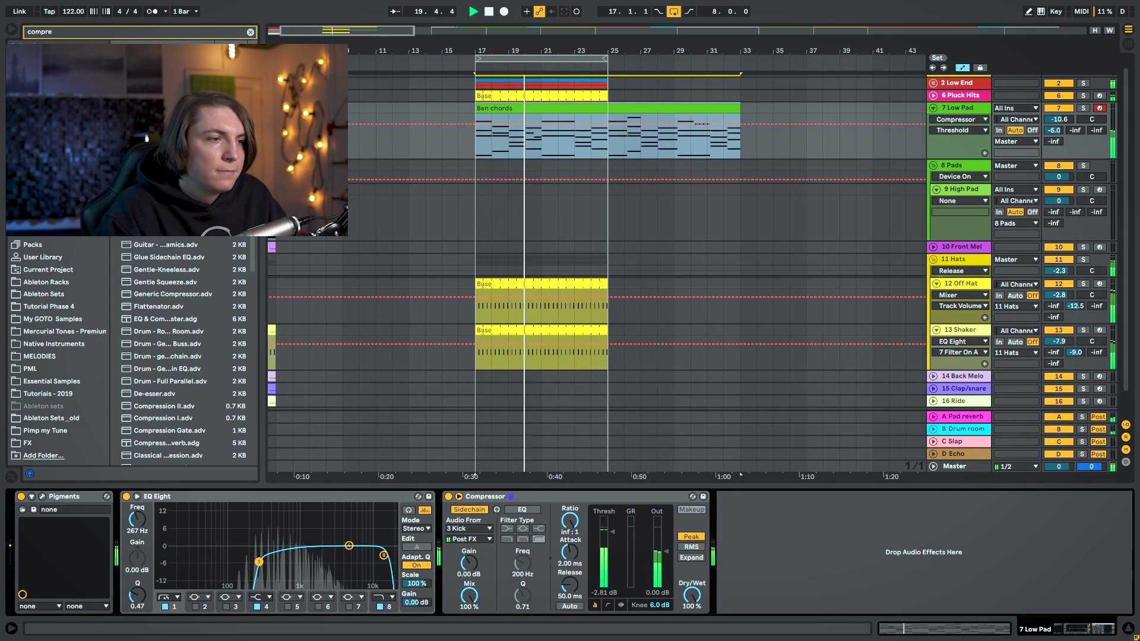
{"action": "left_click", "coordinate": [42, 497]}
{"action": "key", "text": "space"}
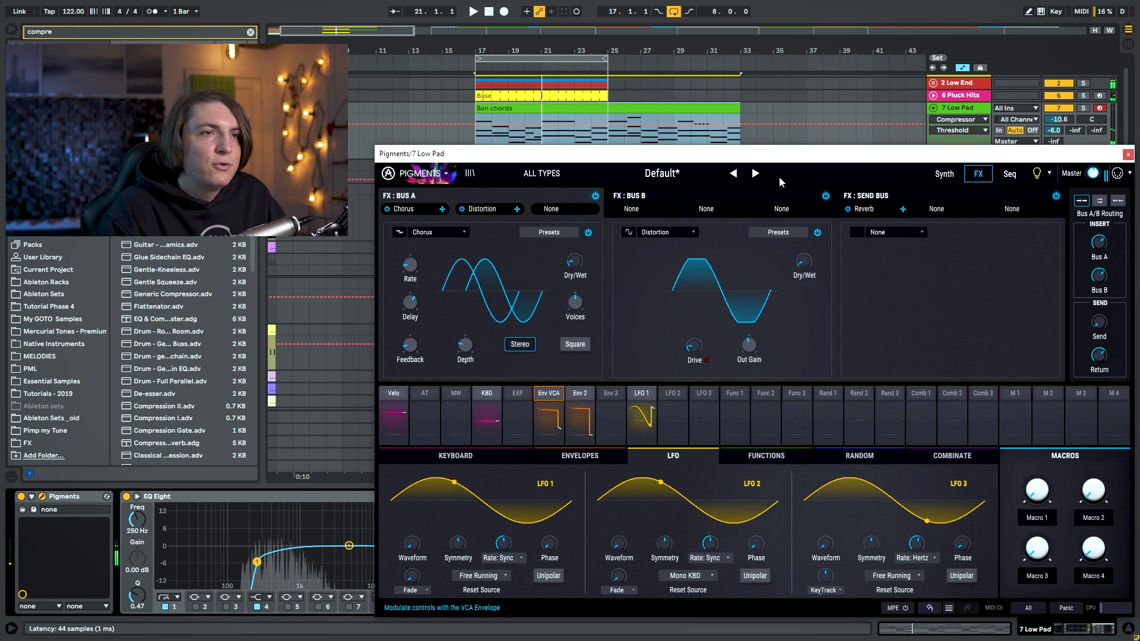
Adjust the Low Pad's Filter 1 cutoff during playback, settling on 1240 Hz, and close the Pigments window.
{"action": "left_click", "coordinate": [944, 174]}
{"action": "key", "text": "space"}
{"action": "left_click_drag", "start_coordinate": [875, 227], "coordinate": [868, 197]}
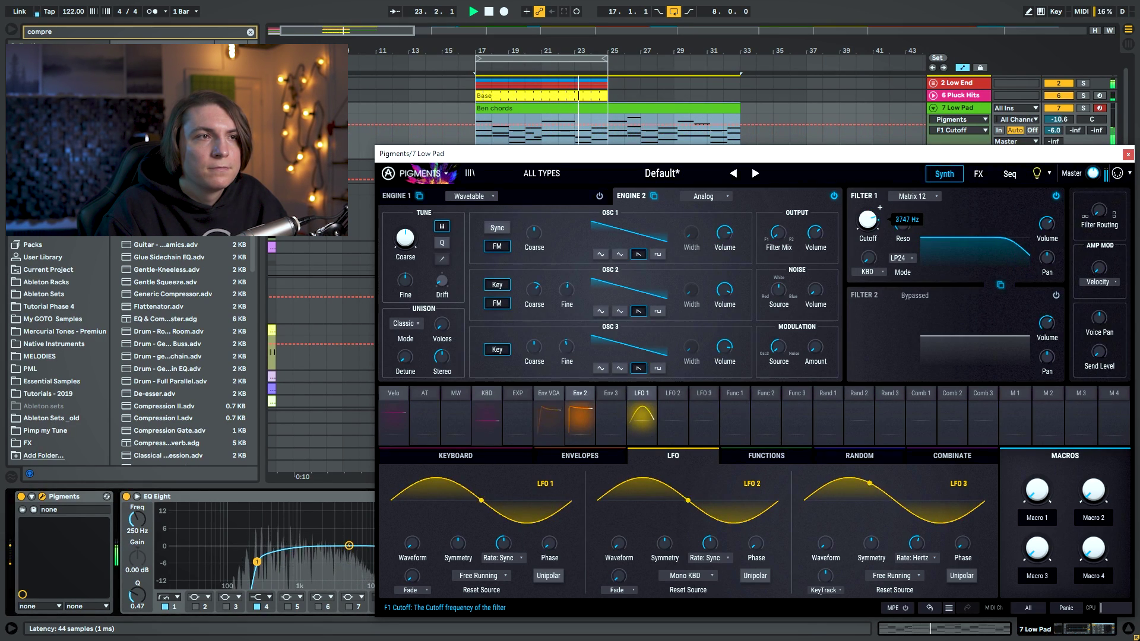
{"action": "left_click_drag", "start_coordinate": [868, 219], "coordinate": [868, 209]}
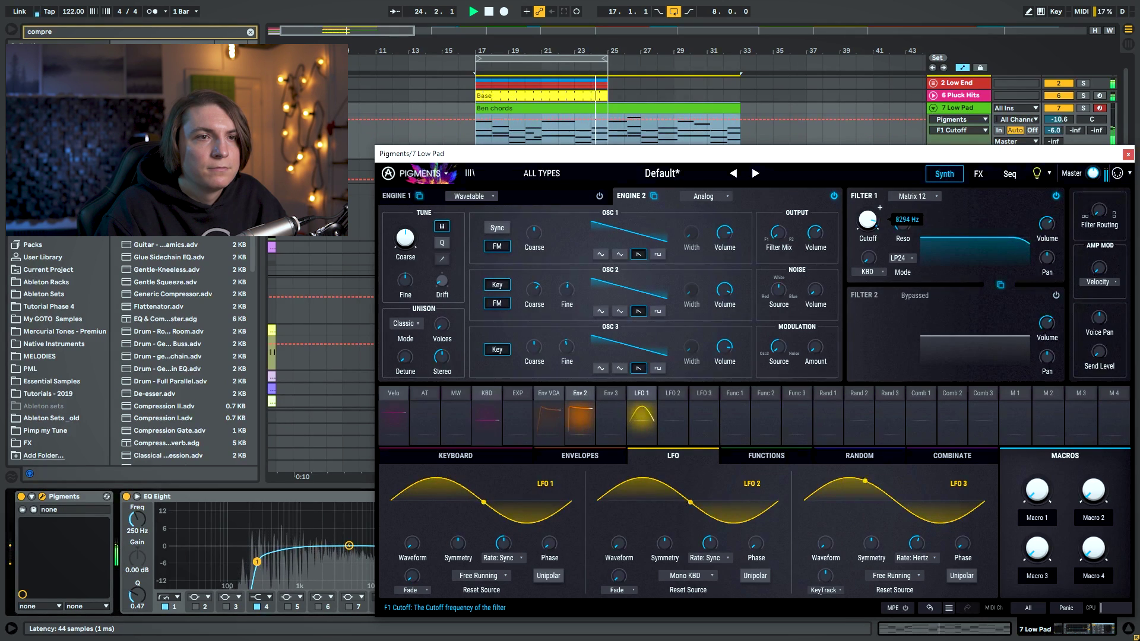
{"action": "key", "text": "space"}
{"action": "left_click_drag", "start_coordinate": [863, 219], "coordinate": [863, 217]}
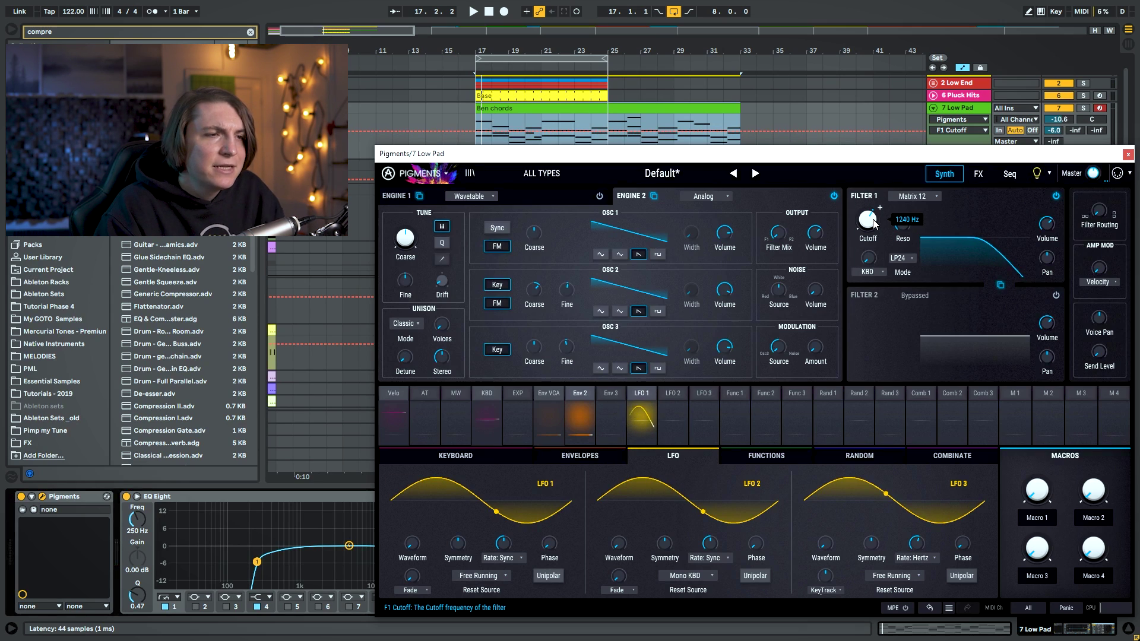
{"action": "left_click", "coordinate": [1128, 155]}
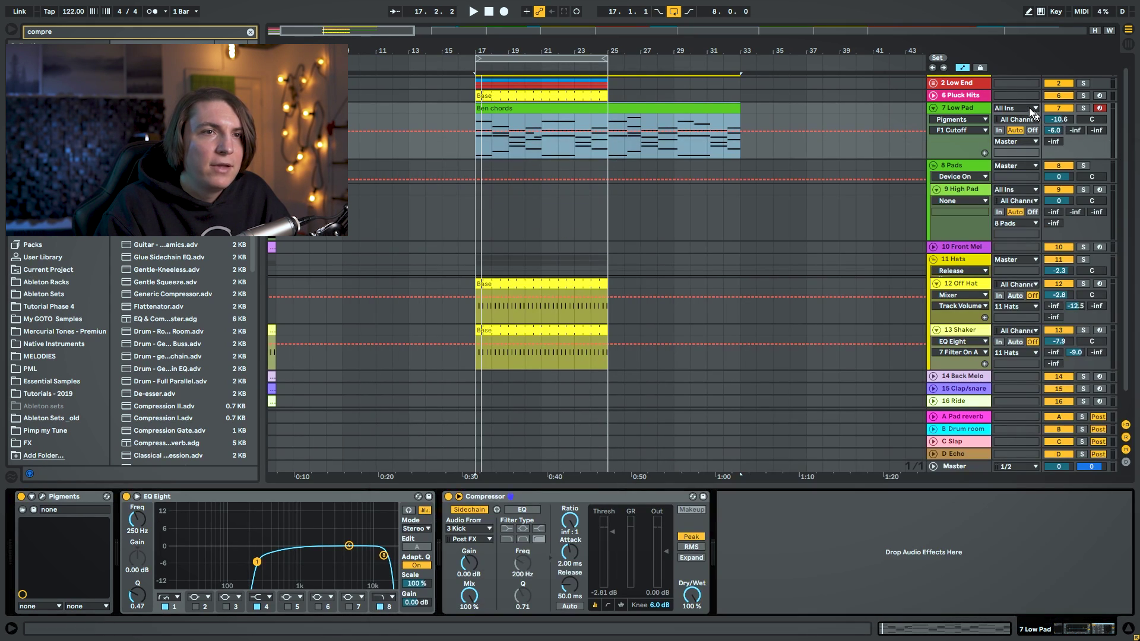
Fold the Low Pad track, add a MIDI track below it, and load Pigments with the ben plucks clip found by searching "ben pluc".
{"action": "left_click", "coordinate": [934, 108]}
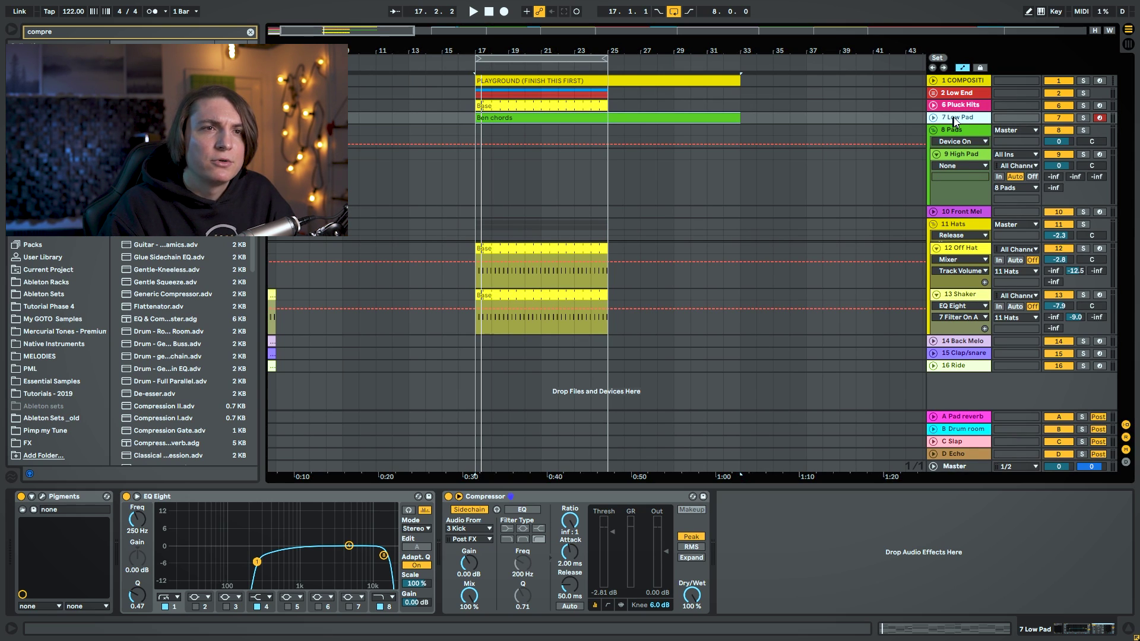
{"action": "key", "text": "ctrl+shift+t"}
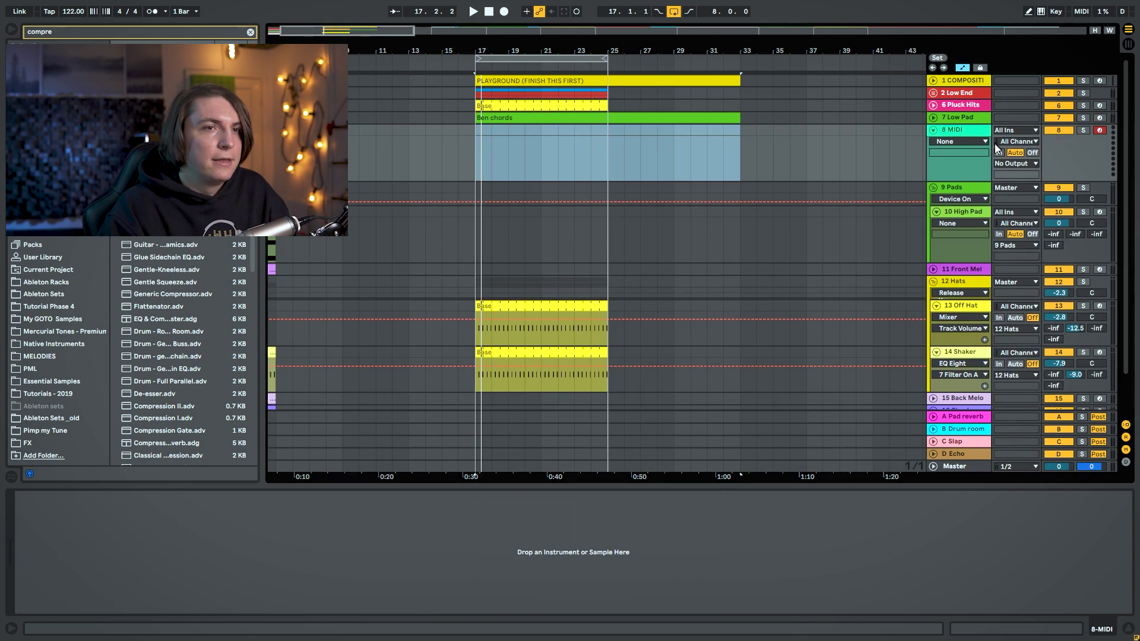
{"action": "key", "text": "ctrl+f"}
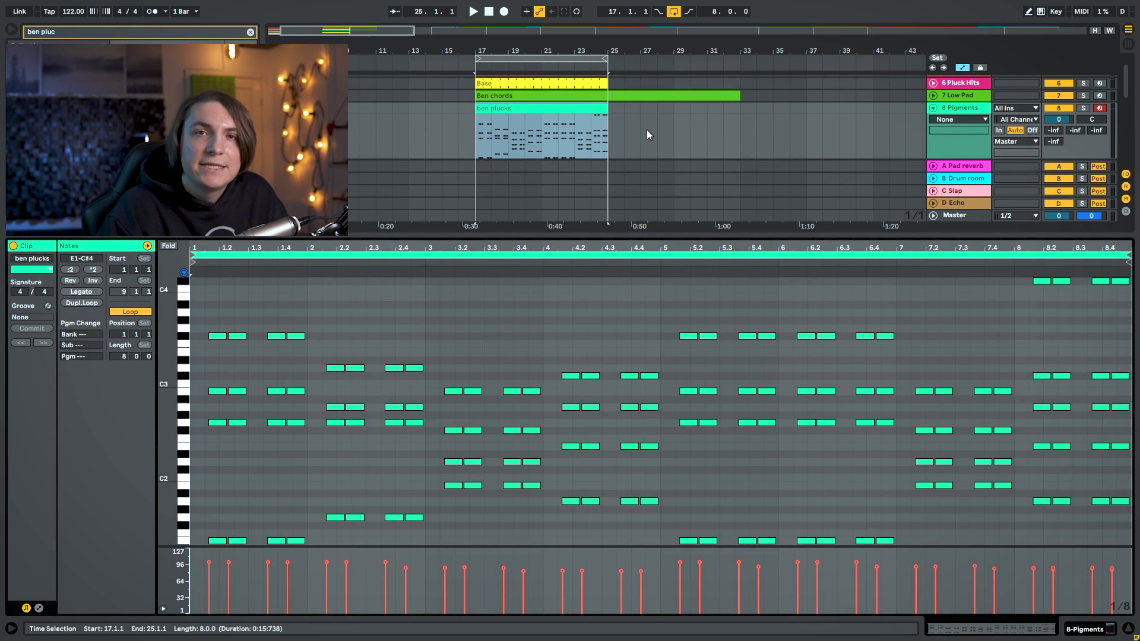
Enable the triplet grid in the ben plucks clip and select the first triplet division of bar 5.
{"action": "scroll", "coordinate": [390, 312], "scroll_direction": "down", "scroll_amount": 5}
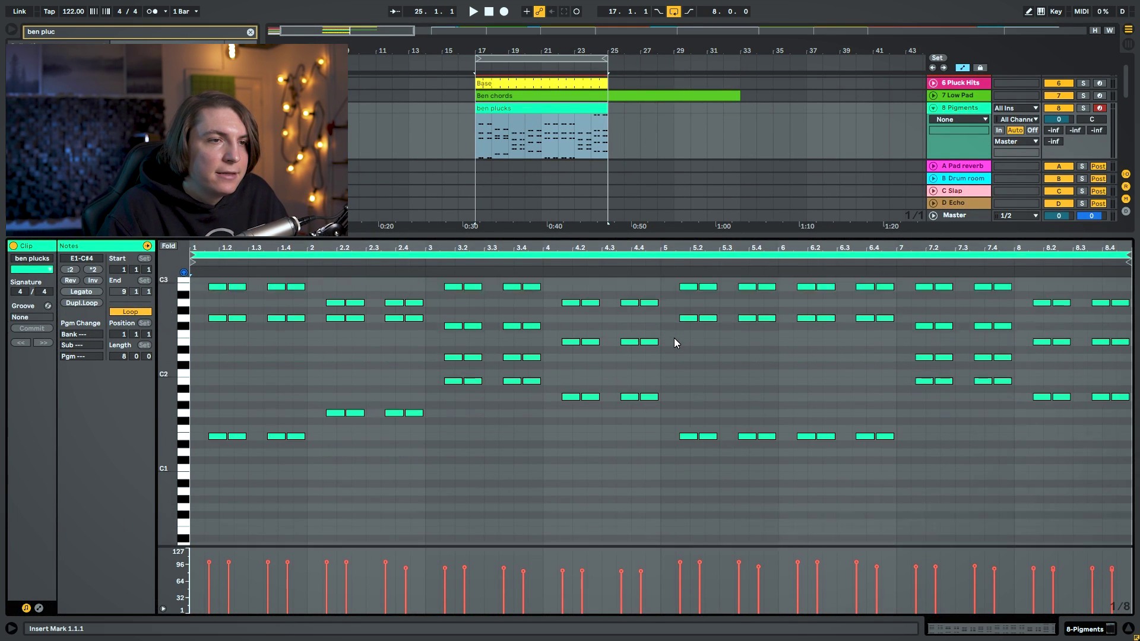
{"action": "scroll", "coordinate": [675, 338], "scroll_direction": "up", "scroll_amount": 4}
{"action": "left_click_drag", "start_coordinate": [170, 344], "coordinate": [172, 387]}
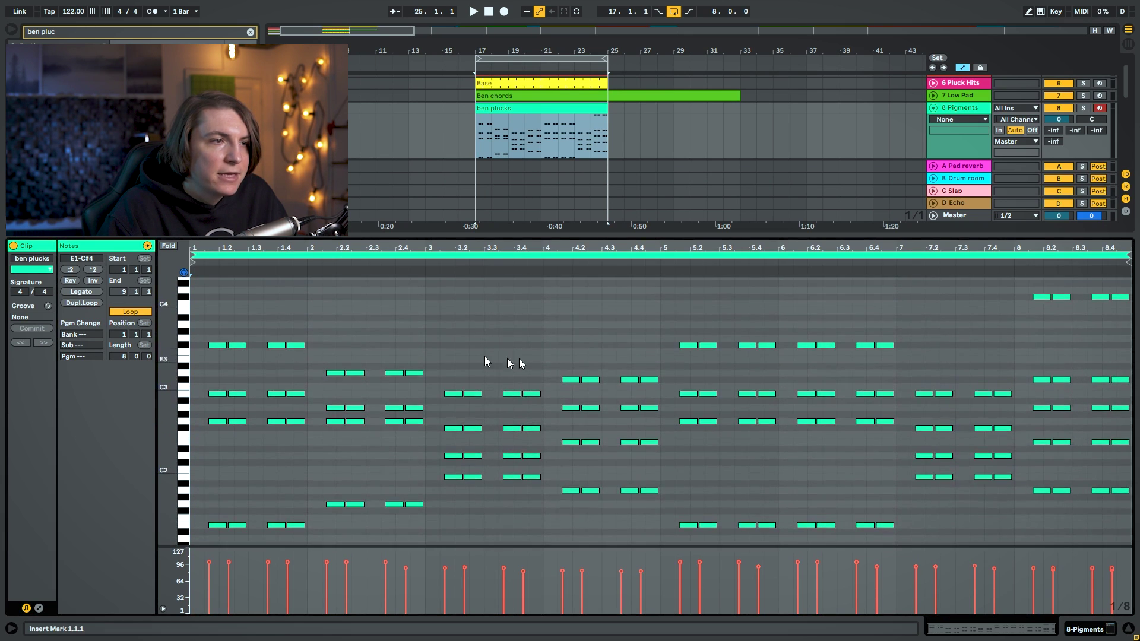
{"action": "right_click", "coordinate": [462, 380]}
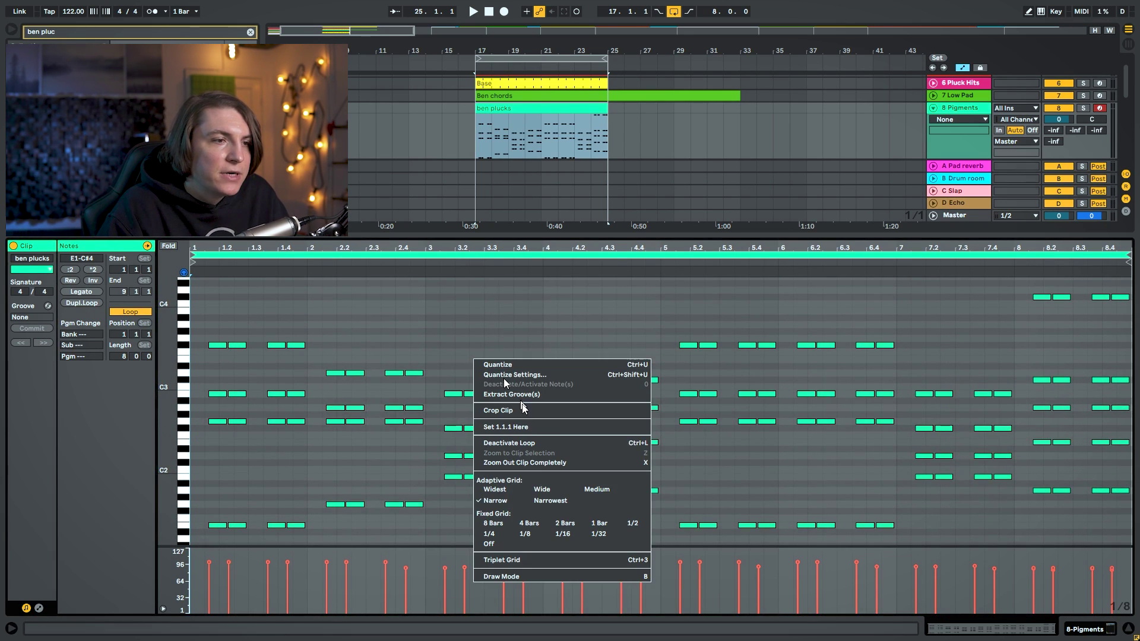
{"action": "left_click", "coordinate": [511, 561]}
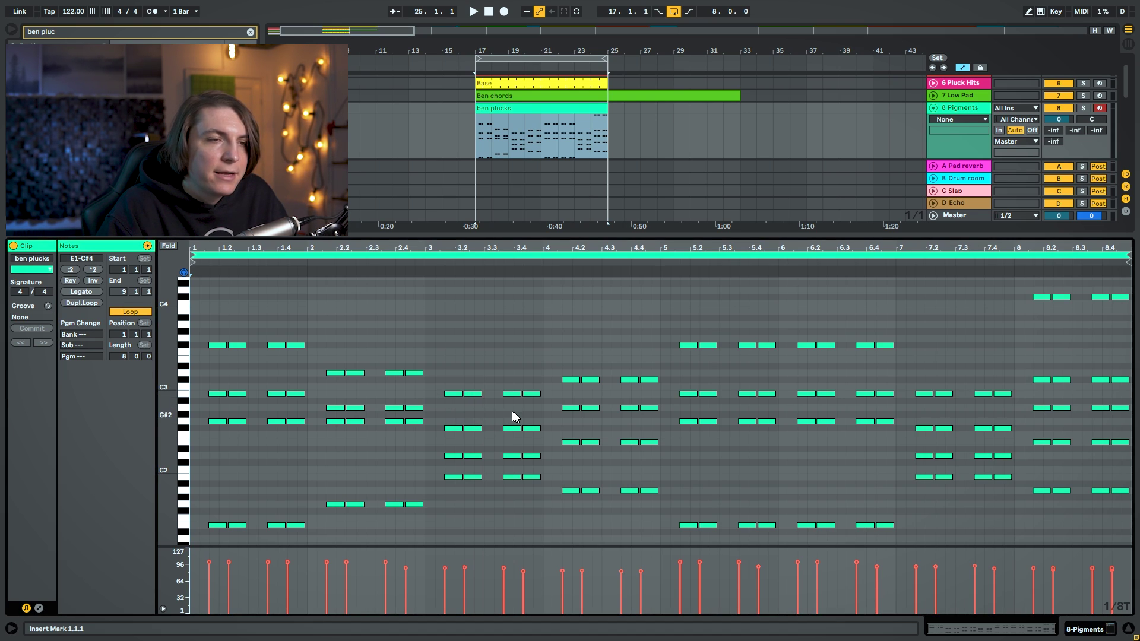
{"action": "left_click_drag", "start_coordinate": [658, 316], "coordinate": [675, 544]}
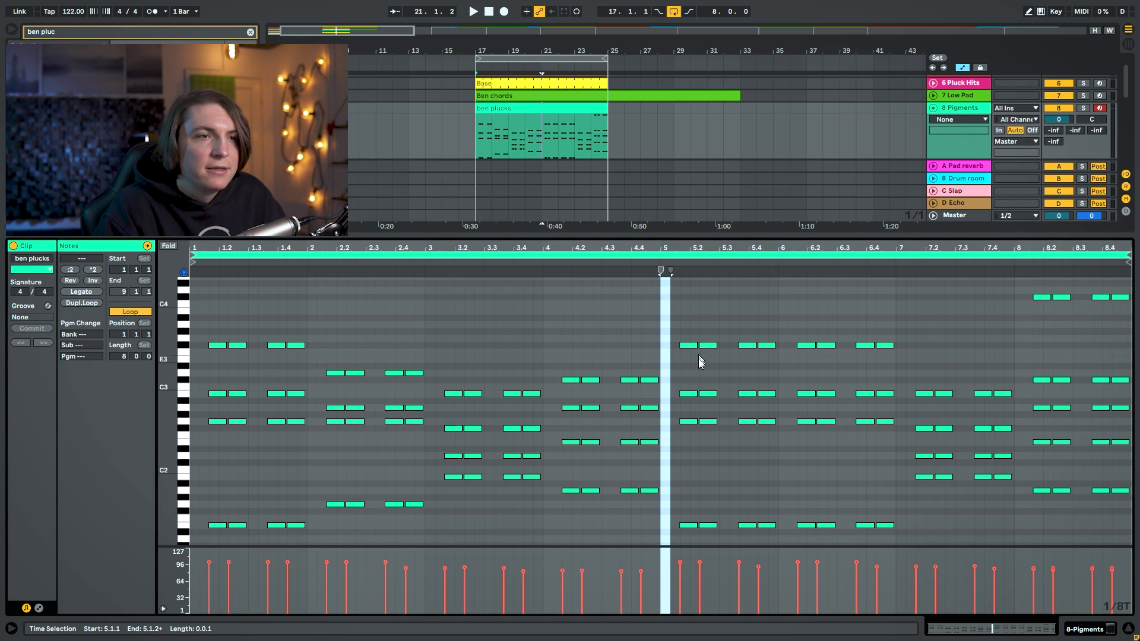
Show the new track's devices, solo the track, play it and open its Pigments window.
{"action": "key", "text": "shift+Tab"}
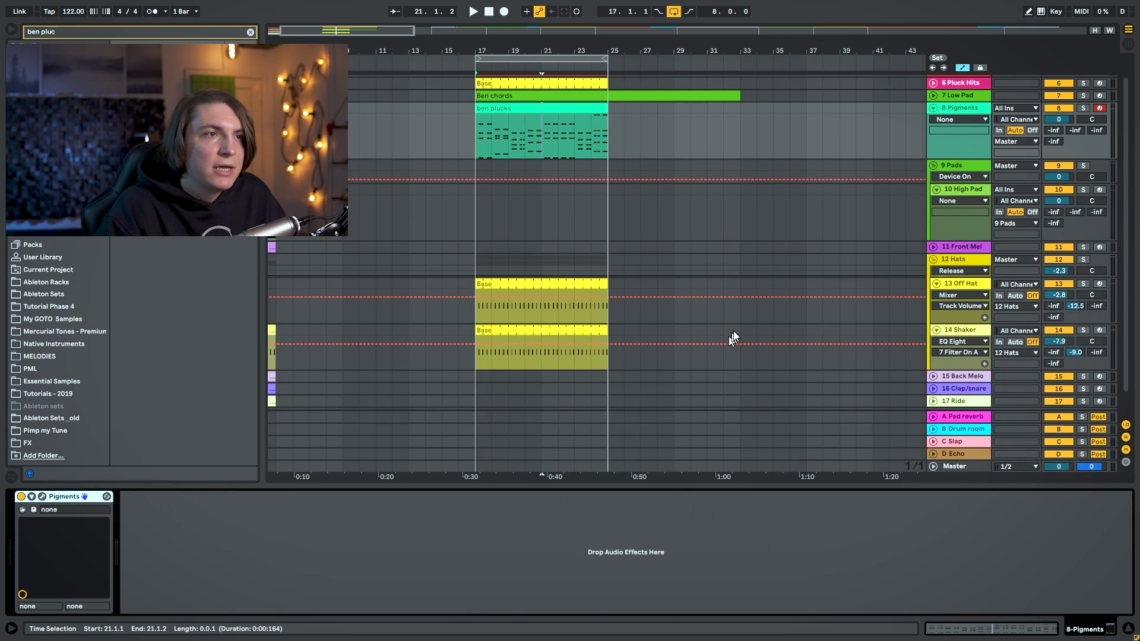
{"action": "left_click", "coordinate": [1083, 109]}
{"action": "key", "text": "space"}
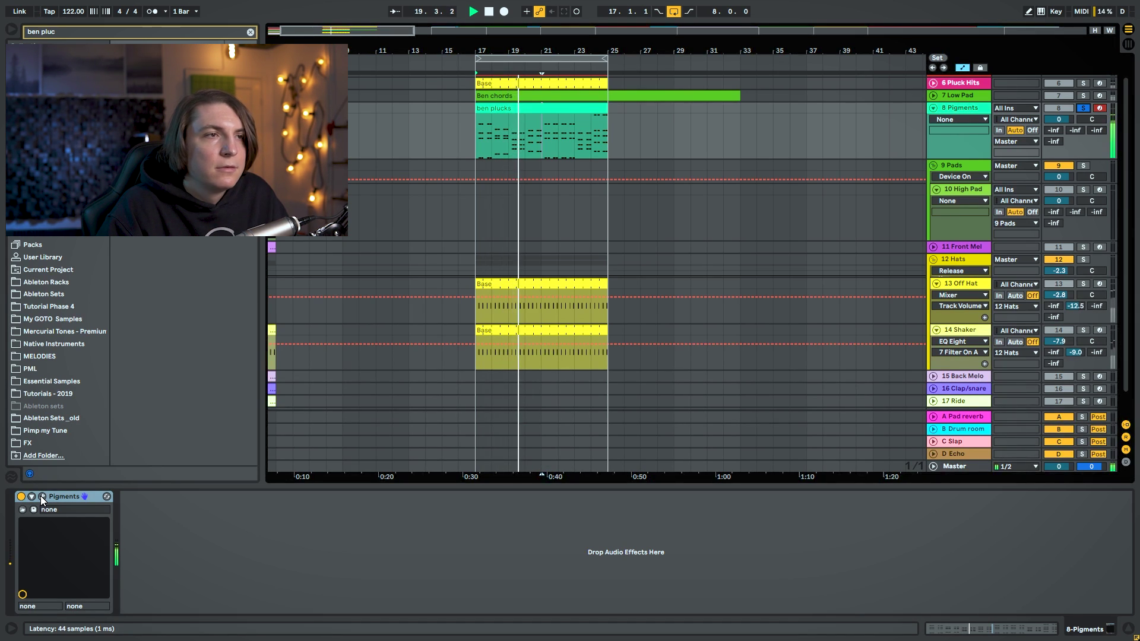
{"action": "left_click", "coordinate": [42, 497]}
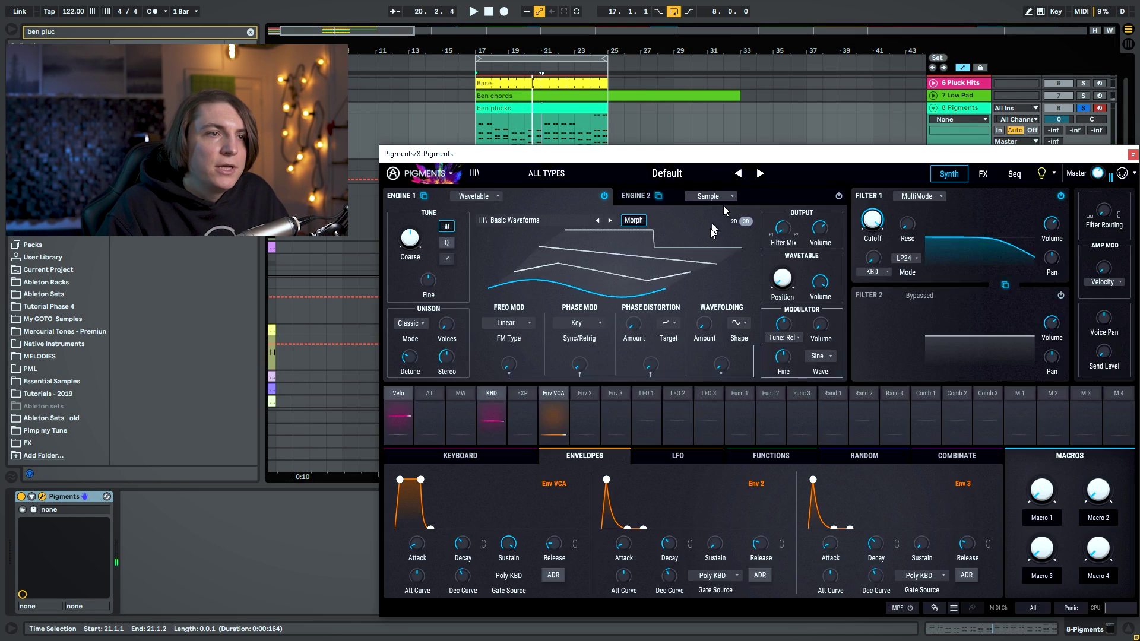
Try a different wavetable position in Engine 1 and change the engine type to Analog.
{"action": "left_click_drag", "start_coordinate": [782, 278], "coordinate": [782, 219]}
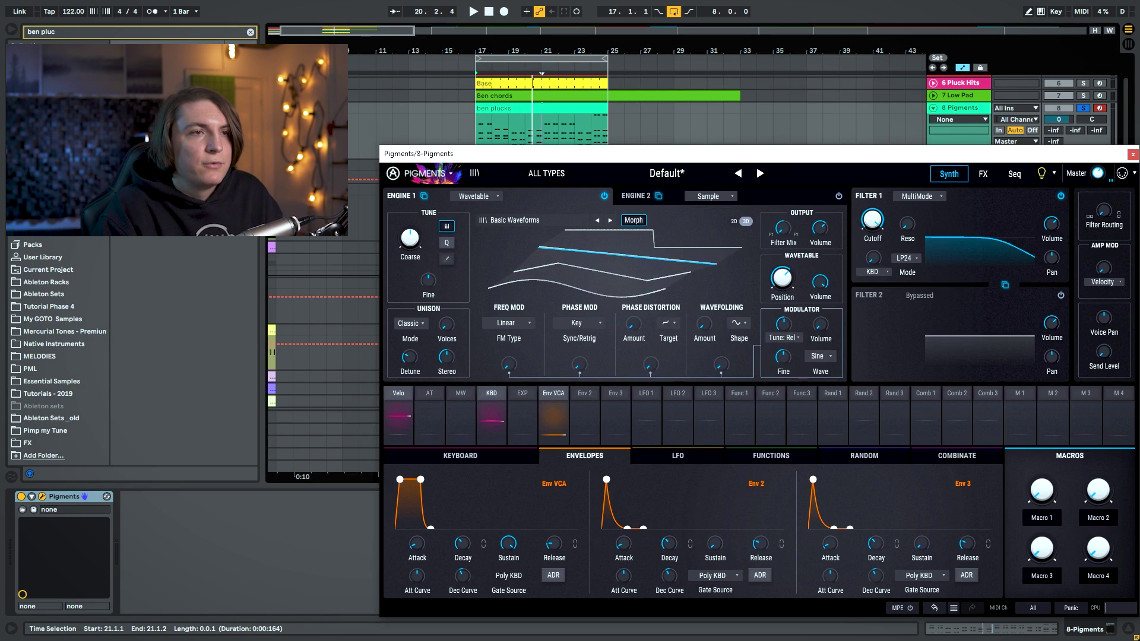
{"action": "left_click", "coordinate": [500, 200]}
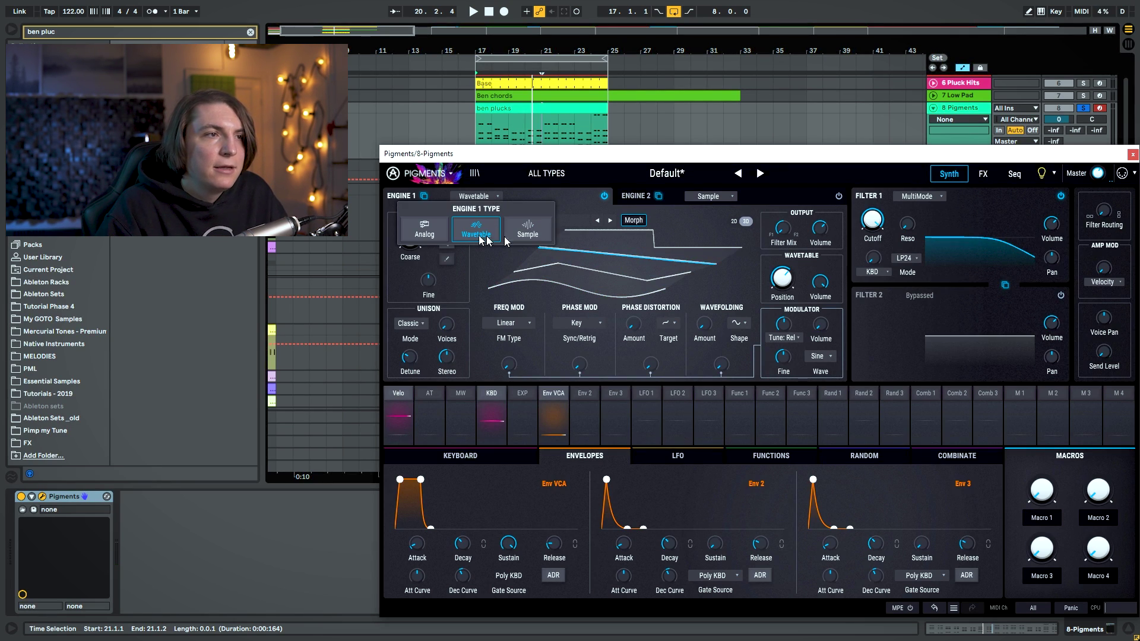
{"action": "left_click", "coordinate": [425, 231]}
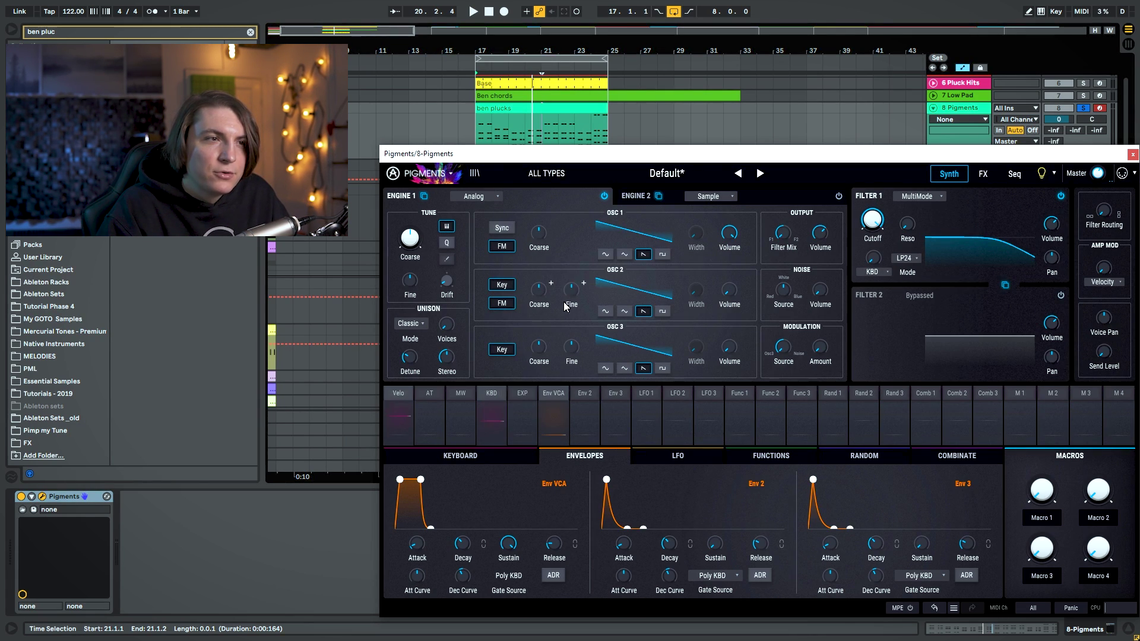
Raise the Osc 2 and Osc 3 volumes and lower the Filter 1 cutoff.
{"action": "mouse_move", "coordinate": [563, 303]}
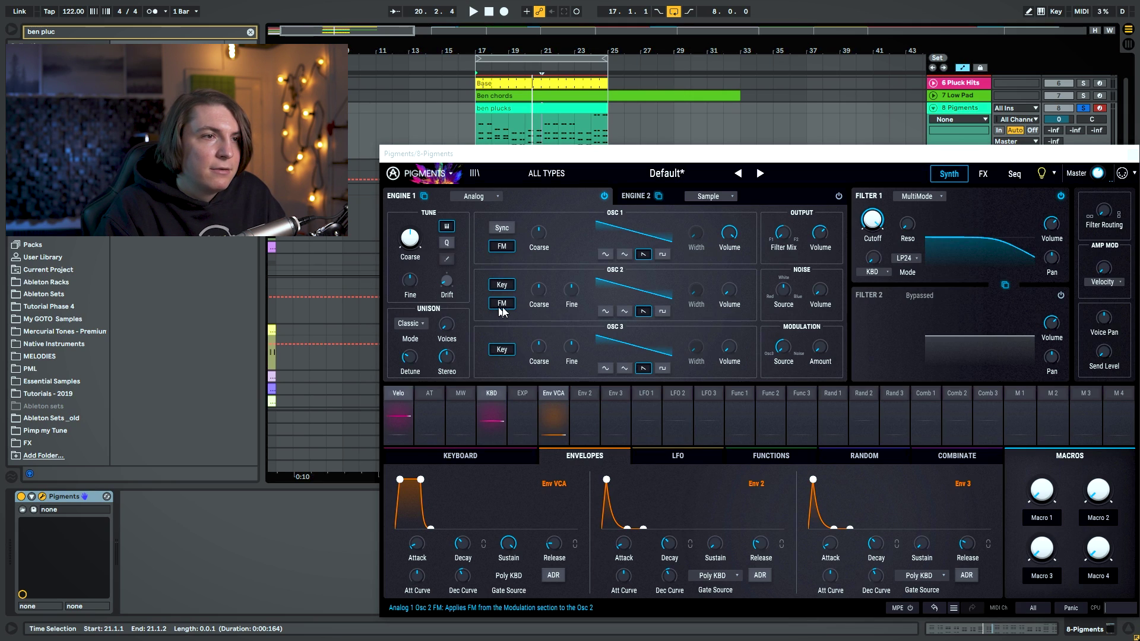
{"action": "left_click", "coordinate": [729, 290]}
{"action": "left_click_drag", "start_coordinate": [729, 290], "coordinate": [729, 259]}
{"action": "left_click_drag", "start_coordinate": [729, 350], "coordinate": [729, 303]}
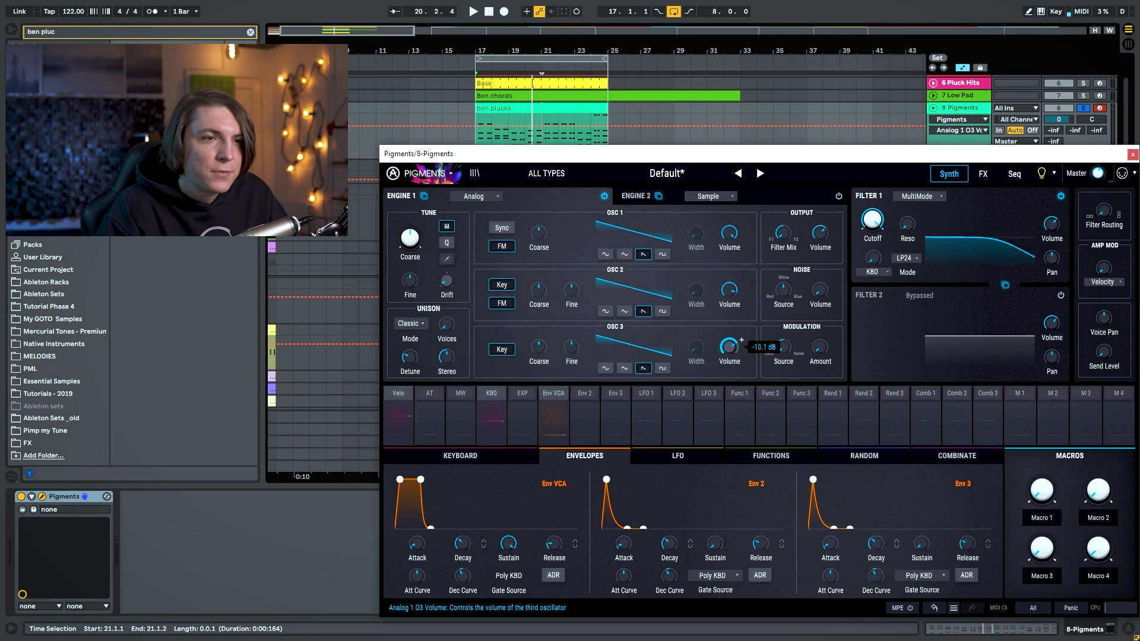
{"action": "left_click_drag", "start_coordinate": [729, 347], "coordinate": [729, 337]}
{"action": "left_click_drag", "start_coordinate": [873, 219], "coordinate": [872, 249]}
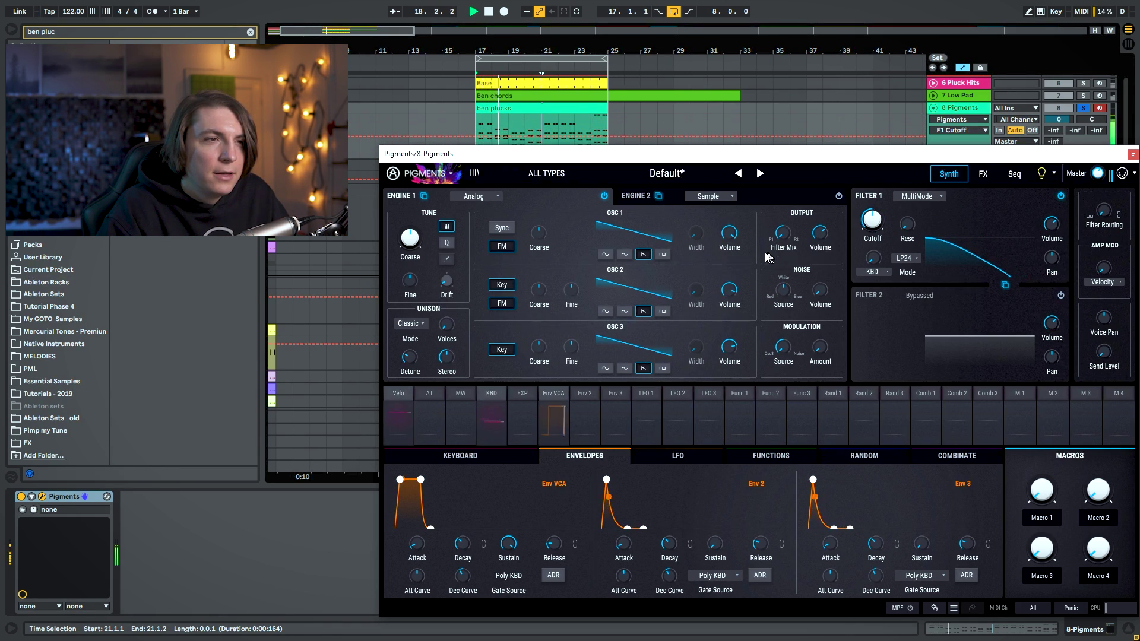
Detune Osc 2 slightly and Osc 3 by about 0.176 semitone, and shift Osc 2's coarse pitch up and Osc 3's down.
{"action": "left_click_drag", "start_coordinate": [572, 289], "coordinate": [571, 292]}
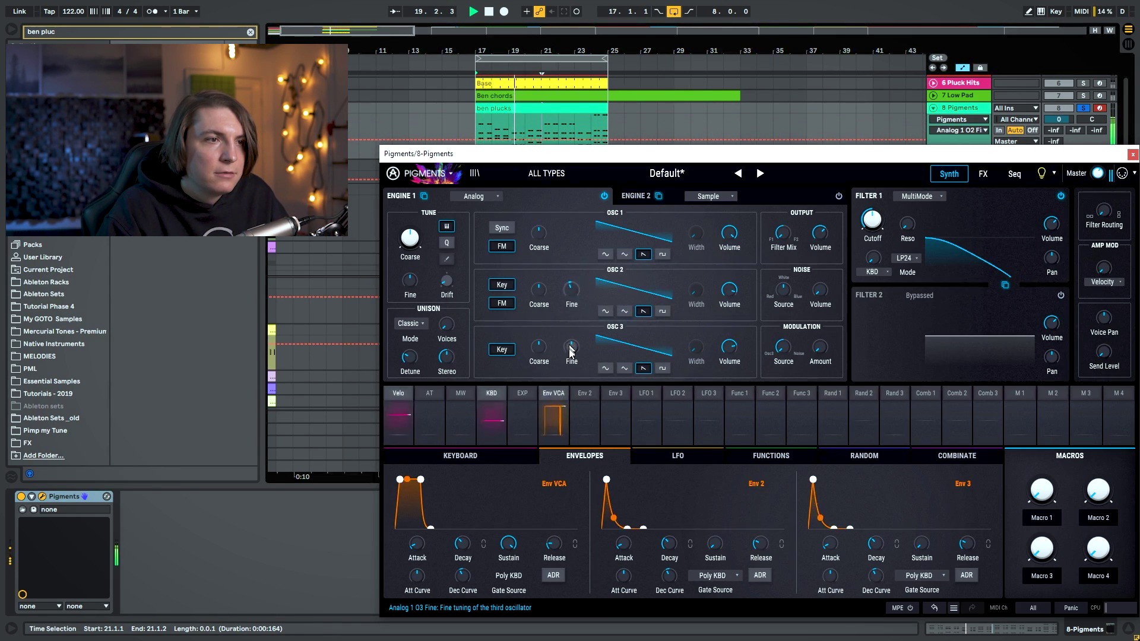
{"action": "left_click_drag", "start_coordinate": [571, 347], "coordinate": [571, 342]}
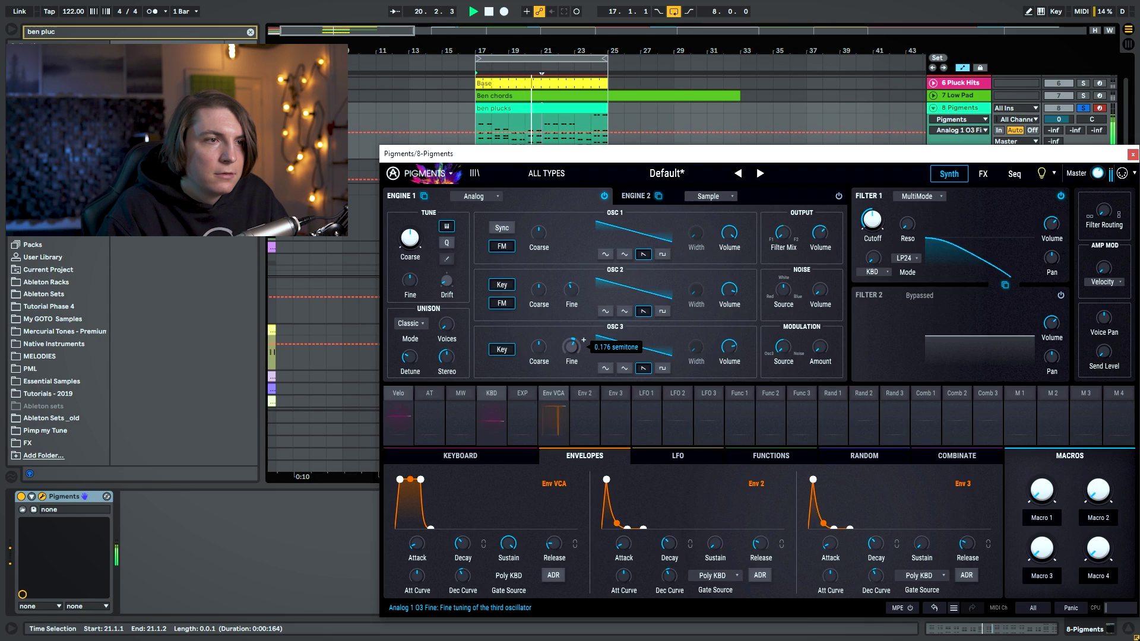
{"action": "left_click_drag", "start_coordinate": [538, 291], "coordinate": [539, 275]}
{"action": "left_click_drag", "start_coordinate": [544, 357], "coordinate": [544, 367]}
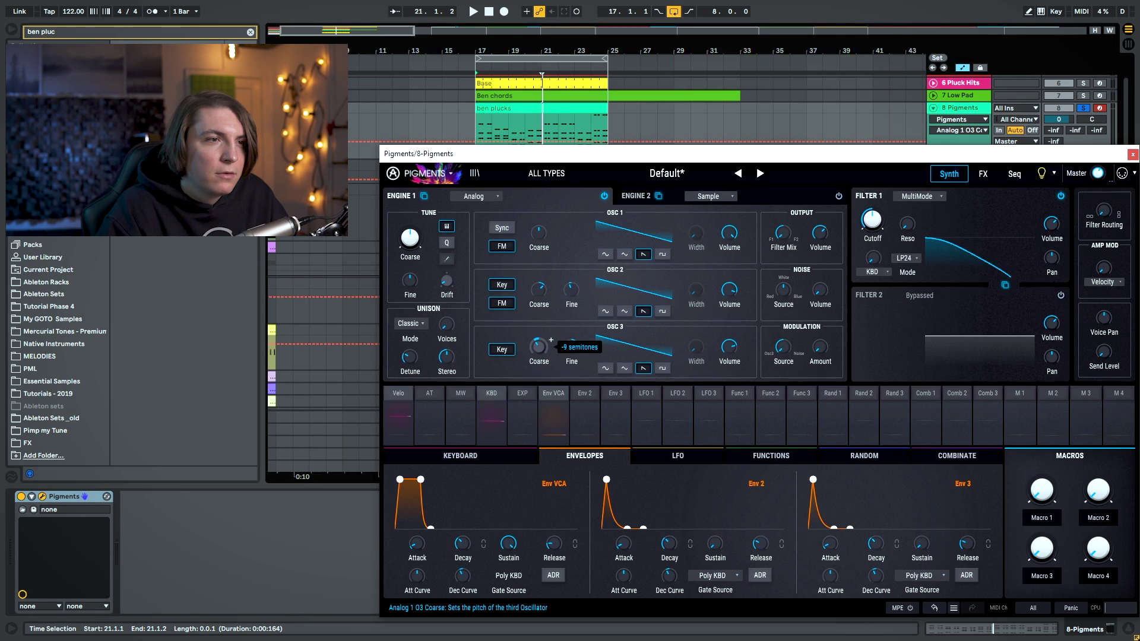
Shape Env VCA into a pluck during playback by lowering its sustain, adjusting its decay and lengthening its release.
{"action": "key", "text": "space"}
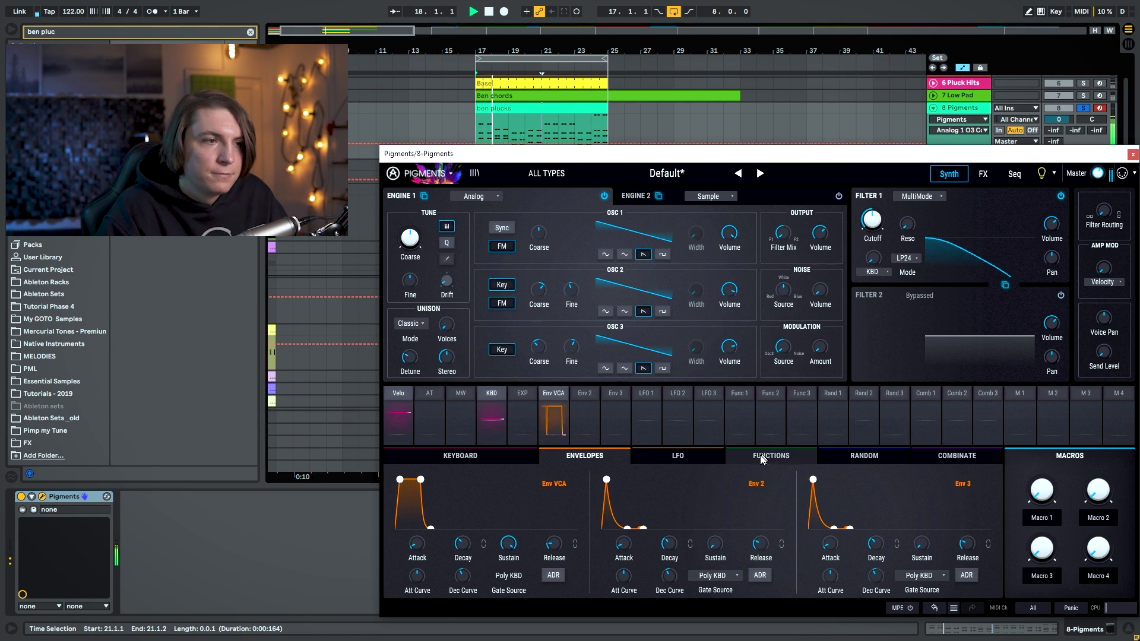
{"action": "left_click_drag", "start_coordinate": [424, 479], "coordinate": [419, 508]}
{"action": "key", "text": "space"}
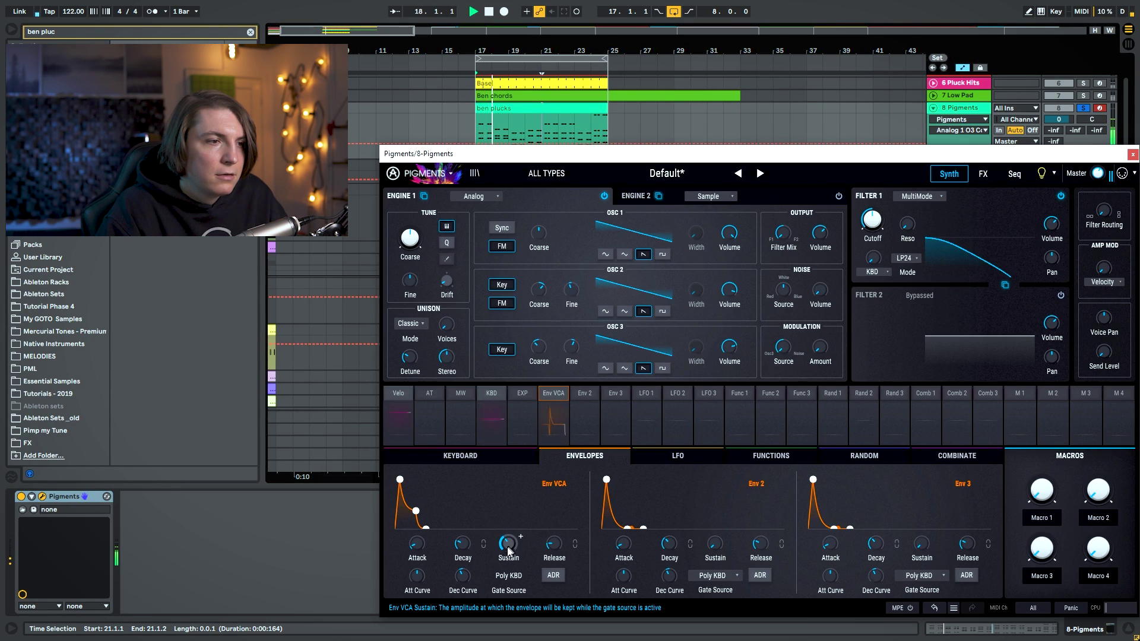
{"action": "left_click_drag", "start_coordinate": [463, 541], "coordinate": [475, 536]}
{"action": "key", "text": "space"}
{"action": "left_click_drag", "start_coordinate": [553, 544], "coordinate": [566, 537]}
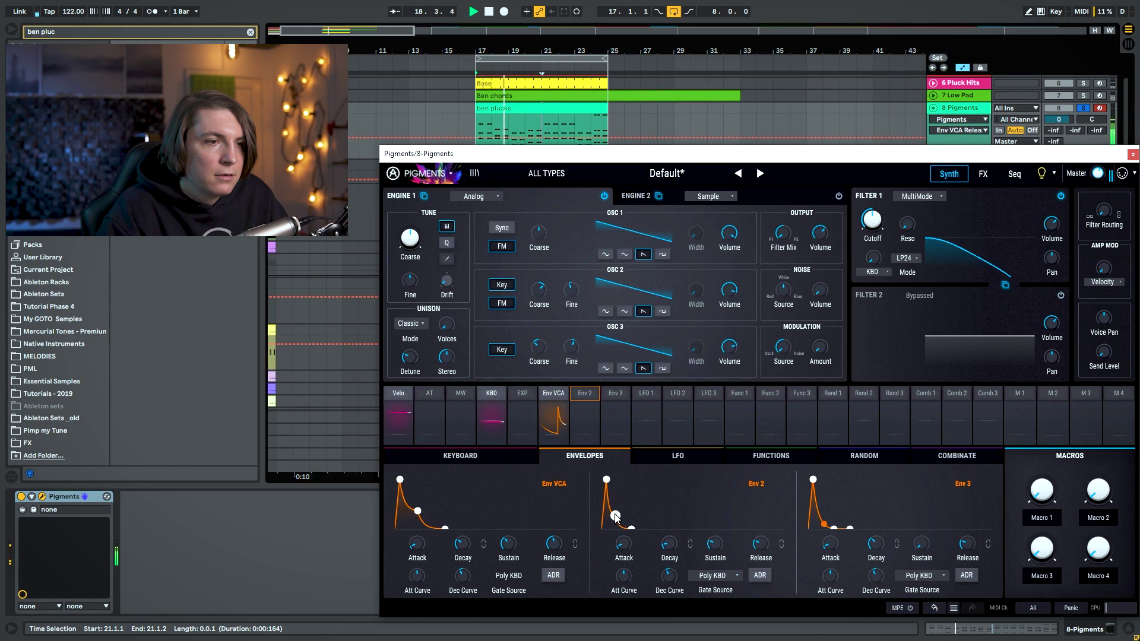
Raise Env 2's sustain, route Env 2 to the Filter 1 cutoff with an amount of 0.53 and play the result.
{"action": "left_click_drag", "start_coordinate": [600, 390], "coordinate": [675, 380]}
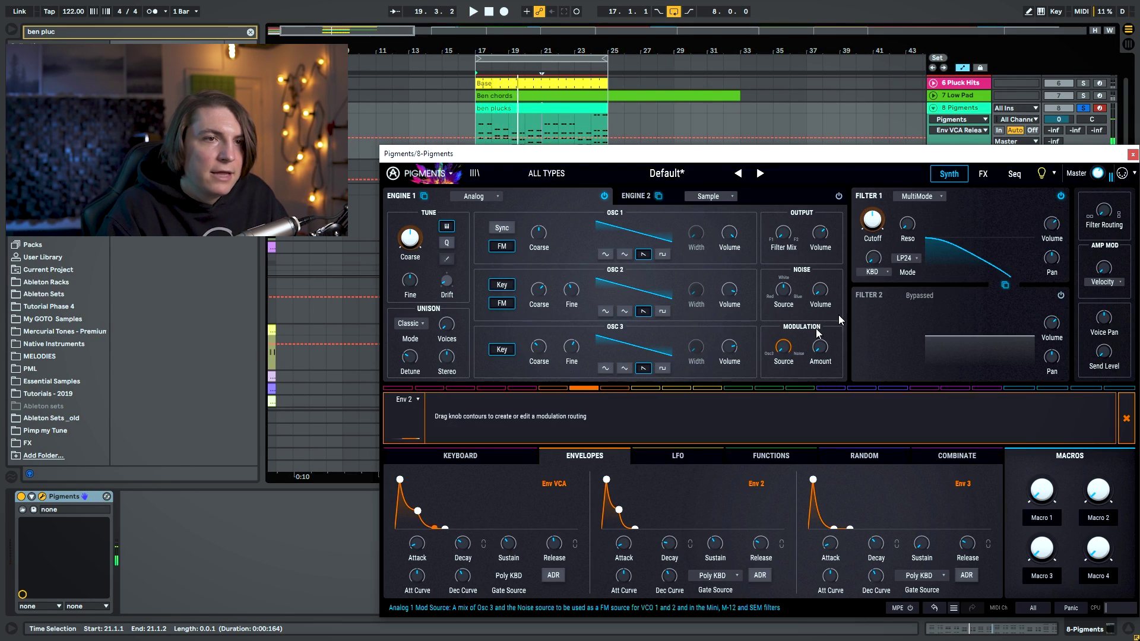
{"action": "mouse_move", "coordinate": [873, 219]}
{"action": "left_mouse_down"}
{"action": "mouse_move", "coordinate": [872, 202]}
{"action": "mouse_move", "coordinate": [878, 215]}
{"action": "left_mouse_up"}
{"action": "key", "text": "space"}
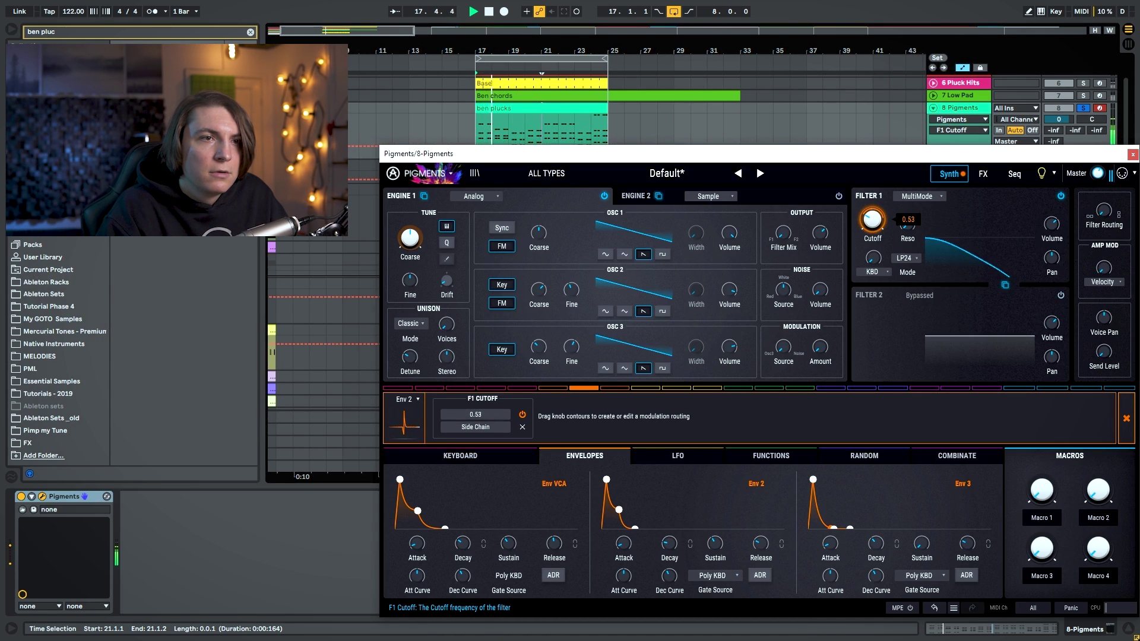
Lengthen Env 2's decay and release while auditioning, and reduce its Filter 1 cutoff modulation to 0.41.
{"action": "left_click_drag", "start_coordinate": [669, 543], "coordinate": [670, 534]}
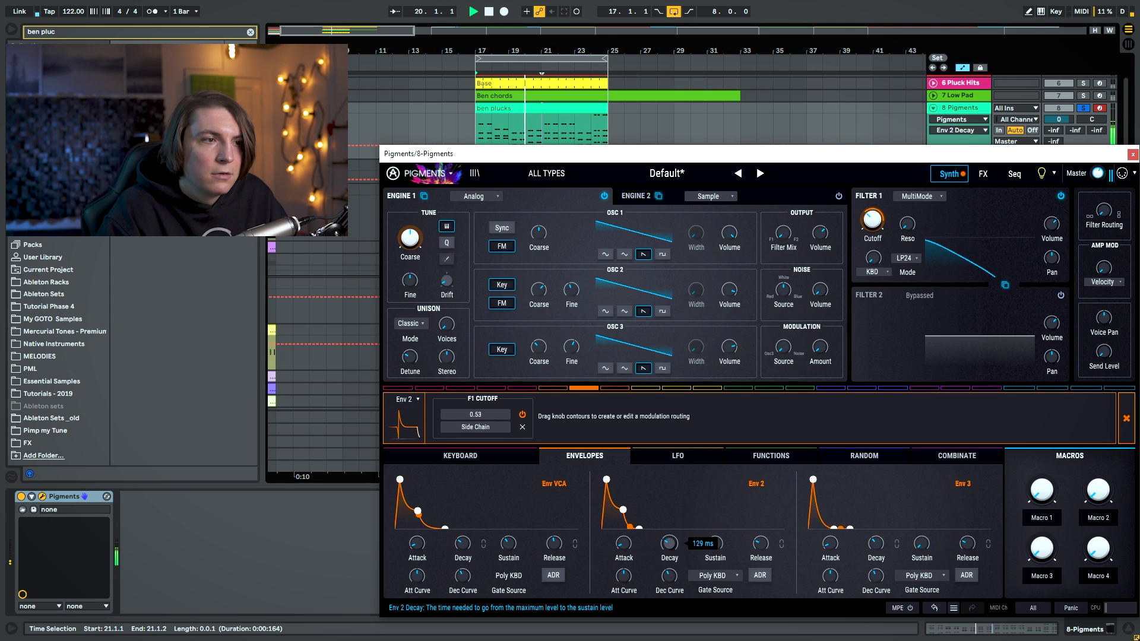
{"action": "left_click_drag", "start_coordinate": [761, 543], "coordinate": [760, 527]}
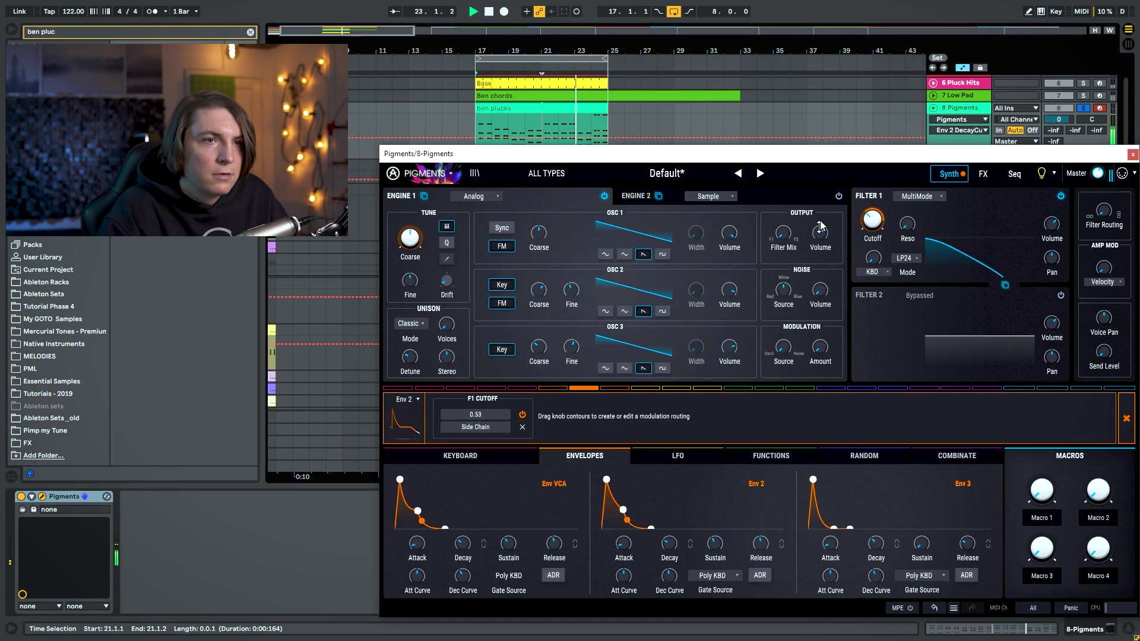
{"action": "left_click_drag", "start_coordinate": [872, 220], "coordinate": [872, 221]}
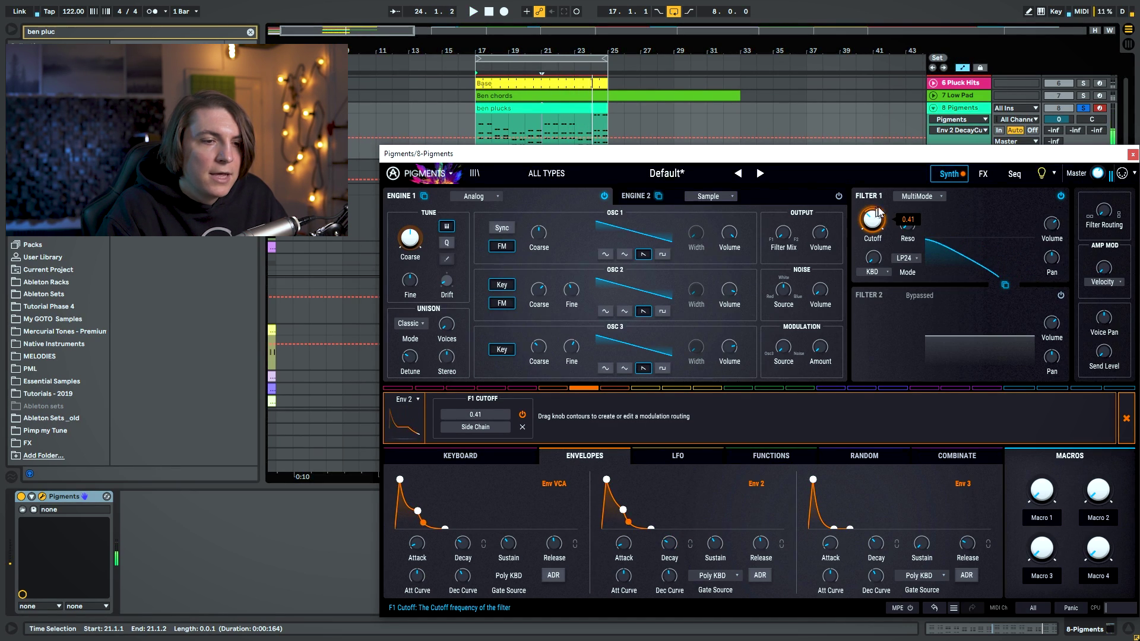
Change the Filter 1 type to Matrix 12 and set its cutoff to 173 Hz during playback.
{"action": "left_click", "coordinate": [924, 196]}
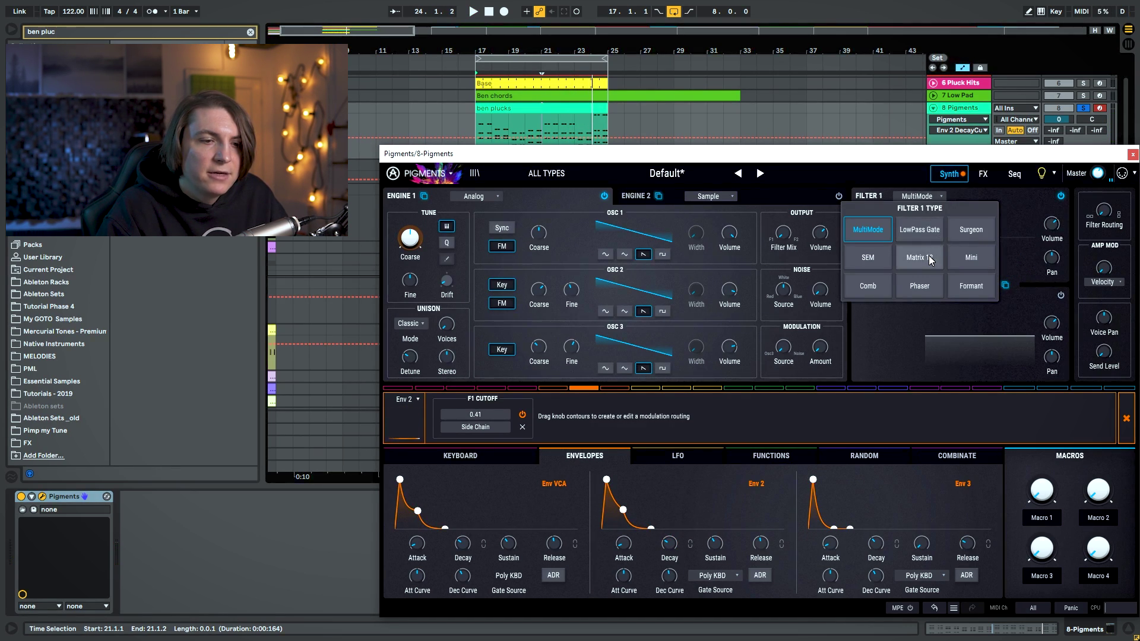
{"action": "left_click", "coordinate": [920, 258]}
{"action": "key", "text": "space"}
{"action": "left_click_drag", "start_coordinate": [874, 222], "coordinate": [873, 216]}
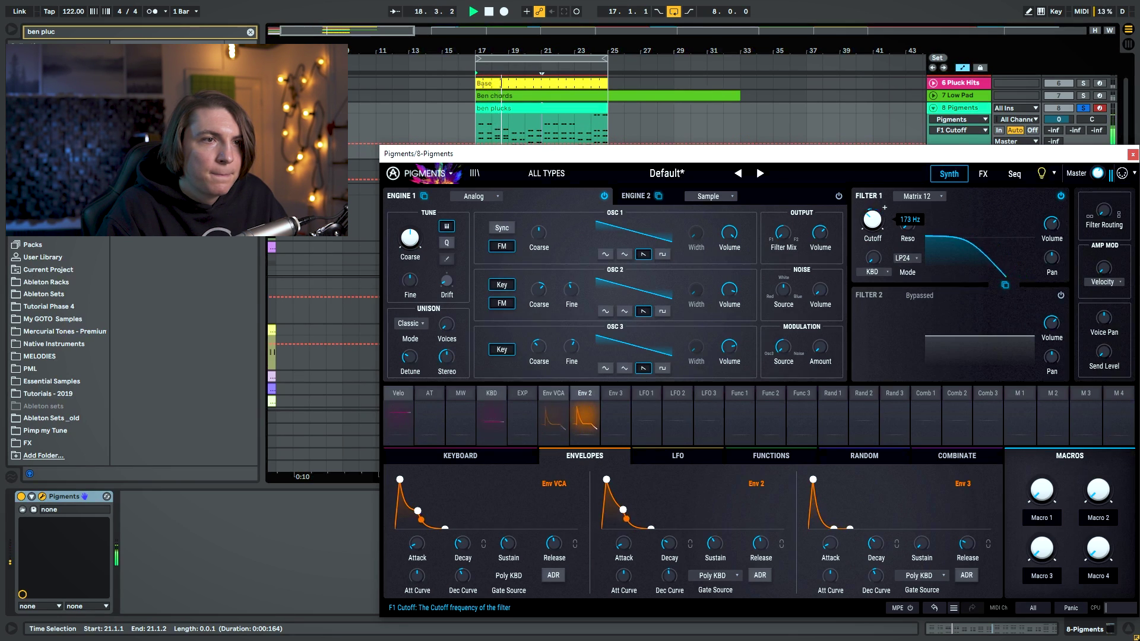
{"action": "key", "text": "space"}
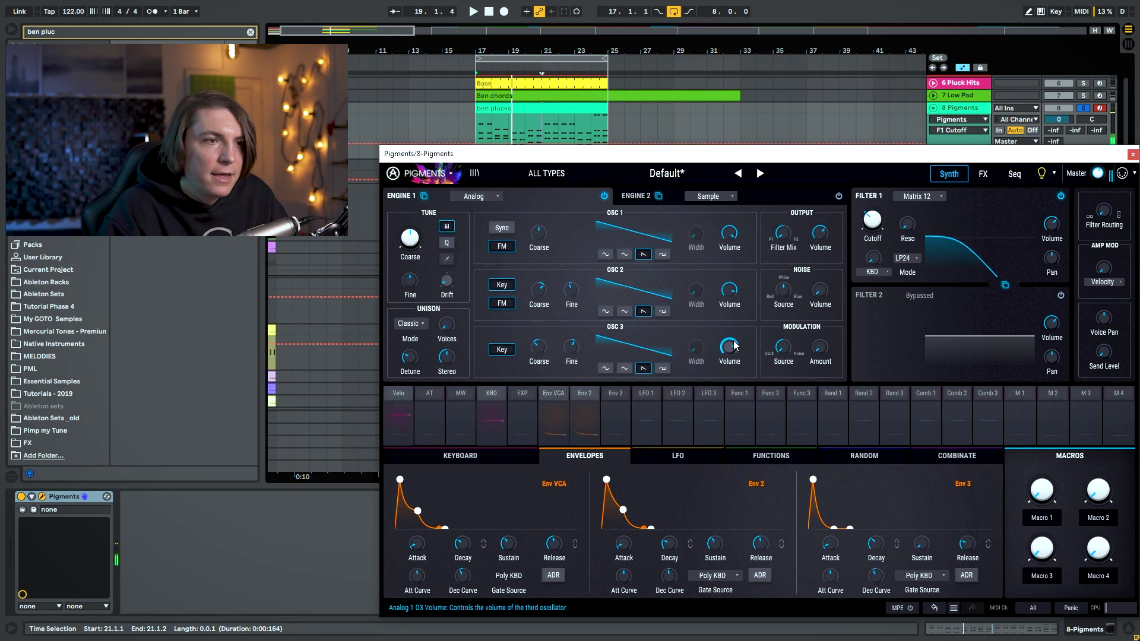
Adjust Oscillator 2's volume and Filter 1's FM amount while auditioning the pluck.
{"action": "left_click", "coordinate": [730, 289]}
{"action": "key", "text": "space"}
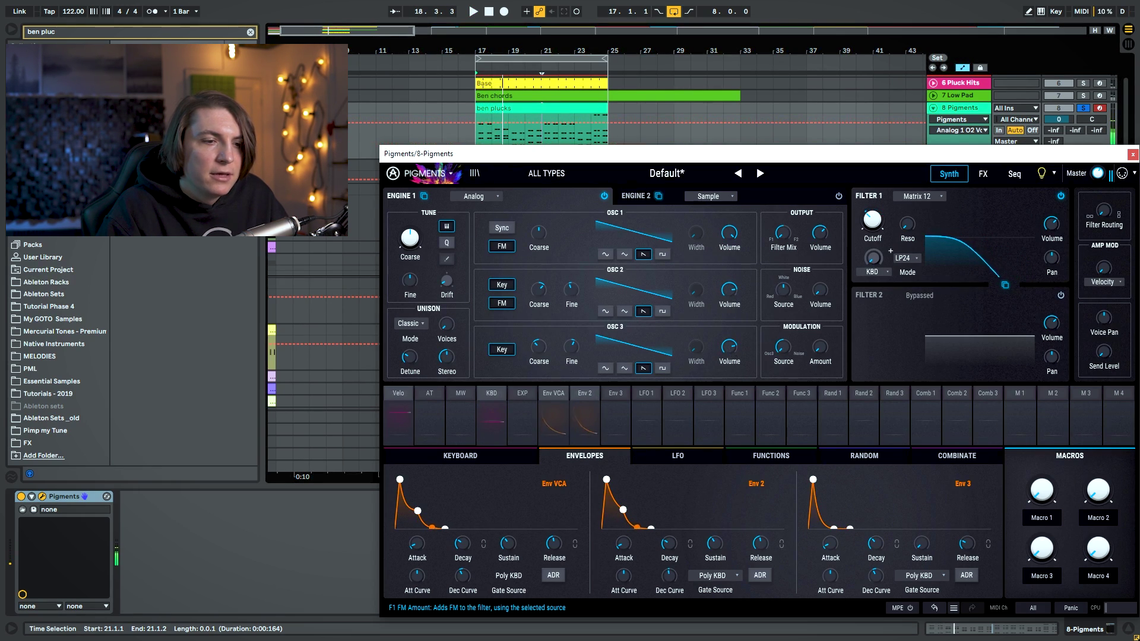
{"action": "key", "text": "space"}
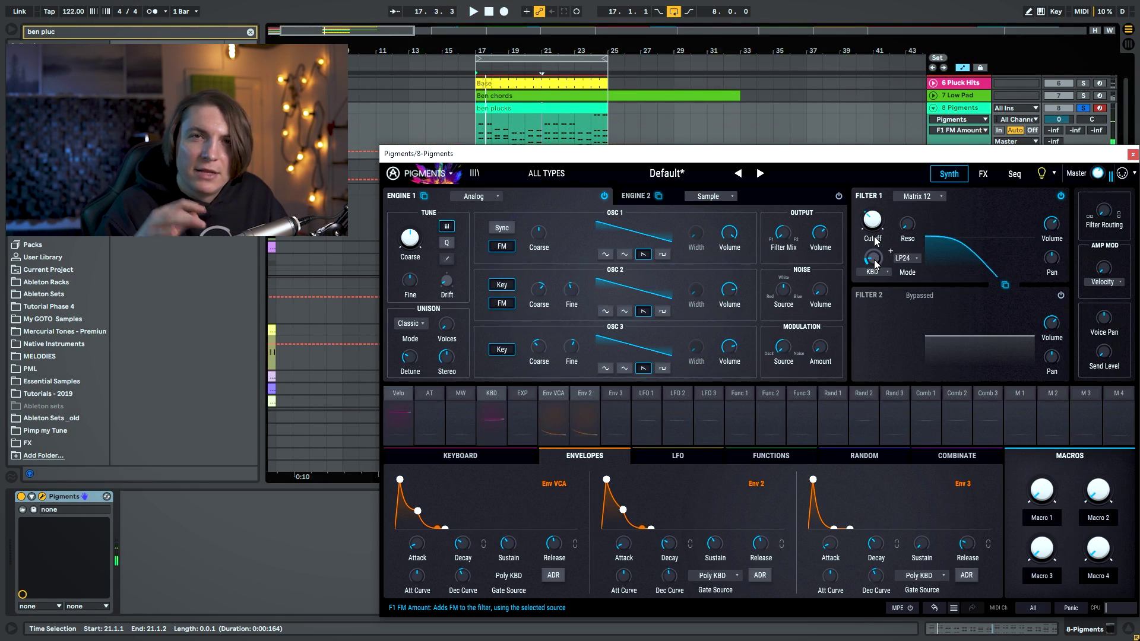
Lengthen Env 2's release, then shorten Env VCA's decay and slightly raise its sustain during playback.
{"action": "key", "text": "space"}
{"action": "left_click_drag", "start_coordinate": [760, 543], "coordinate": [760, 538]}
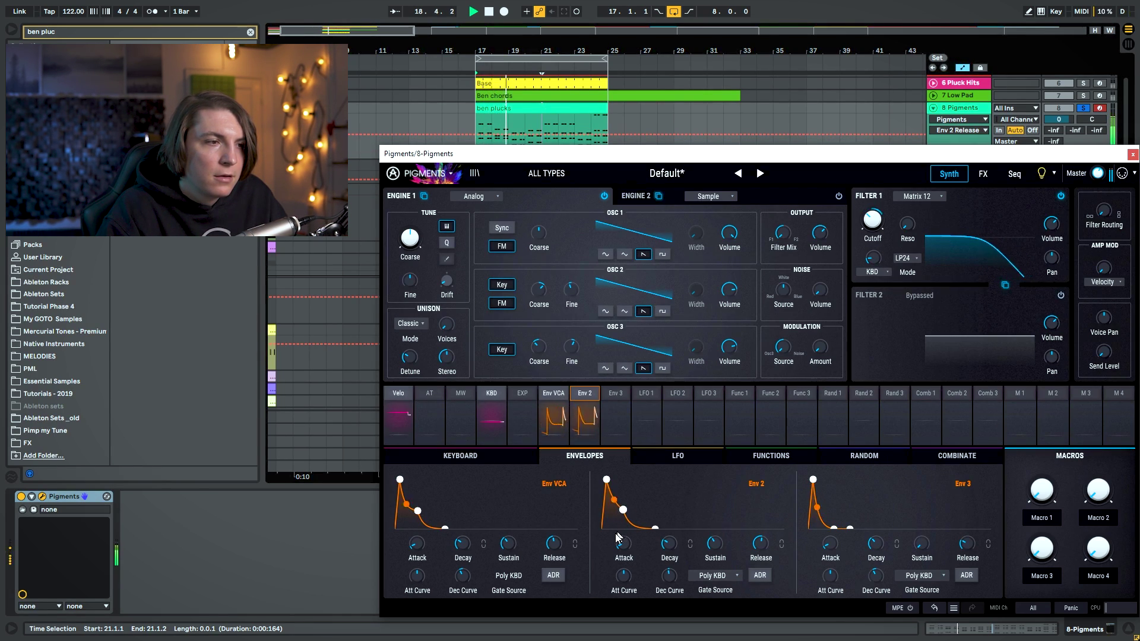
{"action": "left_click", "coordinate": [462, 543]}
{"action": "left_click_drag", "start_coordinate": [465, 574], "coordinate": [465, 579]}
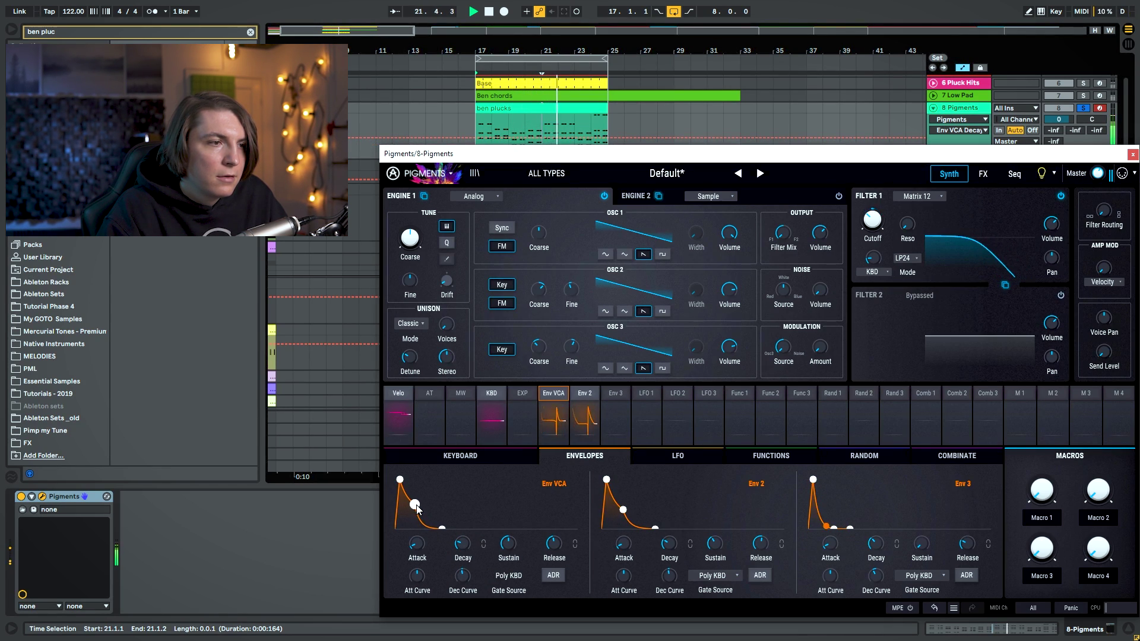
Fine-tune the Filter 1 cutoff during playback and set Engine 1's Drift to 0.021.
{"action": "left_click", "coordinate": [885, 208]}
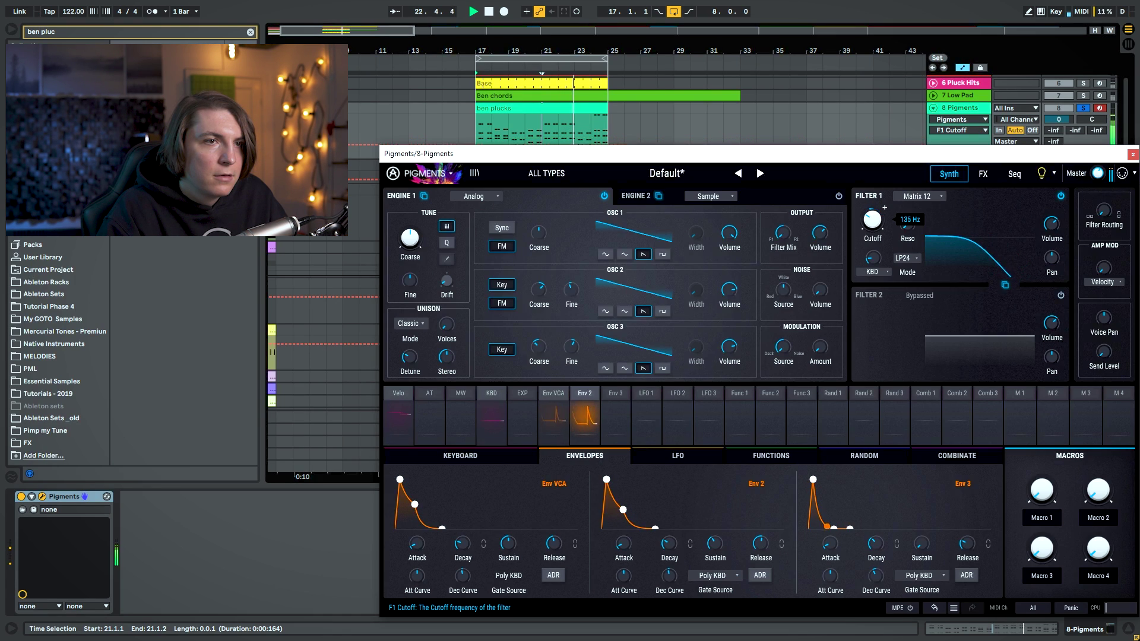
{"action": "mouse_move", "coordinate": [884, 208]}
{"action": "left_mouse_down"}
{"action": "mouse_move", "coordinate": [885, 175]}
{"action": "mouse_move", "coordinate": [884, 205]}
{"action": "left_mouse_up"}
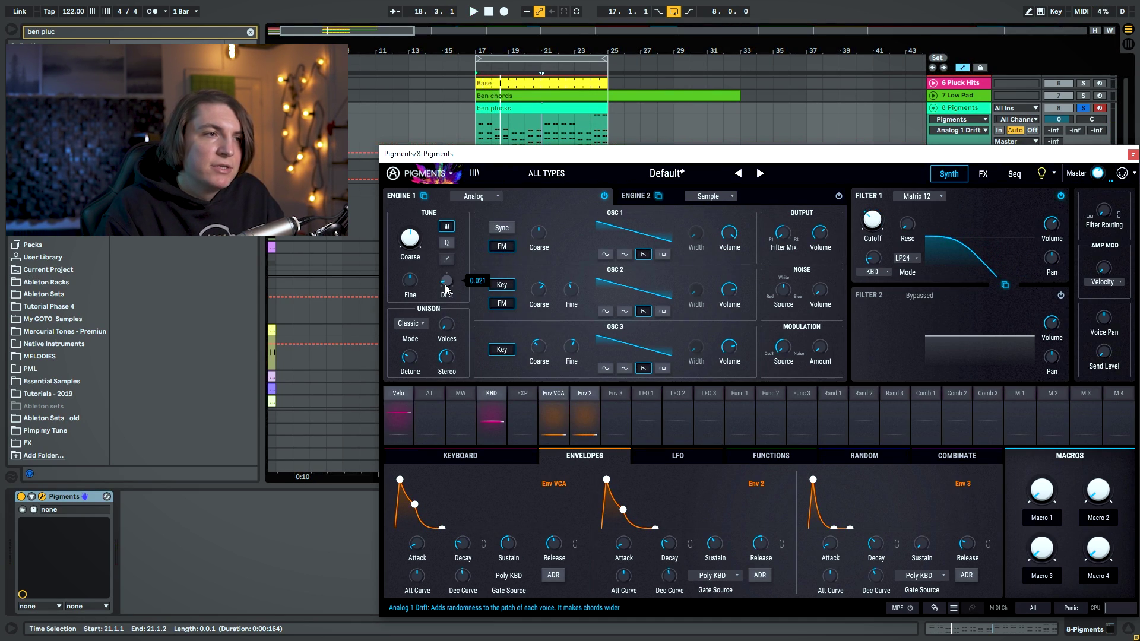
{"action": "key", "text": "space"}
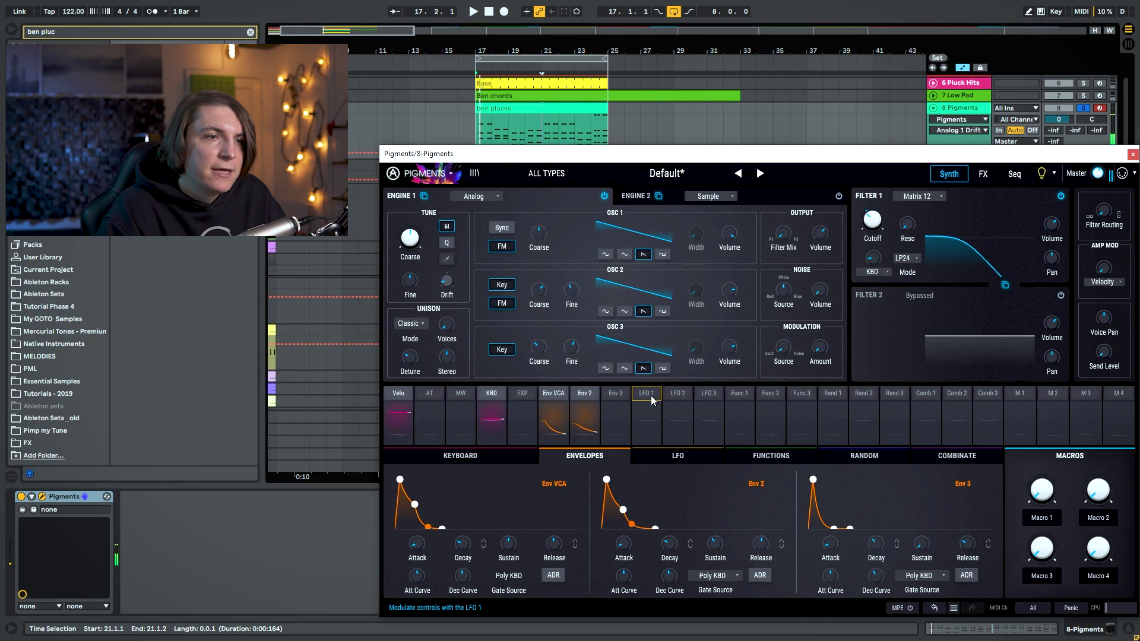
Route LFO 1 to Engine 1's fine tune with an amount of 0.03.
{"action": "left_click", "coordinate": [647, 398]}
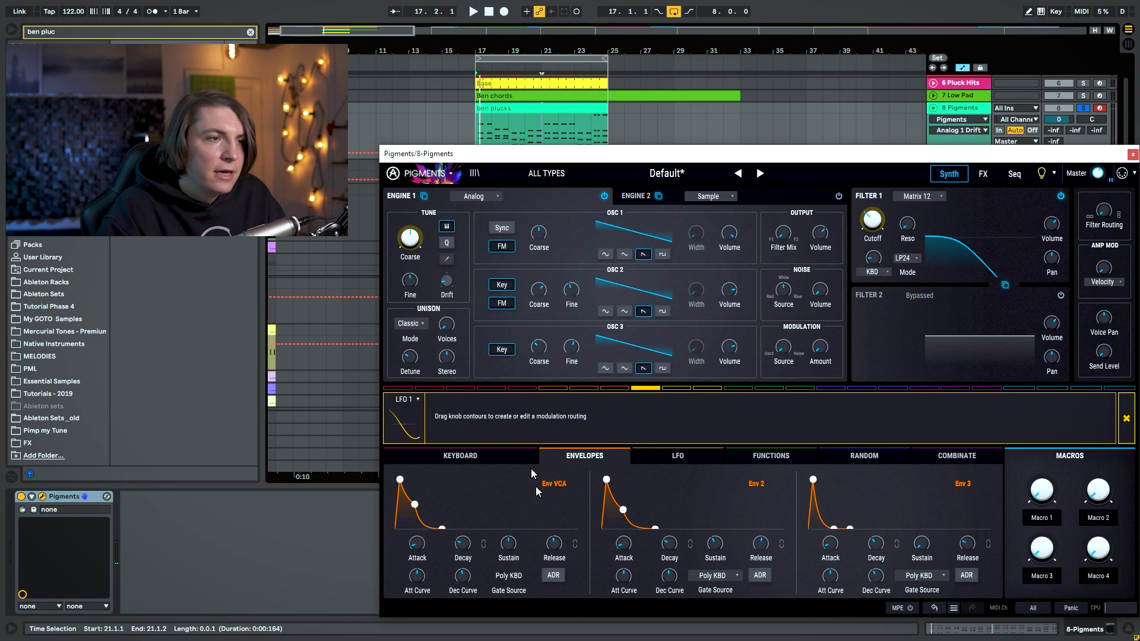
{"action": "left_click_drag", "start_coordinate": [410, 270], "coordinate": [411, 267]}
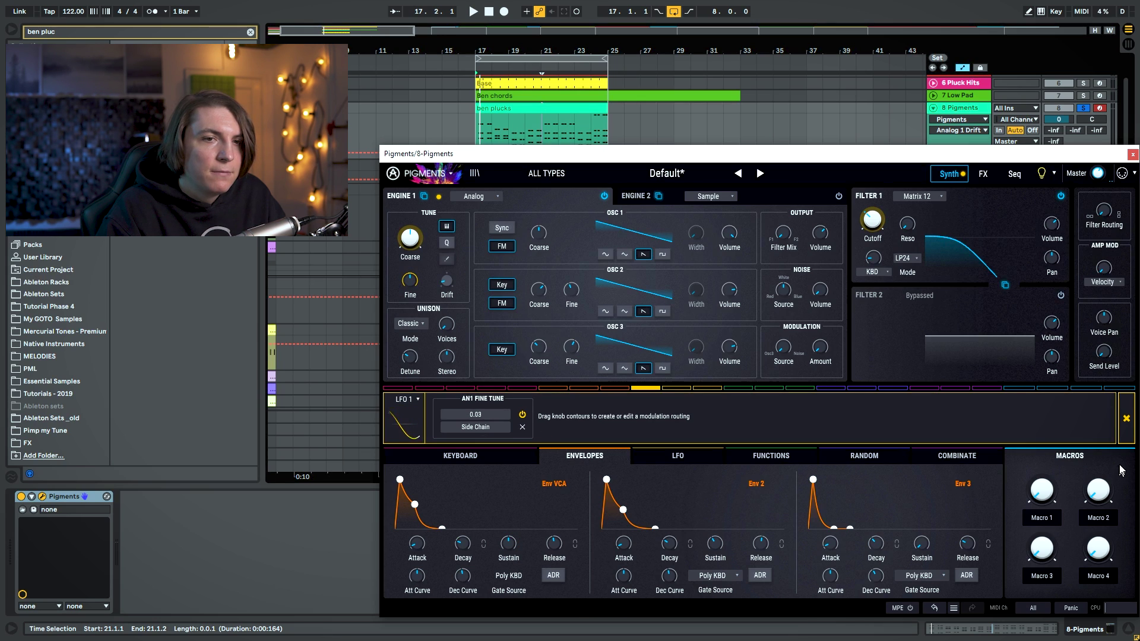
{"action": "left_click", "coordinate": [1127, 418]}
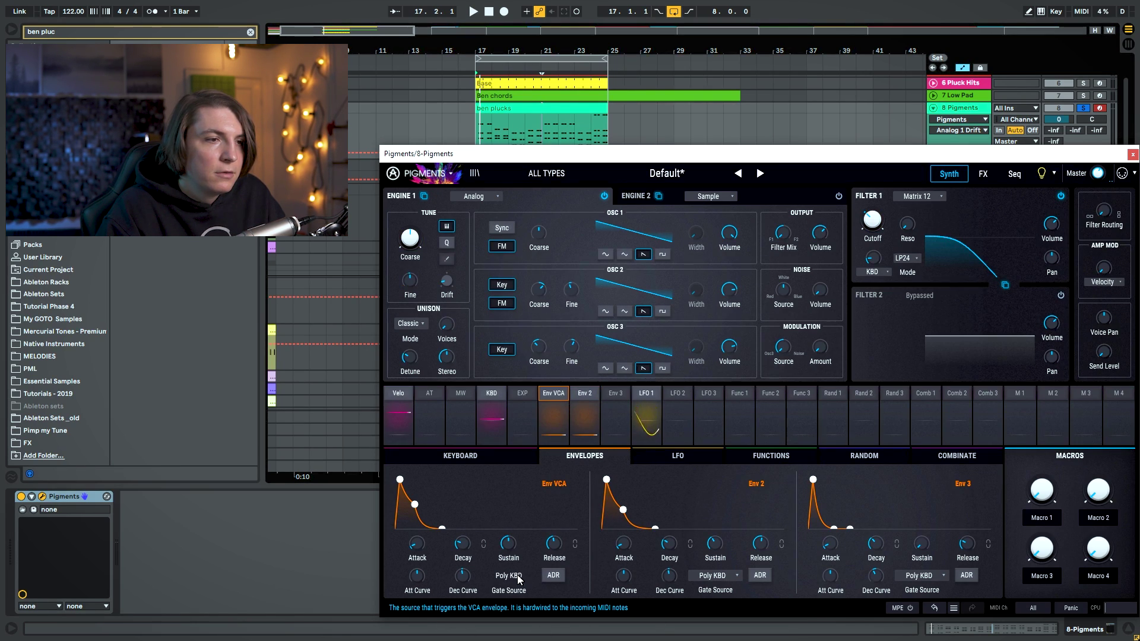
Set LFO 1's reset source to Free Running and play the result.
{"action": "left_click", "coordinate": [677, 455]}
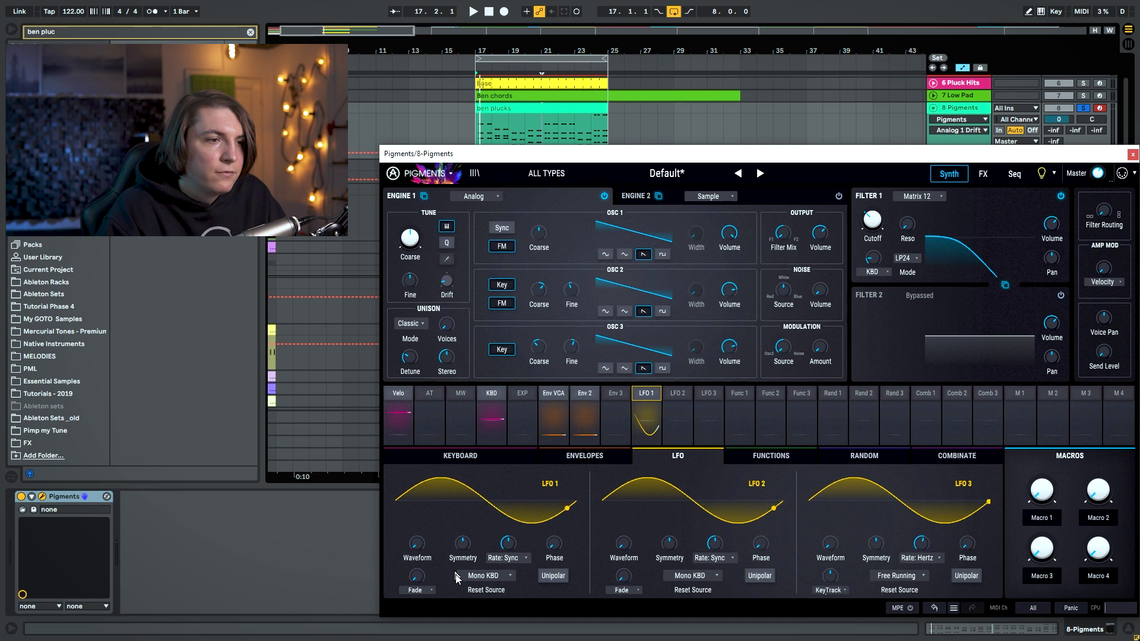
{"action": "left_click", "coordinate": [498, 576]}
{"action": "left_click", "coordinate": [677, 492]}
{"action": "key", "text": "space"}
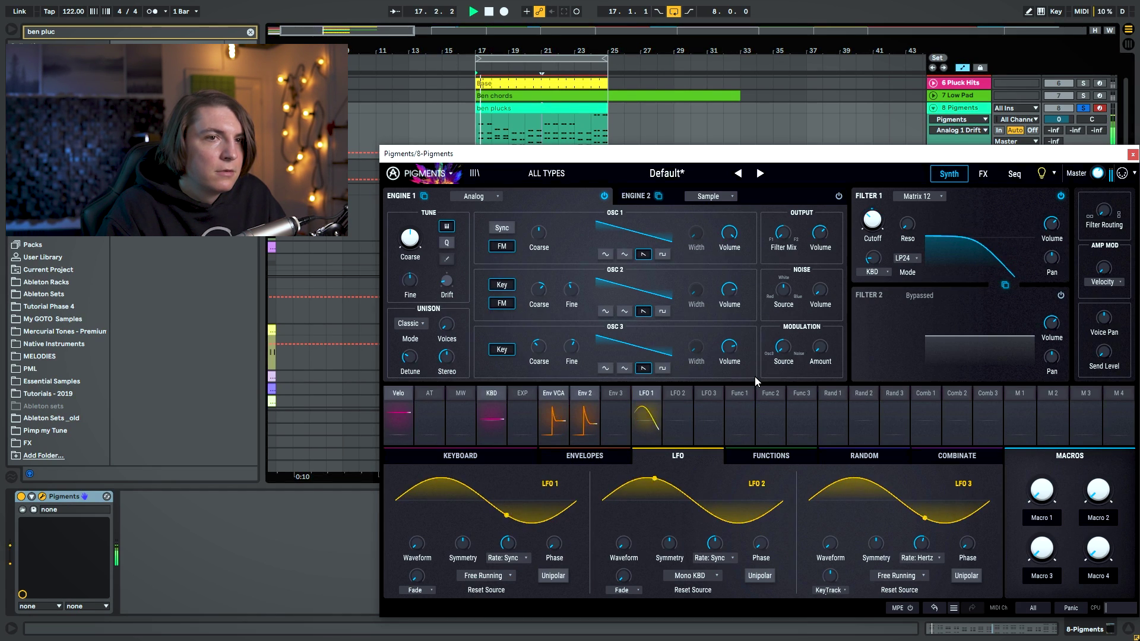
Unsolo the Pigments track and set the Filter 1 cutoff to about 146 Hz while hearing the full mix.
{"action": "left_click", "coordinate": [872, 219]}
{"action": "left_click_drag", "start_coordinate": [872, 220], "coordinate": [873, 225]}
{"action": "key", "text": "space"}
{"action": "left_click", "coordinate": [1084, 111]}
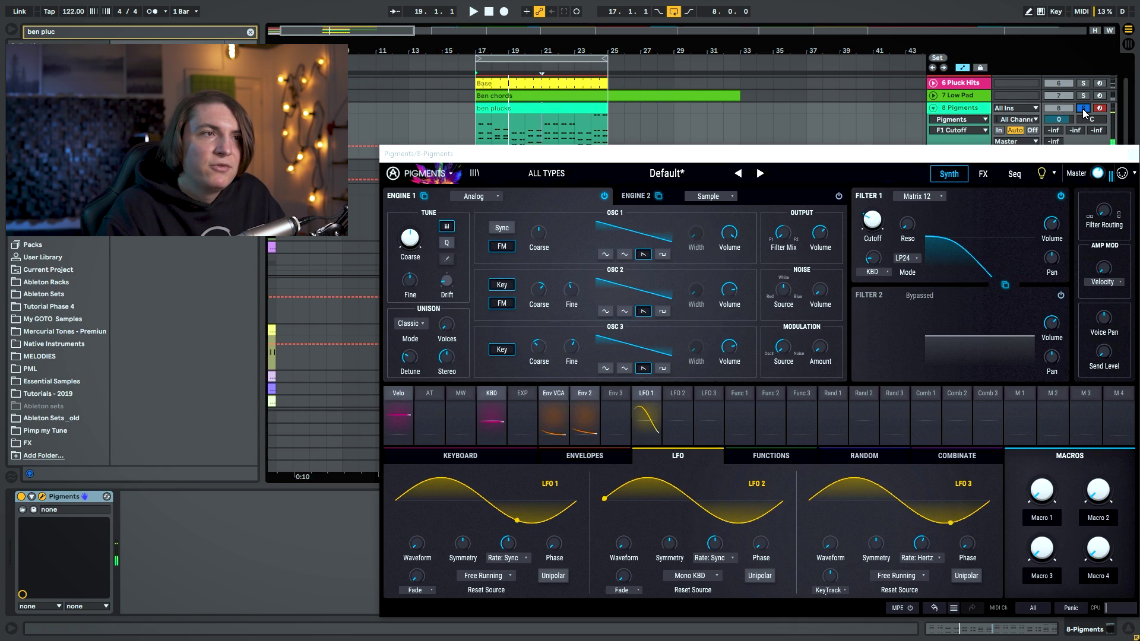
{"action": "key", "text": "space"}
{"action": "left_click_drag", "start_coordinate": [874, 222], "coordinate": [874, 218]}
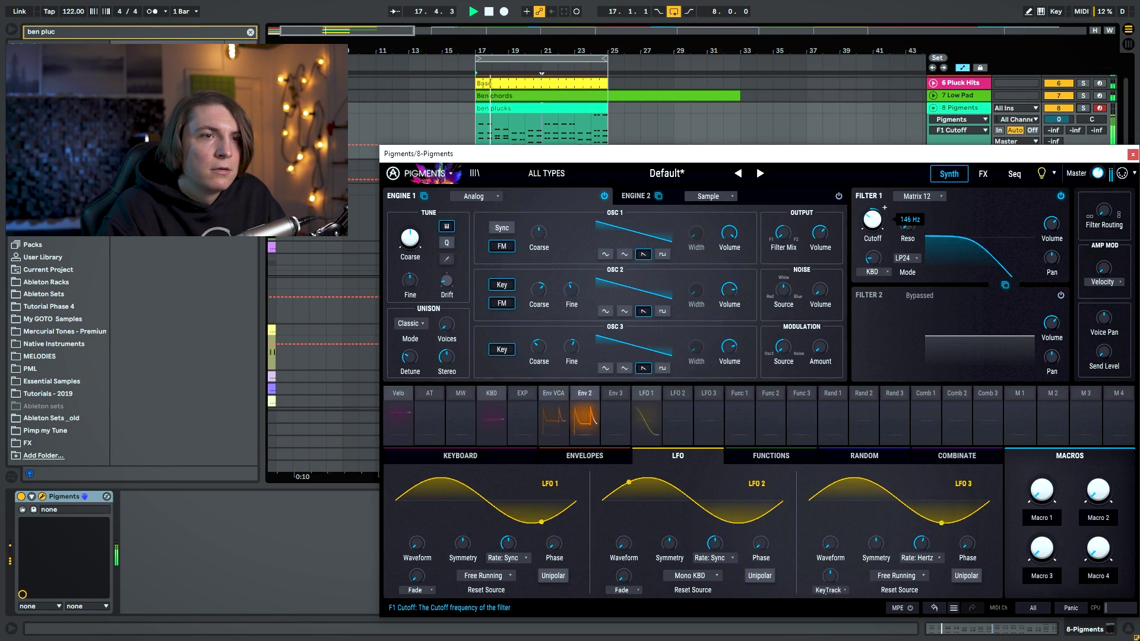
Replace Bus A's Delay with Overdrive, set its drive to 0.168 and lower its dry/wet during playback.
{"action": "left_click", "coordinate": [983, 175]}
{"action": "left_click", "coordinate": [458, 232]}
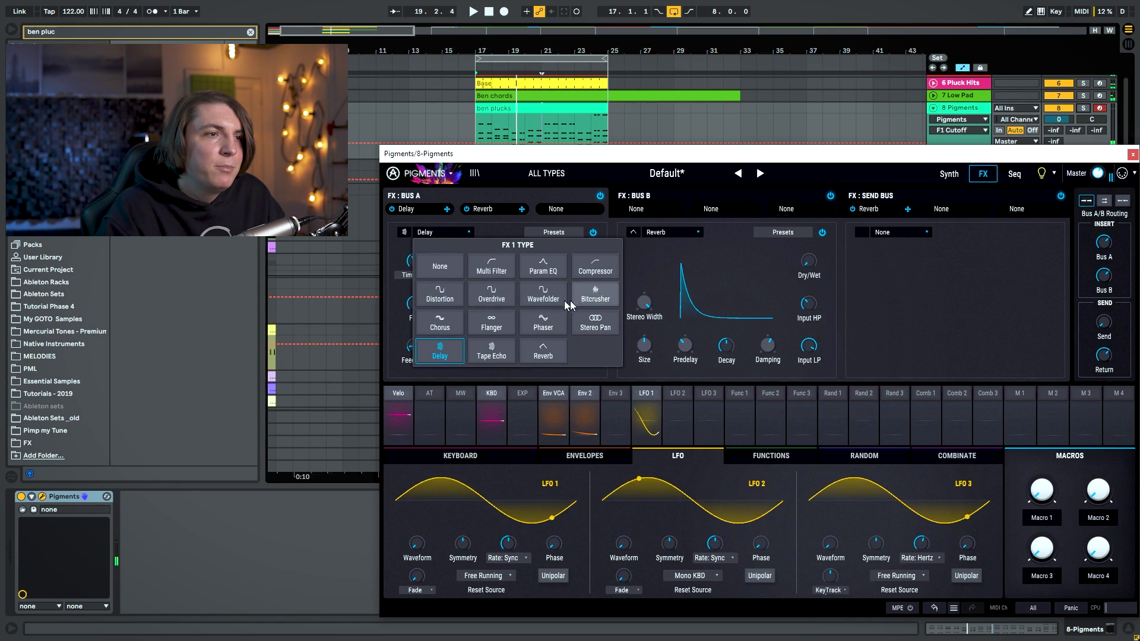
{"action": "left_click", "coordinate": [543, 295]}
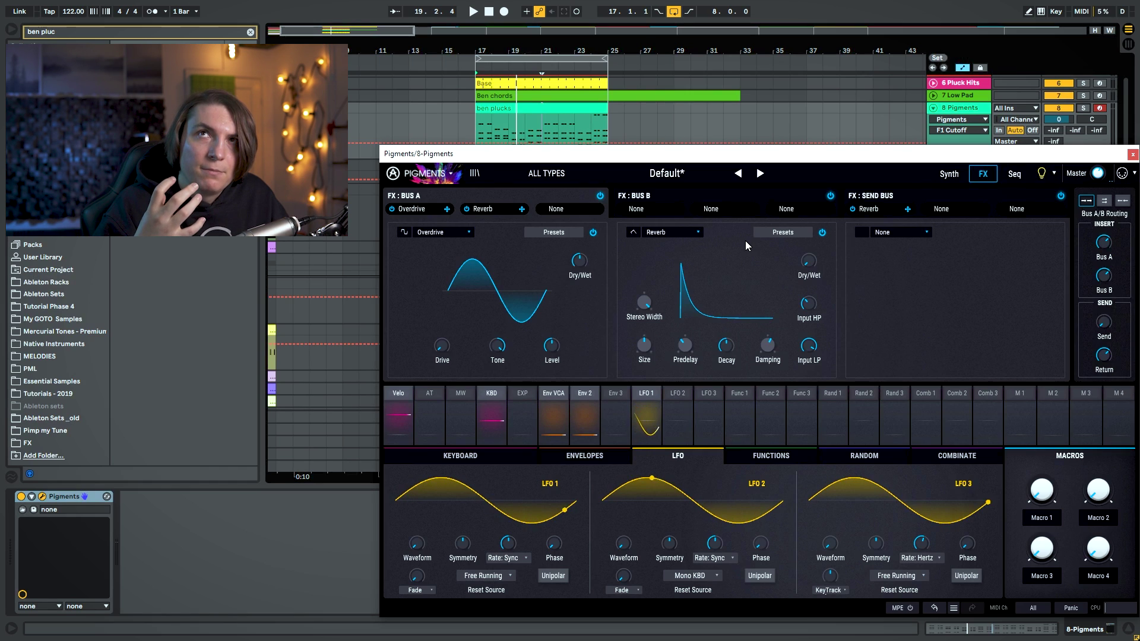
{"action": "left_click", "coordinate": [579, 260]}
{"action": "key", "text": "space"}
{"action": "left_click", "coordinate": [441, 345]}
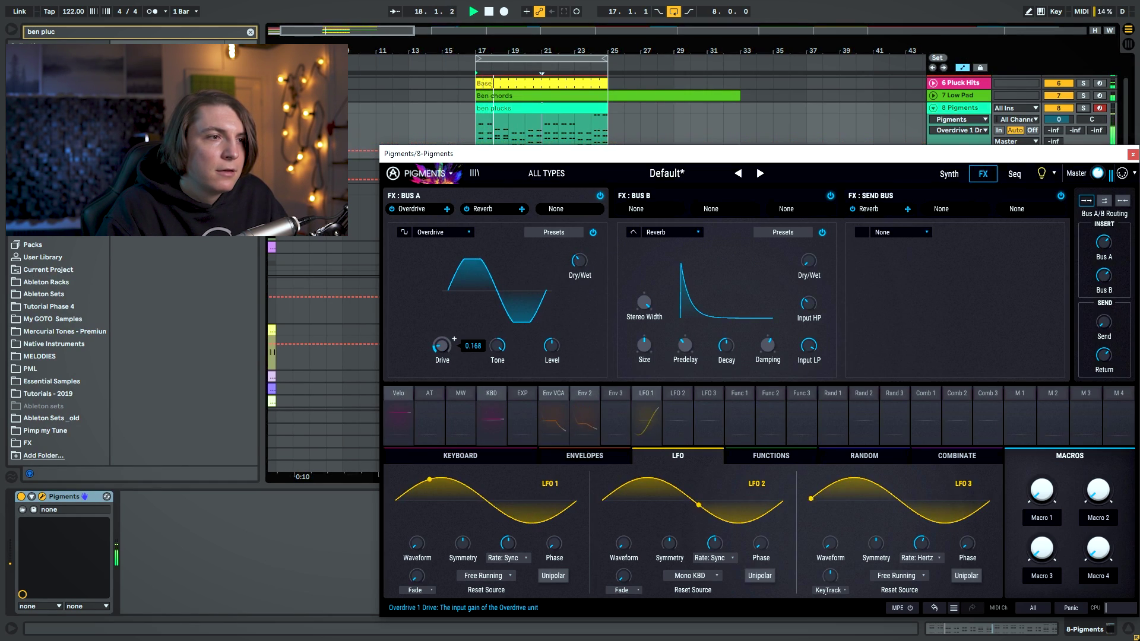
{"action": "left_click", "coordinate": [579, 260]}
Set the synth's master volume to -17.0 dB and readjust the Filter 1 cutoff during playback.
{"action": "left_click", "coordinate": [949, 173]}
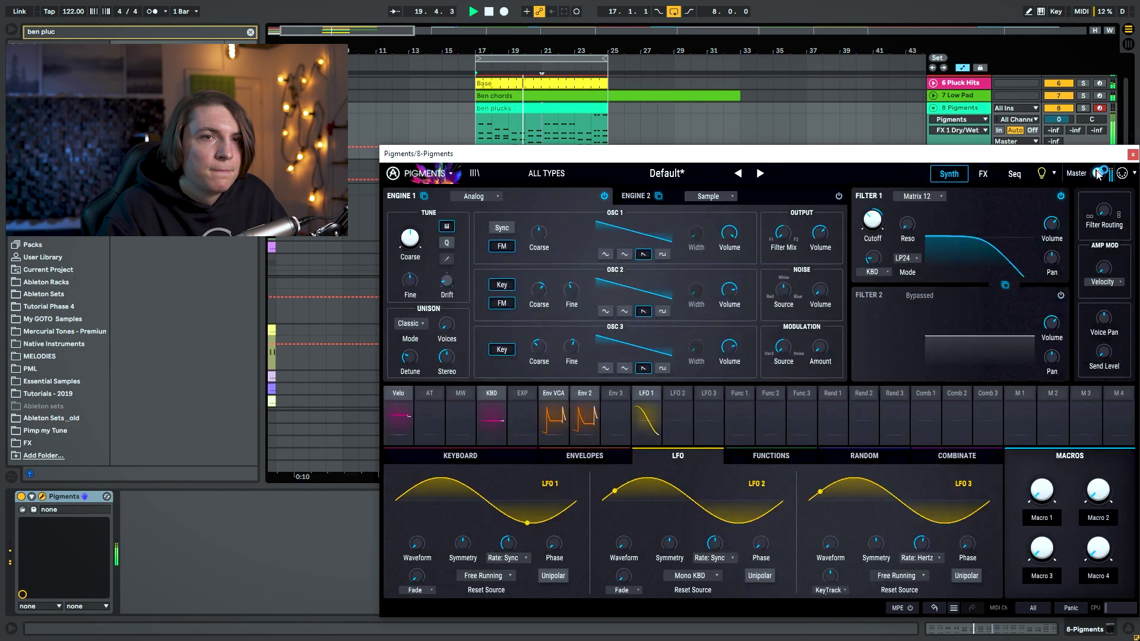
{"action": "left_click", "coordinate": [1098, 173]}
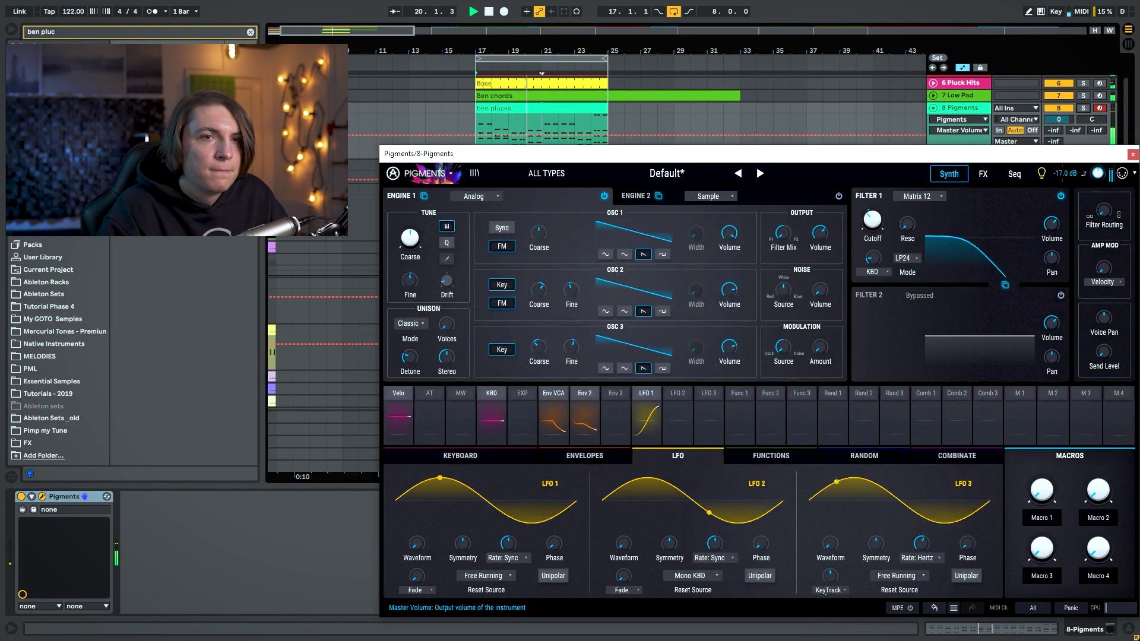
{"action": "left_click", "coordinate": [885, 208]}
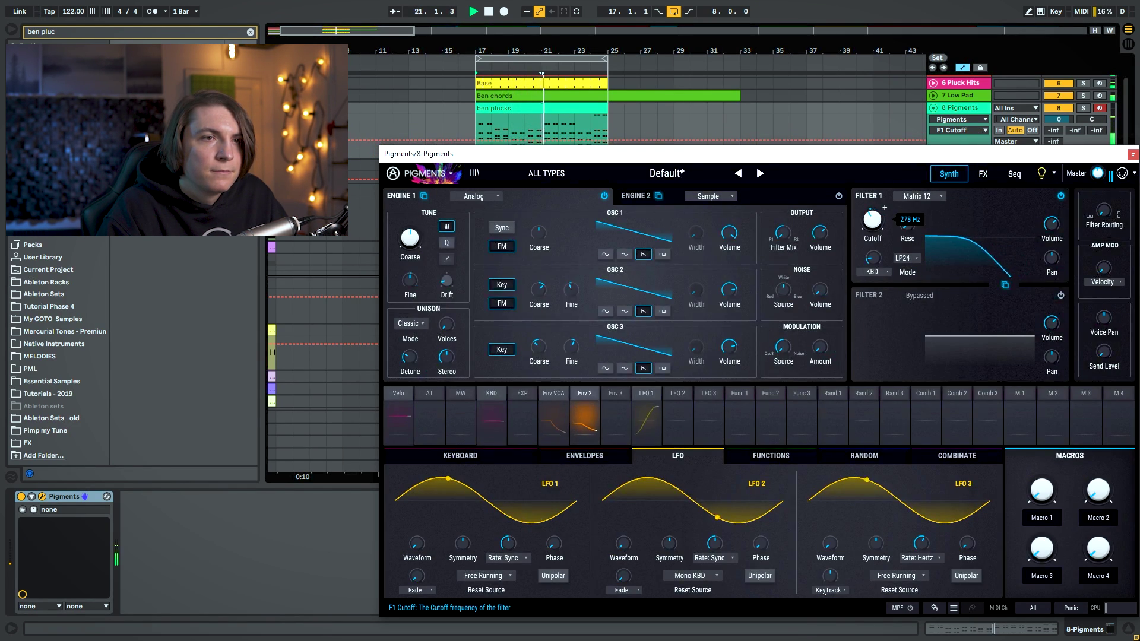
{"action": "left_click_drag", "start_coordinate": [885, 208], "coordinate": [872, 215]}
{"action": "key", "text": "space"}
Replace Bus A's Reverb with ParamEq and boost a middle band and the high shelf.
{"action": "left_click", "coordinate": [983, 174]}
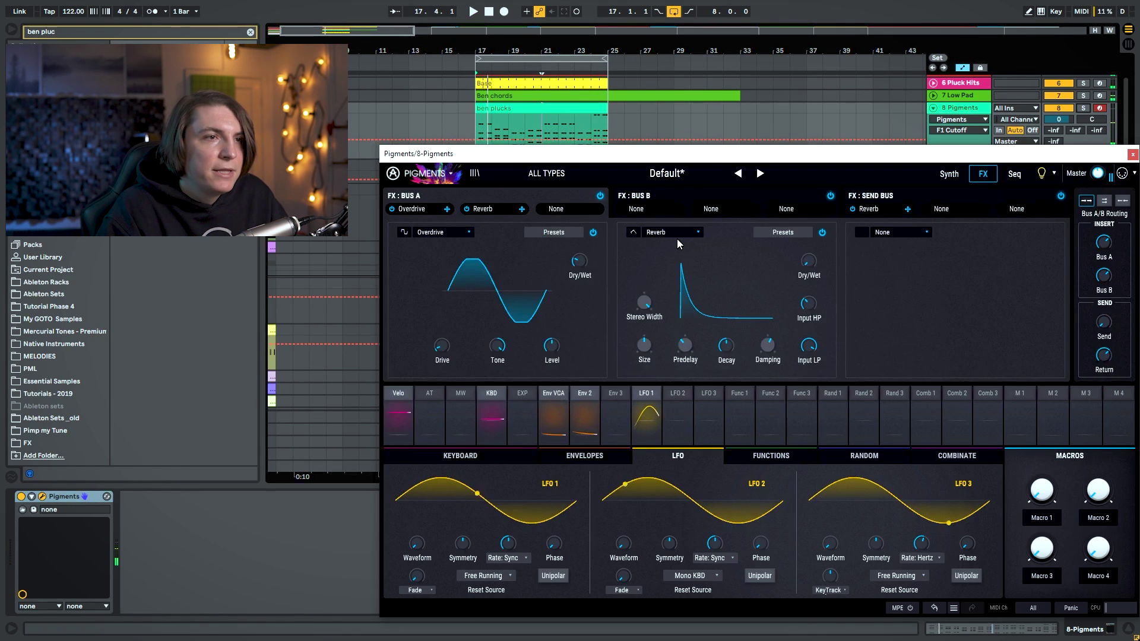
{"action": "left_click", "coordinate": [680, 233]}
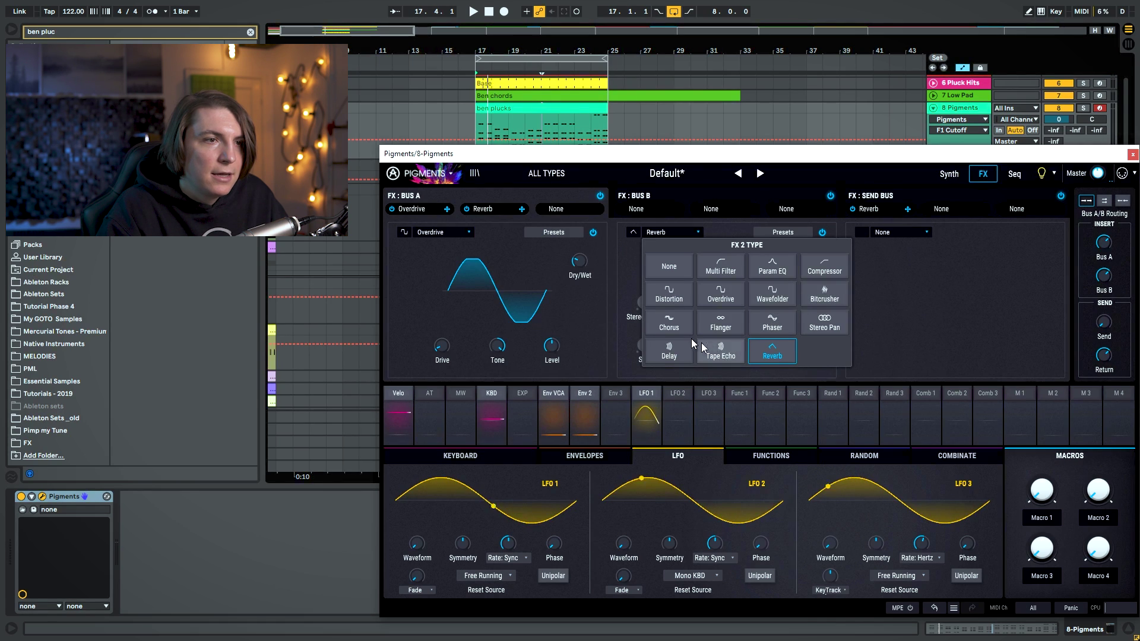
{"action": "left_click", "coordinate": [784, 271]}
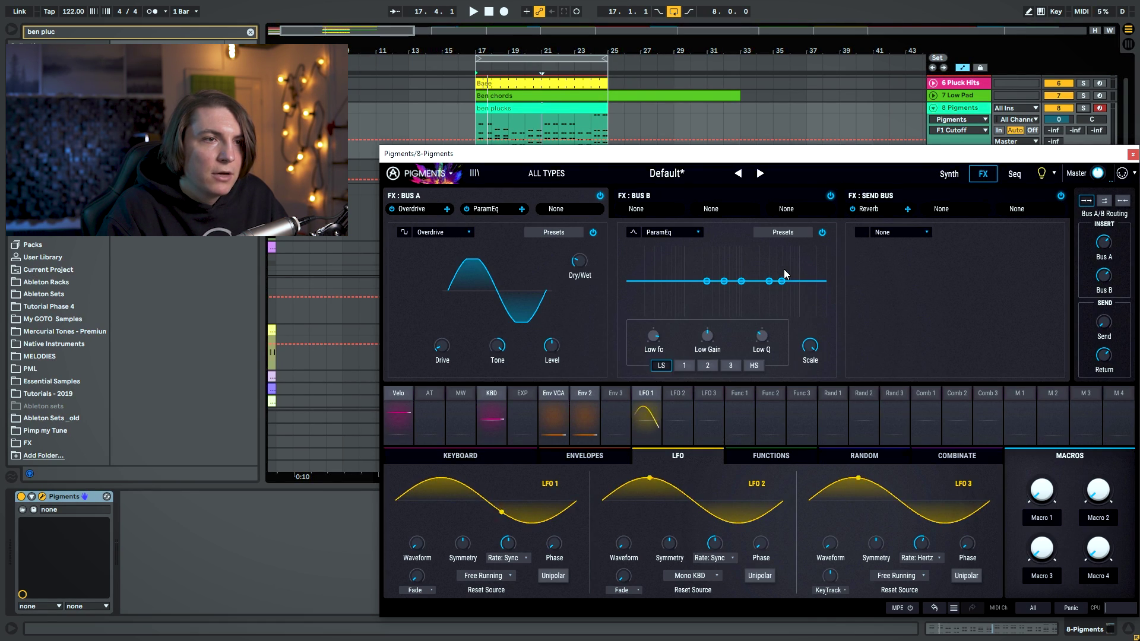
{"action": "left_click_drag", "start_coordinate": [781, 281], "coordinate": [742, 281]}
{"action": "left_click", "coordinate": [783, 269]}
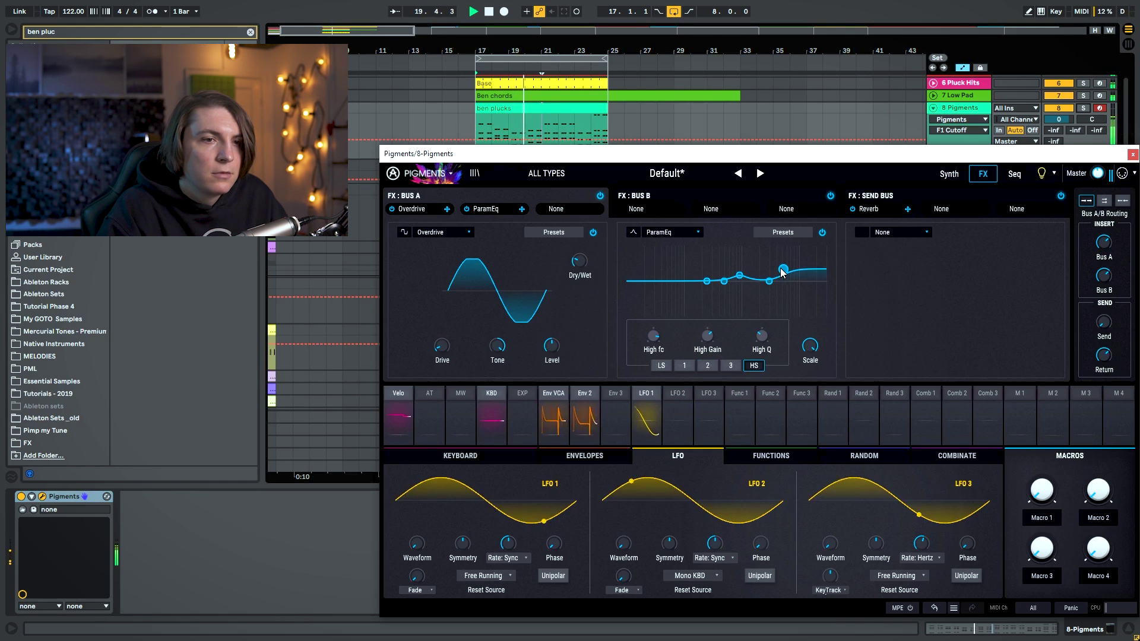
Readjust the Filter 1 cutoff during playback and check Env 2's cutoff modulation routing.
{"action": "left_click", "coordinate": [949, 174]}
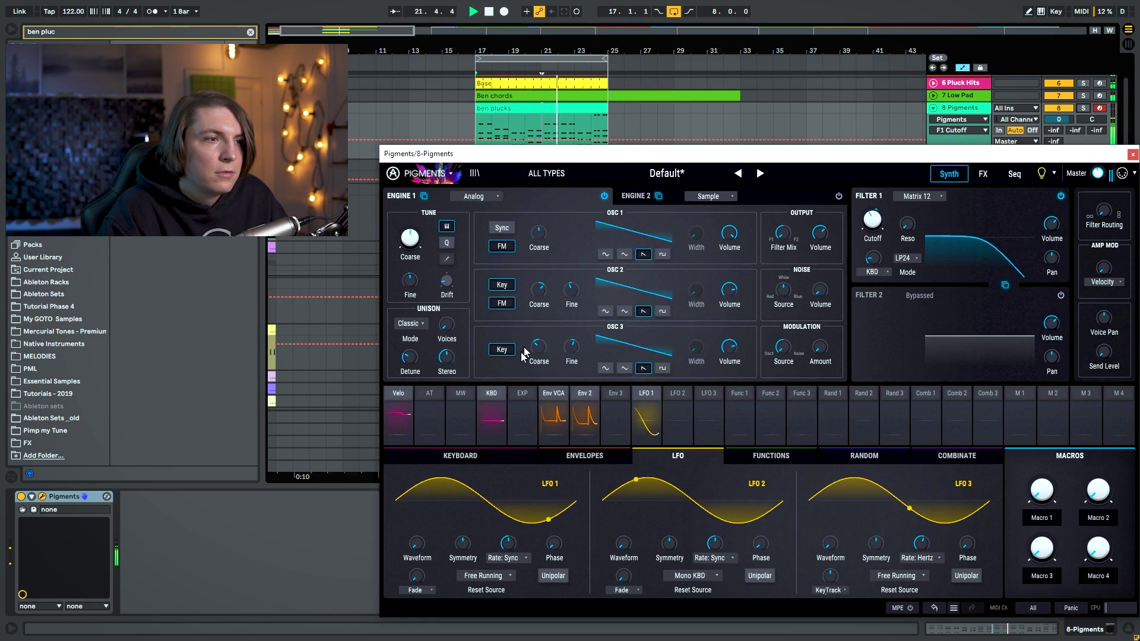
{"action": "left_click_drag", "start_coordinate": [880, 222], "coordinate": [883, 229]}
{"action": "key", "text": "space"}
{"action": "left_click", "coordinate": [582, 395]}
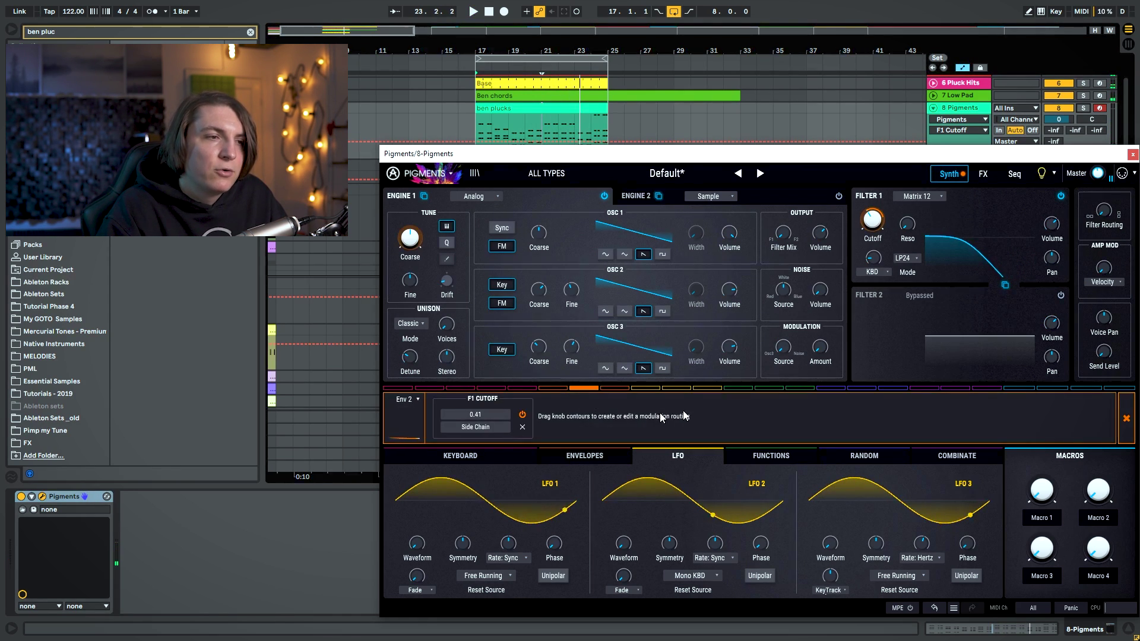
{"action": "left_click", "coordinate": [1127, 418]}
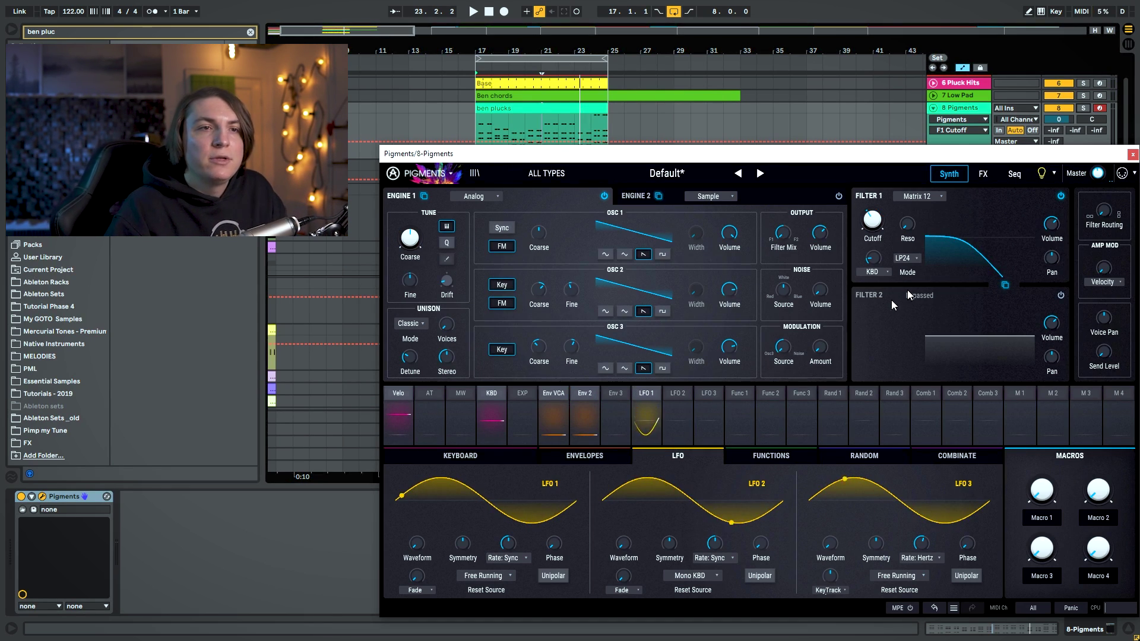
{"action": "key", "text": "space"}
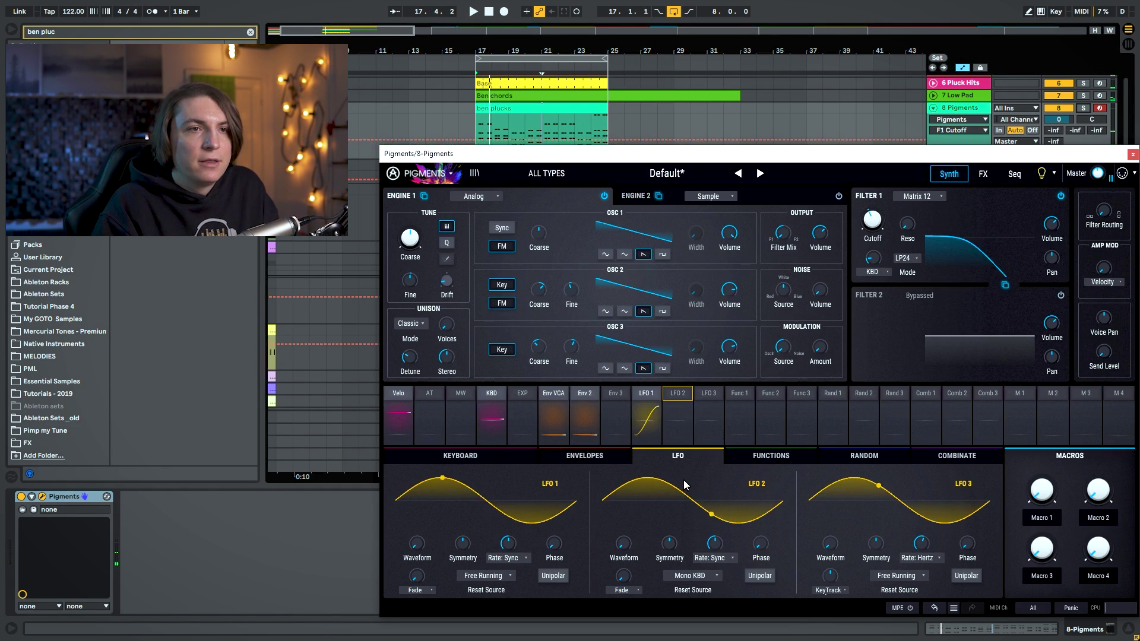
Assign Macro 1 as the side chain of Env 2's Filter 1 cutoff modulation and name the macro F. Env.
{"action": "left_click", "coordinate": [588, 397]}
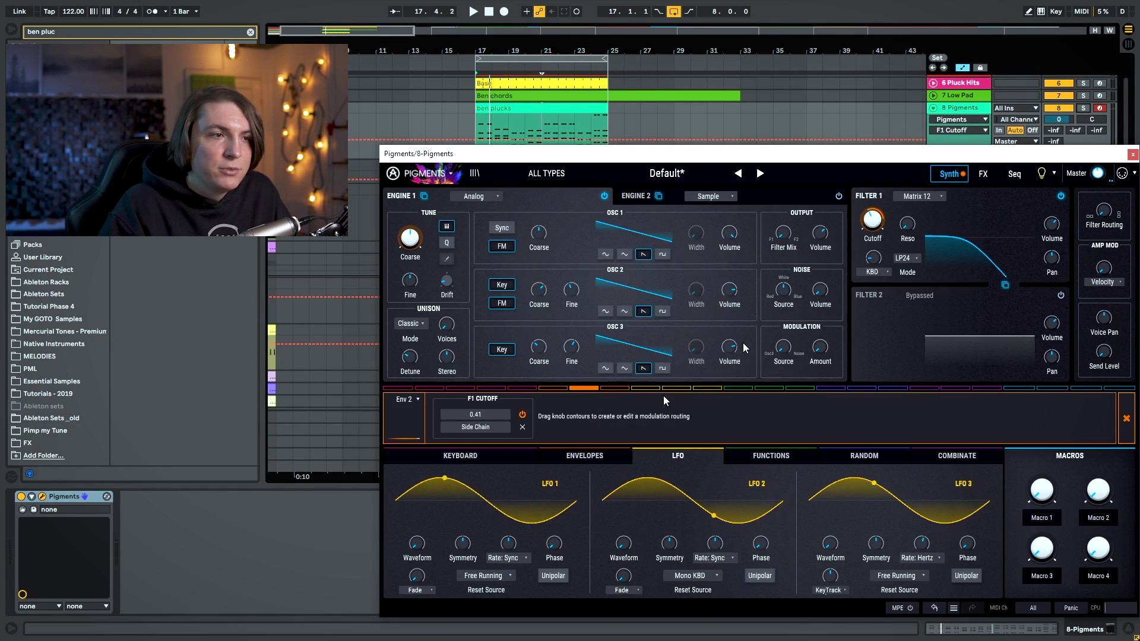
{"action": "left_click", "coordinate": [486, 429]}
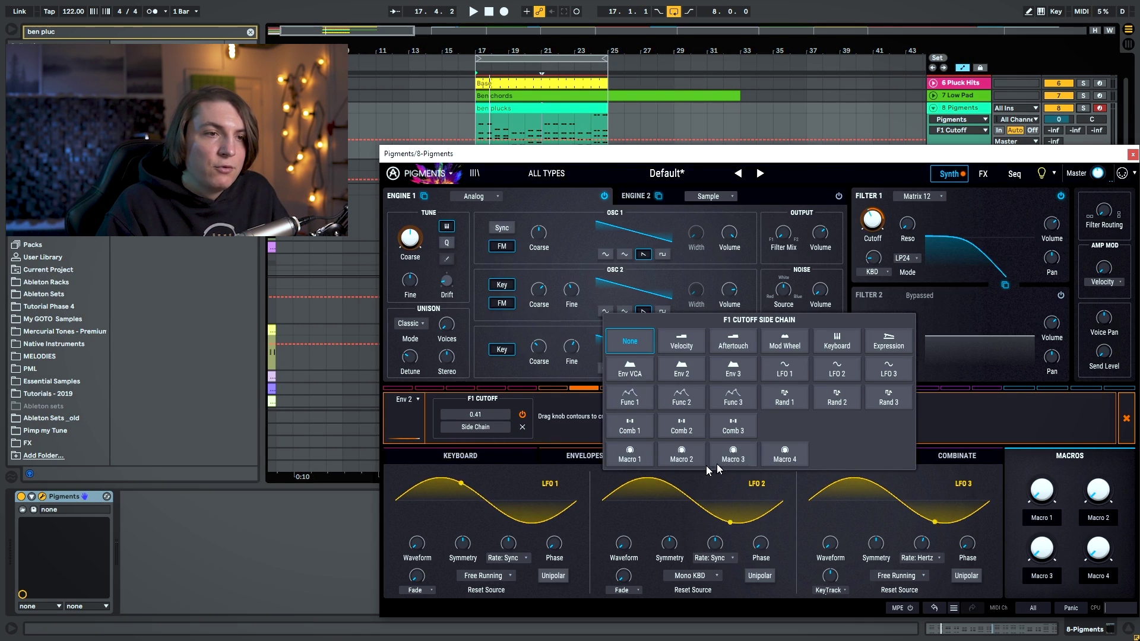
{"action": "left_click", "coordinate": [632, 461]}
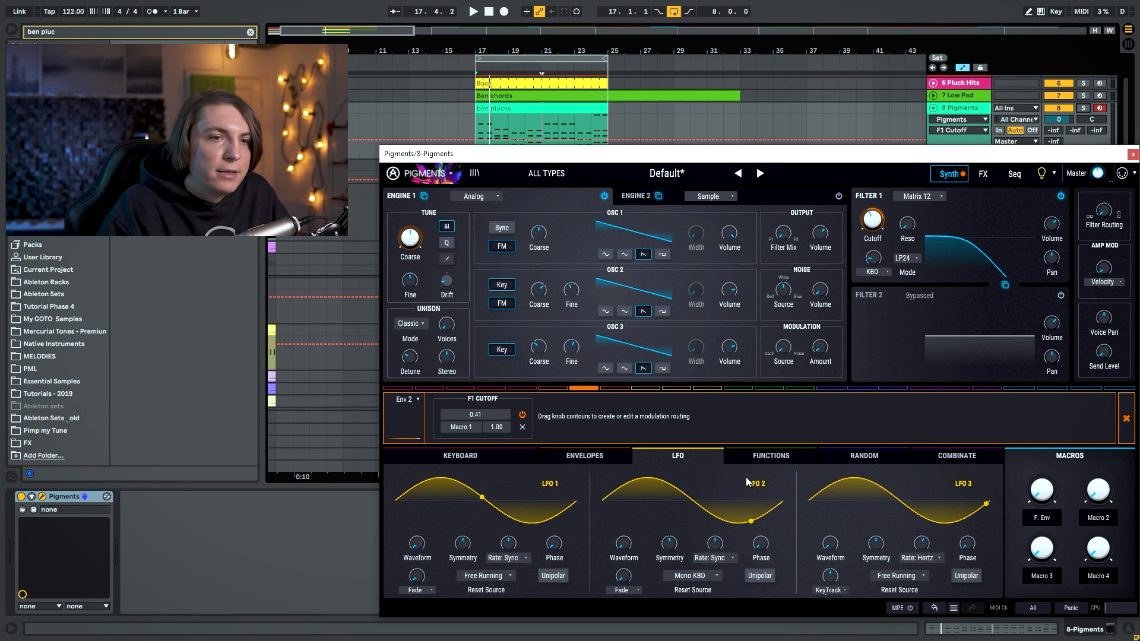
{"action": "left_click", "coordinate": [1127, 418]}
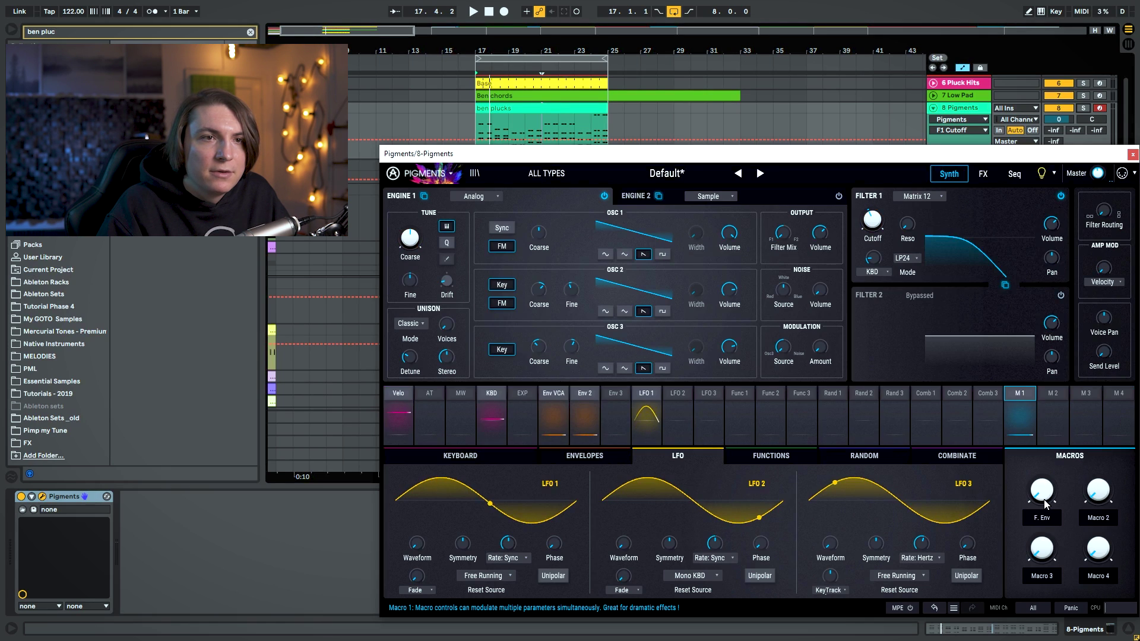
Raise the F. Env macro while auditioning and review Env 2's cutoff modulation routing.
{"action": "mouse_move", "coordinate": [1043, 499]}
{"action": "left_mouse_down"}
{"action": "mouse_move", "coordinate": [1042, 404]}
{"action": "mouse_move", "coordinate": [1035, 498]}
{"action": "left_mouse_up"}
{"action": "key", "text": "space"}
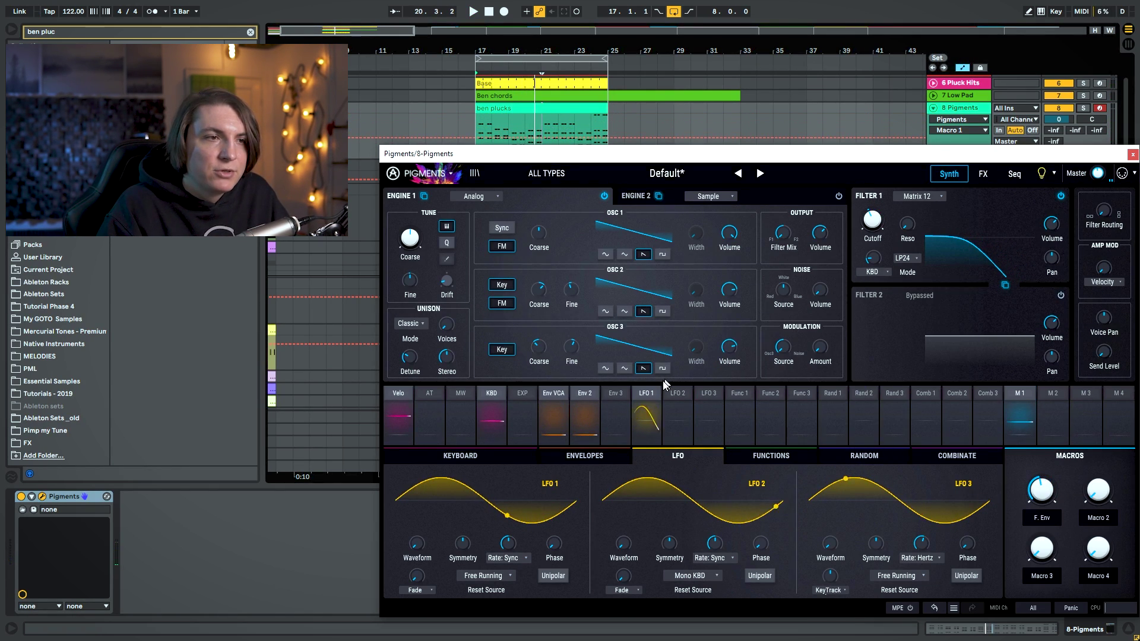
{"action": "left_click", "coordinate": [589, 394]}
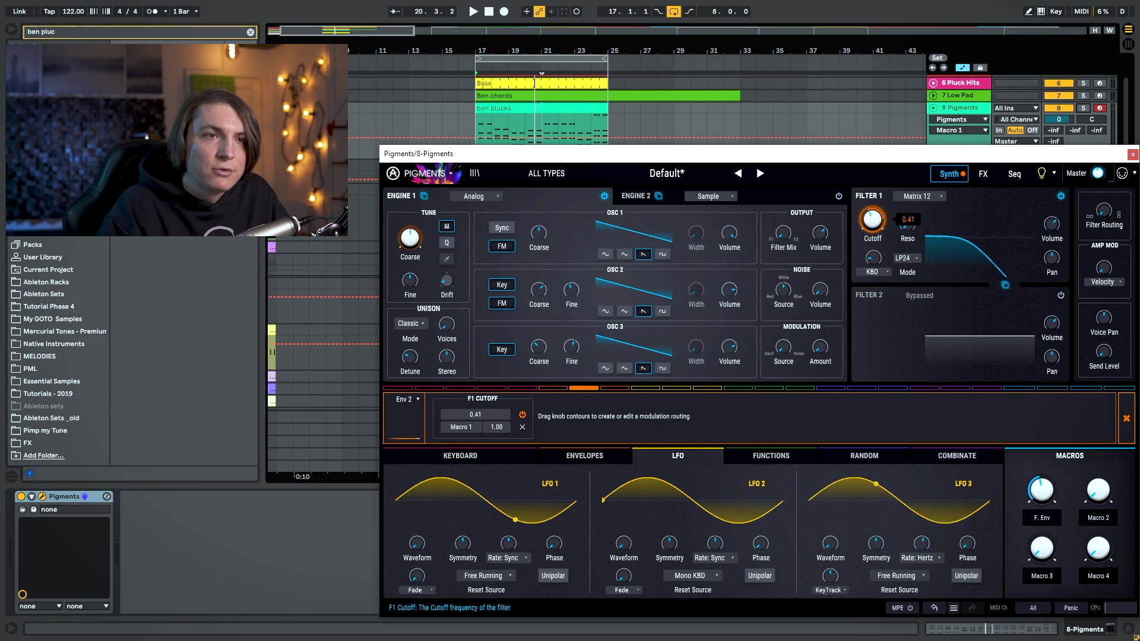
{"action": "left_click", "coordinate": [1127, 419]}
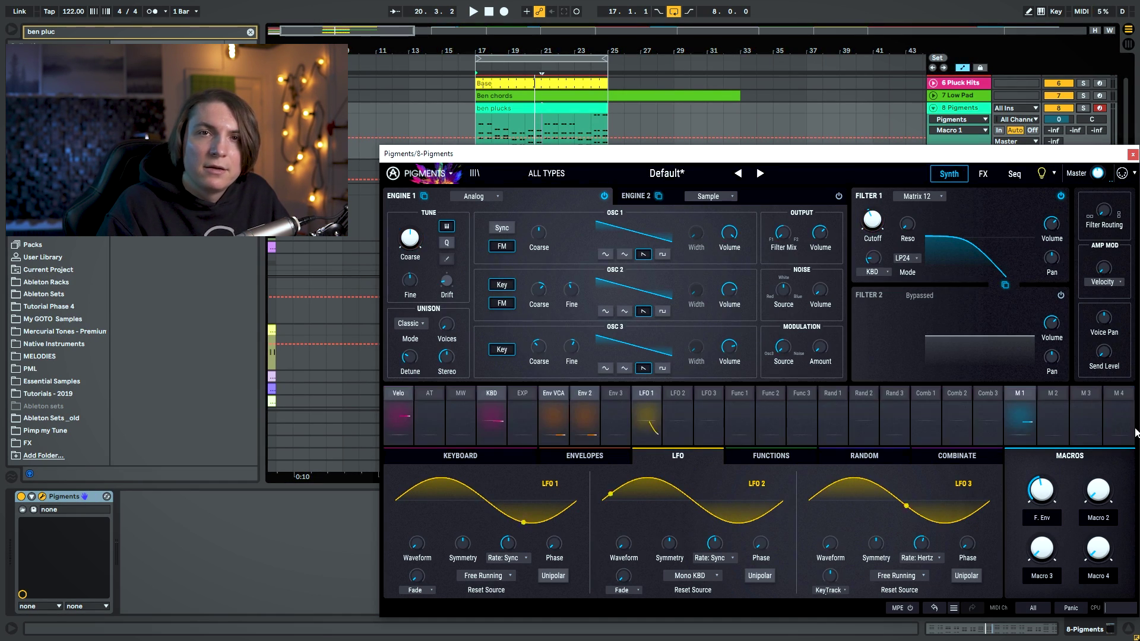
Change the Filter 1 type to Mini and audition the pluck while adjusting the F. Env macro.
{"action": "key", "text": "space"}
{"action": "mouse_move", "coordinate": [1043, 489]}
{"action": "left_mouse_down"}
{"action": "mouse_move", "coordinate": [1042, 519]}
{"action": "mouse_move", "coordinate": [1043, 435]}
{"action": "mouse_move", "coordinate": [1043, 498]}
{"action": "left_mouse_up"}
{"action": "key", "text": "space"}
{"action": "left_click", "coordinate": [929, 198]}
{"action": "left_click", "coordinate": [964, 248]}
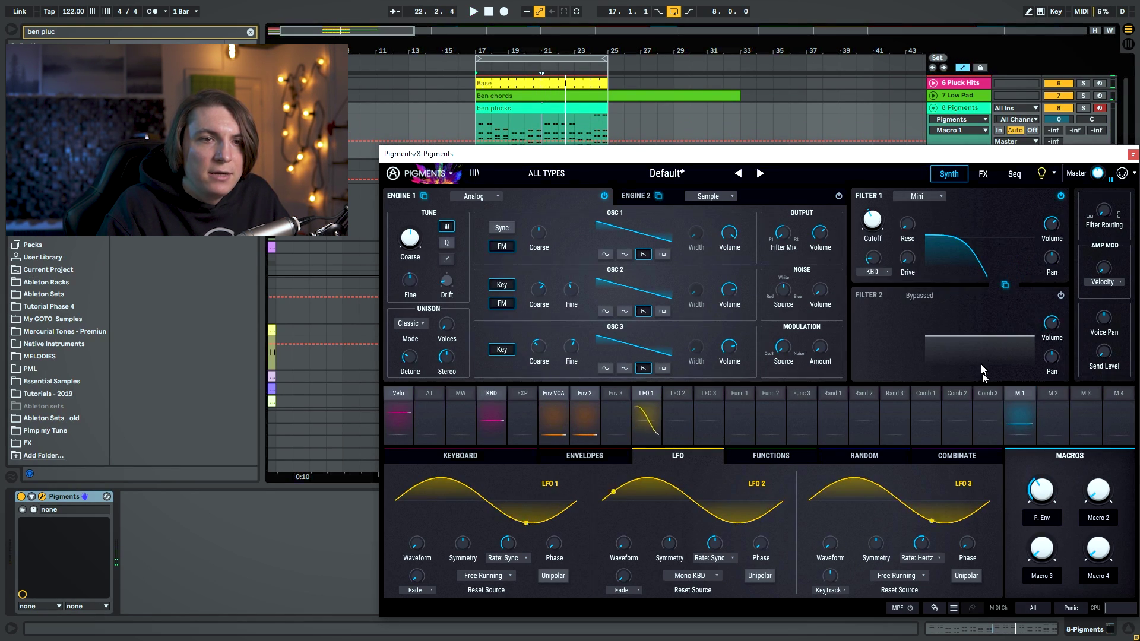
{"action": "key", "text": "space"}
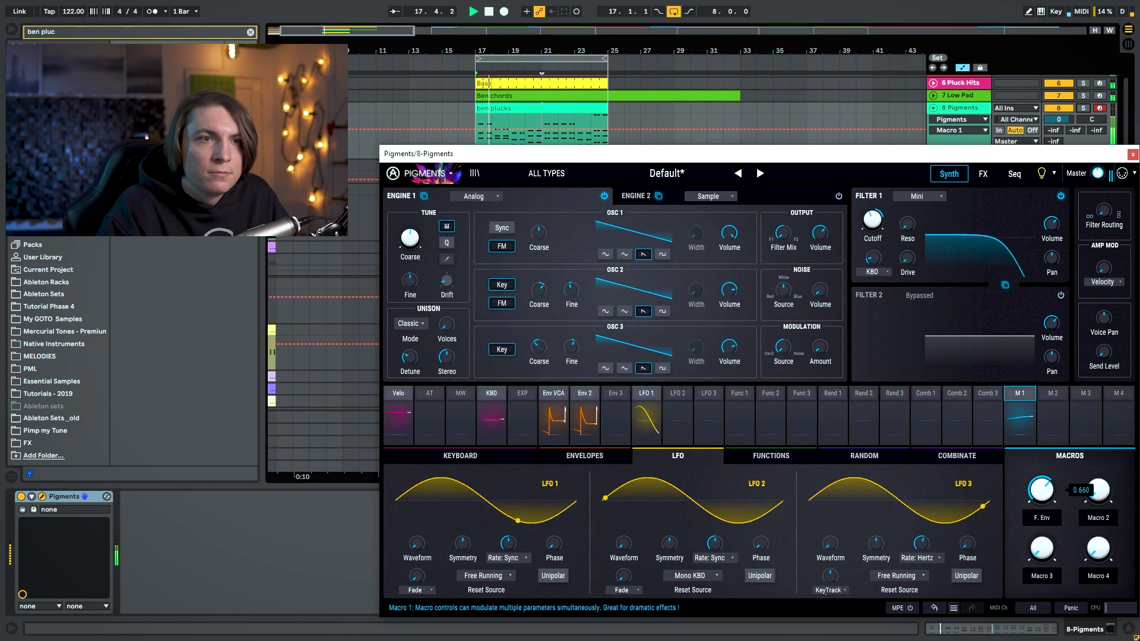
{"action": "key", "text": "space"}
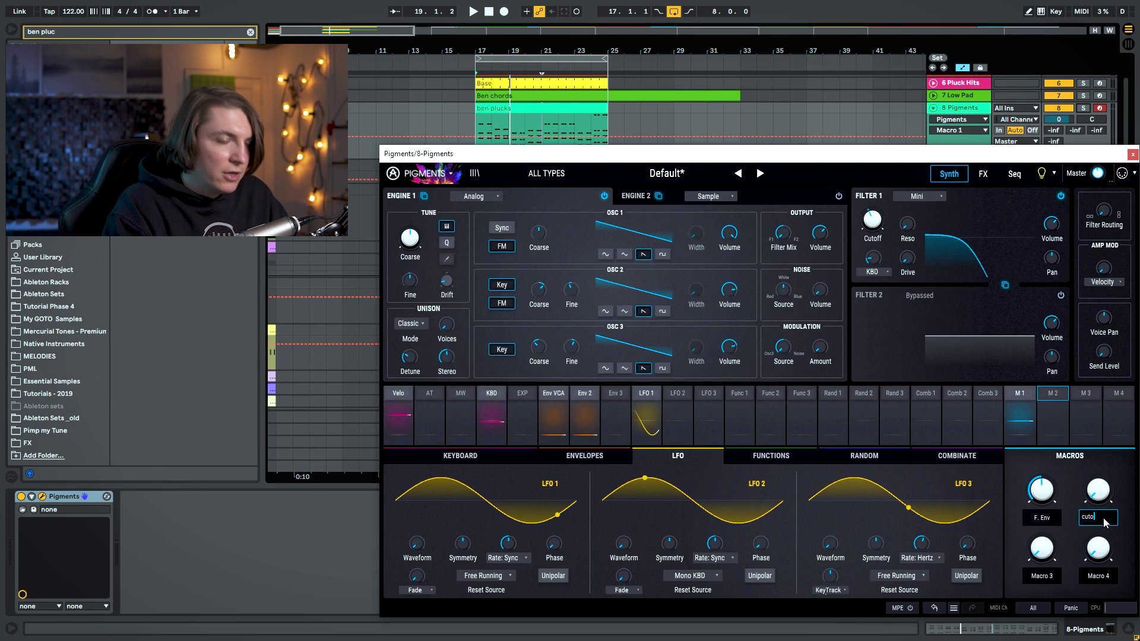
Name Macro 2 cutoff and route it to the Filter 1 cutoff with an amount of 0.43.
{"action": "left_click", "coordinate": [1063, 398]}
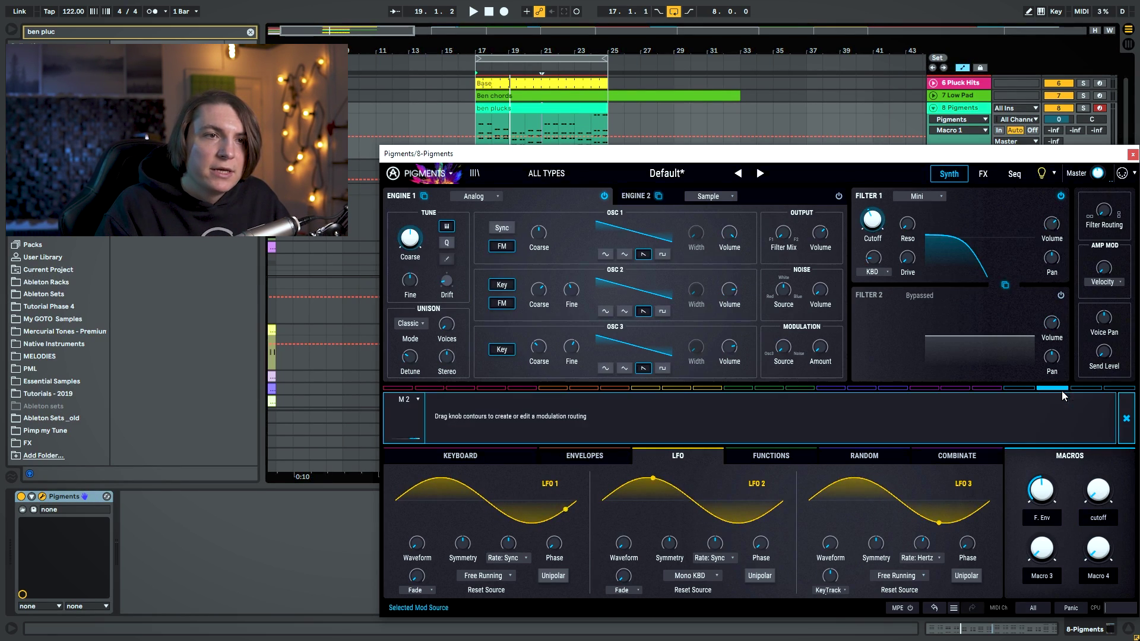
{"action": "left_click_drag", "start_coordinate": [882, 228], "coordinate": [882, 196]}
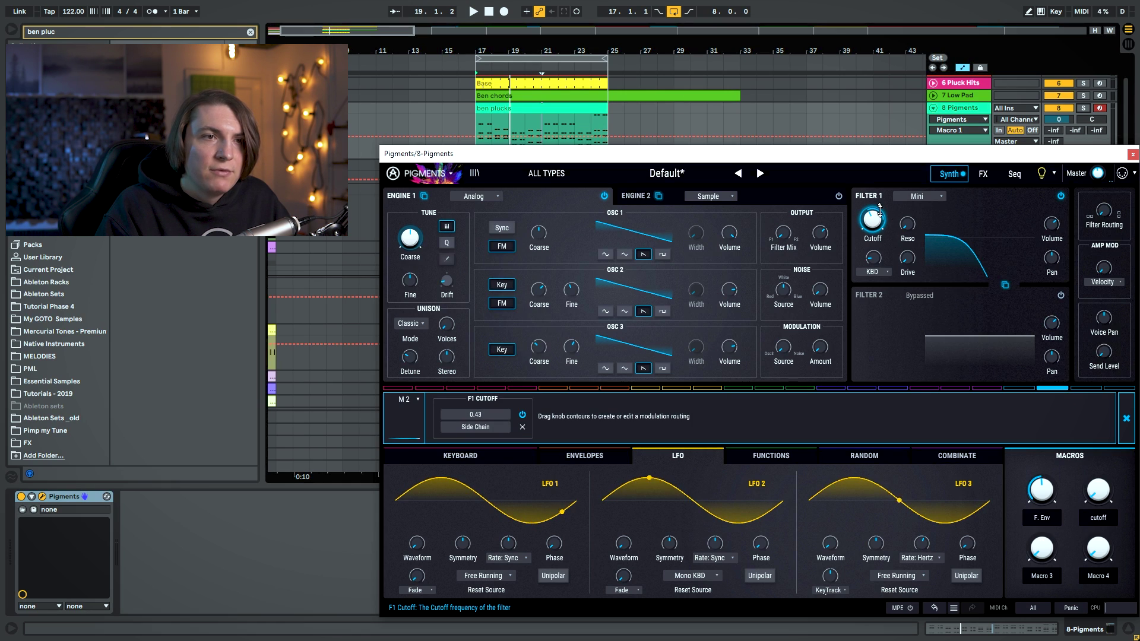
{"action": "left_click", "coordinate": [1126, 419]}
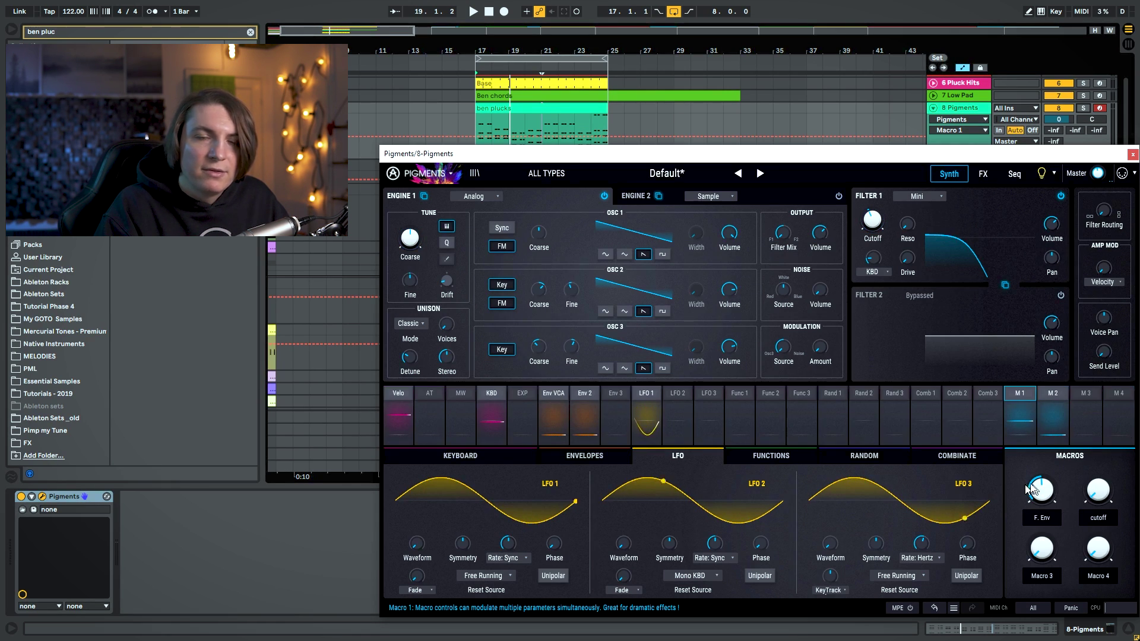
Audition the F. Env and cutoff macros during playback, setting F. Env to 0.340.
{"action": "mouse_move", "coordinate": [1040, 494]}
{"action": "left_mouse_down"}
{"action": "mouse_move", "coordinate": [1098, 483]}
{"action": "mouse_move", "coordinate": [1097, 458]}
{"action": "mouse_move", "coordinate": [1036, 480]}
{"action": "left_mouse_up"}
{"action": "left_click_drag", "start_coordinate": [1096, 494], "coordinate": [1096, 491]}
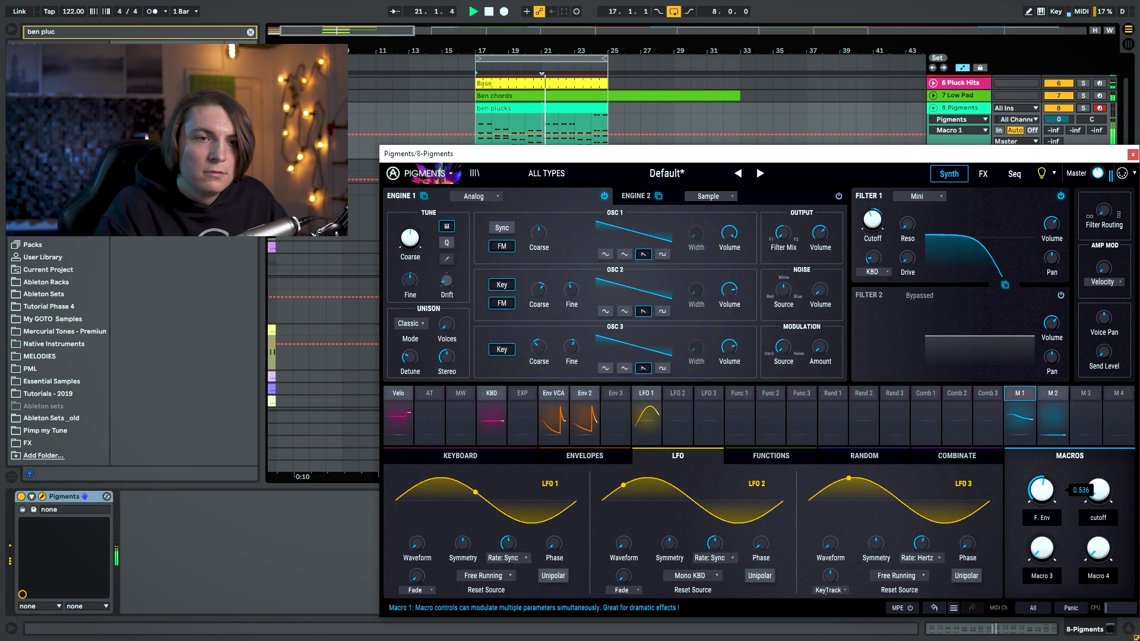
{"action": "left_click", "coordinate": [1043, 491]}
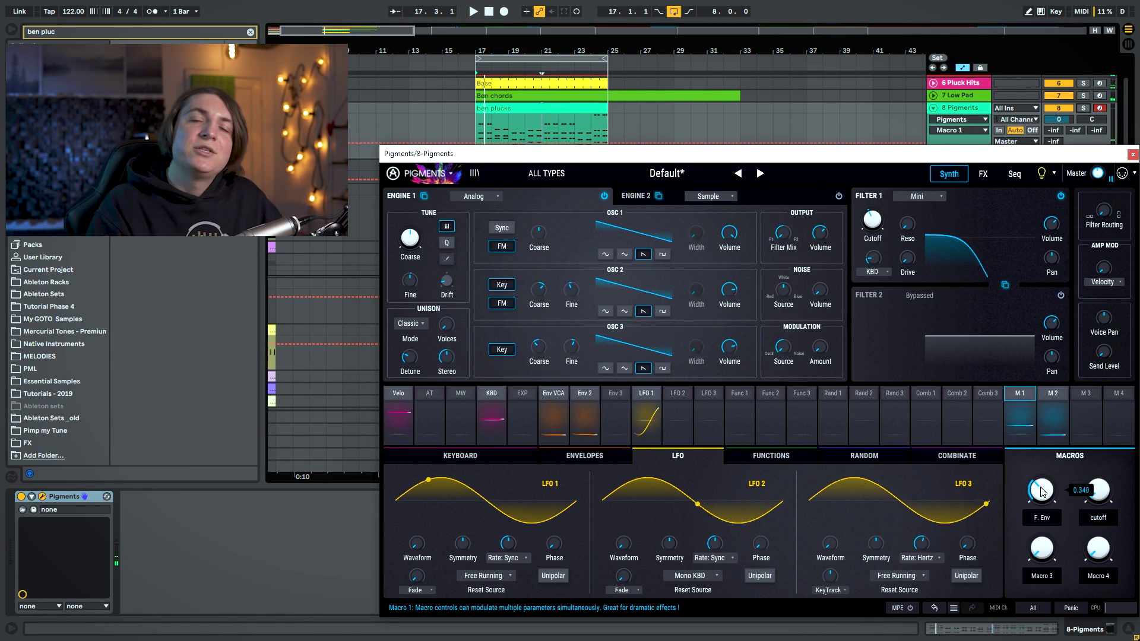
Rename Macro 3 as Decay.
{"action": "double_click", "coordinate": [1045, 577]}
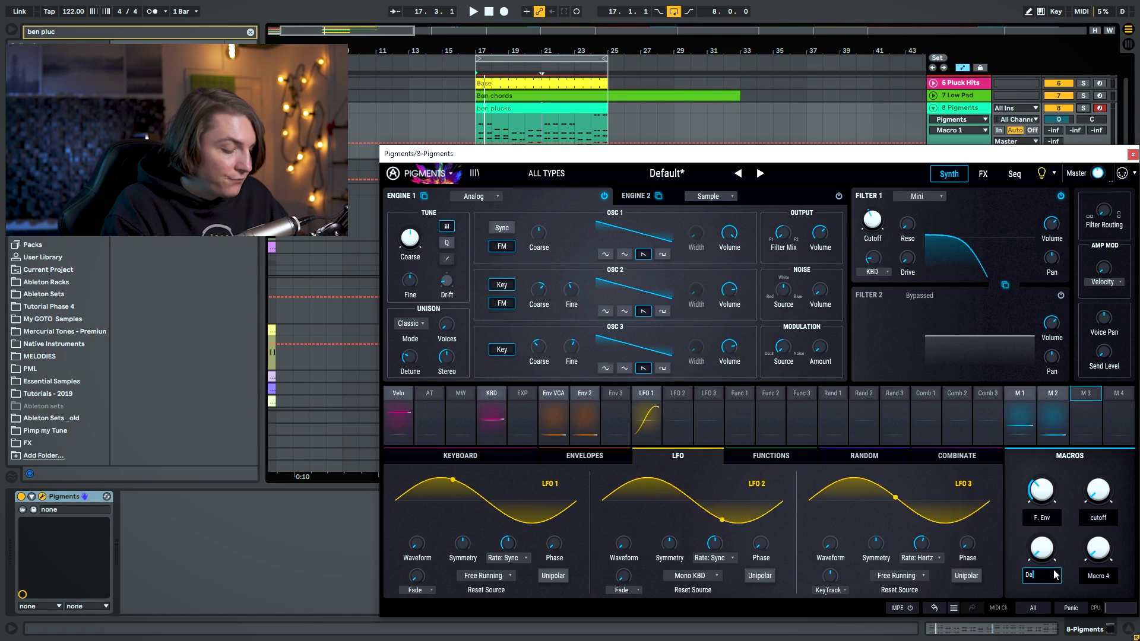
{"action": "type", "text": "Decay"}
{"action": "key", "text": "Return"}
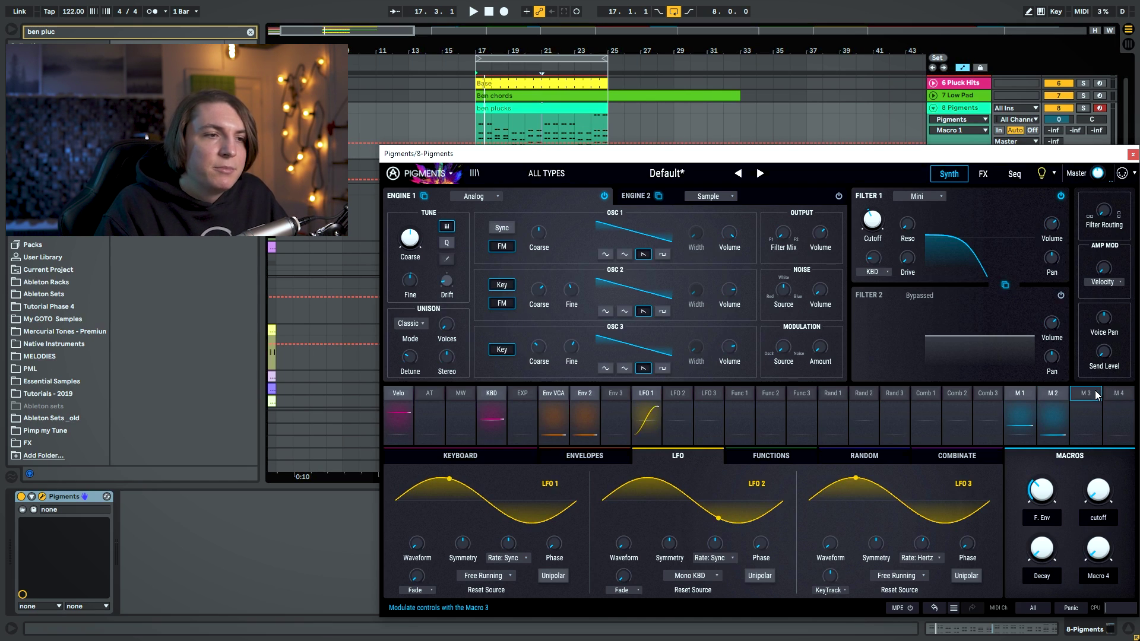
Route the Decay macro to the Env VCA decay with an amount of 0.40 and to the Env 2 decay.
{"action": "left_click", "coordinate": [1086, 416]}
{"action": "left_click", "coordinate": [1126, 419]}
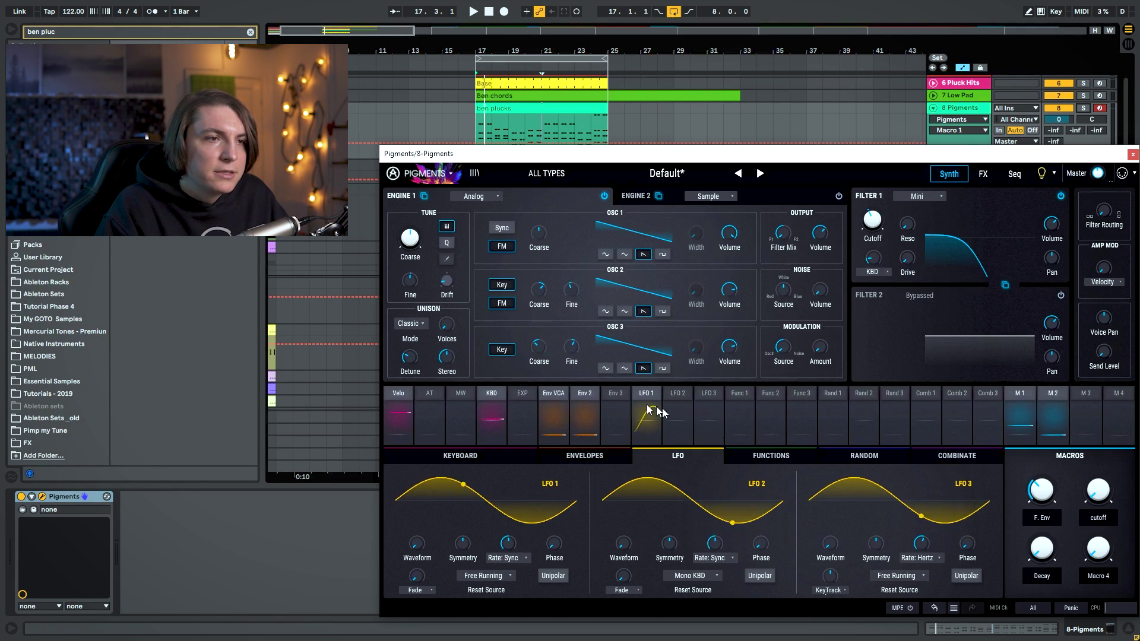
{"action": "left_click", "coordinate": [585, 455]}
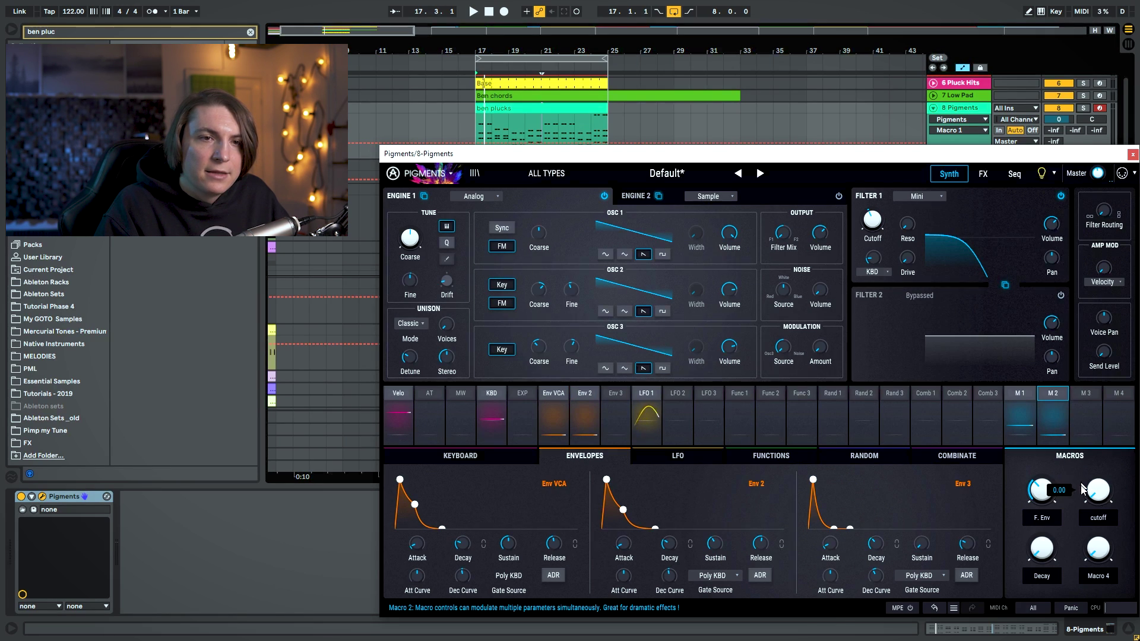
{"action": "left_click", "coordinate": [1087, 395]}
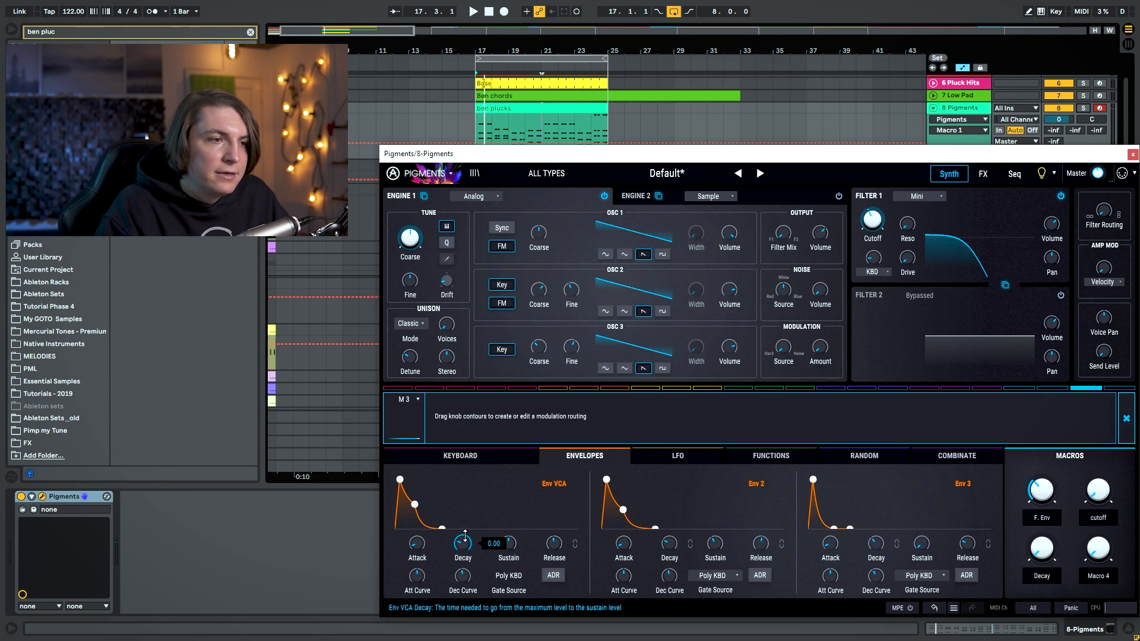
{"action": "left_click_drag", "start_coordinate": [463, 536], "coordinate": [463, 522]}
{"action": "left_click_drag", "start_coordinate": [669, 541], "coordinate": [670, 537]}
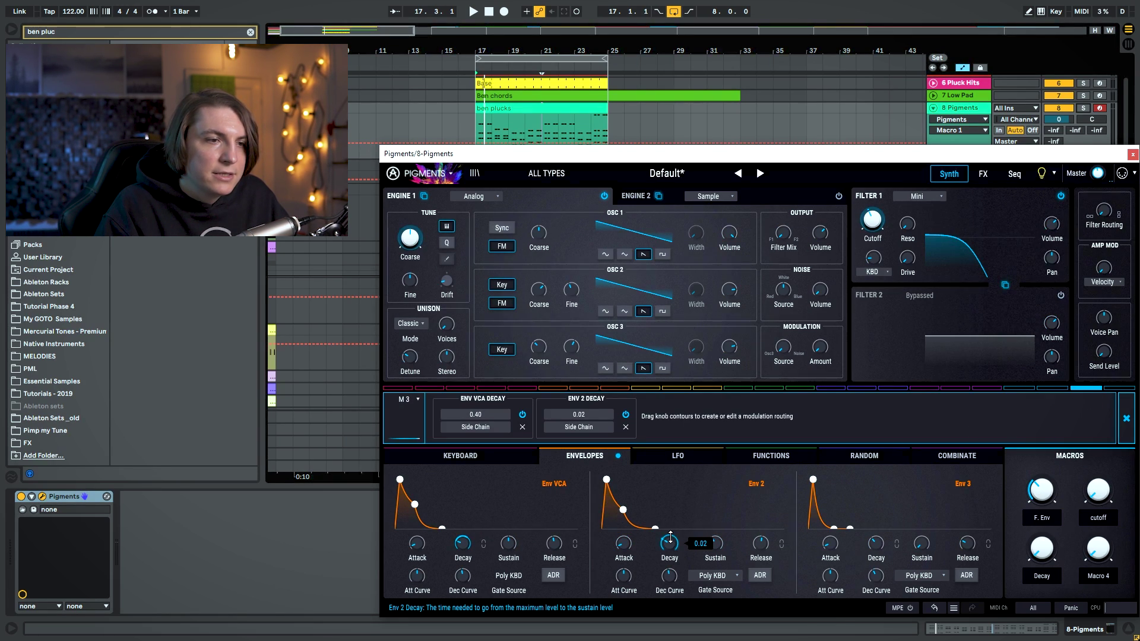
{"action": "left_click", "coordinate": [1126, 418]}
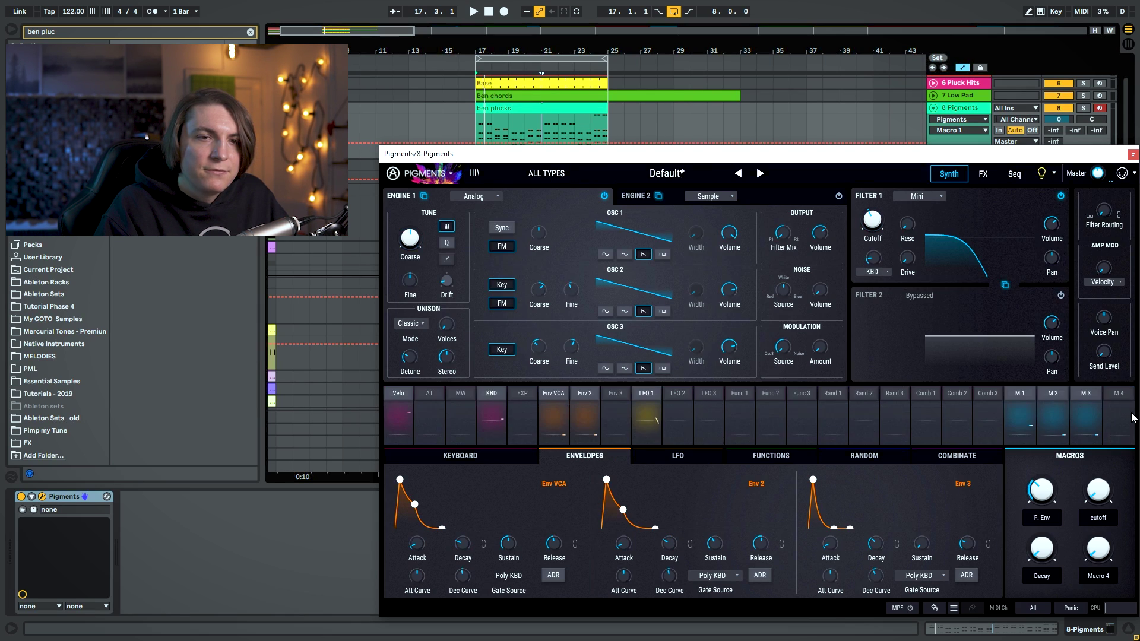
Raise the Decay macro slightly while auditioning the pluck.
{"action": "key", "text": "space"}
{"action": "mouse_move", "coordinate": [1042, 554]}
{"action": "left_mouse_down"}
{"action": "mouse_move", "coordinate": [1043, 472]}
{"action": "mouse_move", "coordinate": [1044, 555]}
{"action": "left_mouse_up"}
{"action": "key", "text": "space"}
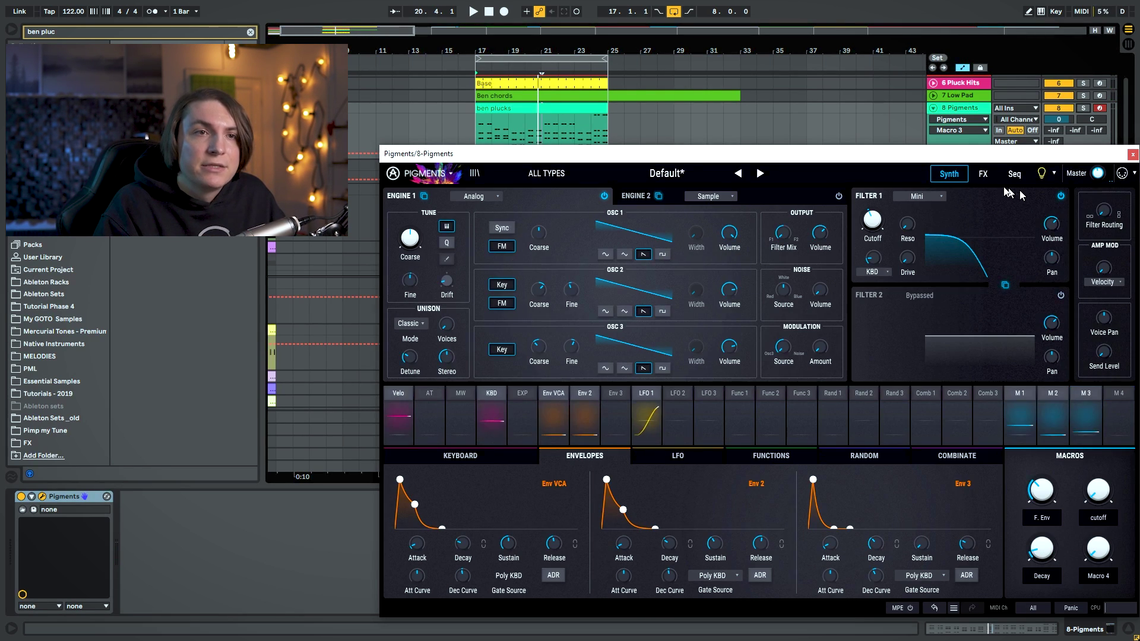
Add a Reverb in Bus A's third effect slot and set its dry/wet to about 19% during playback.
{"action": "left_click", "coordinate": [987, 177]}
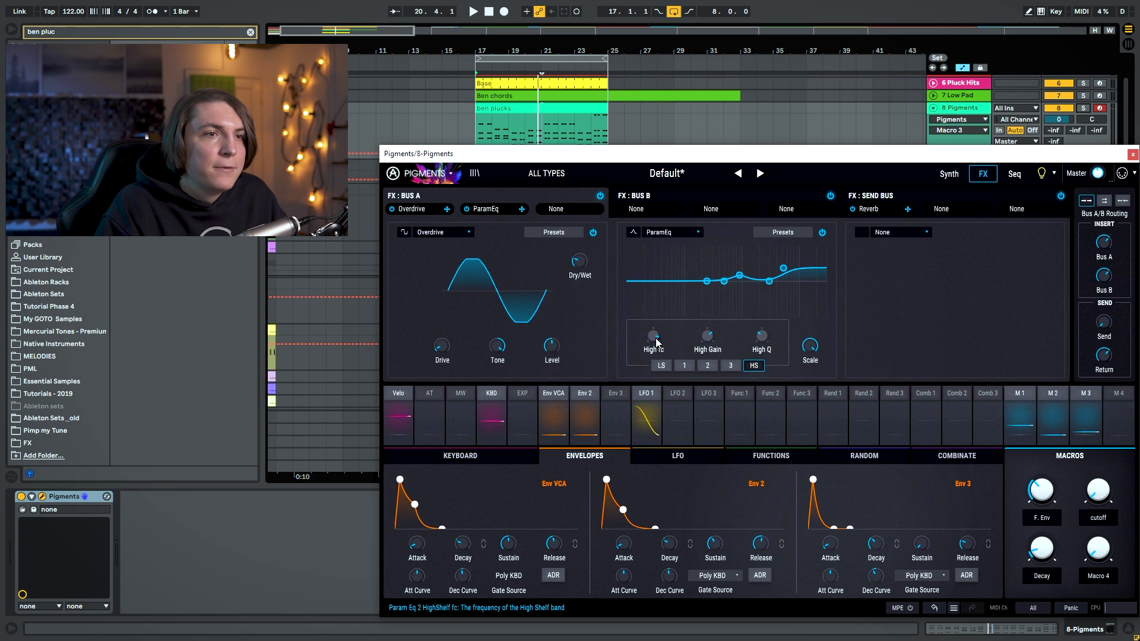
{"action": "left_click", "coordinate": [930, 237]}
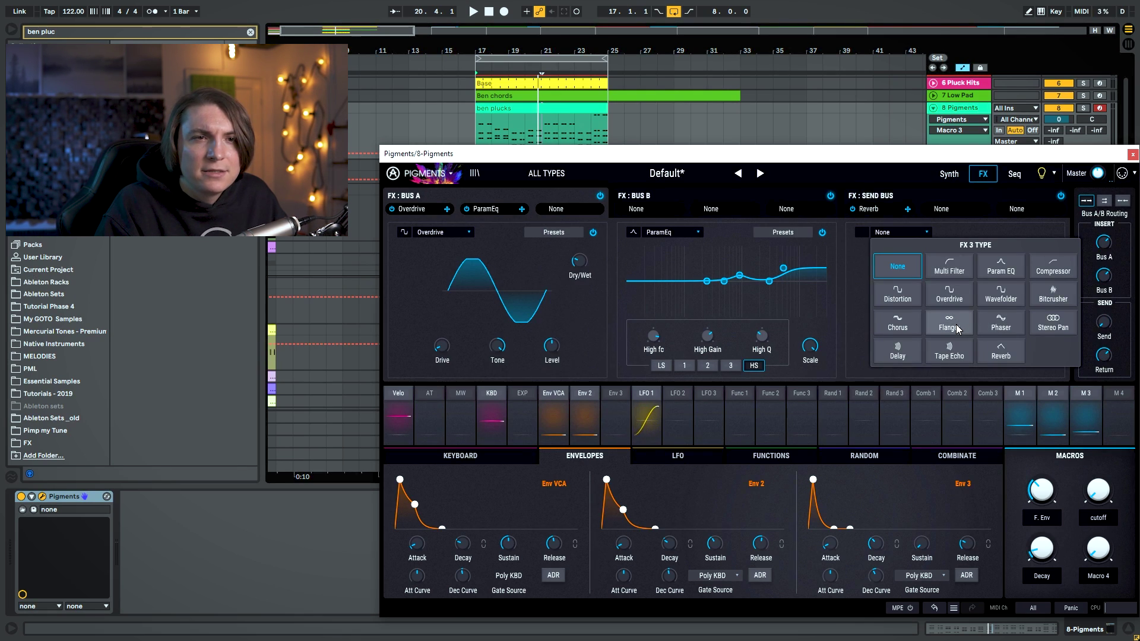
{"action": "left_click", "coordinate": [1001, 351]}
{"action": "left_click", "coordinate": [1036, 261]}
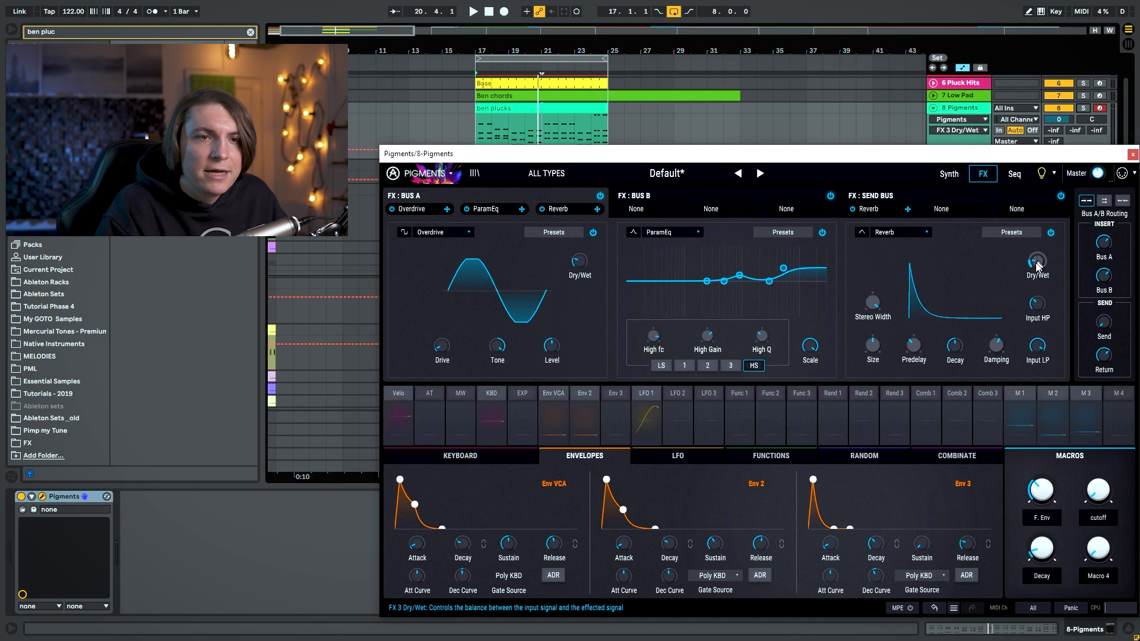
{"action": "key", "text": "space"}
{"action": "left_click_drag", "start_coordinate": [1039, 265], "coordinate": [1041, 270]}
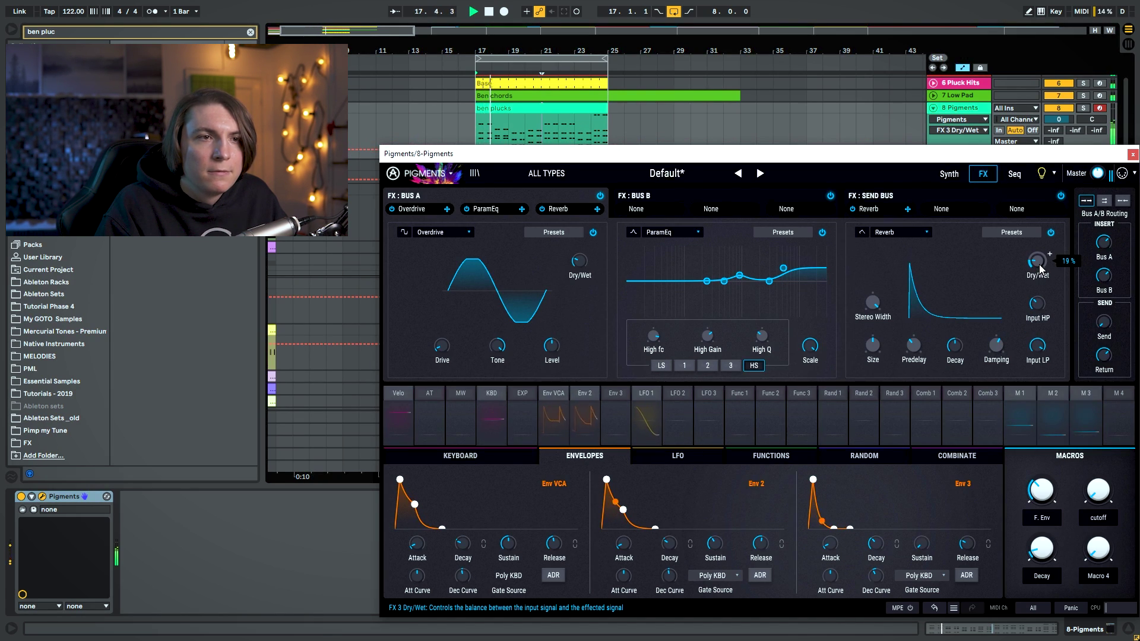
Readjust the F. Env macro, bring the cutoff macro to about 0.324 during playback, and close the Pigments window.
{"action": "left_click", "coordinate": [1041, 491]}
{"action": "left_click_drag", "start_coordinate": [1041, 490], "coordinate": [1098, 473]}
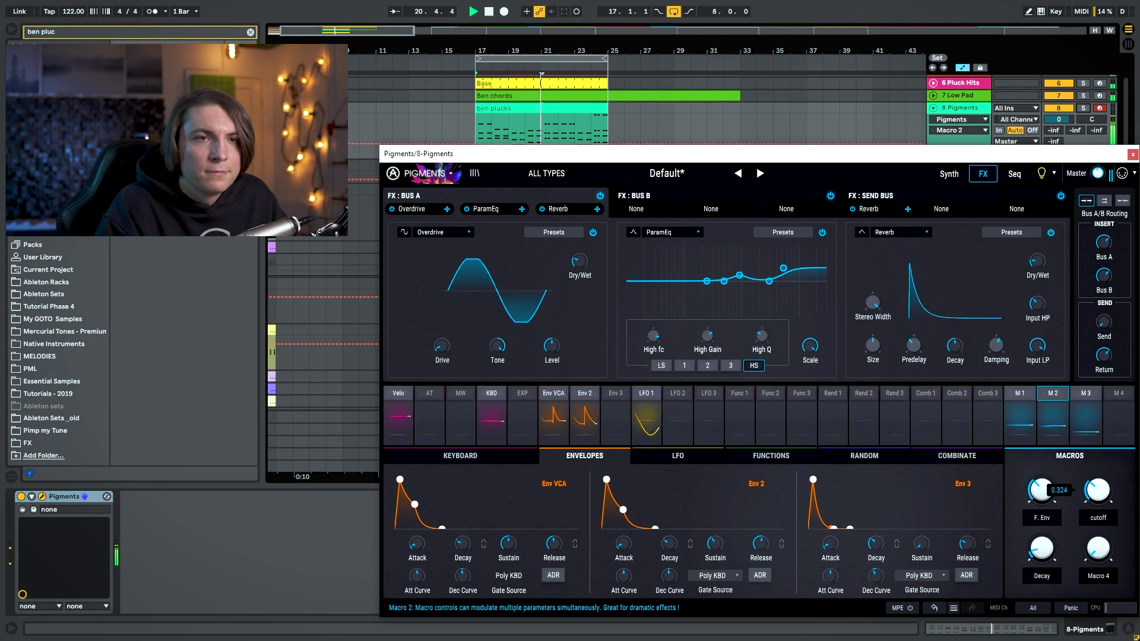
{"action": "left_click", "coordinate": [1133, 154]}
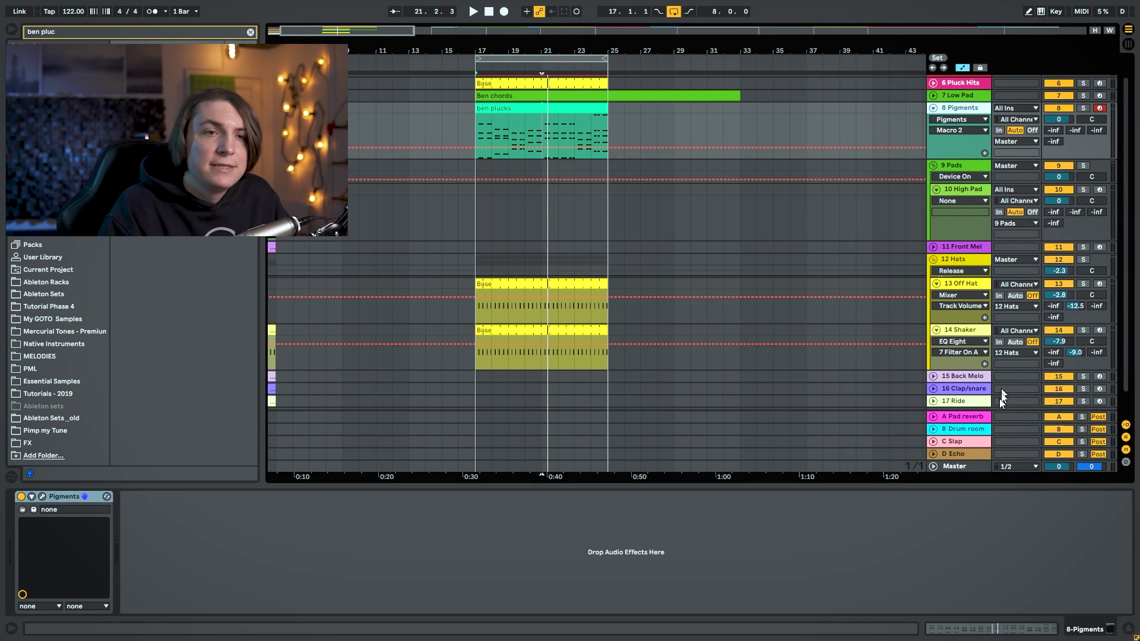
Set the Echo on return track C Slap to 1/8 triplet timing and raise its high-pass filter to 325 Hz.
{"action": "left_click", "coordinate": [975, 440]}
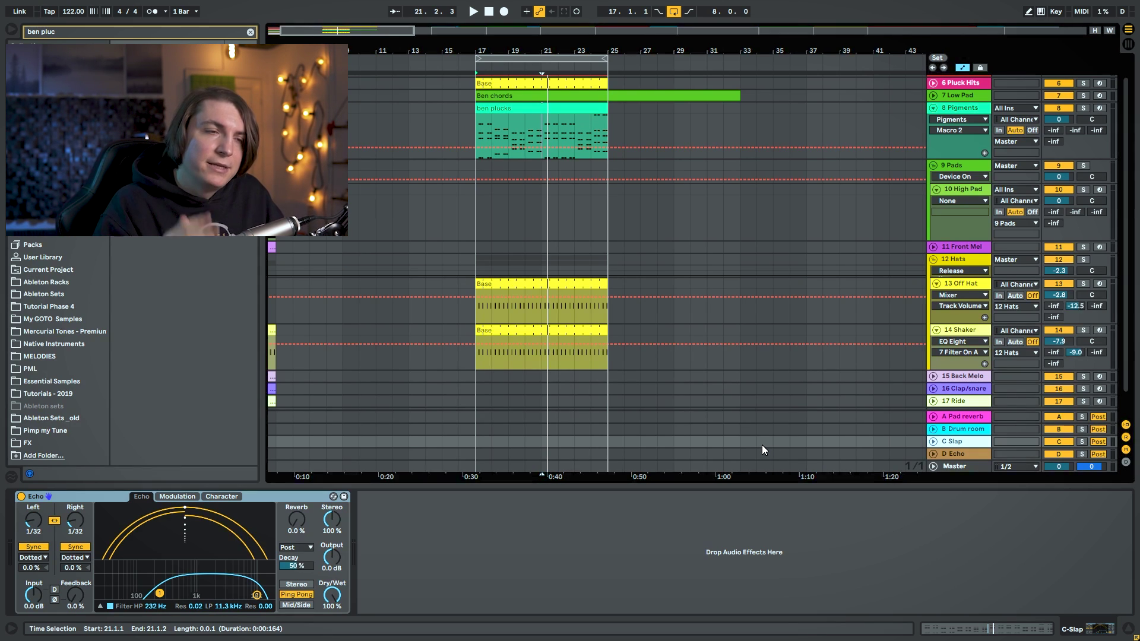
{"action": "left_click", "coordinate": [38, 558]}
{"action": "left_click", "coordinate": [41, 578]}
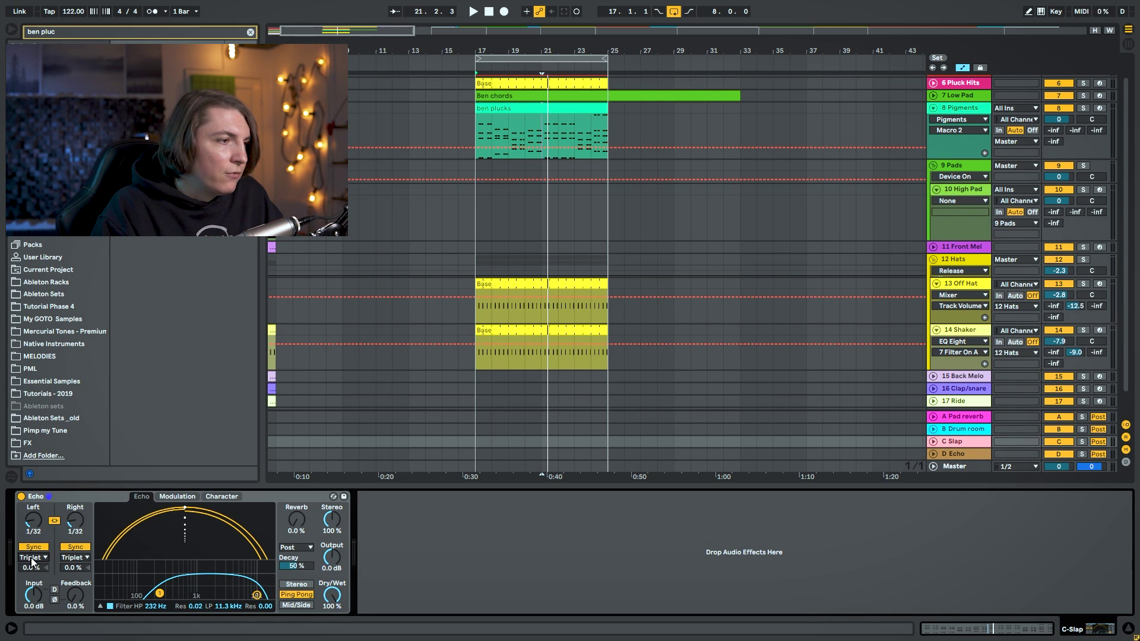
{"action": "left_click_drag", "start_coordinate": [33, 520], "coordinate": [33, 505]}
{"action": "left_click_drag", "start_coordinate": [170, 595], "coordinate": [180, 596]}
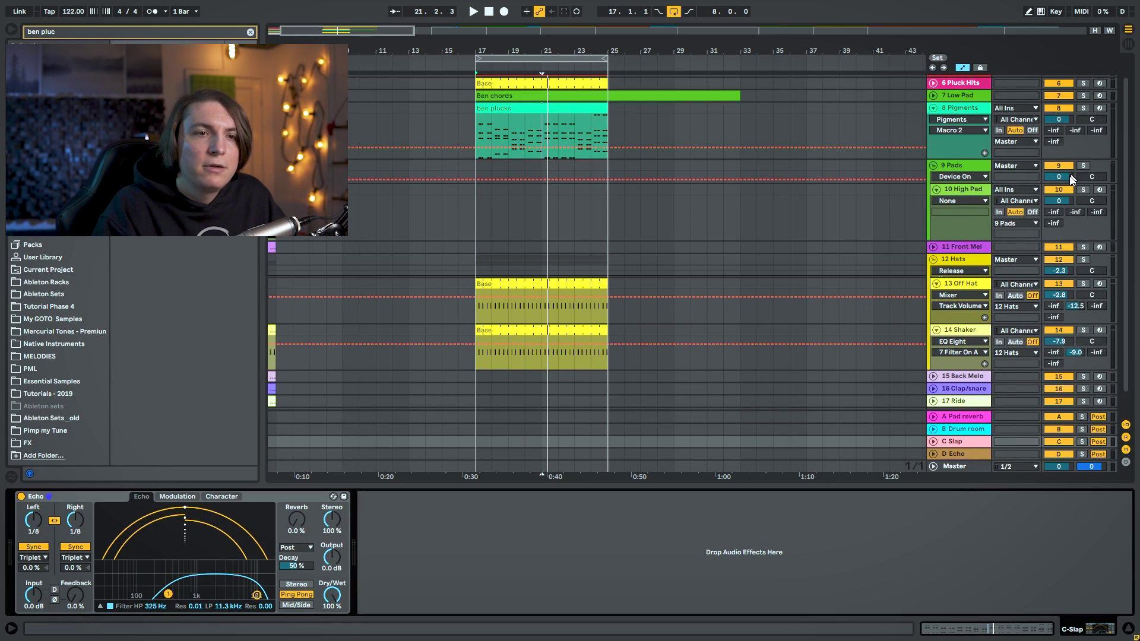
Rename return track C as Echo and hide the automation in the arrangement.
{"action": "left_click", "coordinate": [961, 447]}
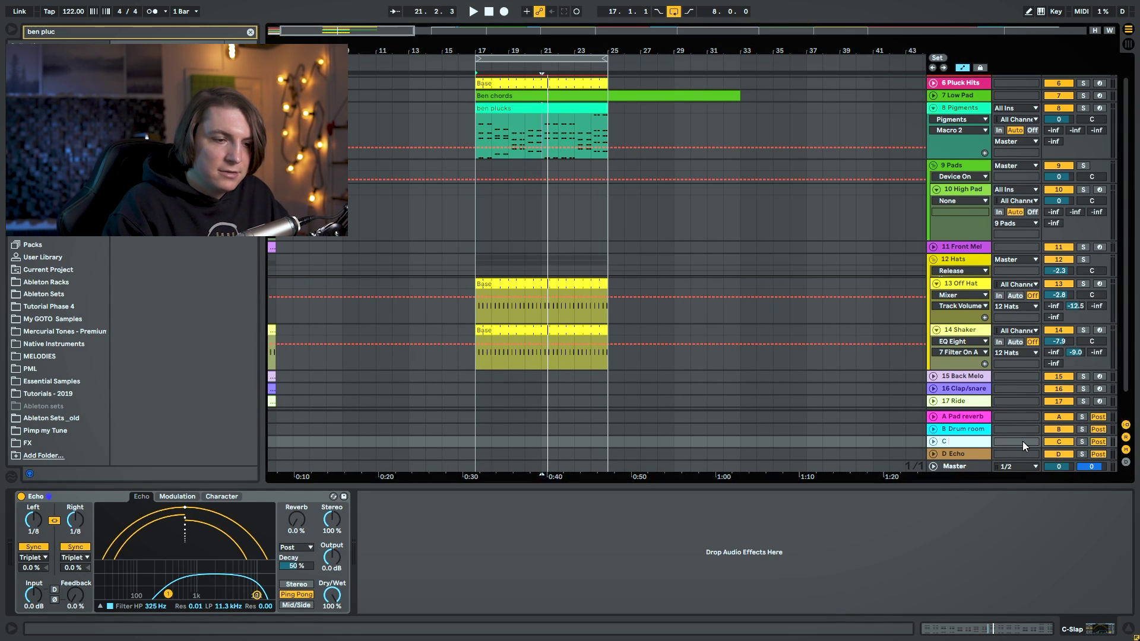
{"action": "type", "text": "Echo"}
{"action": "key", "text": "Return"}
{"action": "key", "text": "a"}
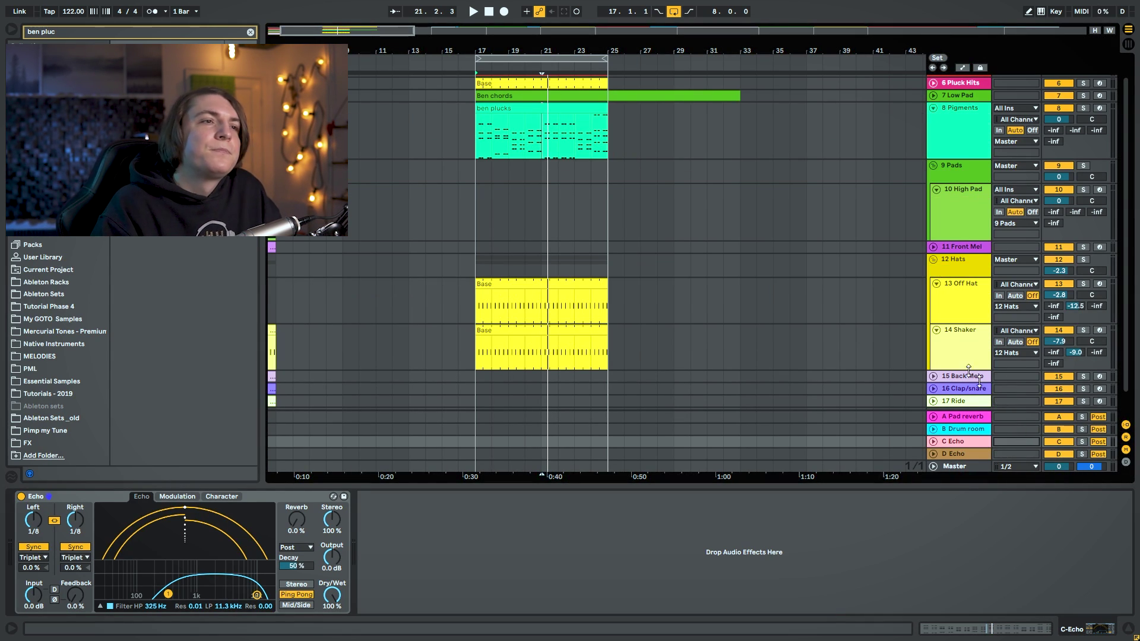
Send the Pigments track to return C at -9.0 dB and set the Echo's feedback to 88% and low-pass to 12.8 kHz.
{"action": "key", "text": "space"}
{"action": "left_click_drag", "start_coordinate": [1096, 130], "coordinate": [1097, 108]}
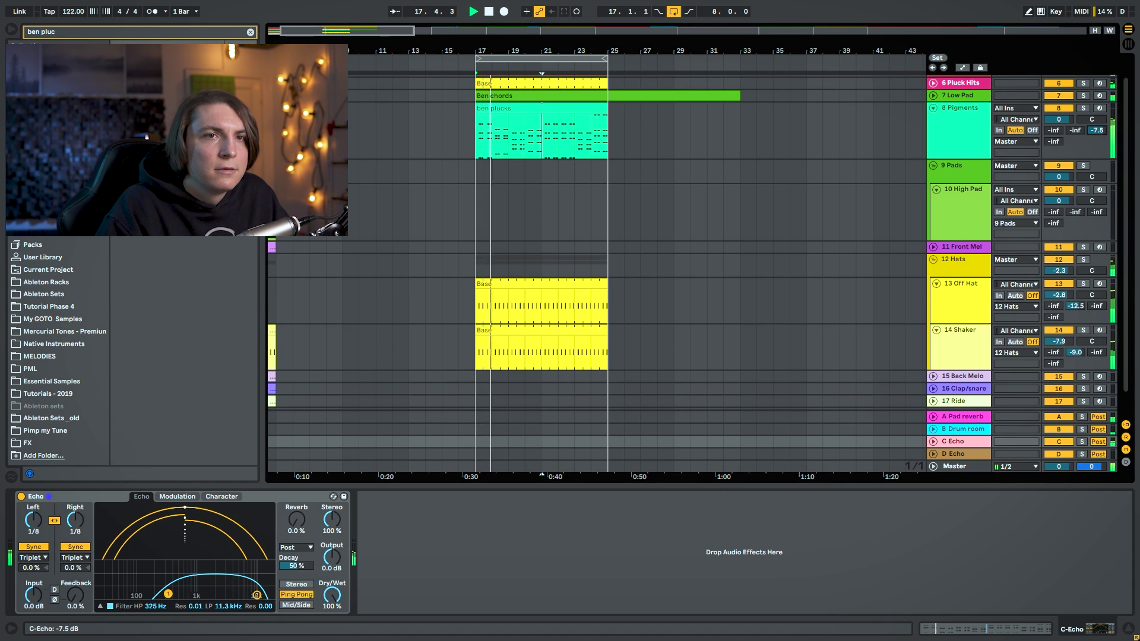
{"action": "left_click_drag", "start_coordinate": [76, 595], "coordinate": [76, 536]}
{"action": "left_click_drag", "start_coordinate": [258, 600], "coordinate": [262, 599]}
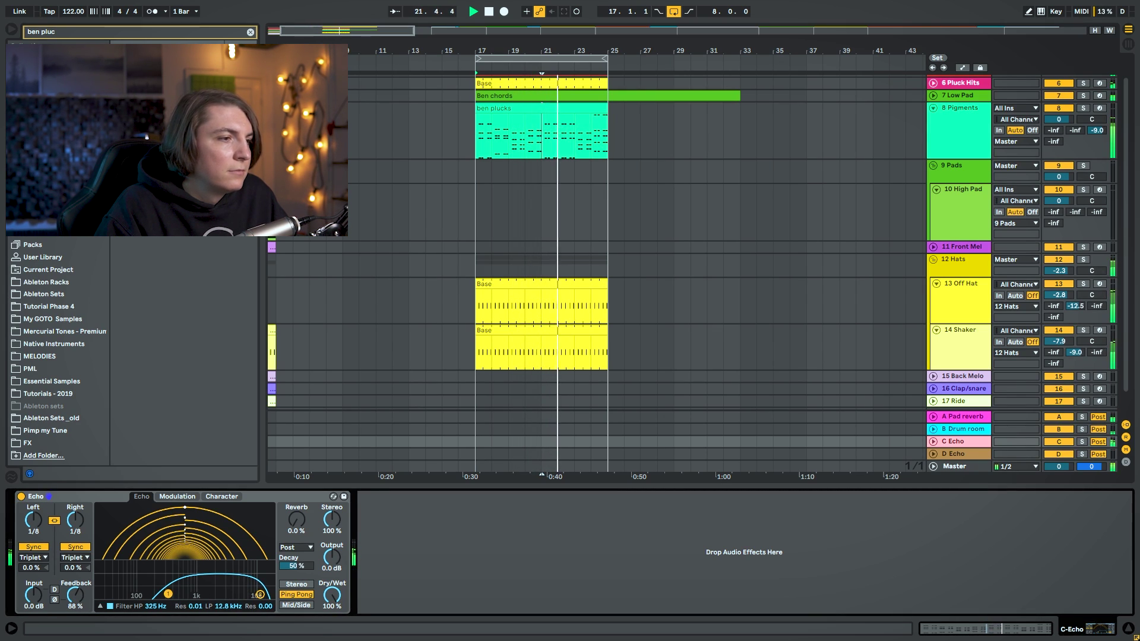
Reopen Pigments, readjust its macros during playback with F. Env at about 0.320, and close the plugin window.
{"action": "left_click", "coordinate": [968, 133]}
{"action": "left_click", "coordinate": [43, 498]}
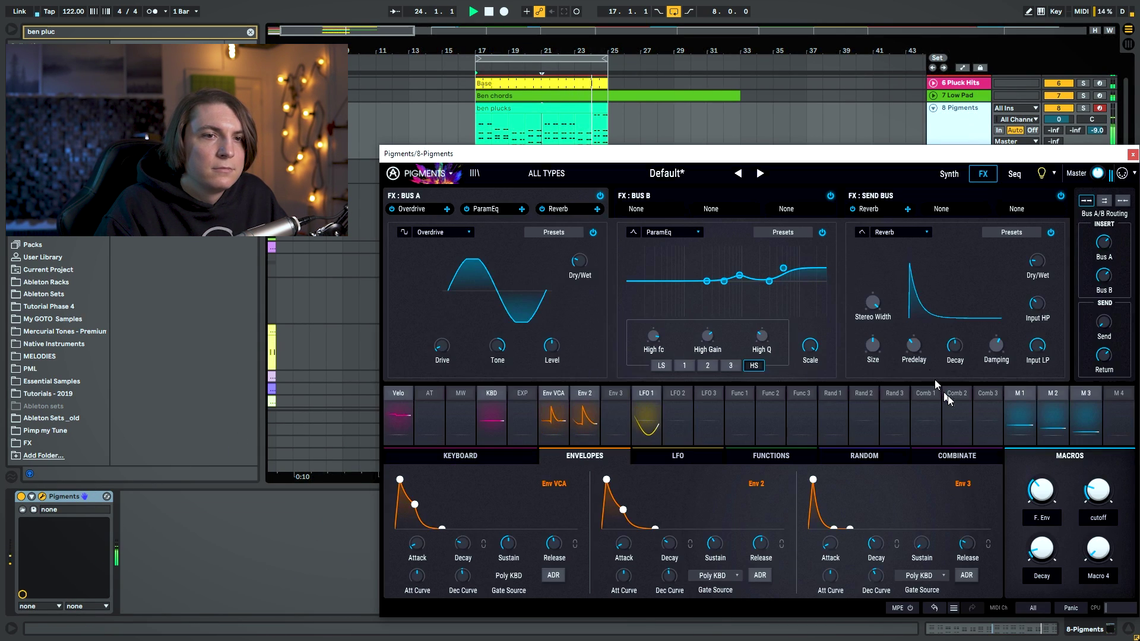
{"action": "left_click_drag", "start_coordinate": [1044, 489], "coordinate": [1044, 494]}
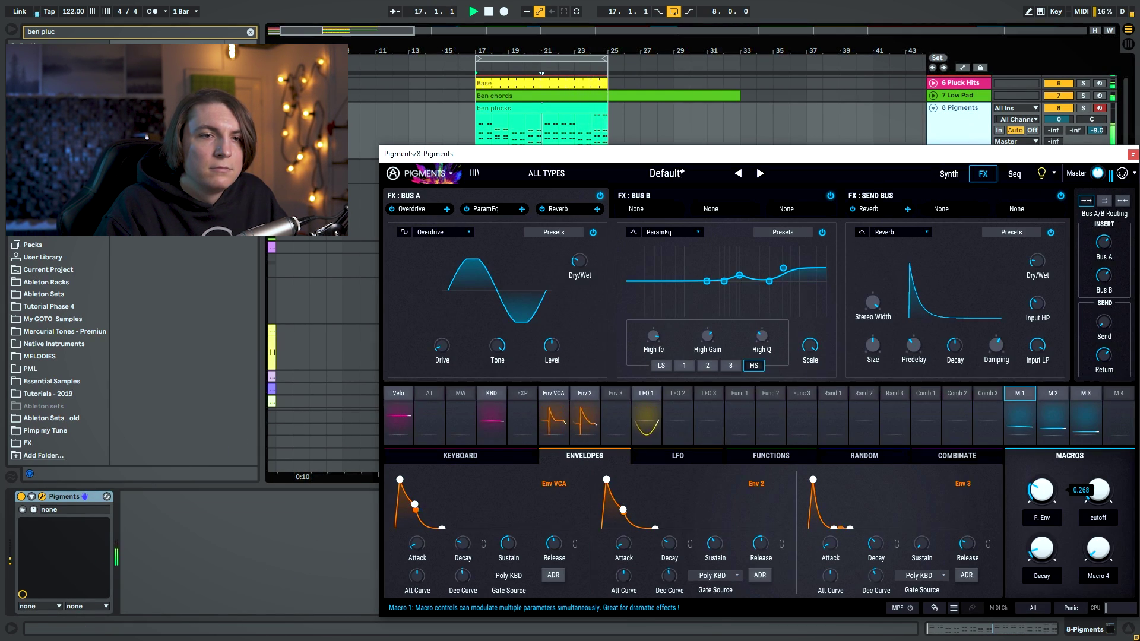
{"action": "left_click_drag", "start_coordinate": [1099, 490], "coordinate": [1098, 503]}
{"action": "left_click_drag", "start_coordinate": [1098, 549], "coordinate": [1098, 543]}
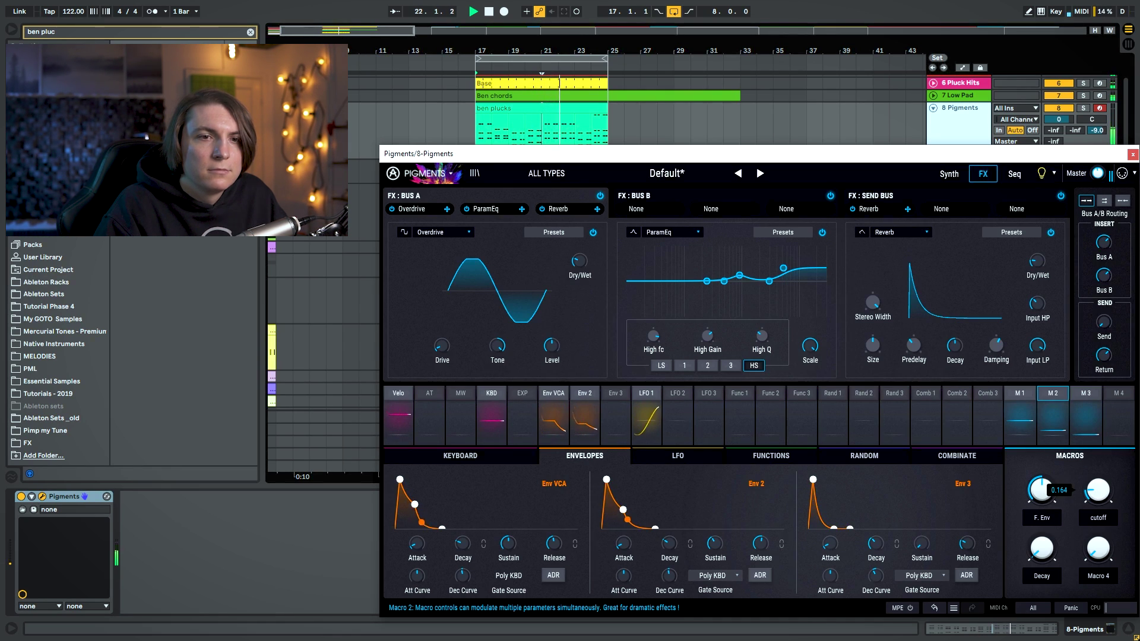
{"action": "left_click_drag", "start_coordinate": [1099, 489], "coordinate": [1098, 448]}
{"action": "mouse_move", "coordinate": [1043, 490]}
{"action": "left_mouse_down"}
{"action": "mouse_move", "coordinate": [1098, 494]}
{"action": "mouse_move", "coordinate": [1044, 499]}
{"action": "left_mouse_up"}
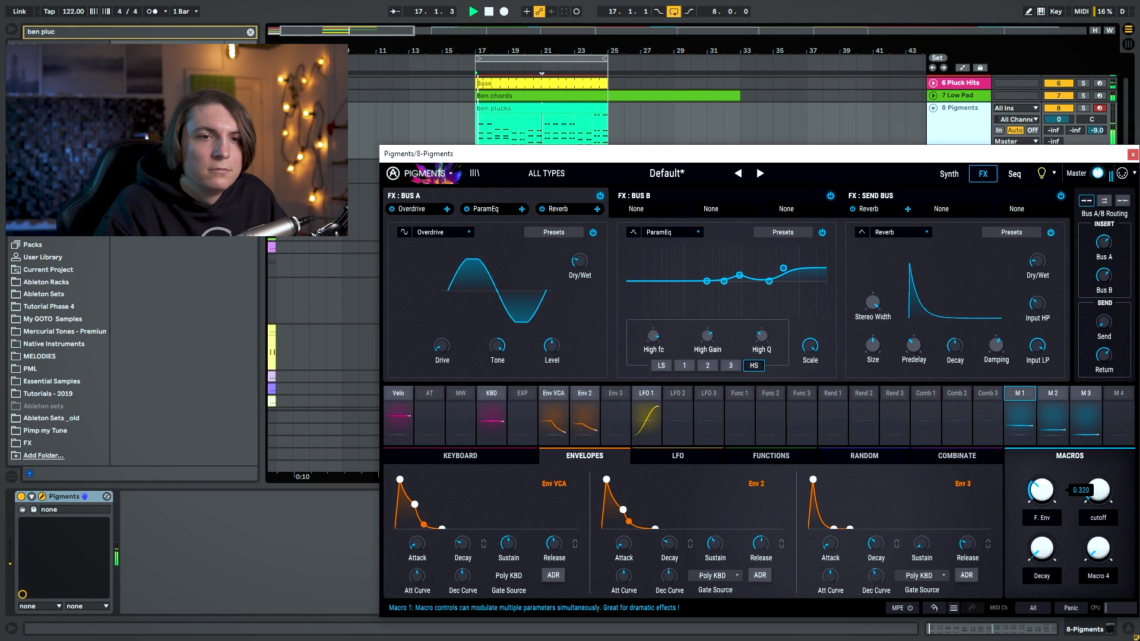
{"action": "key", "text": "space"}
{"action": "left_click", "coordinate": [1133, 154]}
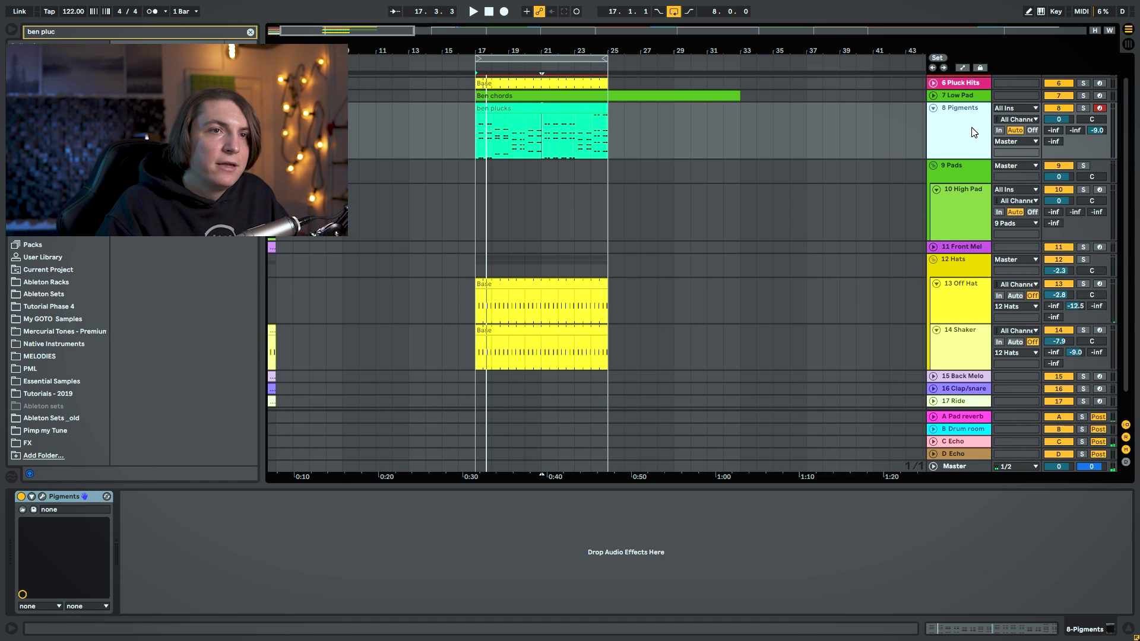
Find the Compressor in the browser and add it after the Echo on return track C.
{"action": "left_click", "coordinate": [964, 440]}
{"action": "key", "text": "ctrl+f"}
{"action": "type", "text": "compre"}
{"action": "left_click_drag", "start_coordinate": [148, 54], "coordinate": [454, 545]}
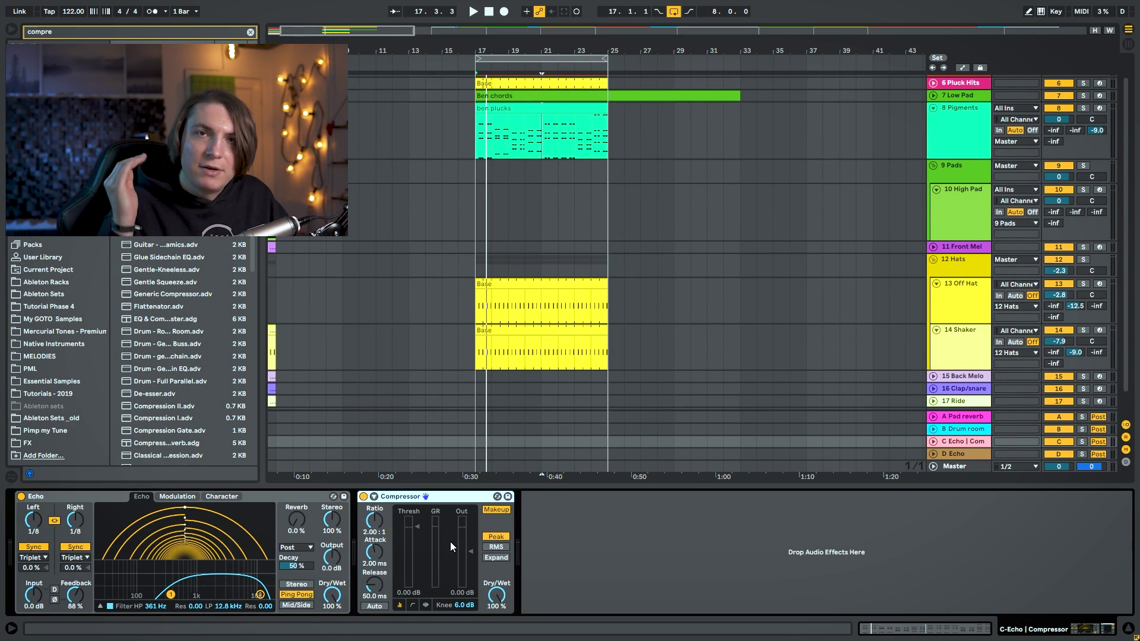
Set the Compressor's ratio to inf : 1 on return C and enable its sidechain with 8-Pigments as the source.
{"action": "left_click_drag", "start_coordinate": [379, 524], "coordinate": [378, 511]}
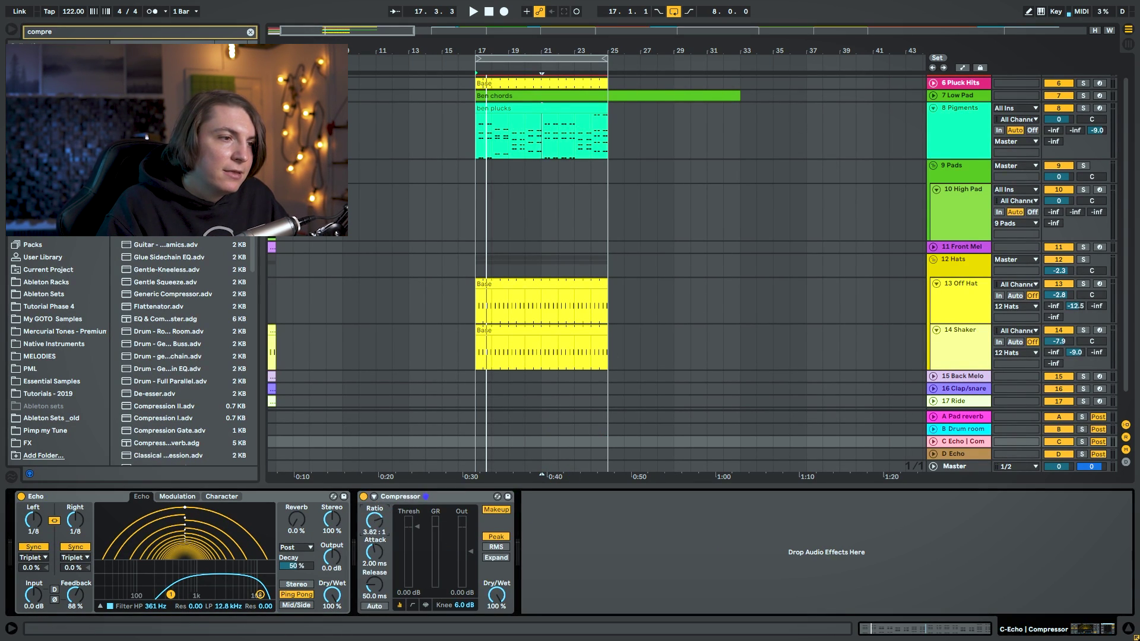
{"action": "left_click", "coordinate": [375, 497]}
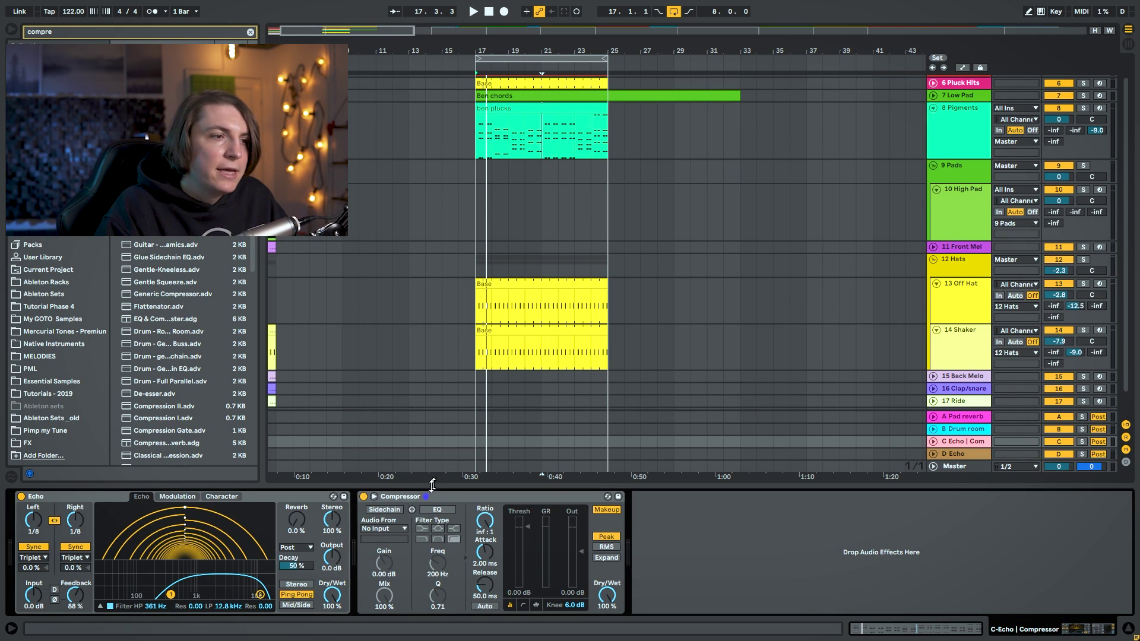
{"action": "left_click", "coordinate": [386, 510]}
{"action": "left_click", "coordinate": [386, 528]}
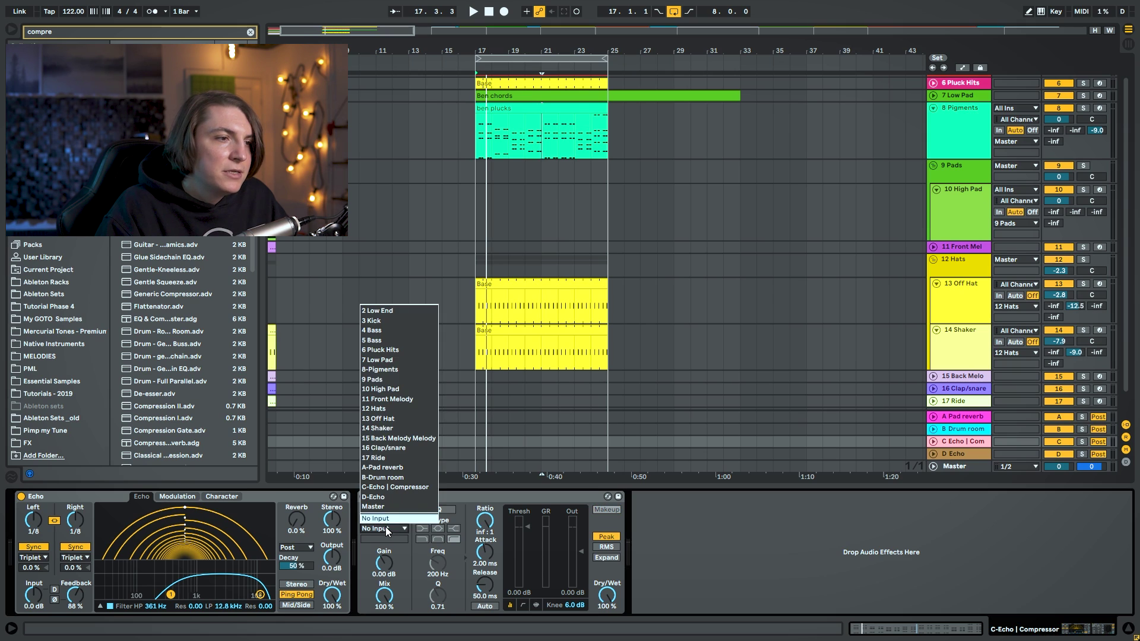
{"action": "left_click", "coordinate": [390, 370]}
Set the Compressor's attack to 0.80 ms, release to 7.52 ms and threshold to -15.7 dB while auditioning the plucks.
{"action": "left_click_drag", "start_coordinate": [528, 545], "coordinate": [527, 559]}
{"action": "key", "text": "space"}
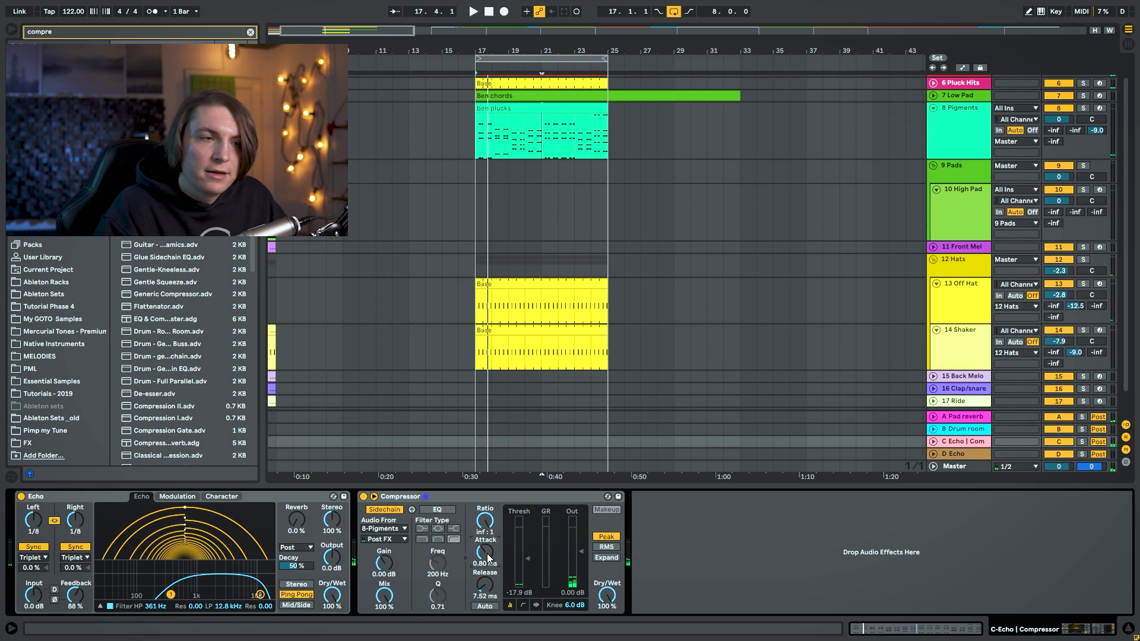
{"action": "left_click_drag", "start_coordinate": [526, 559], "coordinate": [527, 558]}
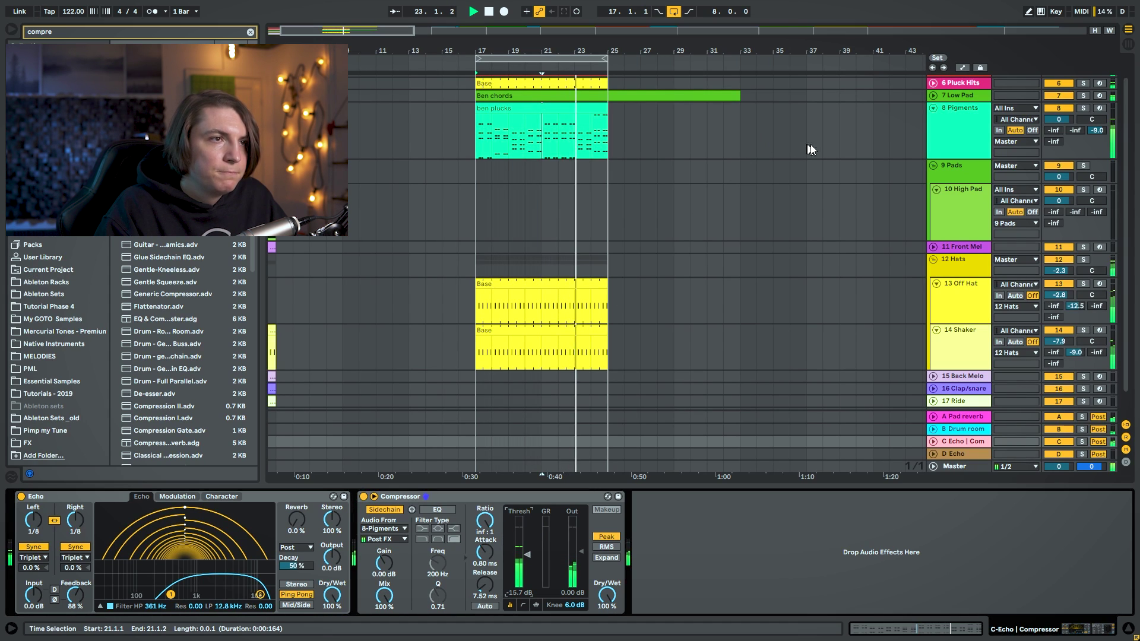
Fold the Pigments track and the Pads group in the arrangement.
{"action": "left_click", "coordinate": [932, 108]}
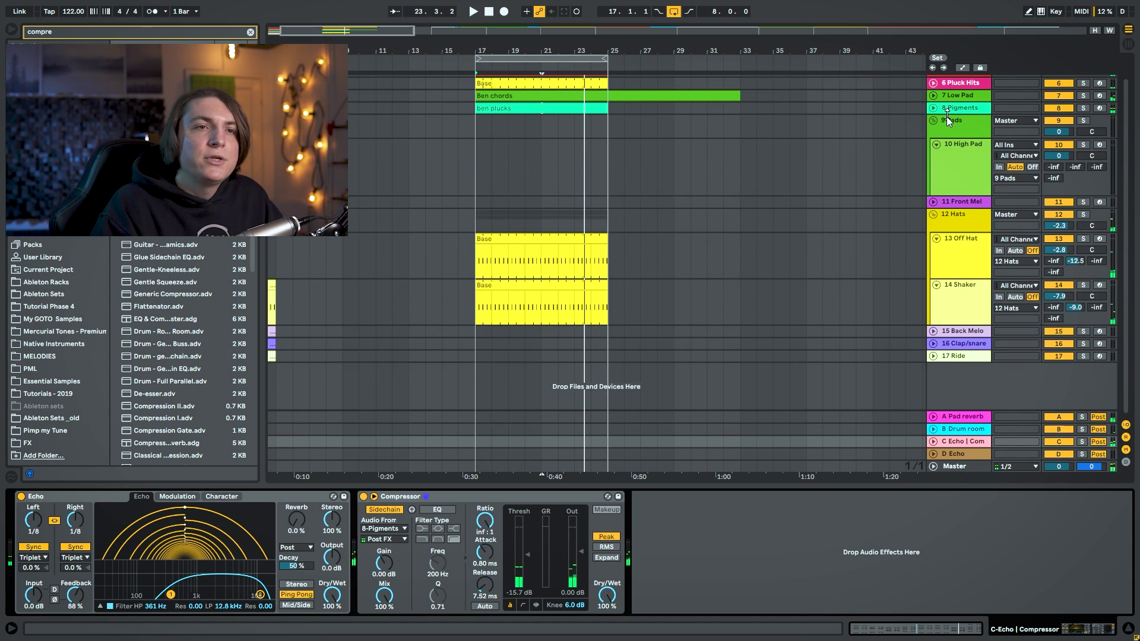
{"action": "left_click", "coordinate": [933, 120]}
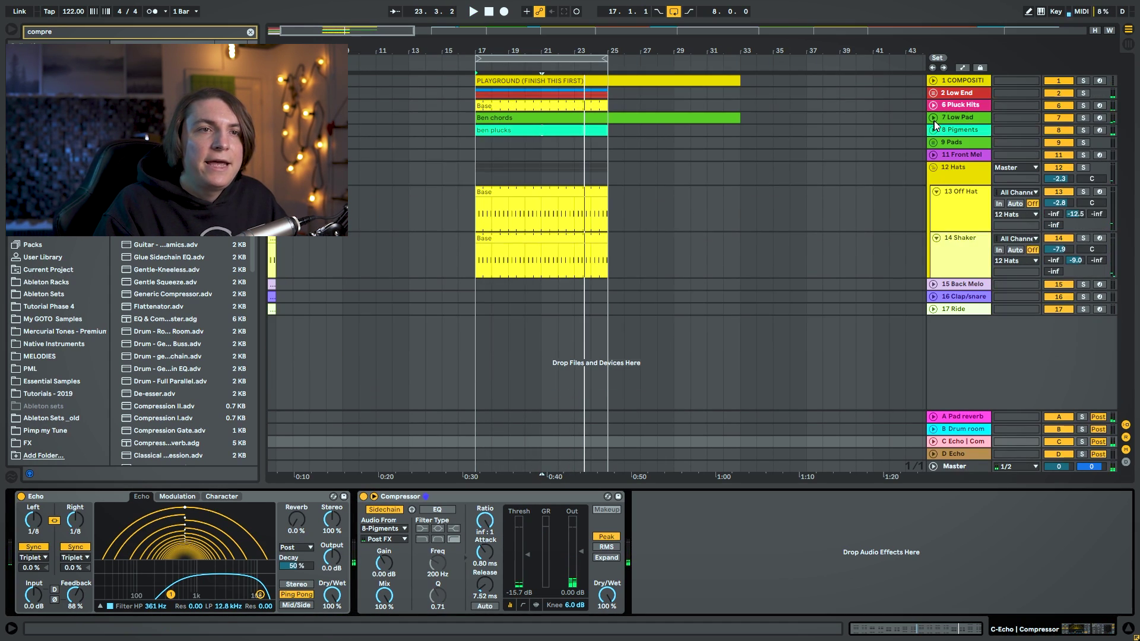
{"action": "left_click", "coordinate": [968, 139]}
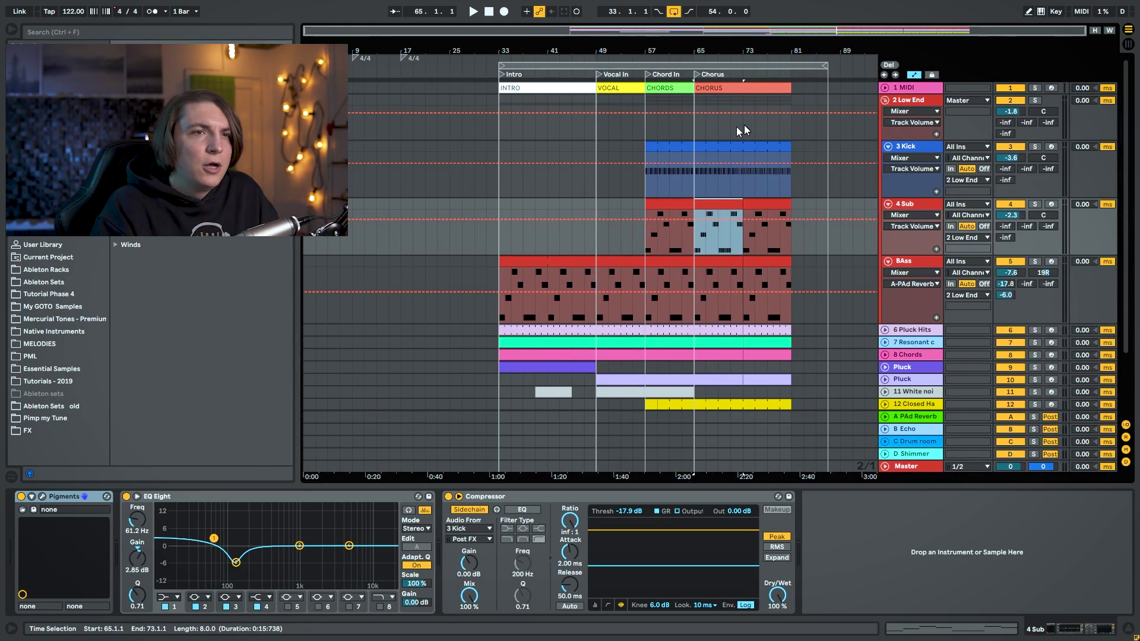
In the reference project, fold the Low End group and unfold the White noise track to show its automation.
{"action": "left_click", "coordinate": [886, 98]}
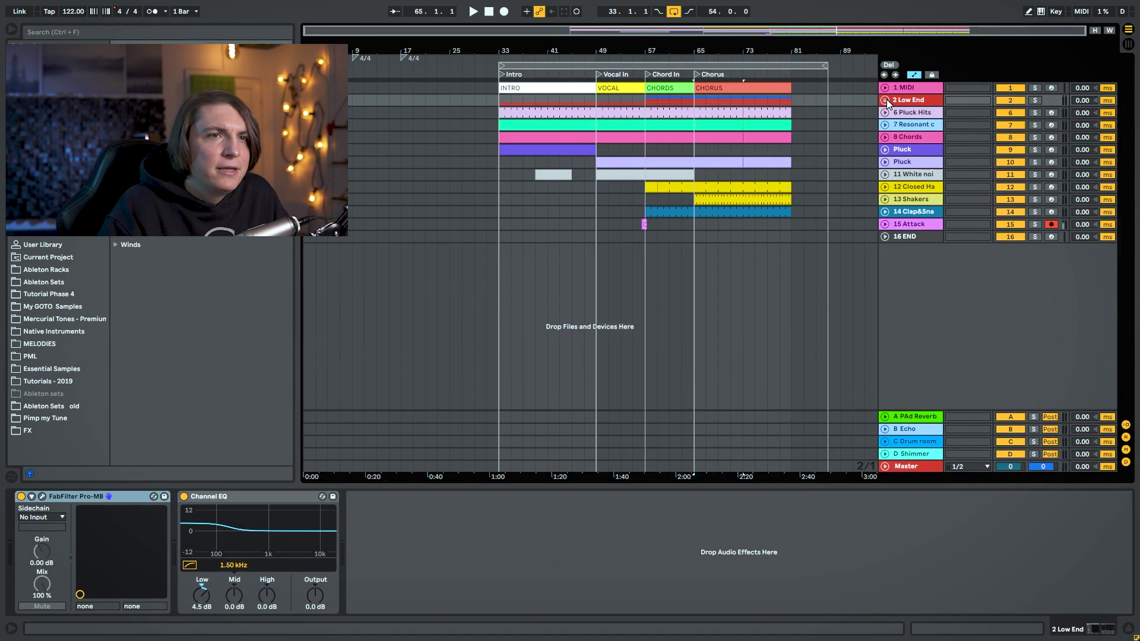
{"action": "left_click", "coordinate": [886, 99]}
{"action": "left_click", "coordinate": [886, 100]}
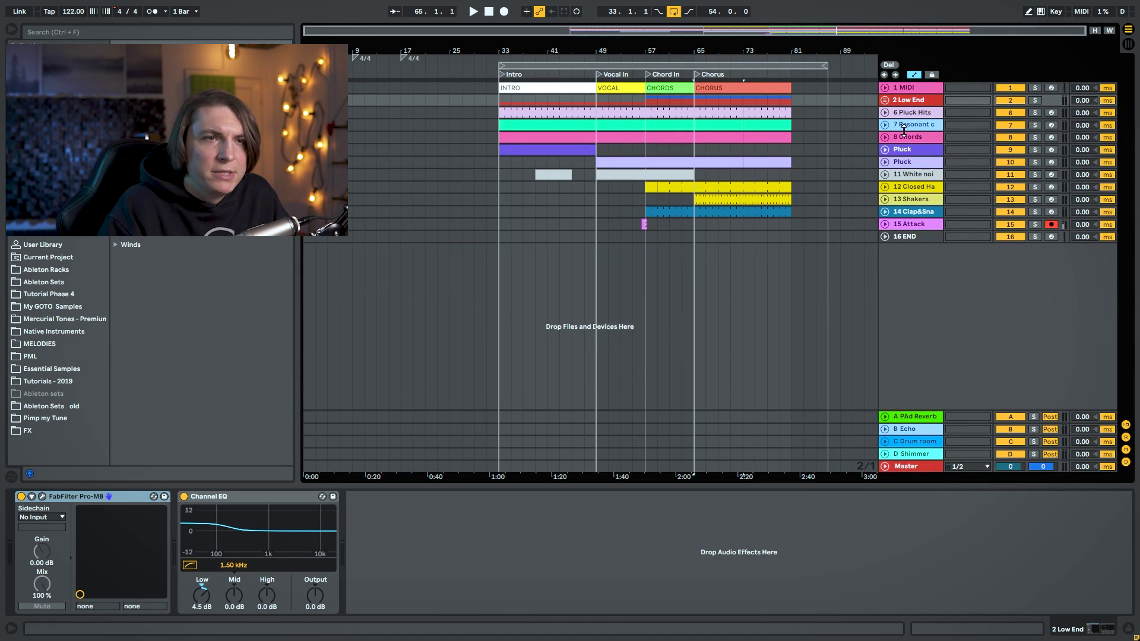
{"action": "left_click", "coordinate": [903, 170]}
{"action": "left_click", "coordinate": [885, 174]}
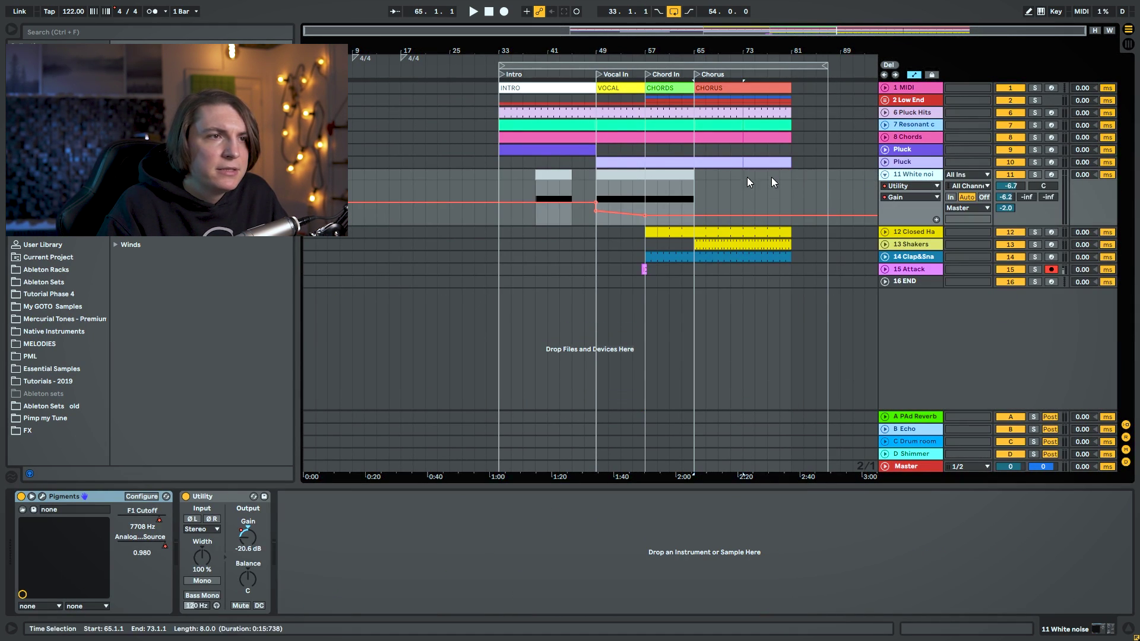
Solo the White noise track, play it from bar 39 and enlarge the intro section.
{"action": "left_click", "coordinate": [536, 186]}
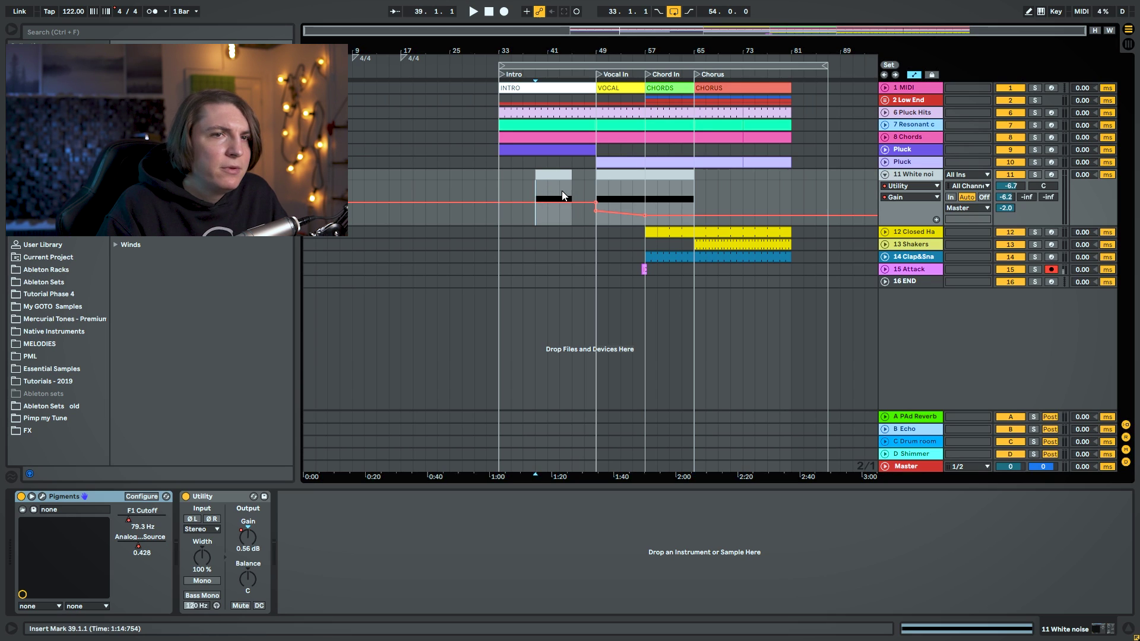
{"action": "left_click", "coordinate": [1036, 175]}
{"action": "key", "text": "space"}
{"action": "left_click_drag", "start_coordinate": [543, 41], "coordinate": [541, 101]}
Inspect the White noise track's Pigments automation for the Analog 1 noise parameter and the F1 Cutoff.
{"action": "left_click", "coordinate": [913, 188]}
{"action": "left_click", "coordinate": [910, 206]}
{"action": "left_click", "coordinate": [909, 198]}
{"action": "left_click", "coordinate": [912, 217]}
{"action": "left_click", "coordinate": [911, 199]}
{"action": "left_click", "coordinate": [911, 226]}
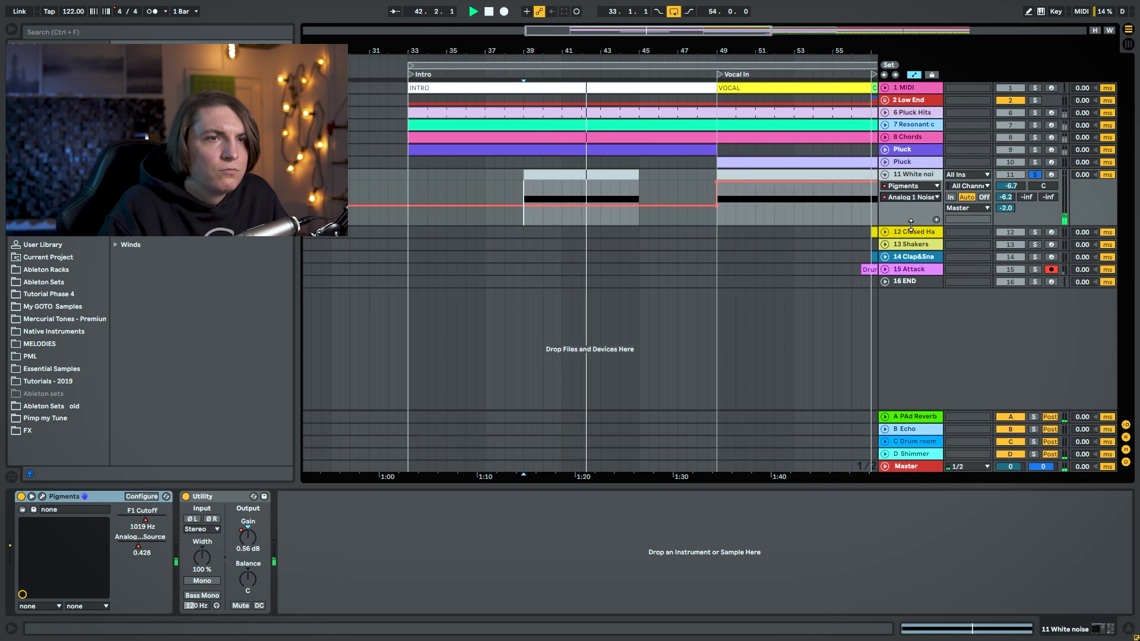
{"action": "left_click", "coordinate": [911, 198]}
{"action": "left_click", "coordinate": [913, 218]}
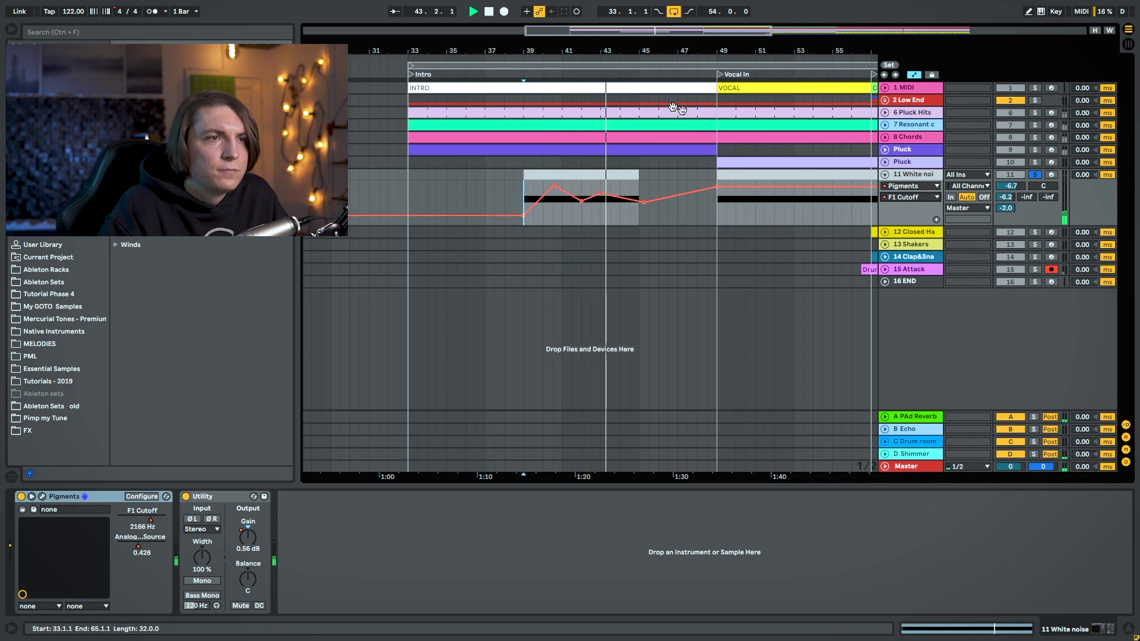
Return the insert mark to the start of the first White noise clip and unsolo the track.
{"action": "left_click_drag", "start_coordinate": [596, 50], "coordinate": [595, 34]}
{"action": "left_click", "coordinate": [536, 183]}
{"action": "left_click", "coordinate": [1038, 175]}
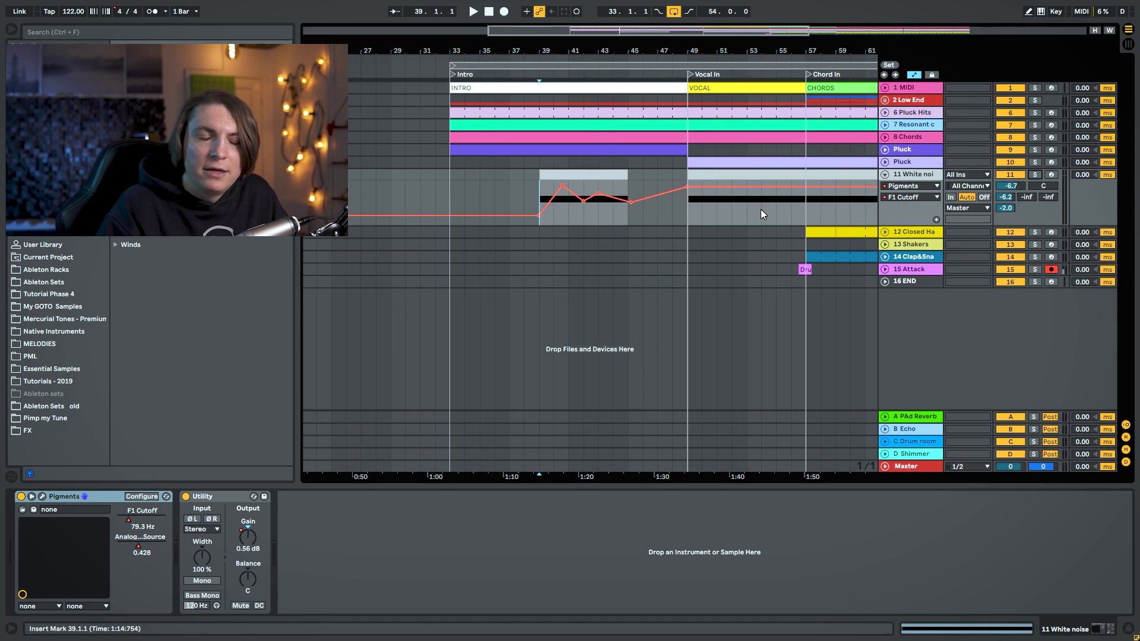
Play the White noise clip in context, inspect its Pigments patch, and fold the track after closing the plugin.
{"action": "key", "text": "space"}
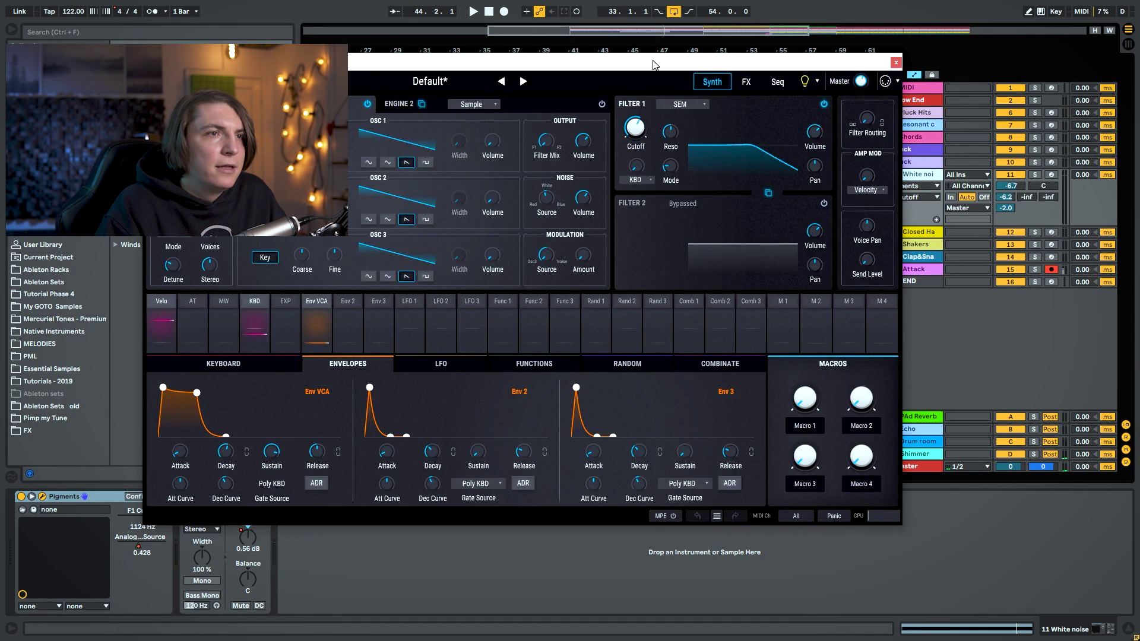
{"action": "left_click_drag", "start_coordinate": [653, 64], "coordinate": [889, 165]}
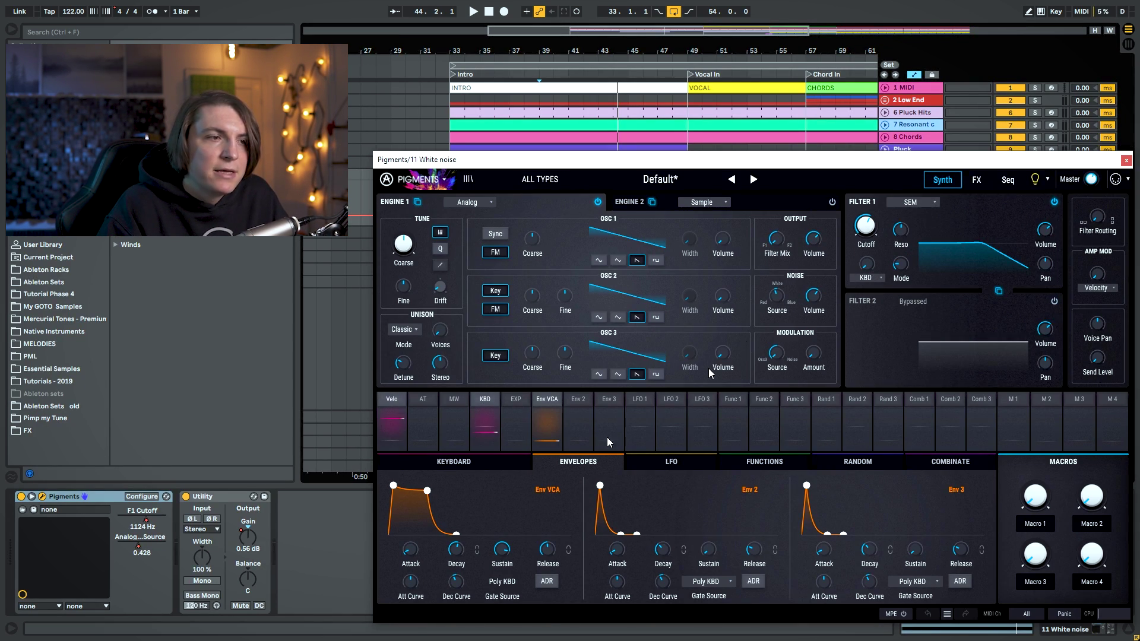
{"action": "left_click", "coordinate": [1126, 161]}
{"action": "left_click", "coordinate": [887, 175]}
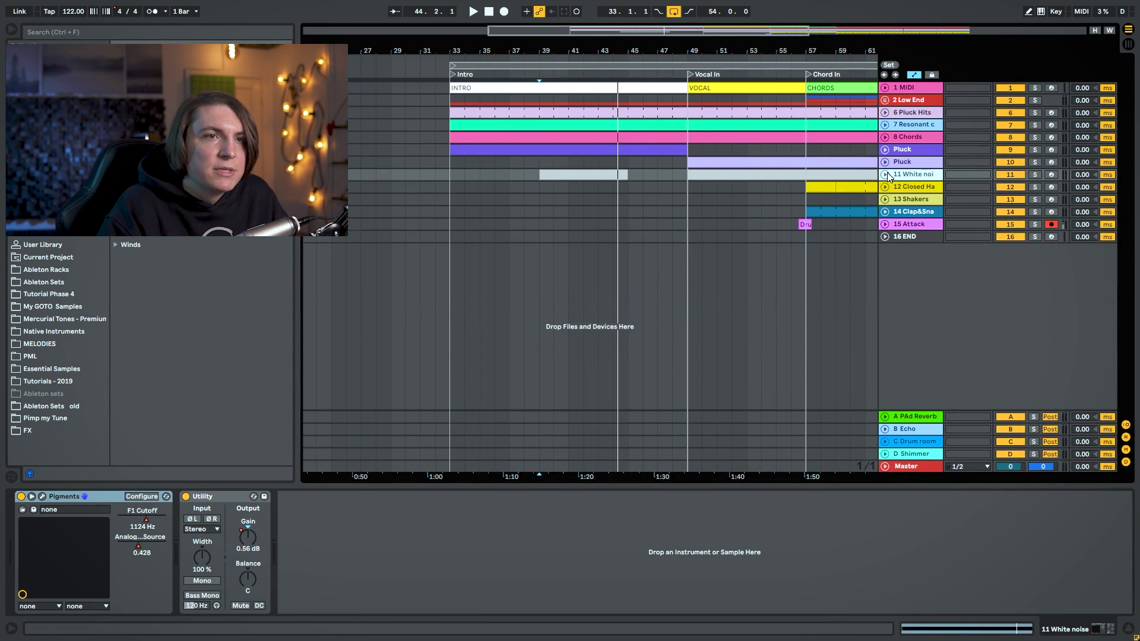
Unfold and solo the Resonant chords track and play it from bar 33.
{"action": "left_click", "coordinate": [903, 127]}
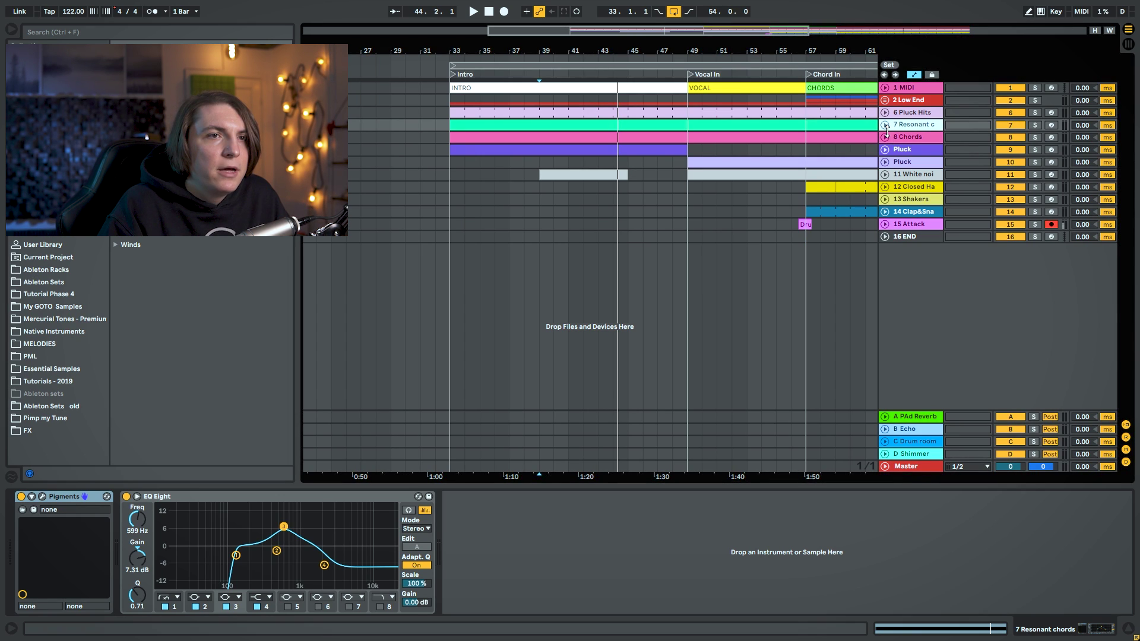
{"action": "left_click", "coordinate": [885, 125]}
{"action": "left_click", "coordinate": [447, 156]}
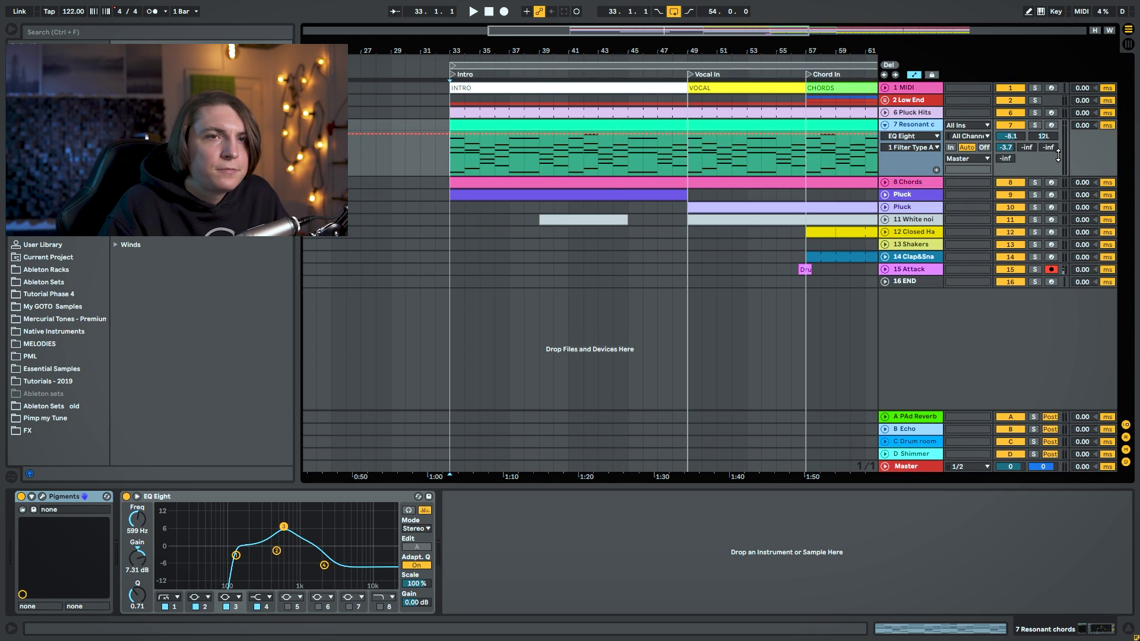
{"action": "left_click", "coordinate": [1036, 128]}
{"action": "key", "text": "space"}
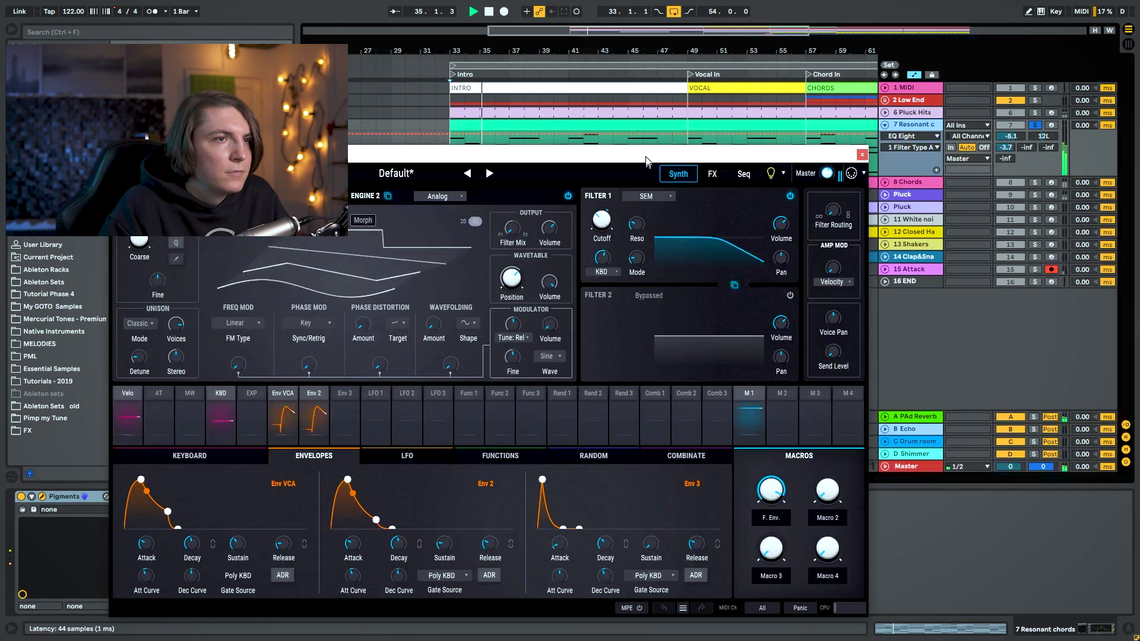
Inspect Engine 2 in the Resonant chords Pigments patch, checking its unison voices and detune settings.
{"action": "key", "text": "space"}
{"action": "left_click_drag", "start_coordinate": [643, 153], "coordinate": [916, 178]}
{"action": "left_click", "coordinate": [771, 217]}
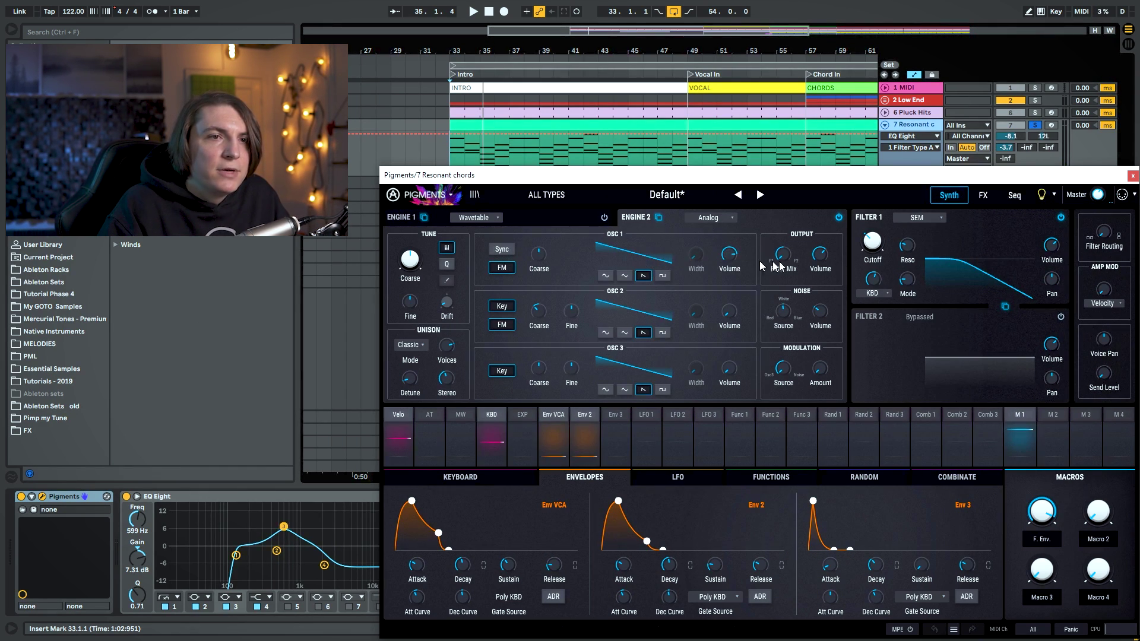
{"action": "mouse_move", "coordinate": [457, 350]}
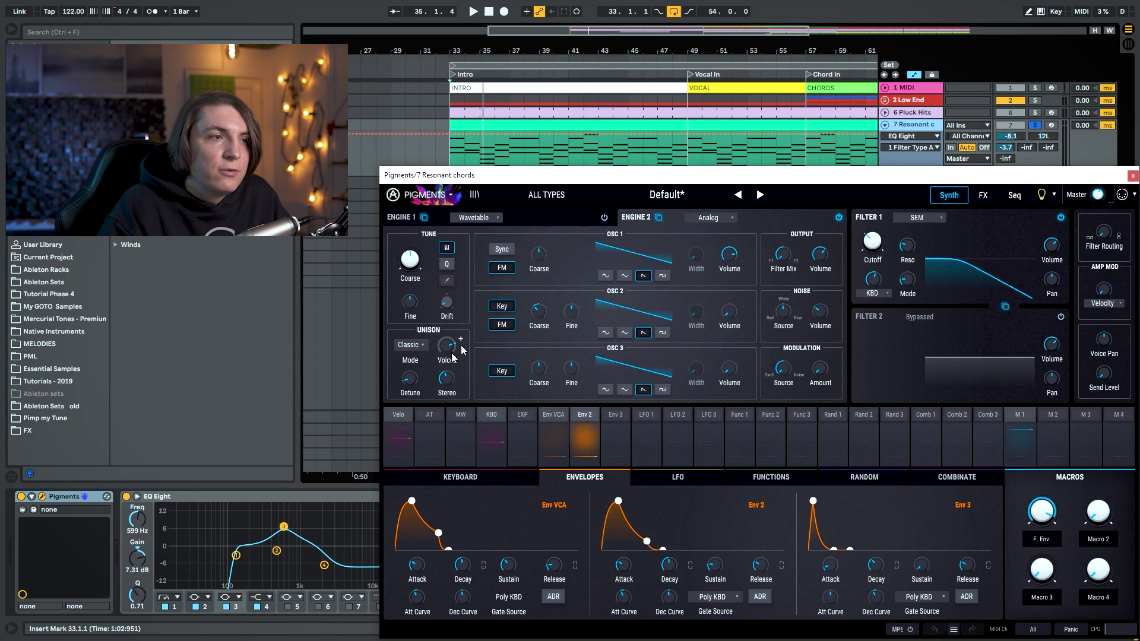
{"action": "key", "text": "space"}
{"action": "key", "text": "space"}
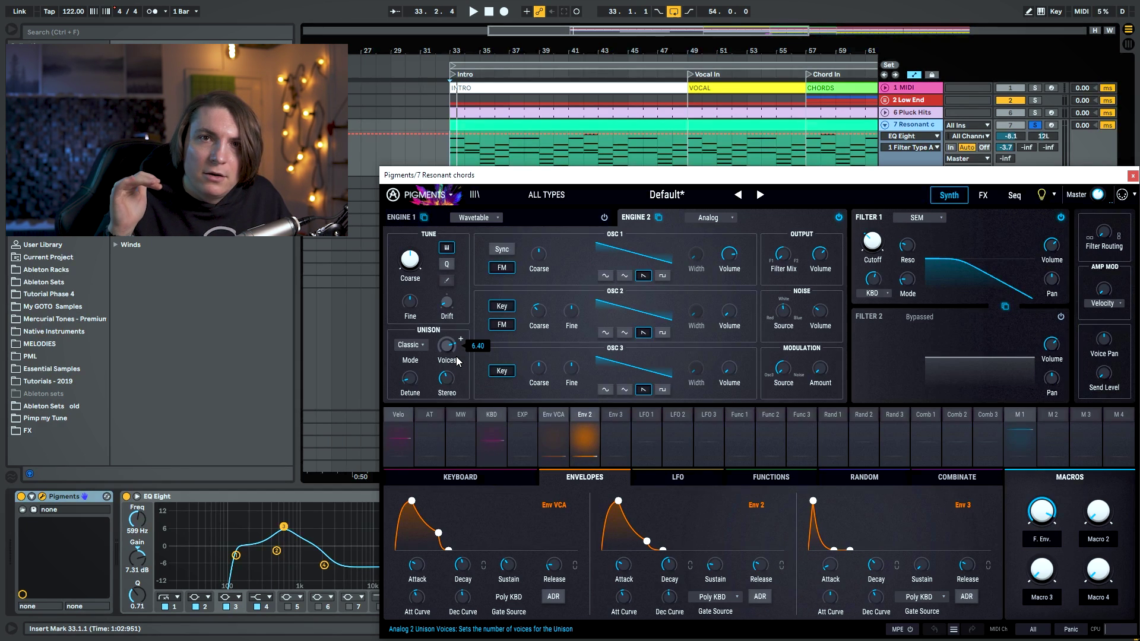
{"action": "key", "text": "space"}
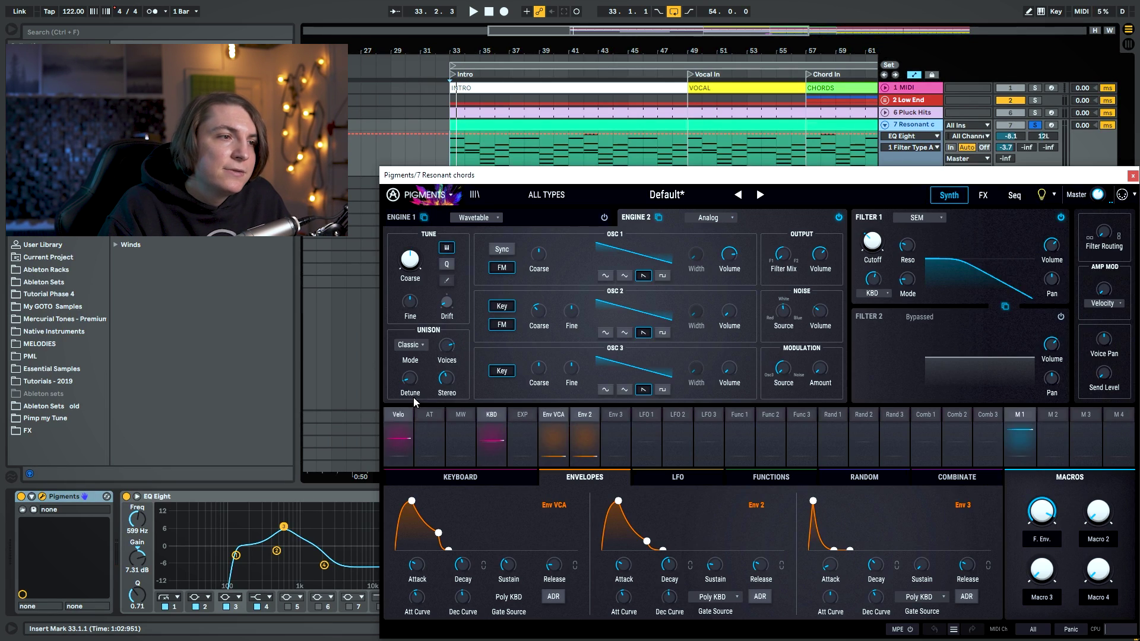
Examine the Env 2 modulation routings in Pigments while the chords play and close the routing list.
{"action": "mouse_move", "coordinate": [585, 416]}
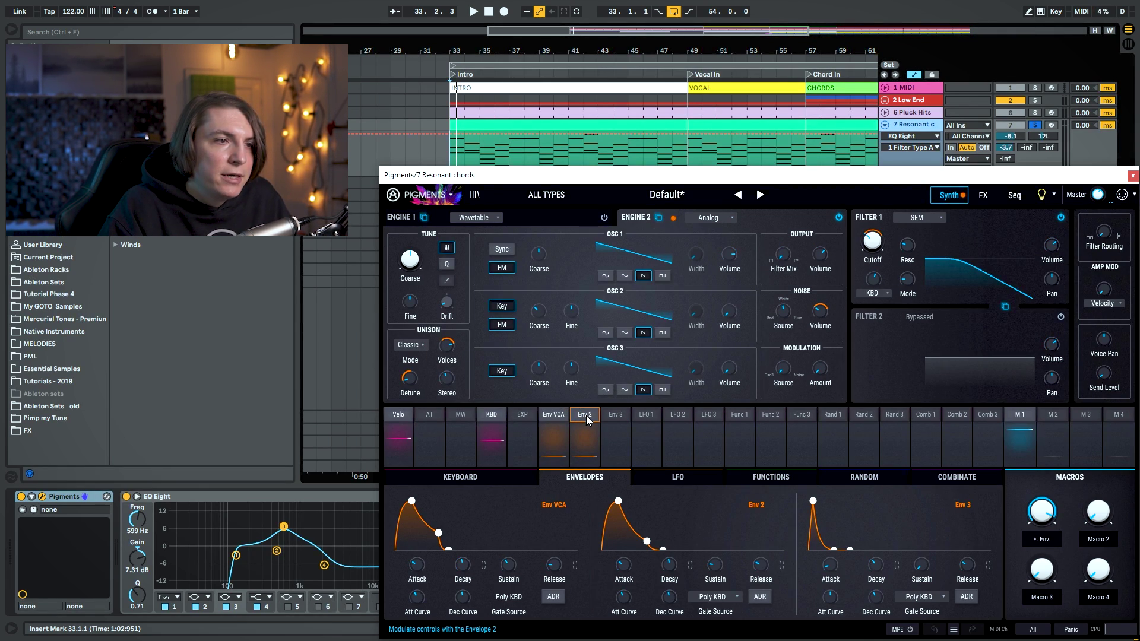
{"action": "left_click", "coordinate": [586, 416]}
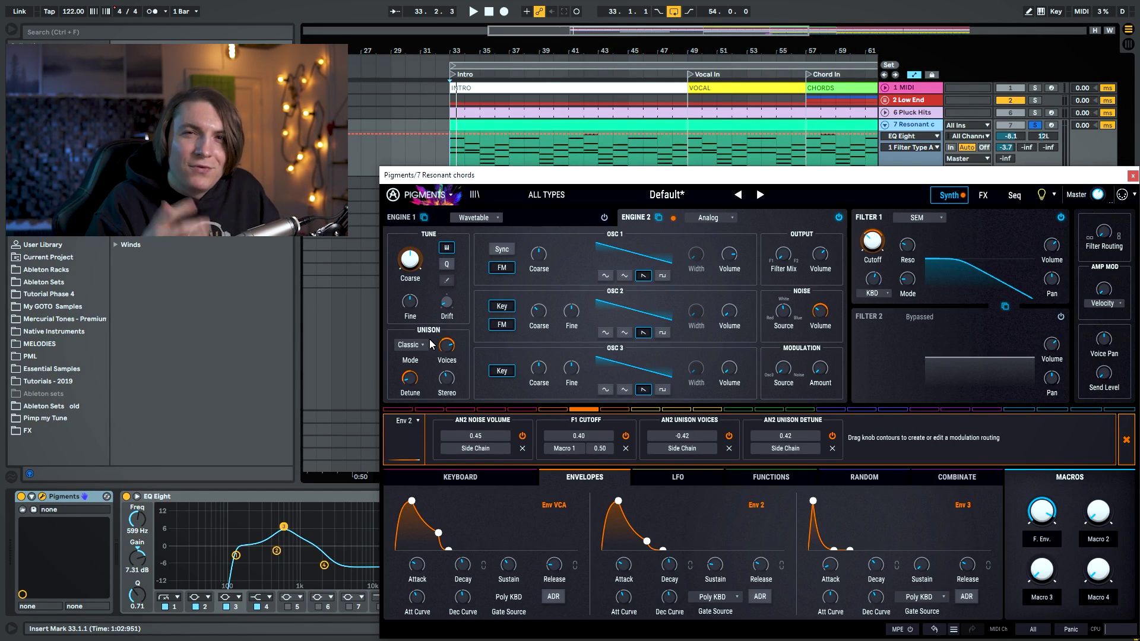
{"action": "key", "text": "space"}
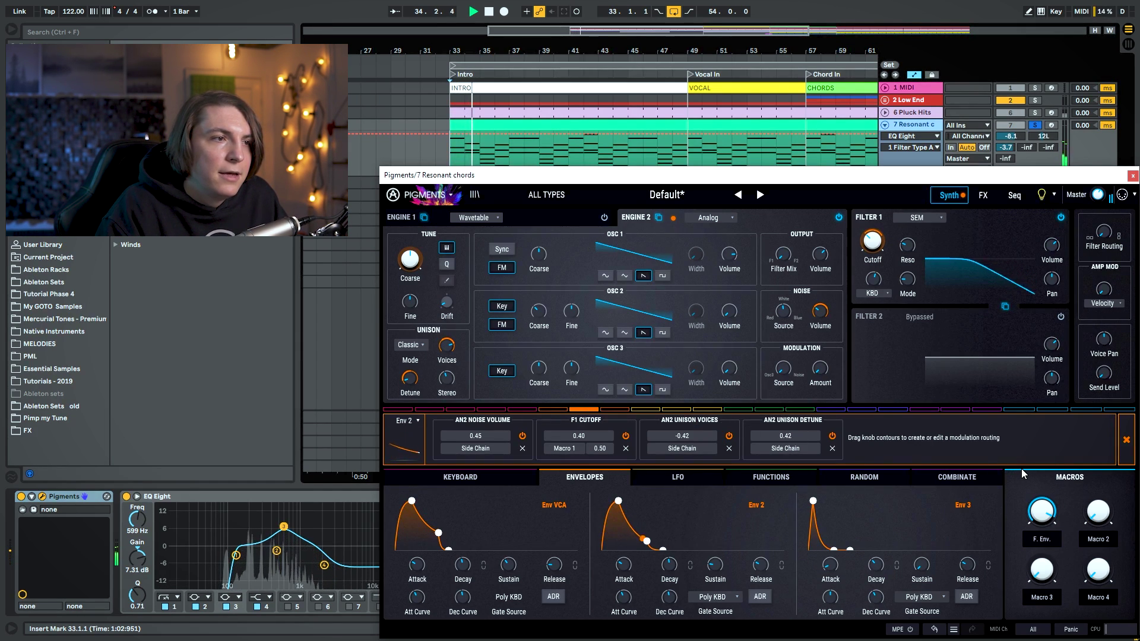
{"action": "key", "text": "space"}
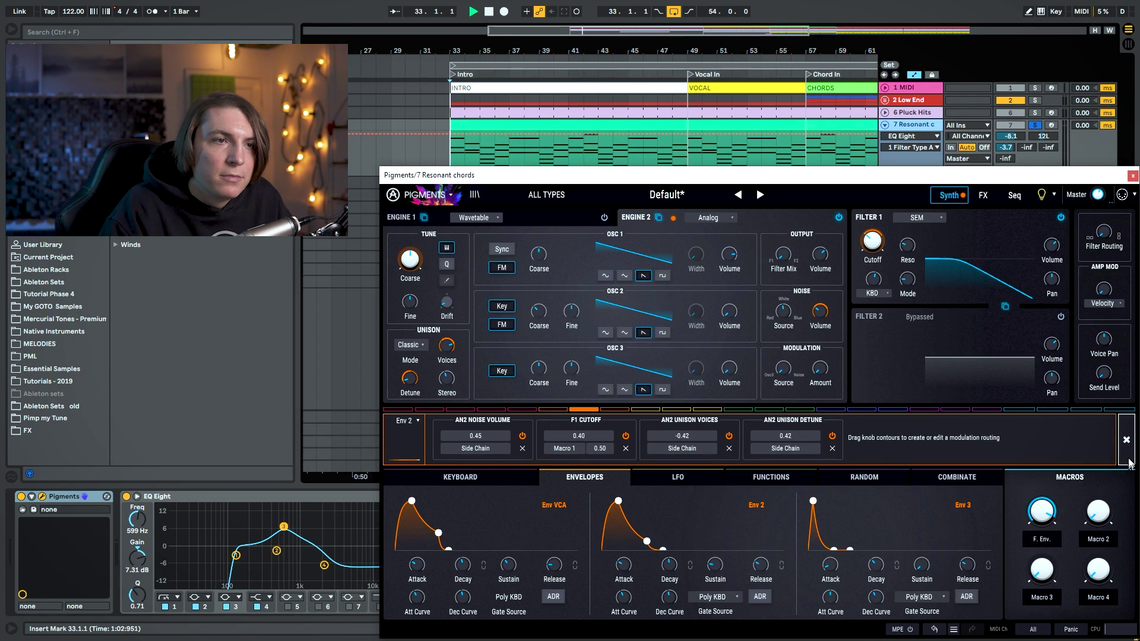
{"action": "left_click", "coordinate": [1127, 440]}
{"action": "key", "text": "space"}
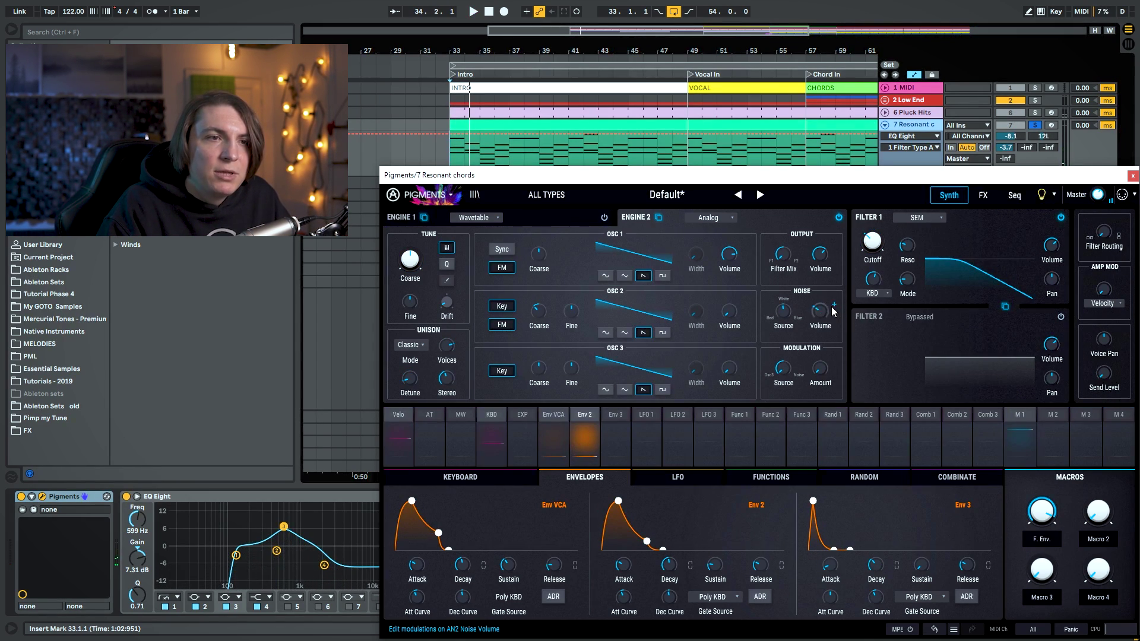
Check the modulation on the Engine 2 noise volume and Filter 1 cutoff, and listen to the chords again.
{"action": "mouse_move", "coordinate": [829, 312]}
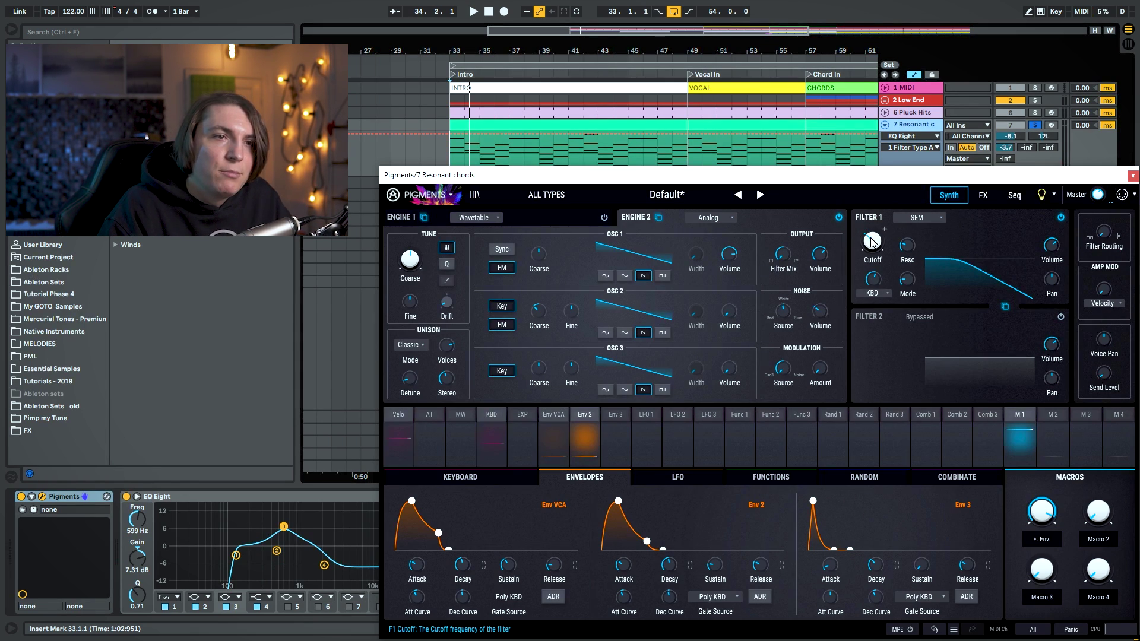
{"action": "key", "text": "space"}
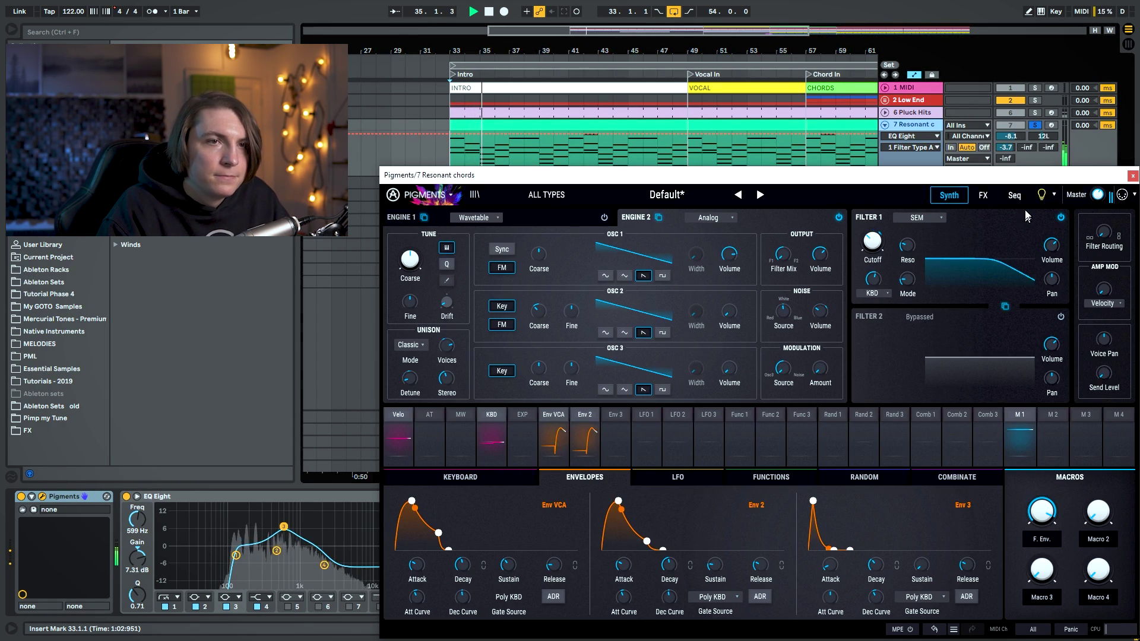
{"action": "key", "text": "space"}
Review the Pigments effects on Bus A and Bus B during playback, close the plugin, and replay the soloed chords.
{"action": "left_click", "coordinate": [982, 195]}
{"action": "key", "text": "space"}
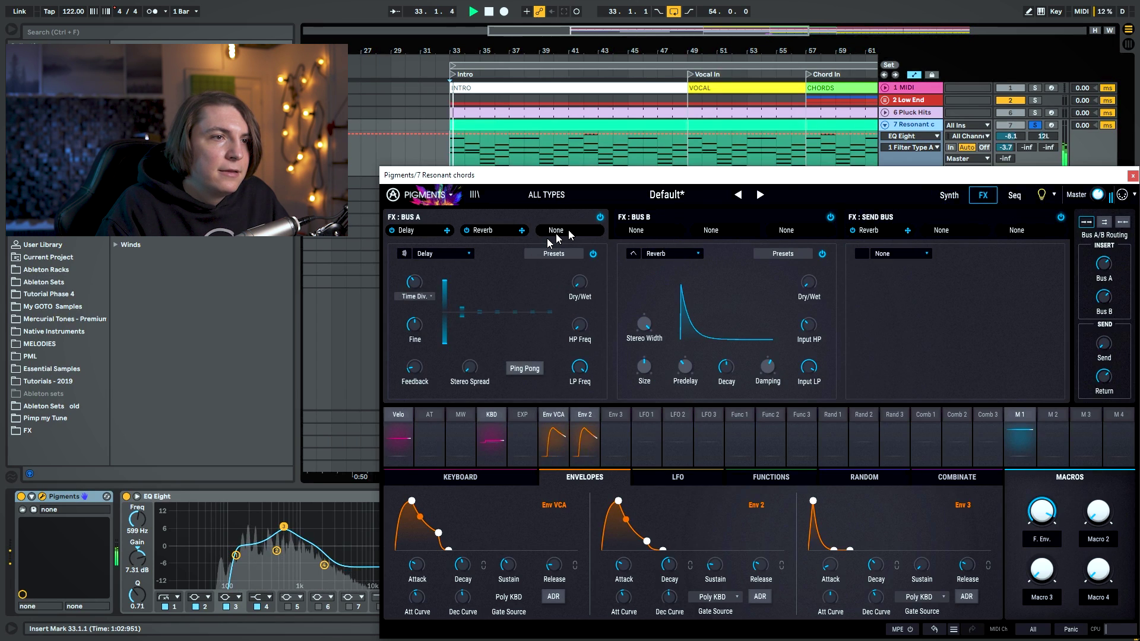
{"action": "left_click", "coordinate": [709, 224]}
{"action": "key", "text": "space"}
{"action": "left_click", "coordinate": [1133, 175]}
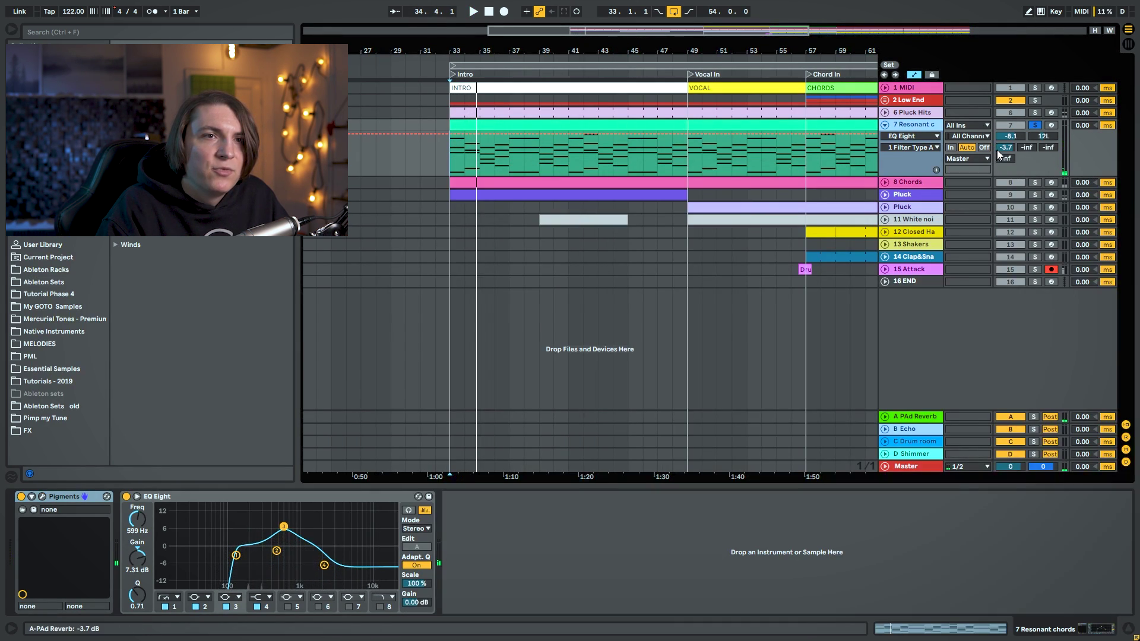
{"action": "key", "text": "space"}
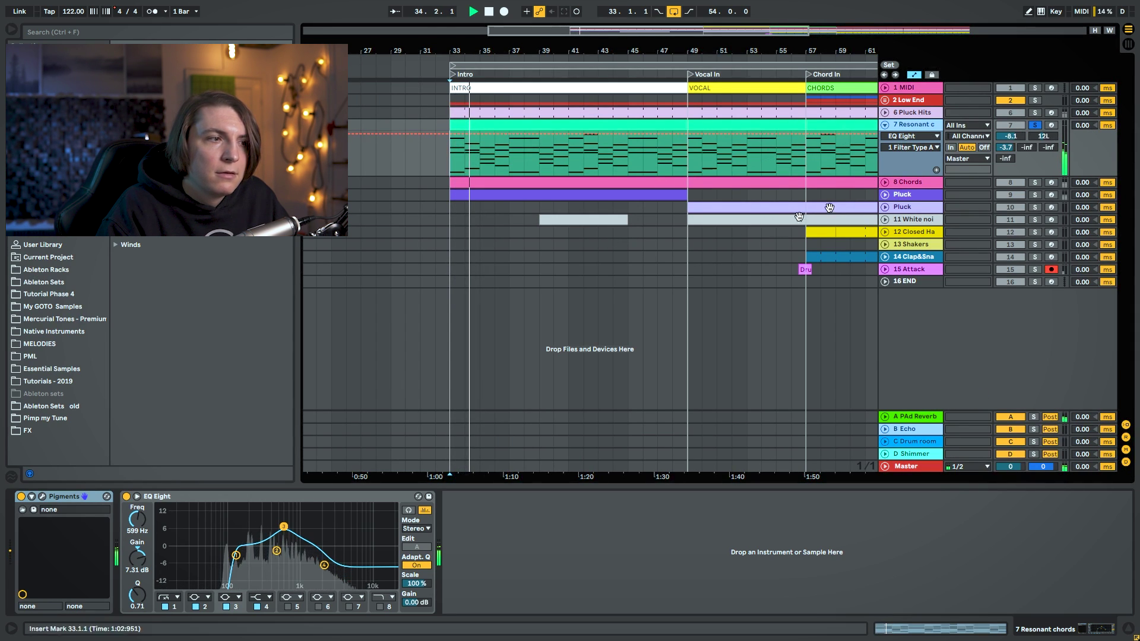
Stop playback and unfold the Pluck Hits, Chords and first Pluck tracks to examine their clips.
{"action": "key", "text": "space"}
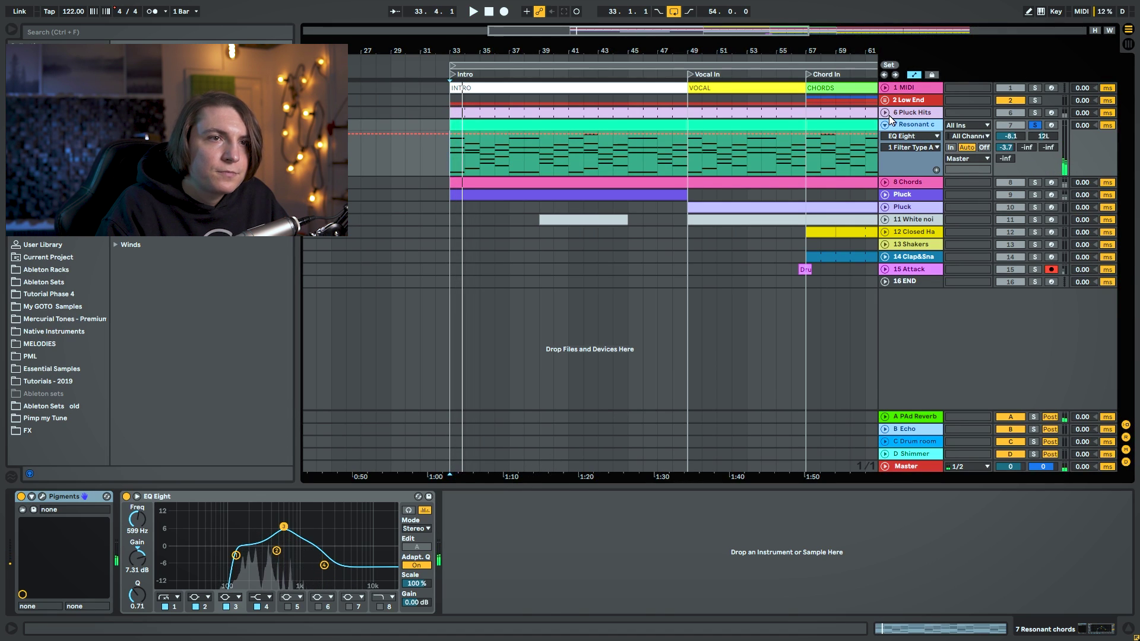
{"action": "left_click", "coordinate": [891, 116]}
{"action": "left_click", "coordinate": [887, 113]}
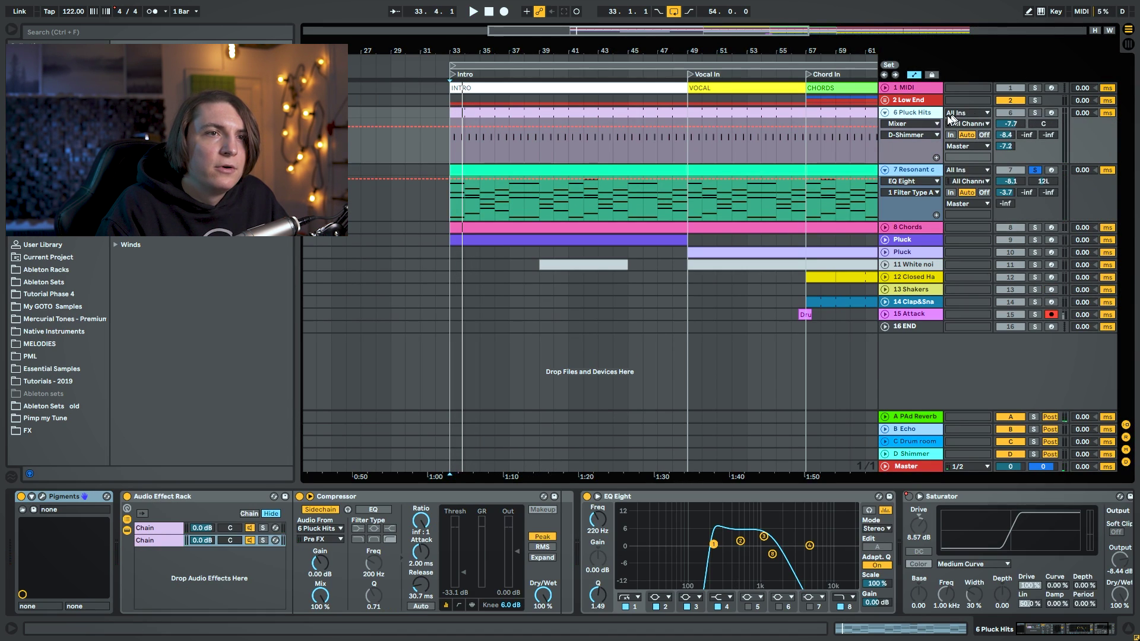
{"action": "left_click", "coordinate": [909, 227]}
{"action": "left_click", "coordinate": [885, 228]}
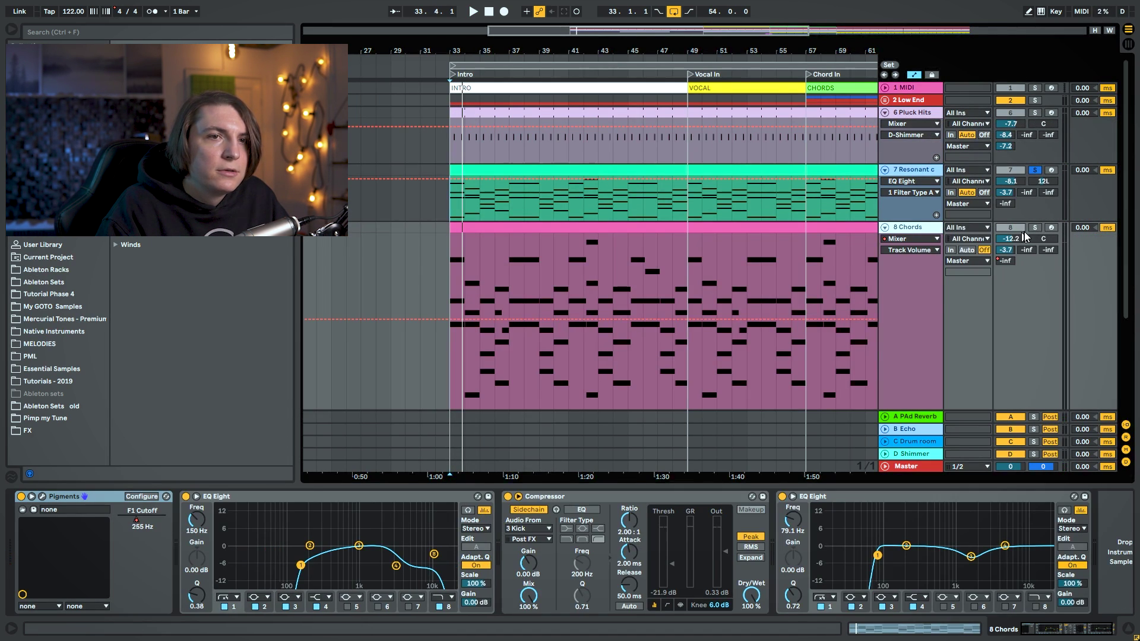
{"action": "scroll", "coordinate": [1034, 230], "scroll_direction": "down", "scroll_amount": 5}
{"action": "left_click", "coordinate": [886, 300]}
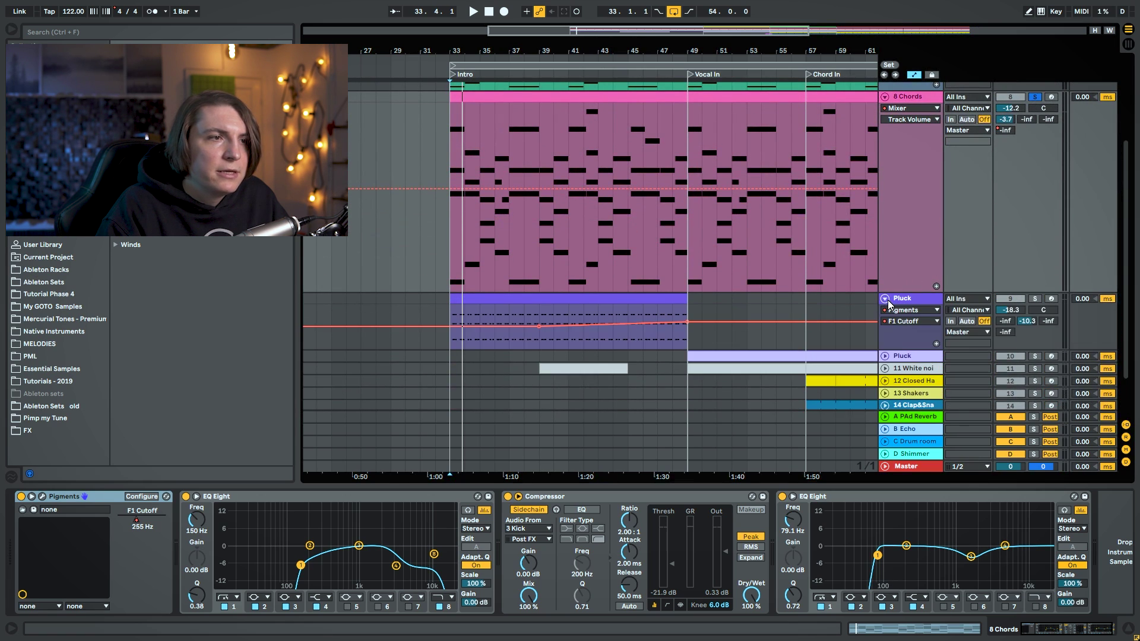
Listen to the first Pluck track soloed from the intro, review its devices, and turn its solo off.
{"action": "scroll", "coordinate": [908, 285], "scroll_direction": "down", "scroll_amount": 2}
{"action": "double_click", "coordinate": [558, 257]}
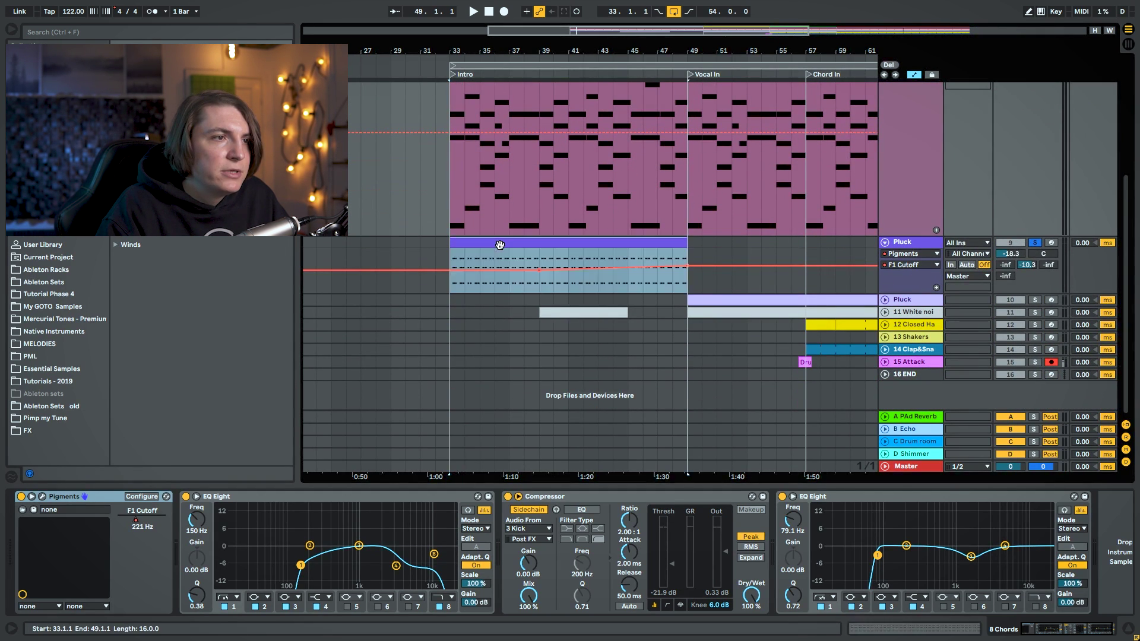
{"action": "key", "text": "space"}
{"action": "left_click_drag", "start_coordinate": [169, 396], "coordinate": [196, 355]}
{"action": "key", "text": "shift+Tab"}
{"action": "scroll", "coordinate": [1023, 283], "scroll_direction": "up", "scroll_amount": 2}
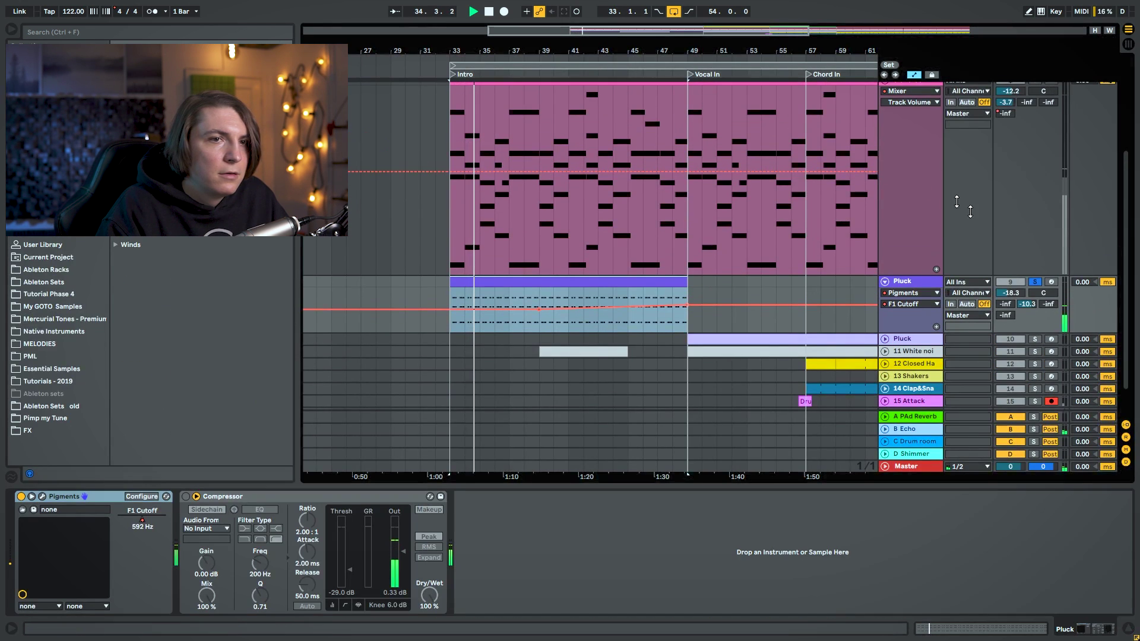
{"action": "left_click", "coordinate": [1035, 282]}
Play all layers together from the start of the intro and fold every track.
{"action": "scroll", "coordinate": [469, 184], "scroll_direction": "up", "scroll_amount": 4}
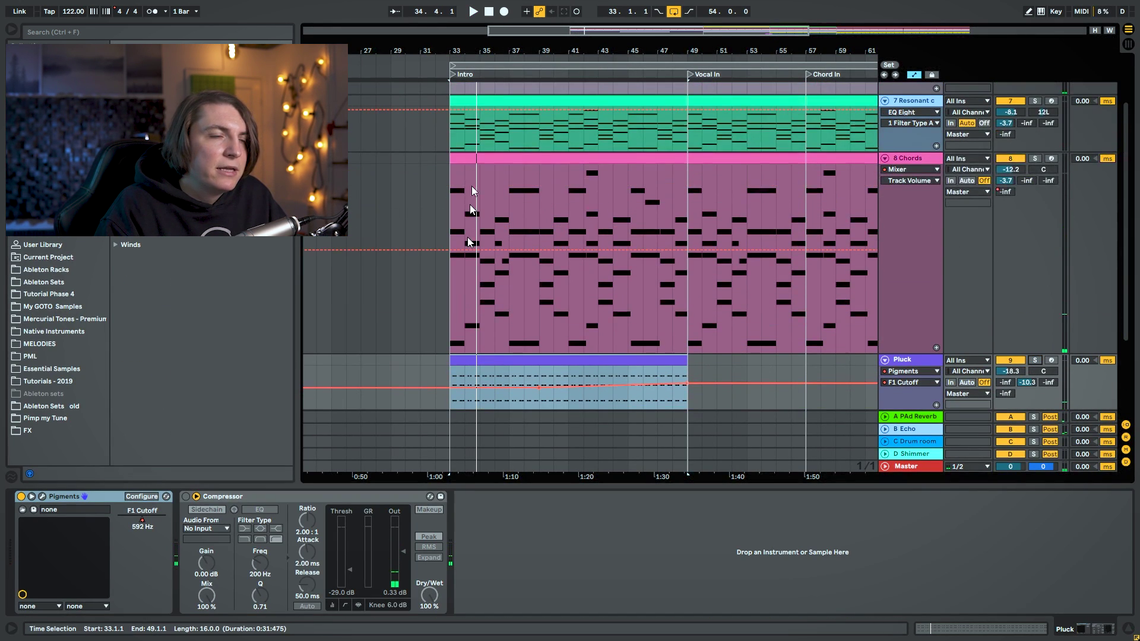
{"action": "left_click", "coordinate": [452, 313]}
{"action": "key", "text": "space"}
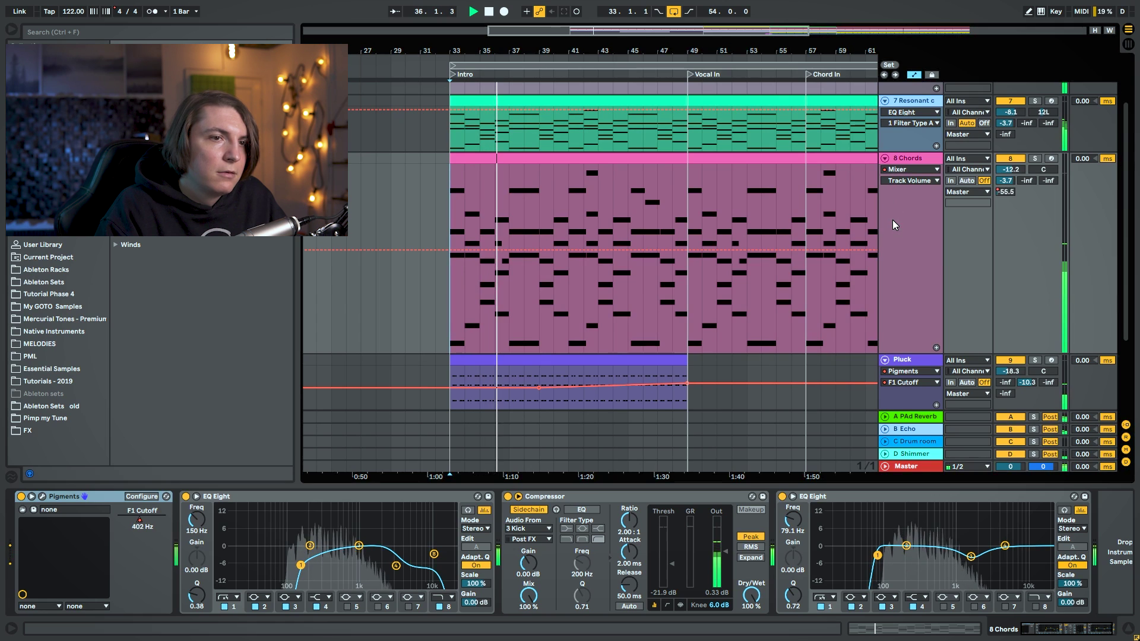
{"action": "left_click", "coordinate": [885, 359], "text": "alt"}
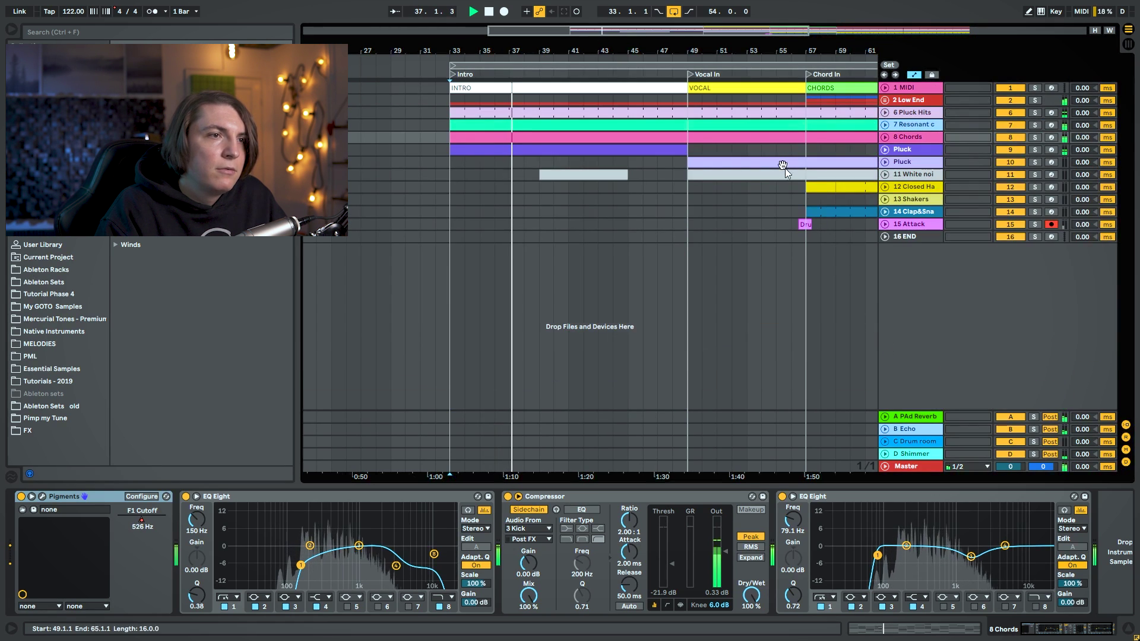
{"action": "key", "text": "space"}
Examine the Clap&Snare track's Drum Rack sample, audition the track soloed from the Chorus, and fold it.
{"action": "left_click_drag", "start_coordinate": [604, 48], "coordinate": [604, 13]}
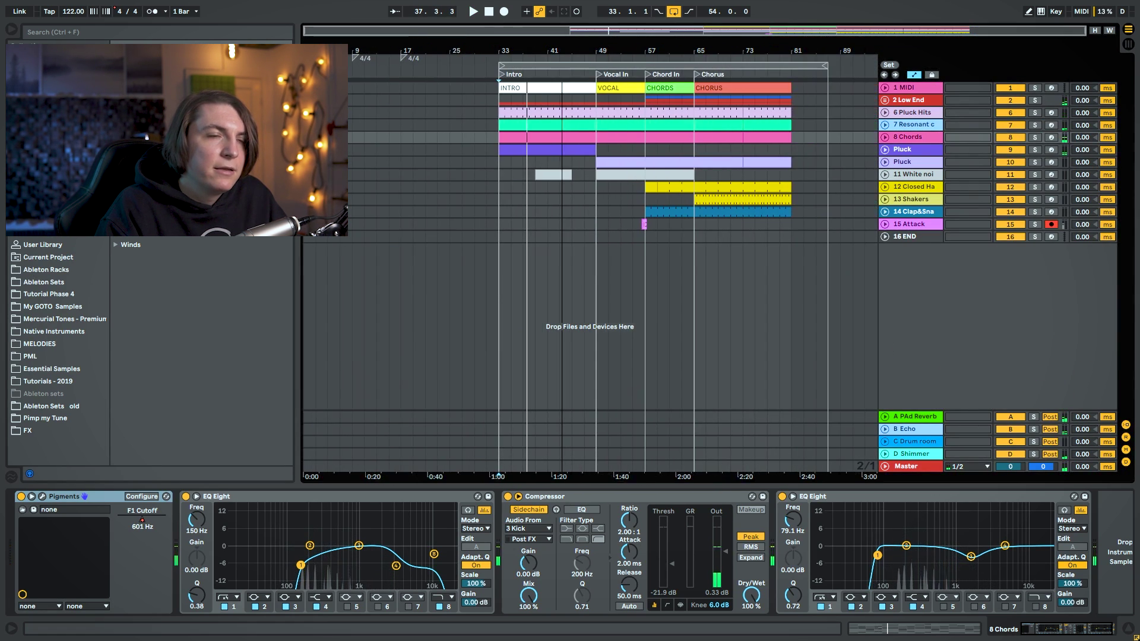
{"action": "left_click", "coordinate": [886, 212]}
{"action": "left_click_drag", "start_coordinate": [685, 42], "coordinate": [635, 253]}
{"action": "left_click", "coordinate": [635, 254]}
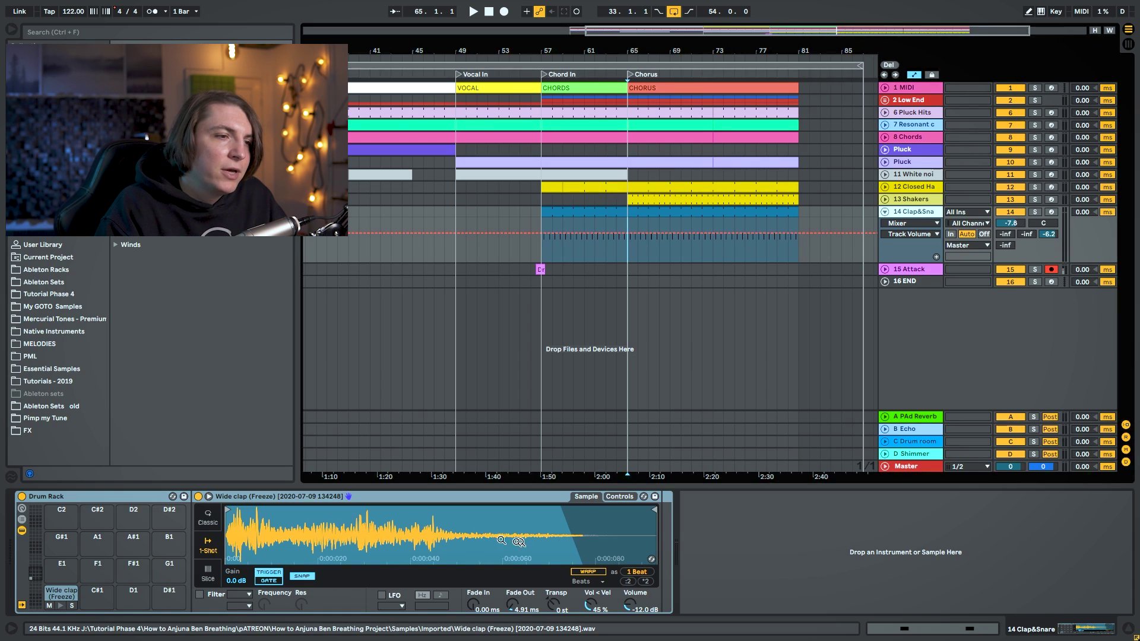
{"action": "key", "text": "space"}
{"action": "left_click", "coordinate": [1035, 212]}
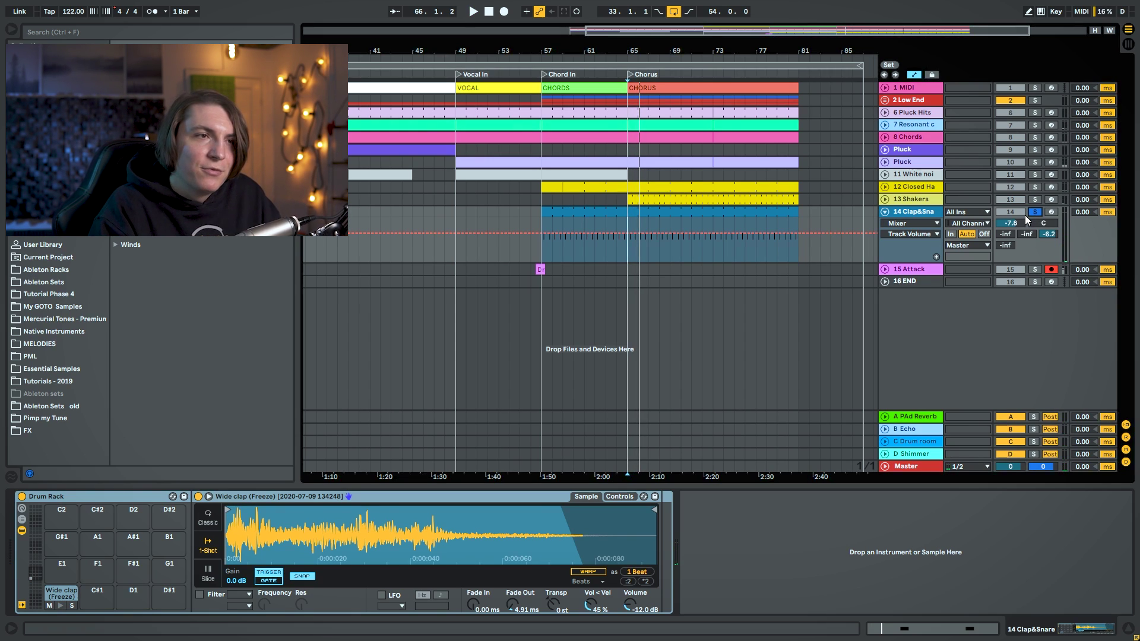
{"action": "key", "text": "space"}
{"action": "key", "text": "space"}
{"action": "key", "text": "space"}
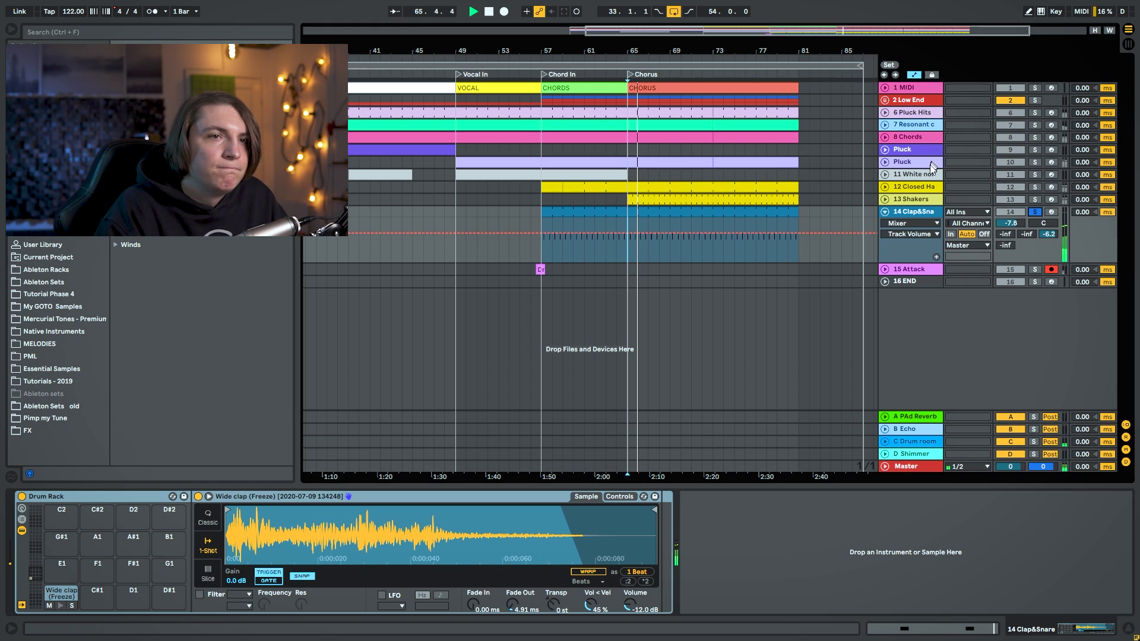
{"action": "key", "text": "space"}
{"action": "left_click", "coordinate": [885, 212]}
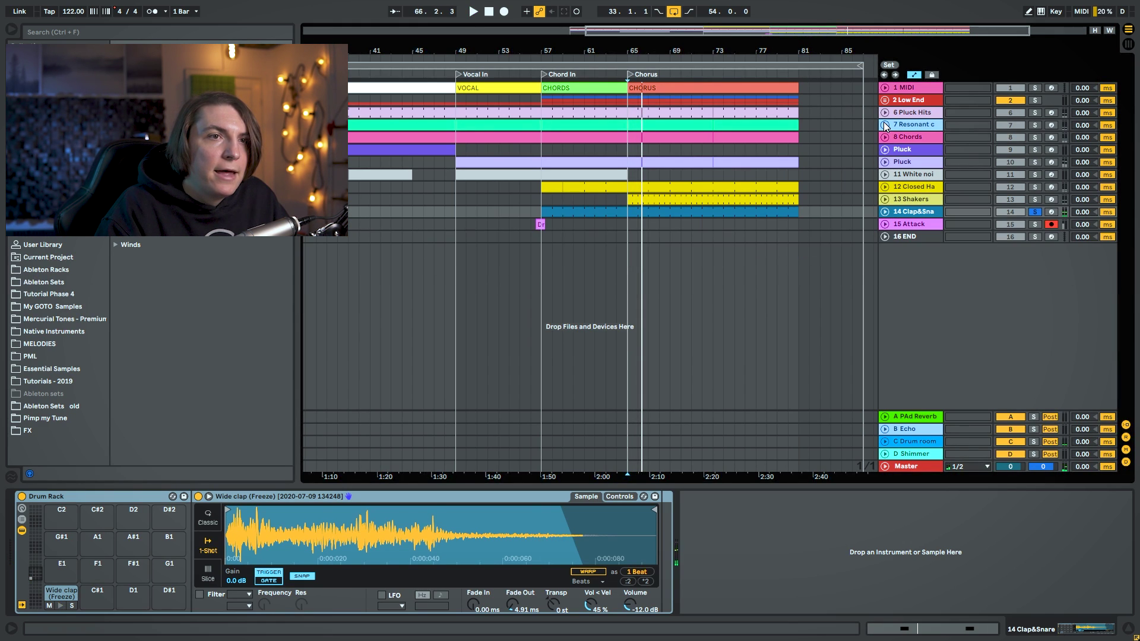
Unfold the Pluck Hits and both Pluck tracks and examine the Pigments Macro 1, 2 and 3 automation.
{"action": "left_click_drag", "start_coordinate": [654, 51], "coordinate": [719, 25]}
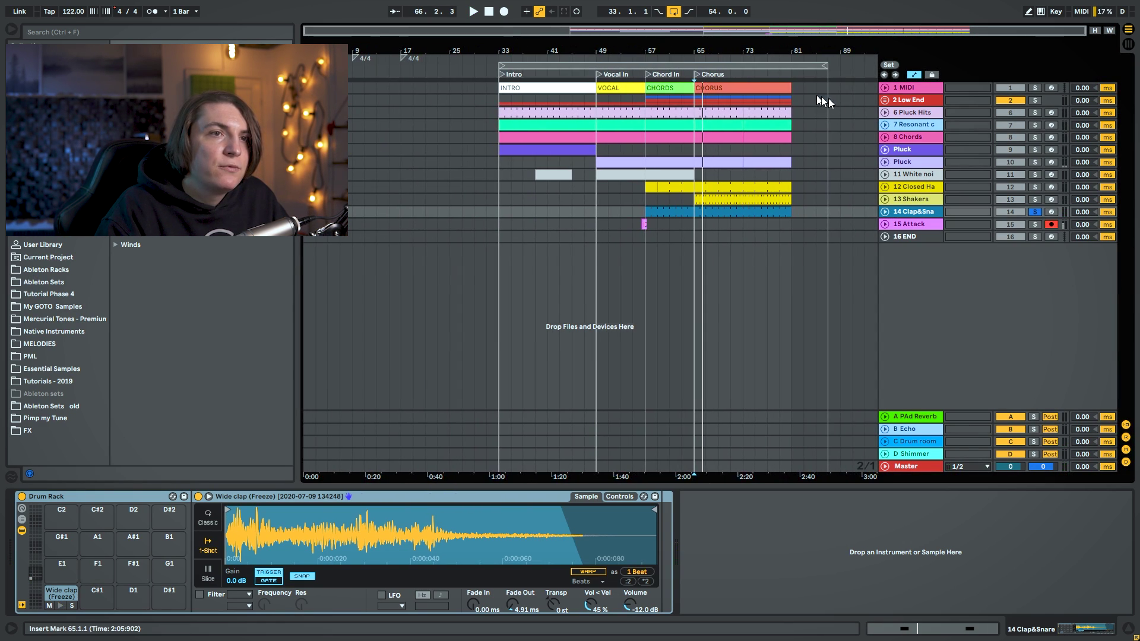
{"action": "left_click", "coordinate": [885, 113]}
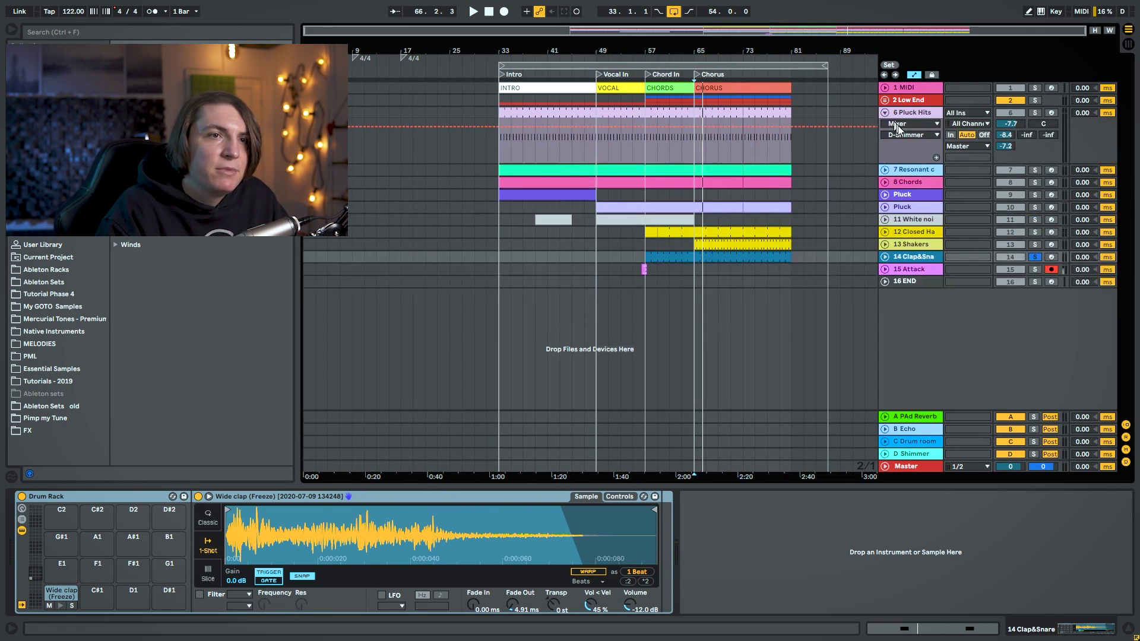
{"action": "left_click", "coordinate": [884, 195]}
{"action": "left_click", "coordinate": [884, 253]}
{"action": "scroll", "coordinate": [914, 236], "scroll_direction": "down", "scroll_amount": 8}
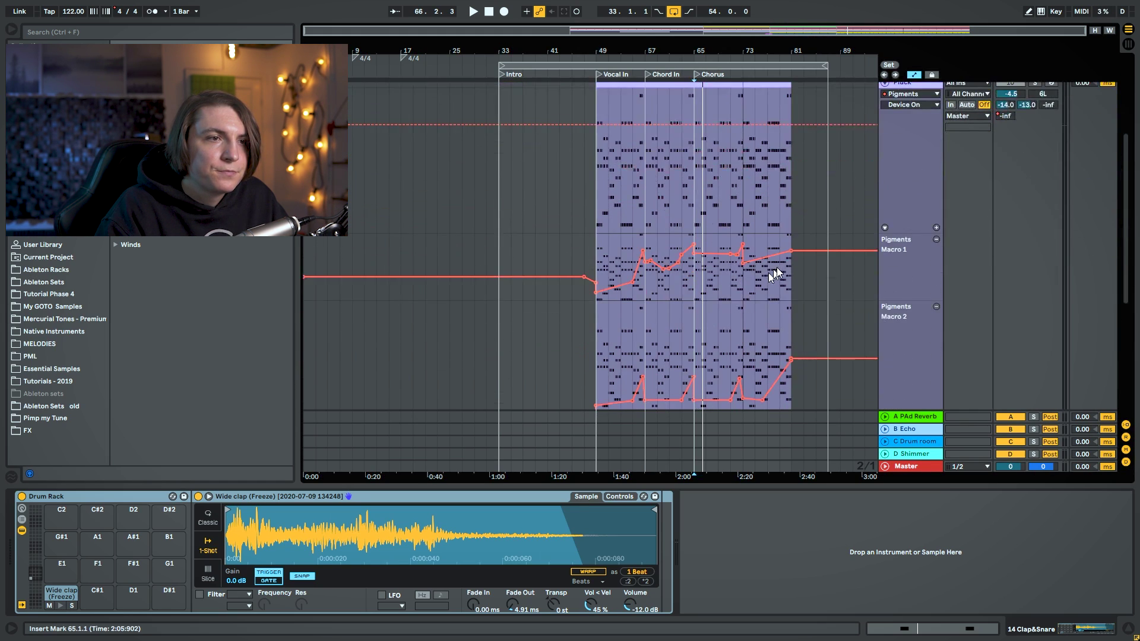
{"action": "scroll", "coordinate": [899, 255], "scroll_direction": "up", "scroll_amount": 2}
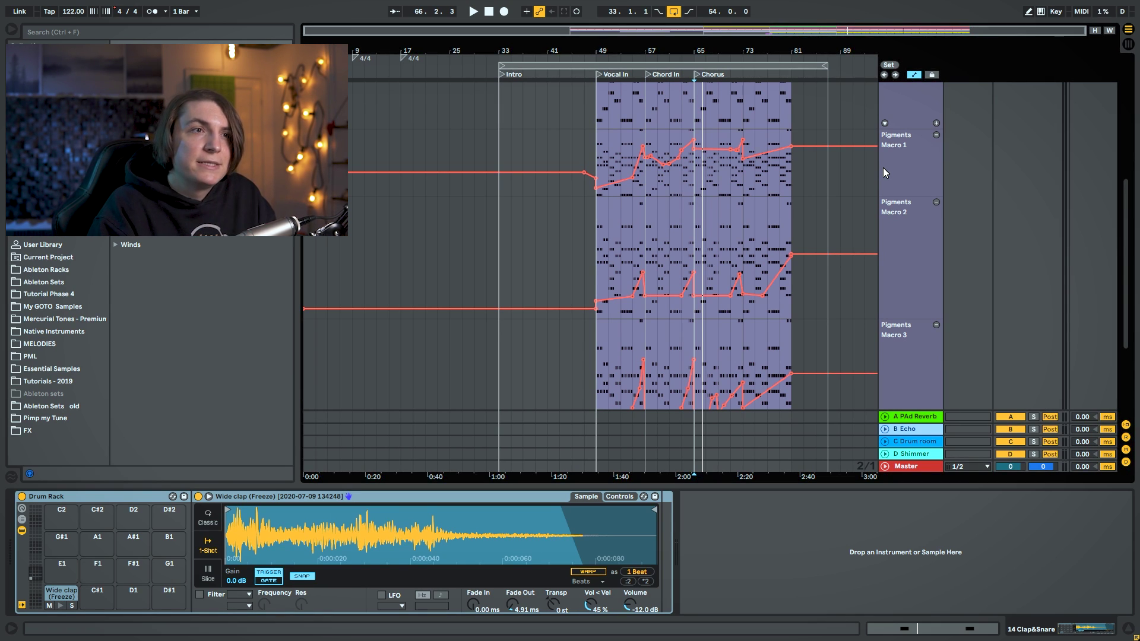
{"action": "scroll", "coordinate": [833, 183], "scroll_direction": "up", "scroll_amount": 6}
Check the second Pluck track's automation for EQ Eight's 8 Frequency A and for the Utility device.
{"action": "left_click", "coordinate": [914, 196]}
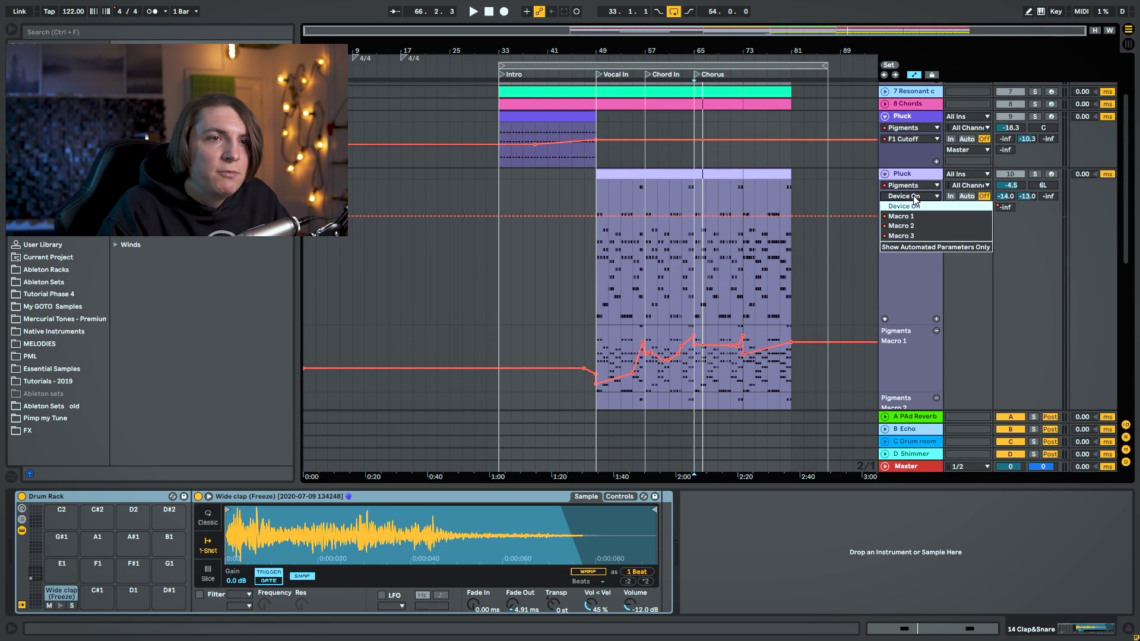
{"action": "left_click", "coordinate": [914, 187]}
{"action": "left_click", "coordinate": [913, 187]}
{"action": "left_click", "coordinate": [906, 225]}
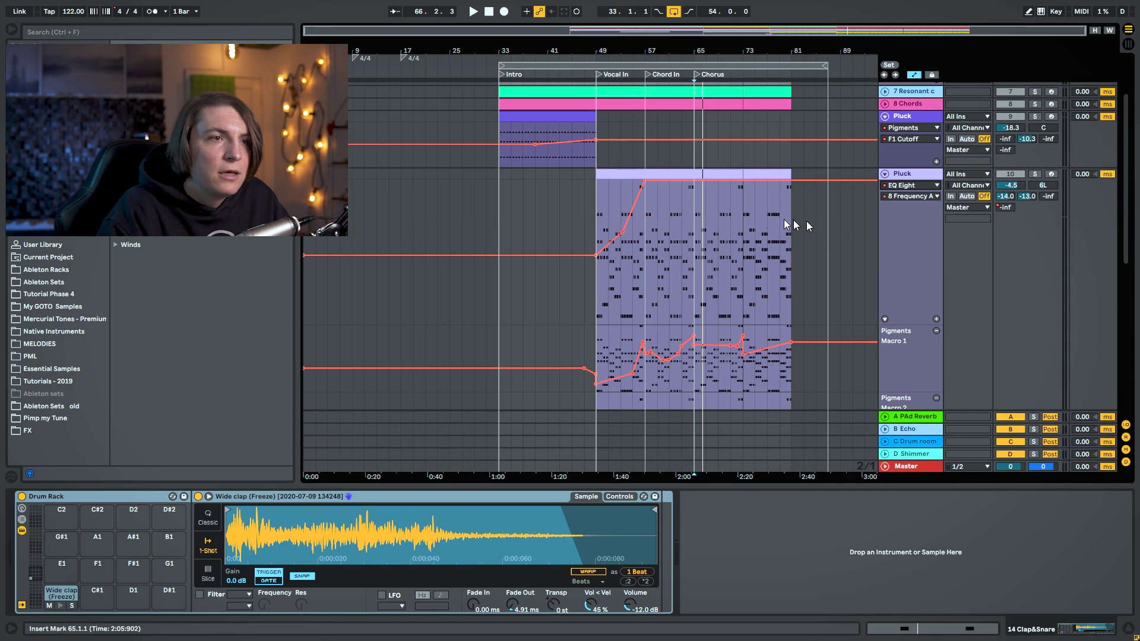
{"action": "left_click", "coordinate": [913, 196]}
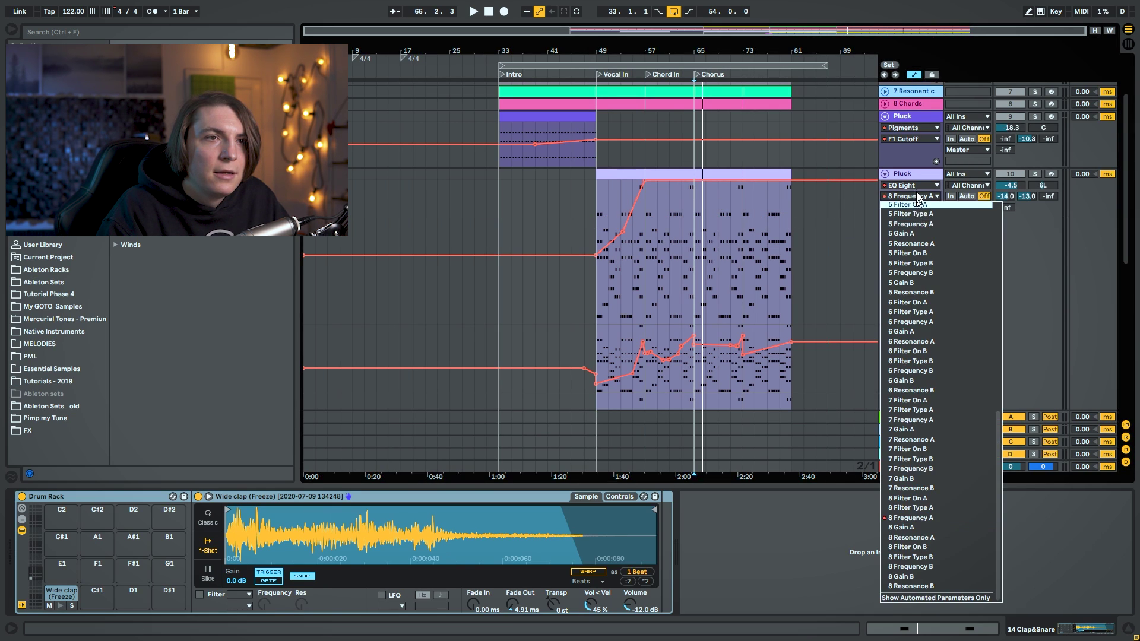
{"action": "left_click", "coordinate": [917, 186]}
{"action": "left_click", "coordinate": [907, 235]}
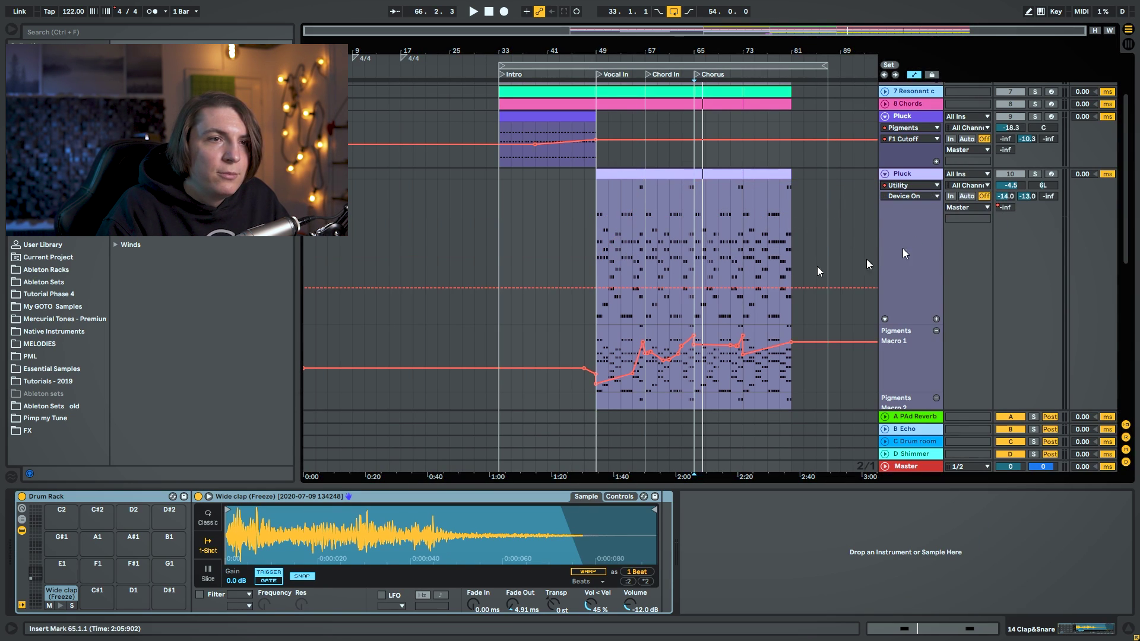
{"action": "scroll", "coordinate": [837, 243], "scroll_direction": "down", "scroll_amount": 5}
{"action": "scroll", "coordinate": [700, 238], "scroll_direction": "up", "scroll_amount": 4}
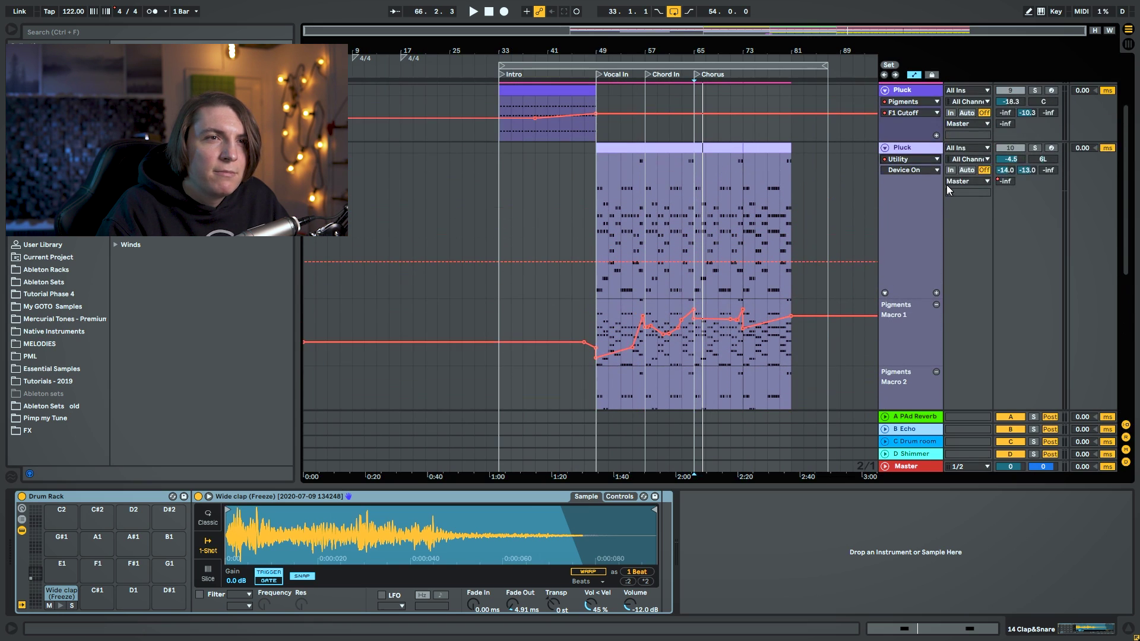
Review the second Pluck track's device chain, fold both Pluck tracks, and play briefly from the Chorus.
{"action": "left_click", "coordinate": [914, 149]}
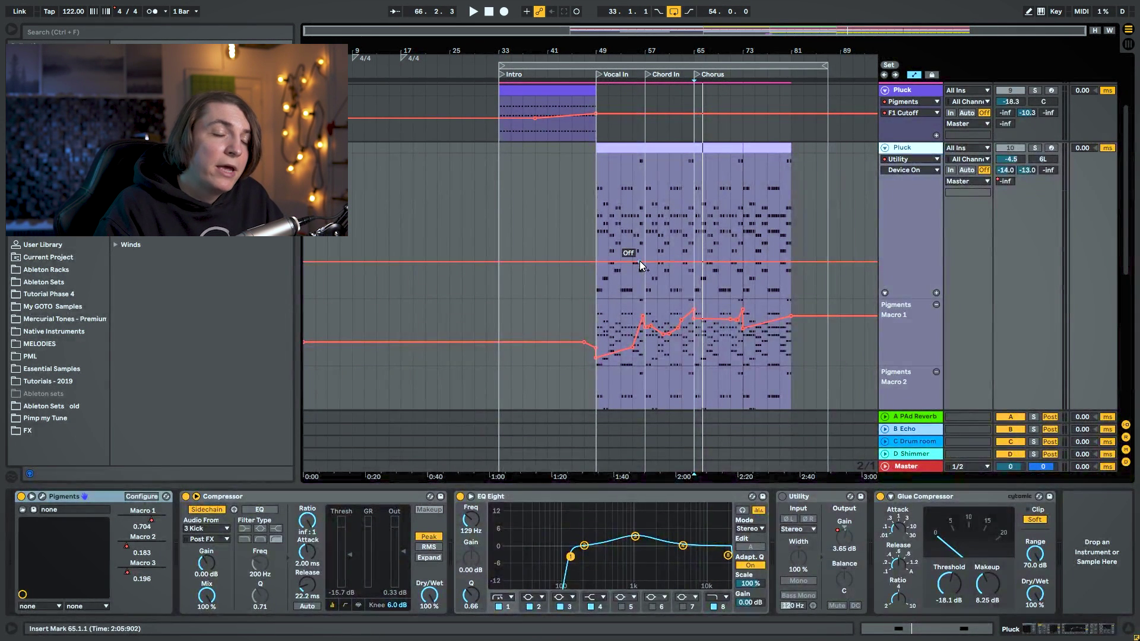
{"action": "left_click", "coordinate": [882, 147]}
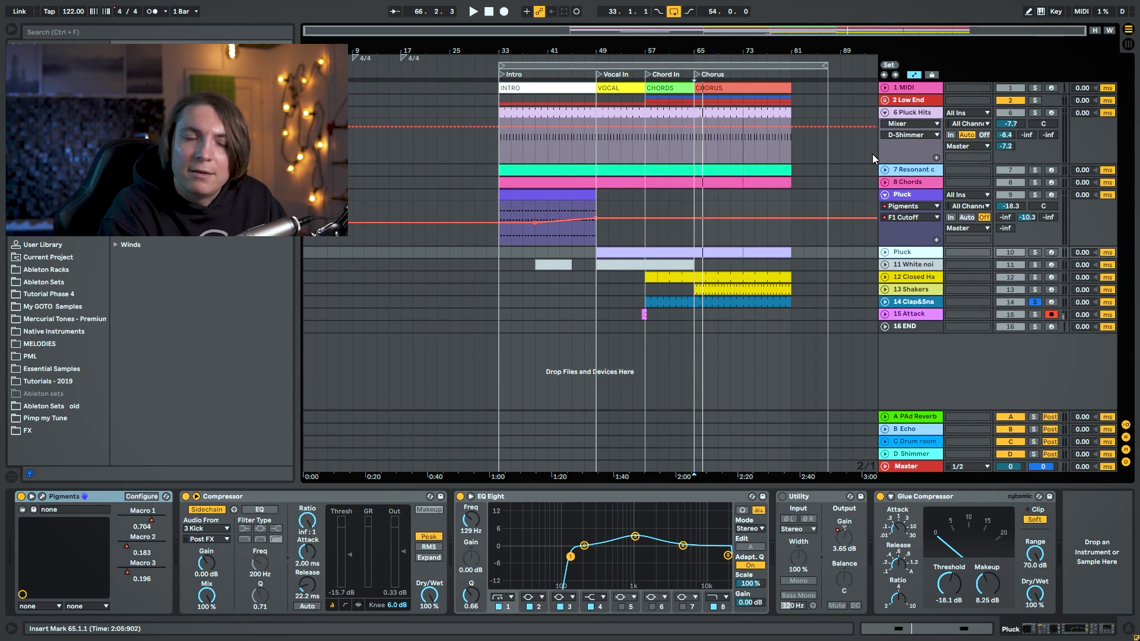
{"action": "left_click", "coordinate": [885, 195]}
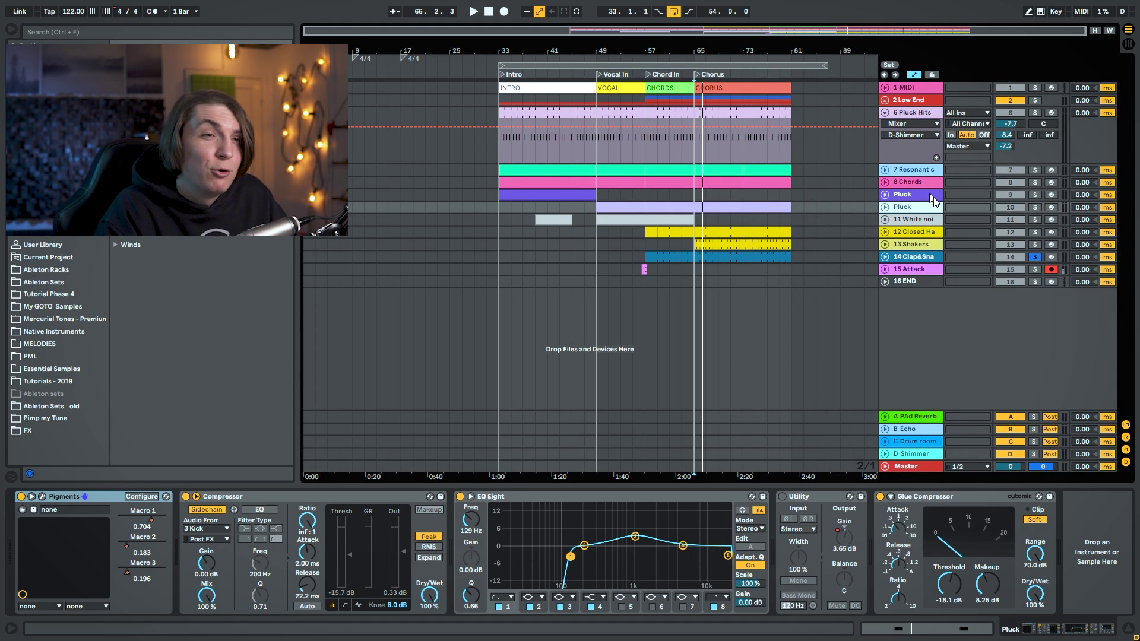
{"action": "key", "text": "space"}
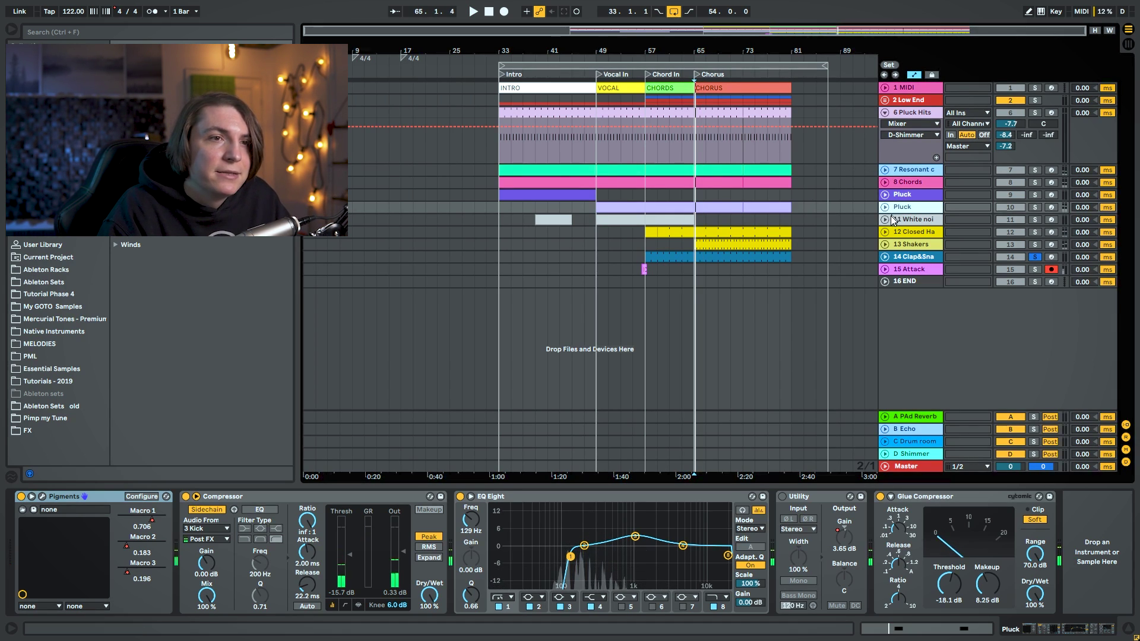
Inspect the devices and clips of the Resonant chords and Chords tracks, and fold all tracks again.
{"action": "left_click", "coordinate": [898, 173]}
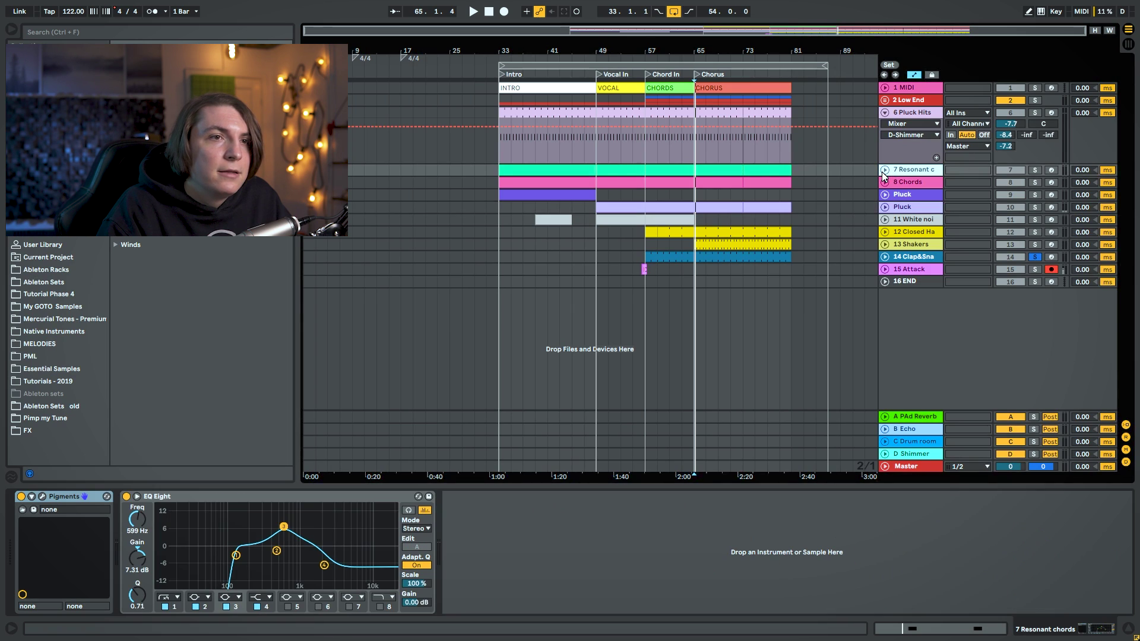
{"action": "left_click", "coordinate": [885, 170]}
{"action": "left_click", "coordinate": [898, 228]}
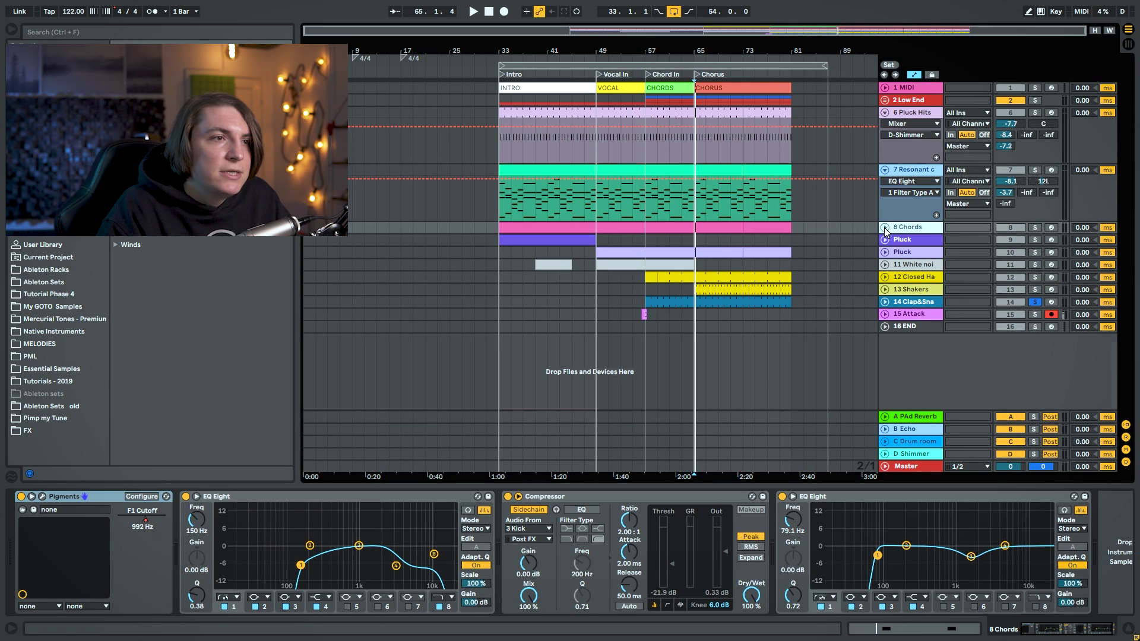
{"action": "left_click", "coordinate": [885, 227]}
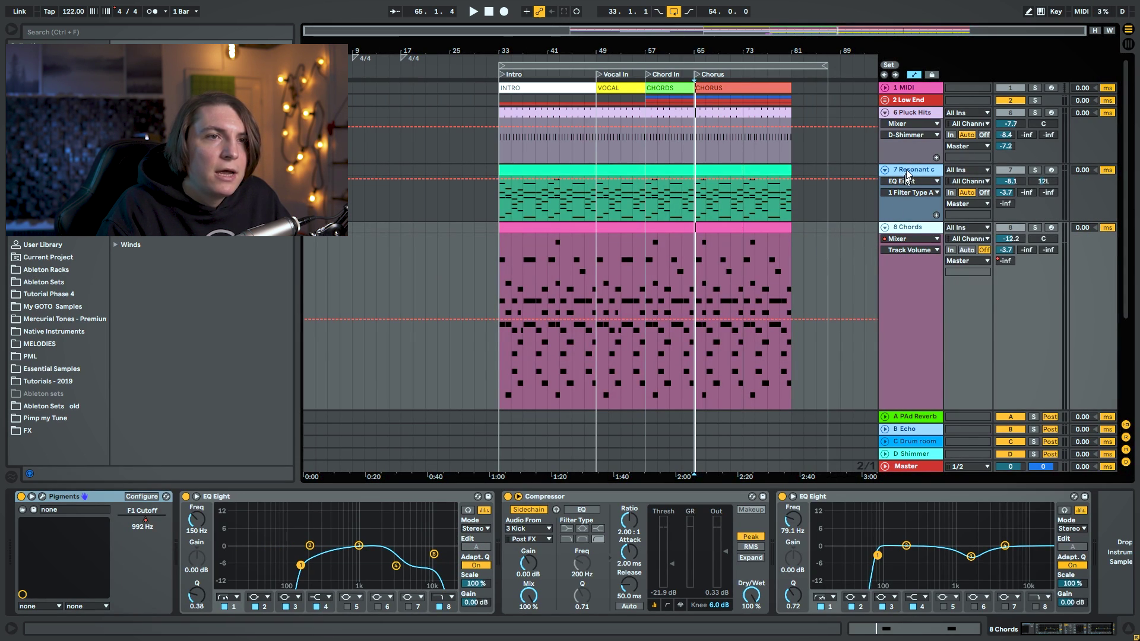
{"action": "left_click", "coordinate": [886, 110], "text": "alt"}
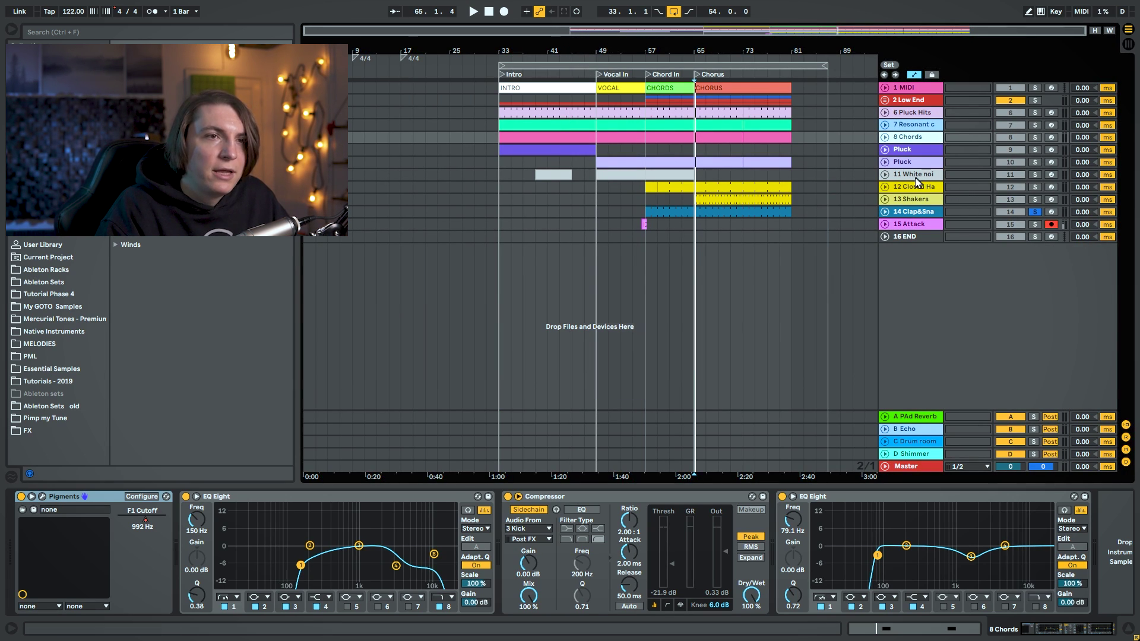
Check the Reverb on the D Shimmer return and examine the second Pluck's D-Shimmer send automation from Vocal In onward.
{"action": "left_click", "coordinate": [914, 456]}
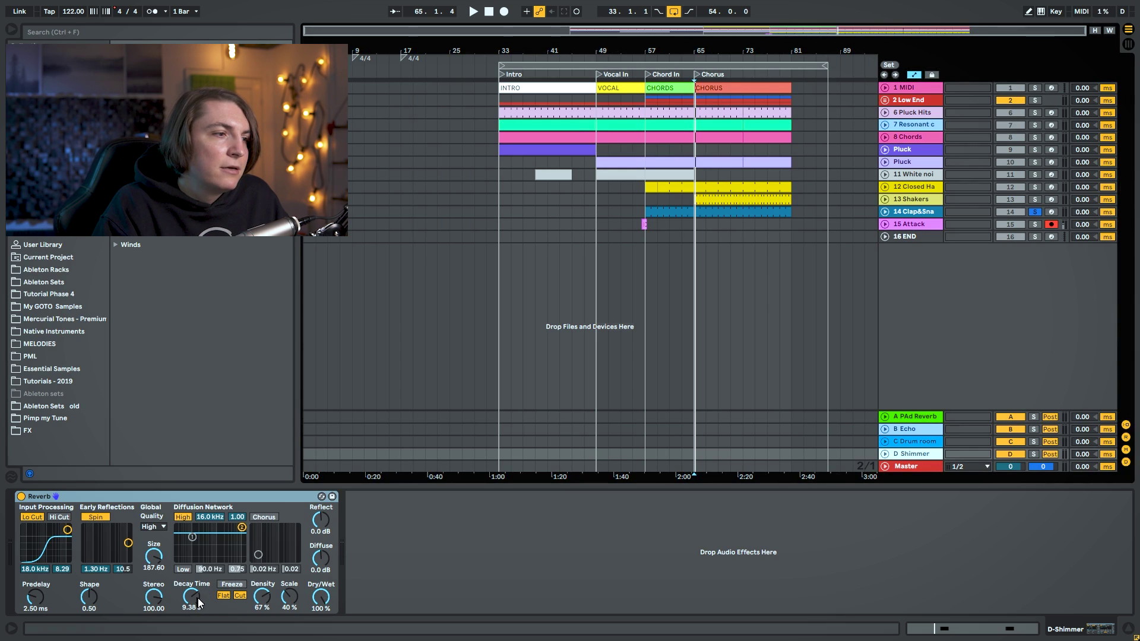
{"action": "left_click", "coordinate": [911, 163]}
{"action": "left_click", "coordinate": [885, 161]}
{"action": "left_click", "coordinate": [917, 174]}
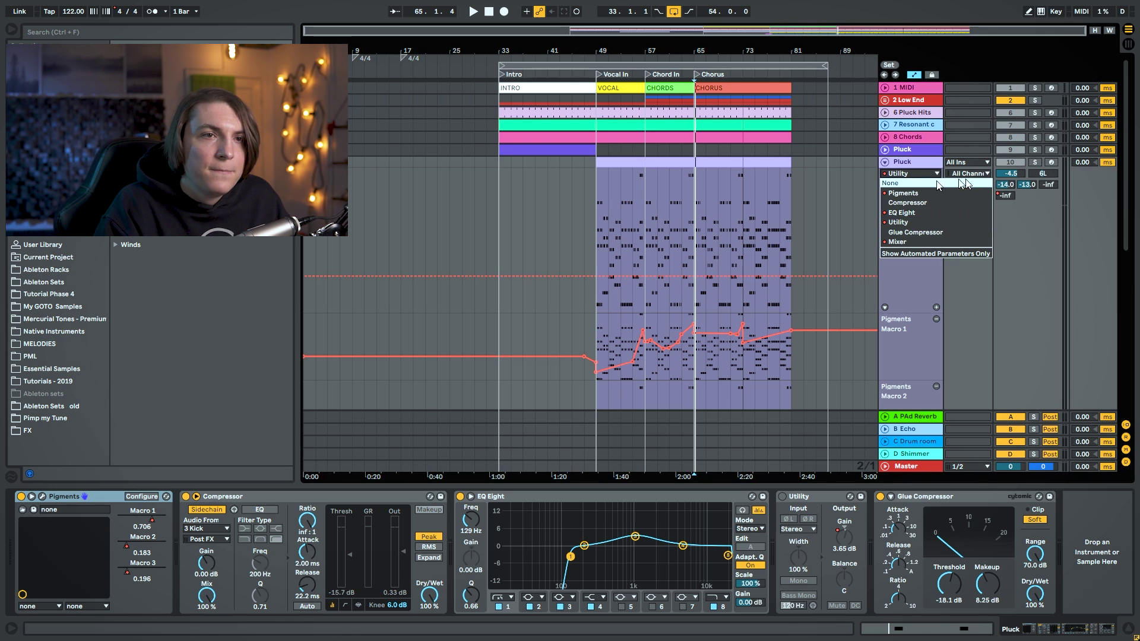
{"action": "left_click", "coordinate": [1005, 195]}
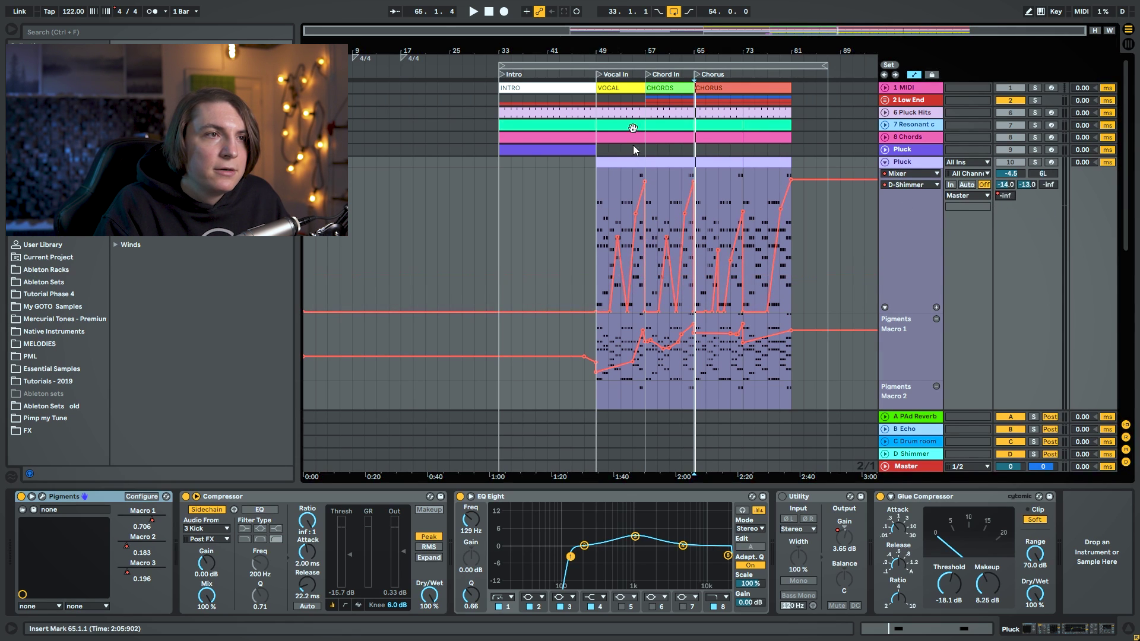
{"action": "left_click_drag", "start_coordinate": [673, 53], "coordinate": [488, 232]}
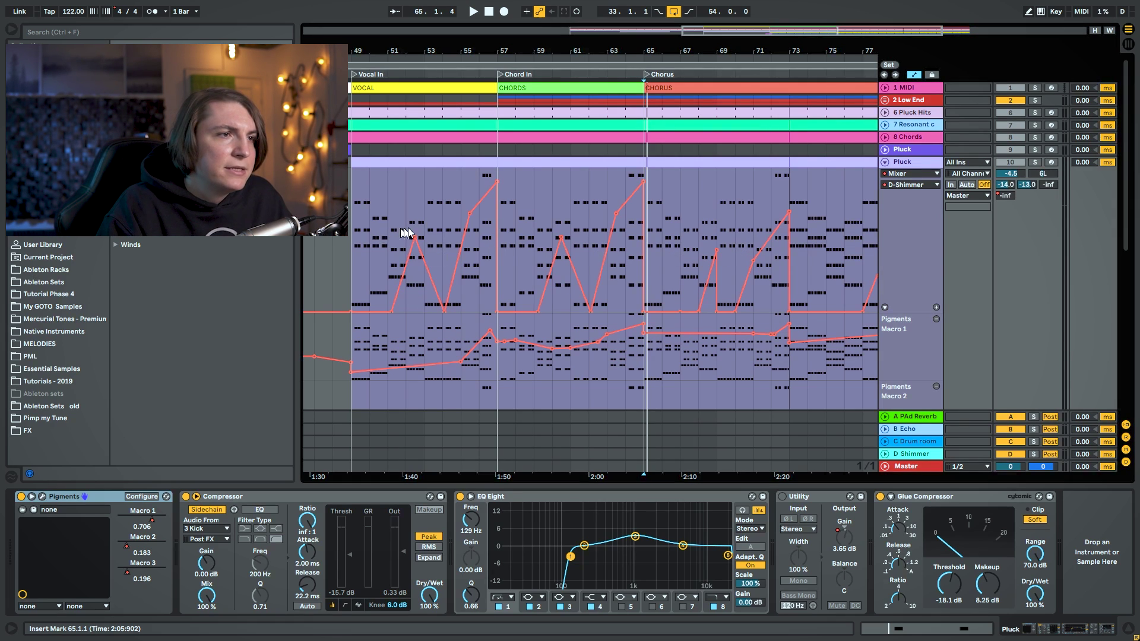
Solo the second Pluck track, play it from bar 54 to hear its D-Shimmer send automation, and fold the track.
{"action": "left_click", "coordinate": [450, 219]}
{"action": "left_click", "coordinate": [1035, 163]}
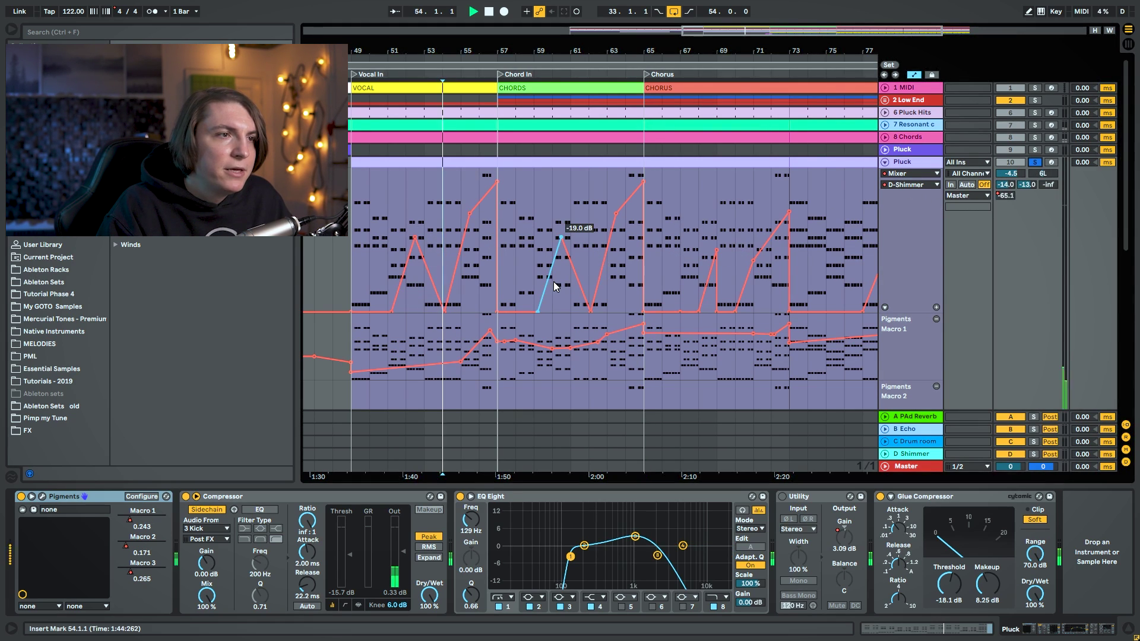
{"action": "key", "text": "space"}
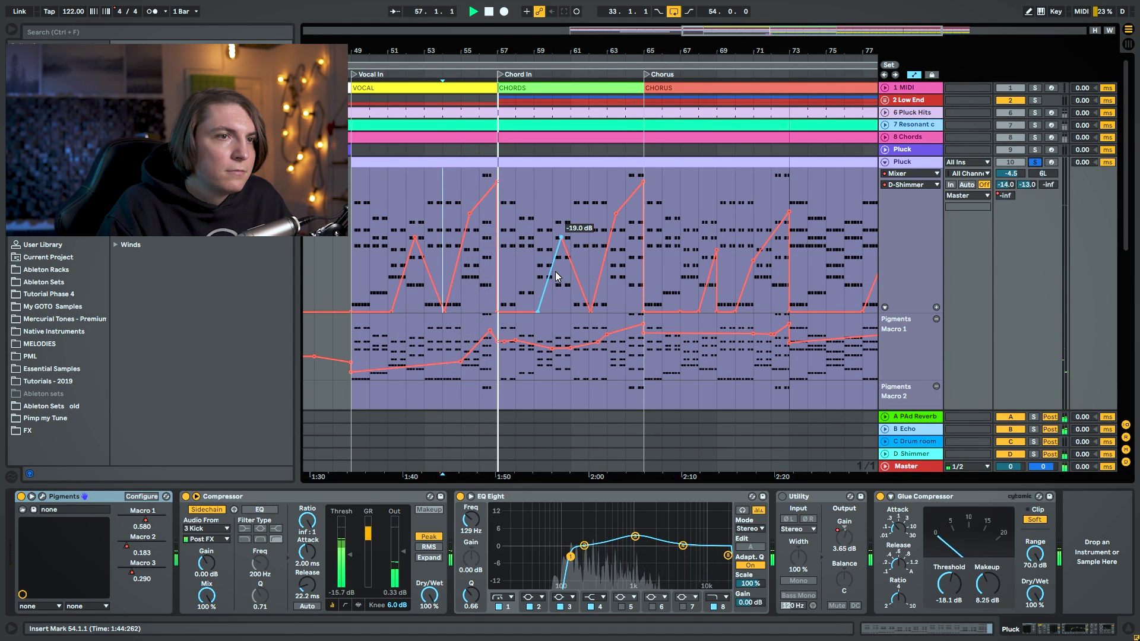
{"action": "key", "text": "space"}
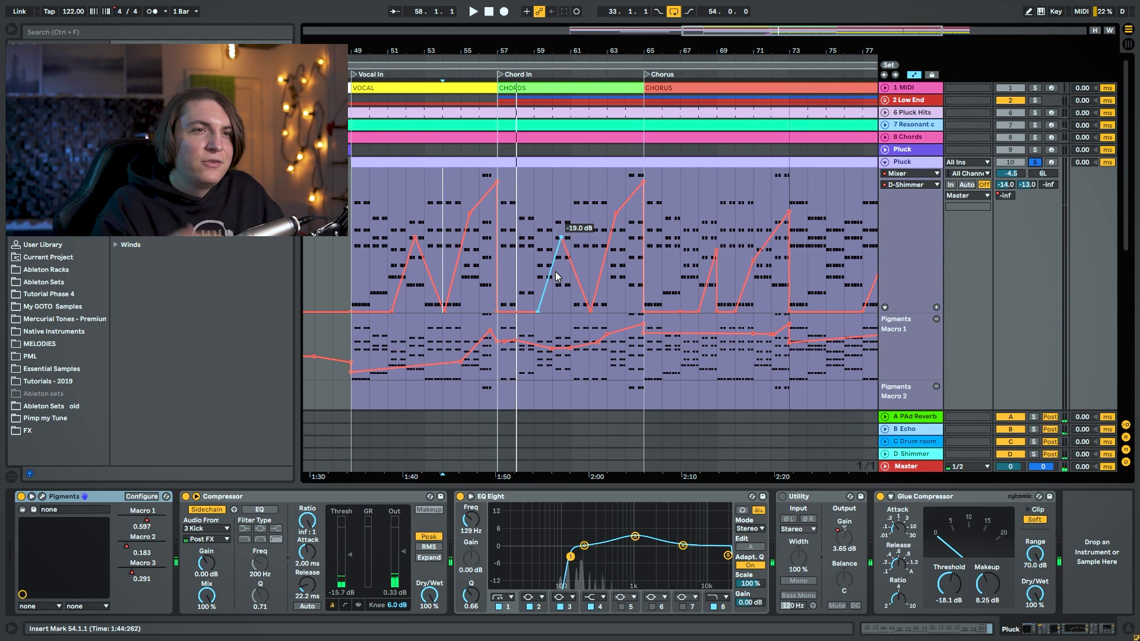
{"action": "left_click", "coordinate": [886, 163]}
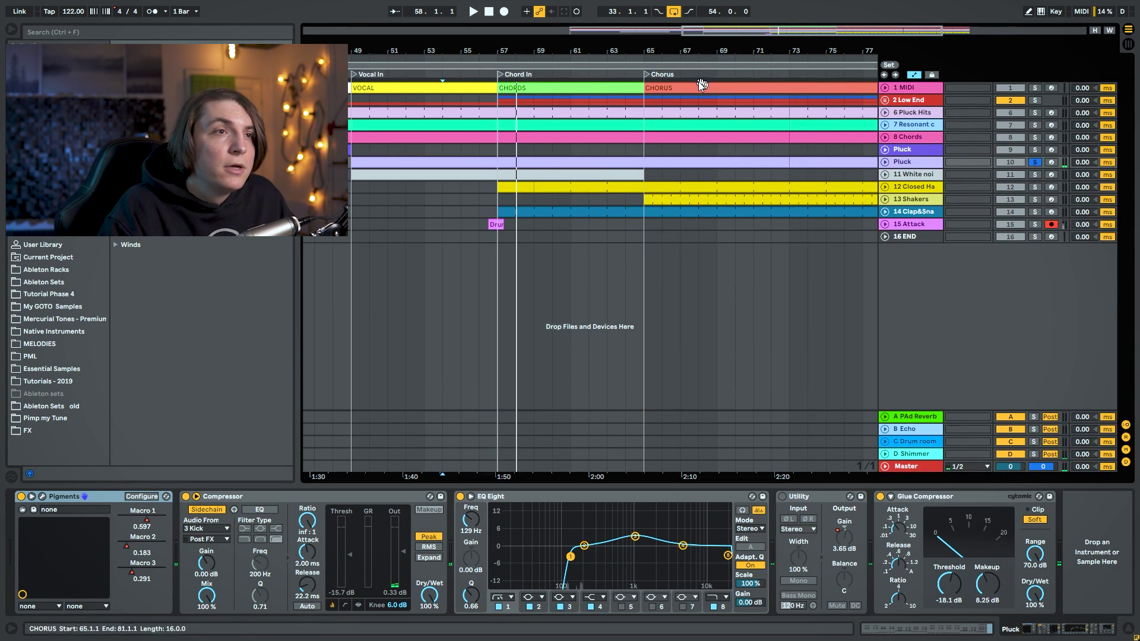
Show the whole arrangement and unfold the Resonant chords, Pluck Hits and Chords tracks to check their automation.
{"action": "left_click", "coordinate": [658, 57]}
{"action": "key", "text": "w"}
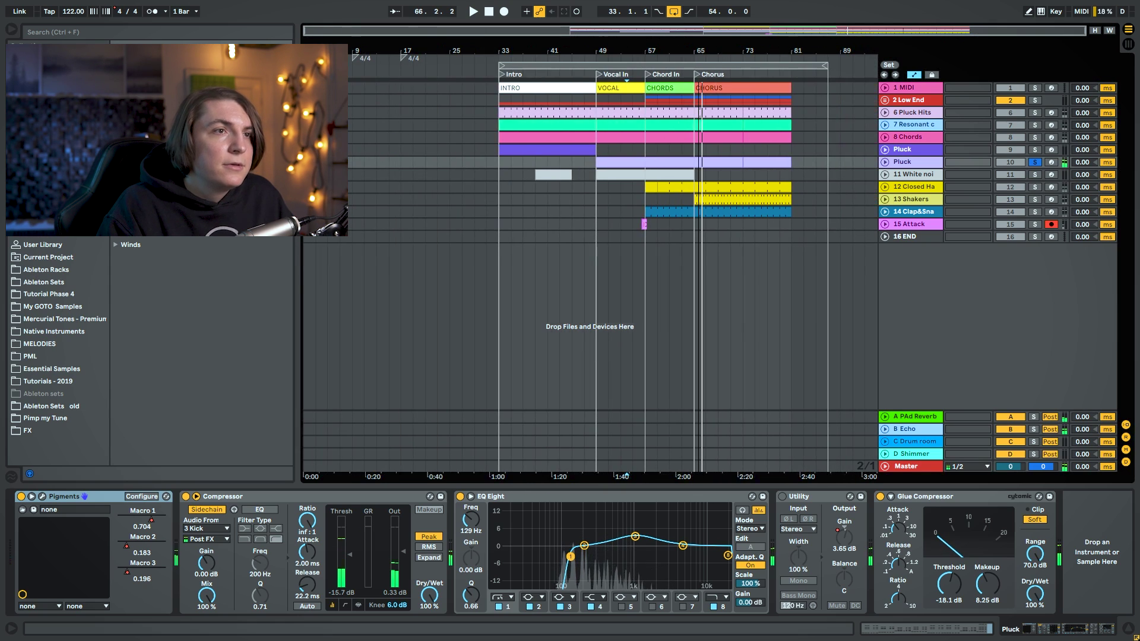
{"action": "left_click", "coordinate": [884, 127]}
{"action": "left_click", "coordinate": [914, 137]}
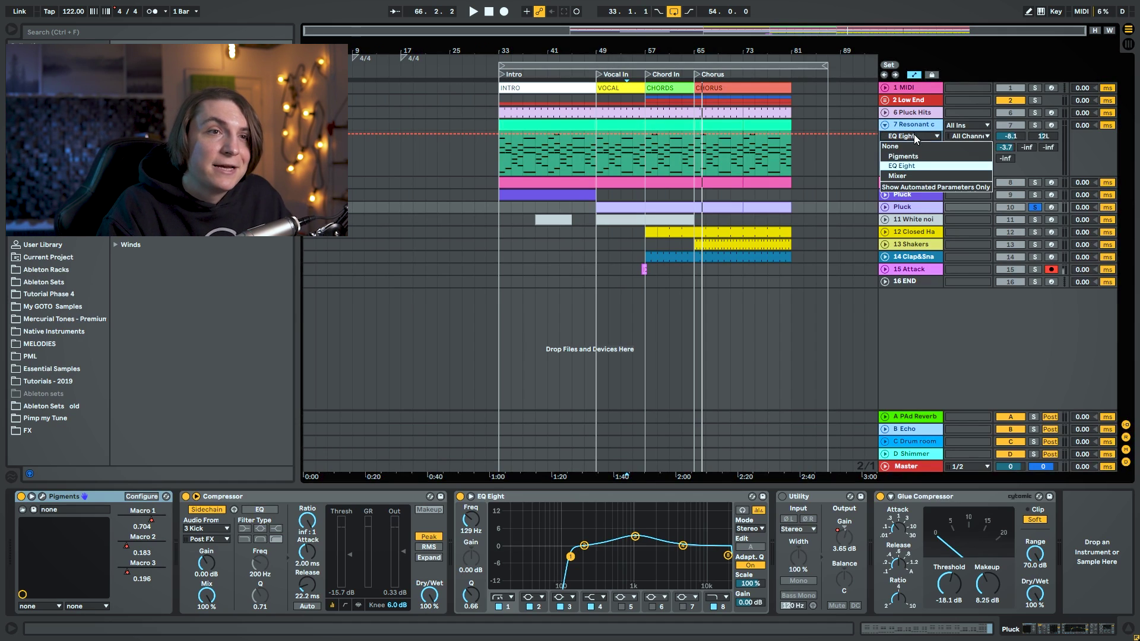
{"action": "left_click", "coordinate": [911, 124]}
{"action": "left_click", "coordinate": [896, 116]}
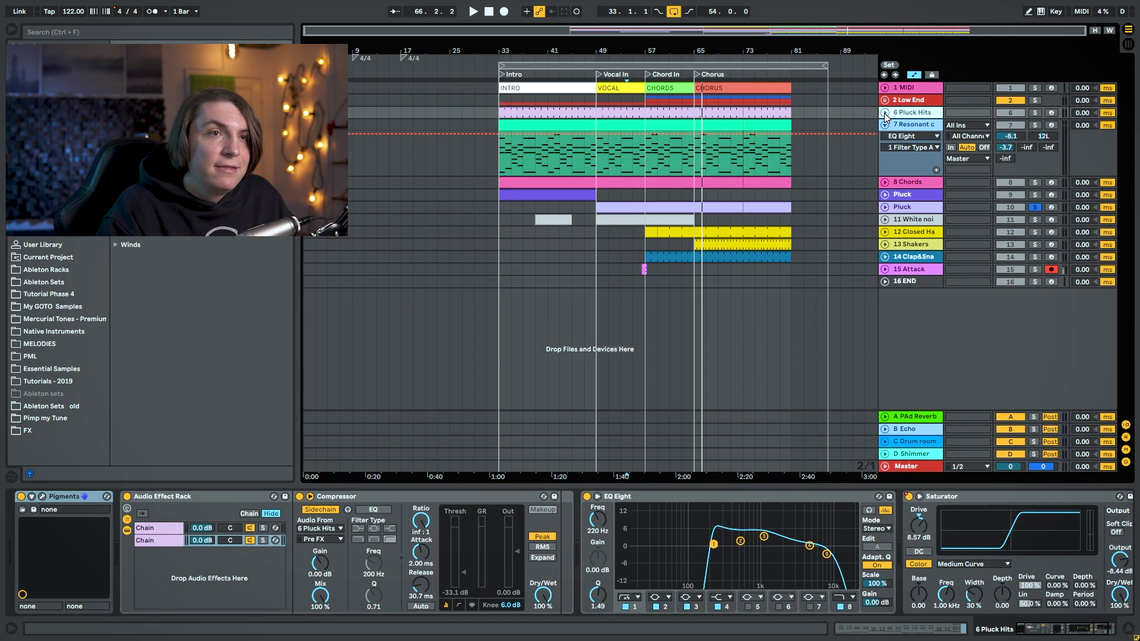
{"action": "left_click", "coordinate": [885, 113]}
{"action": "left_click", "coordinate": [888, 230]}
{"action": "left_click", "coordinate": [886, 228]}
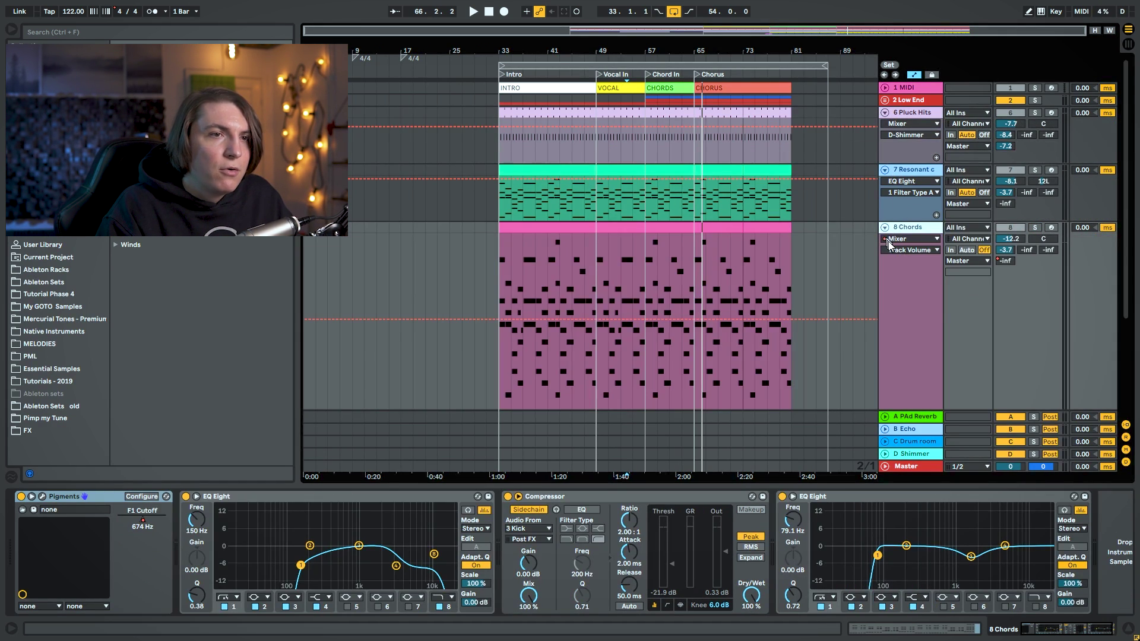
Display the Chords track's D-Shimmer send automation, and fold the Resonant chords, Pluck Hits and Chords tracks.
{"action": "left_click", "coordinate": [908, 239]}
{"action": "left_click", "coordinate": [929, 239]}
{"action": "left_click", "coordinate": [1006, 262]}
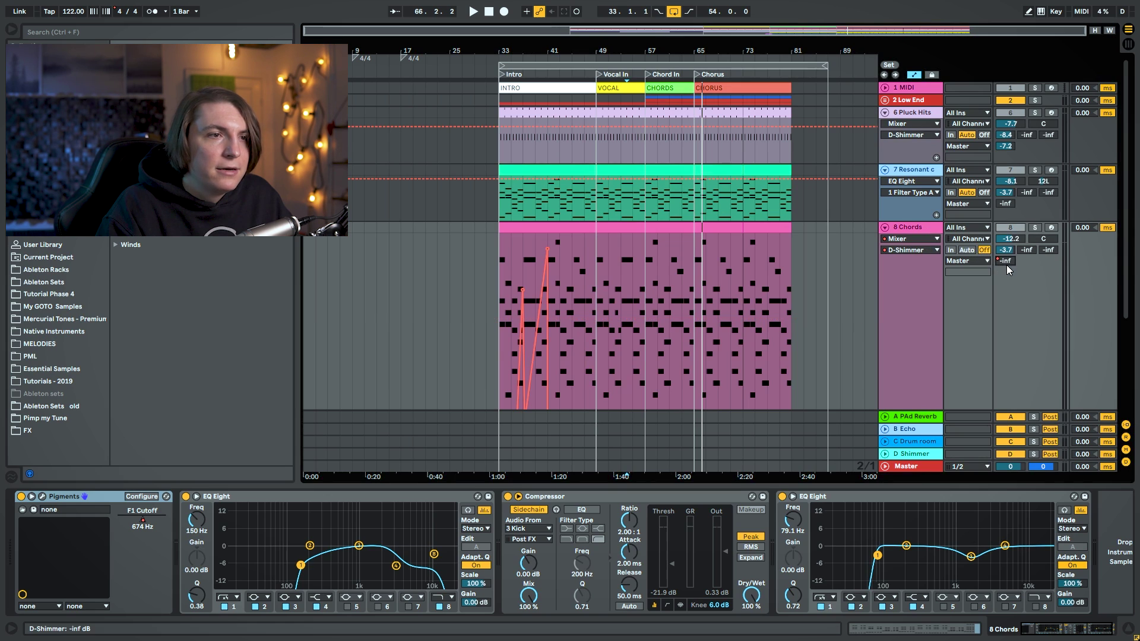
{"action": "left_click", "coordinate": [885, 171]}
{"action": "left_click", "coordinate": [885, 114]}
{"action": "left_click", "coordinate": [884, 137]}
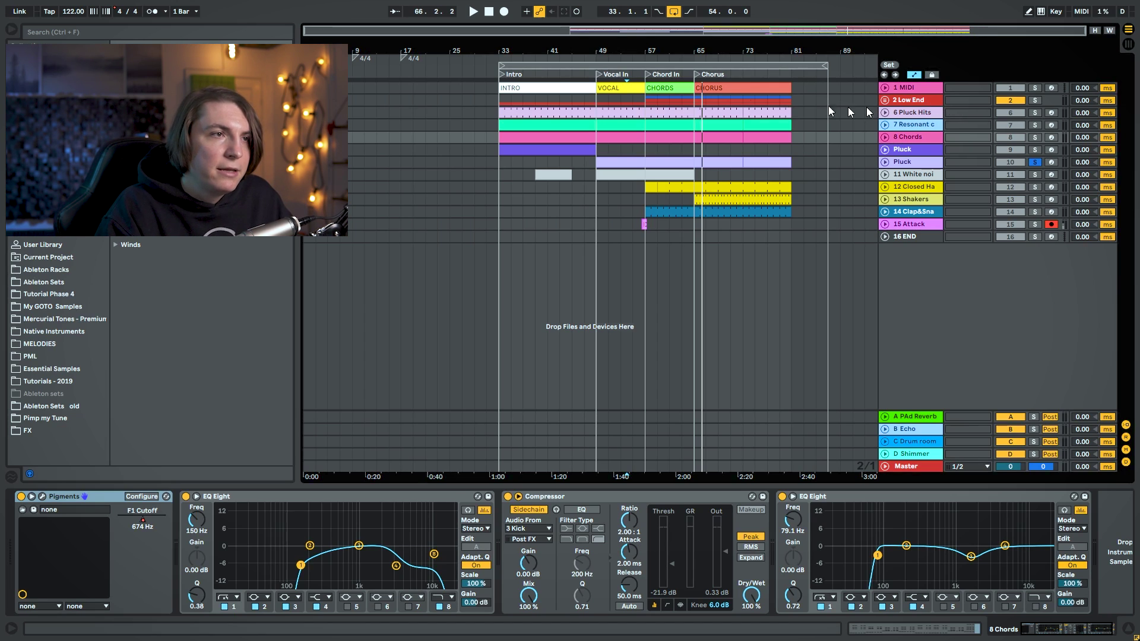
Unsolo the second Pluck track and play the full arrangement from the Intro at bar 33.
{"action": "left_click", "coordinate": [1032, 163]}
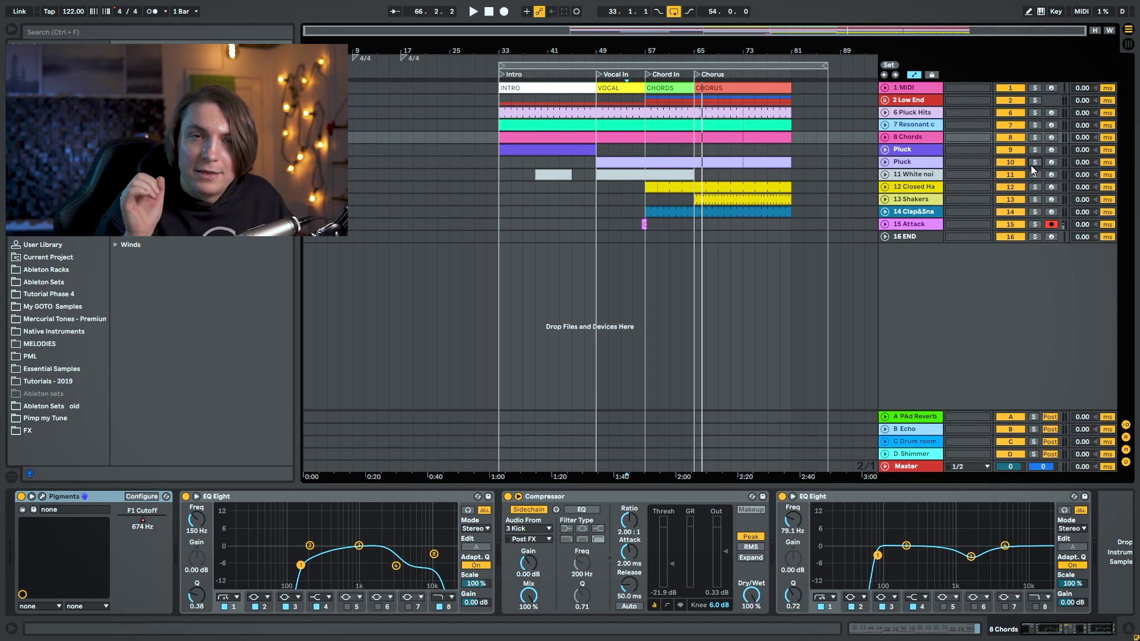
{"action": "left_click", "coordinate": [495, 162]}
{"action": "key", "text": "space"}
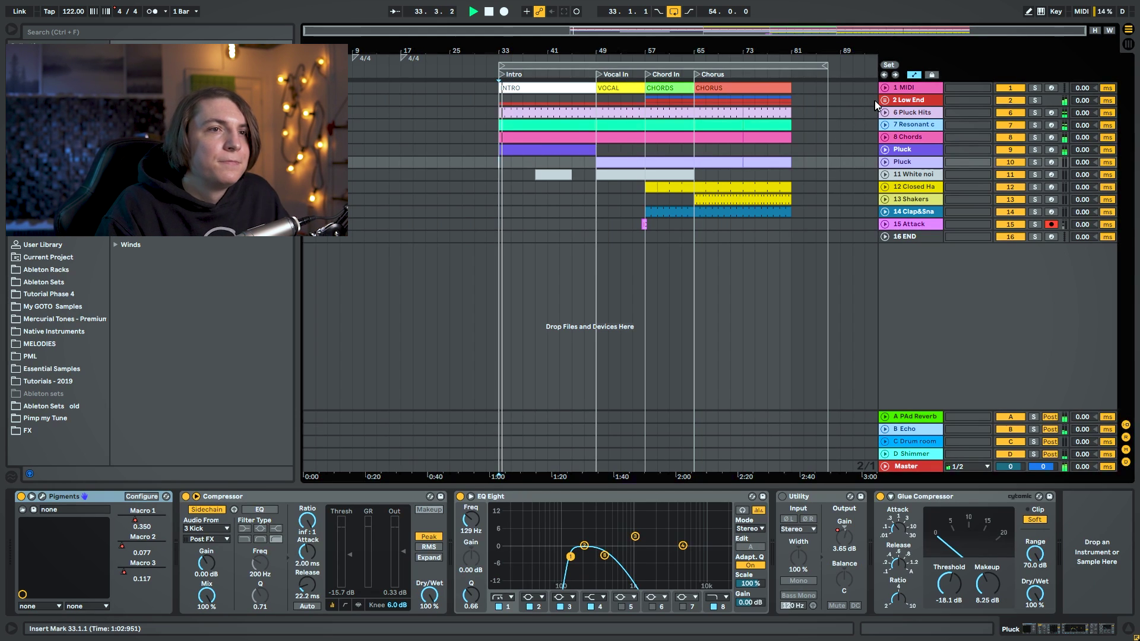
Unfold the Pluck Hits track and examine its Intro clip's MIDI notes during playback.
{"action": "left_click", "coordinate": [884, 112]}
{"action": "left_click", "coordinate": [526, 107]}
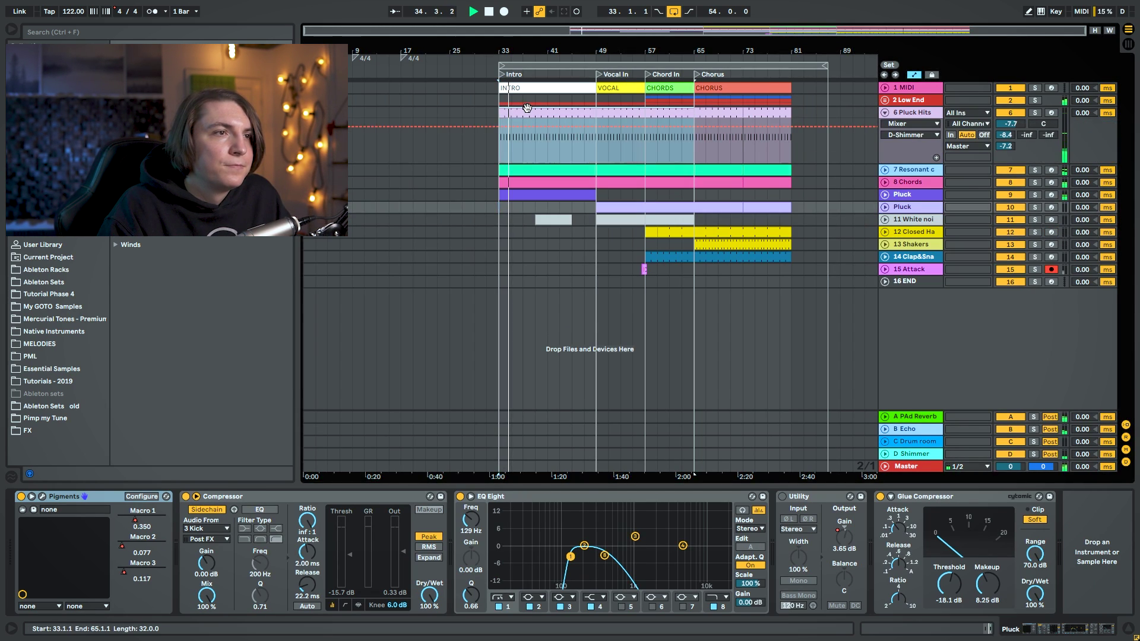
{"action": "double_click", "coordinate": [527, 107]}
{"action": "left_click_drag", "start_coordinate": [171, 363], "coordinate": [172, 362]}
{"action": "key", "text": "shift+Tab"}
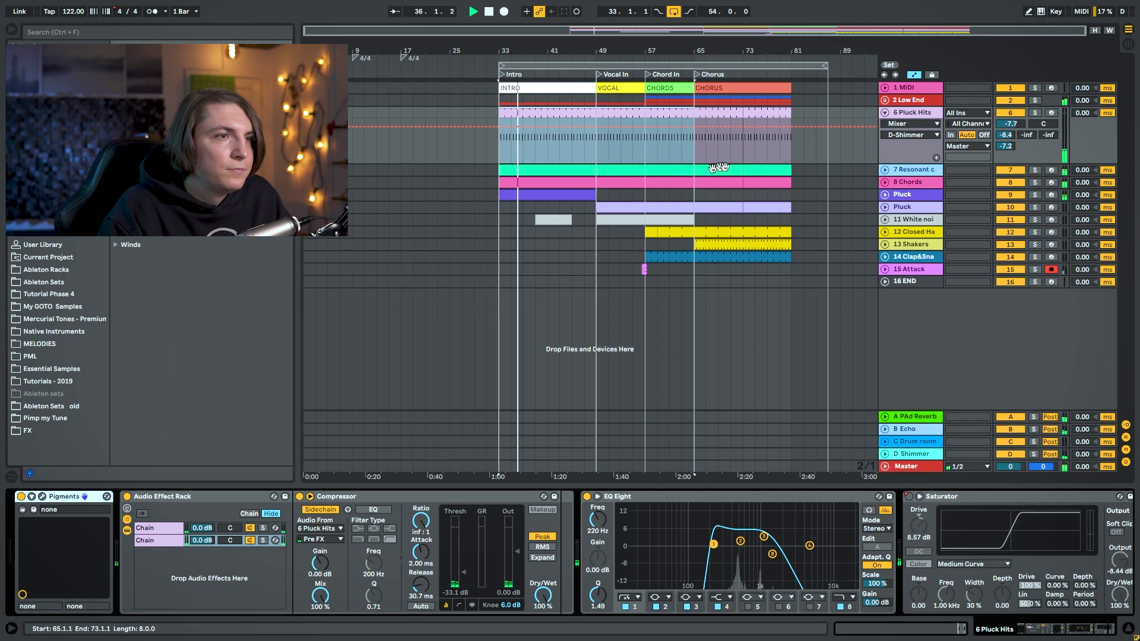
Unfold the Resonant chords track and examine the chord notes in its MIDI clip up close.
{"action": "left_click", "coordinate": [884, 170]}
{"action": "double_click", "coordinate": [554, 169]}
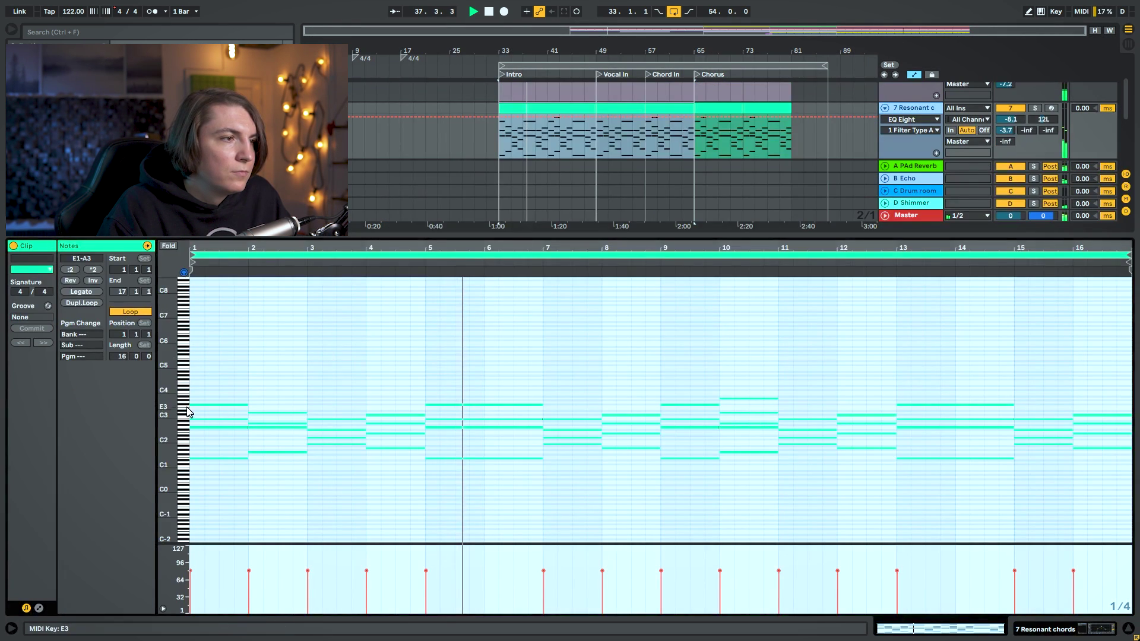
{"action": "left_click", "coordinate": [293, 383]}
{"action": "mouse_move", "coordinate": [171, 384]}
{"action": "left_mouse_down"}
{"action": "mouse_move", "coordinate": [191, 383]}
{"action": "mouse_move", "coordinate": [205, 255]}
{"action": "mouse_move", "coordinate": [201, 386]}
{"action": "mouse_move", "coordinate": [183, 388]}
{"action": "left_mouse_up"}
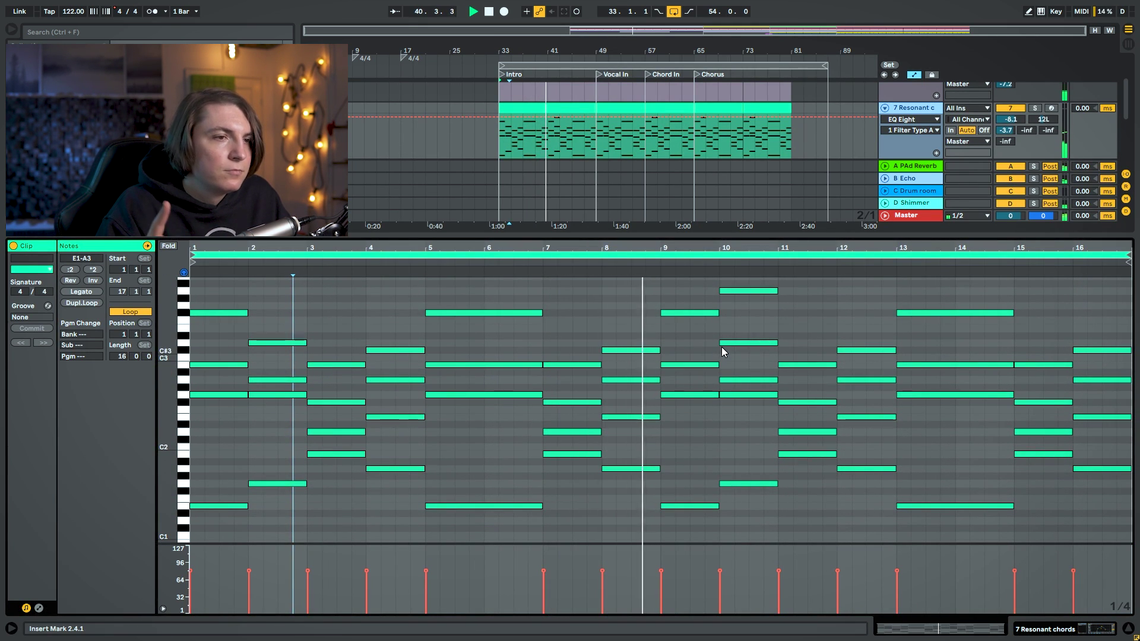
{"action": "key", "text": "shift+Tab"}
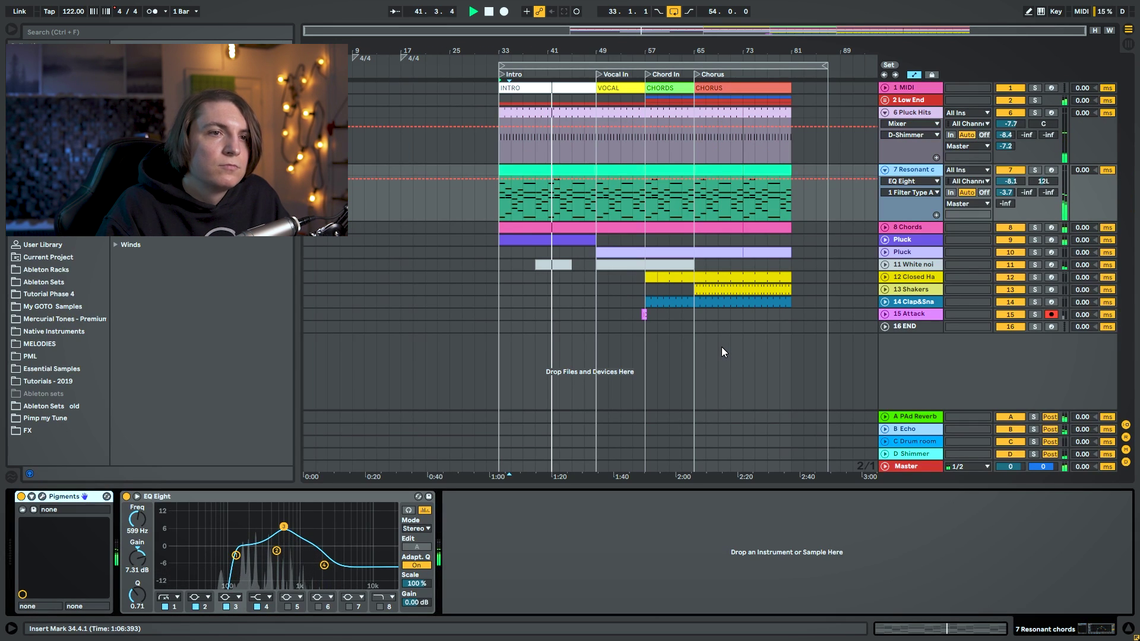
Unfold the Chords track and examine the notes of its first MIDI clip.
{"action": "left_click", "coordinate": [884, 226]}
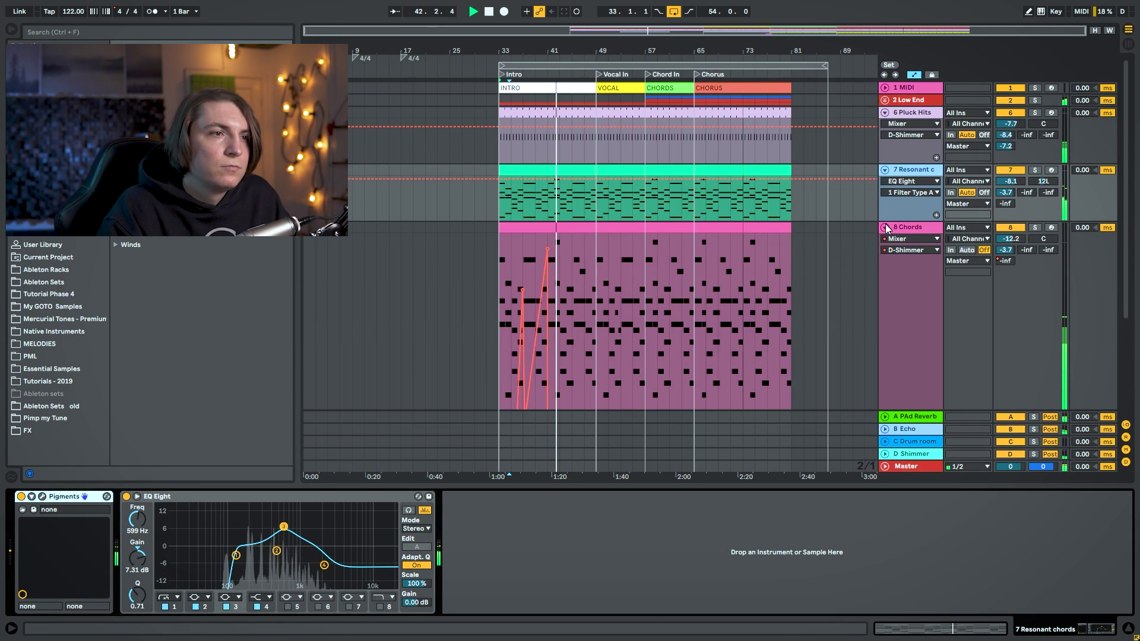
{"action": "double_click", "coordinate": [603, 235]}
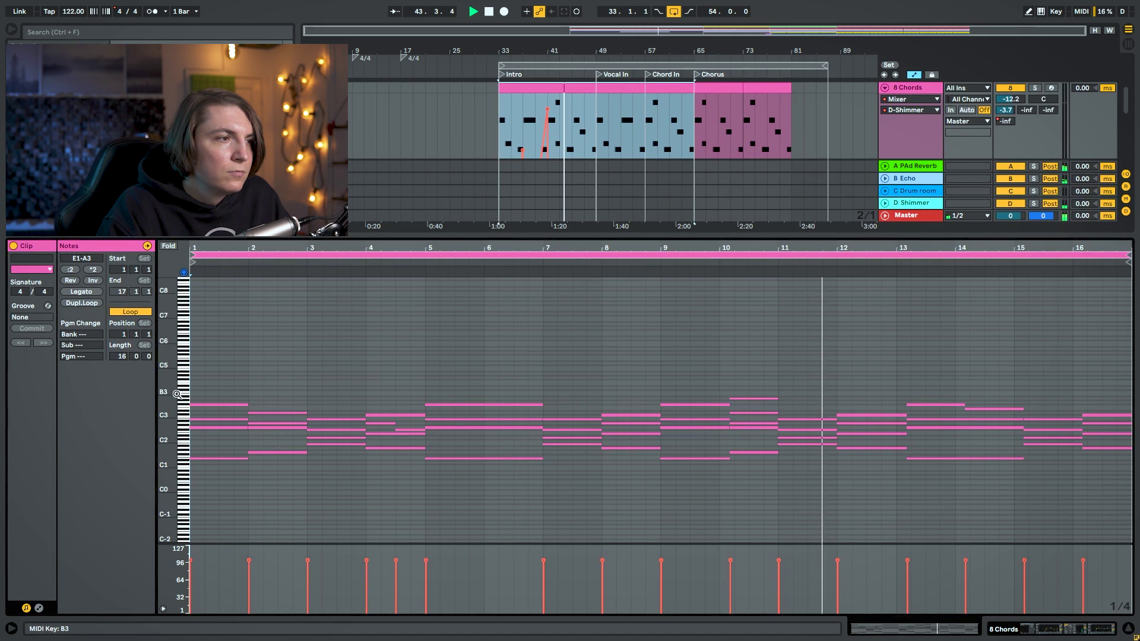
{"action": "key", "text": "shift+Tab"}
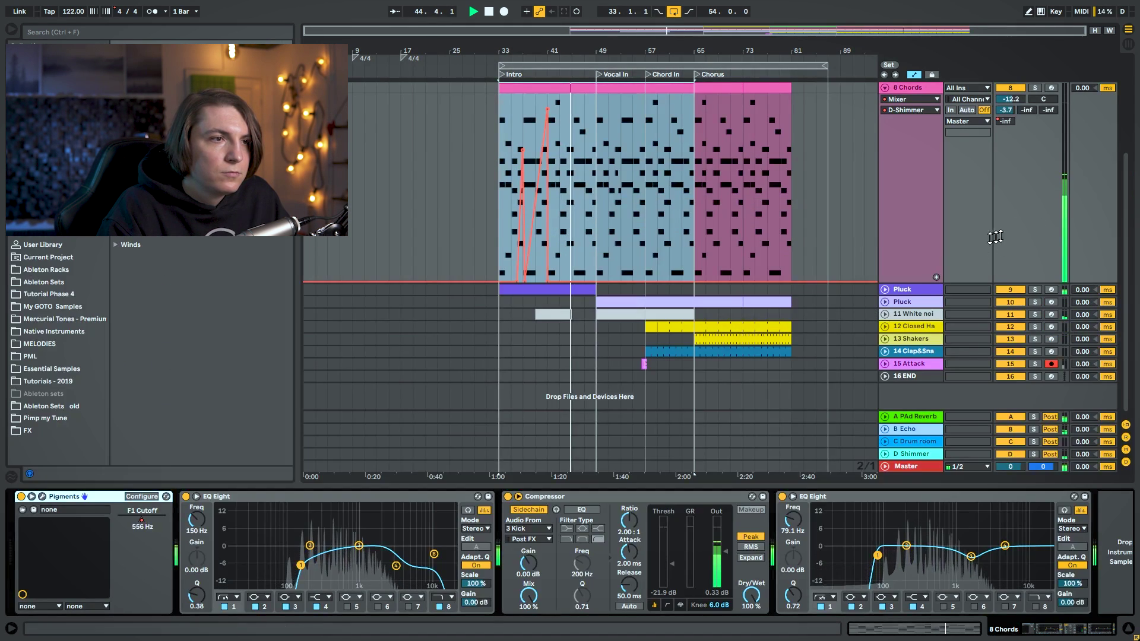
Unfold both Pluck tracks and examine the notes in the second Pluck's Vocal In clip.
{"action": "left_click", "coordinate": [885, 289]}
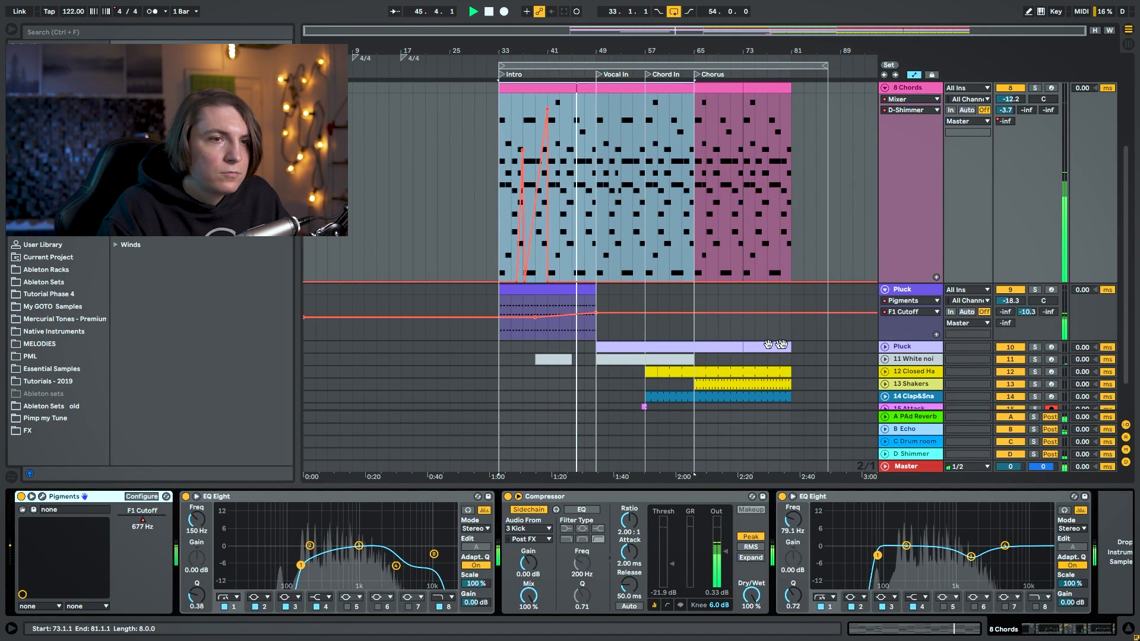
{"action": "left_click", "coordinate": [885, 347]}
{"action": "double_click", "coordinate": [623, 257]}
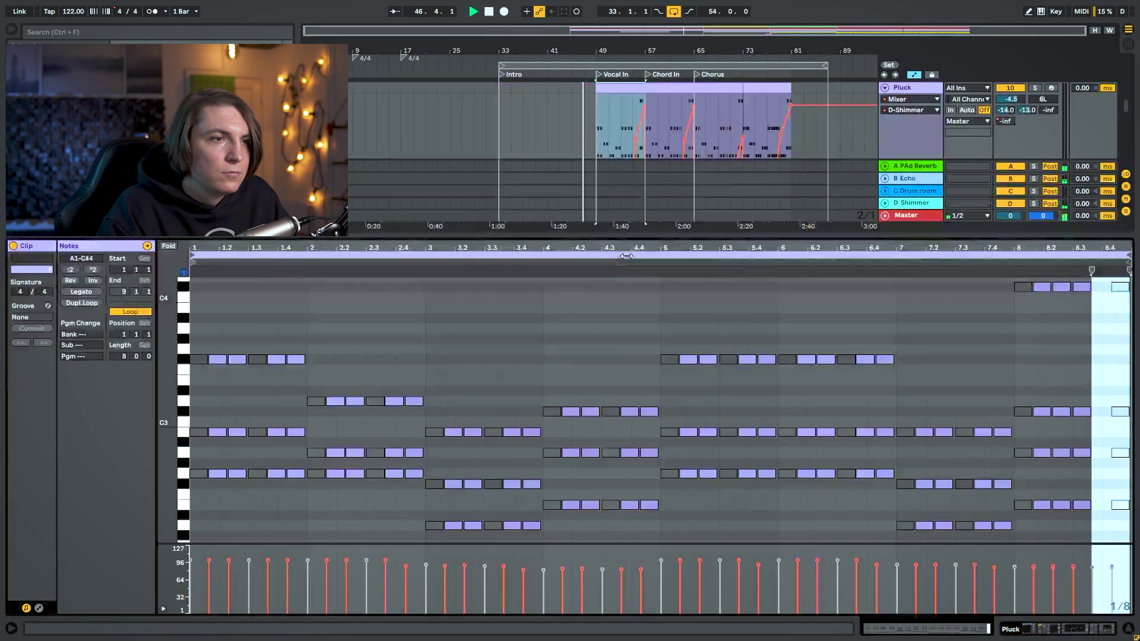
{"action": "scroll", "coordinate": [594, 322], "scroll_direction": "down", "scroll_amount": 2}
{"action": "scroll", "coordinate": [589, 330], "scroll_direction": "down", "scroll_amount": 2}
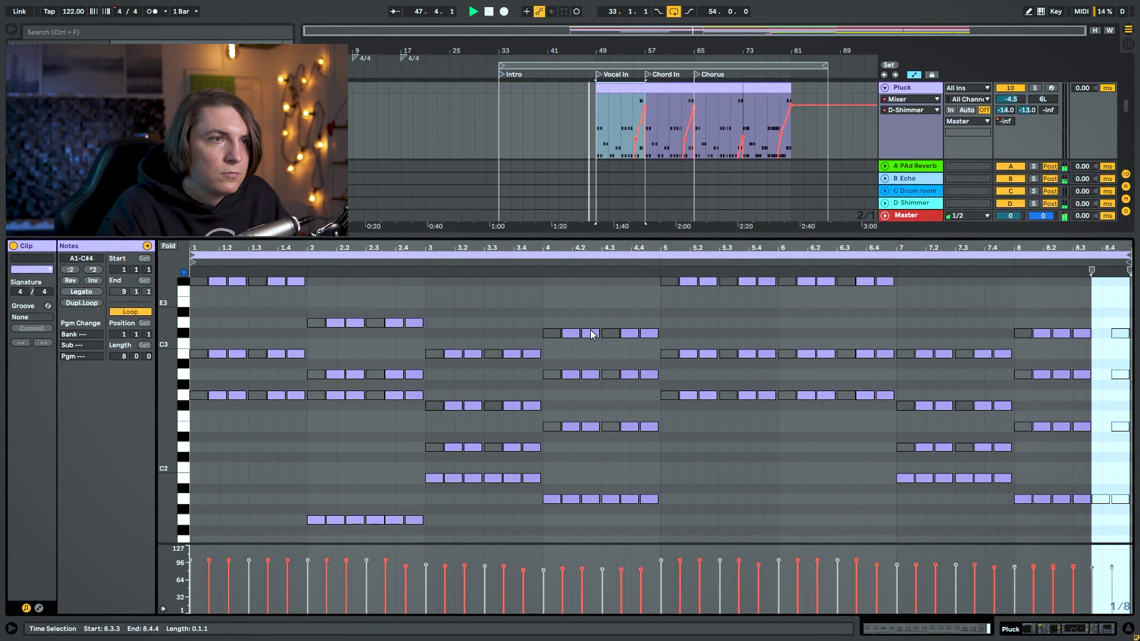
{"action": "key", "text": "shift+Tab"}
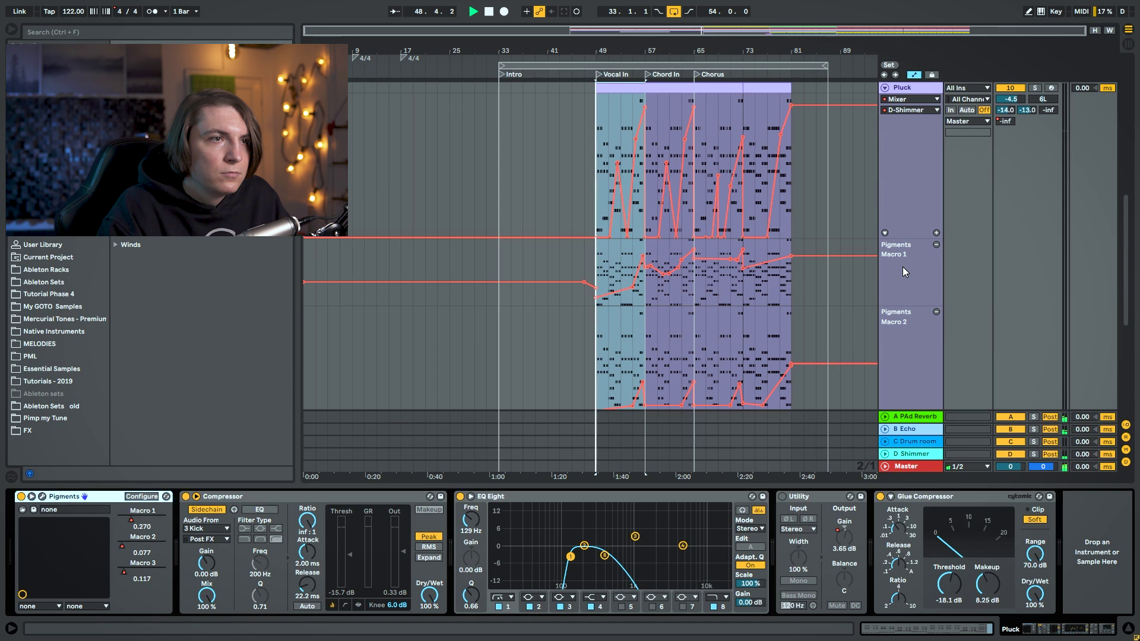
Fold the second Pluck track, unfold the White noise track, and check the note in its Vocal In clip.
{"action": "left_click", "coordinate": [886, 88]}
{"action": "scroll", "coordinate": [875, 146], "scroll_direction": "up", "scroll_amount": 2}
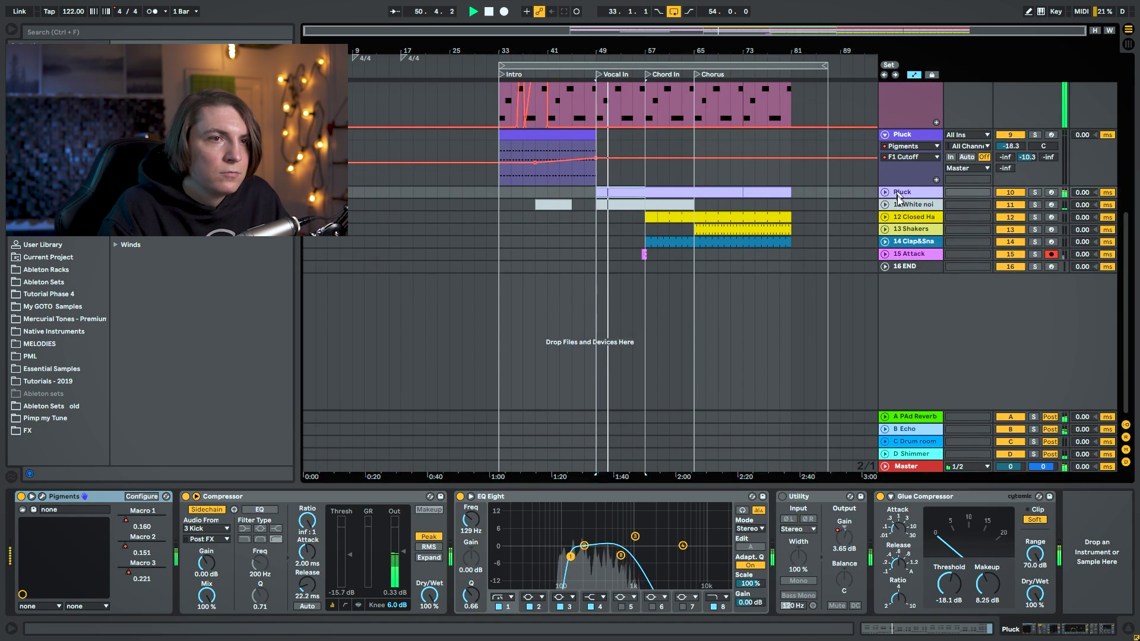
{"action": "left_click", "coordinate": [885, 205]}
{"action": "double_click", "coordinate": [661, 205]}
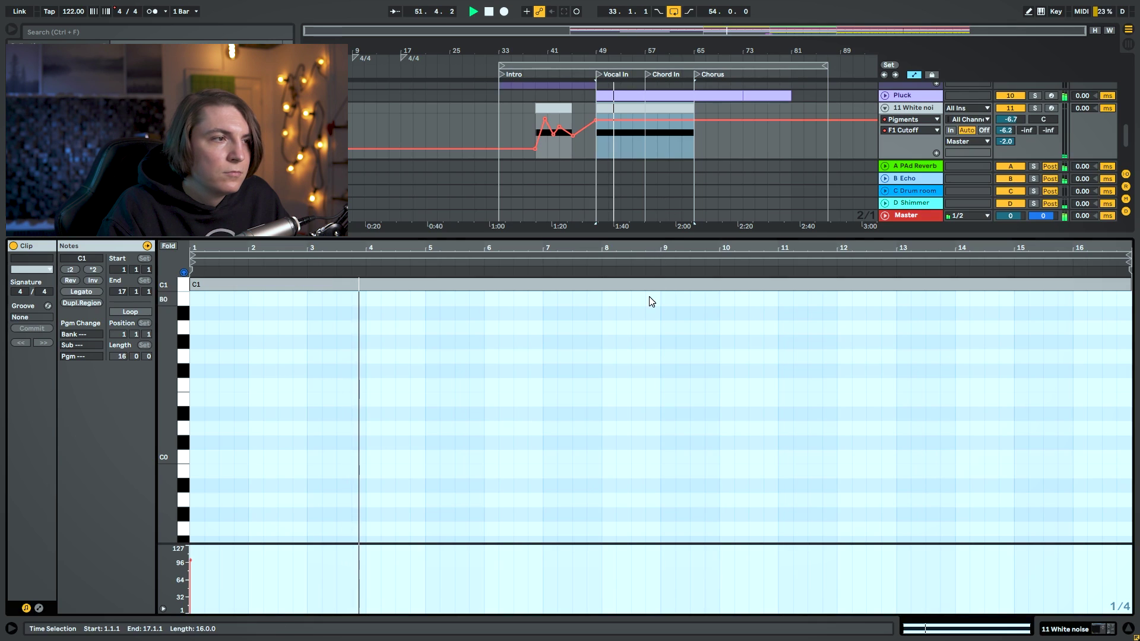
{"action": "key", "text": "shift+Tab"}
Unfold the second Pluck track and examine its D-Shimmer, Macro 1 and Macro 2 automation from Vocal In onward.
{"action": "scroll", "coordinate": [839, 285], "scroll_direction": "up", "scroll_amount": 3}
{"action": "scroll", "coordinate": [836, 284], "scroll_direction": "up", "scroll_amount": 2}
{"action": "scroll", "coordinate": [836, 284], "scroll_direction": "down", "scroll_amount": 5}
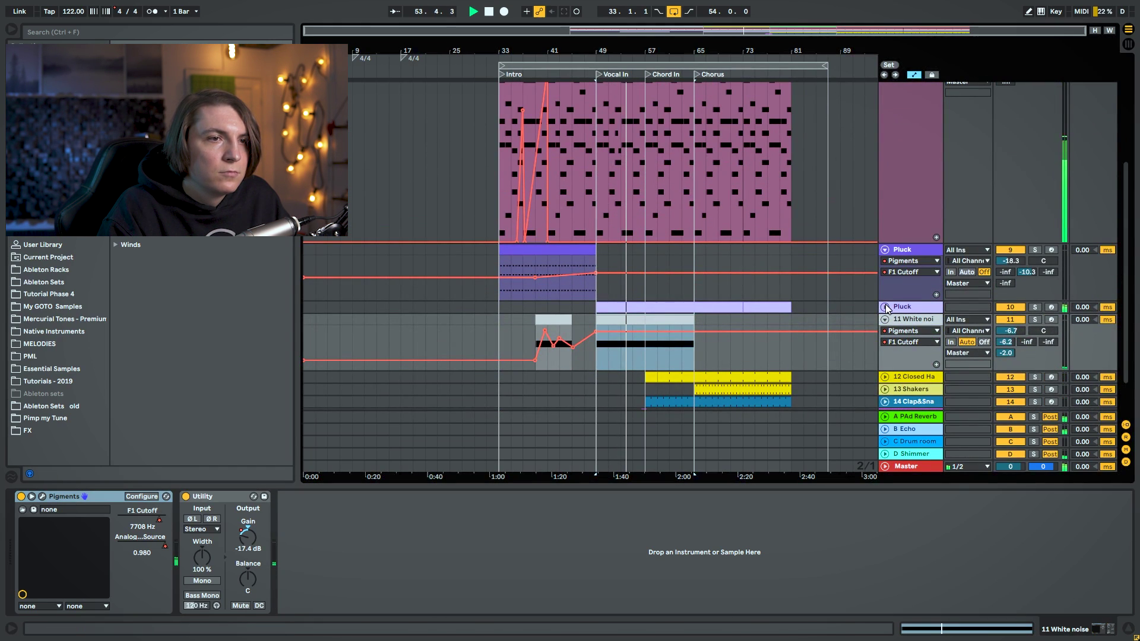
{"action": "left_click", "coordinate": [886, 307]}
{"action": "scroll", "coordinate": [870, 318], "scroll_direction": "down", "scroll_amount": 5}
{"action": "left_click_drag", "start_coordinate": [708, 51], "coordinate": [706, 84]}
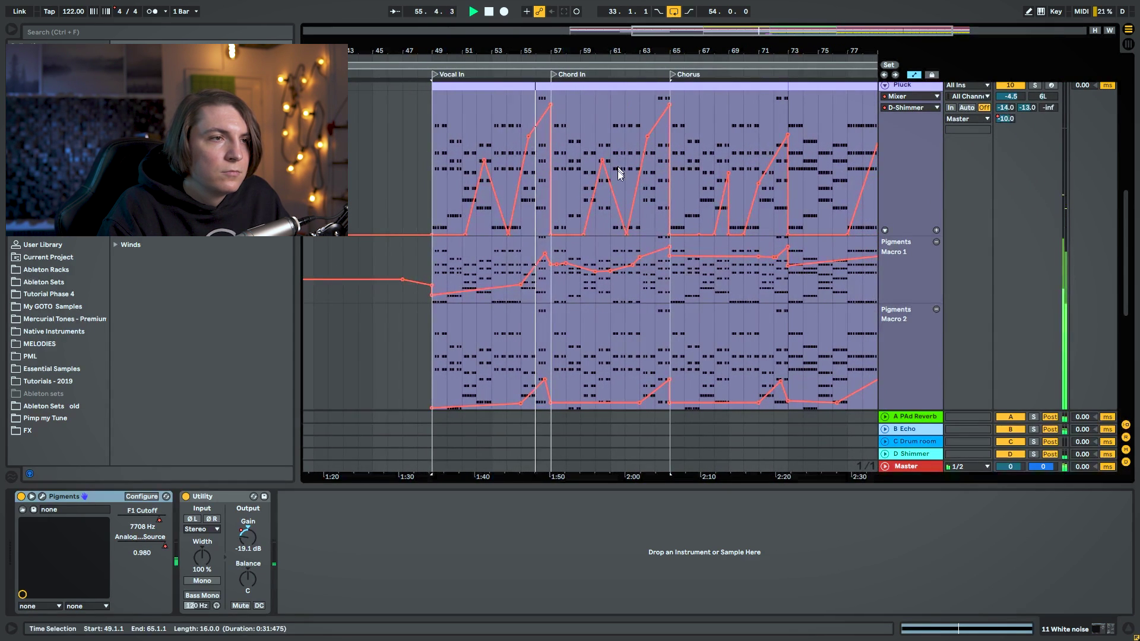
{"action": "scroll", "coordinate": [615, 190], "scroll_direction": "up", "scroll_amount": 3}
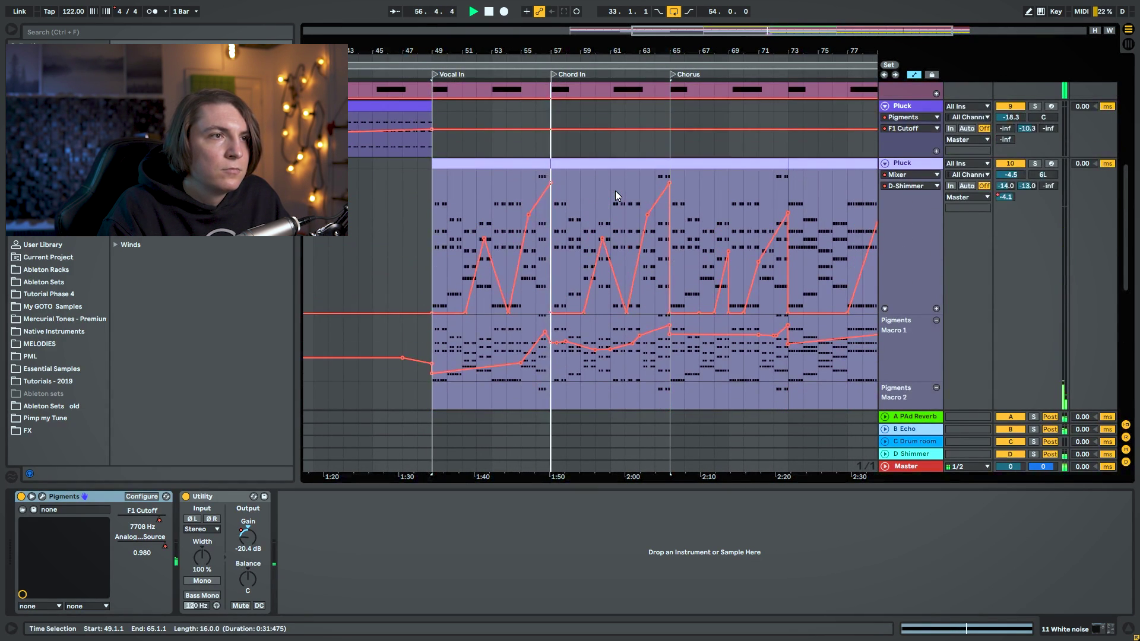
Fold all tracks, unfold Clap&Snare, and examine the Wide clap notes in its MIDI clip.
{"action": "left_click", "coordinate": [885, 105], "text": "alt"}
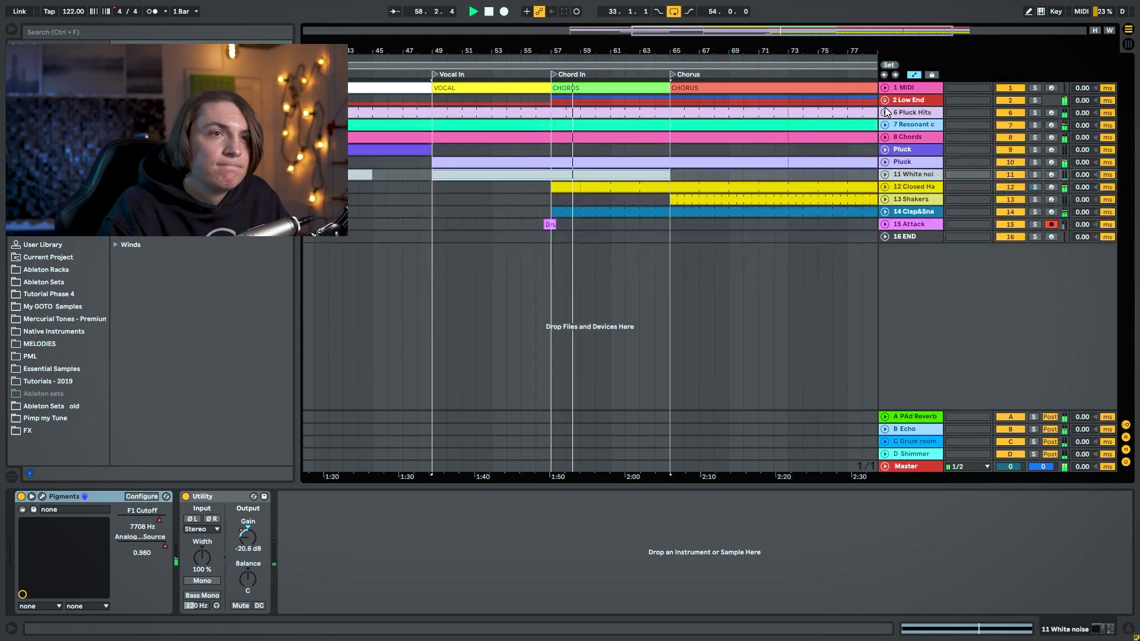
{"action": "left_click", "coordinate": [909, 213]}
{"action": "left_click", "coordinate": [884, 212]}
{"action": "double_click", "coordinate": [674, 212]}
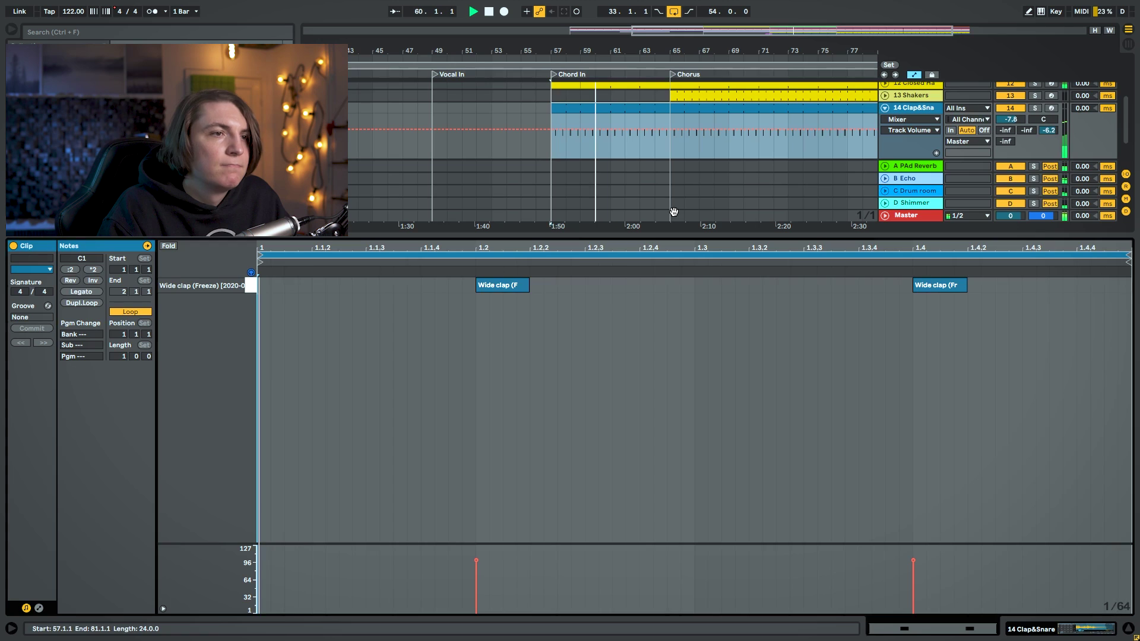
{"action": "key", "text": "shift+Tab"}
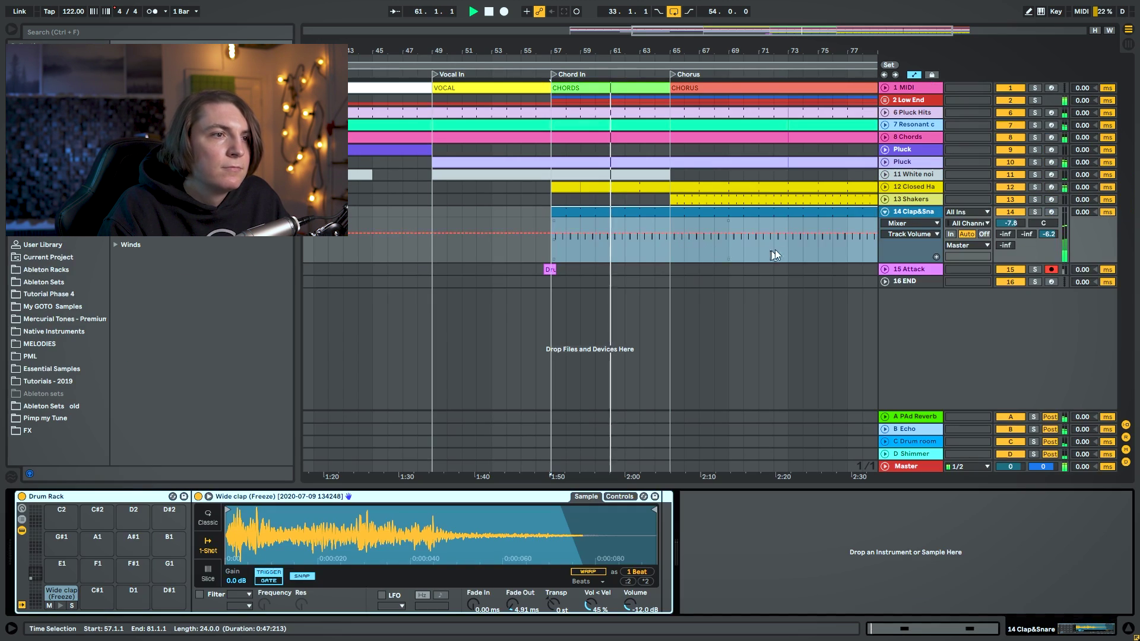
Unfold the Attack track and review its clip and its effects chain.
{"action": "left_click", "coordinate": [900, 269]}
{"action": "left_click", "coordinate": [885, 270]}
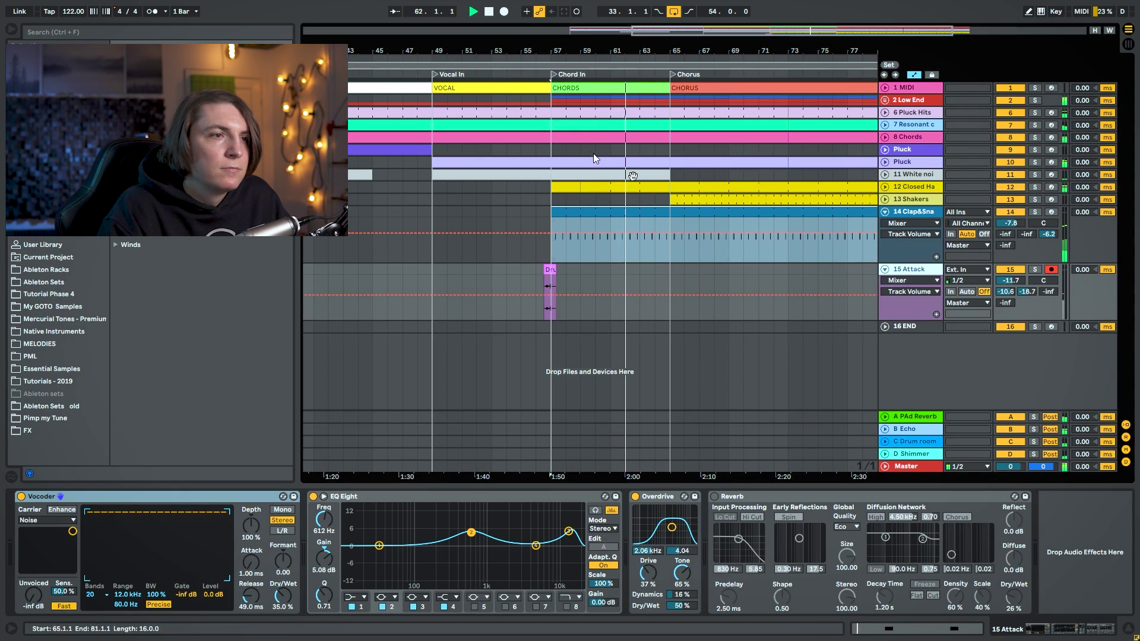
{"action": "left_click_drag", "start_coordinate": [550, 52], "coordinate": [528, 39]}
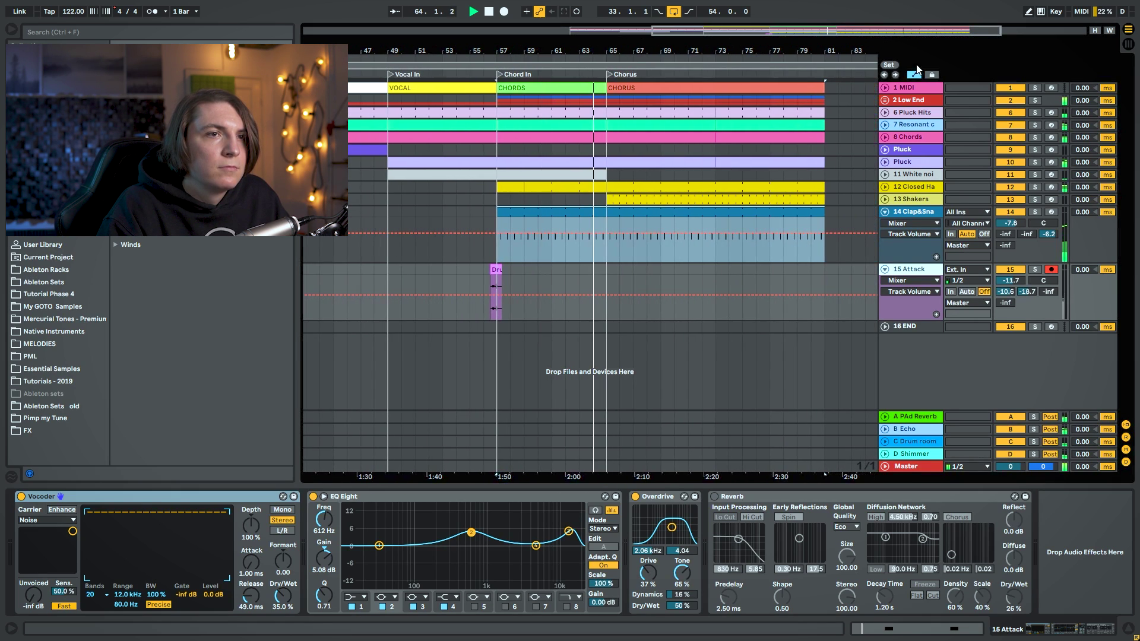
Unfold the Low End group and examine the Sub track's Chorus clip notes and its device chain.
{"action": "left_click", "coordinate": [885, 100]}
{"action": "left_click", "coordinate": [681, 204]}
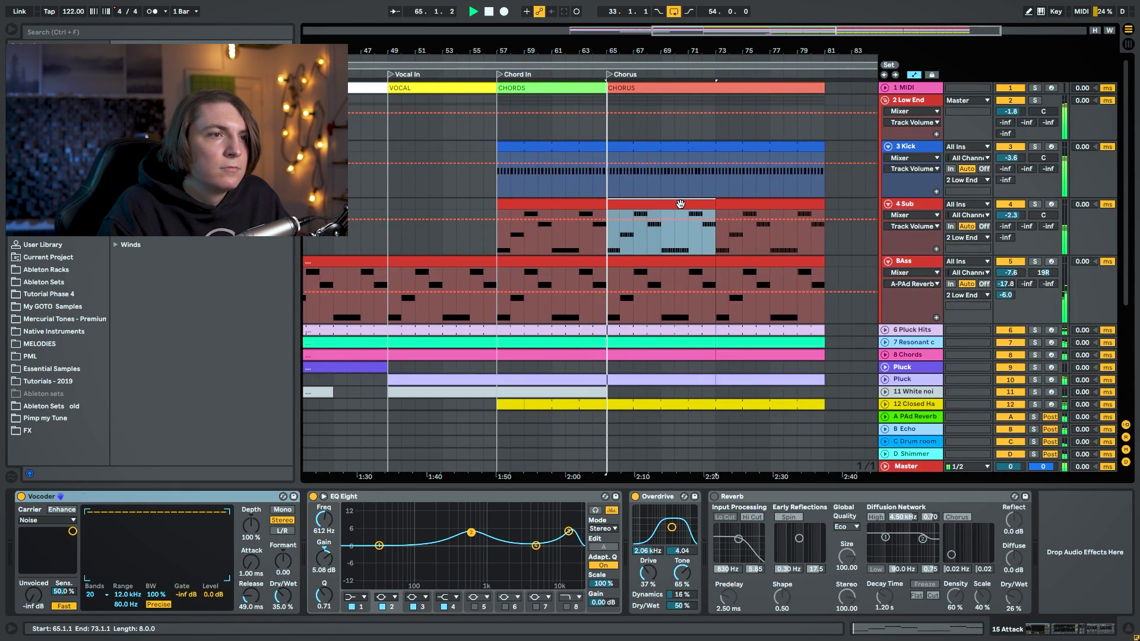
{"action": "double_click", "coordinate": [680, 204]}
{"action": "left_click_drag", "start_coordinate": [168, 416], "coordinate": [284, 411]}
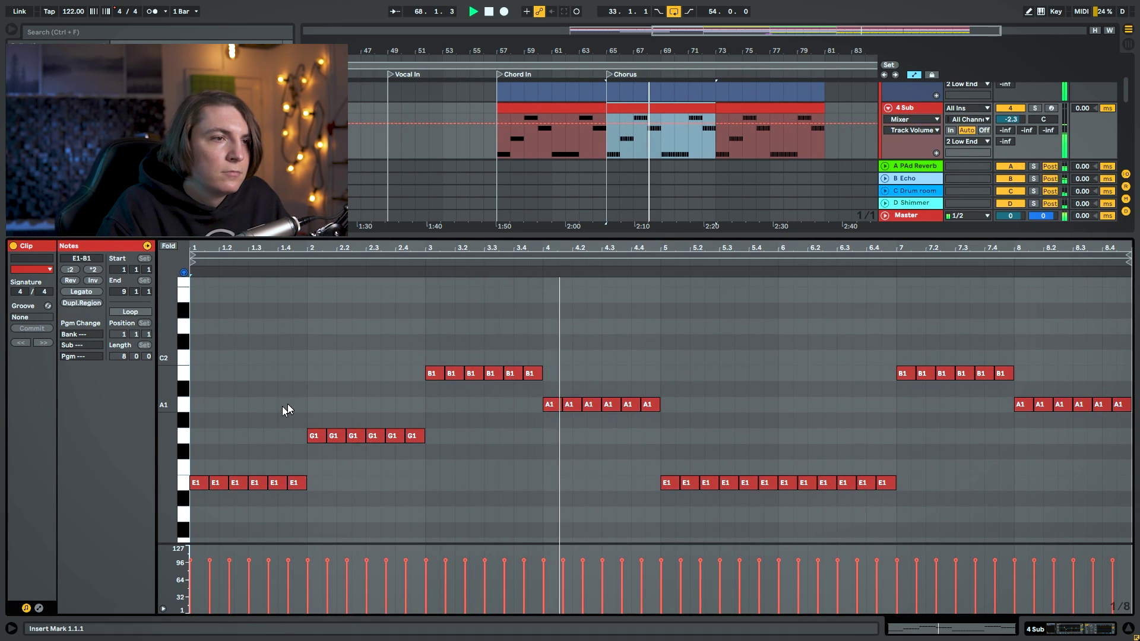
{"action": "key", "text": "shift+Tab"}
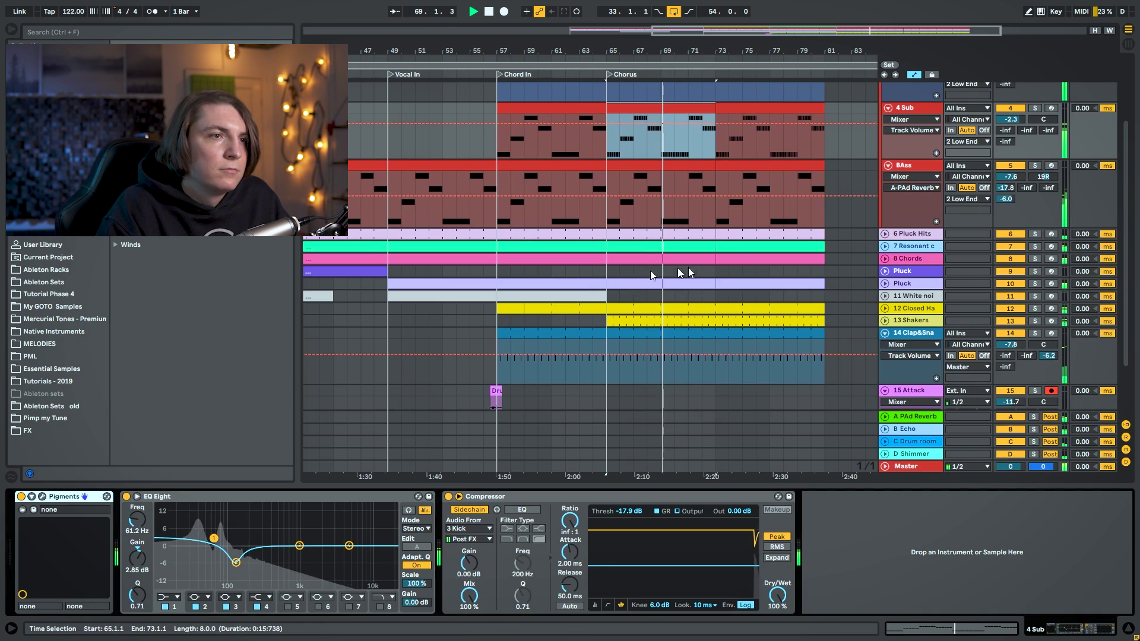
Unfold the Pluck Hits track and check its Chorus clip and effects chain.
{"action": "left_click", "coordinate": [885, 234]}
{"action": "scroll", "coordinate": [706, 187], "scroll_direction": "down", "scroll_amount": 2}
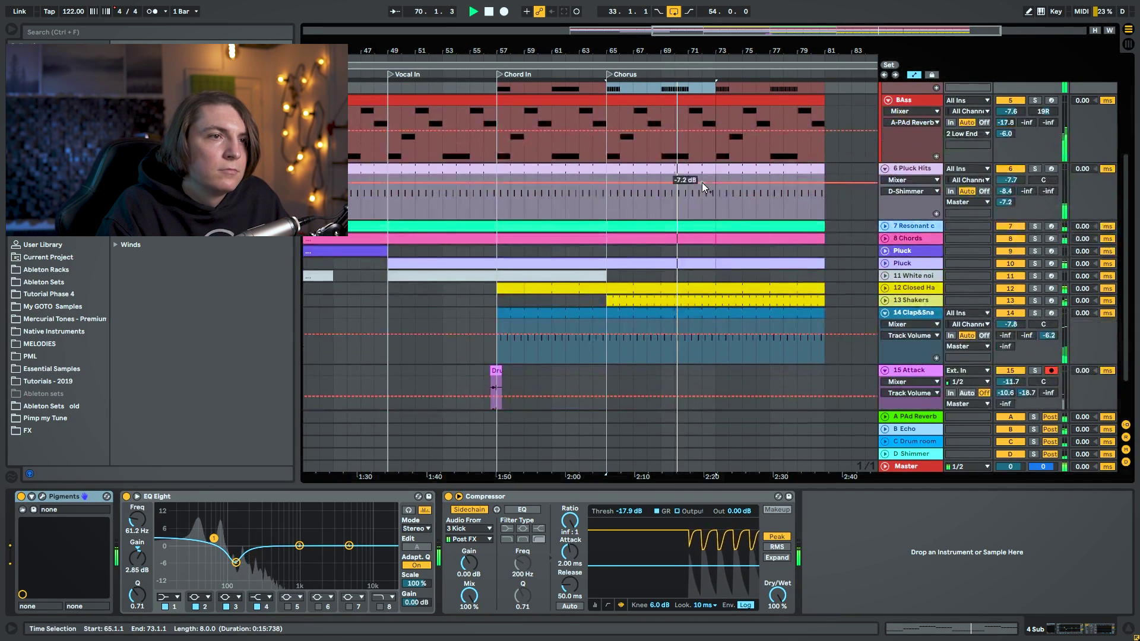
{"action": "double_click", "coordinate": [688, 169]}
{"action": "key", "text": "shift+Tab"}
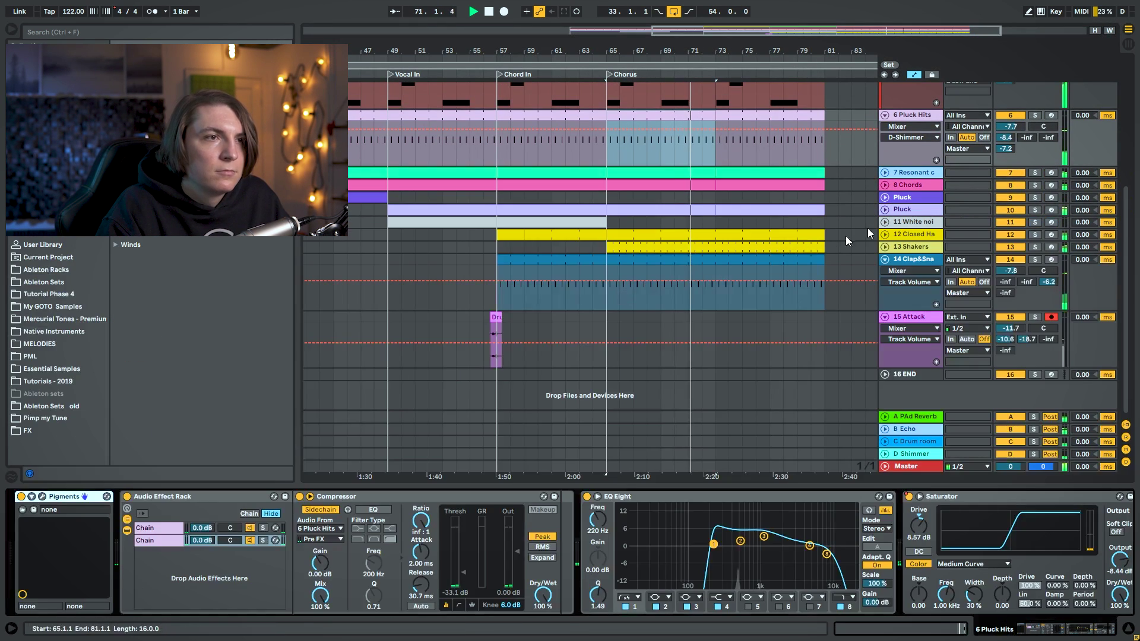
Unfold the second Pluck track and review its D-Shimmer and Macro 1 automation through the Chorus.
{"action": "left_click", "coordinate": [884, 208]}
{"action": "scroll", "coordinate": [859, 234], "scroll_direction": "down", "scroll_amount": 2}
{"action": "scroll", "coordinate": [858, 233], "scroll_direction": "down", "scroll_amount": 1}
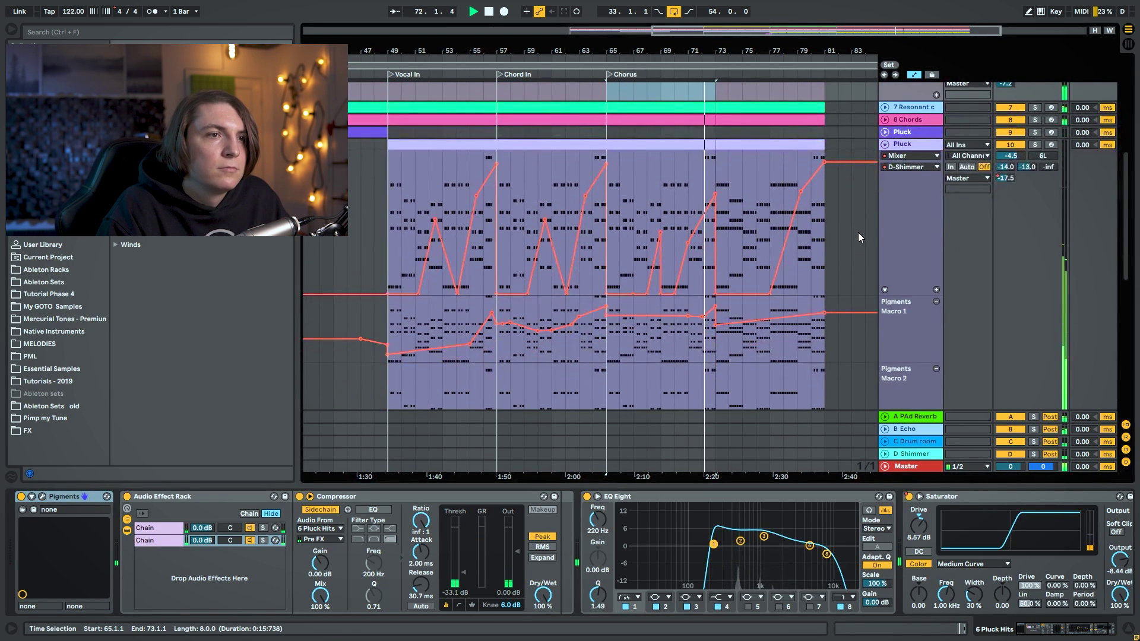
{"action": "key", "text": "shift+Tab"}
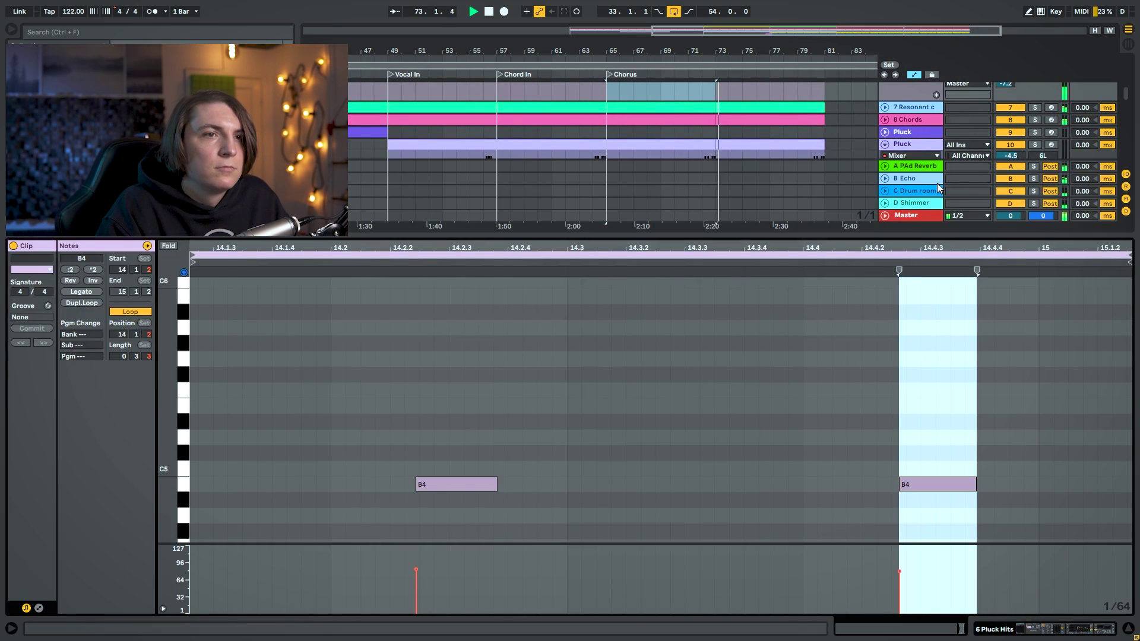
{"action": "key", "text": "shift+Tab"}
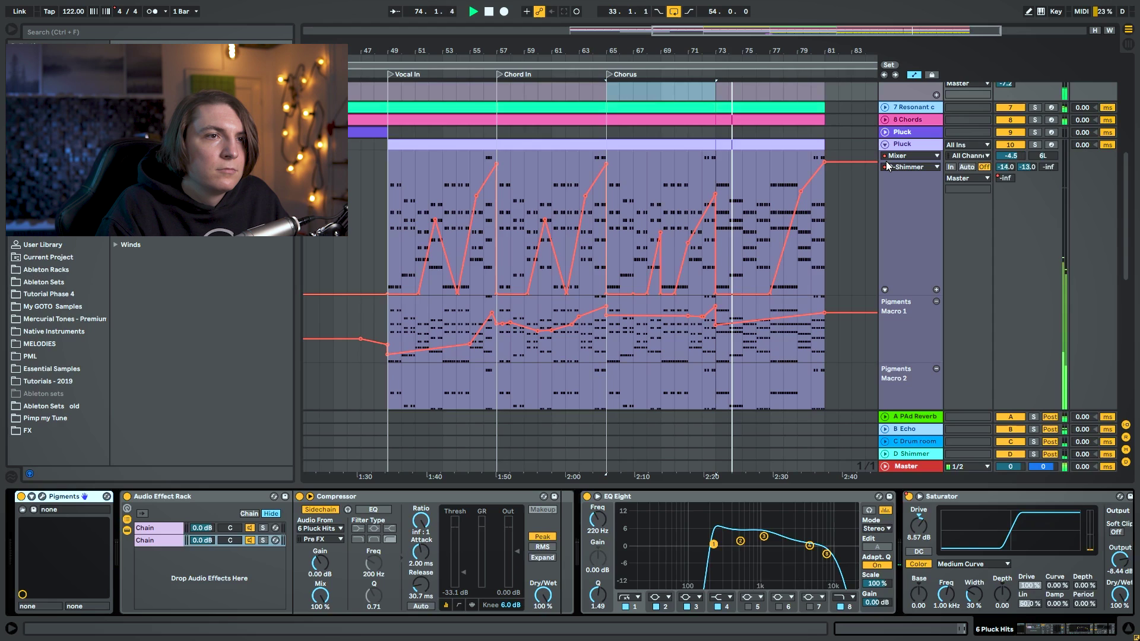
Fold the second Pluck track and inspect the White noise and Closed Hats device chains.
{"action": "left_click", "coordinate": [885, 145]}
{"action": "left_click", "coordinate": [905, 172]}
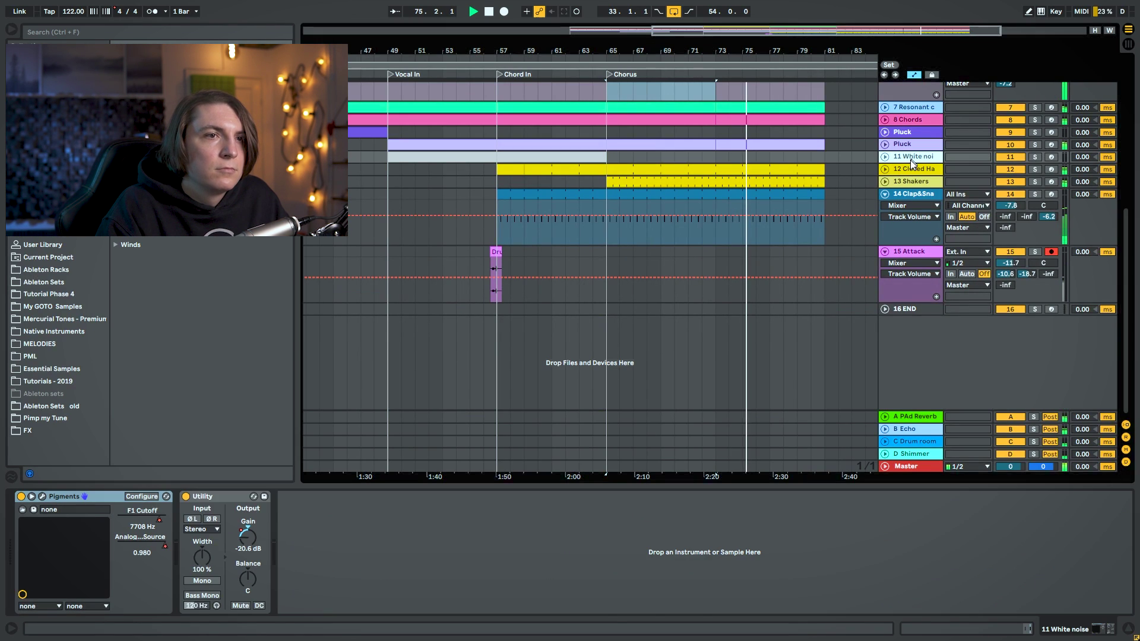
{"action": "left_click", "coordinate": [885, 170]}
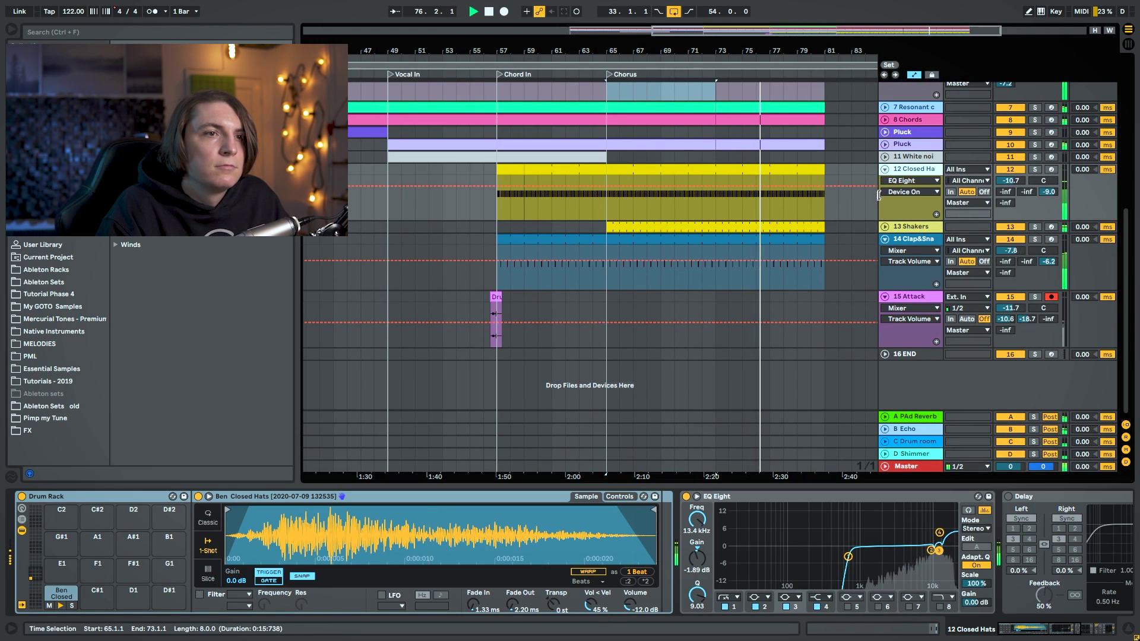
Unfold the Shakers track and review its Chorus clips, drum rack sample and effects.
{"action": "left_click", "coordinate": [885, 227]}
{"action": "left_click", "coordinate": [894, 226]}
{"action": "left_click_drag", "start_coordinate": [728, 50], "coordinate": [663, 46]}
{"action": "scroll", "coordinate": [745, 264], "scroll_direction": "down", "scroll_amount": 1}
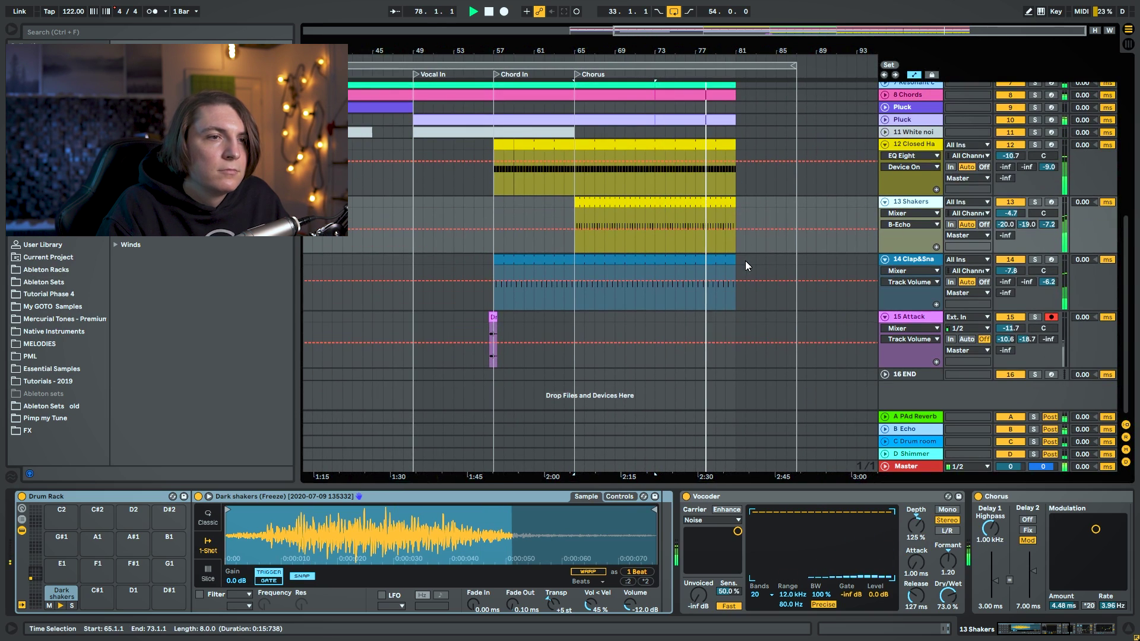
Inspect the Clap&Snare drum rack's Wide clap sample and view the arrangement from Intro to Chorus.
{"action": "left_click", "coordinate": [911, 259]}
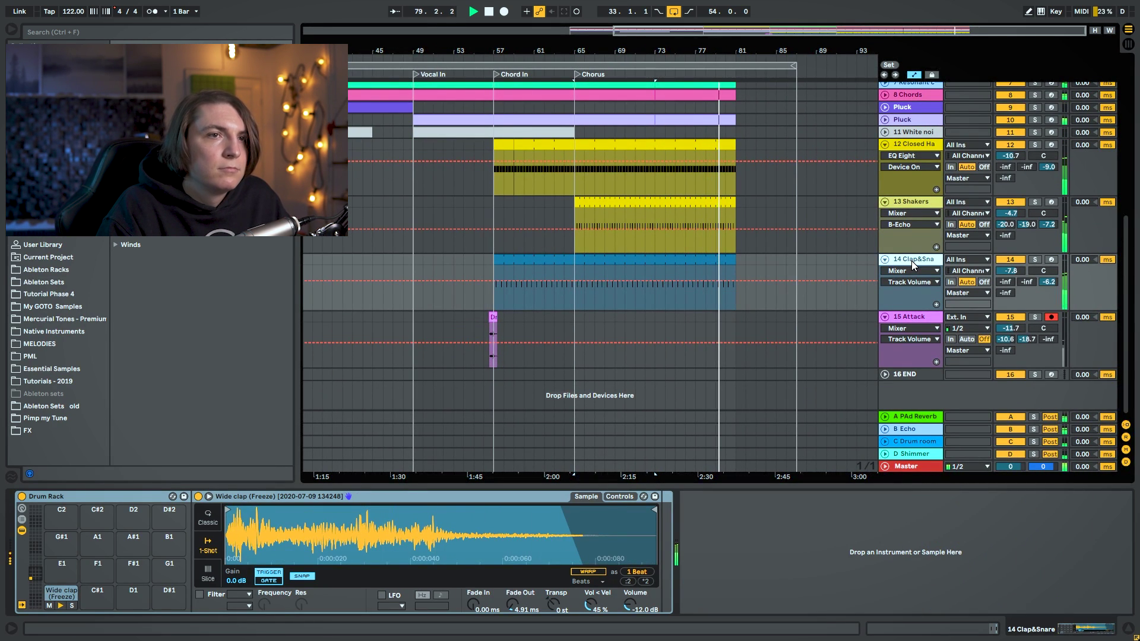
{"action": "scroll", "coordinate": [910, 261], "scroll_direction": "up", "scroll_amount": 2}
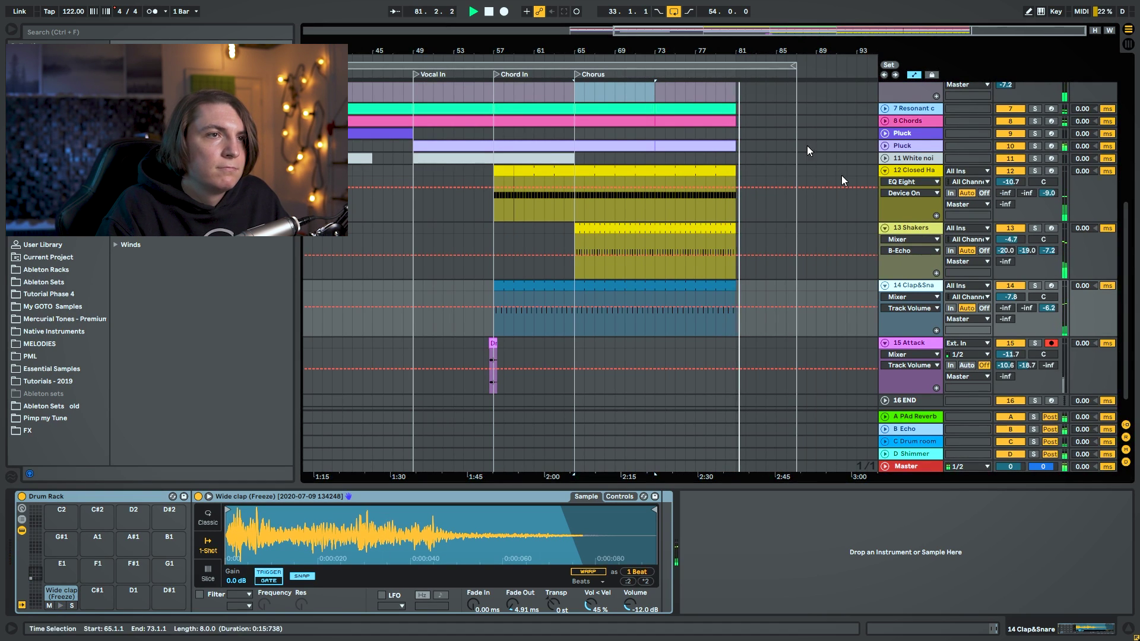
{"action": "left_click_drag", "start_coordinate": [664, 52], "coordinate": [743, 51]}
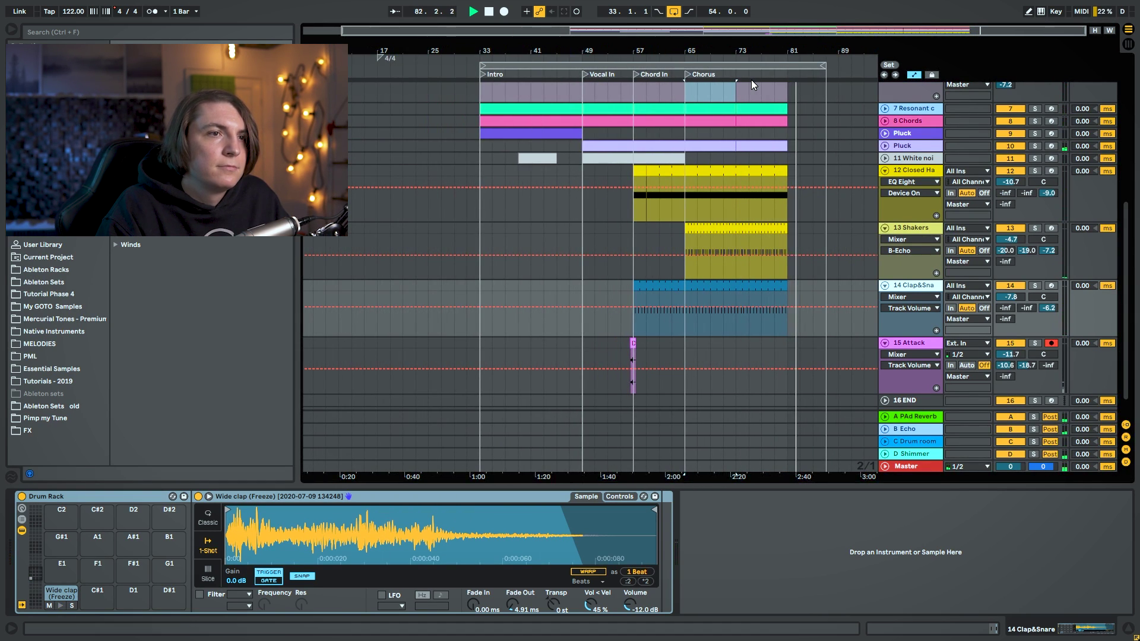